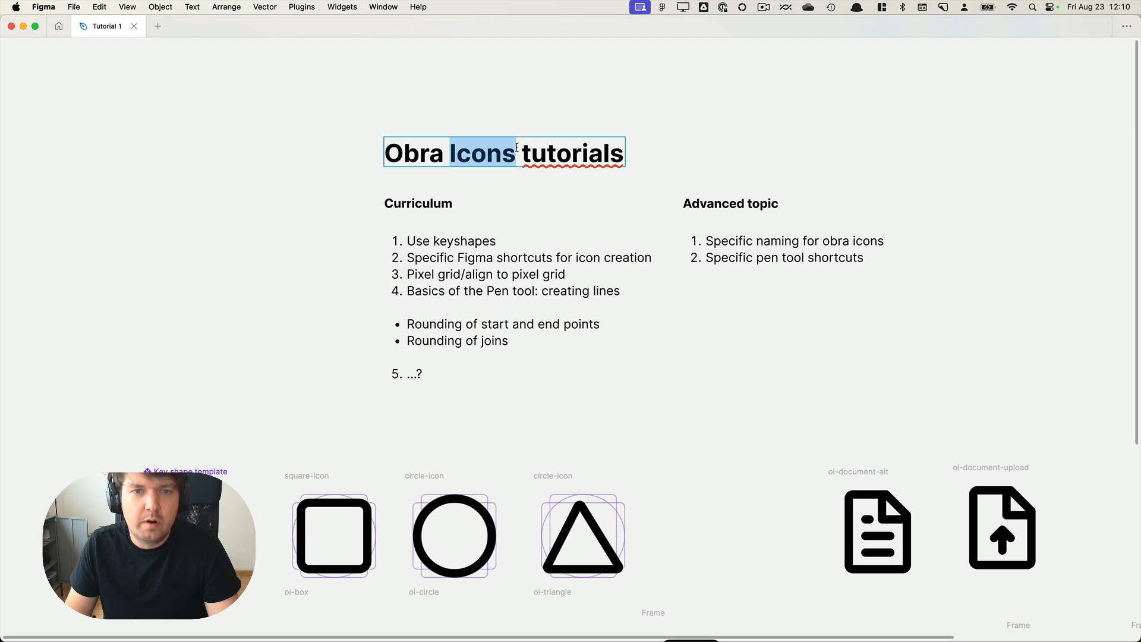
Change the title to read "Obra Icons - tutorials" and move it up and to the left on the canvas.
left_click(516, 147)
type("0")
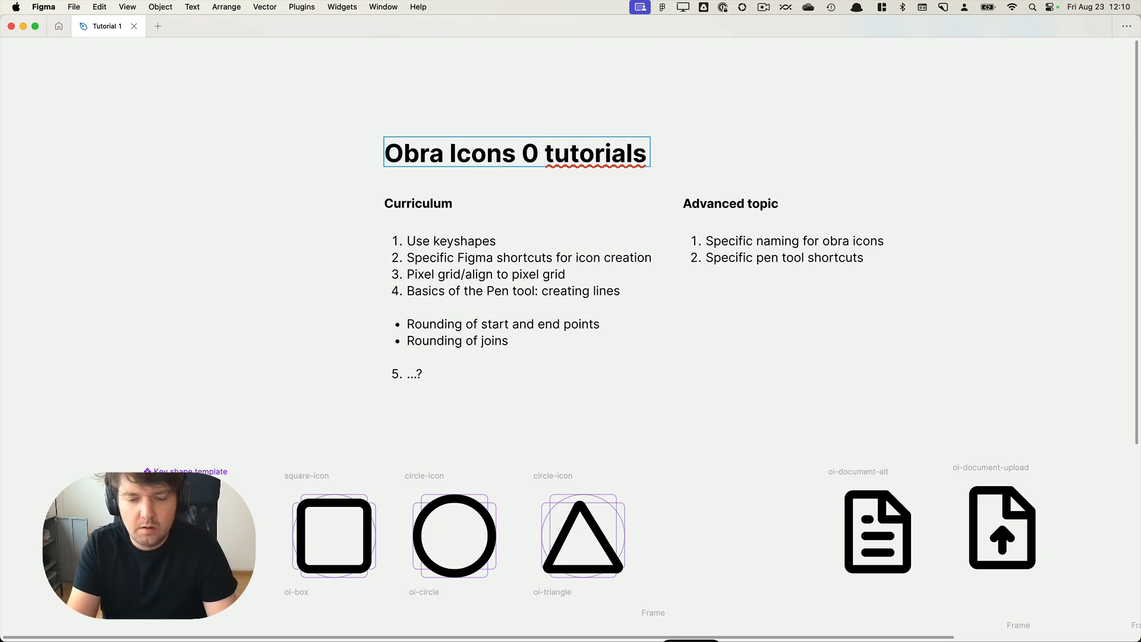
key("BackSpace")
type("-")
key("Escape")
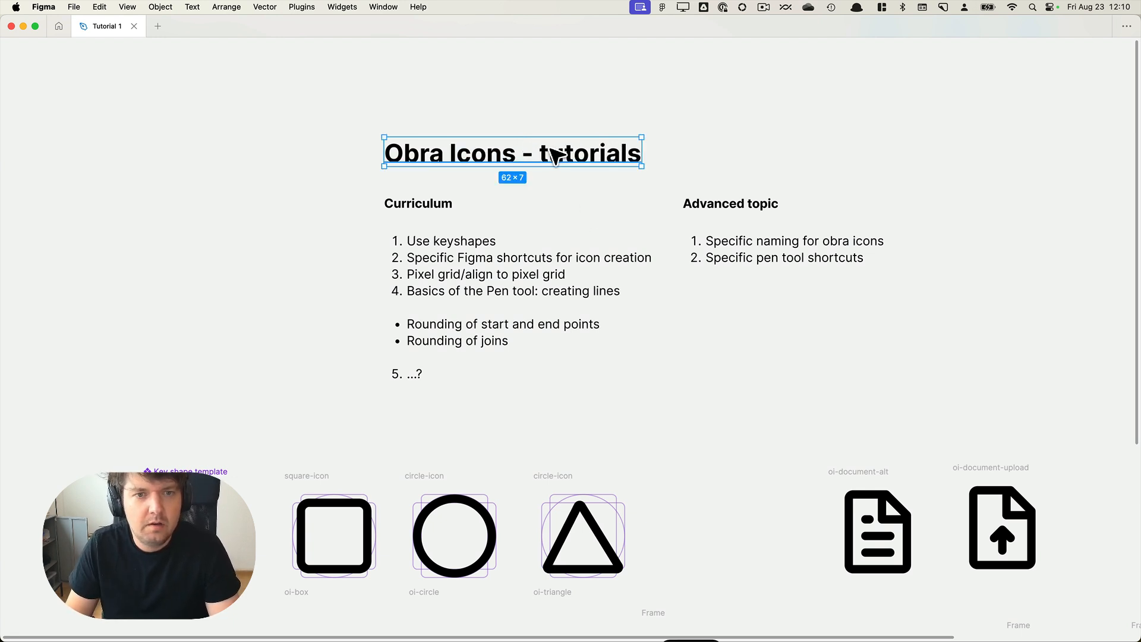
left_click_drag(551, 153, 461, 106)
Move the numbered curriculum list left and merge the separate "Curriculum" heading into it as its first line, followed by a blank line.
left_click_drag(448, 257, 347, 238)
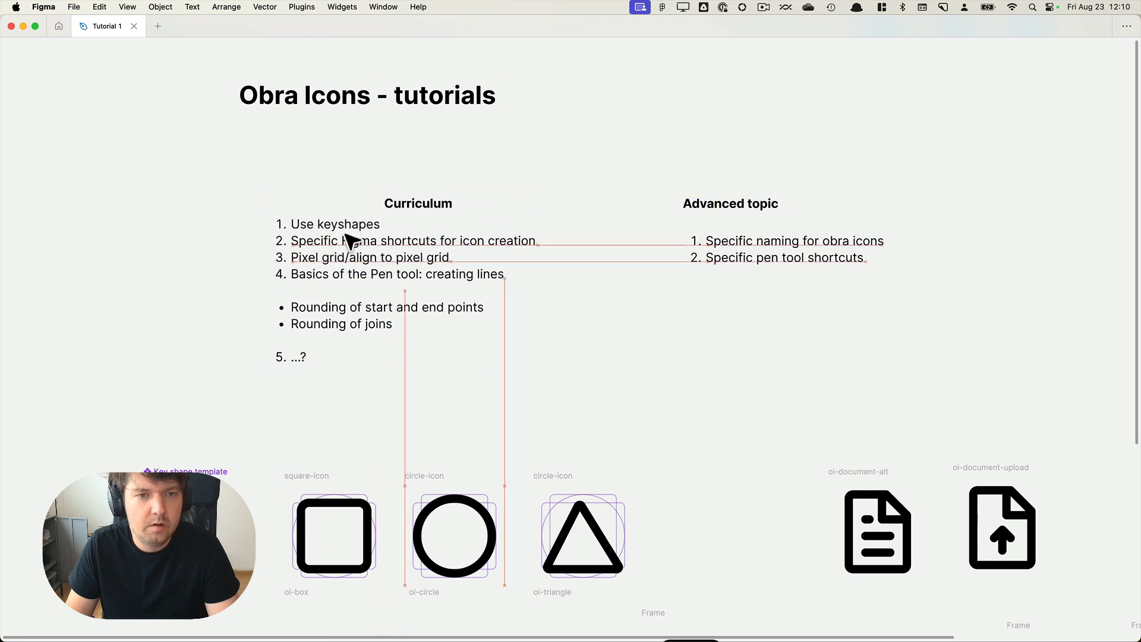
double_click(433, 203)
key("super+c")
key("BackSpace")
left_click(360, 239)
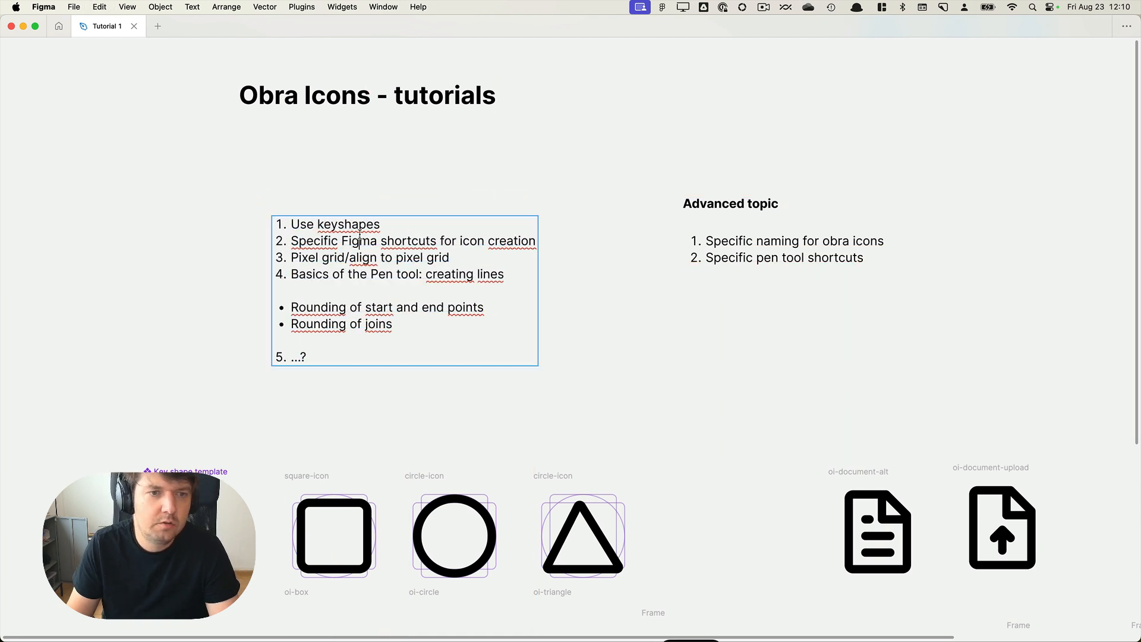
key("Return")
key("Up")
key("BackSpace")
key("super+v")
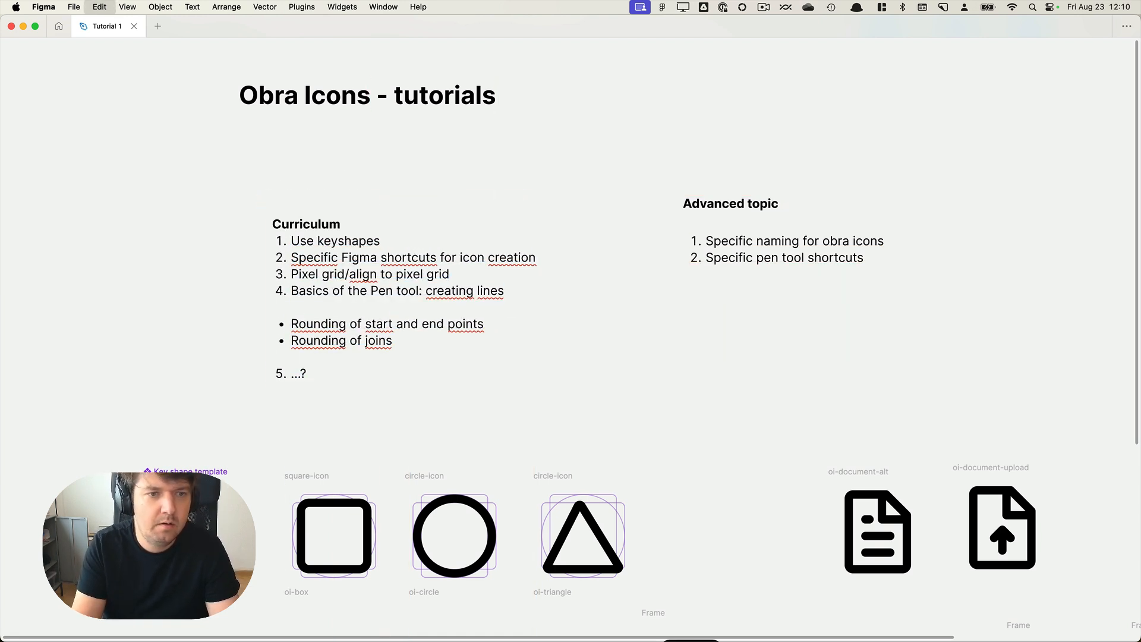
key("Return")
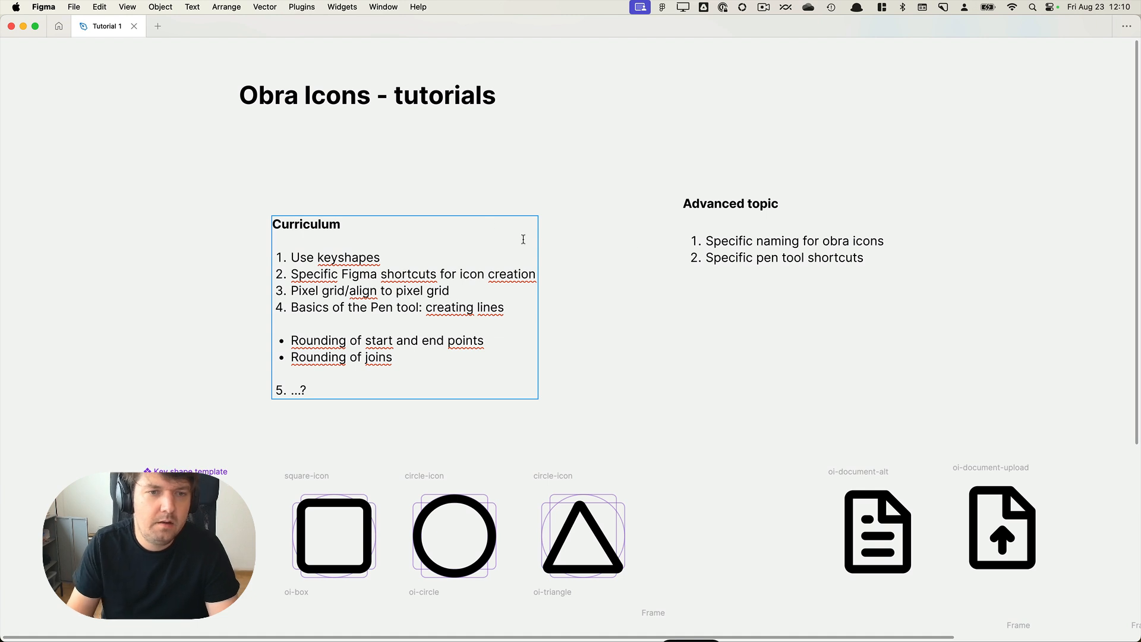
key("Escape")
Left-align the curriculum text block beneath the title, and shift both together down and to the left.
left_click_drag(471, 287, 438, 225)
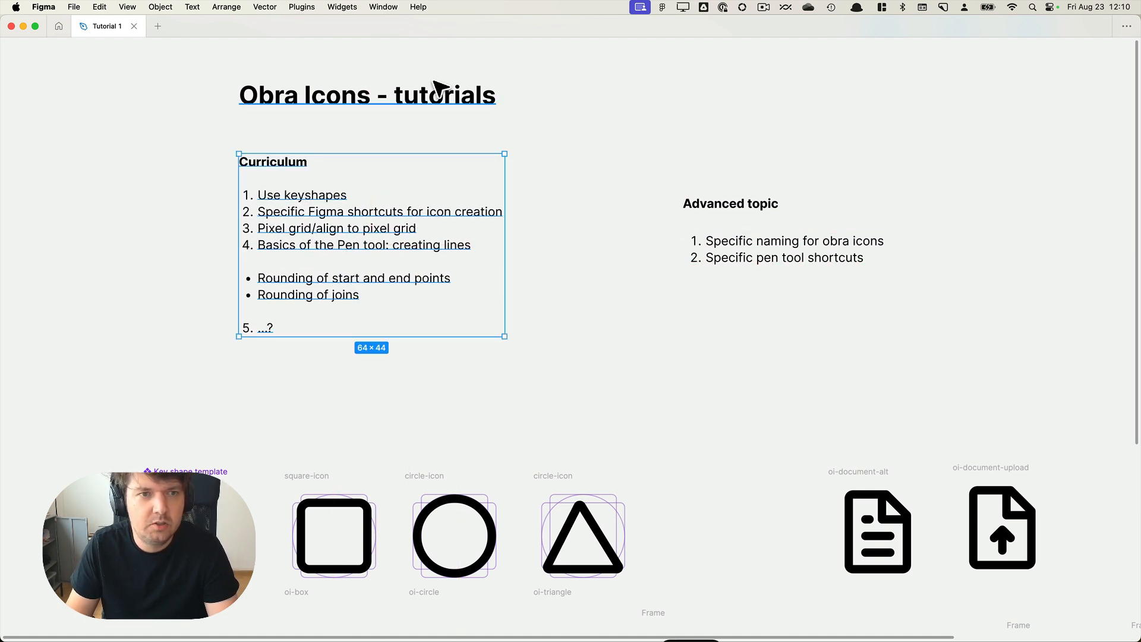
left_click(422, 93, "shift")
left_click_drag(422, 92, 349, 142)
left_click(605, 178)
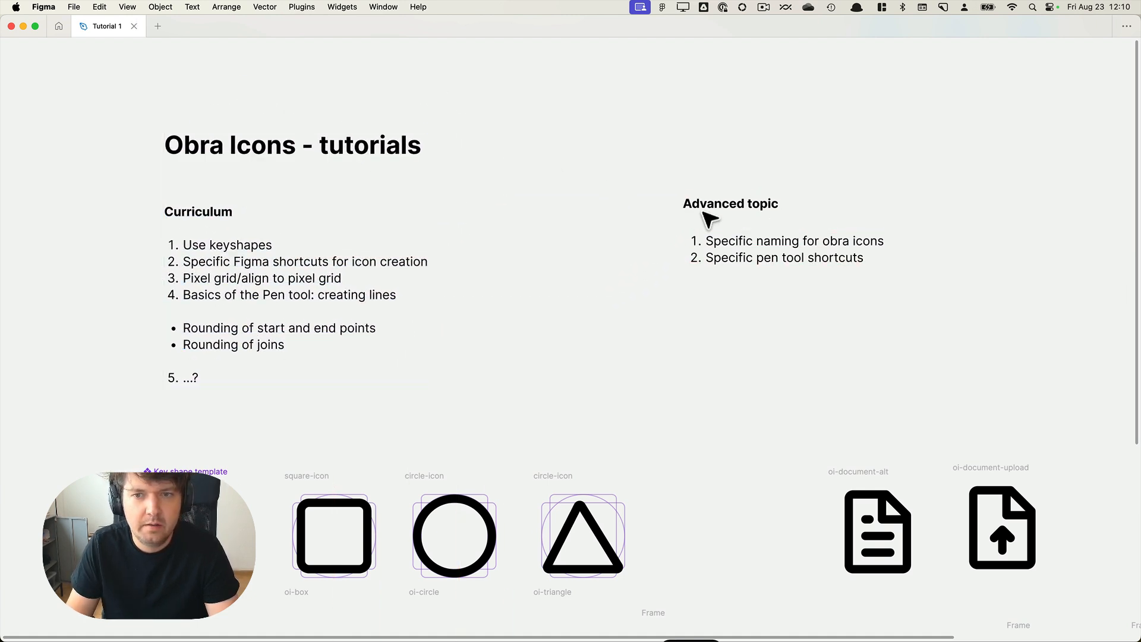
Correct the second heading to "Advanced topics" and move it and its numbered list closer to the curriculum block.
double_click(734, 205)
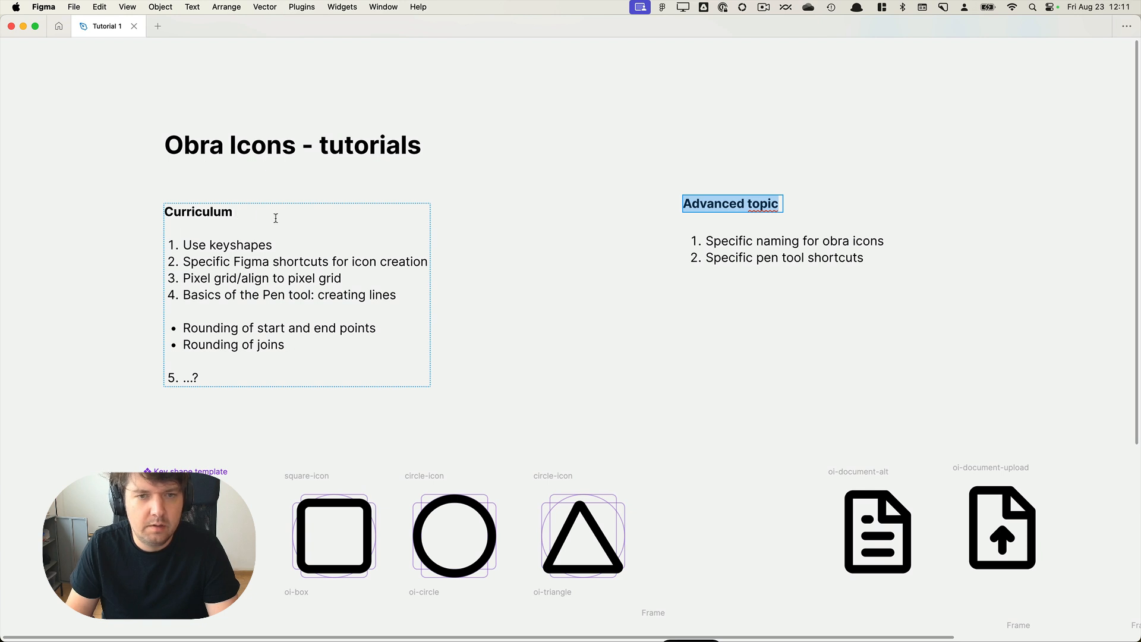
key("Right")
type("s")
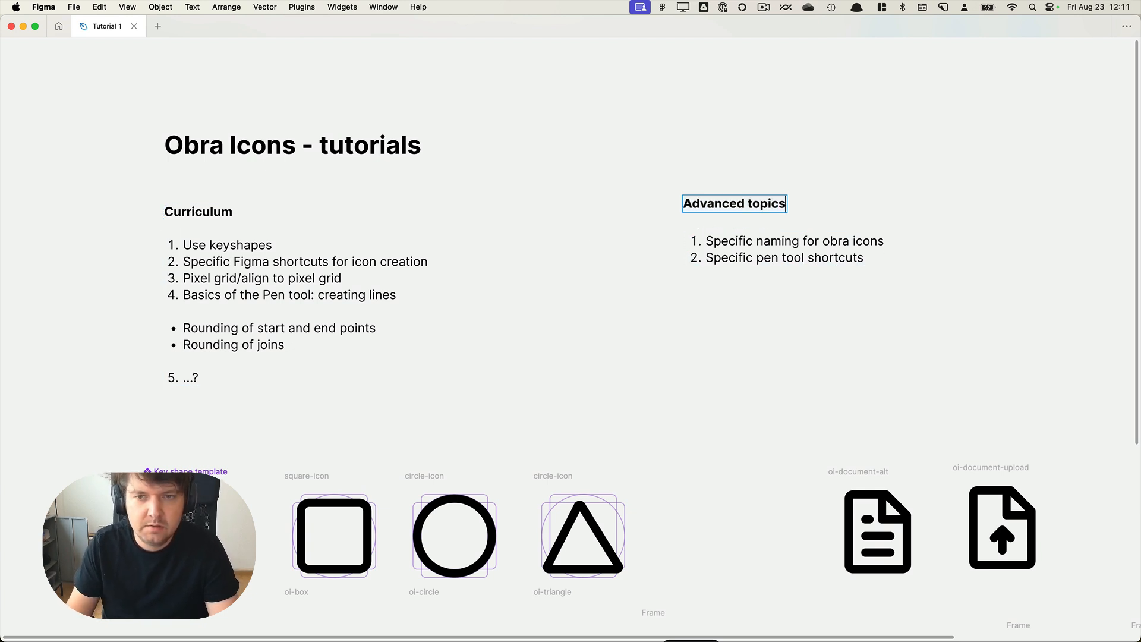
left_click(635, 224)
left_click_drag(745, 208, 609, 232)
left_click_drag(799, 266, 662, 290)
left_click(536, 308)
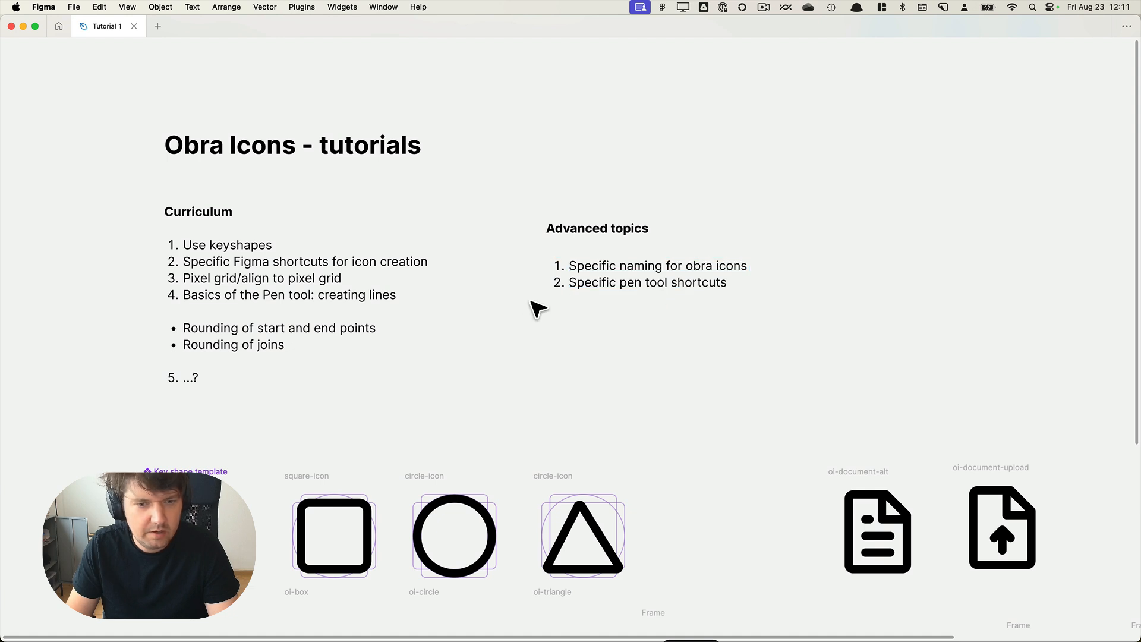
Add a text note reading "Warning: rough screencasts with no structure" and, after a blank line, "YMMV Your mileage may vary".
scroll(536, 308, "down", 3)
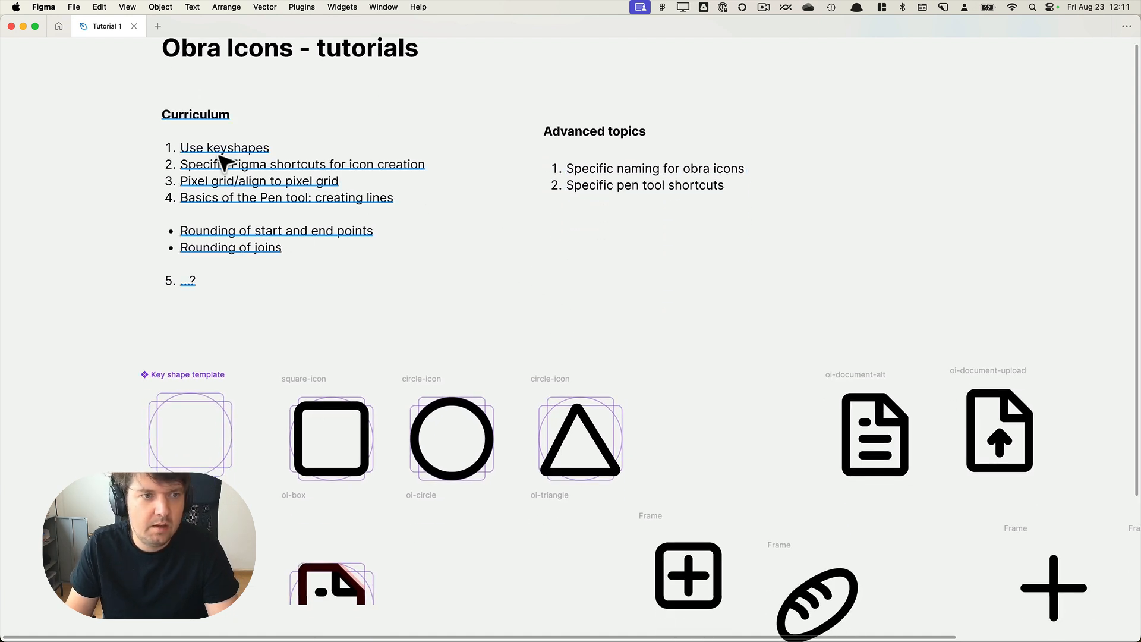
scroll(530, 238, "up", 3)
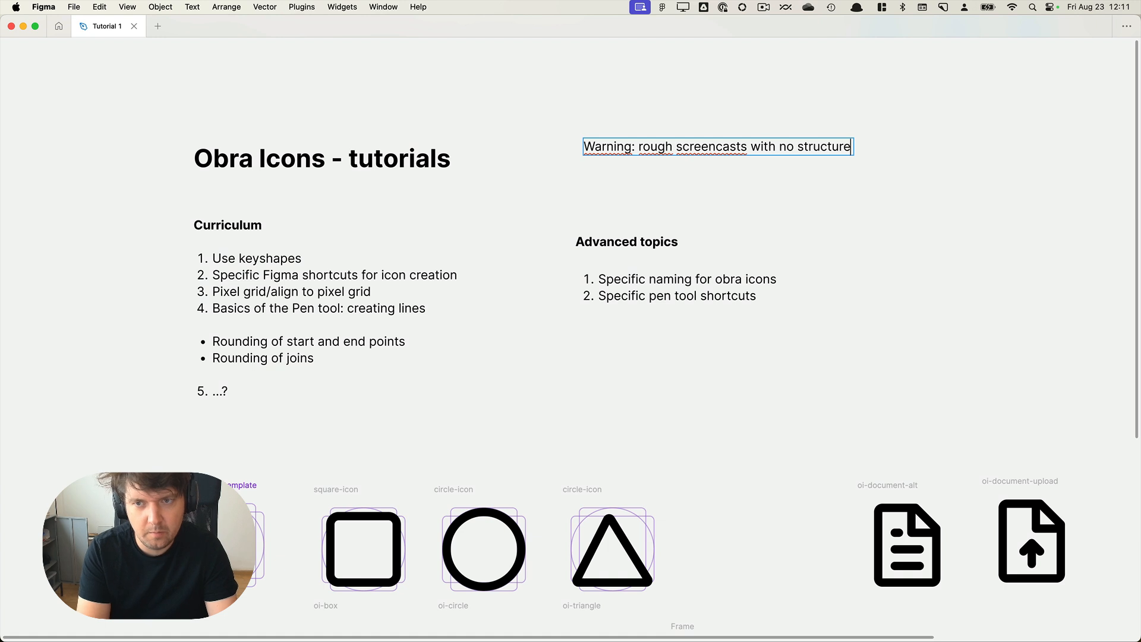
key("Return")
key("Return")
type("¥")
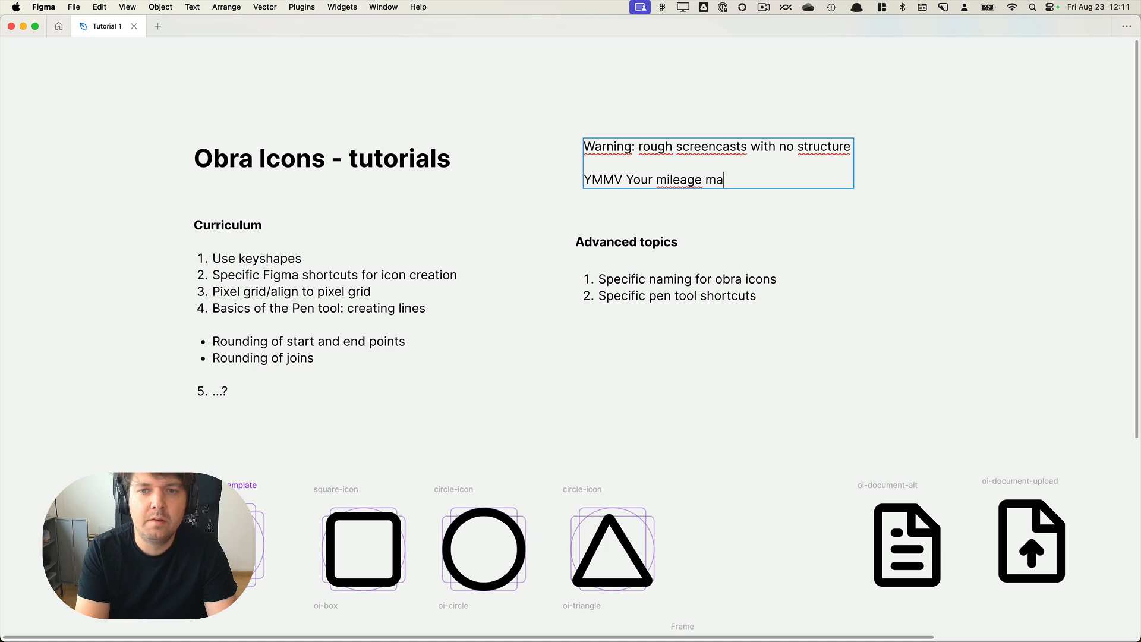
Enlarge the warning note's text, set its opacity to 50%, and move it up clear of the Advanced topics heading.
key("super+a")
key("super+shift+period")
key("super+shift+period")
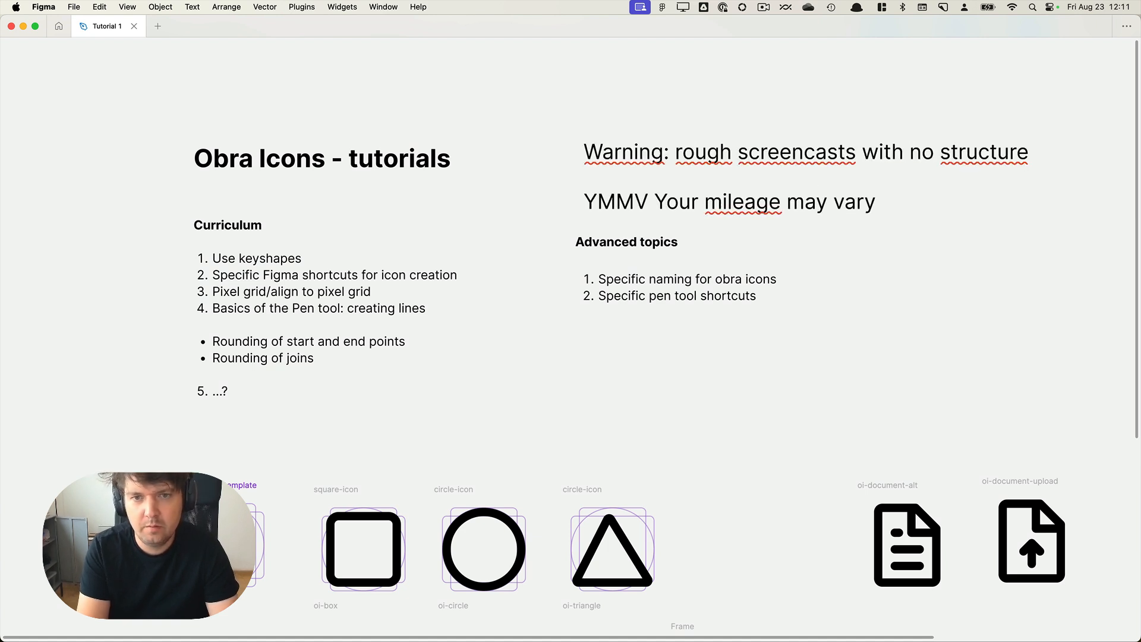
key("5")
left_click_drag(725, 170, 670, 143)
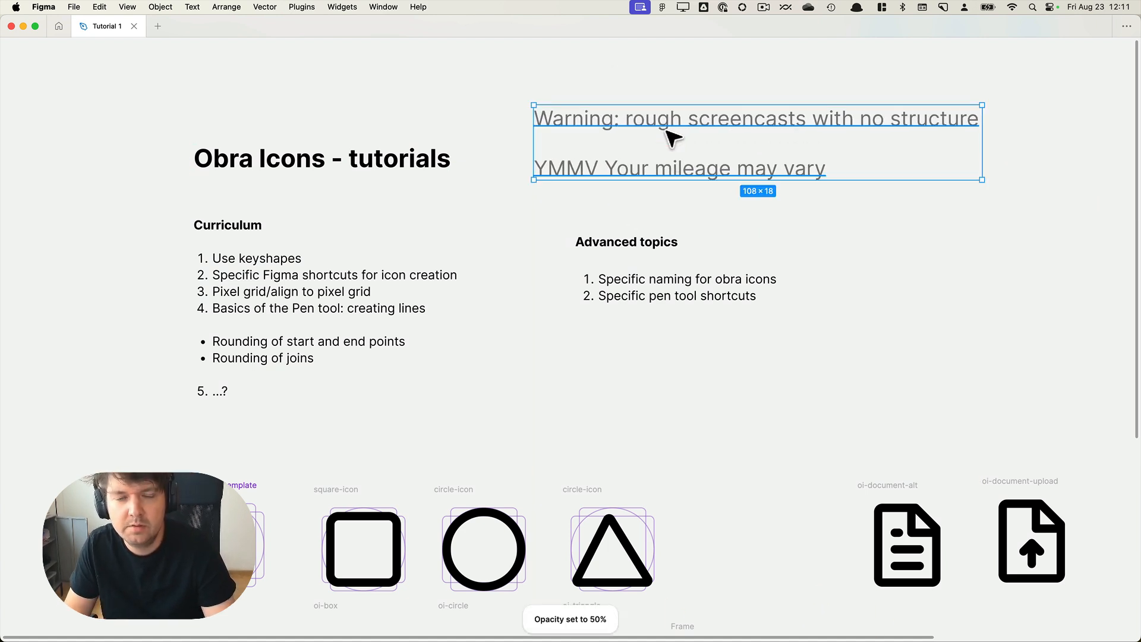
left_click(780, 215)
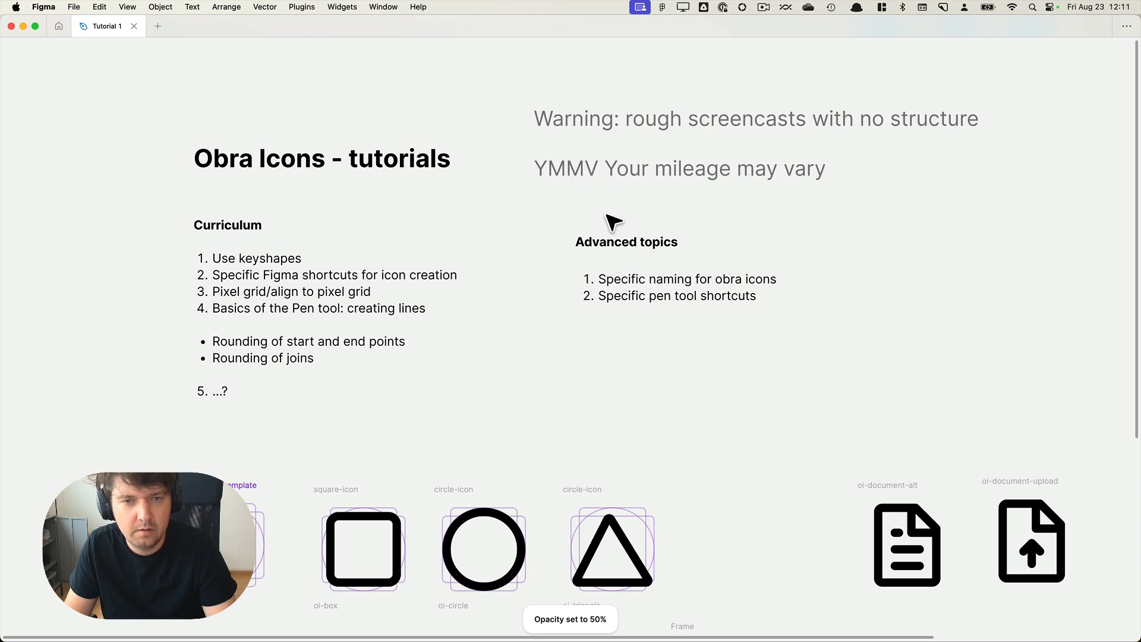
Nudge the curriculum block down and right, and move the Advanced topics heading and list closer together beneath the warning note.
left_click_drag(221, 249, 238, 258)
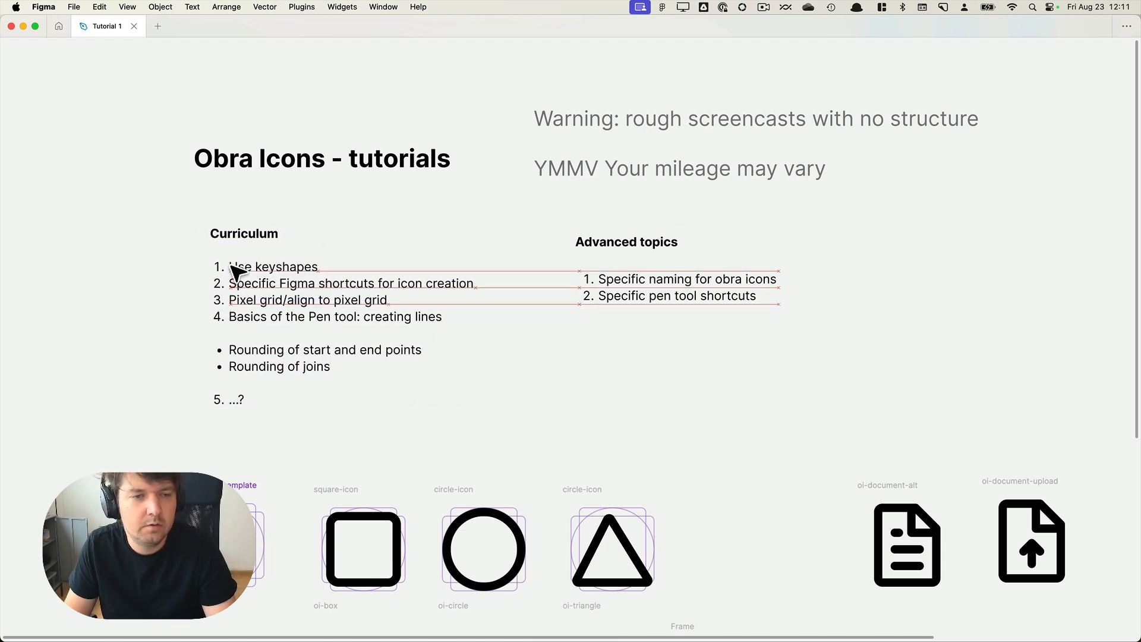
left_click(604, 316)
left_click_drag(656, 289, 607, 228)
left_click(640, 249, "shift")
left_click(674, 349)
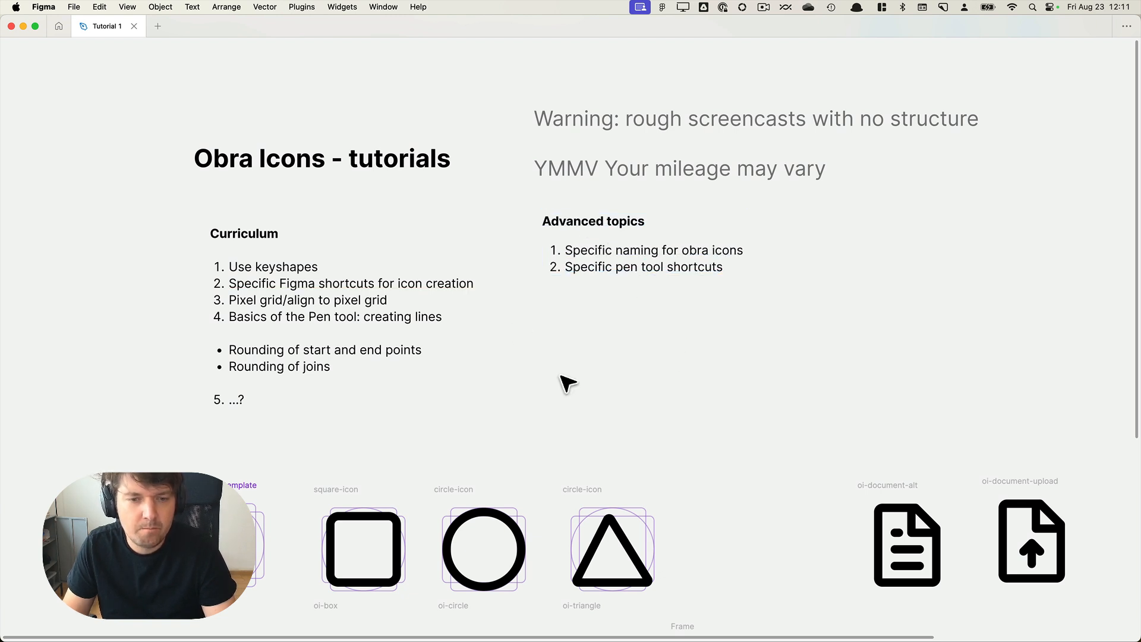
double_click(232, 267)
left_click_drag(232, 267, 400, 269)
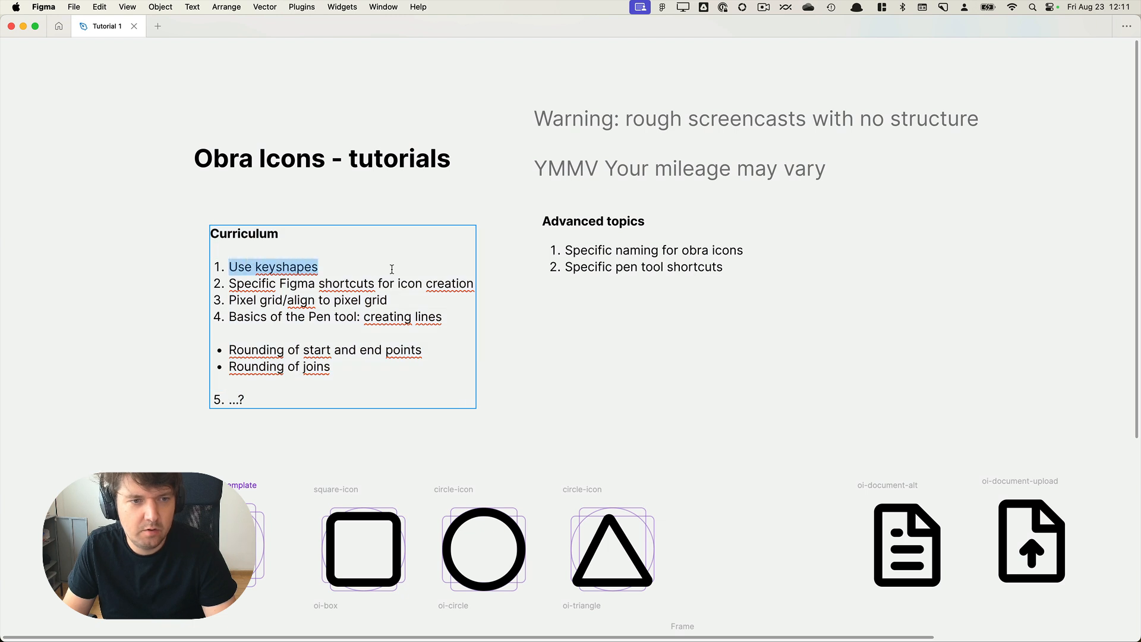
left_click(291, 470)
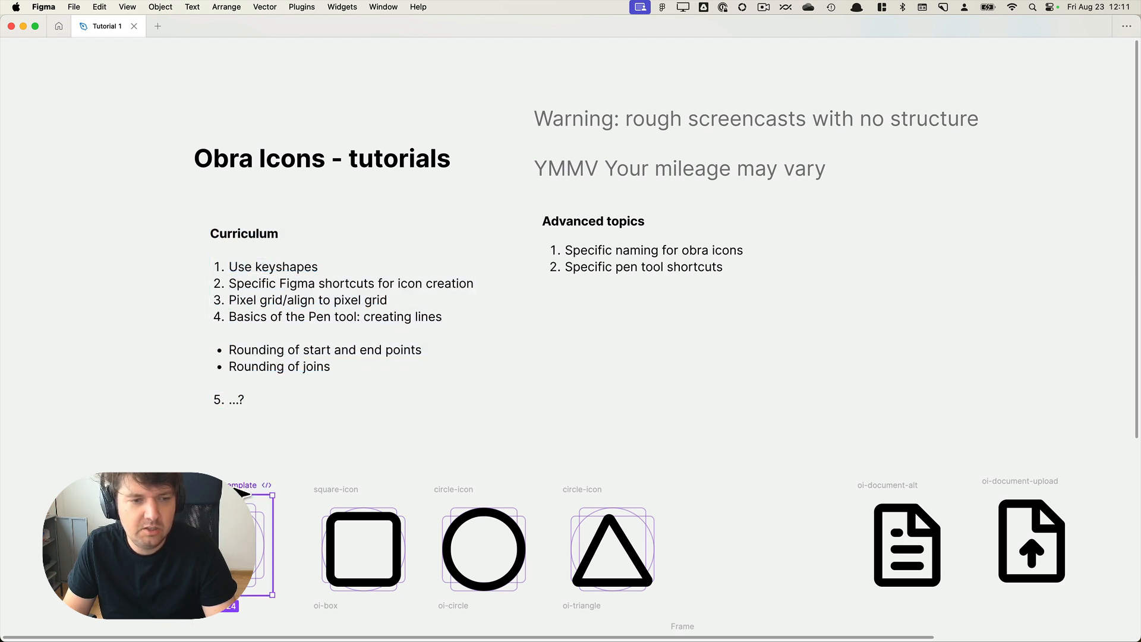
double_click(293, 285)
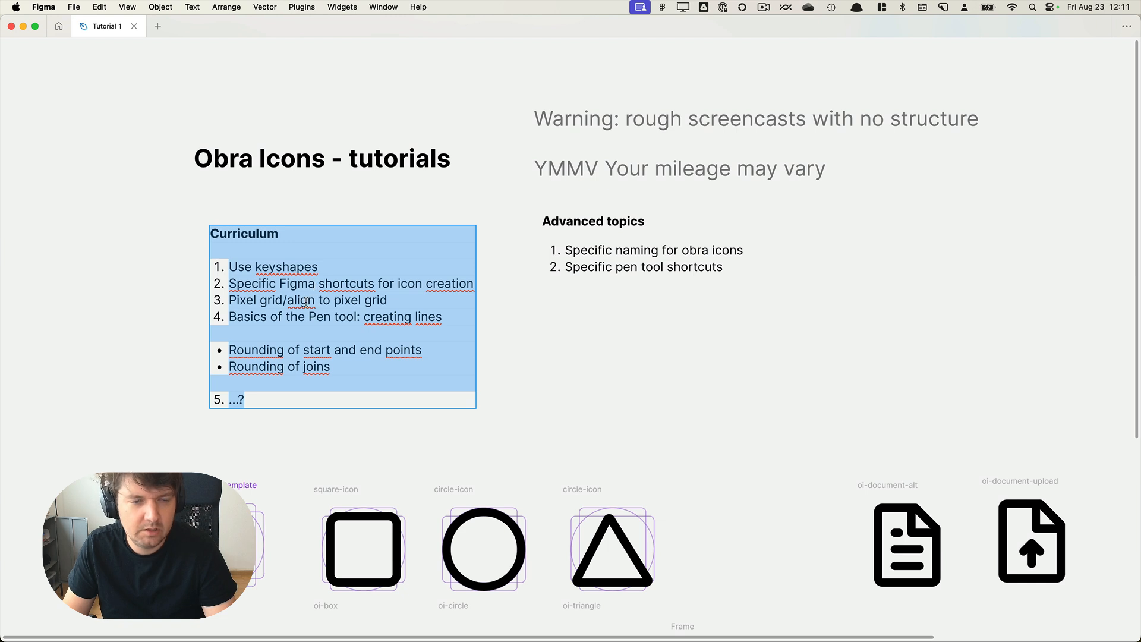
left_click(334, 302)
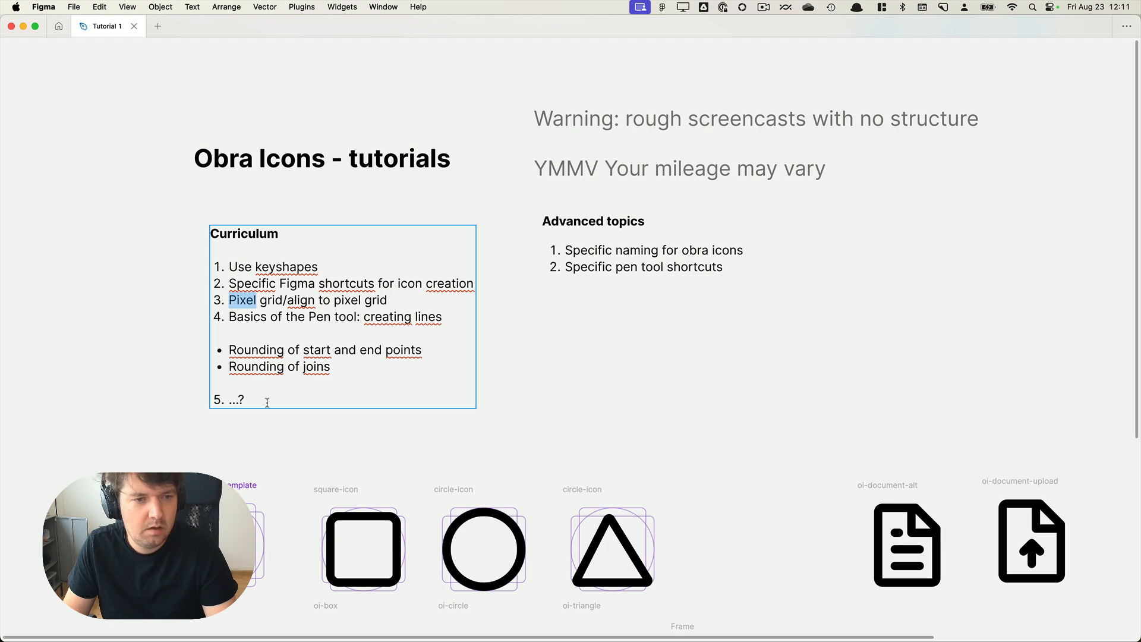
Replace the fifth curriculum item with "Creating a document icon".
left_click_drag(226, 397, 338, 396)
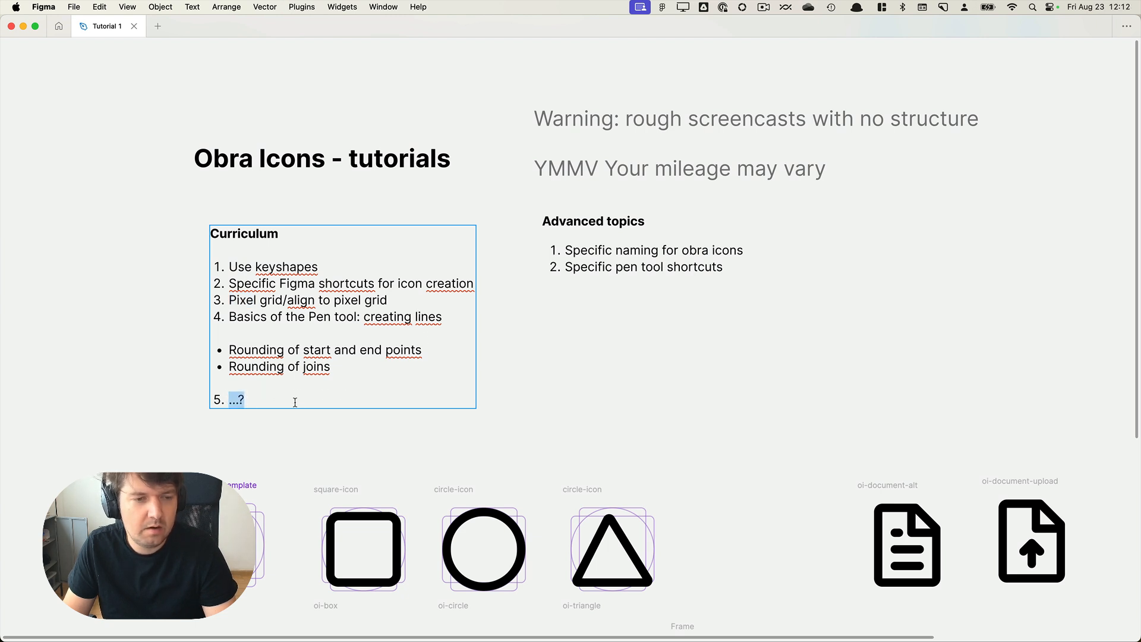
type("Cre")
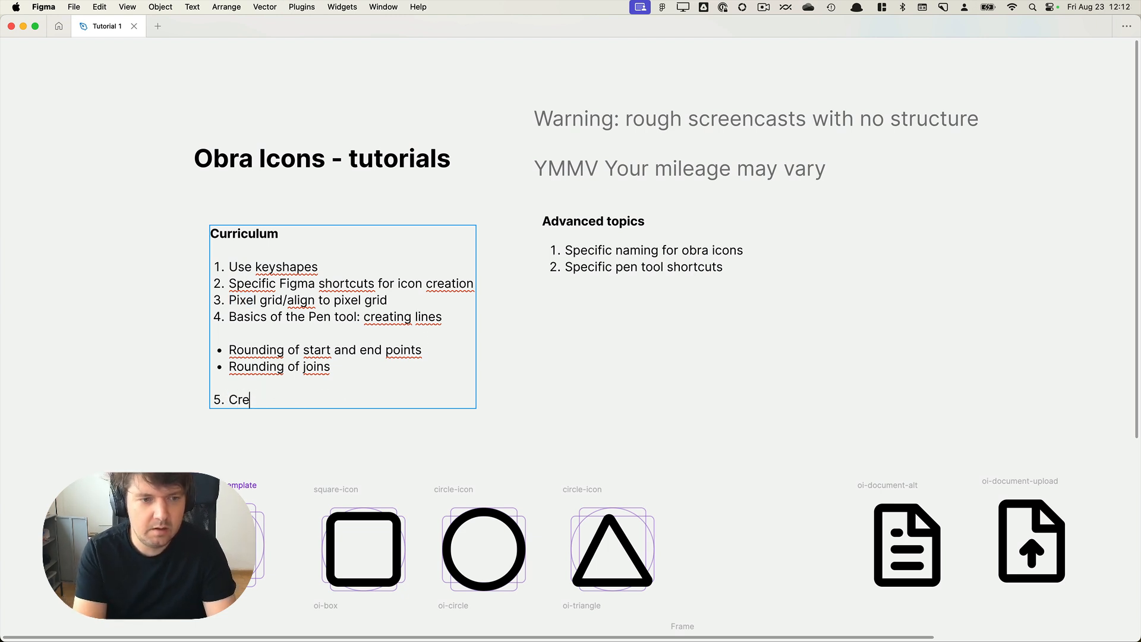
type("ating a docume")
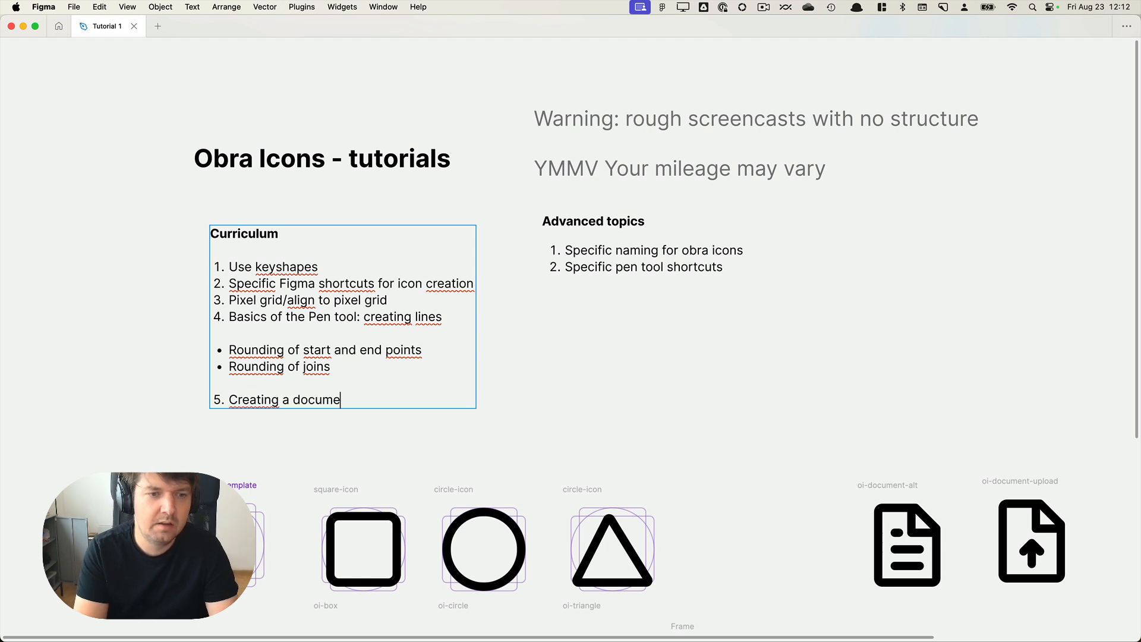
type("nt icon")
key("Escape")
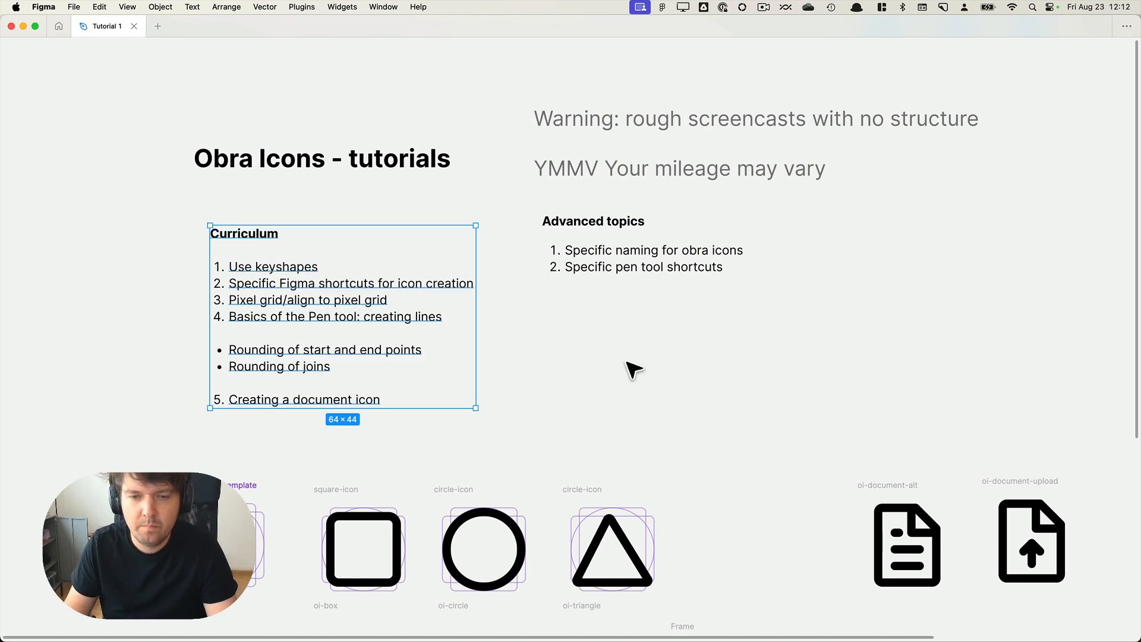
key("Escape")
Delete the red-tinted document icon and move the oi-document-upload icon next to oi-document-alt.
left_click_drag(832, 404, 742, 306)
left_click_drag(783, 369, 675, 370)
key("Escape")
left_click_drag(828, 446, 810, 325)
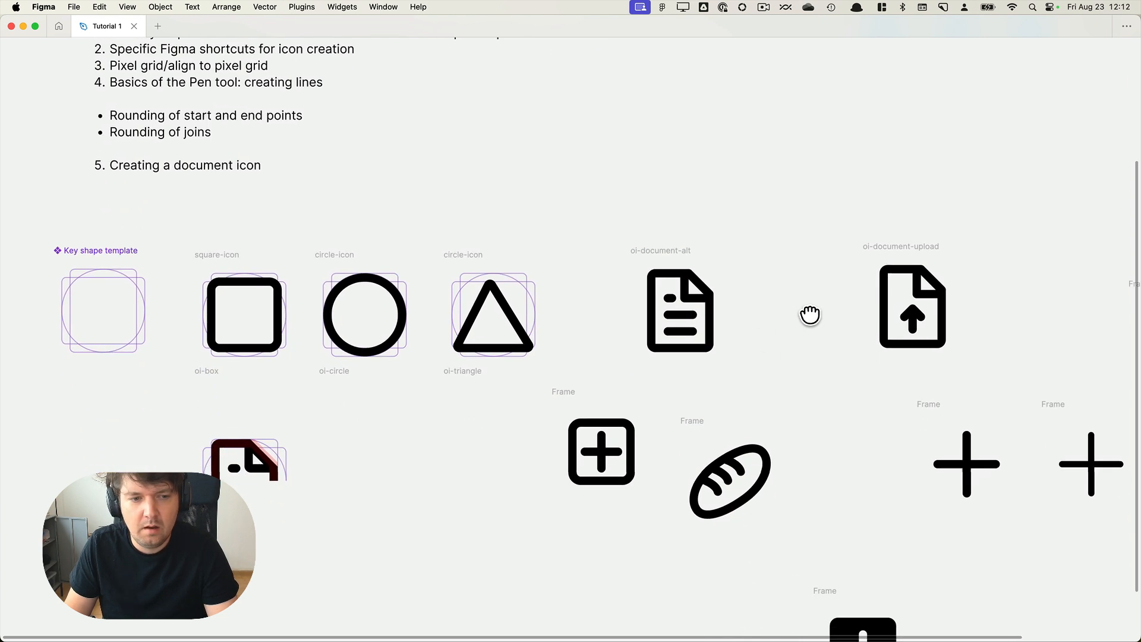
left_click_drag(232, 461, 790, 300)
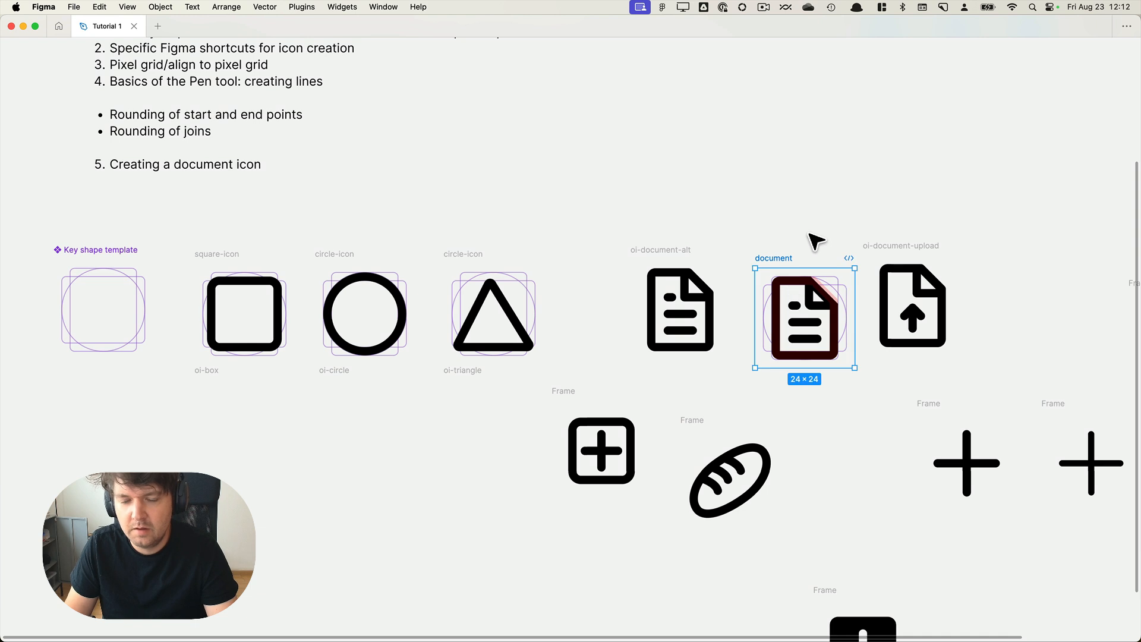
left_click_drag(814, 242, 695, 252)
left_click(535, 283)
left_click(681, 312)
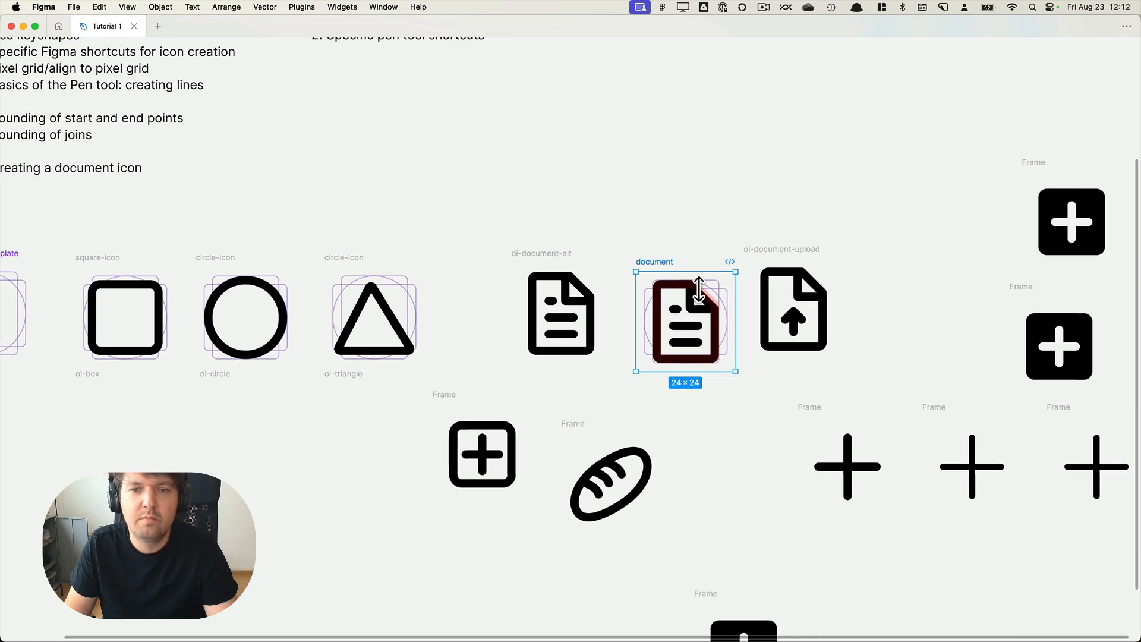
key("BackSpace")
left_click_drag(767, 261, 686, 256)
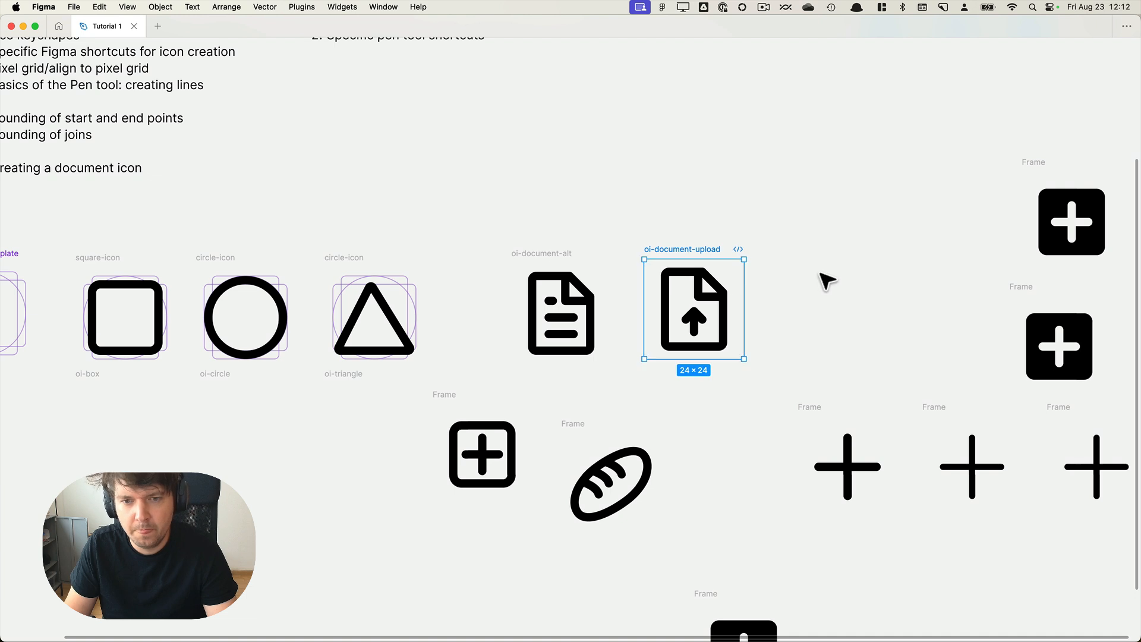
Delete all the leftover plus icons and the bread icon, keeping the key shape and document icons.
left_click(782, 321)
key("shift+1")
left_click_drag(422, 396, 1104, 624)
key("BackSpace")
key("BackSpace")
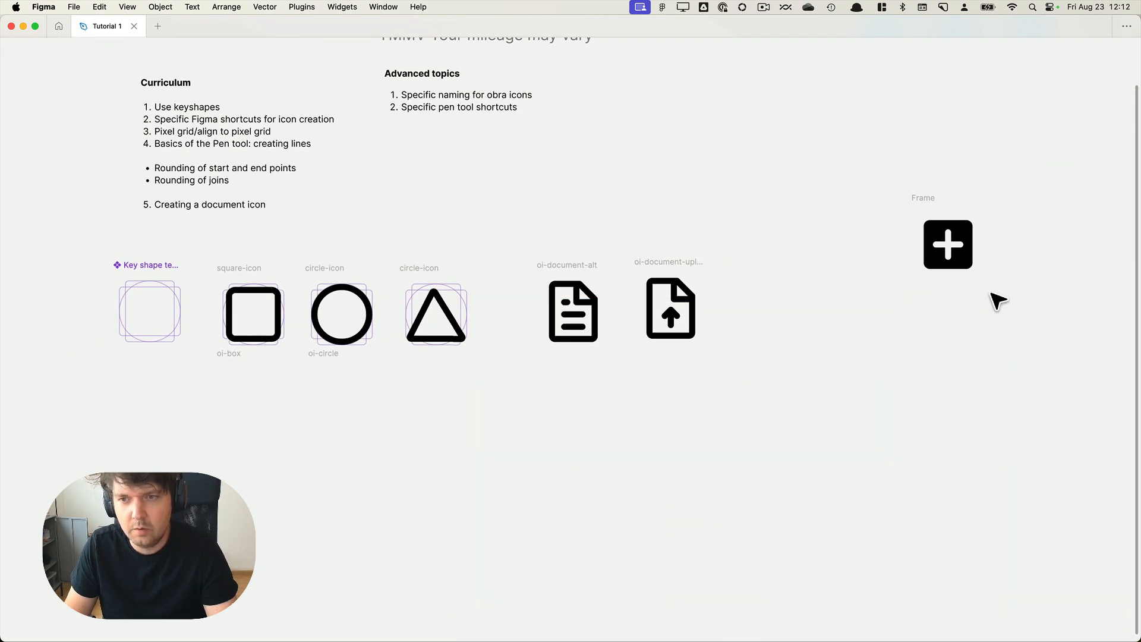
left_click_drag(993, 301, 904, 196)
key("BackSpace")
Move the title, warning note and both topic lists up together, widening the gap above the icon row.
left_click_drag(633, 227, 715, 308)
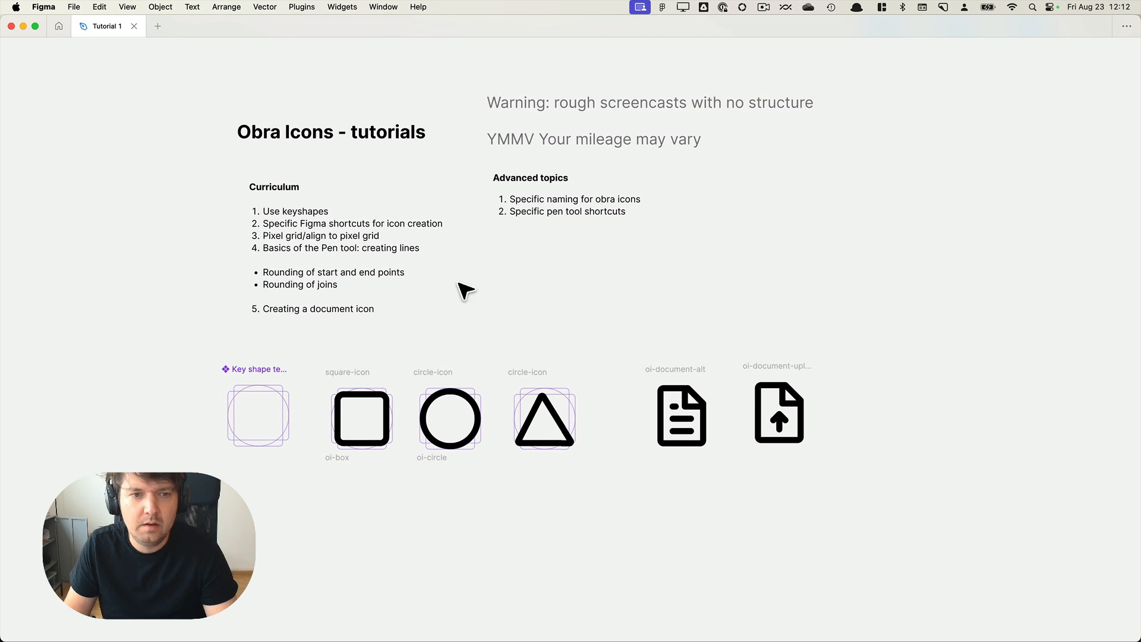
scroll(459, 284, "up", 3)
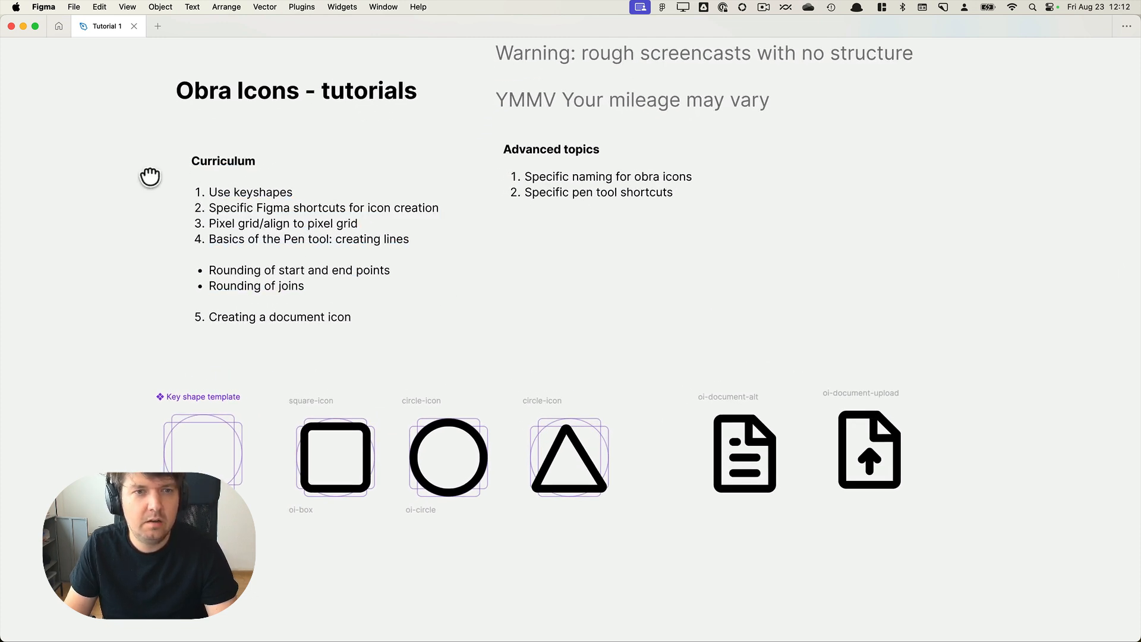
left_click_drag(148, 179, 145, 300)
left_click_drag(102, 449, 885, 114)
left_click_drag(594, 214, 597, 144)
left_click(600, 488)
left_click_drag(571, 474, 623, 383)
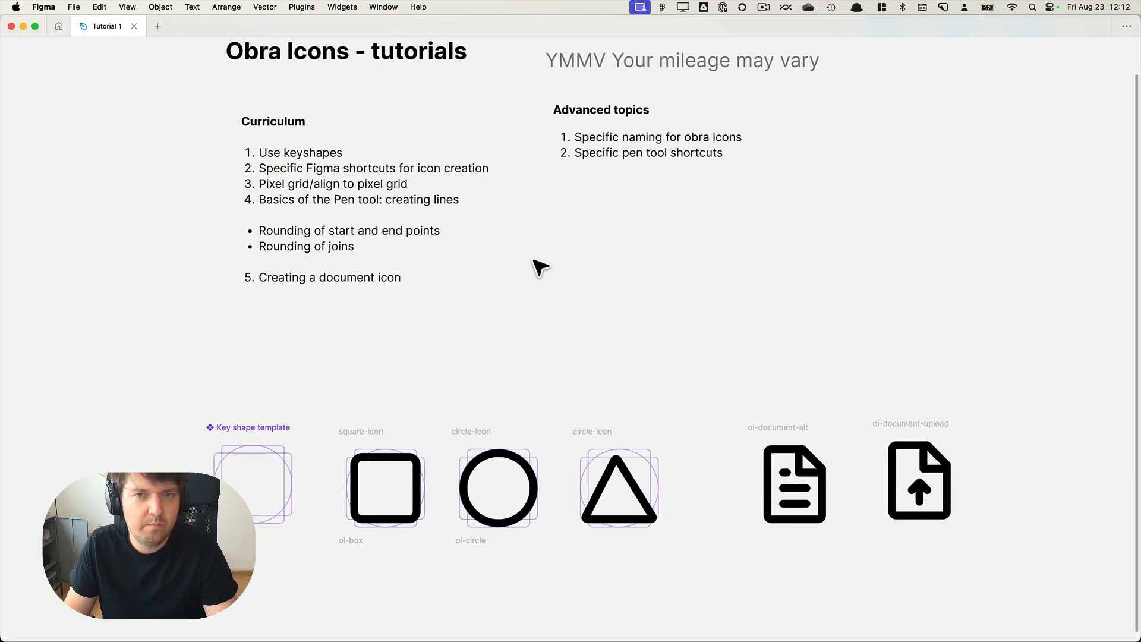
Switch to Chrome, open icons.obra.studio in a maximized window and browse through the icon set.
key("super+space")
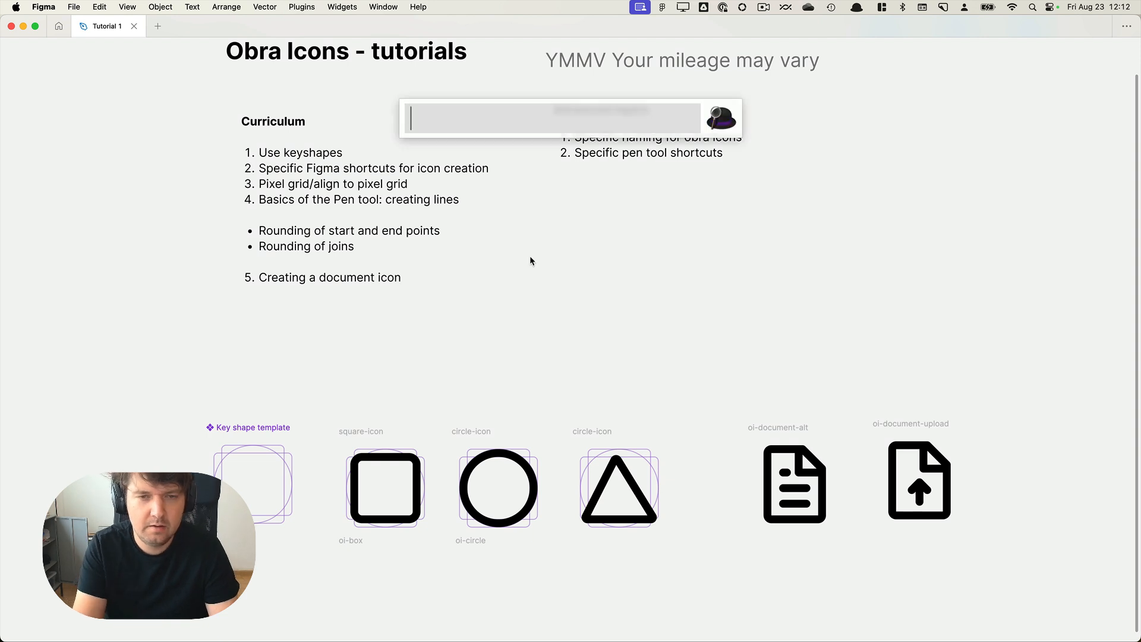
type("c")
key("Return")
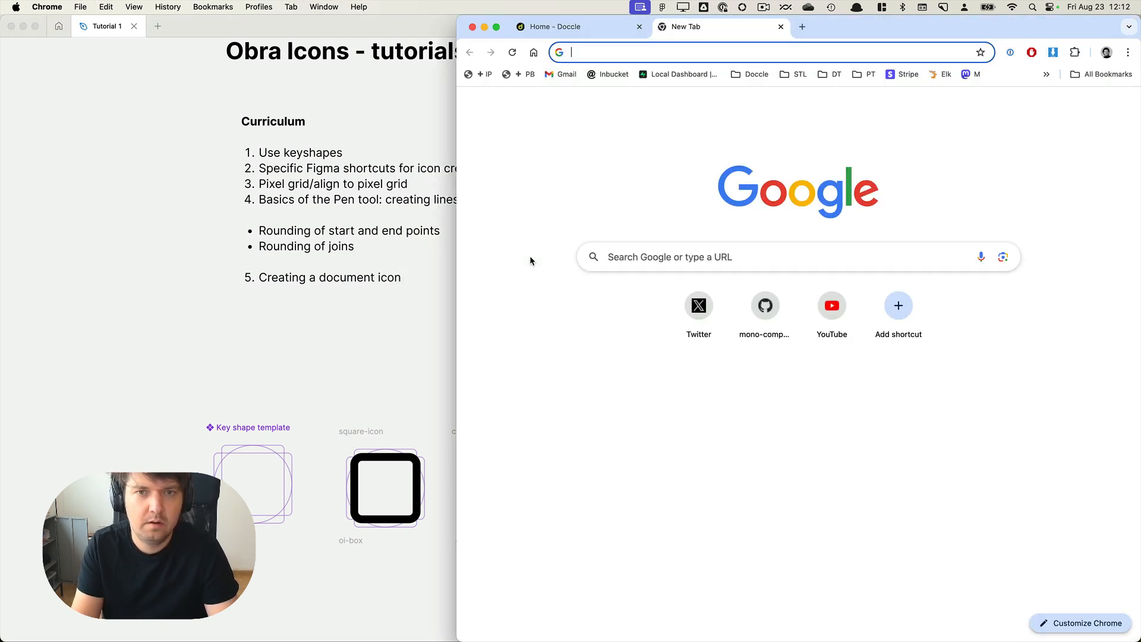
type("ico")
key("Return")
key("ctrl+alt+Return")
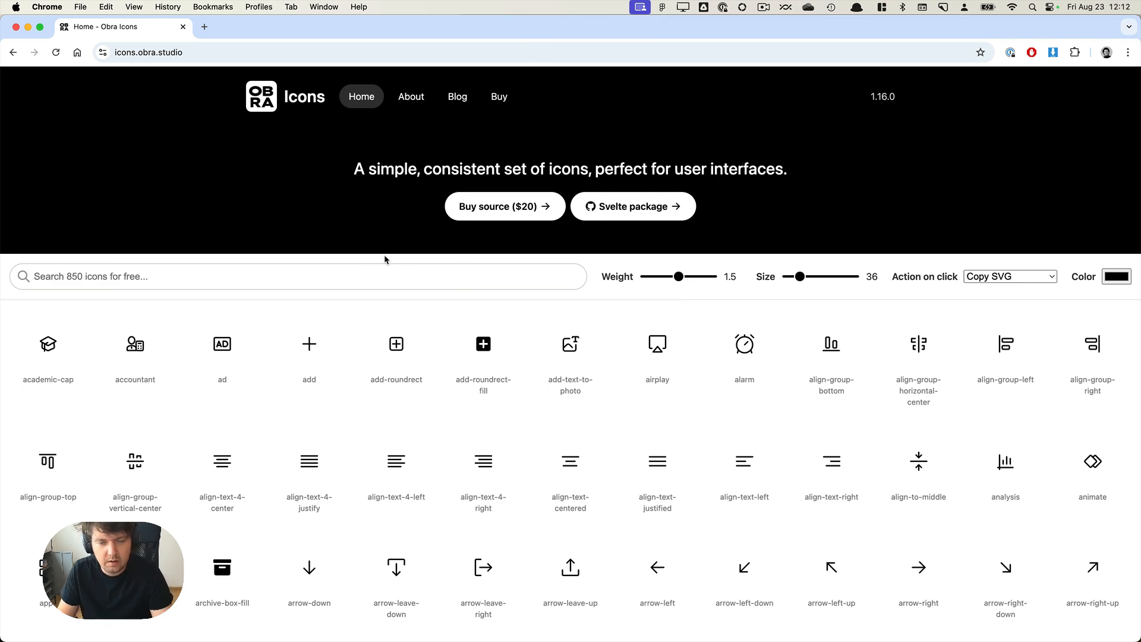
scroll(542, 514, "down", 20)
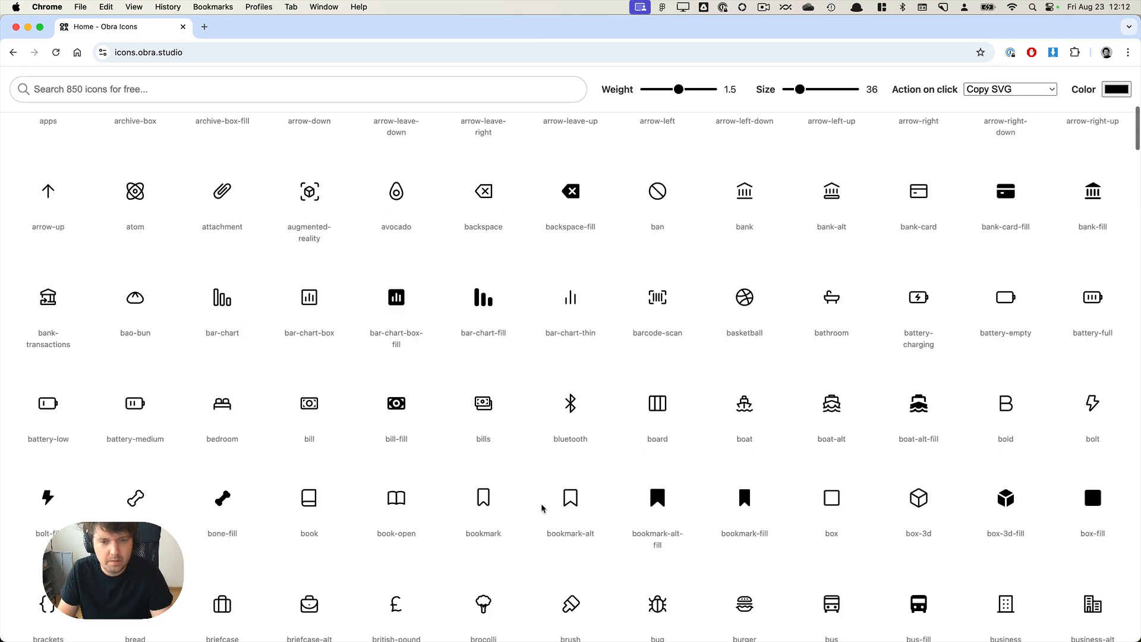
scroll(524, 470, "down", 3)
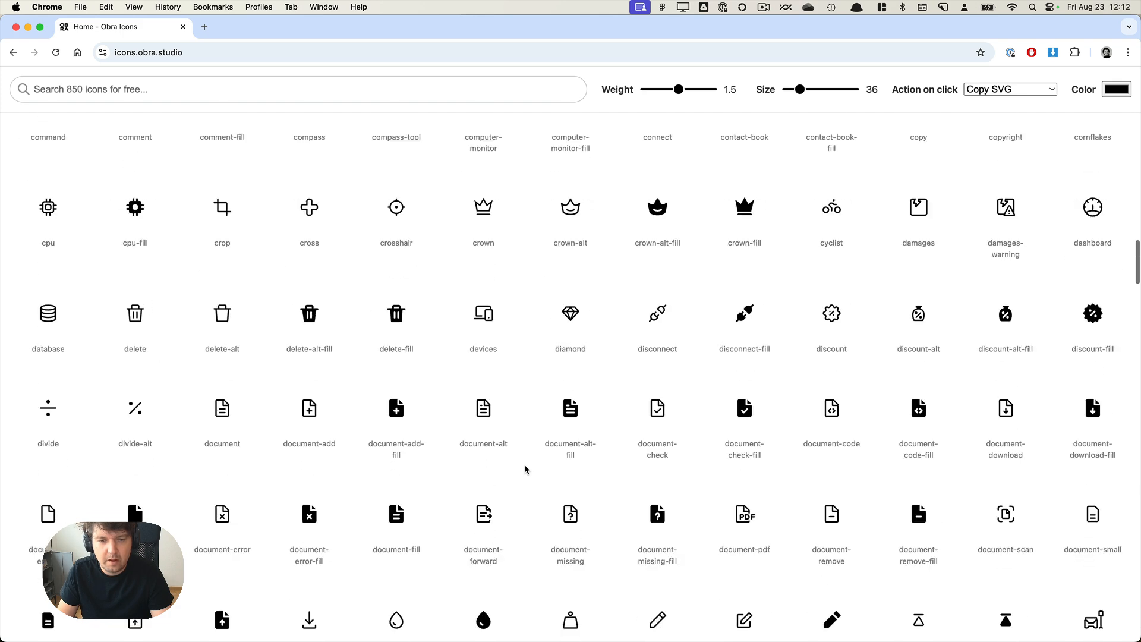
scroll(524, 469, "down", 10)
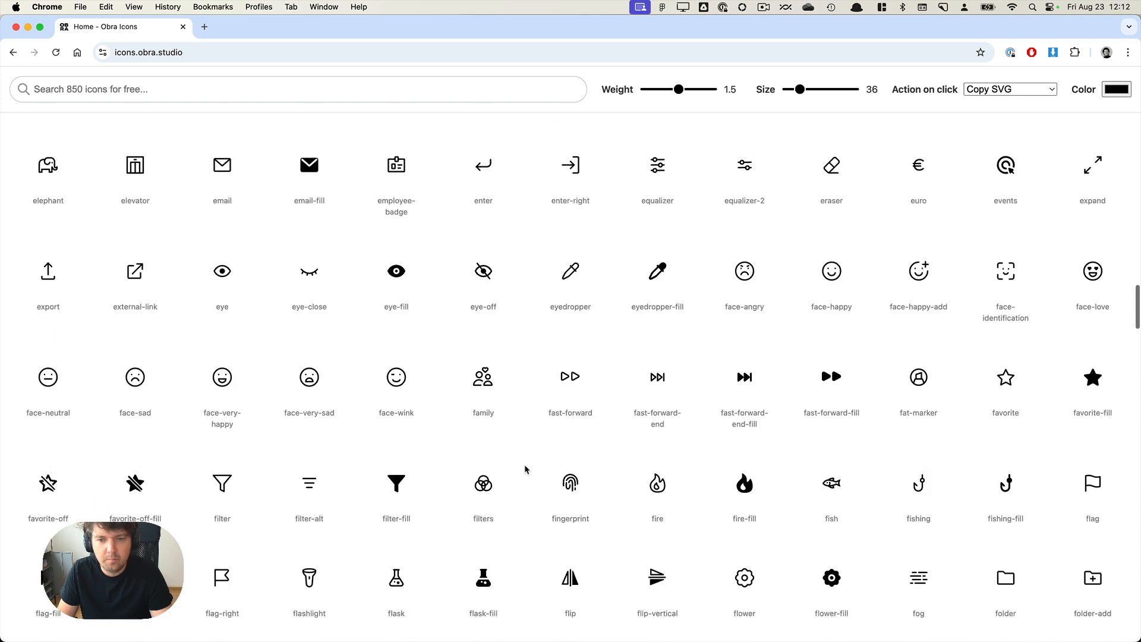
scroll(525, 469, "down", 10)
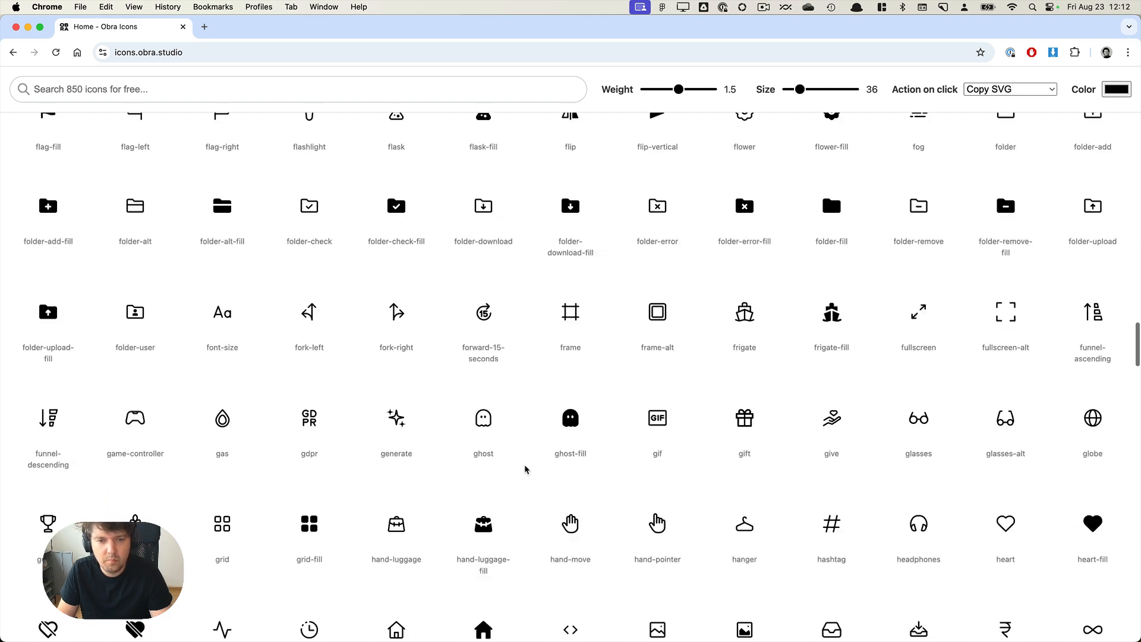
scroll(524, 469, "down", 5)
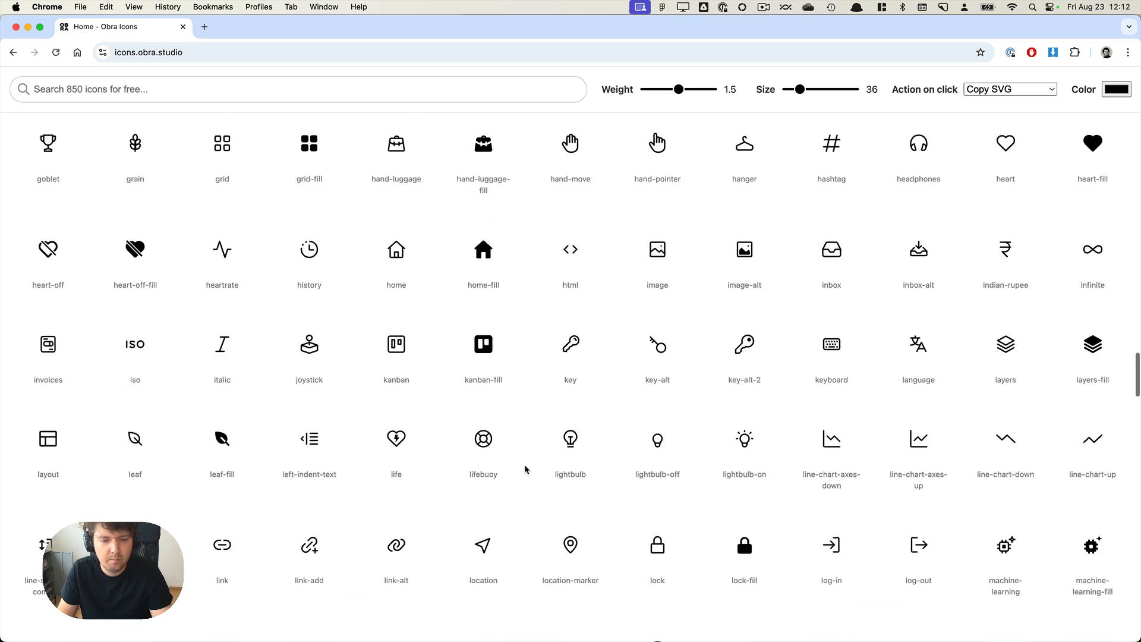
Open the Aftermath homepage, aftermath.site, in a new browser tab.
key("super+t")
type("after")
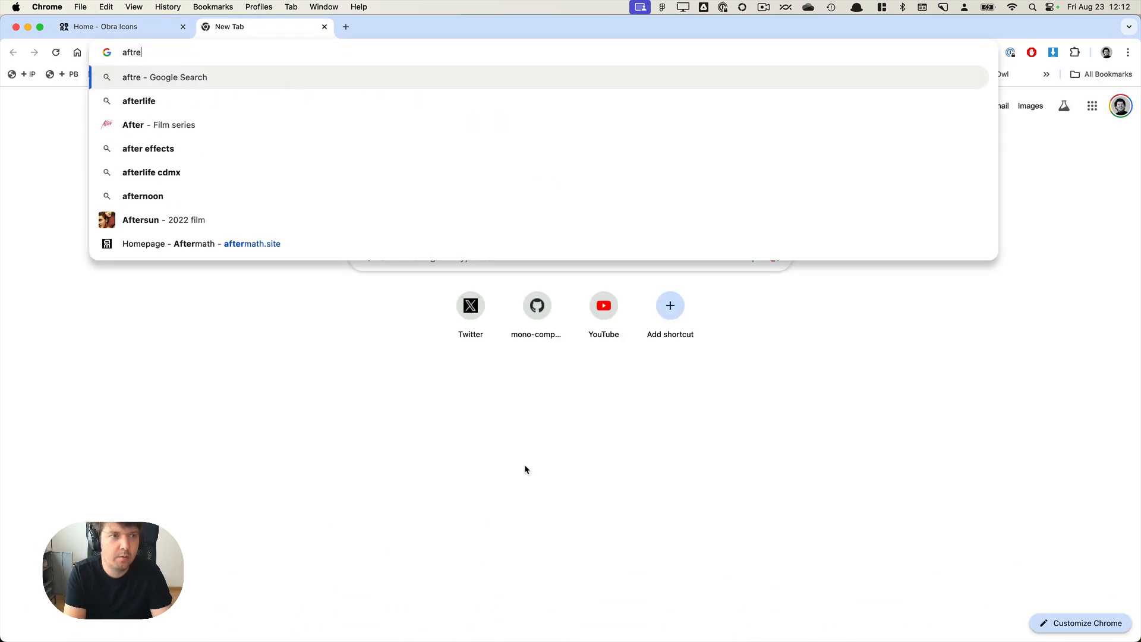
key("Return")
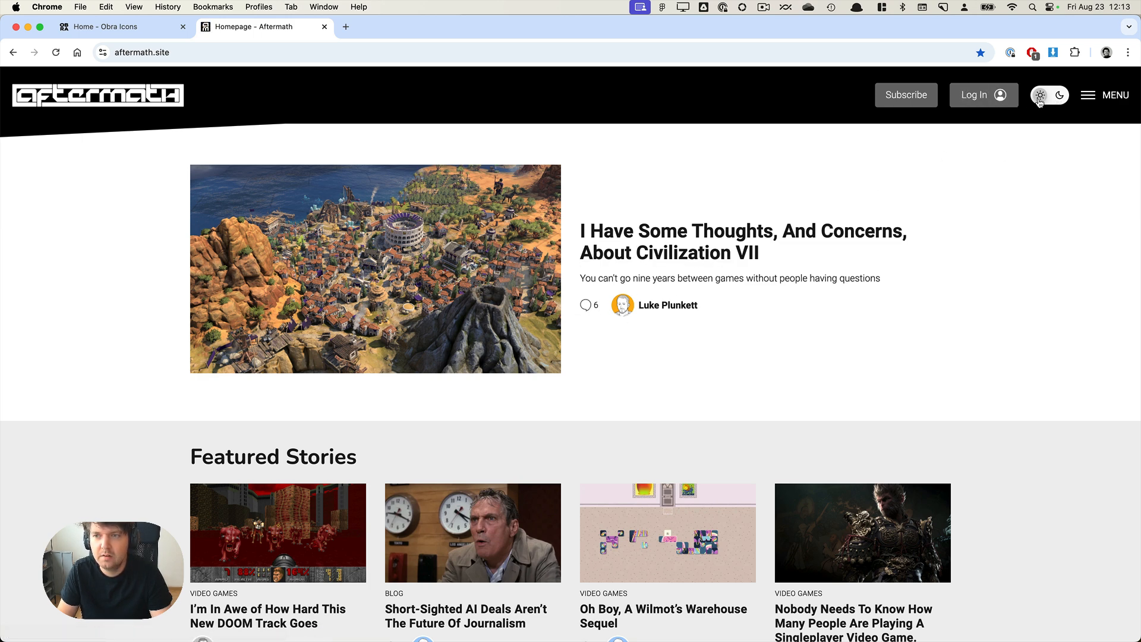
Return to the Obra Icons site and search its icons for "star" and "moon".
key("ctrl+Tab")
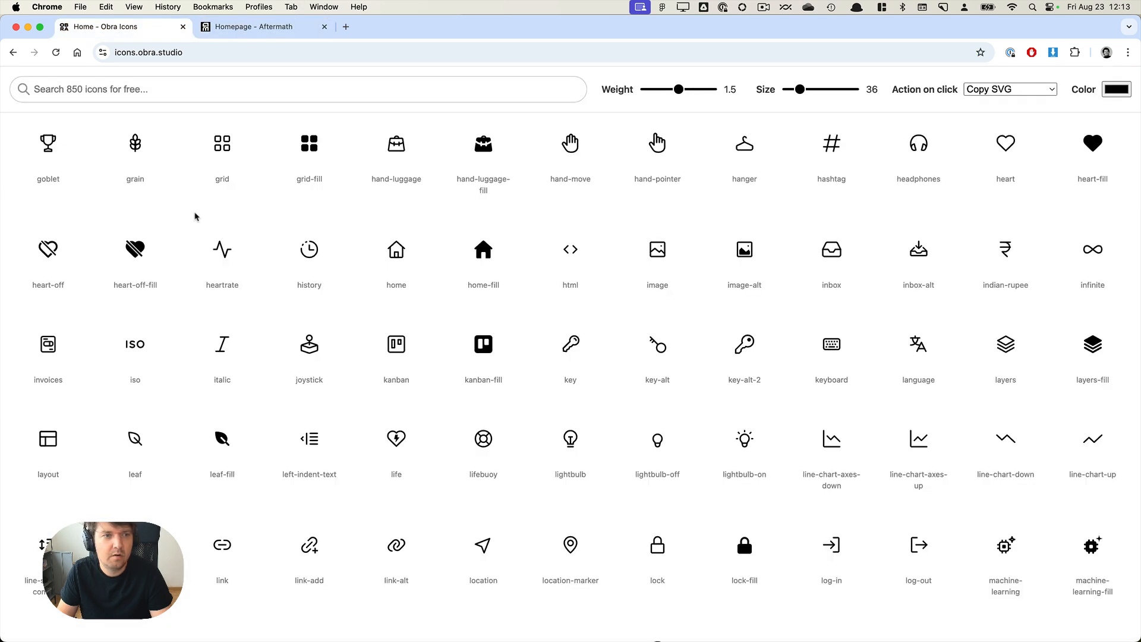
left_click(173, 87)
type("star")
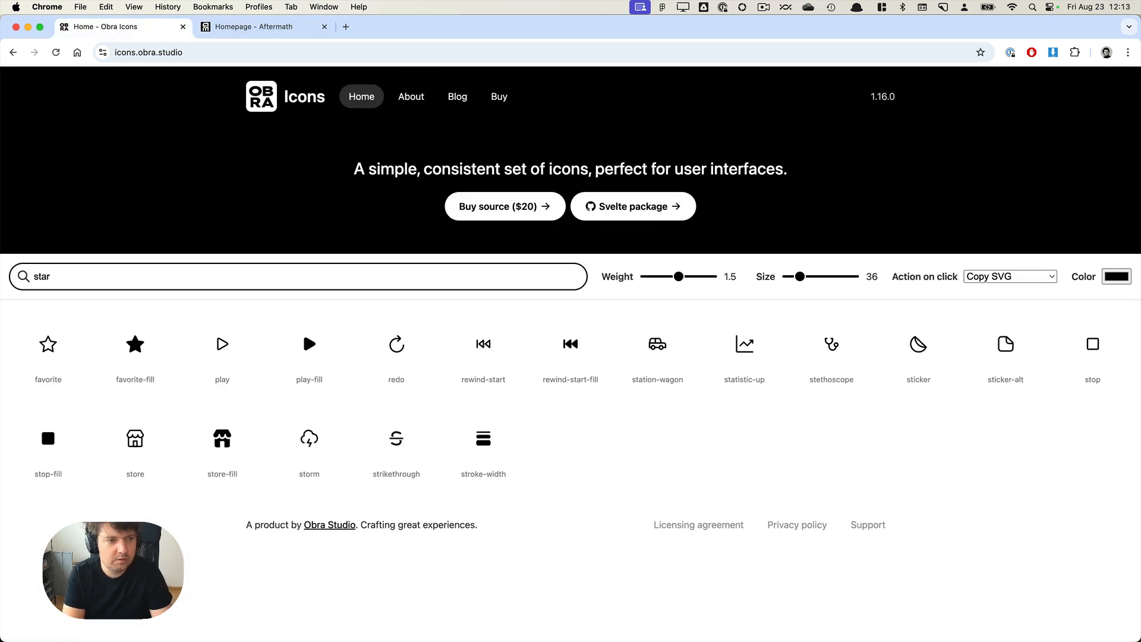
key("super+a")
type("moo")
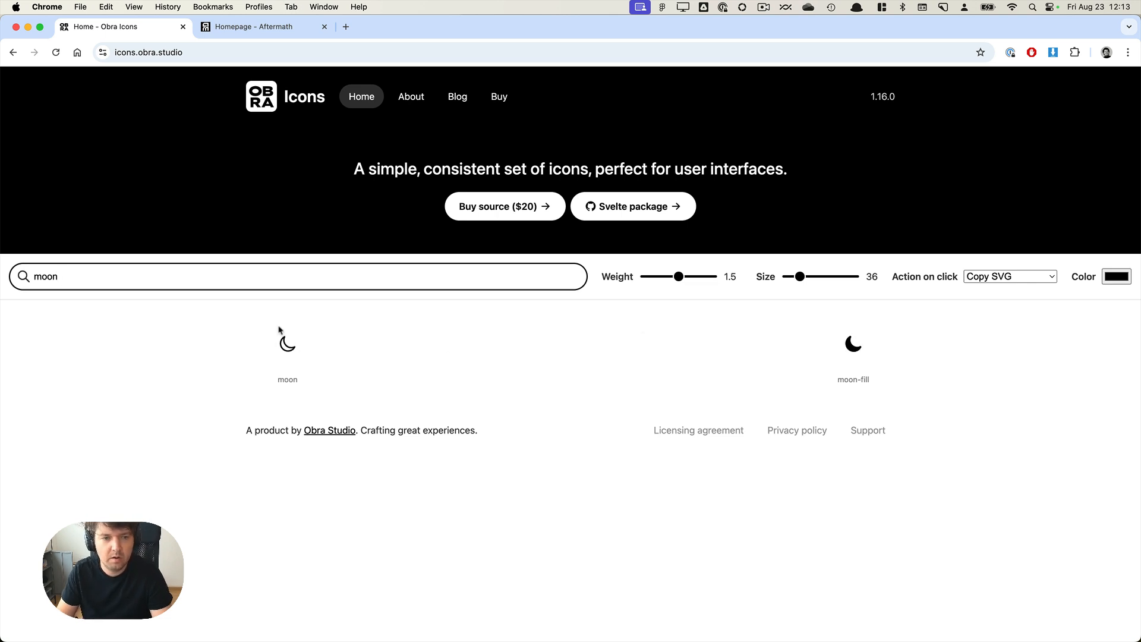
left_click_drag(7, 65, 469, 377)
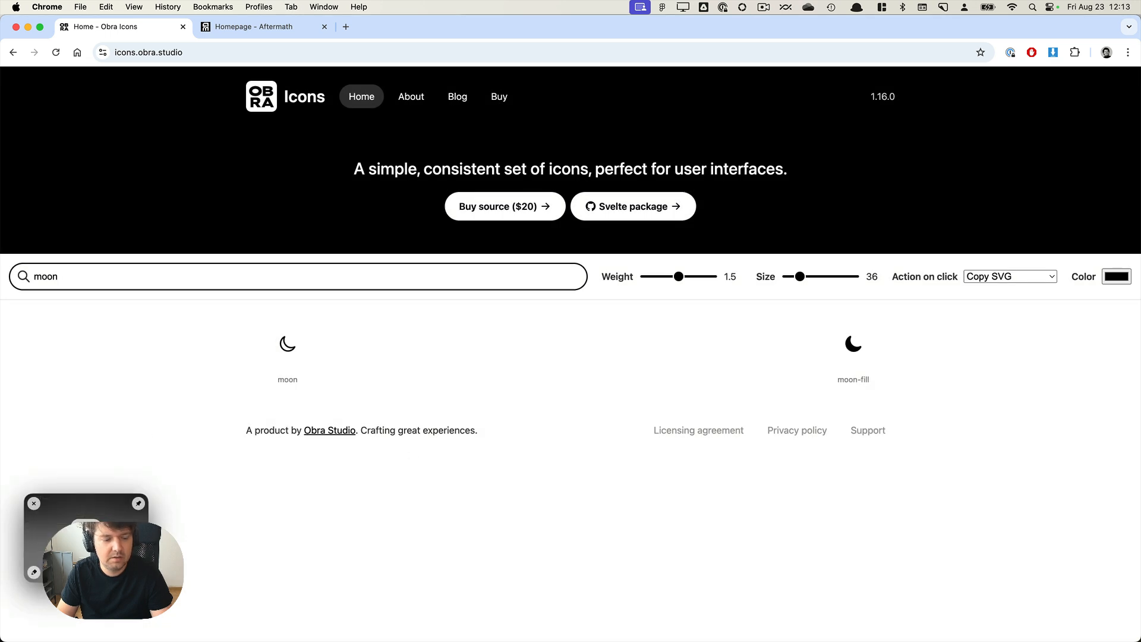
left_click(86, 528)
left_click(542, 342)
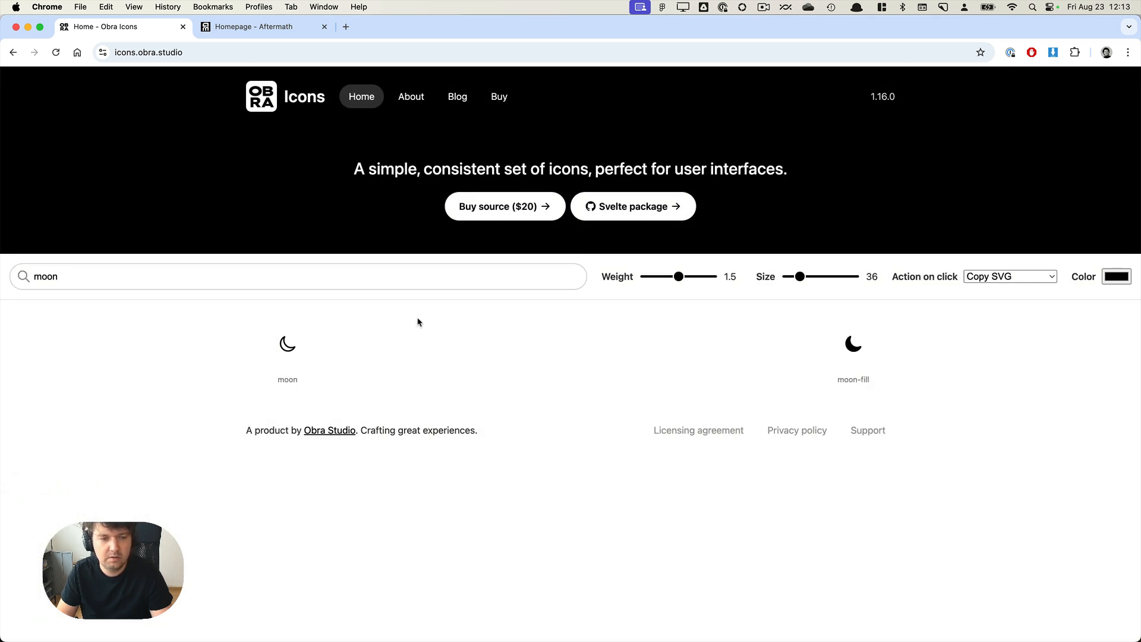
Search the Obra icons for "star" again, check the Aftermath tab for comparison, and search for "sun".
left_click(339, 278)
key("super+a")
type("star")
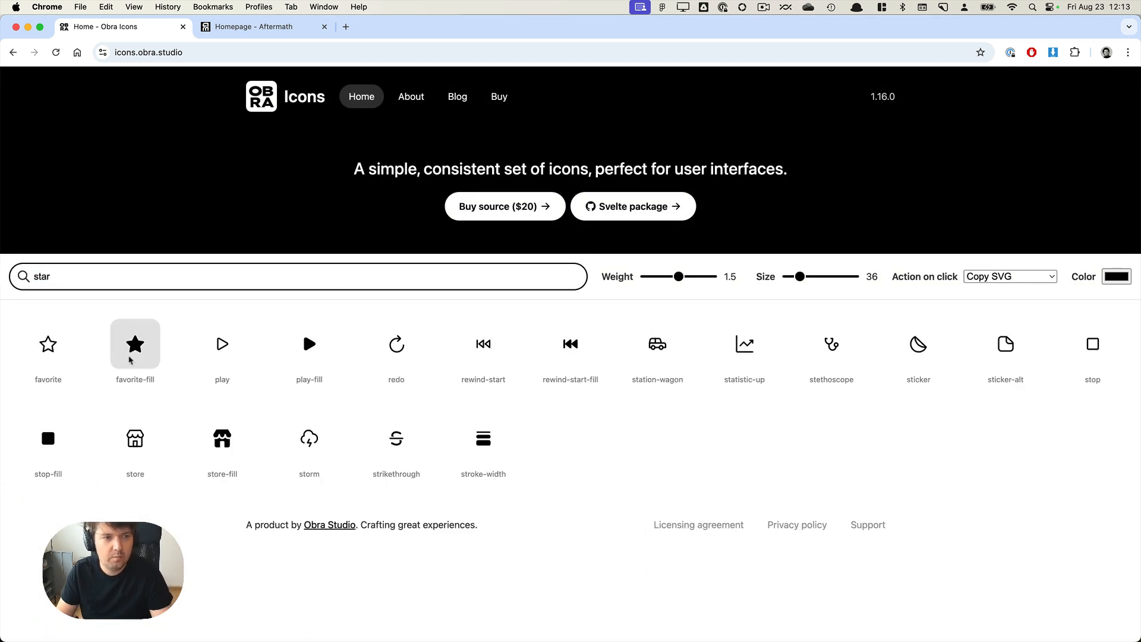
key("ctrl+Tab")
key("ctrl+shift+Tab")
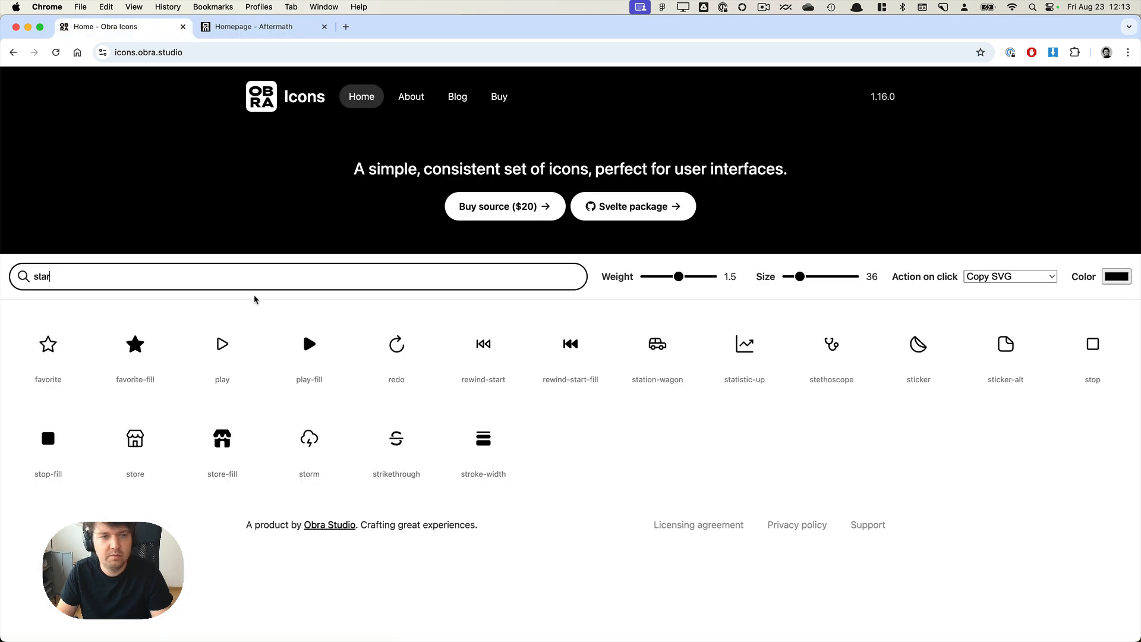
key("super+a")
type("sun")
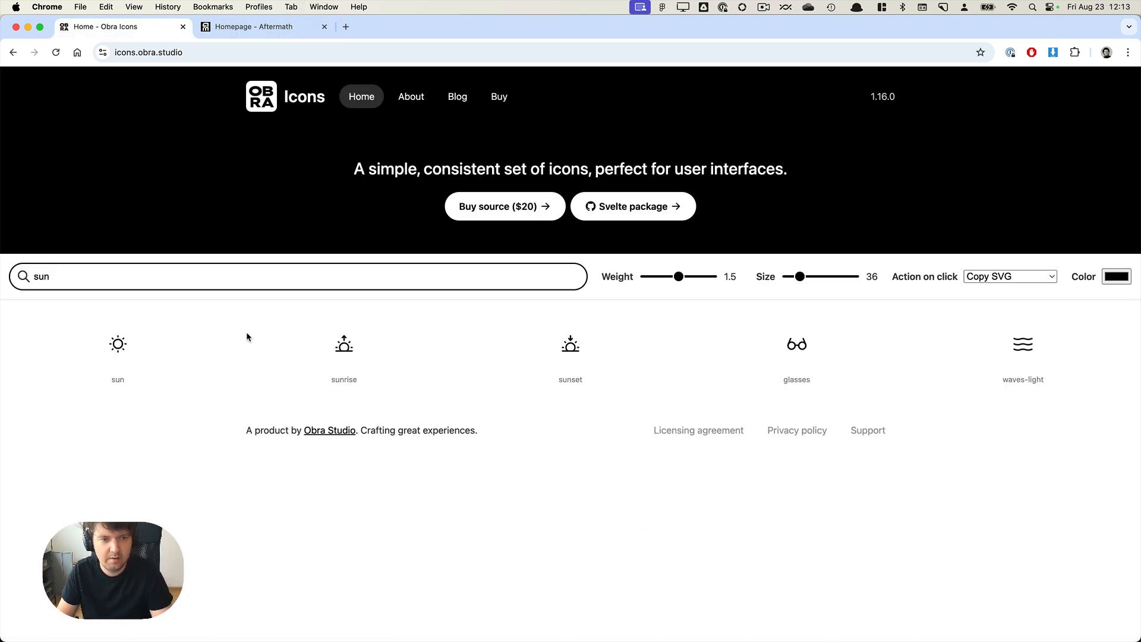
Examine the icons used across the Aftermath homepage, from the header down to the footer.
key("ctrl+Tab")
scroll(781, 274, "down", 5)
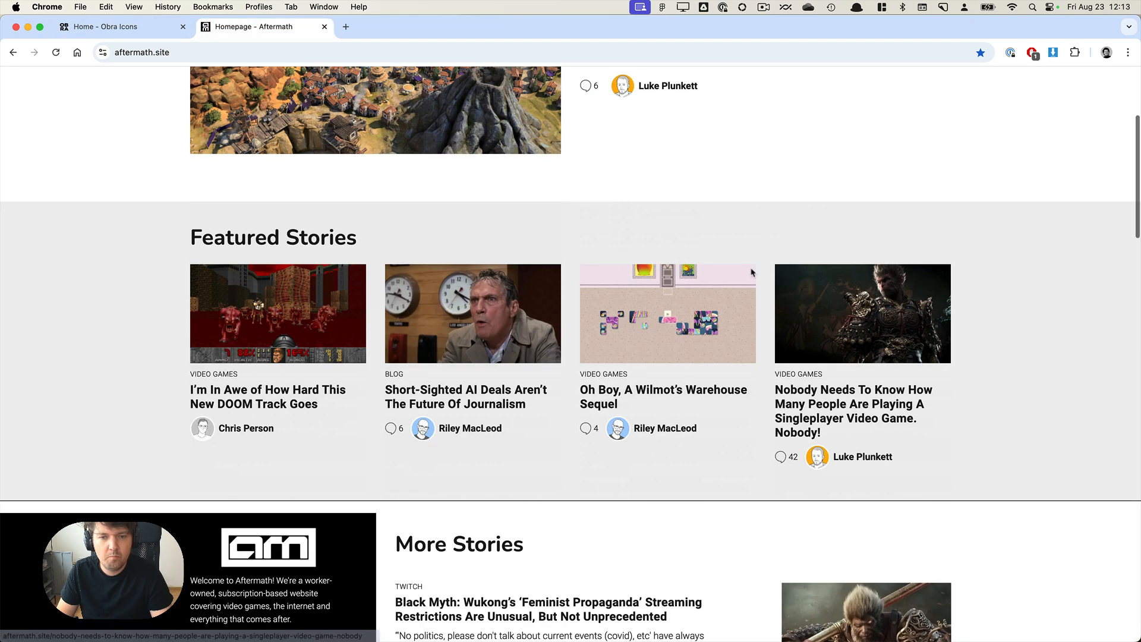
scroll(585, 242, "down", 7)
scroll(587, 250, "down", 20)
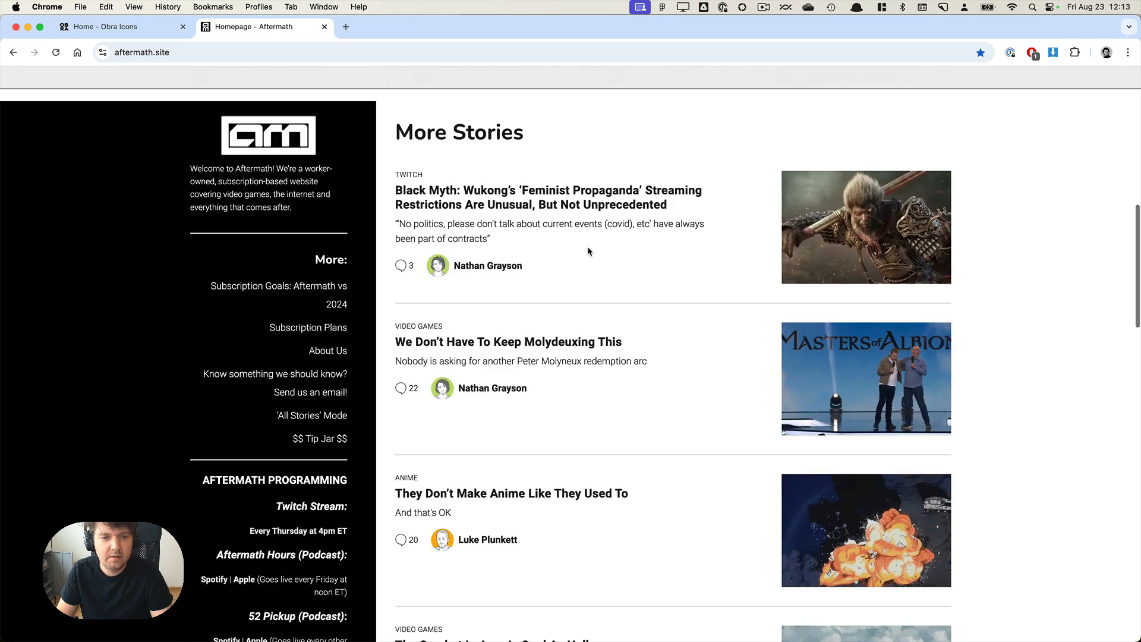
scroll(588, 250, "down", 8)
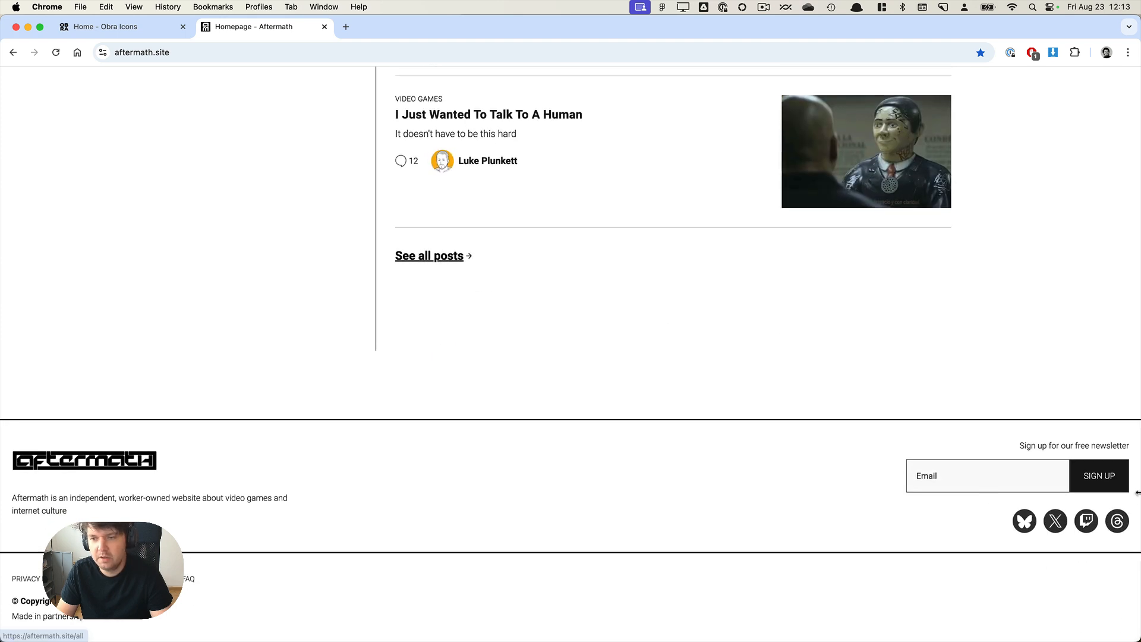
scroll(665, 451, "up", 15)
scroll(654, 440, "up", 20)
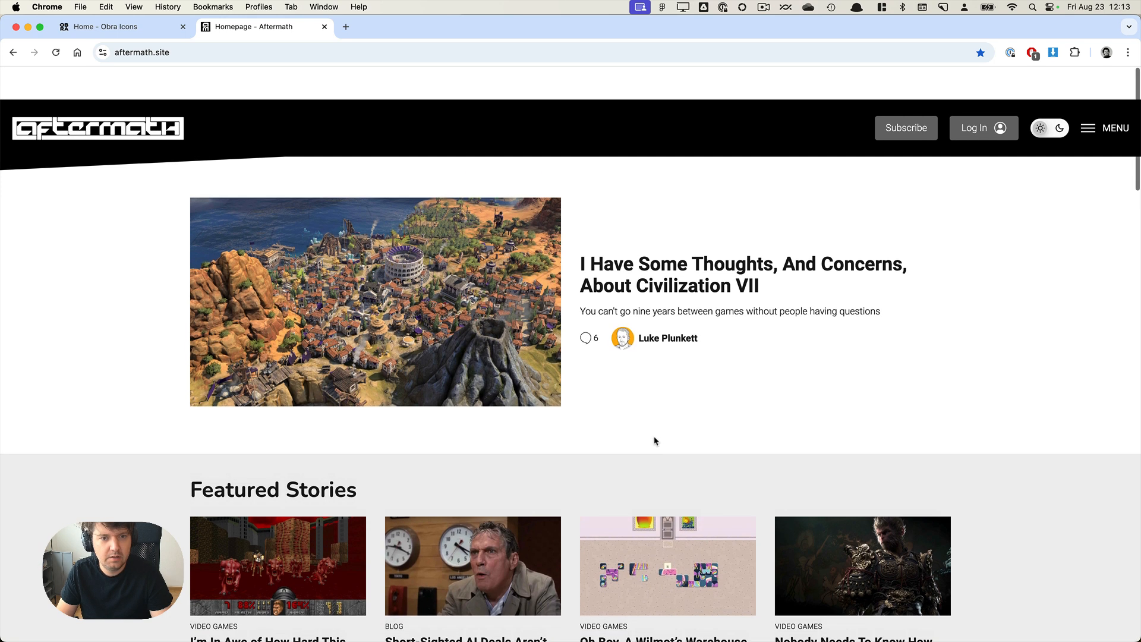
Examine the share icons on Aftermath's Civilization VII article, open its Bluesky link, and close both the Bluesky and Aftermath tabs.
left_click(624, 235)
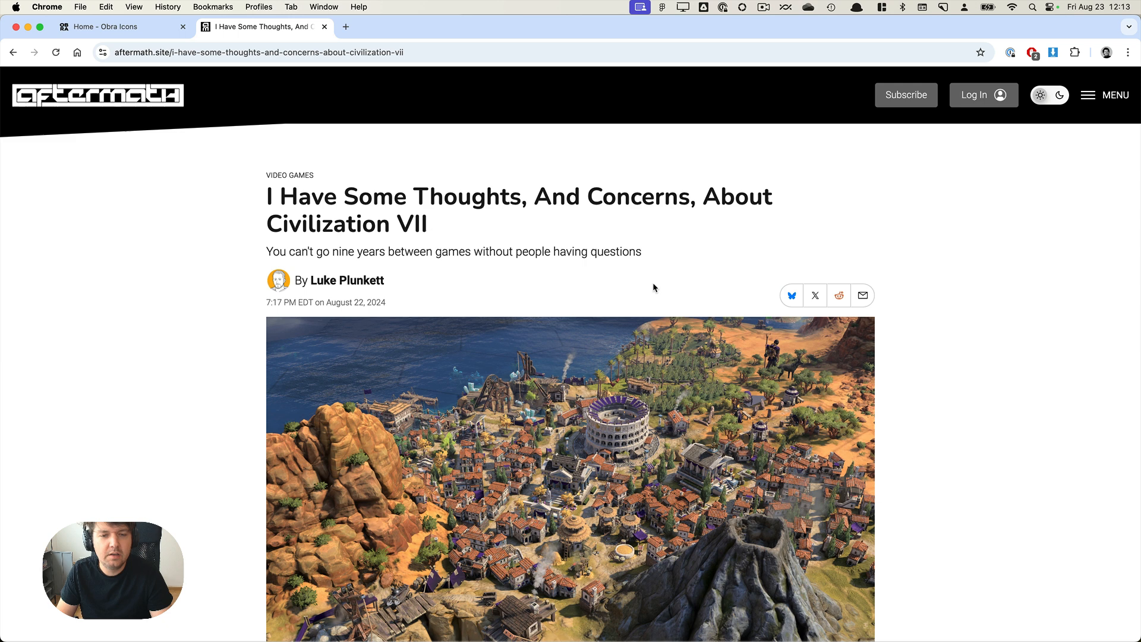
scroll(652, 288, "down", 2)
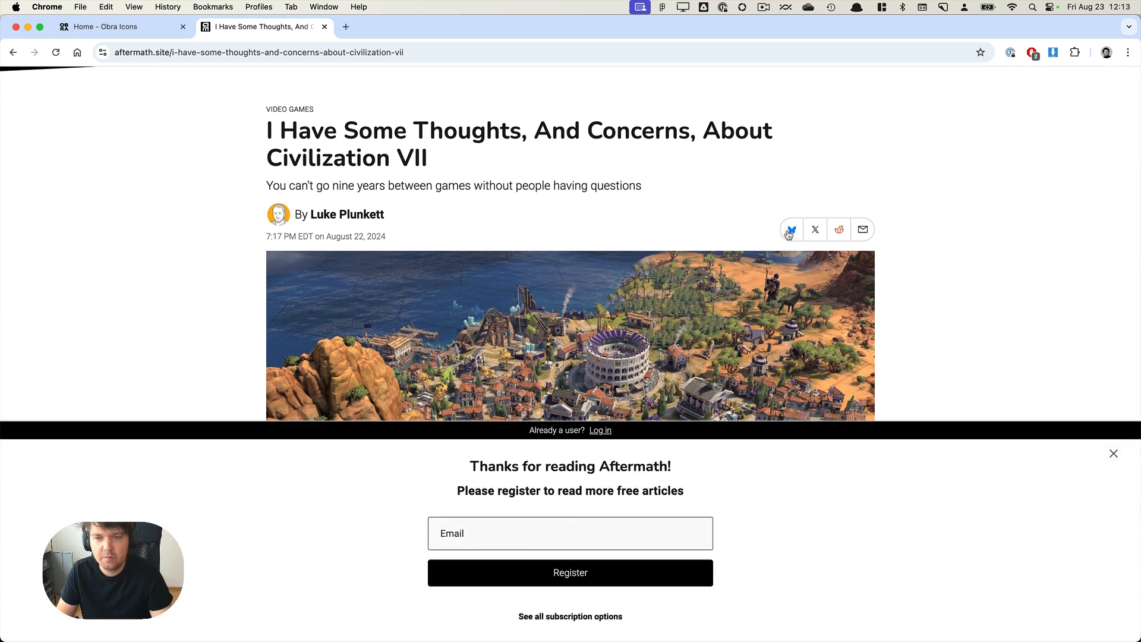
left_click(791, 230)
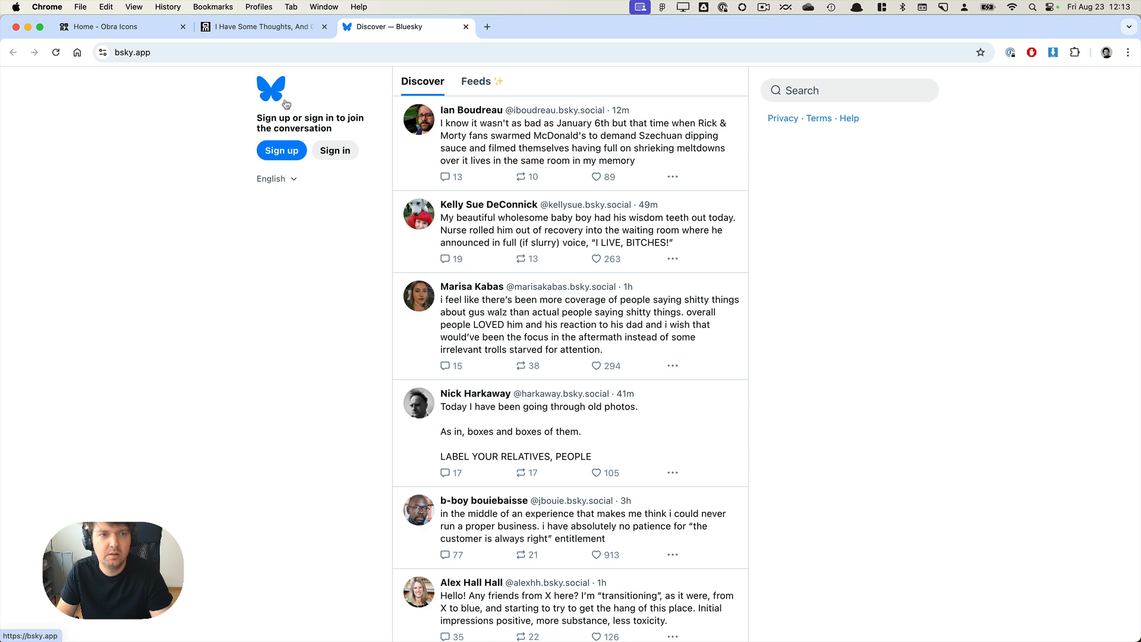
key("super+w")
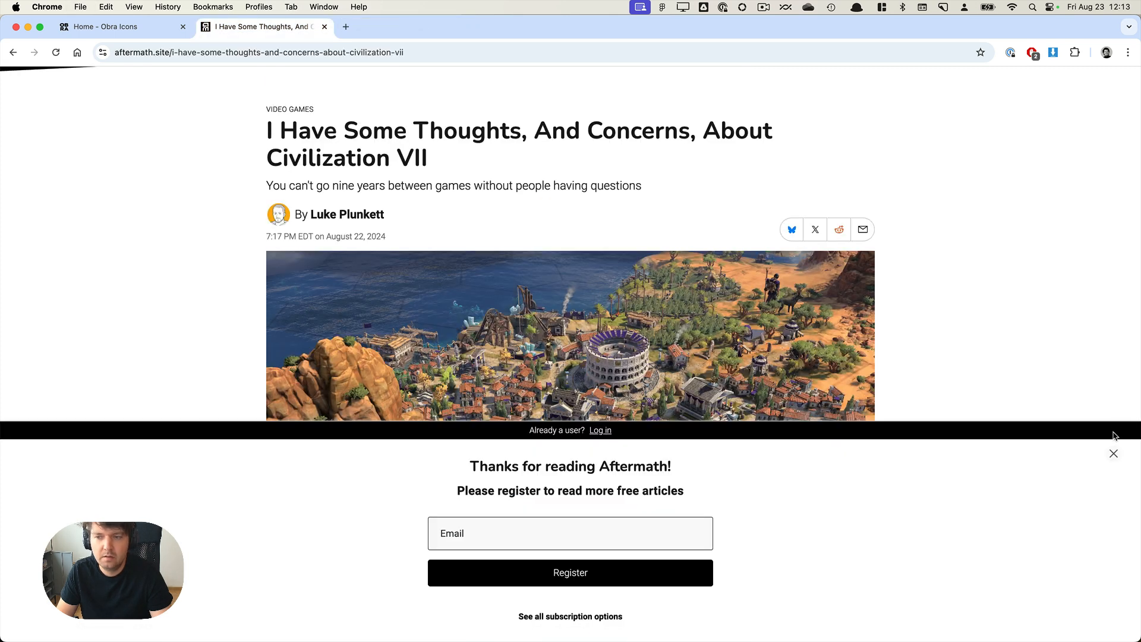
left_click(1113, 455)
key("super+w")
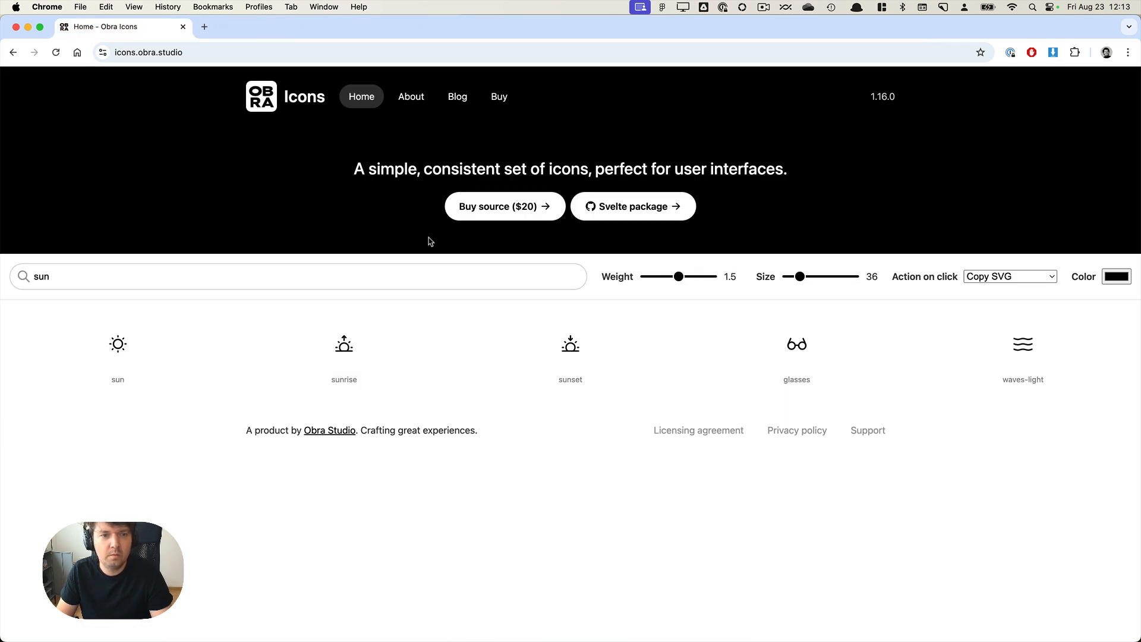
Switch back to Figma with empty canvas below the icon row, and open Noun Project to search for "butterfly".
key("super+Tab")
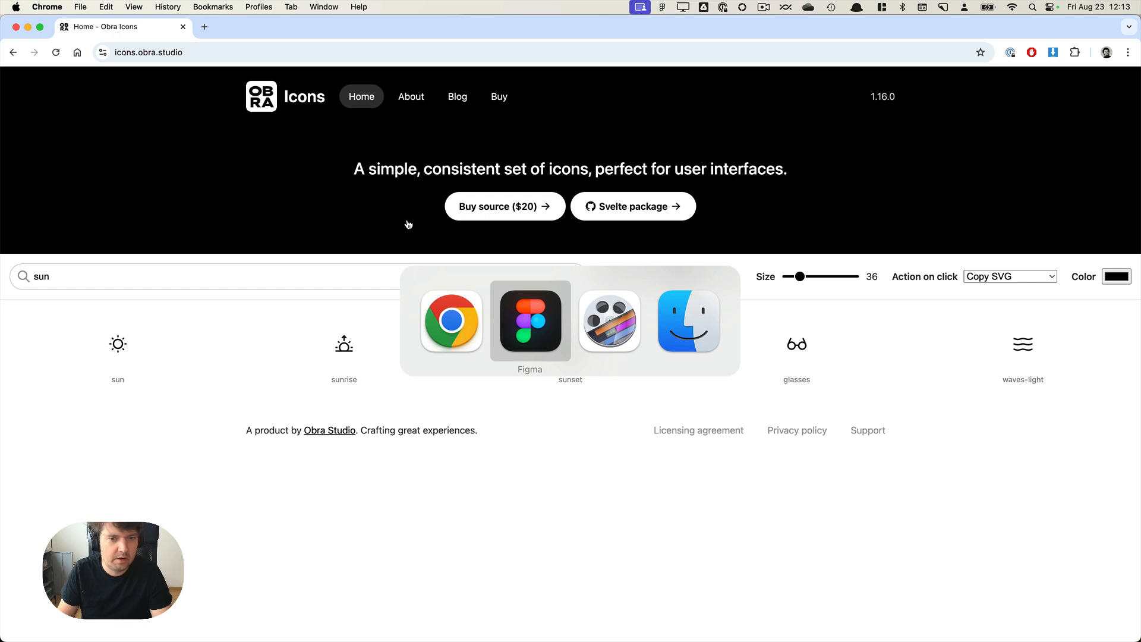
scroll(573, 297, "down", 5)
scroll(572, 297, "down", 1)
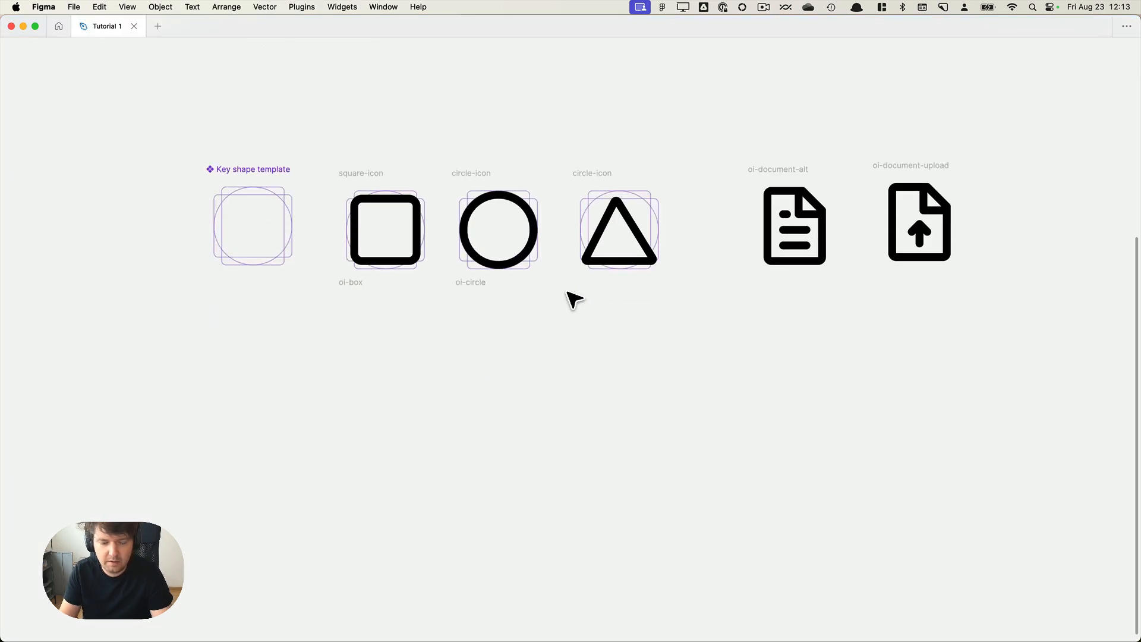
key("alt+space")
type("noun")
key("Return")
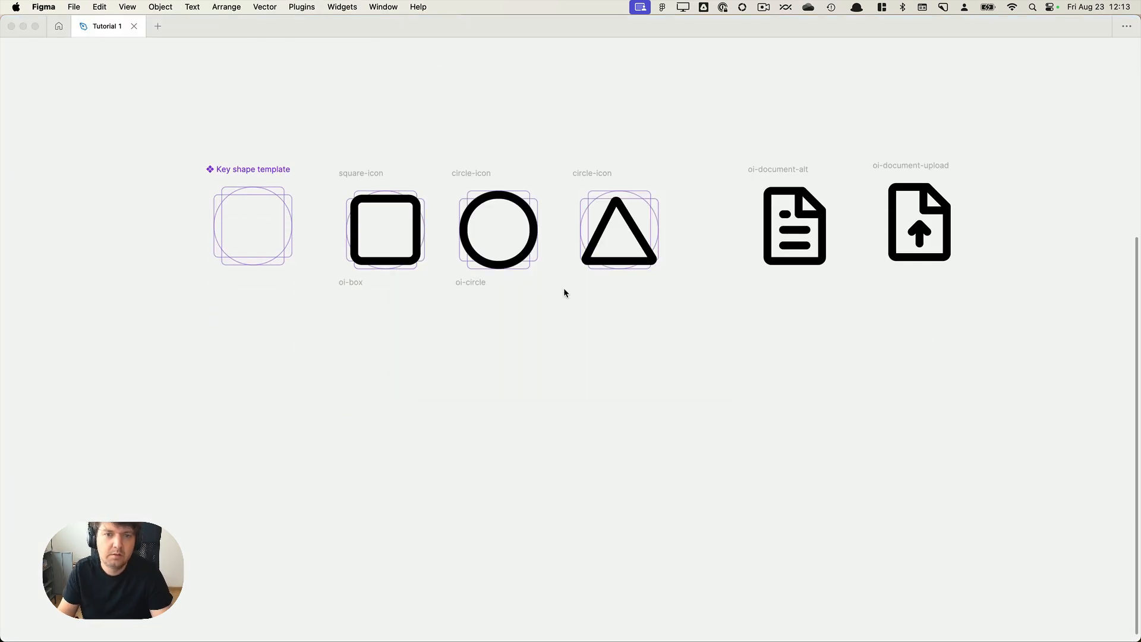
type("b")
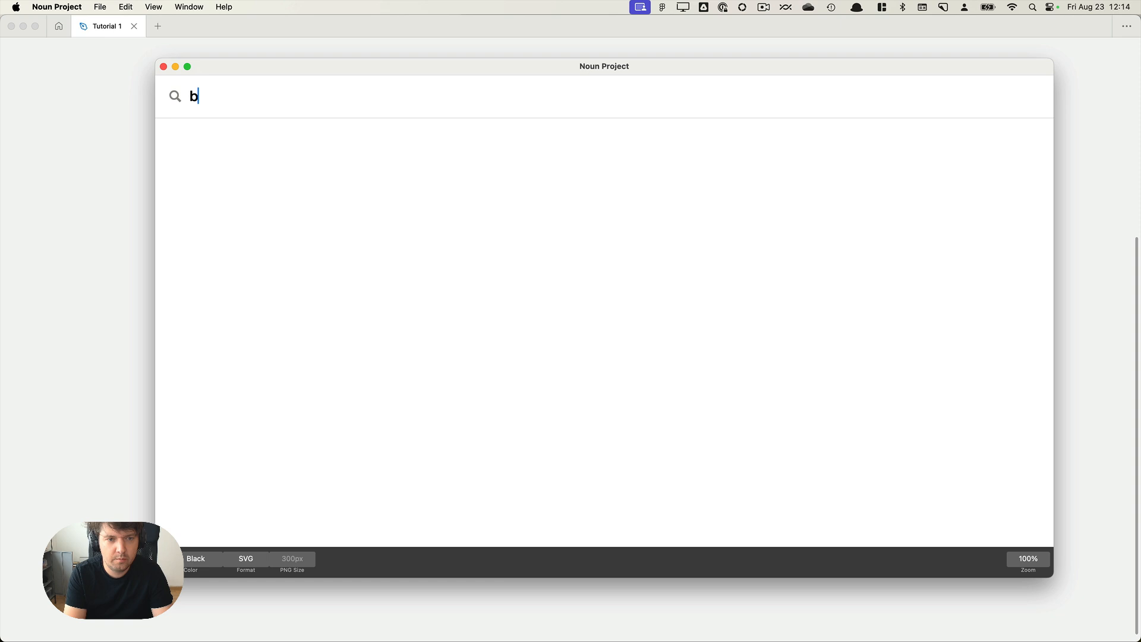
type("utterfly")
key("Return")
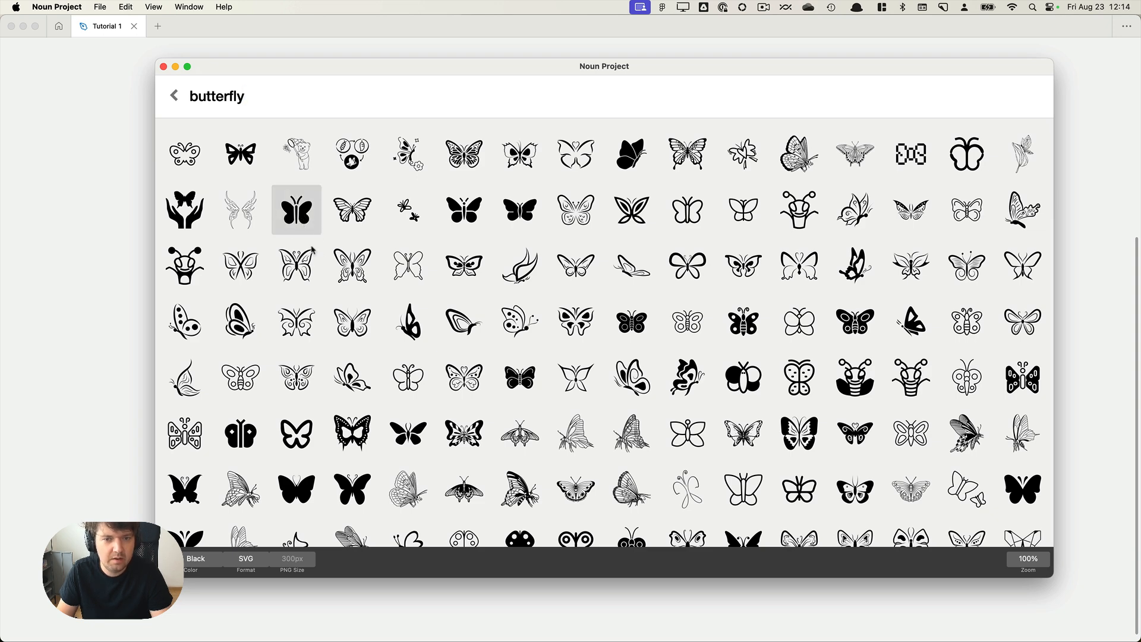
Place the solid black butterfly icon from the Noun Project results on the Figma canvas below the icon row.
left_click_drag(305, 219, 624, 478)
left_click_drag(866, 213, 519, 397)
left_click(665, 398)
left_click(539, 452)
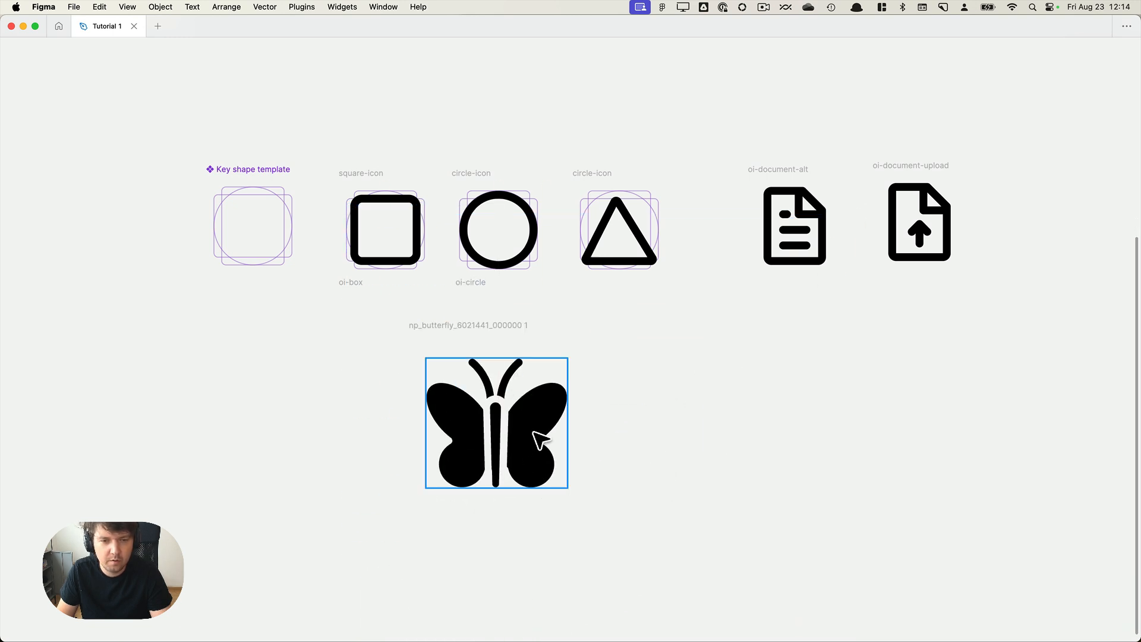
left_click(670, 437)
Place the outlined butterfly with antennae from the Noun Project results on the Figma canvas and scale it down to about 45 × 45.
key("super+Tab")
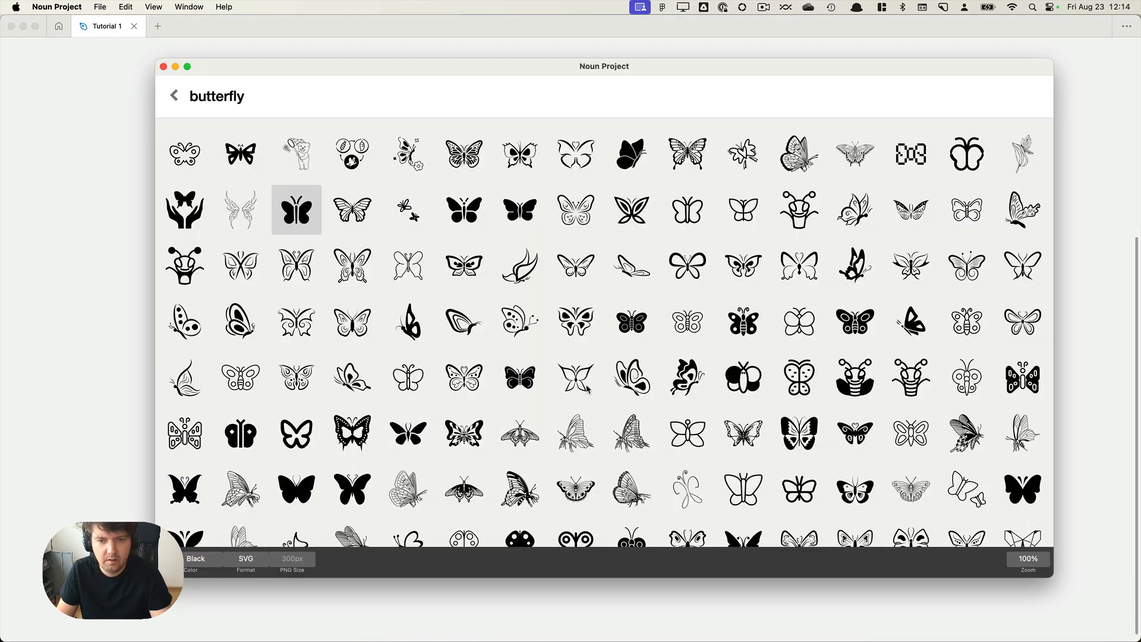
scroll(589, 389, "down", 2)
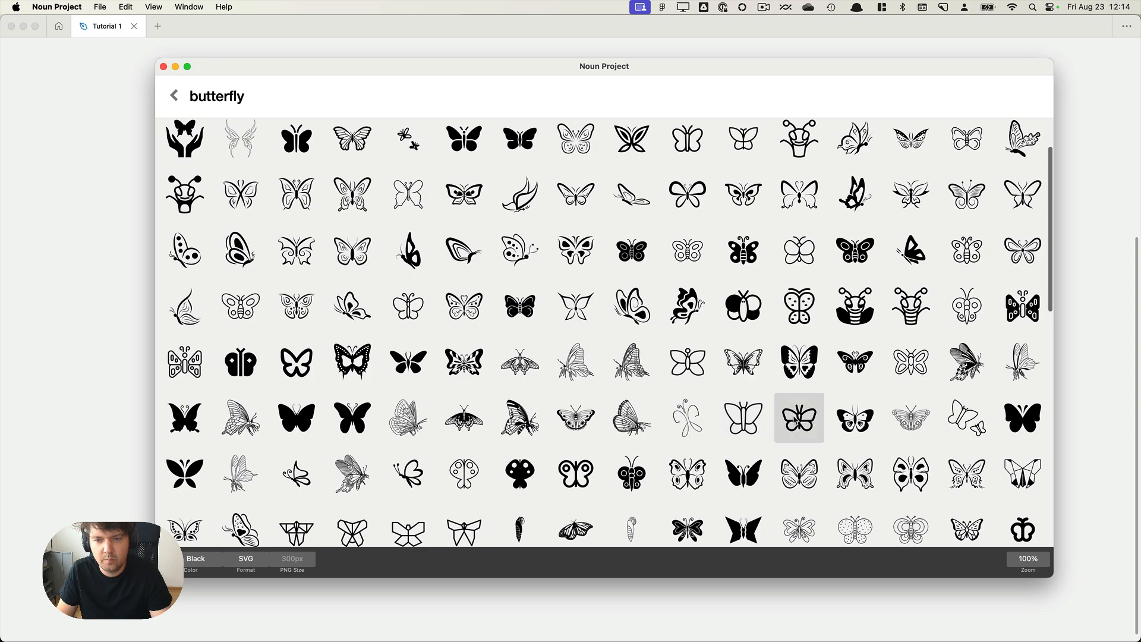
left_click_drag(796, 419, 838, 453)
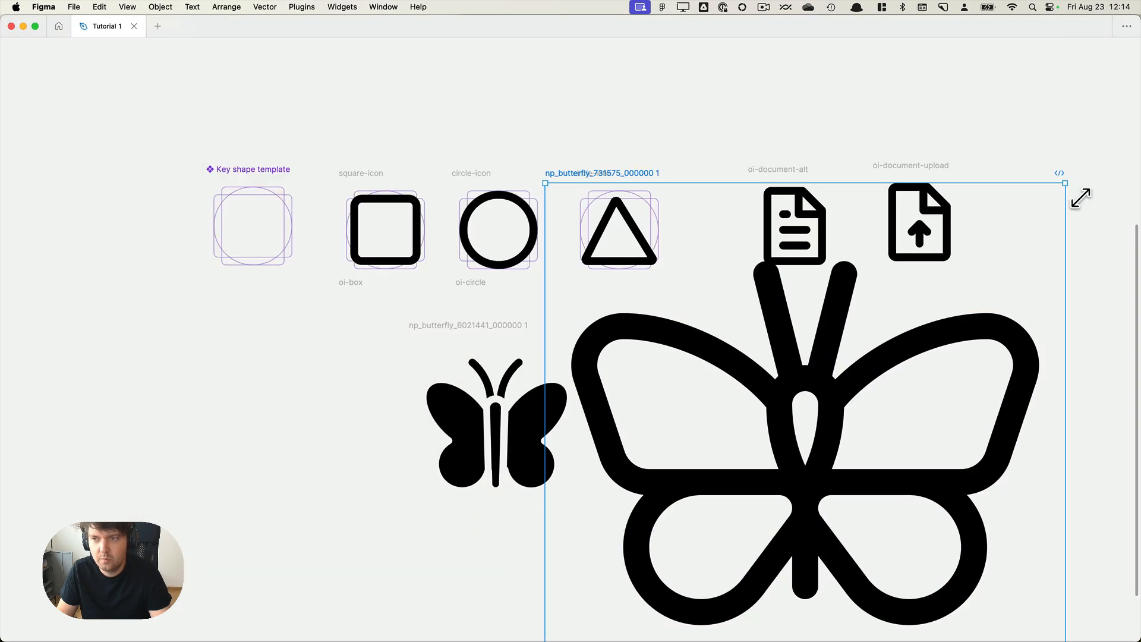
left_click_drag(1067, 185, 643, 378)
left_click(836, 405)
Scan further butterfly icons in Noun Project, and position the outlined butterfly beside the solid one in Figma.
key("super+Tab")
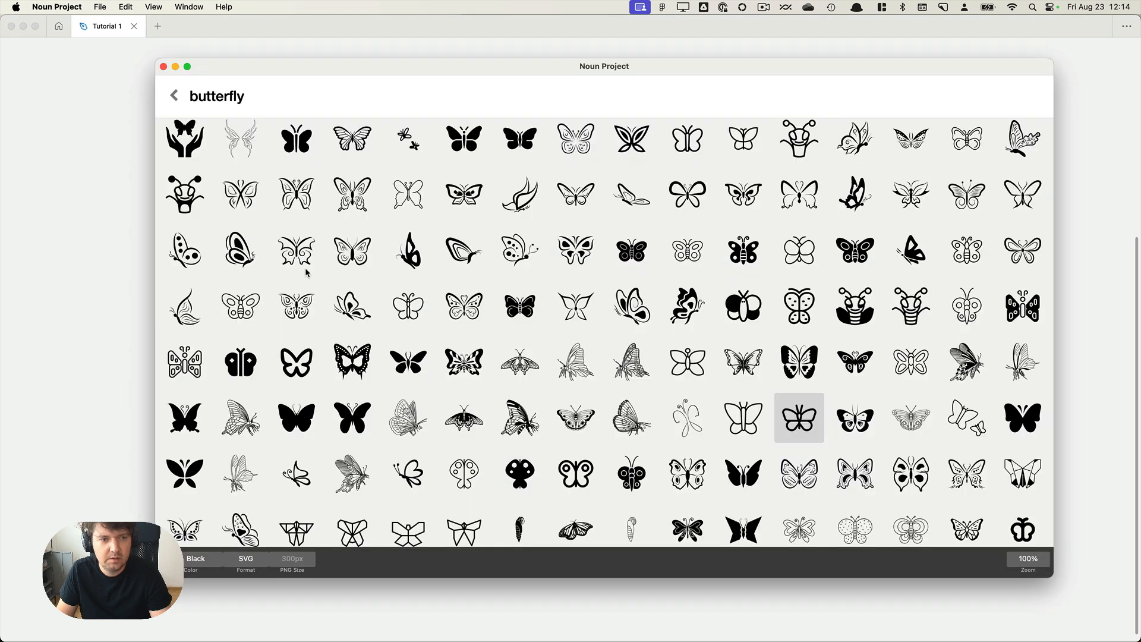
scroll(307, 272, "down", 5)
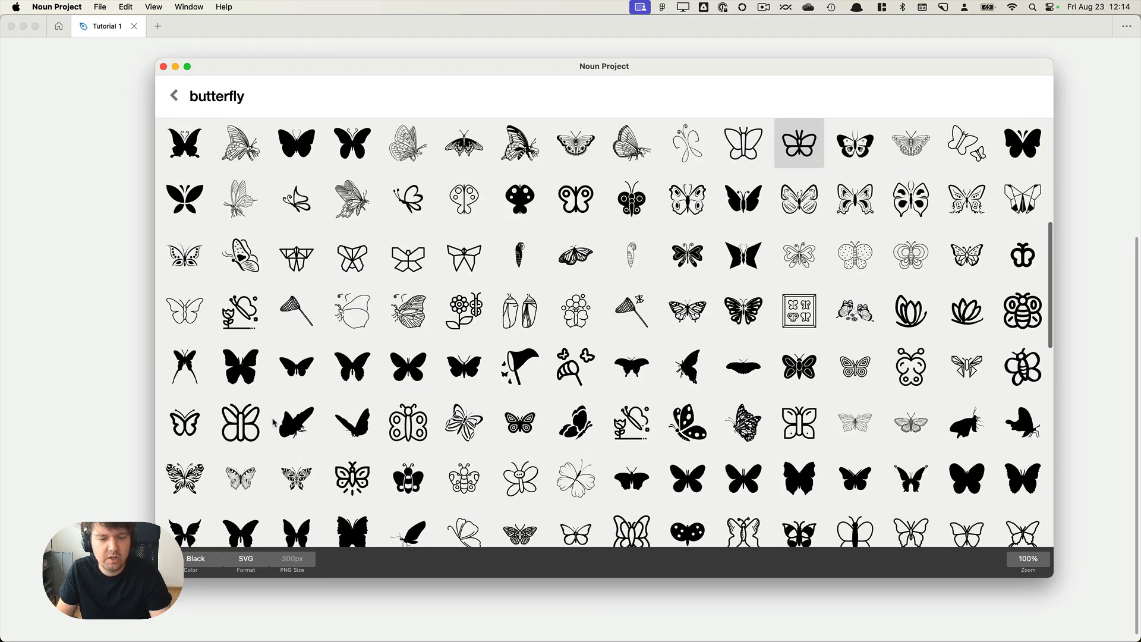
scroll(387, 380, "up", 6)
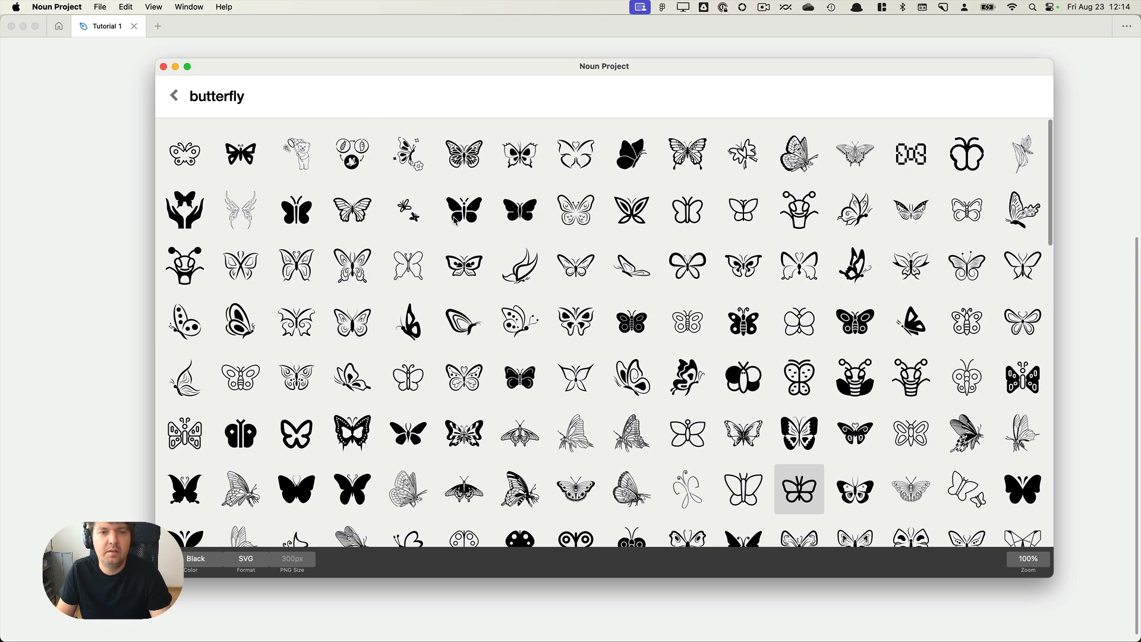
key("super+Tab")
left_click_drag(663, 330, 725, 330)
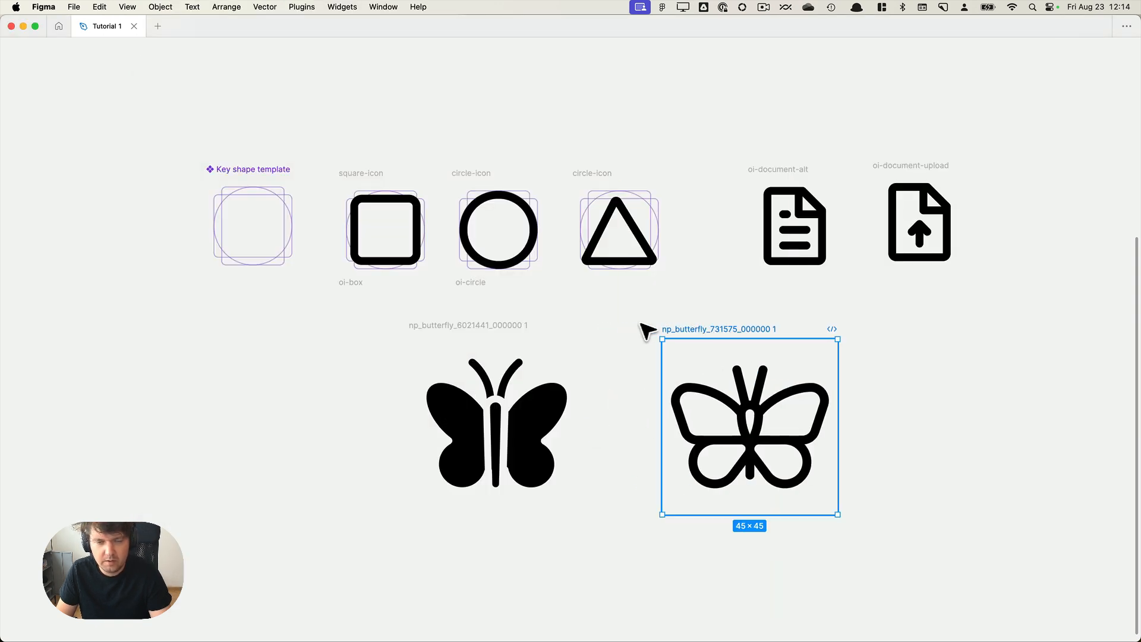
left_click(633, 324)
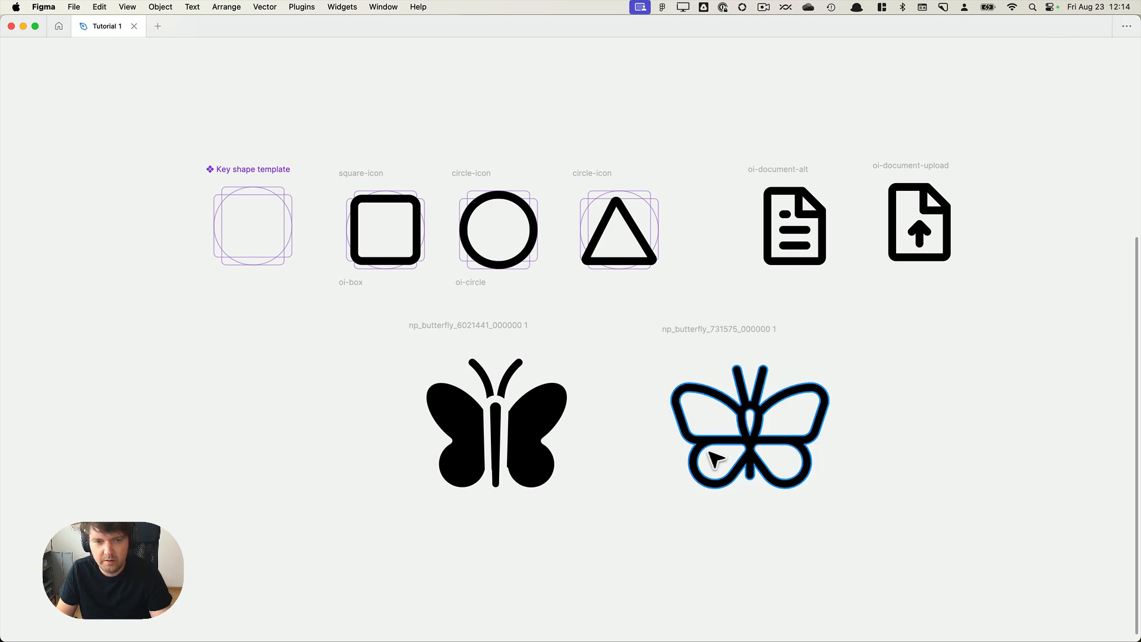
Delete the solid black butterfly from the canvas, keeping the outlined butterfly in its place.
left_click(466, 325)
key("Delete")
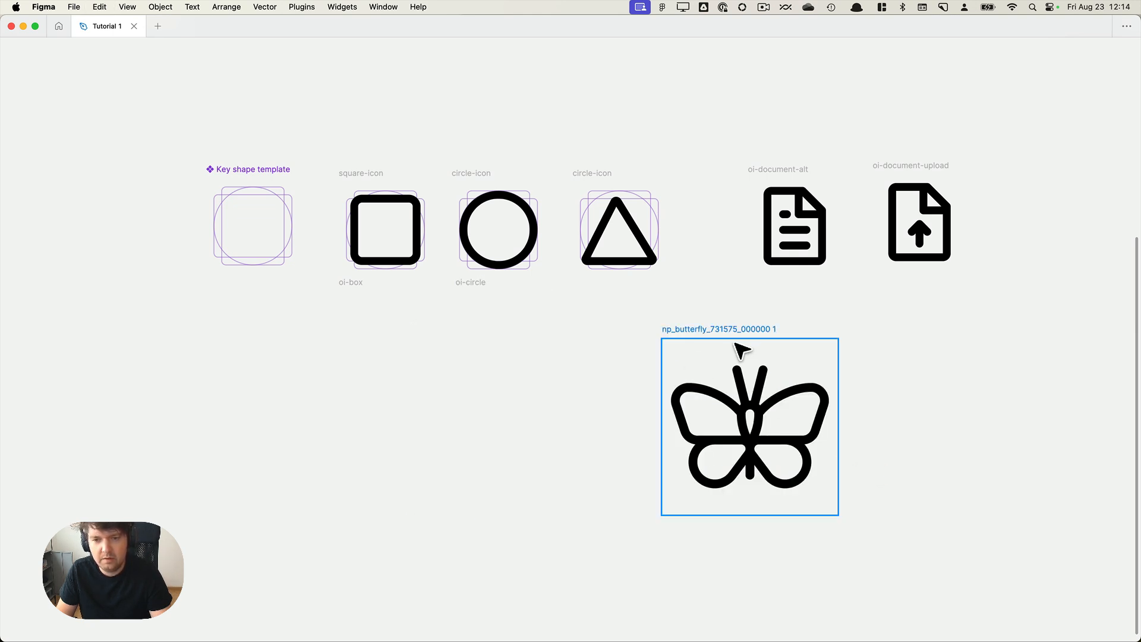
left_click_drag(739, 356, 431, 376)
key("super+z")
Delete the empty oi-circle frame below the circle icon.
left_click_drag(523, 413, 355, 595)
left_click(720, 349)
left_click(459, 347)
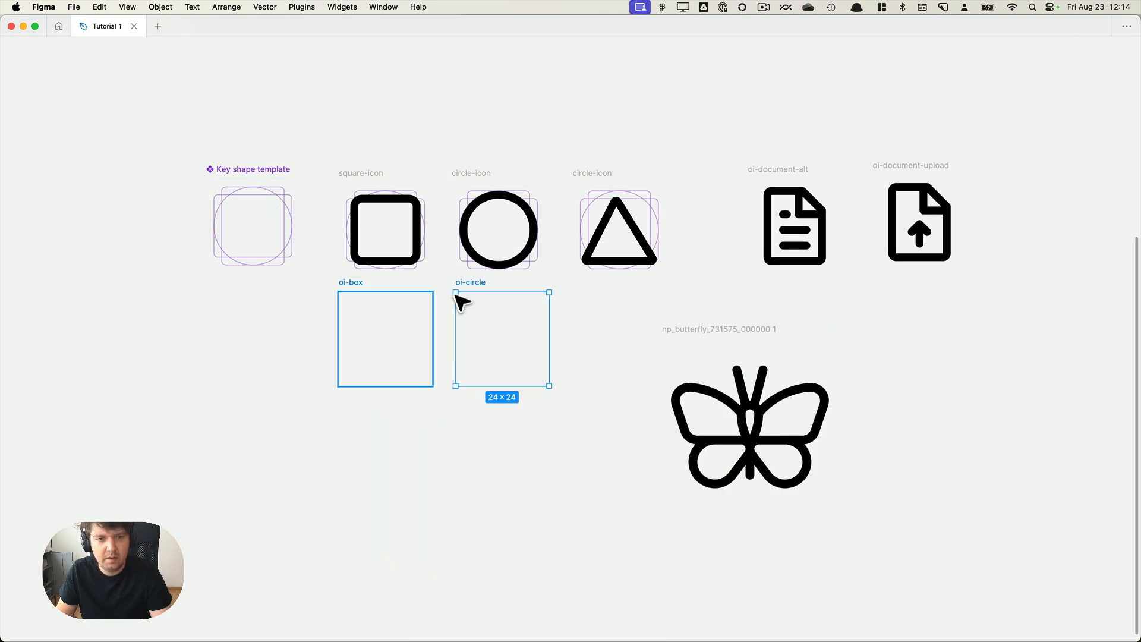
key("Delete")
key("space")
left_click_drag(558, 395, 535, 358)
scroll(830, 407, "up", 5)
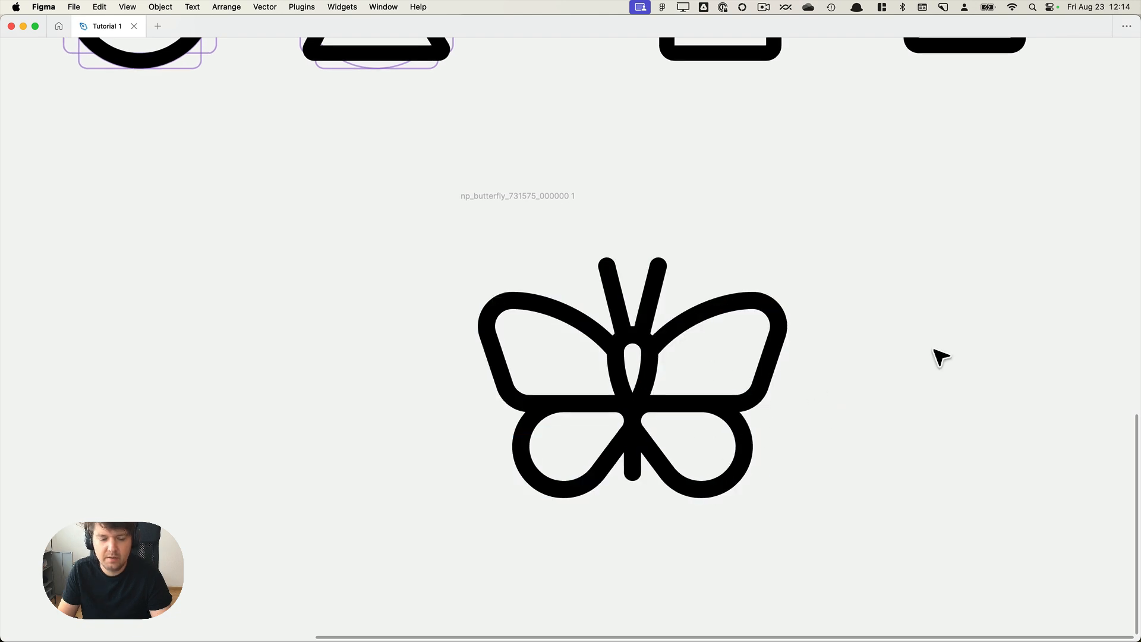
Switch to Chrome and open images.google.com in a new tab.
key("alt+space")
type("c")
key("Return")
key("super+t")
type("images")
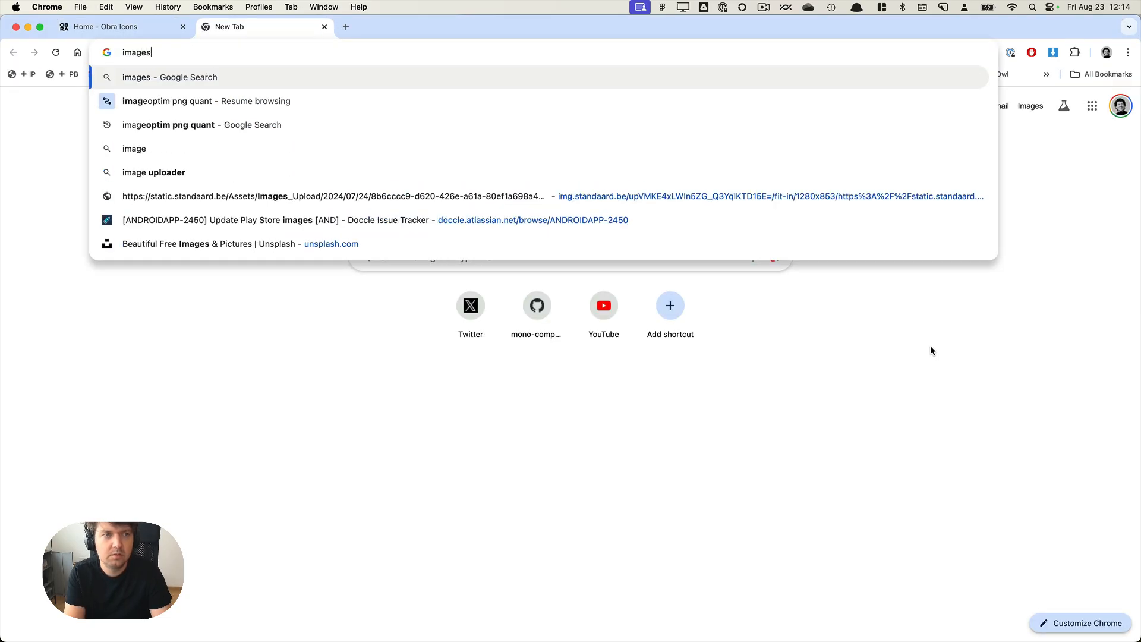
type(".google.com")
key("Return")
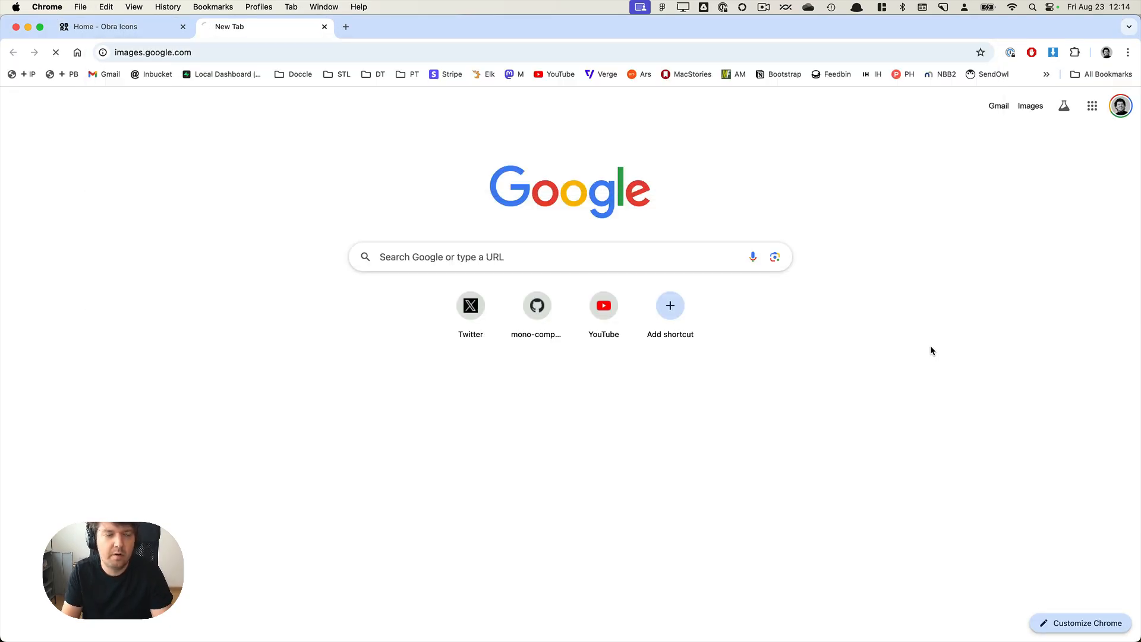
Search Google Images for "butterfly vector icon".
type("butterfly bvect")
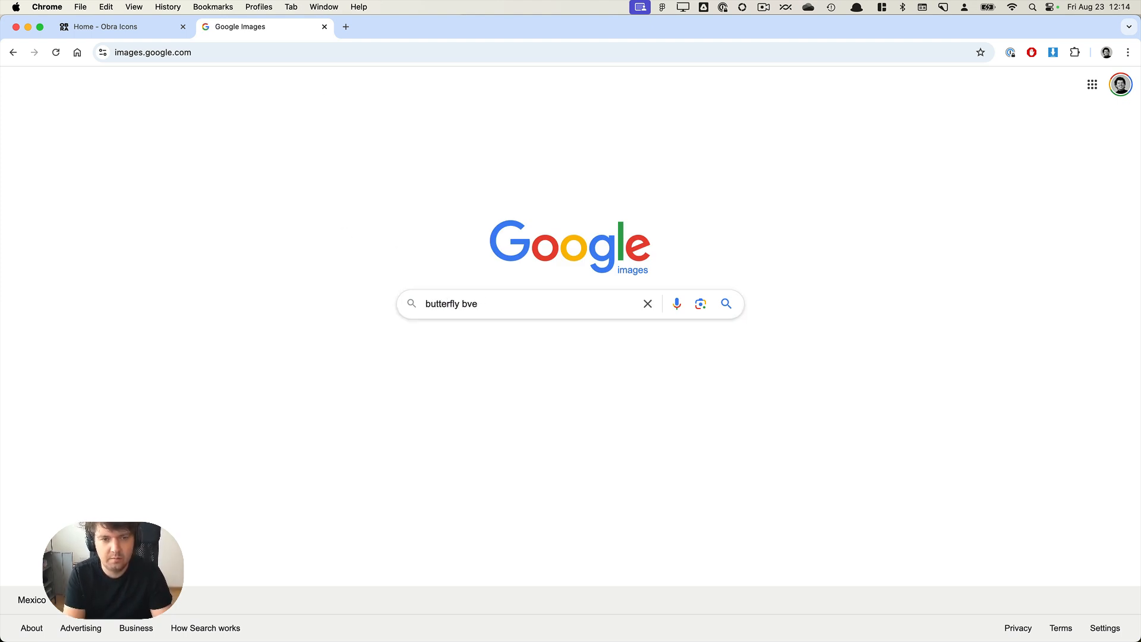
key("BackSpace")
key("BackSpace")
key("BackSpace")
type("vector icon")
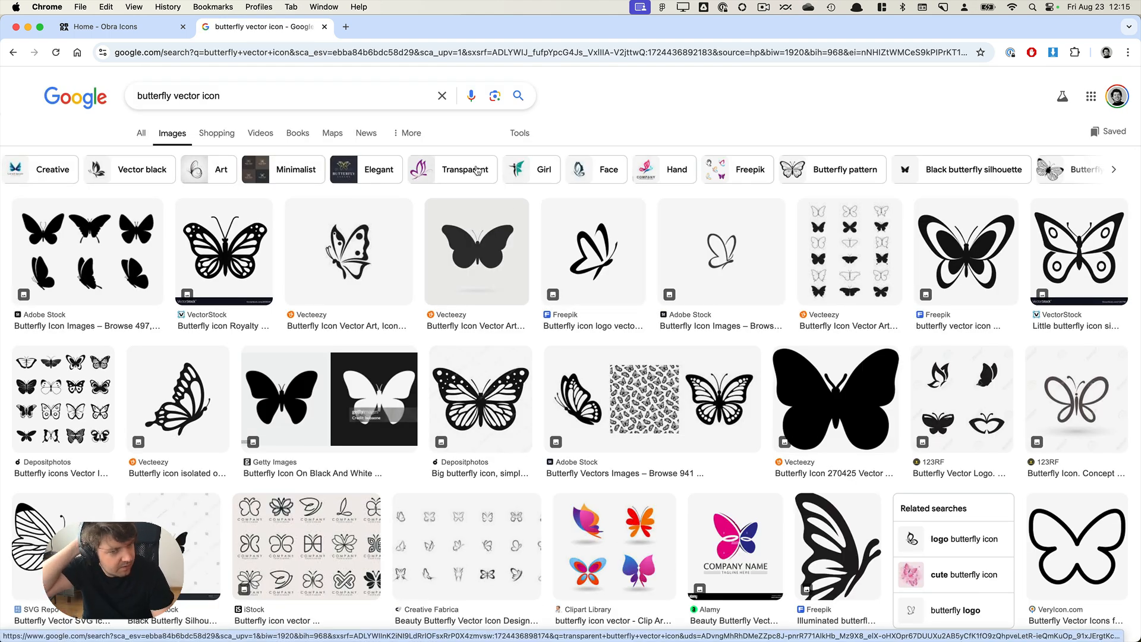
Copy the simple butterfly outline image from the VeryIcon search result and paste it onto the Figma canvas.
left_click(1055, 529)
right_click(889, 237)
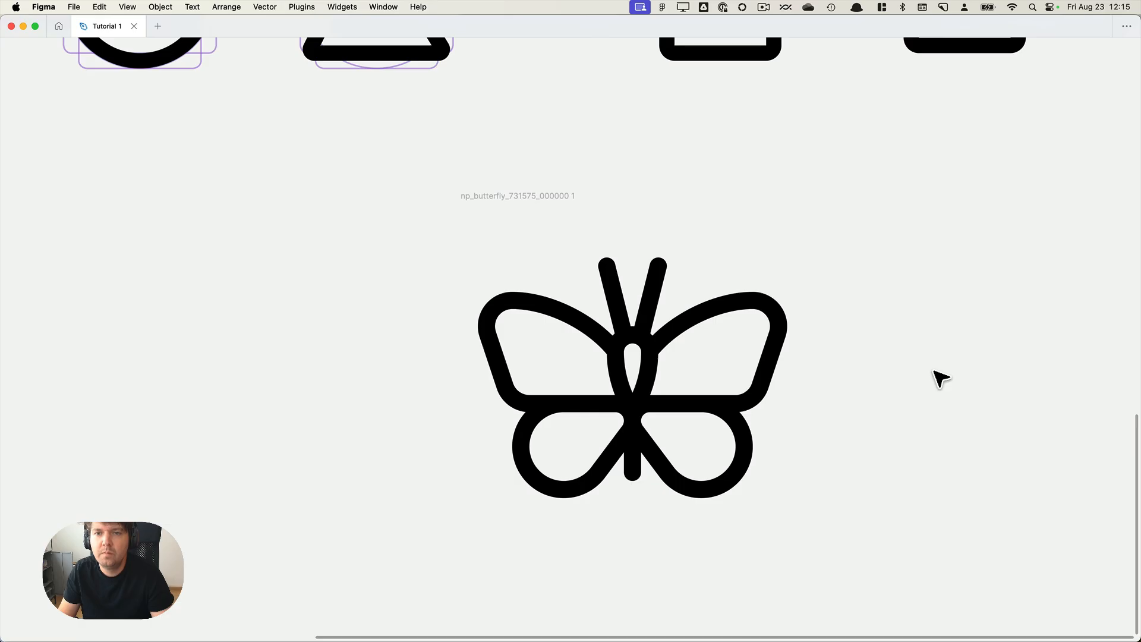
scroll(917, 359, "down", 5)
key("super+v")
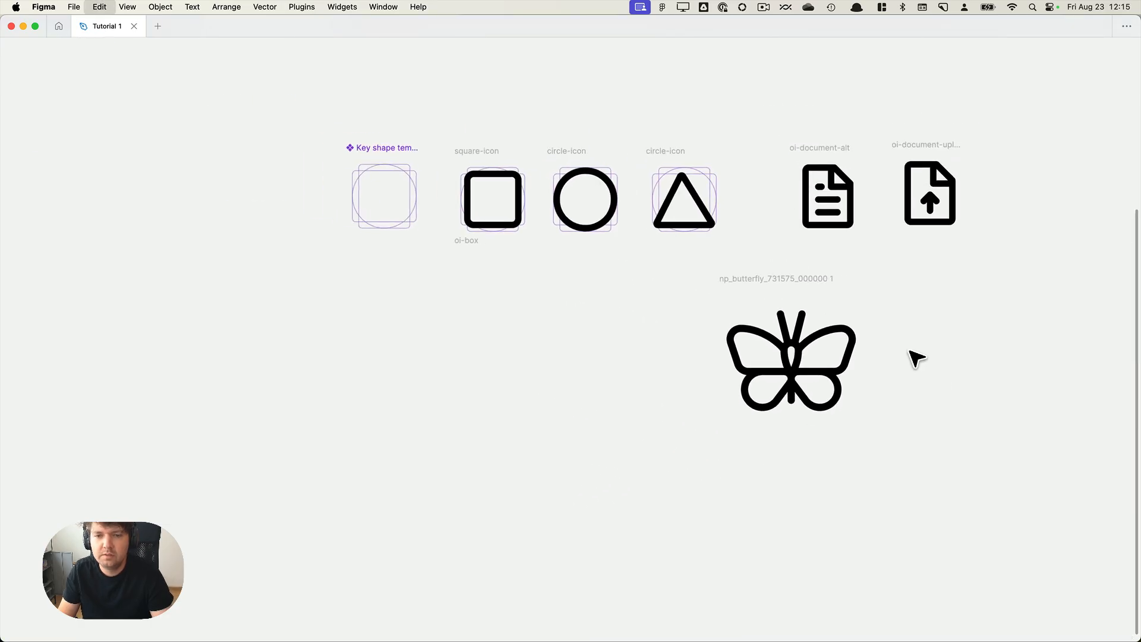
Scale the pasted butterfly image down to about 35 × 35 and place it beside the butterfly with antennae.
left_click_drag(846, 69, 436, 516)
left_click_drag(429, 511, 585, 375)
scroll(603, 356, "up", 5)
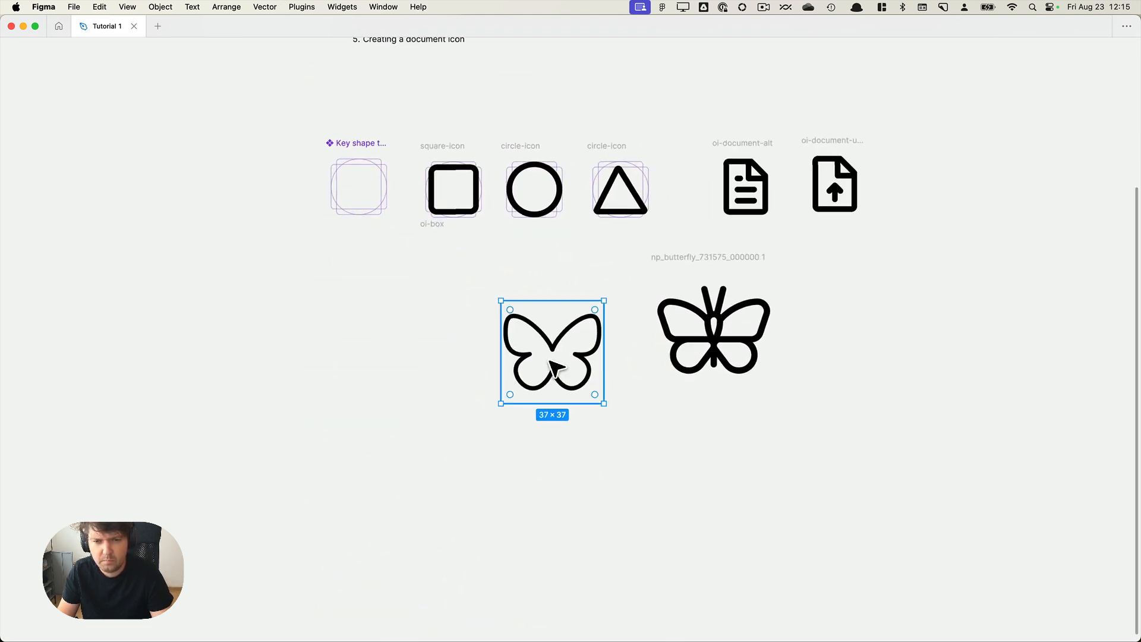
left_click_drag(632, 293, 622, 296)
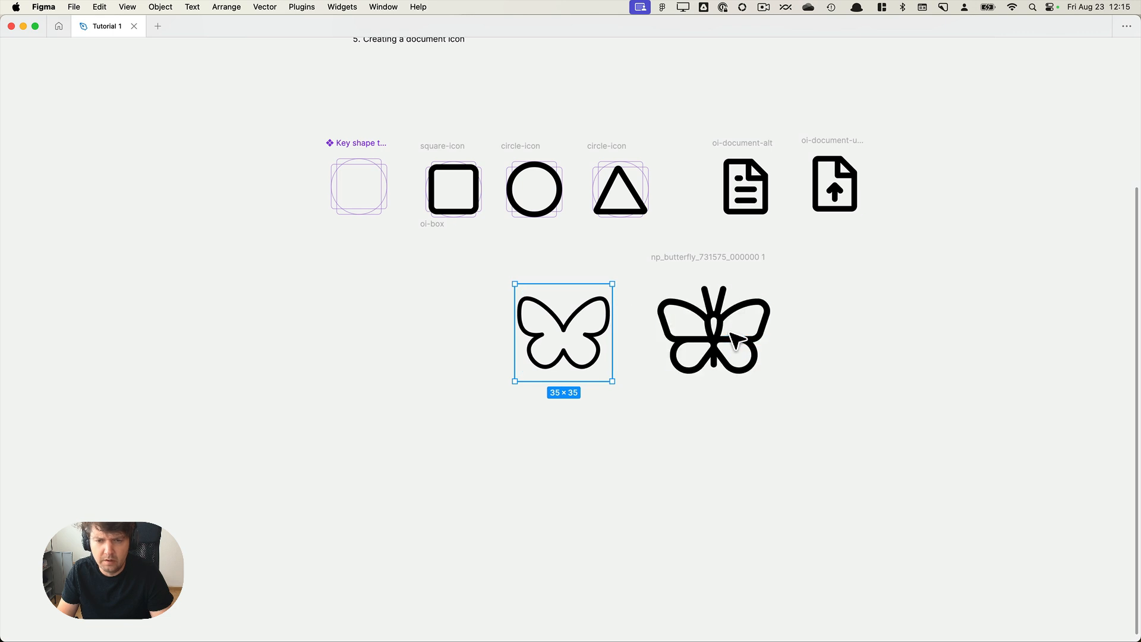
Cover the body and antennae of the Noun Project butterfly with a rectangle at 50% opacity, and delete the rectangle.
scroll(724, 312, "up", 5)
left_click_drag(666, 257, 732, 483)
key("5")
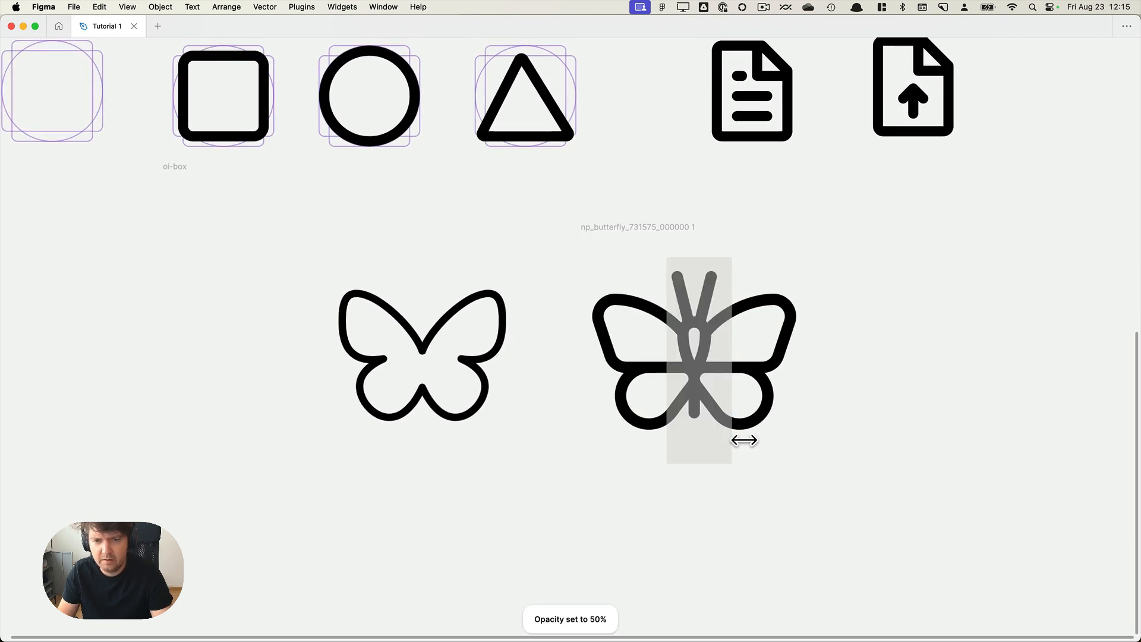
key("Escape")
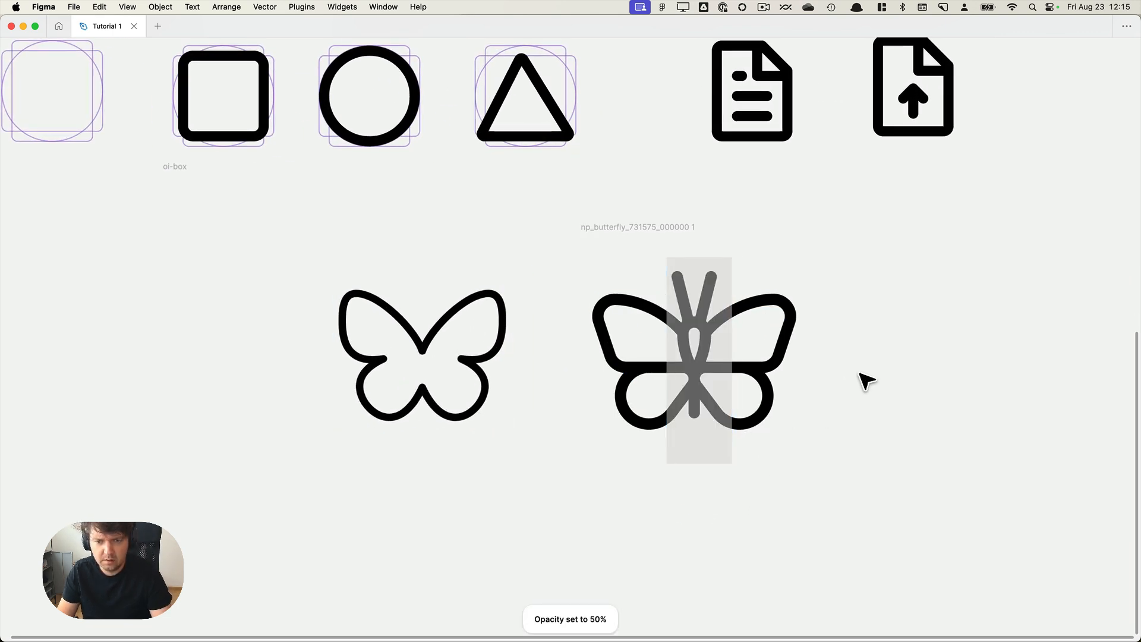
scroll(864, 380, "right", 5)
left_click(565, 364)
key("Delete")
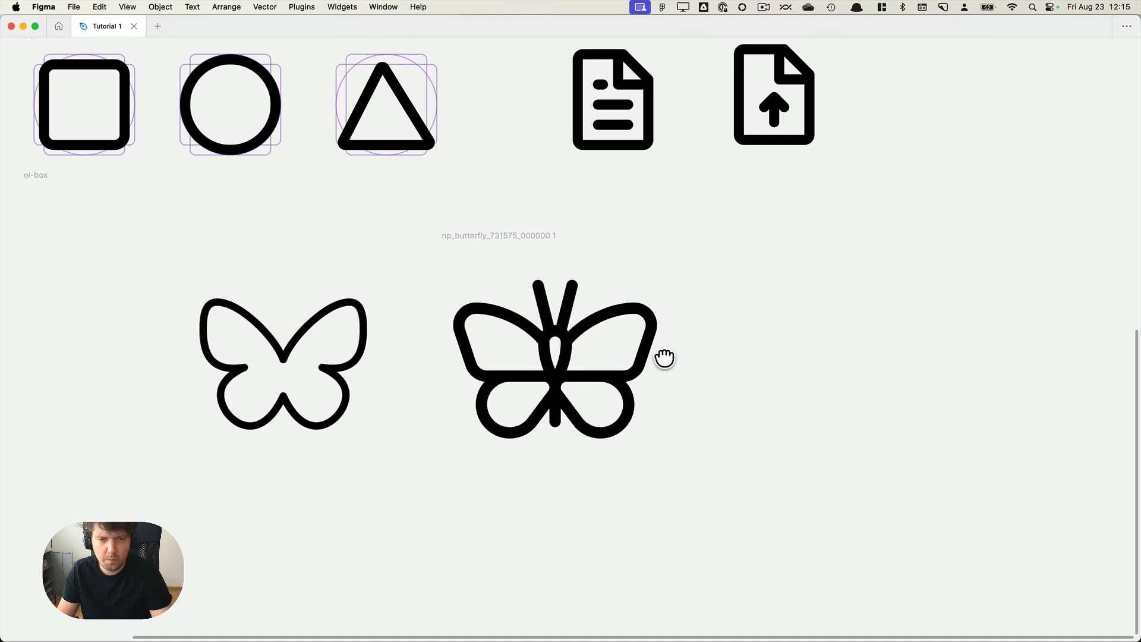
Draw a straight vertical line about 16 long with the Pen tool in the empty space beside the Noun Project butterfly.
scroll(665, 358, "right", 2)
scroll(709, 346, "up", 5)
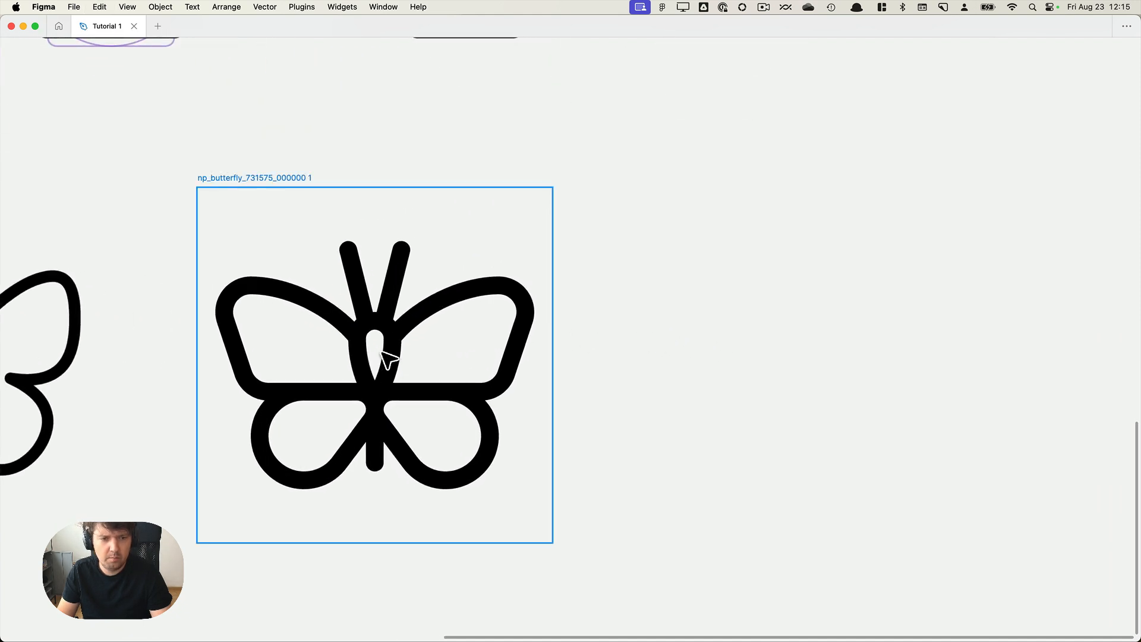
left_click(410, 326)
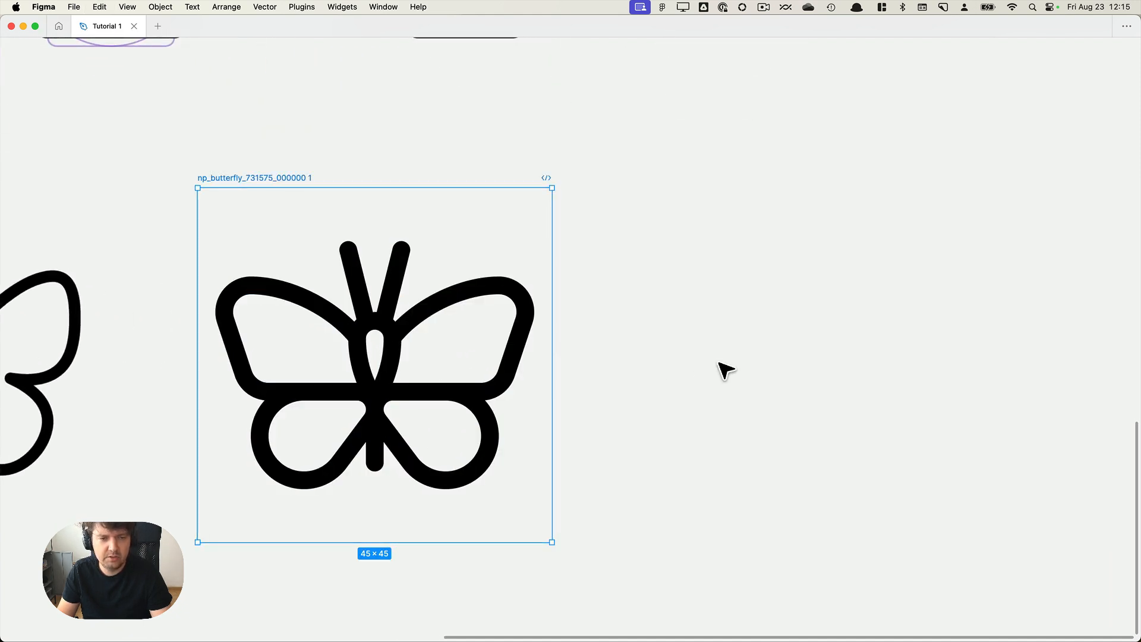
key("p")
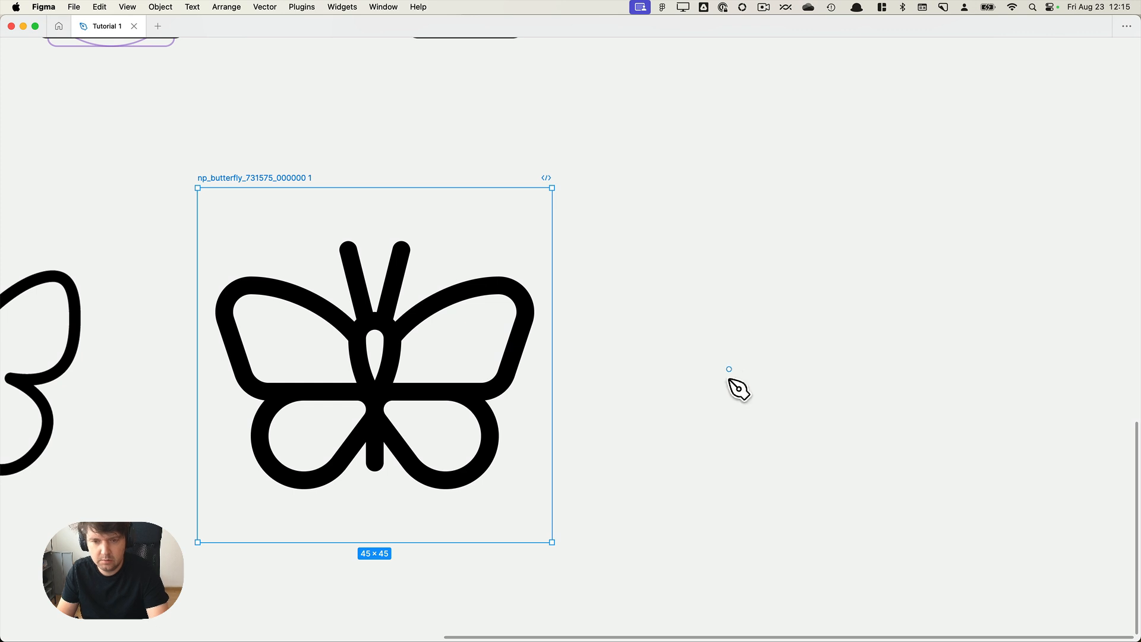
left_click(749, 456)
left_click(749, 330)
key("Escape")
key("Escape")
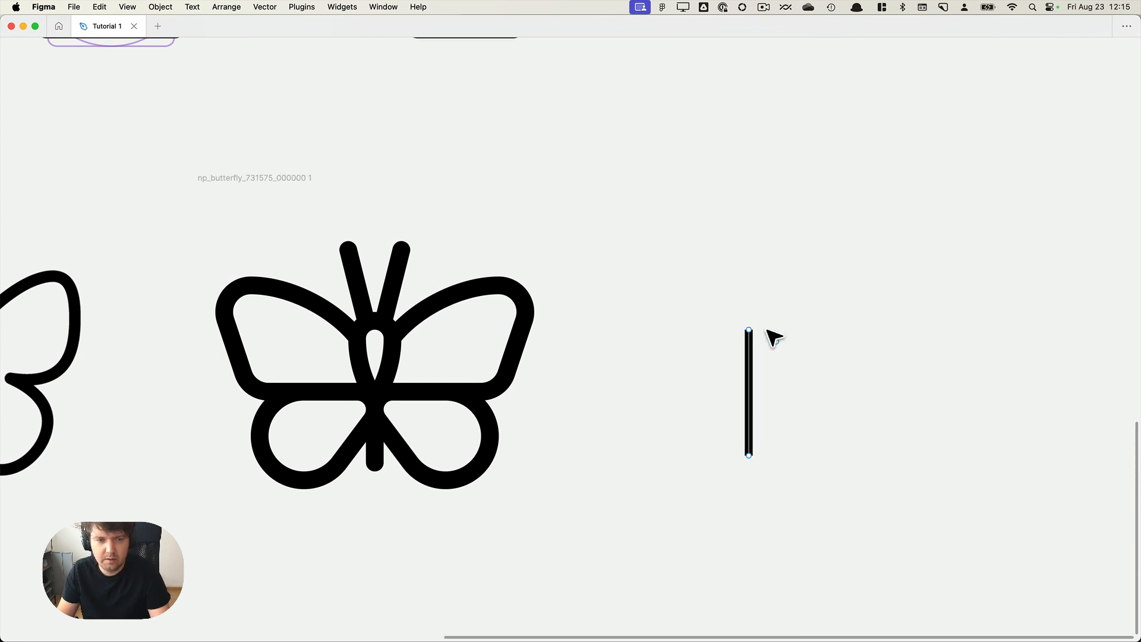
key("Escape")
Apply the triangle icon's stroke properties to the vertical line, and move the line slightly down and closer to the butterfly.
scroll(710, 291, "down", 5)
left_click_drag(710, 294, 699, 332)
left_click(446, 202)
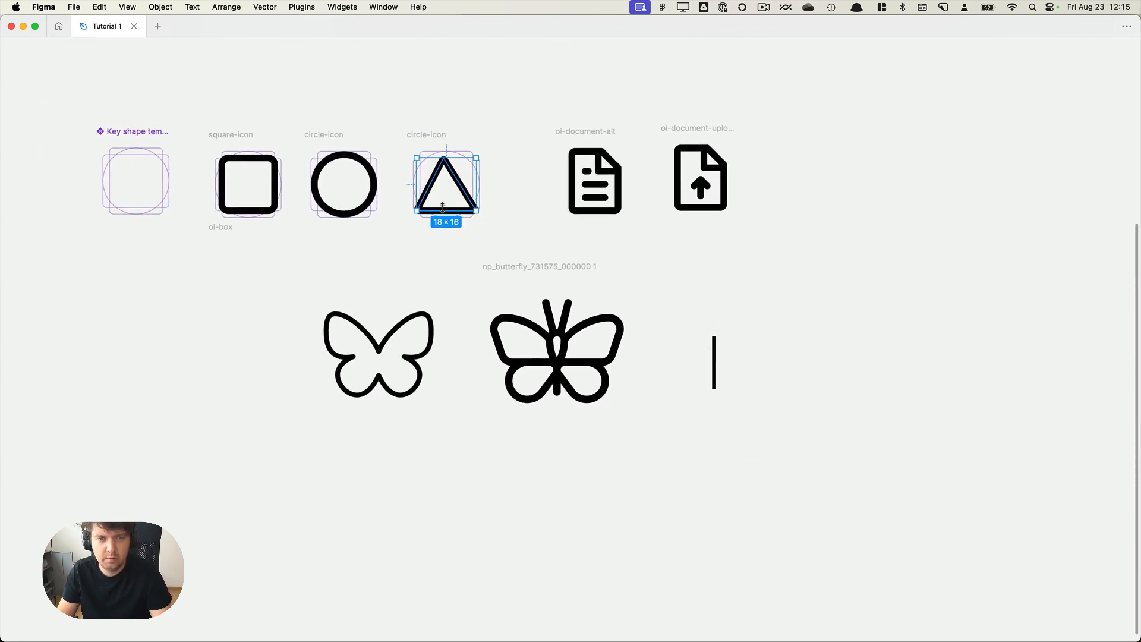
scroll(720, 380, "up", 5)
scroll(716, 367, "up", 2)
left_click(723, 361)
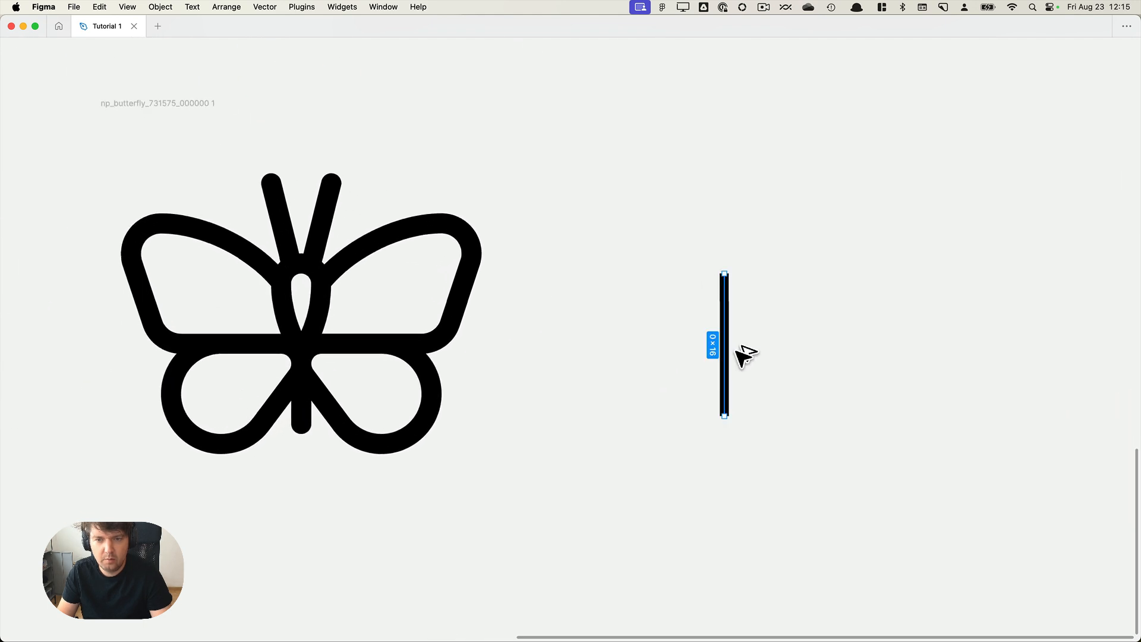
key("alt+super+v")
left_click_drag(723, 348, 672, 399)
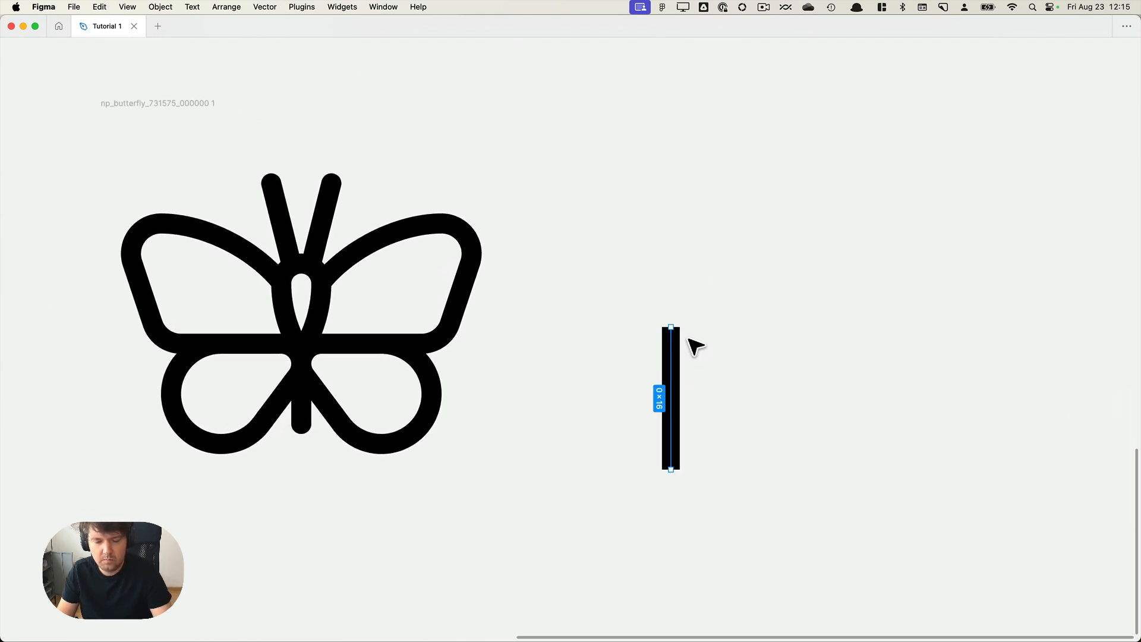
Trace the left antenna of the Noun Project butterfly with a straight Pen tool line.
key("p")
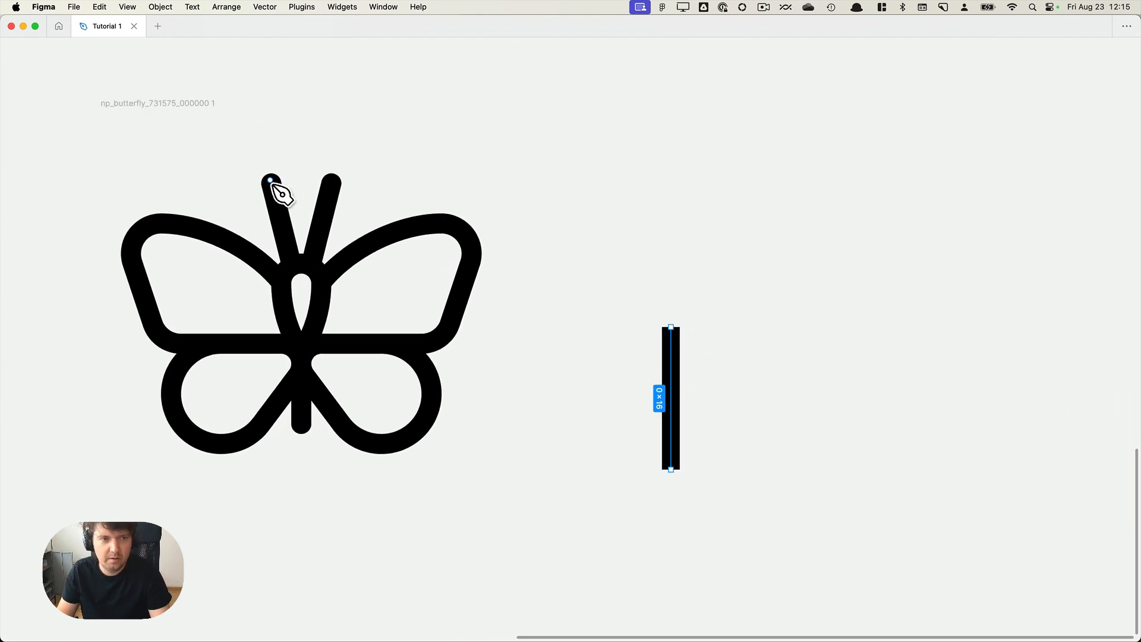
left_click(270, 179)
left_click(292, 265)
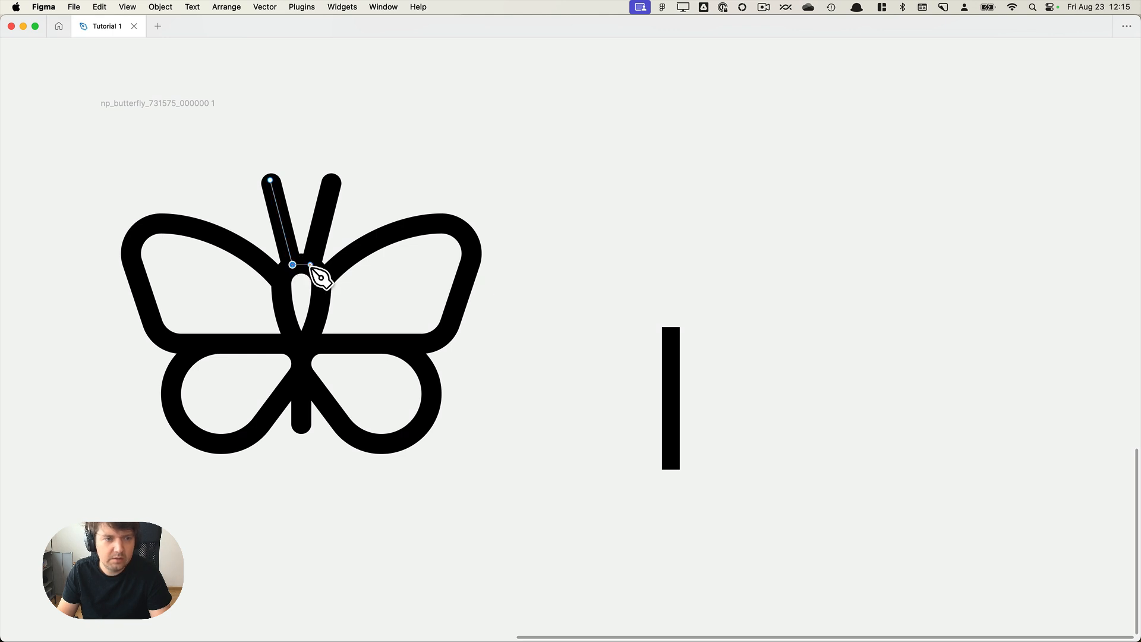
key("Escape")
Move the antenna line above the vertical body line and add a horizontally mirrored copy as the second antenna.
mouse_move(295, 262)
left_mouse_down()
mouse_move(659, 275)
mouse_move(706, 224)
mouse_move(716, 239)
left_mouse_up()
key("shift+h")
key("Escape")
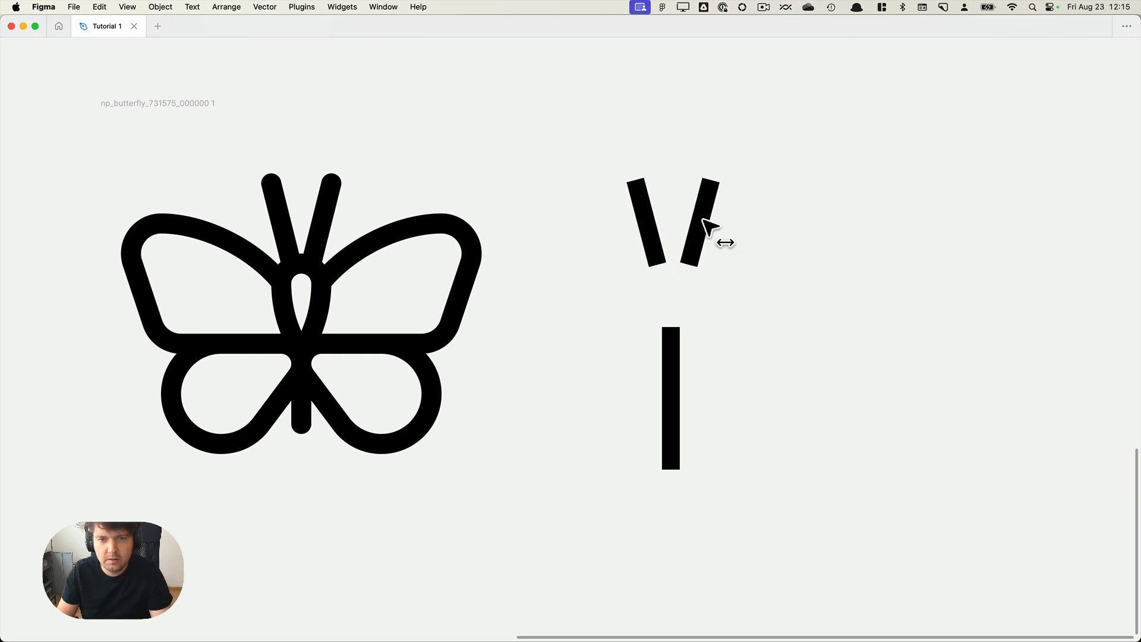
left_click(739, 257)
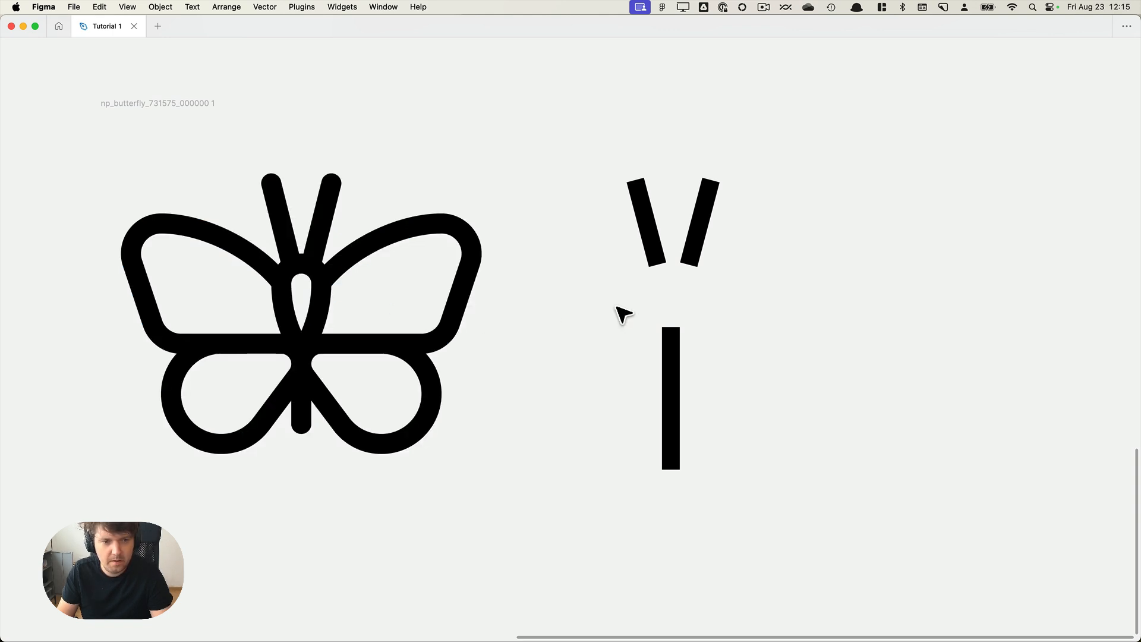
Open the "Obra Icons - Source" file from the Obra Icons project.
left_click(298, 295)
left_click(294, 137)
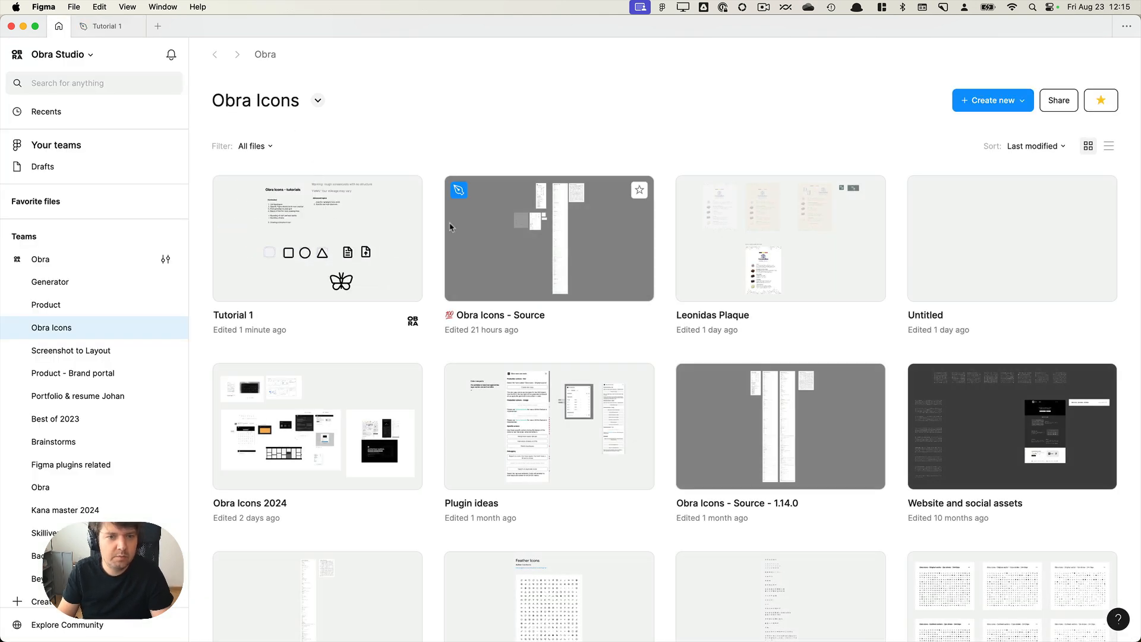
double_click(551, 249)
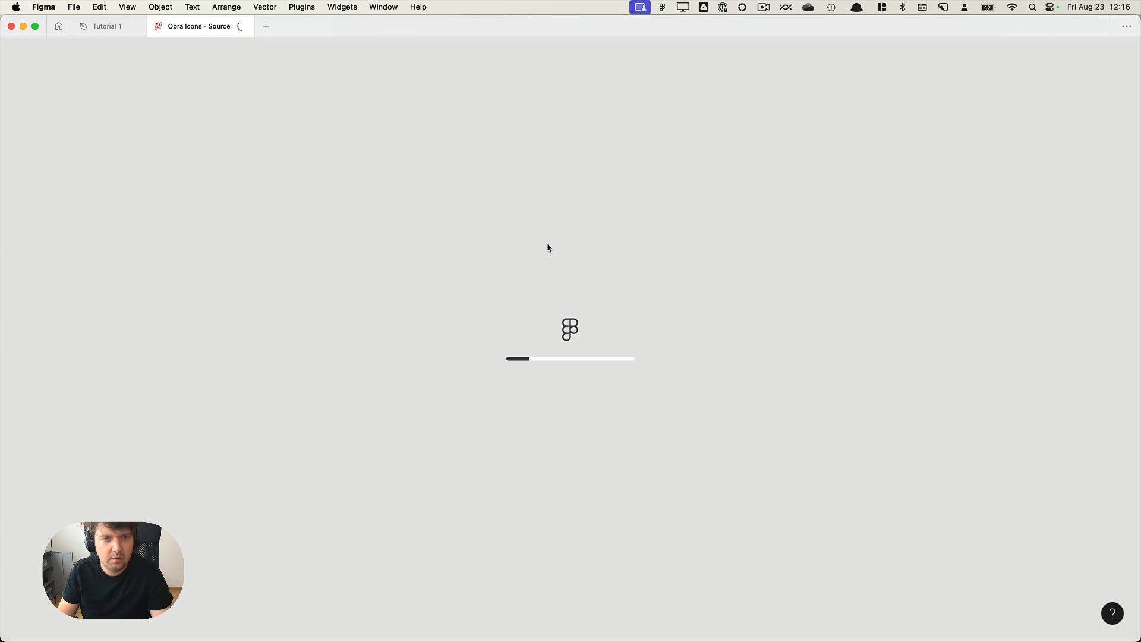
Search the source file's layers for "oi-marker" and go to the match in the Dev export frame.
key("super+f")
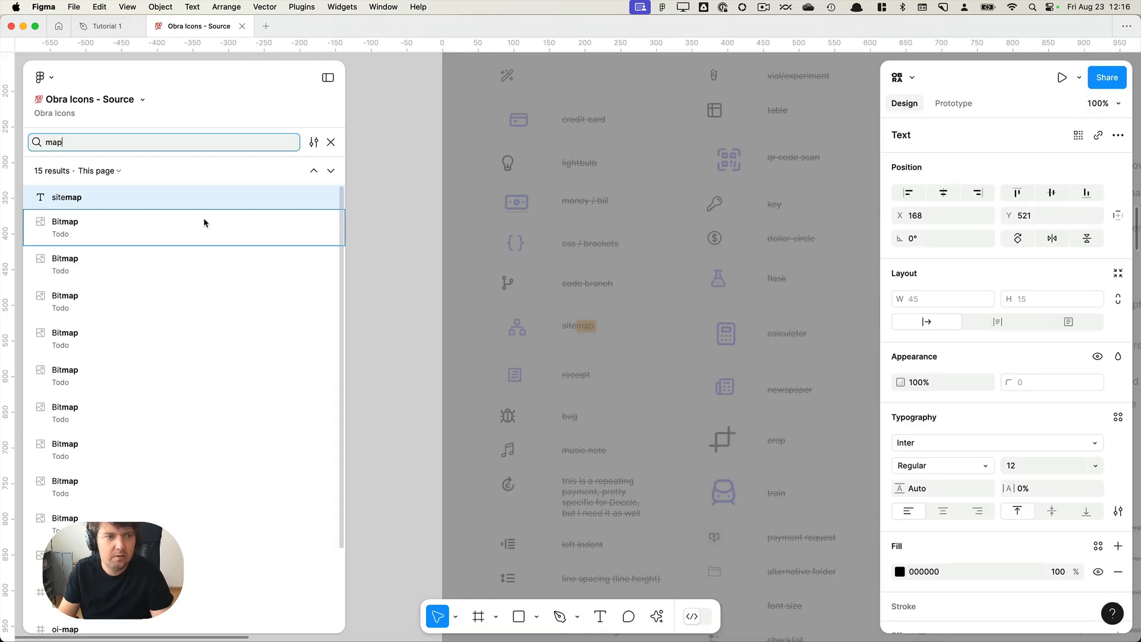
type("oi-")
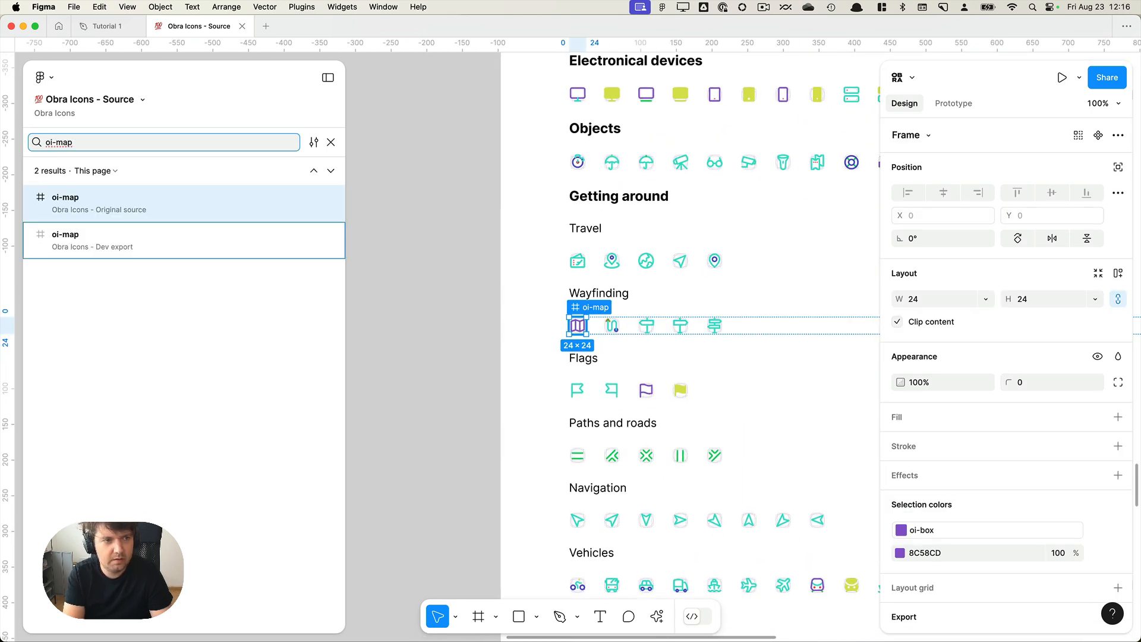
key("BackSpace")
type("rker")
left_click(178, 277)
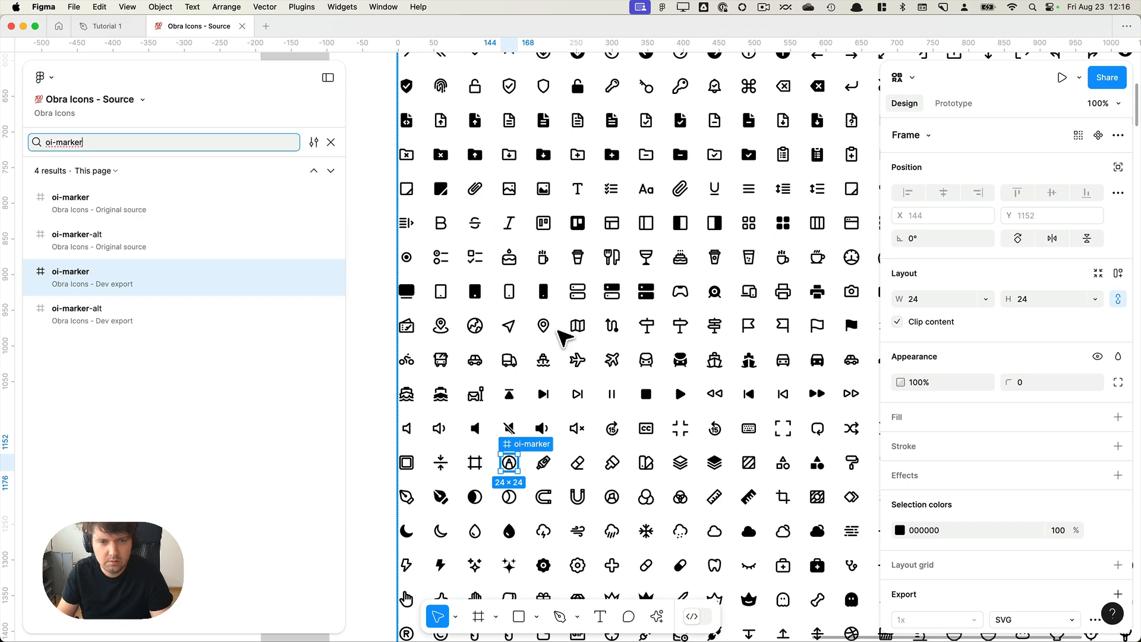
Copy the outer outline path of the map-pin icon and paste it into the Tutorial 1 file.
scroll(539, 321, "up", 10)
left_click(541, 347, "super")
scroll(553, 338, "up", 6)
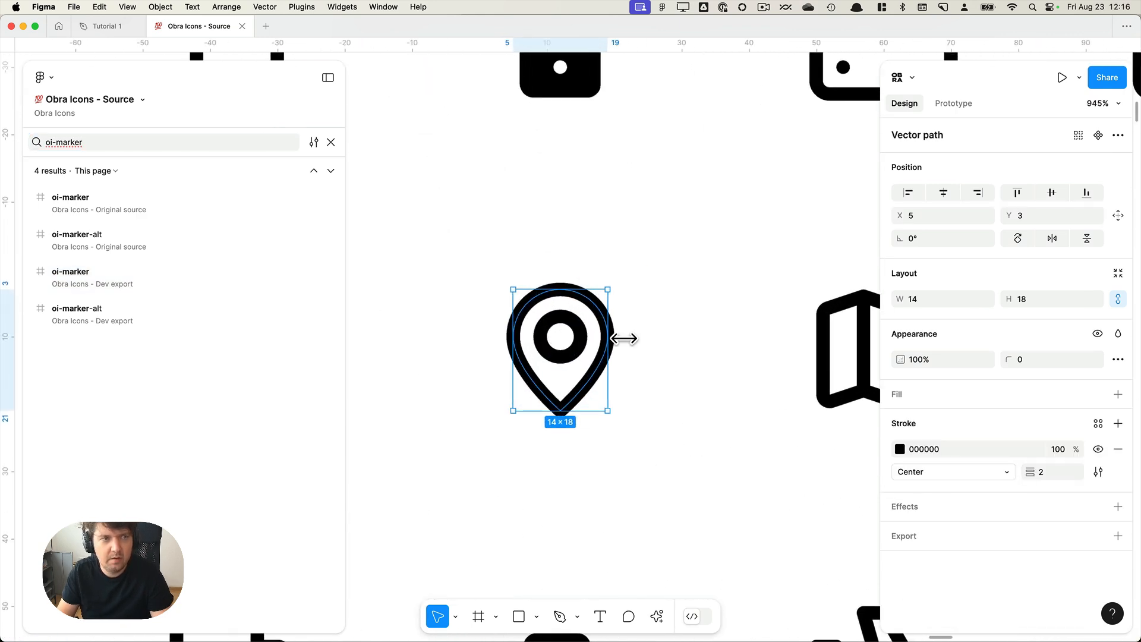
key("ctrl+Tab")
key("super+v")
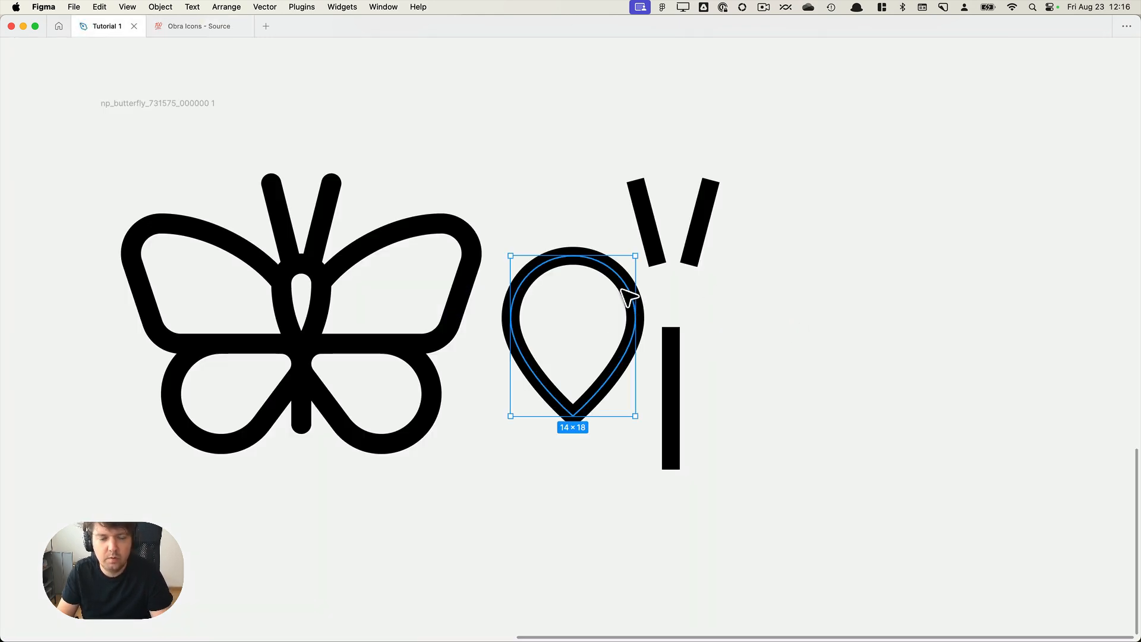
Resize the pasted pin outline to 5 × 10 and place it between the antennae and the vertical body line.
left_click_drag(628, 295, 683, 285)
left_click(951, 311)
left_click(832, 258)
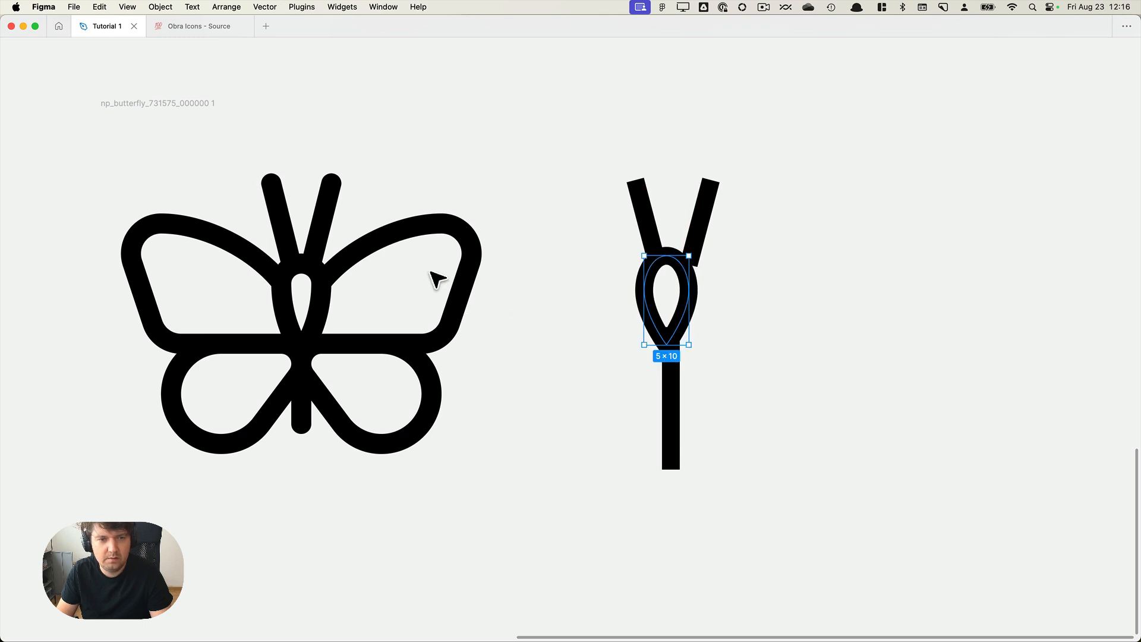
Shift the butterfly reference slightly right within its frame, and add a copy of the teardrop beside the body, rotated with its tip toward the body.
left_click_drag(454, 336, 505, 320)
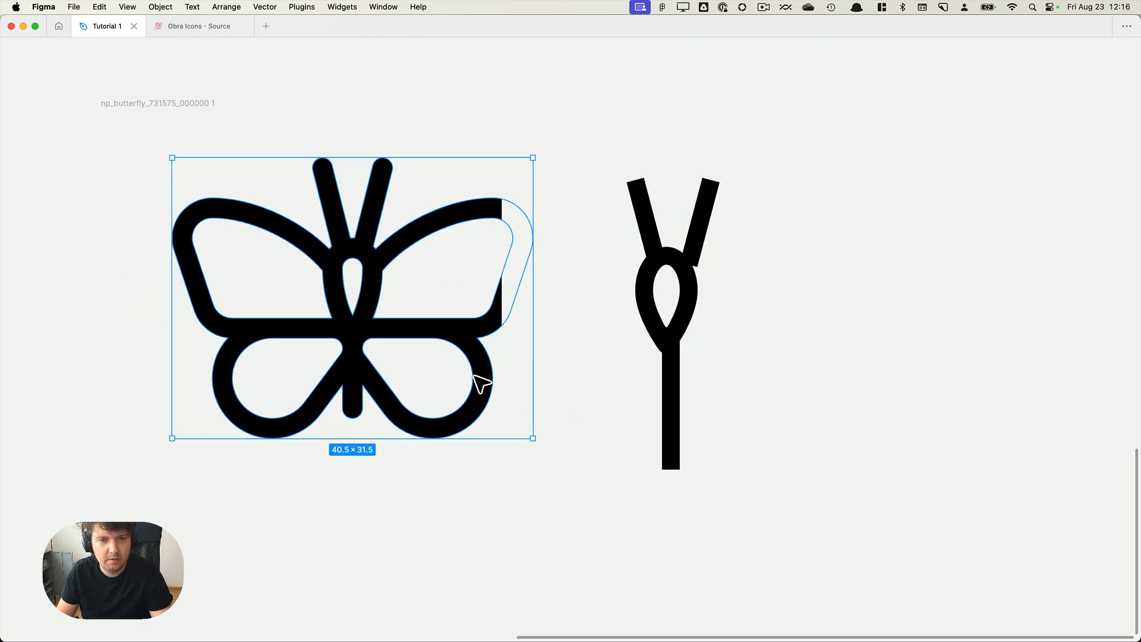
left_click_drag(474, 376, 447, 385)
left_click_drag(693, 311, 801, 436, "alt")
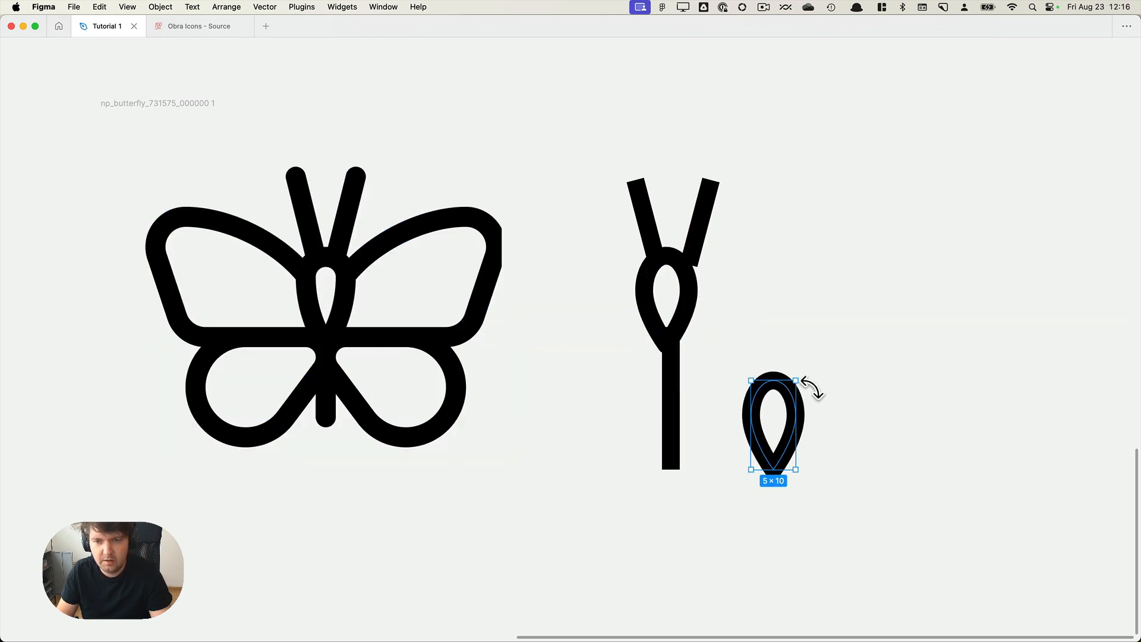
left_click_drag(812, 389, 832, 477)
Open the teardrop copy by deleting a segment at its rounded end, and straighten its upper edge into a horizontal line.
double_click(795, 395)
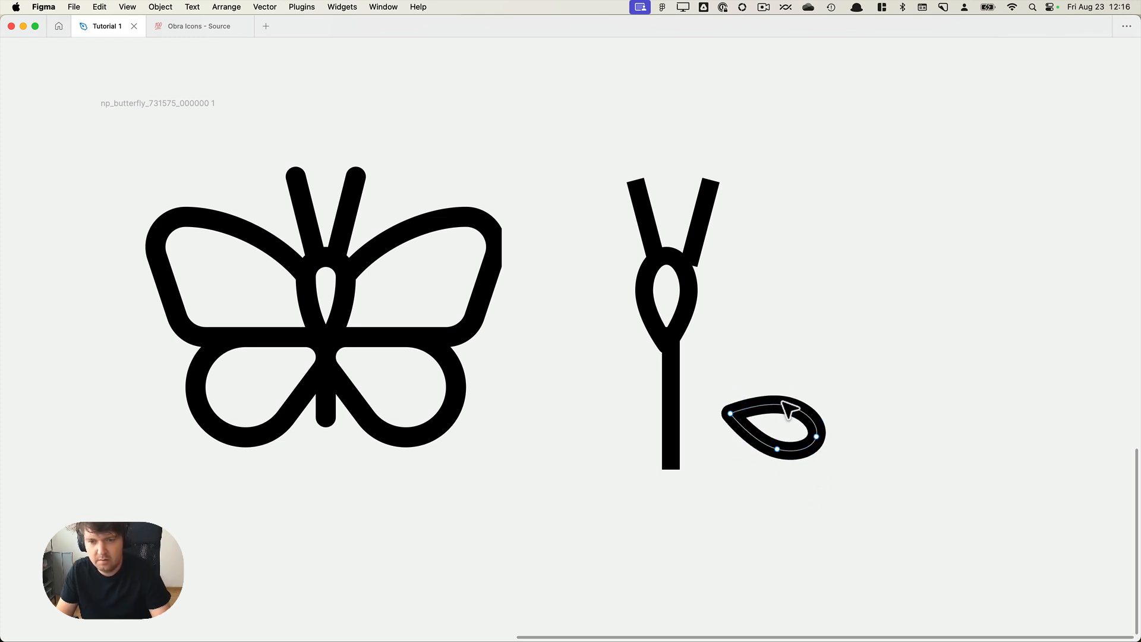
key("Delete")
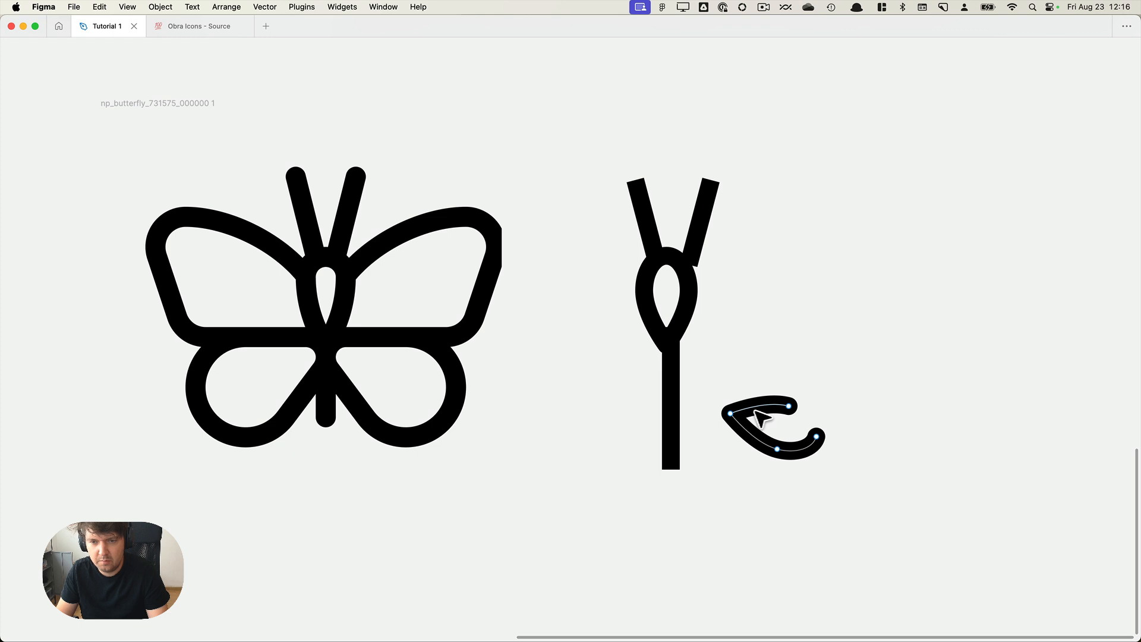
left_click(770, 417)
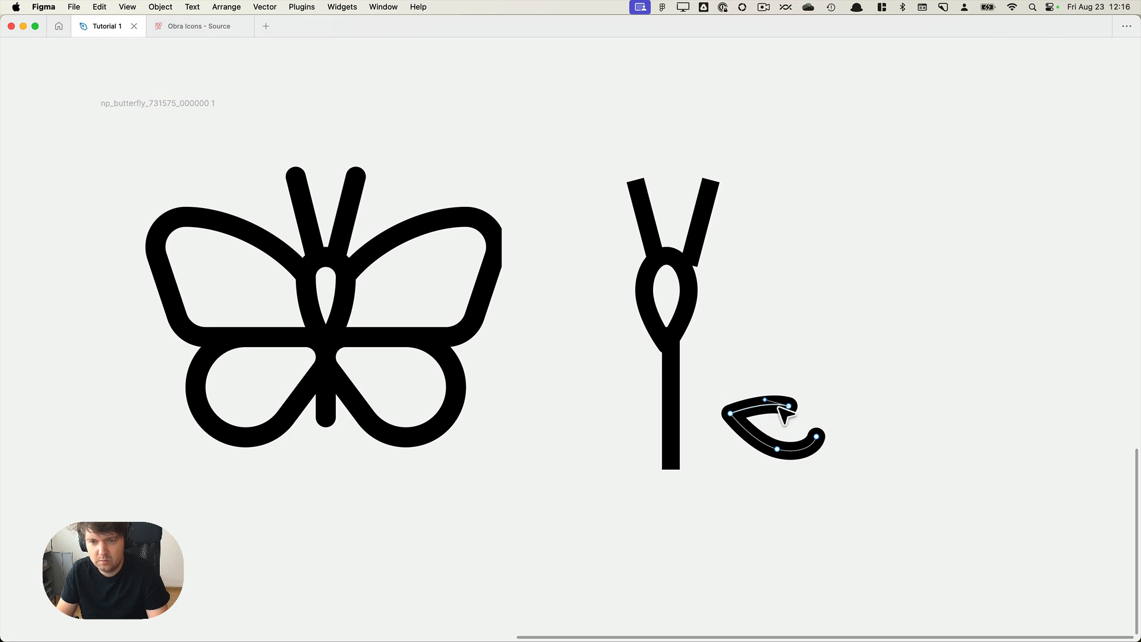
left_click_drag(767, 402, 828, 414)
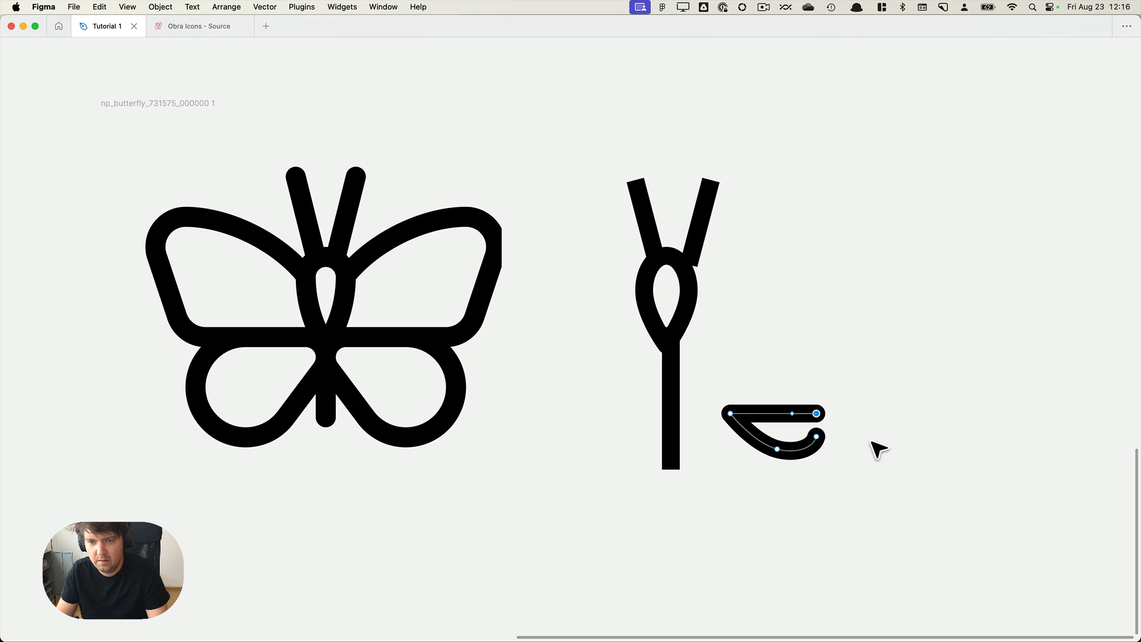
key("Escape")
key("Escape")
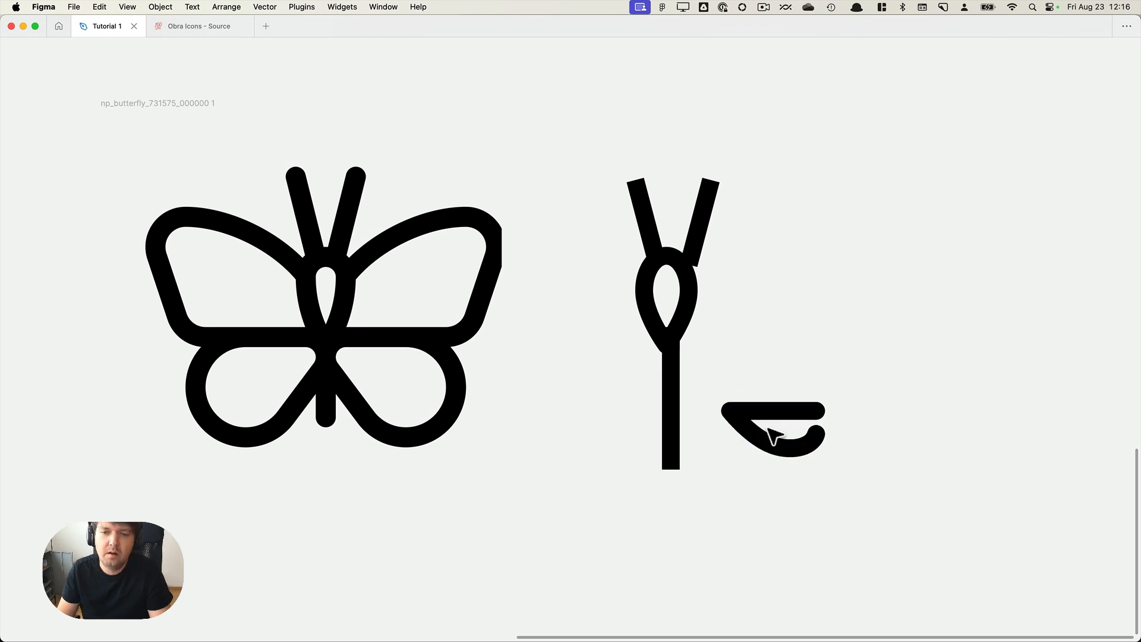
Move the open shape up closer to the body and add the text label "Enter" above and right of it.
left_click_drag(785, 446, 776, 397)
scroll(903, 348, "up", 3)
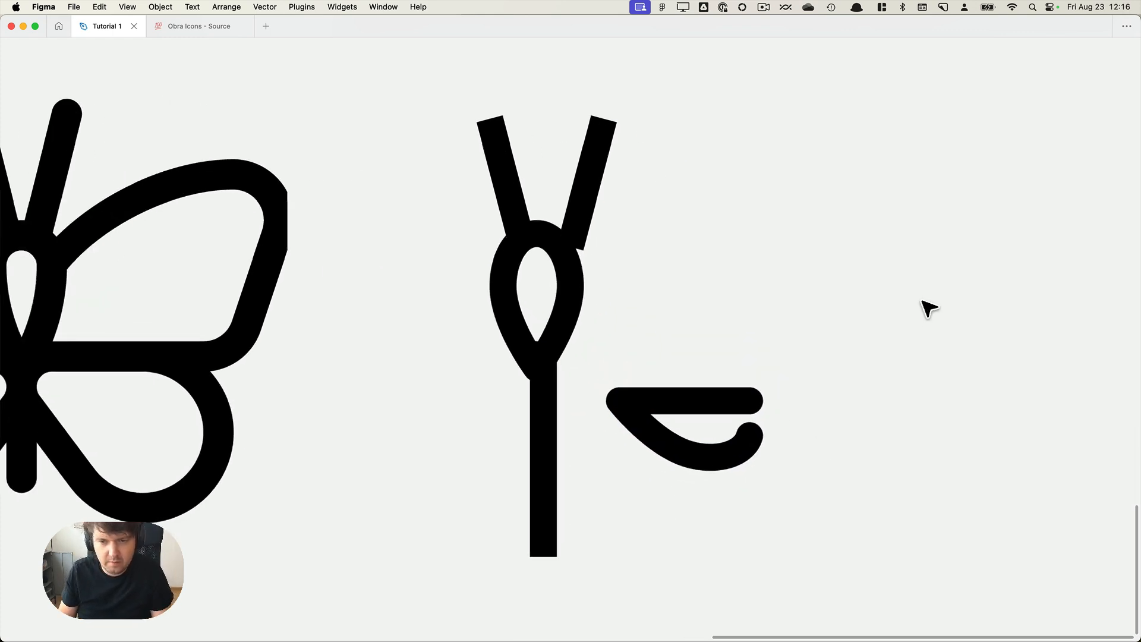
scroll(921, 306, "right", 5)
key("t")
left_click(688, 235)
type("E")
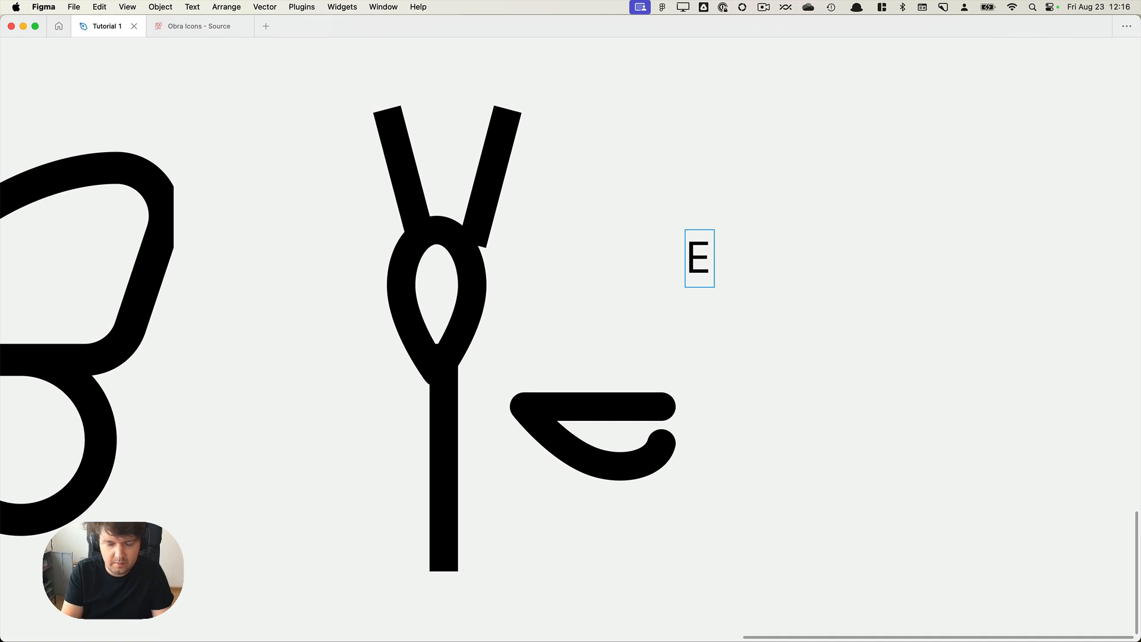
type("nter")
key("Escape")
Try moving the open shape's pointed vertex up, and undo the move.
left_click(592, 422)
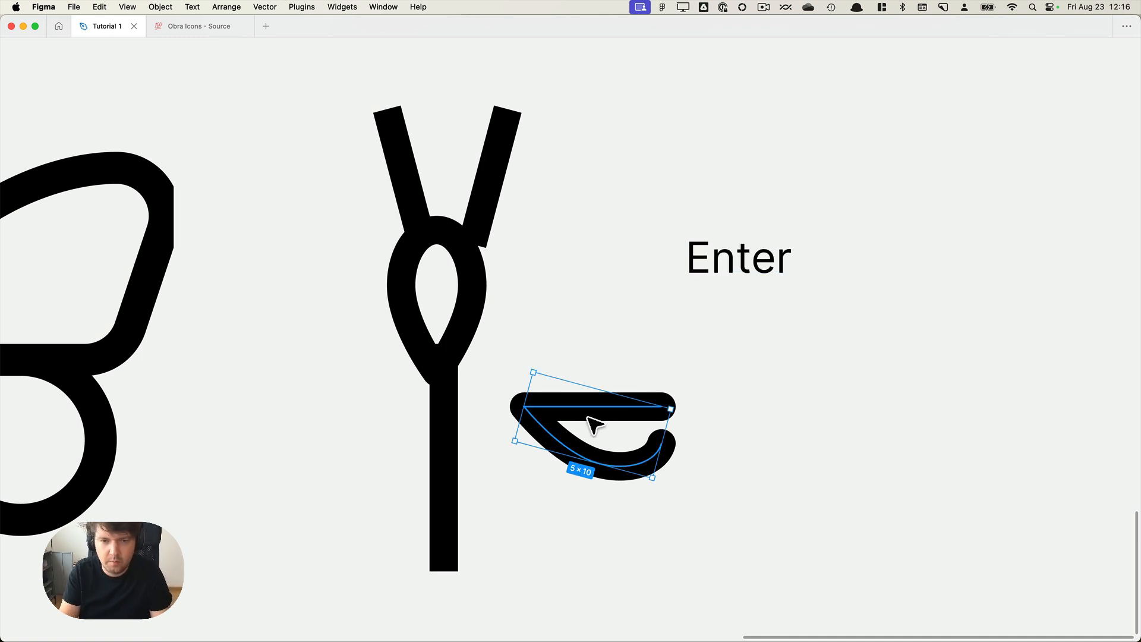
key("Return")
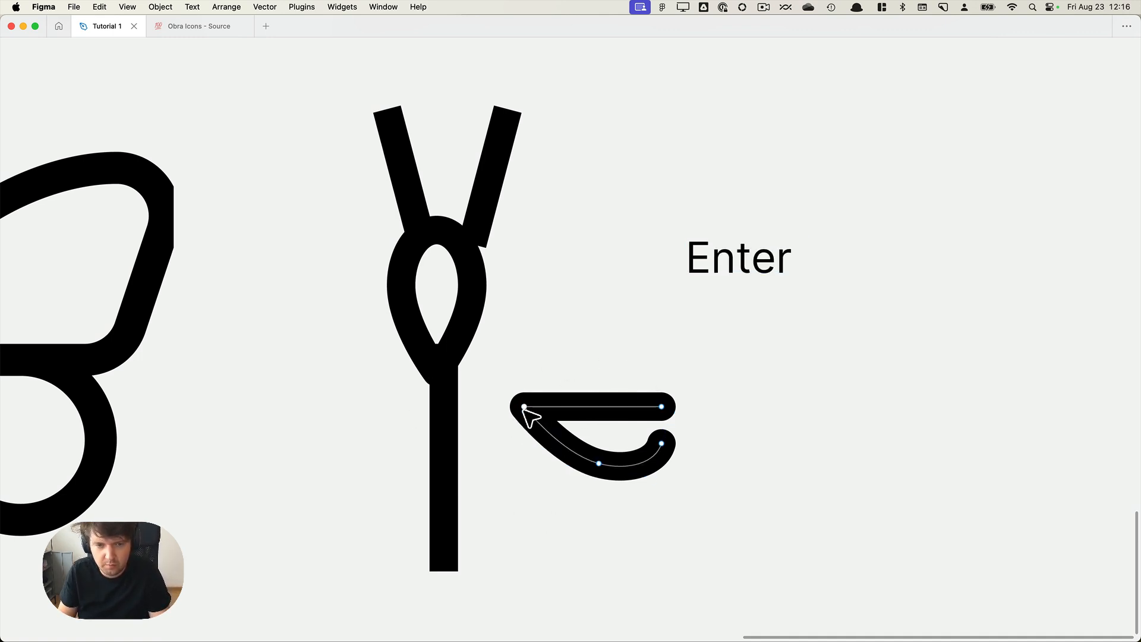
mouse_move(525, 407)
left_mouse_down()
mouse_move(543, 365)
mouse_move(522, 386)
left_mouse_up()
key("super+z")
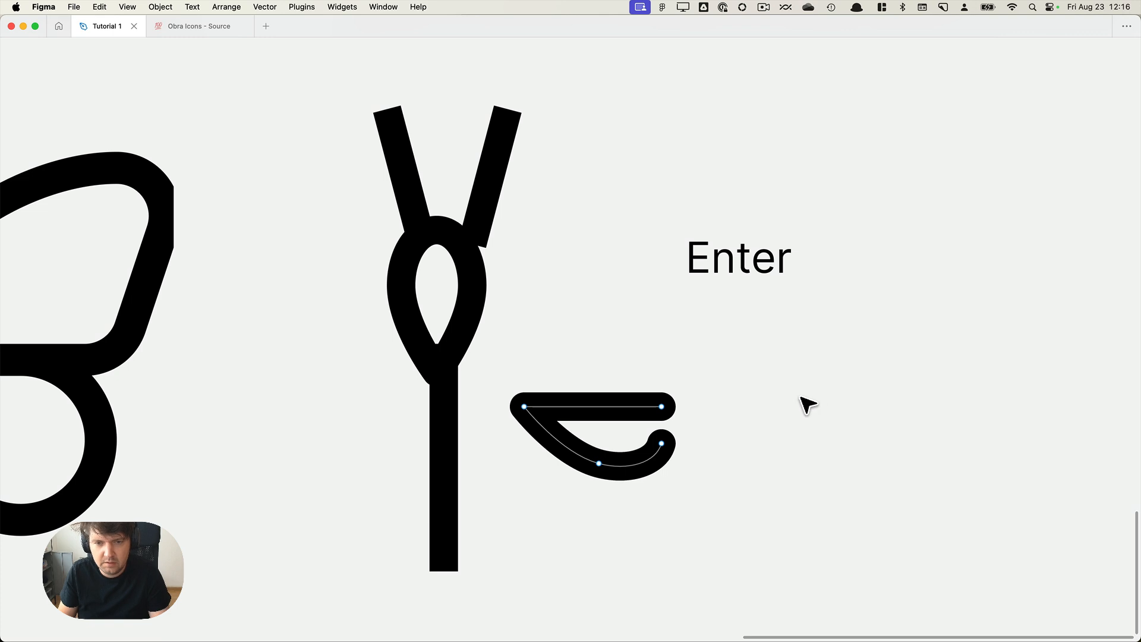
left_click(788, 401)
Move the "Enter" label down, closer to the open shape.
scroll(783, 400, "down", 5)
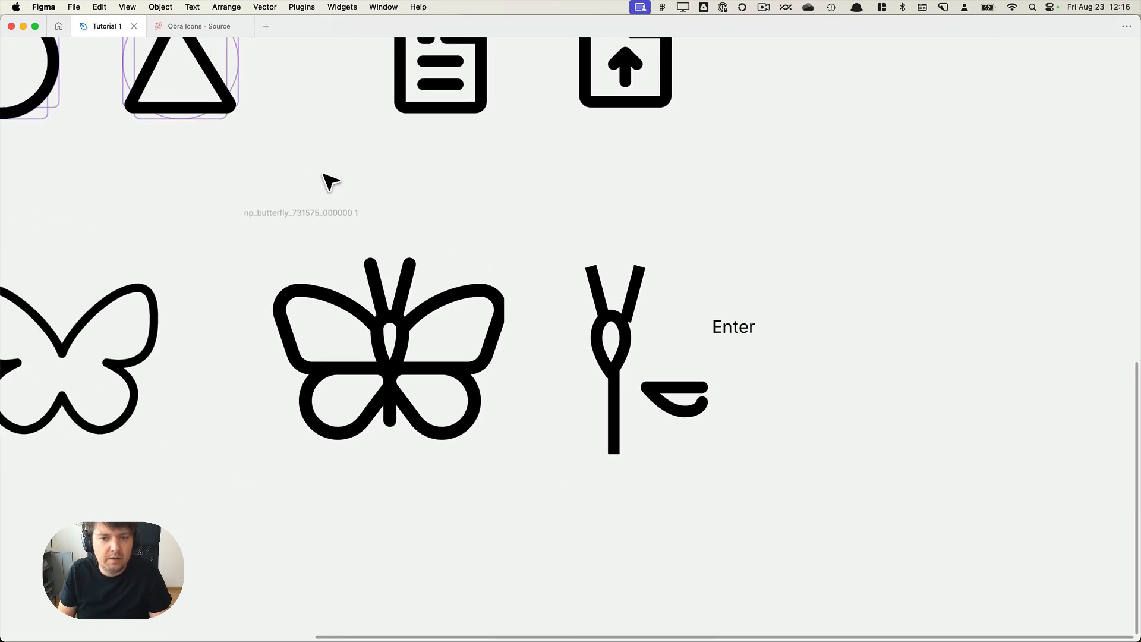
scroll(330, 181, "up", 1)
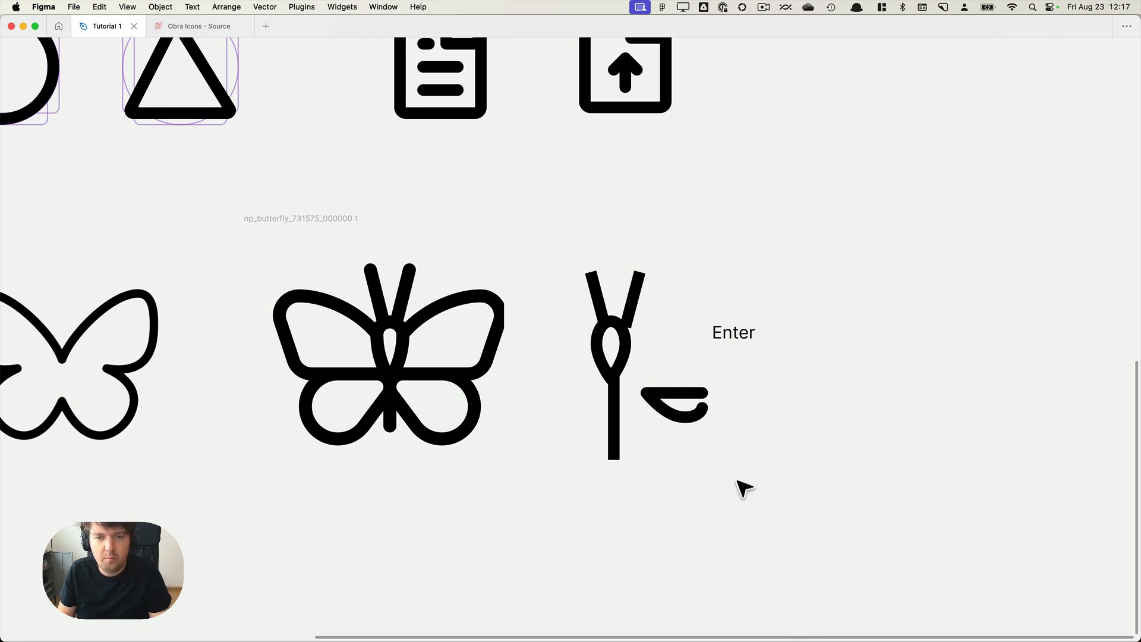
scroll(685, 386, "up", 5)
left_click_drag(795, 278, 789, 316)
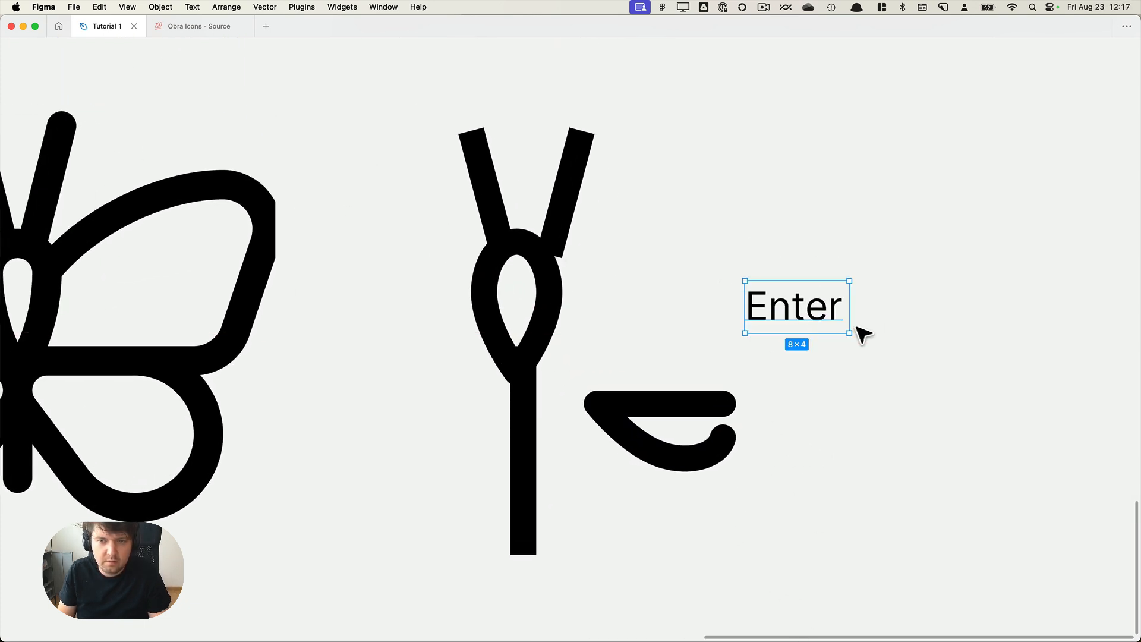
Join the two open end points of the shape so a straight segment closes its blunt end.
left_click(675, 413)
key("Return")
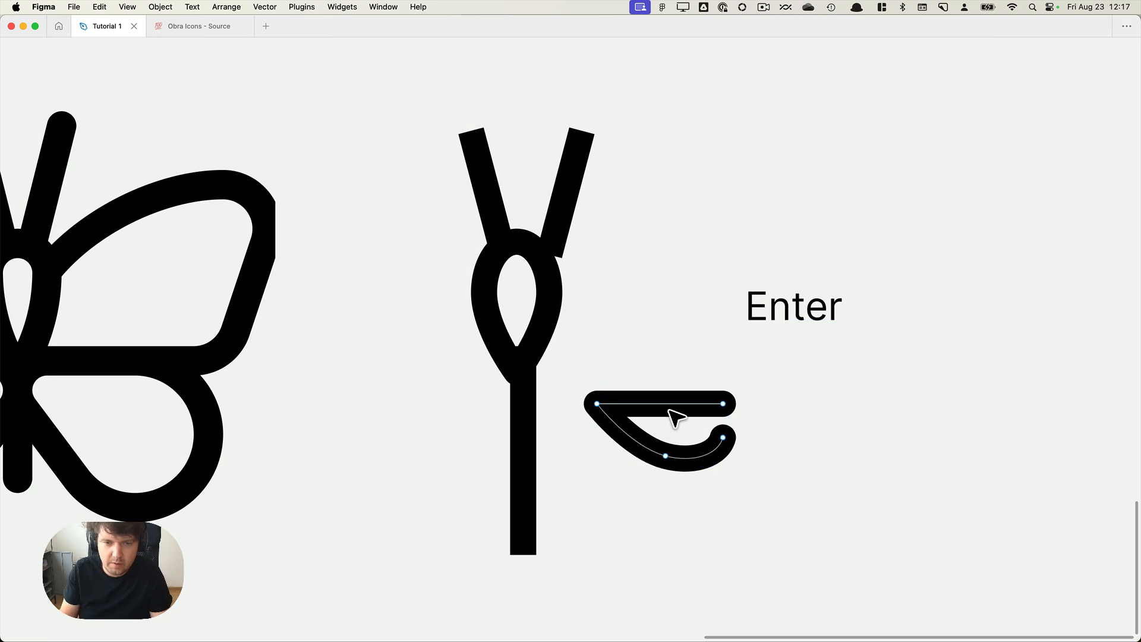
scroll(675, 414, "up", 3)
left_click(758, 454)
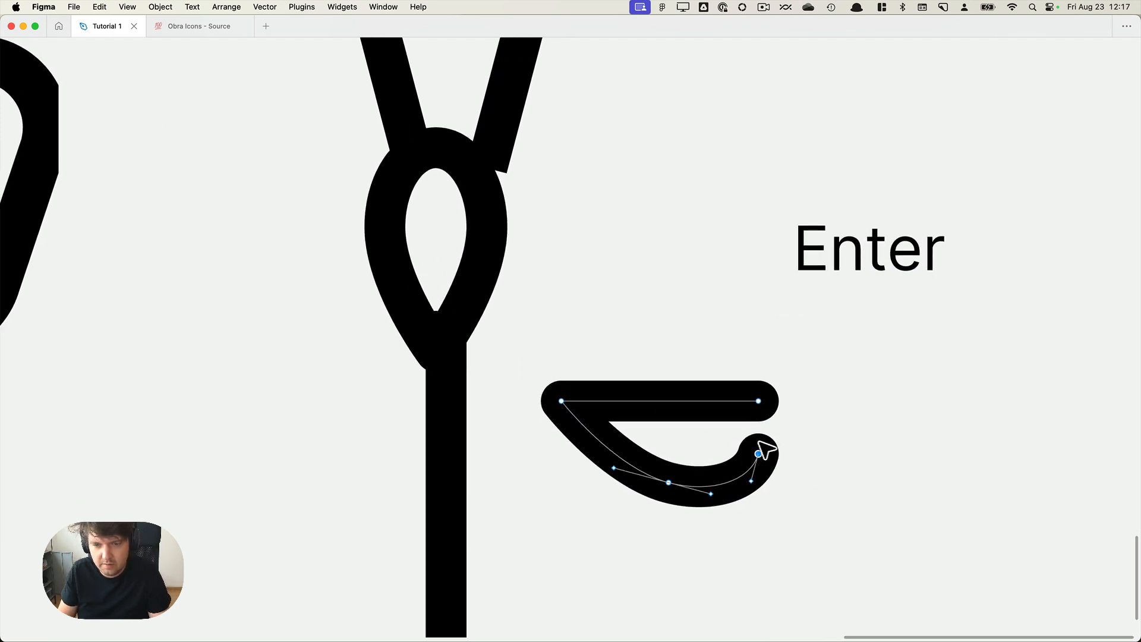
left_click(562, 402)
scroll(756, 466, "up", 3)
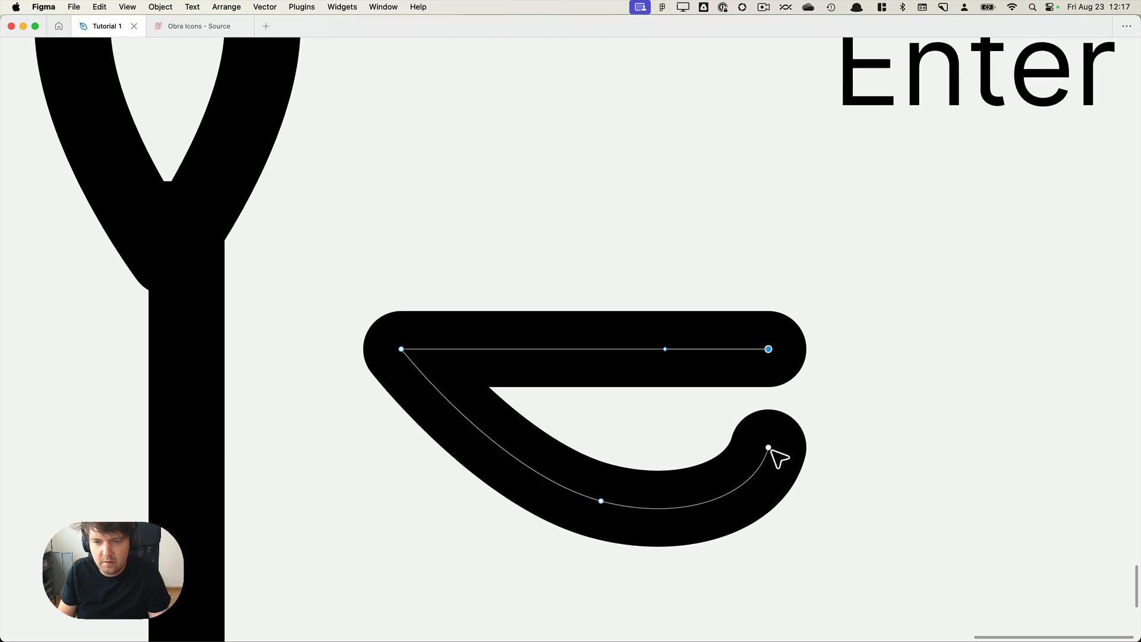
left_click(769, 448)
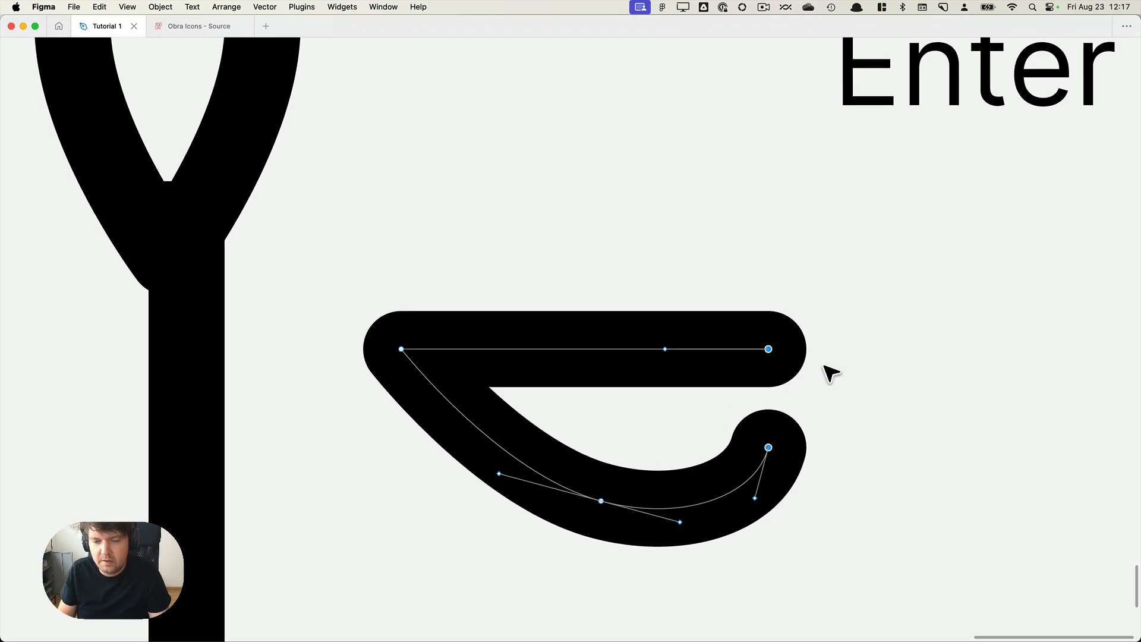
key("super+j")
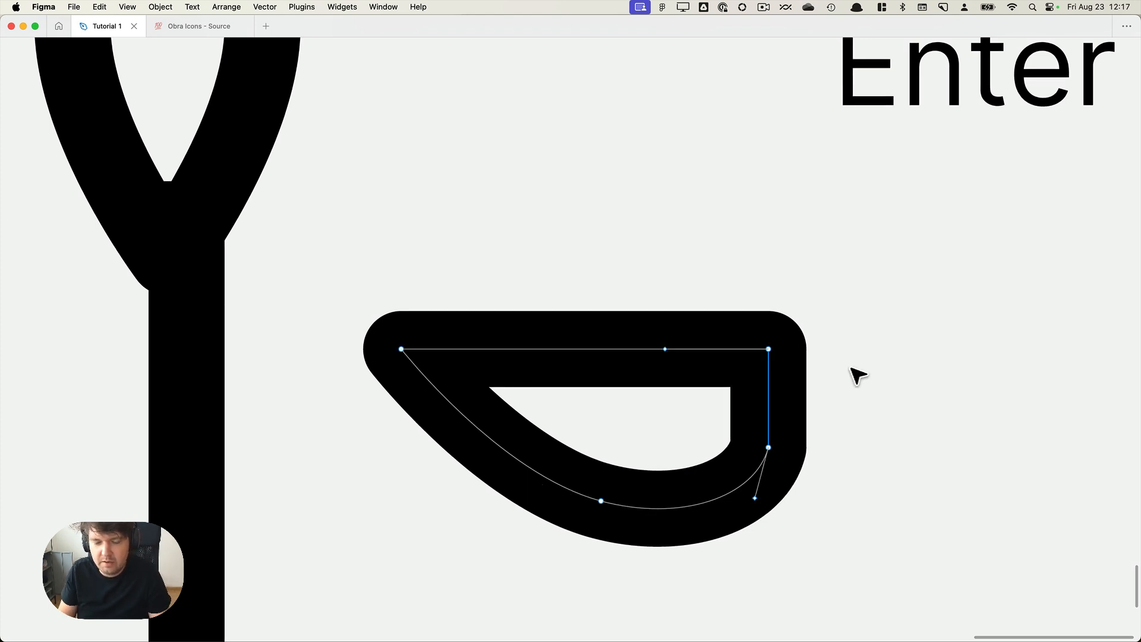
key("Escape")
Add a "⌘+J" text label beside the closed shape, with a parenthesised note about joining vector points.
scroll(862, 371, "down", 5)
key("t")
left_click(918, 374)
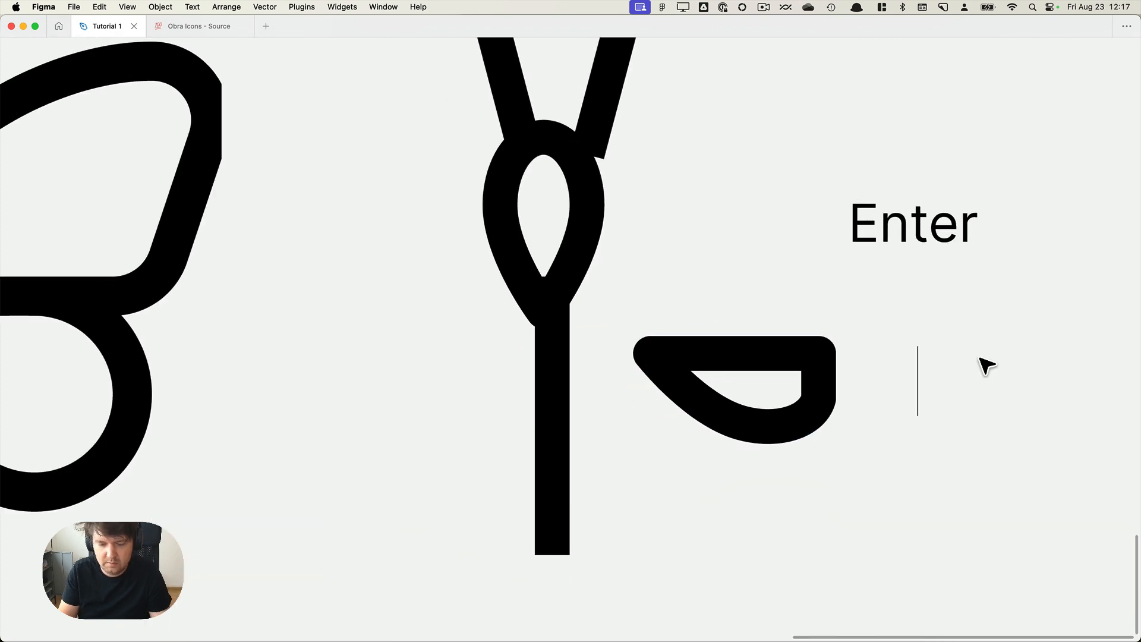
type("⌘+J")
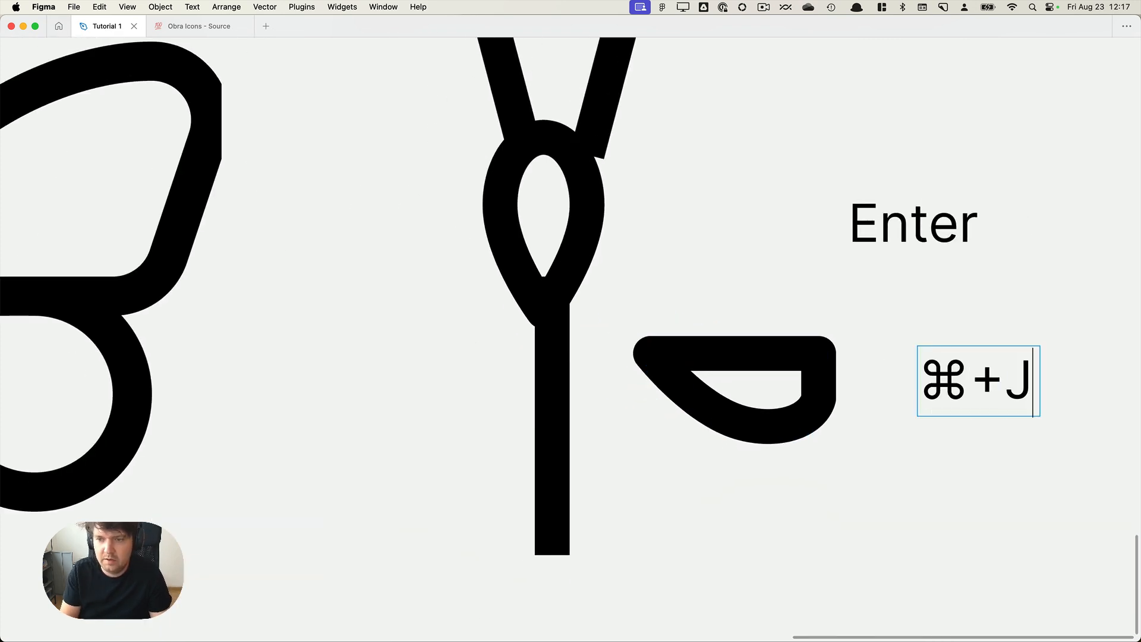
type(" (JH")
key("BackSpace")
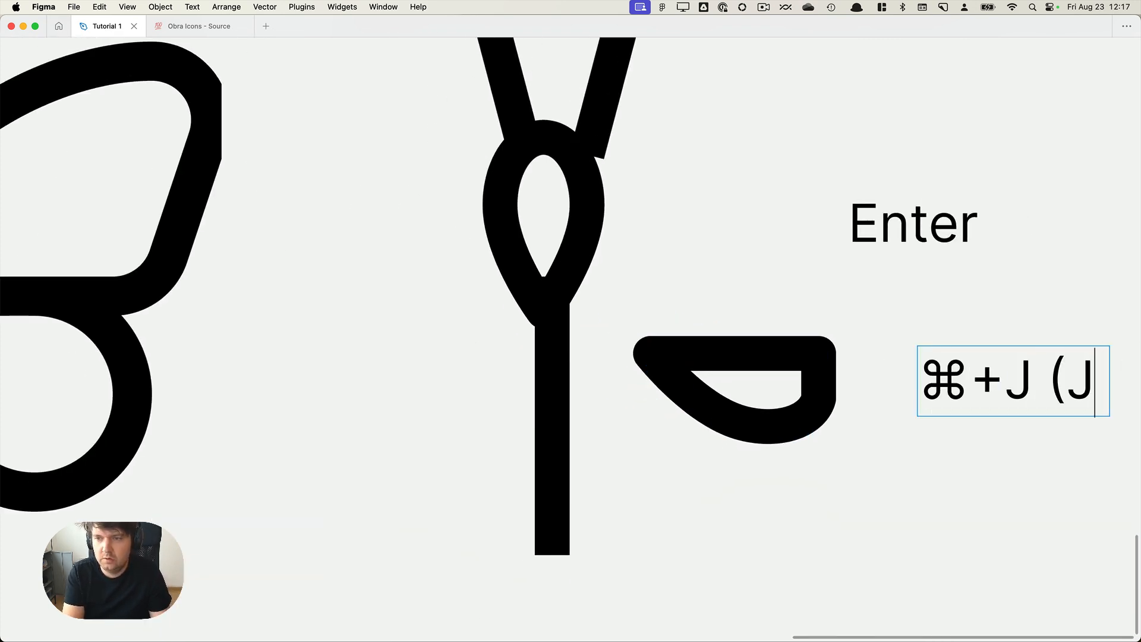
type("oi")
type("vecot")
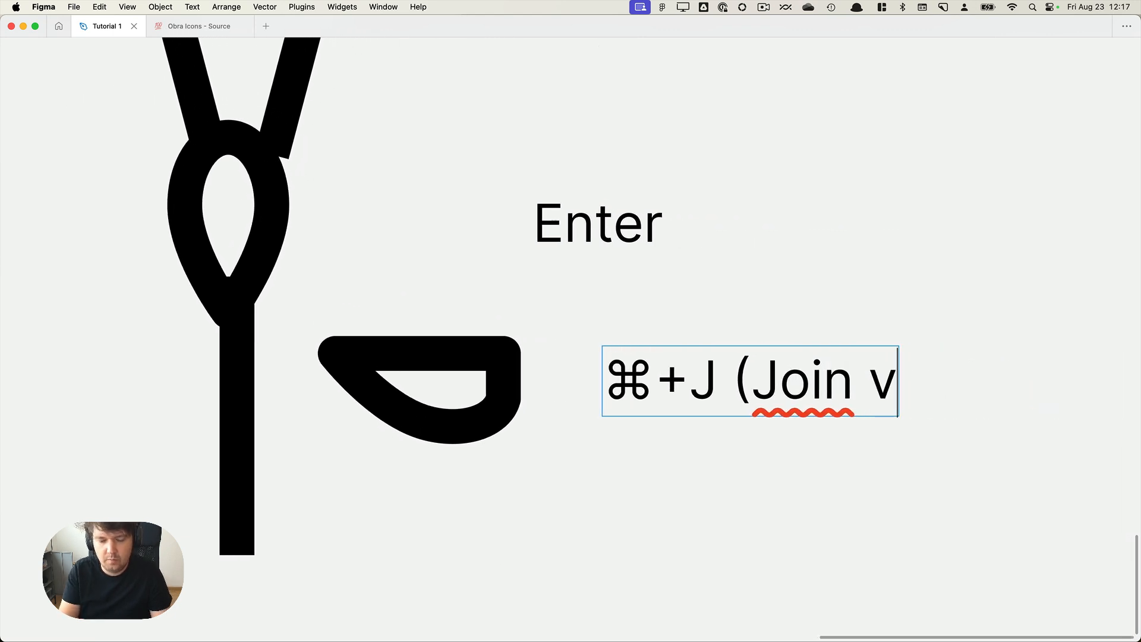
key("BackSpace")
key("BackSpace")
type("tor poin")
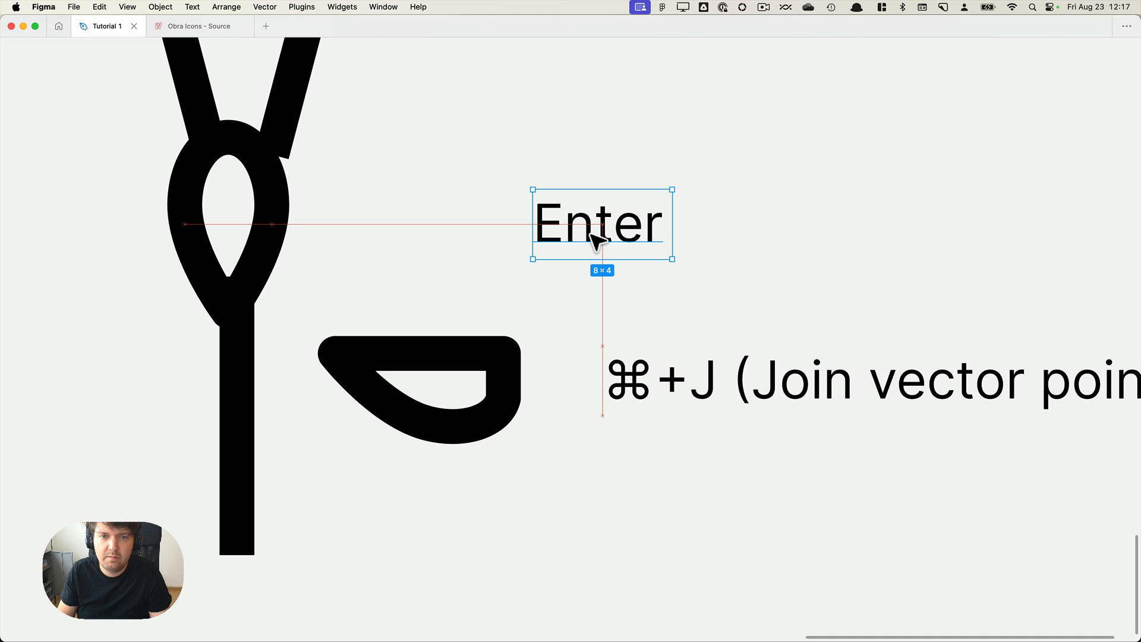
Move the "Enter" label just above the "⌘+J" label and append a parenthesised note about entering vector mode.
left_click_drag(593, 229, 679, 301)
key("Return")
key("Right")
type("(Enter vector m")
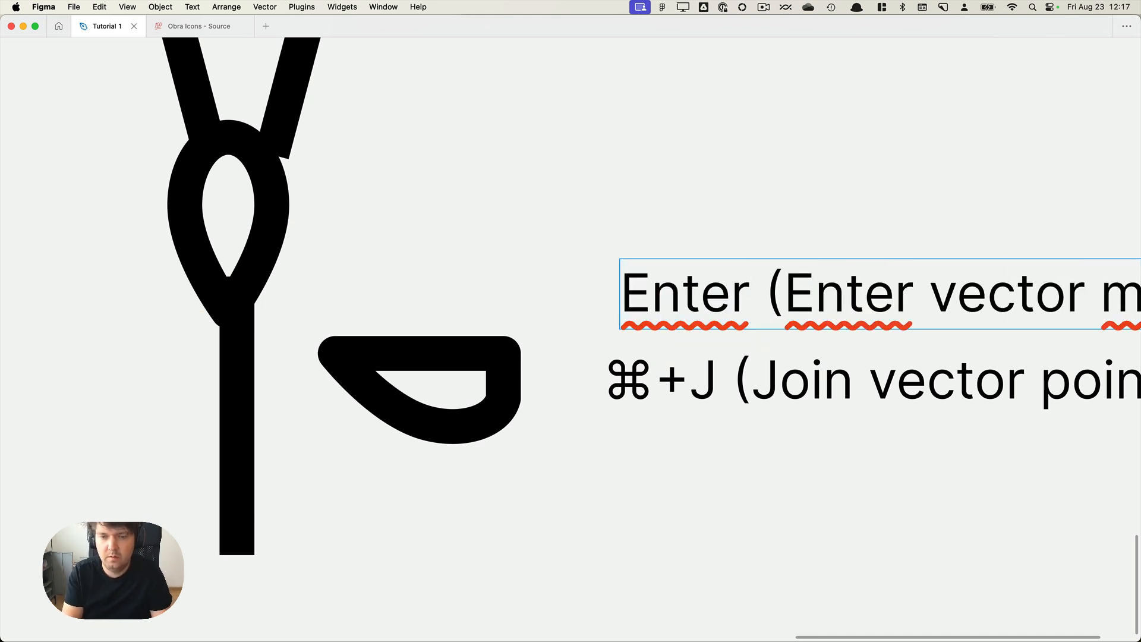
key("Escape")
left_click_drag(696, 293, 660, 276)
Add a vector point at the middle of the small closed shape's straight blunt end.
left_click(497, 394)
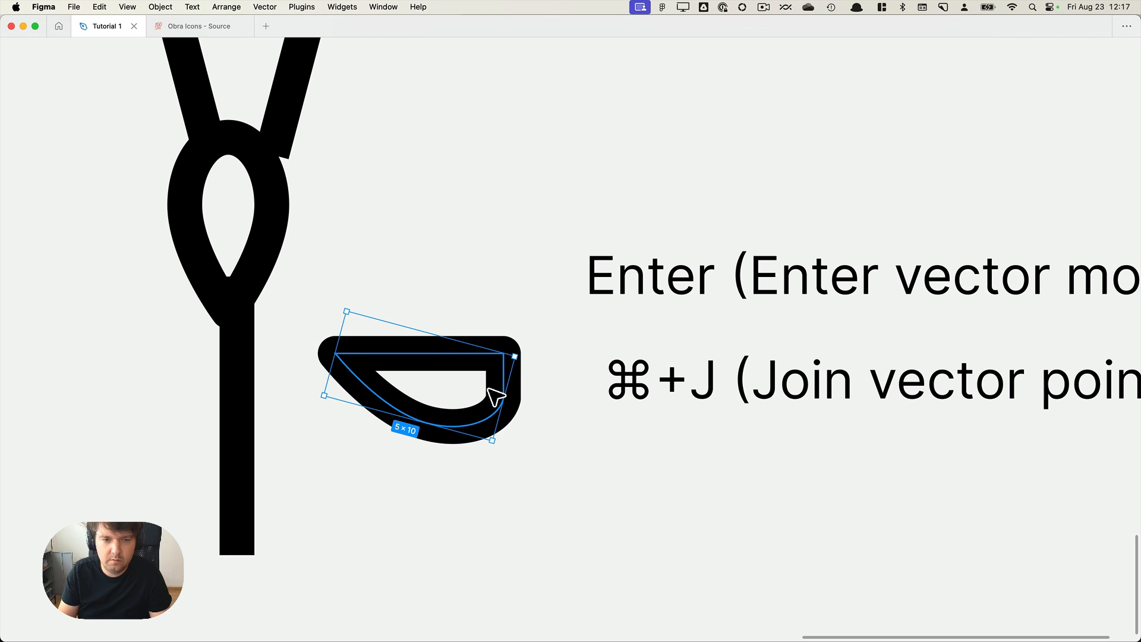
key("Return")
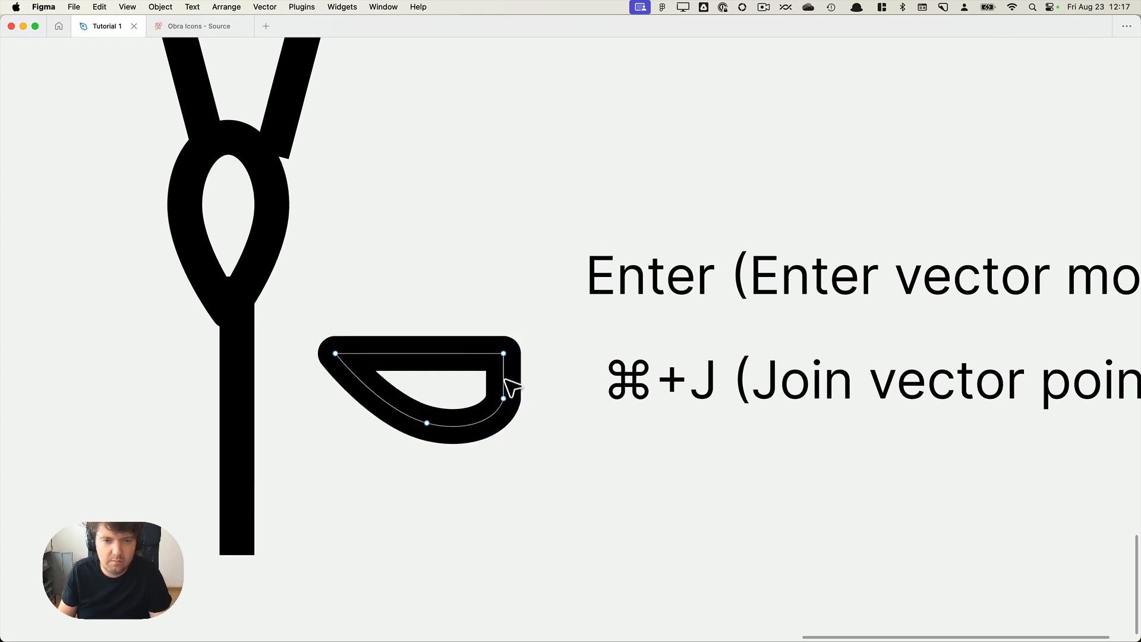
scroll(541, 389, "up", 5)
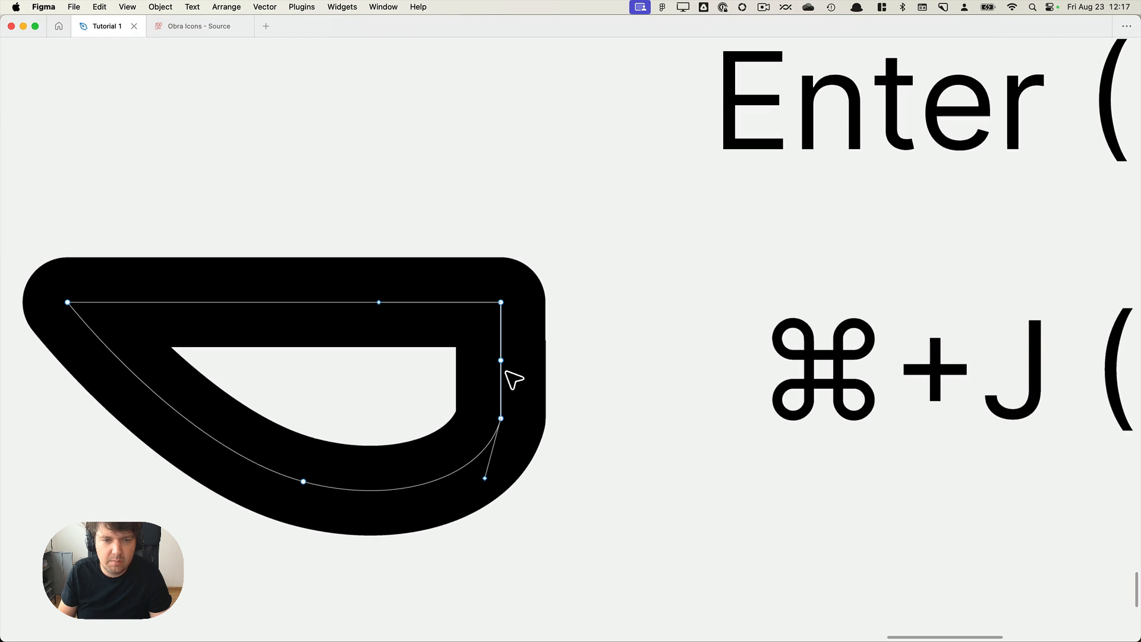
key("super+z")
left_click(502, 361)
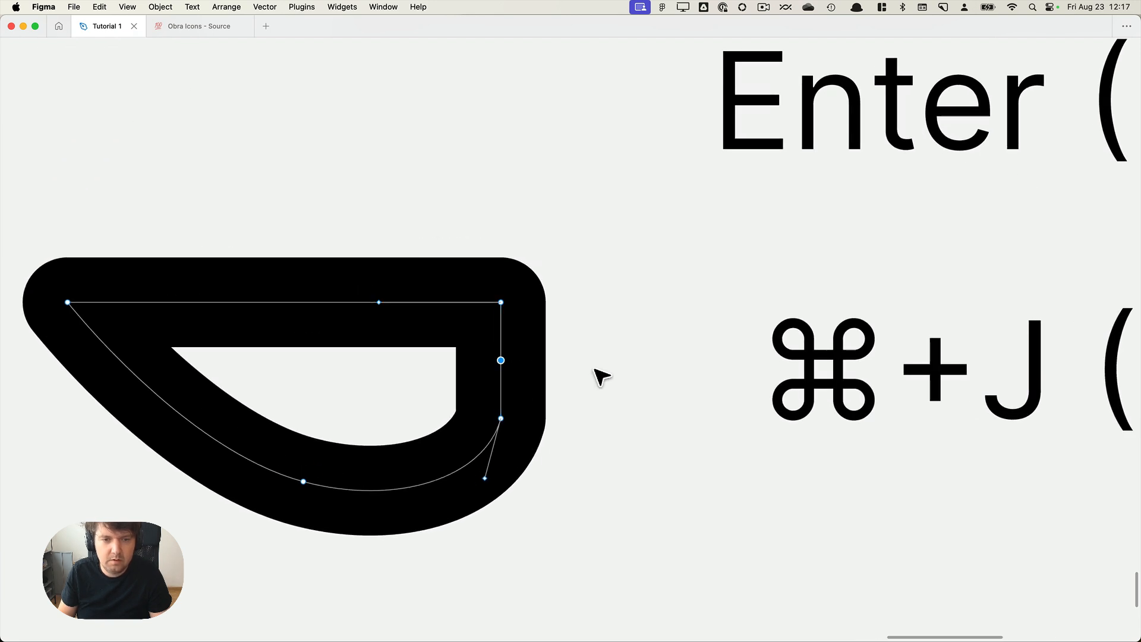
Try deleting the middle point of the blunt end, and undo the deletion.
key("super+shift+z")
key("super+z")
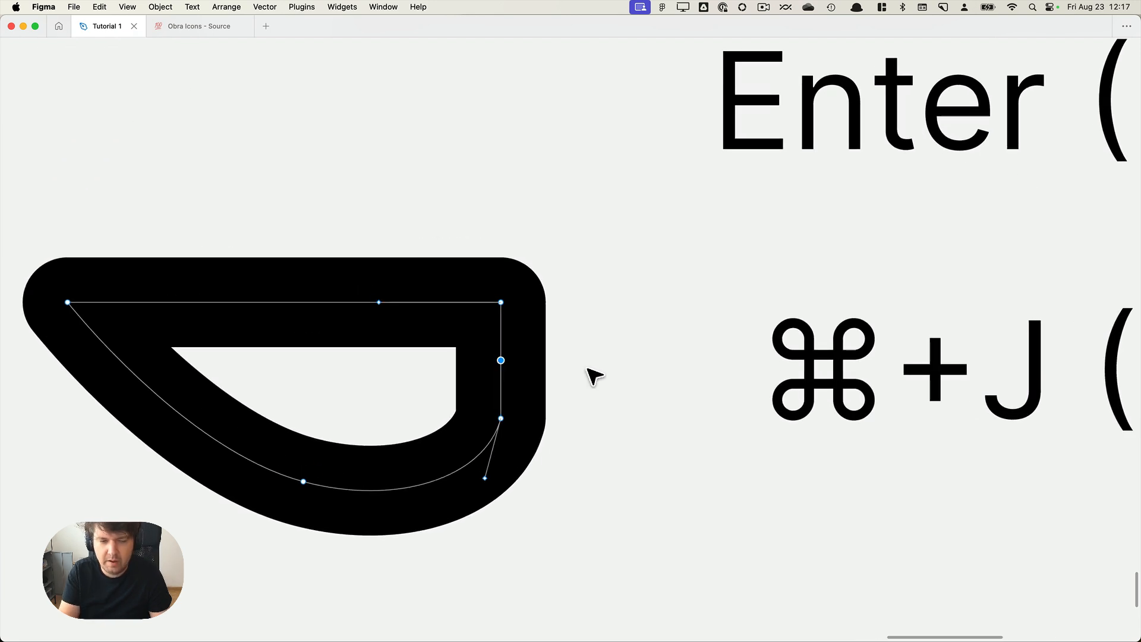
key("Delete")
scroll(587, 369, "down", 6)
key("super+z")
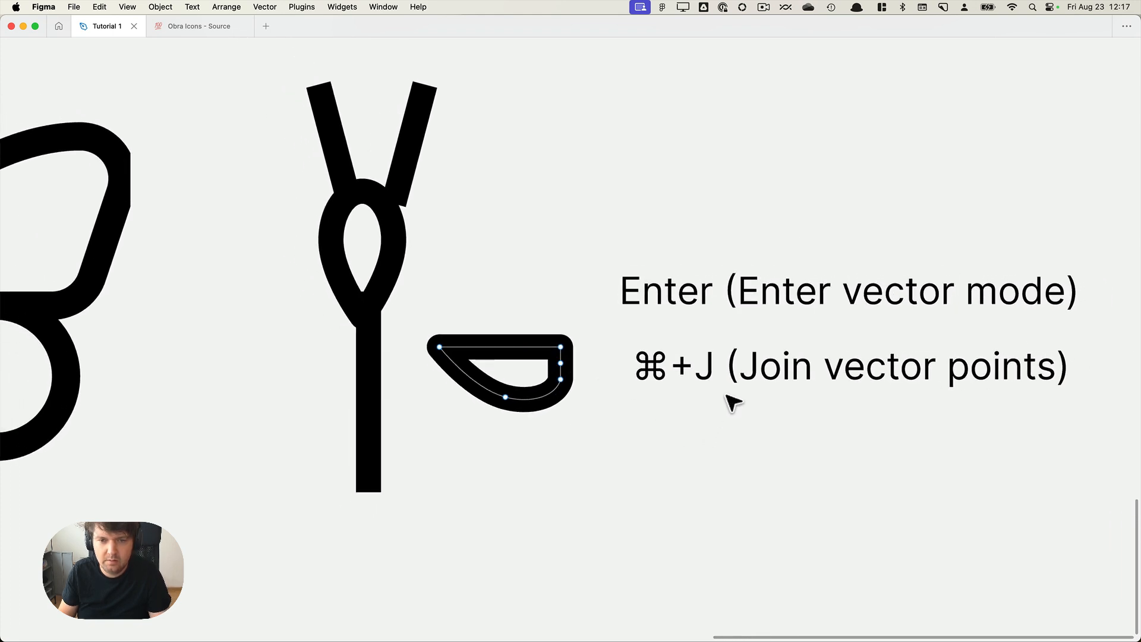
Duplicate the "⌘+J" label below itself and change the copy to a "Delete (or ⌘+X [Cut] to delete …" shortcut note.
left_click_drag(726, 375, 700, 451)
double_click(701, 451)
type("Dele")
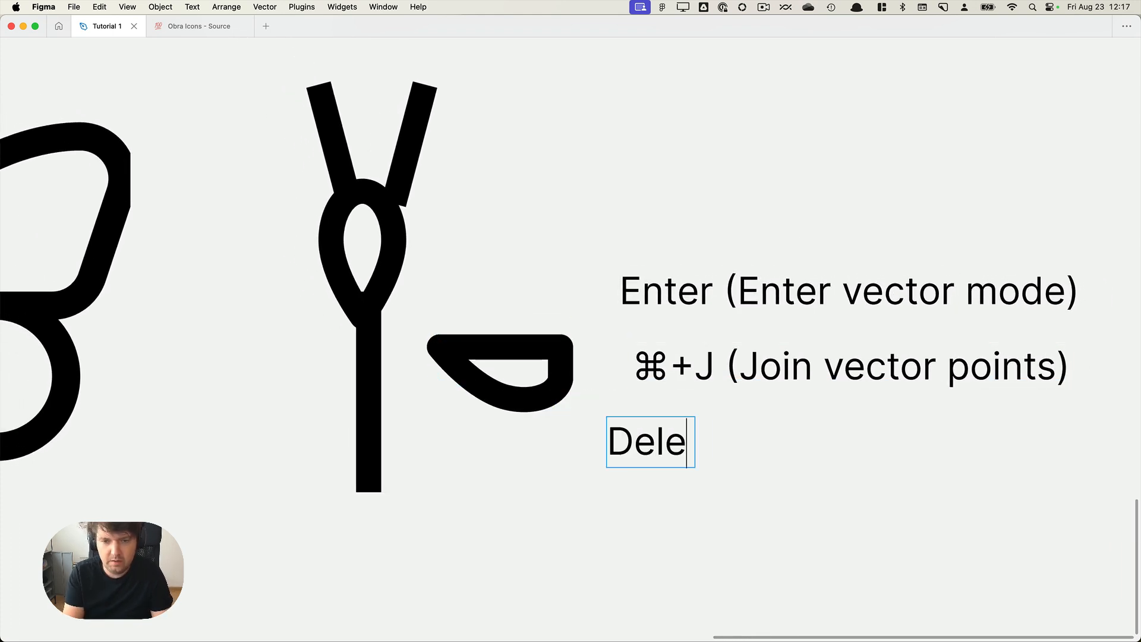
type("te (or m,c")
key("BackSpace")
key("BackSpace")
key("BackSpace")
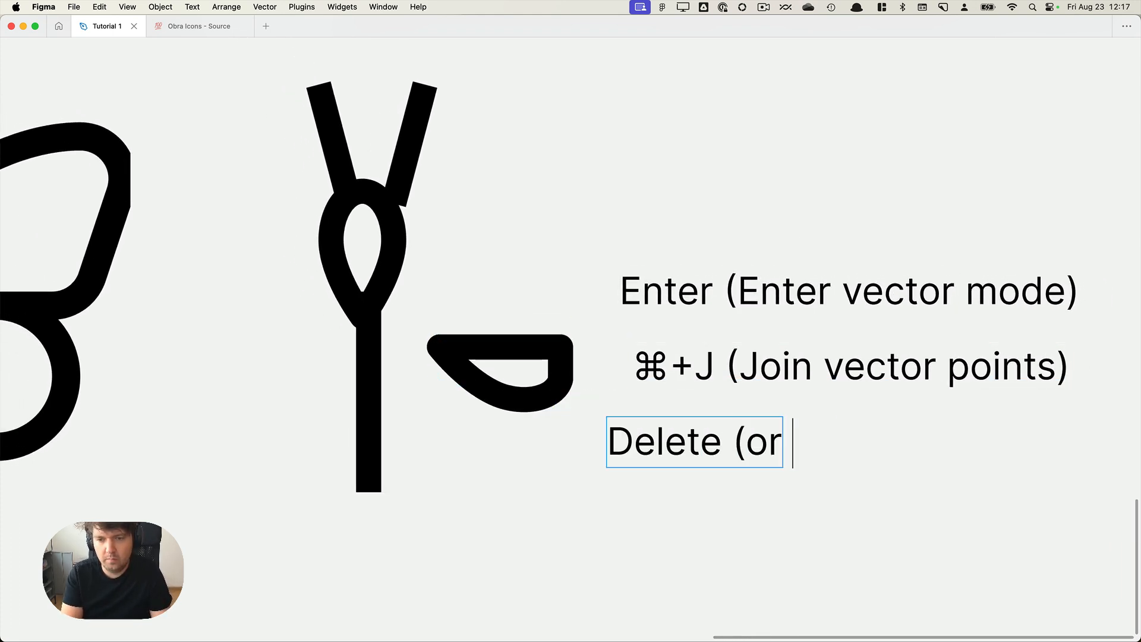
type("⌘+X )")
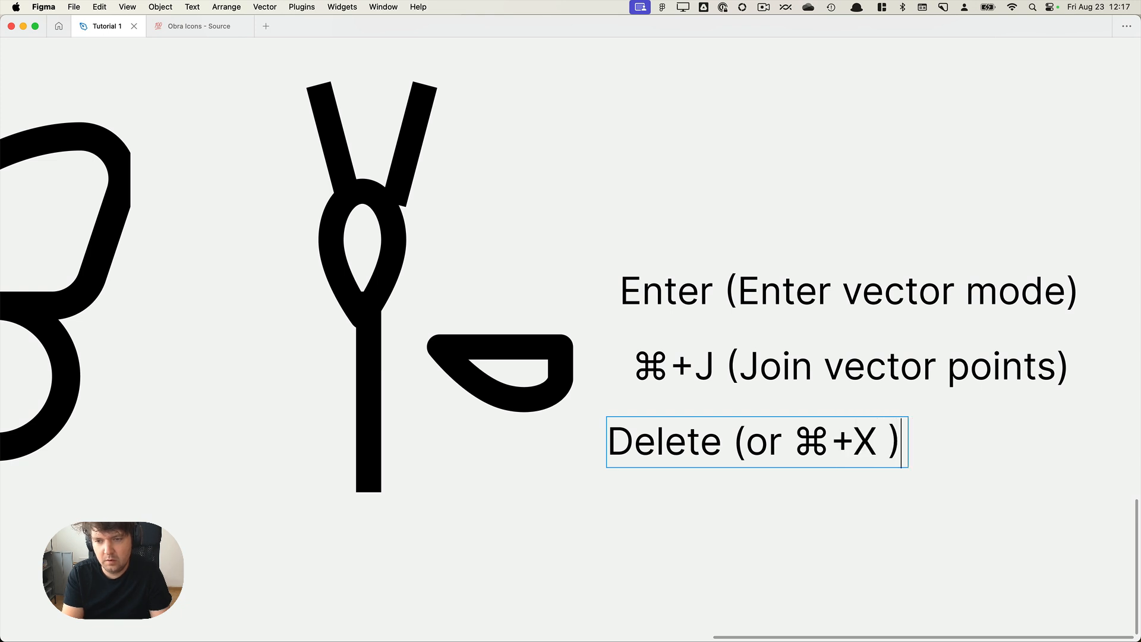
key("BackSpace")
type("[Cut] to dele")
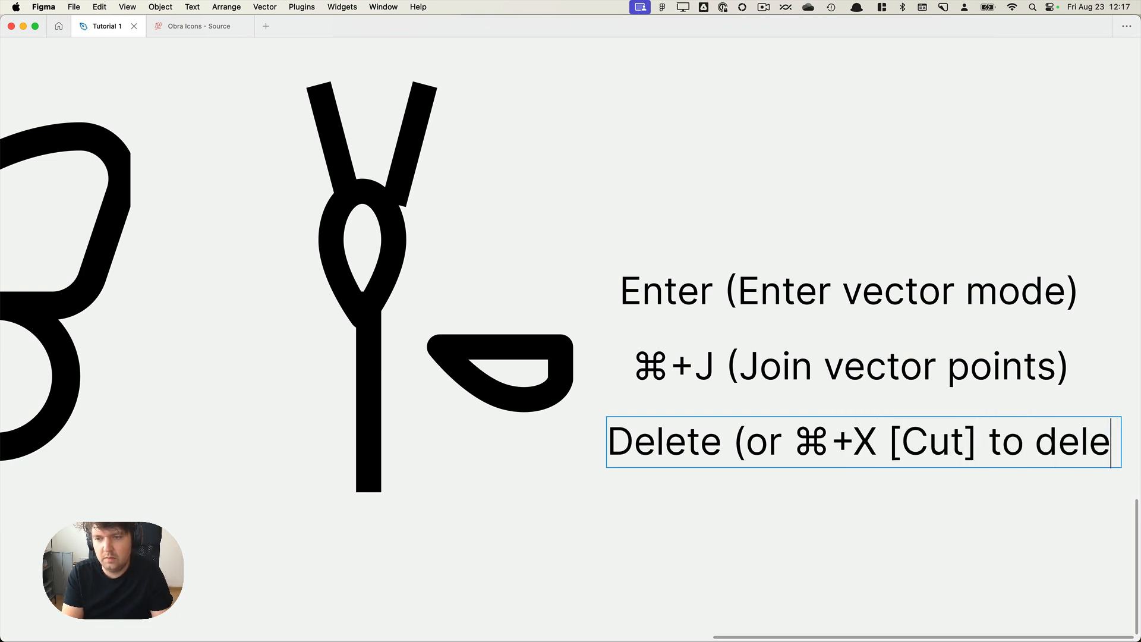
type("te")
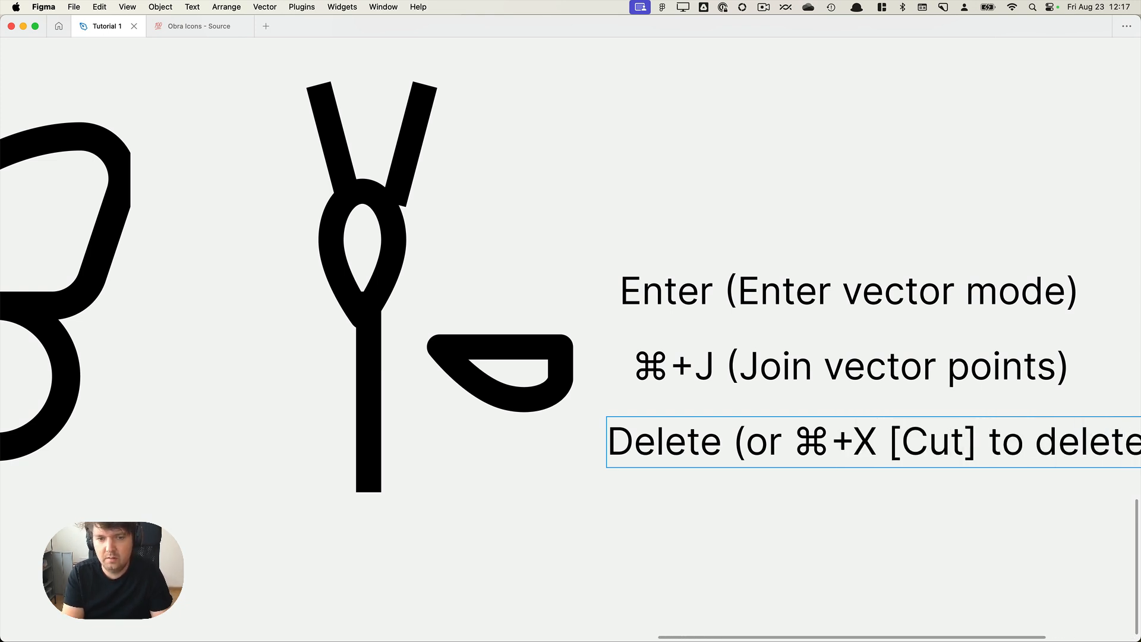
Left-align the three shortcut labels and move them up, level with the antennae.
left_click(577, 258)
left_click_drag(604, 229, 776, 257)
key("alt+a")
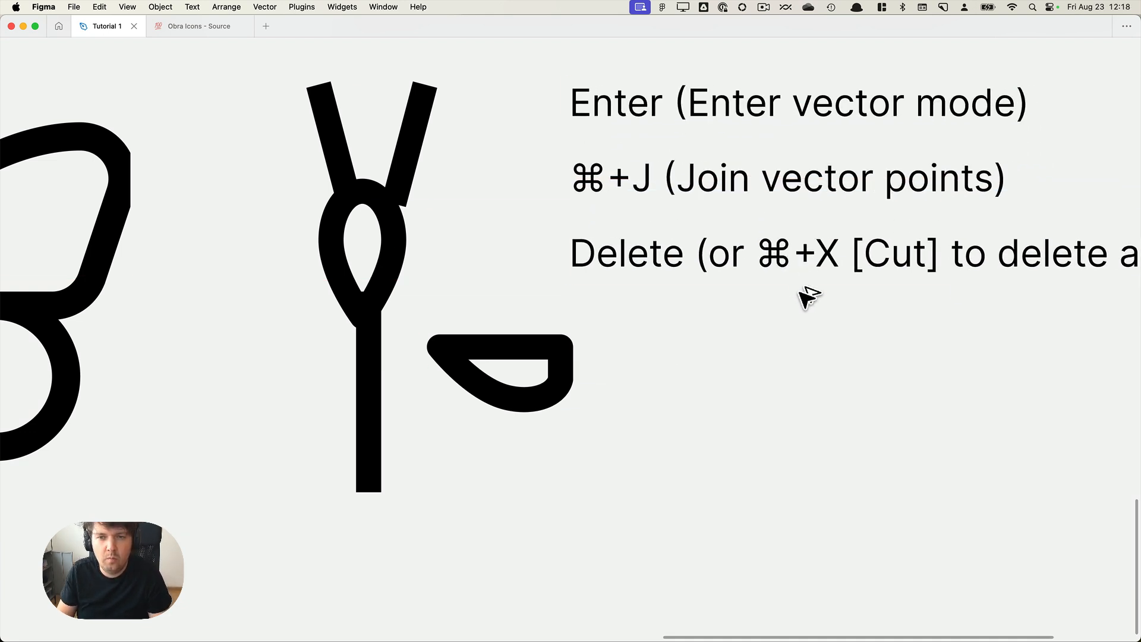
left_click(801, 288)
Shift the small closed shape slightly down toward the stem, and undo a trial move of the reference butterfly.
scroll(447, 309, "left", 5)
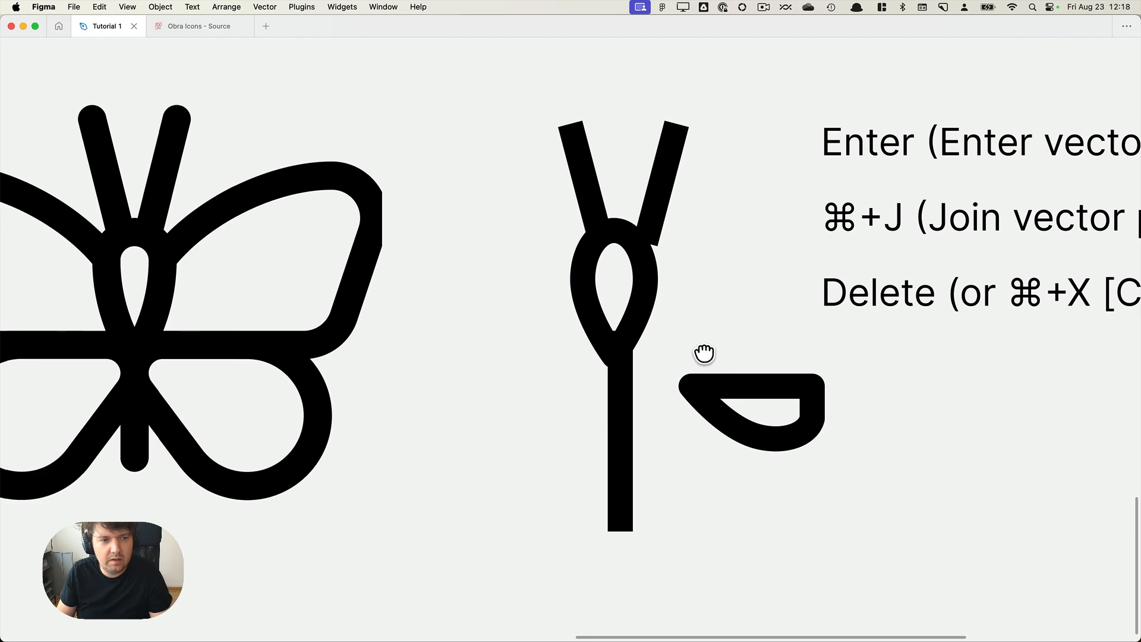
left_click_drag(809, 411, 784, 431)
left_click_drag(255, 364, 498, 352)
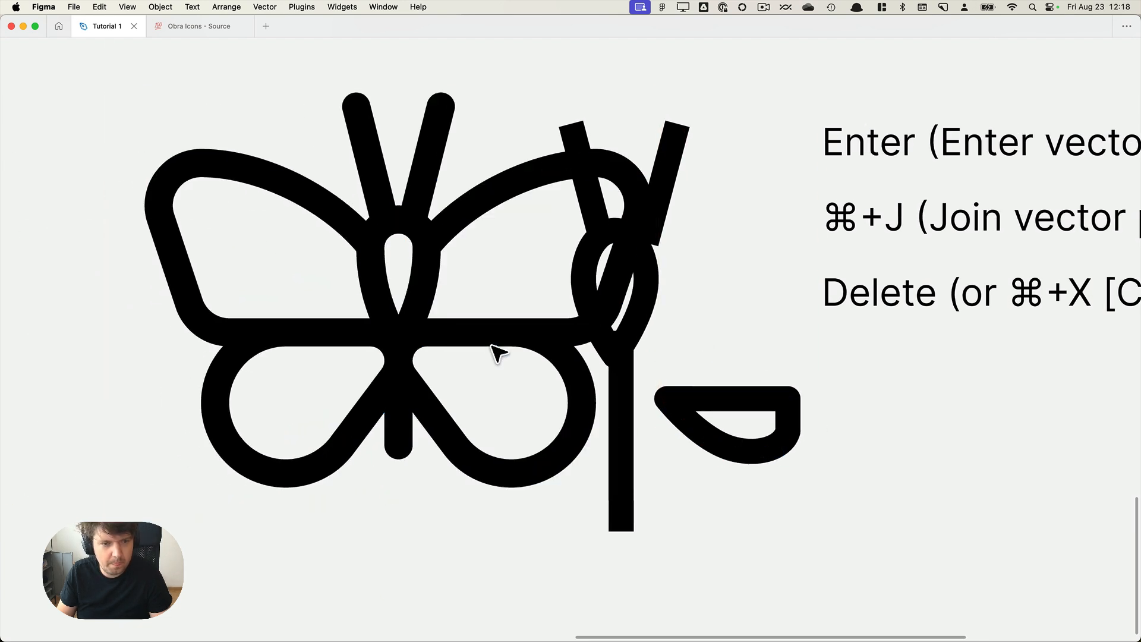
key("super+z")
scroll(535, 374, "left", 5)
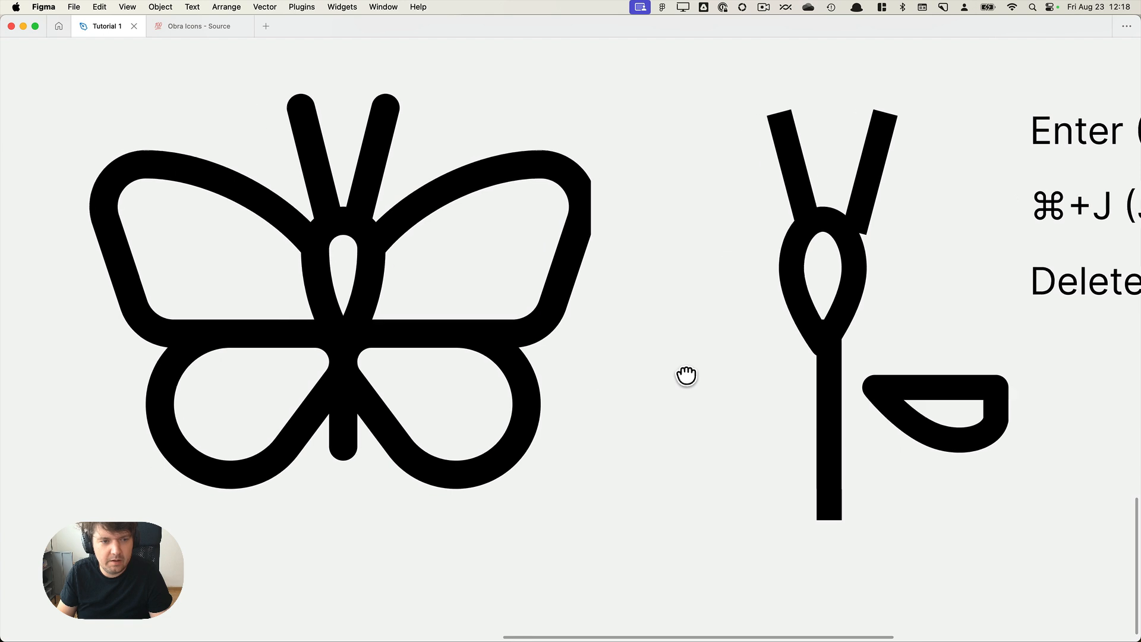
Set the reference butterfly's opacity to 20%.
left_click(346, 351)
key("1")
key("2")
left_click(643, 373)
left_click_drag(751, 384, 824, 387)
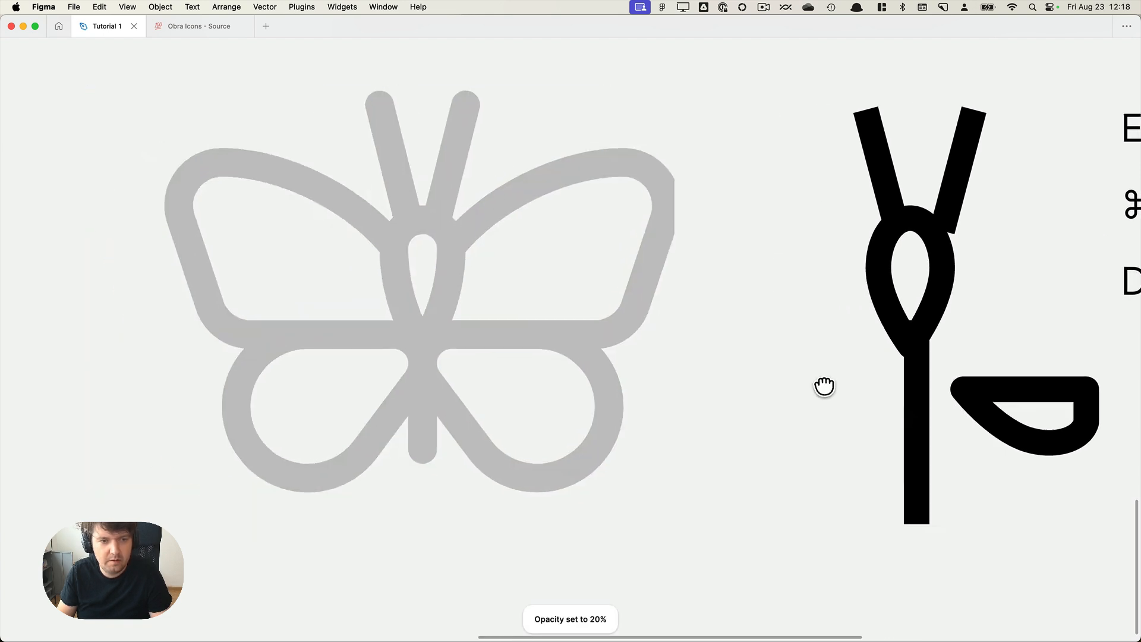
Trace the faded butterfly's lower-right wing with the Pen tool as a closed path about 14.8 × 11.1.
scroll(825, 386, "left", 5)
key("p")
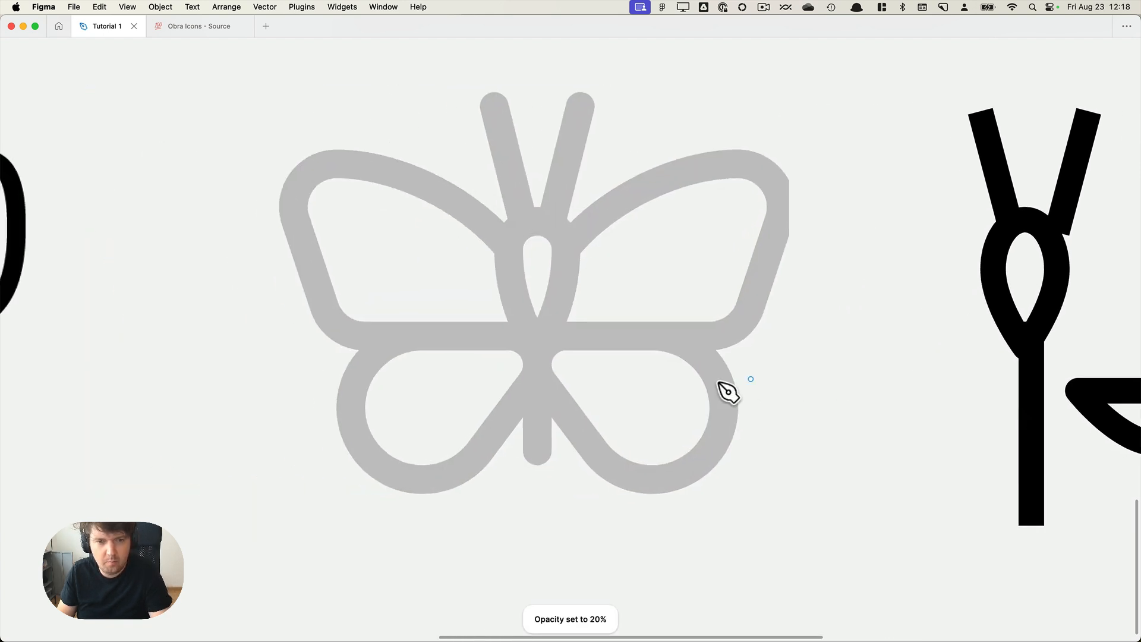
left_click(540, 340)
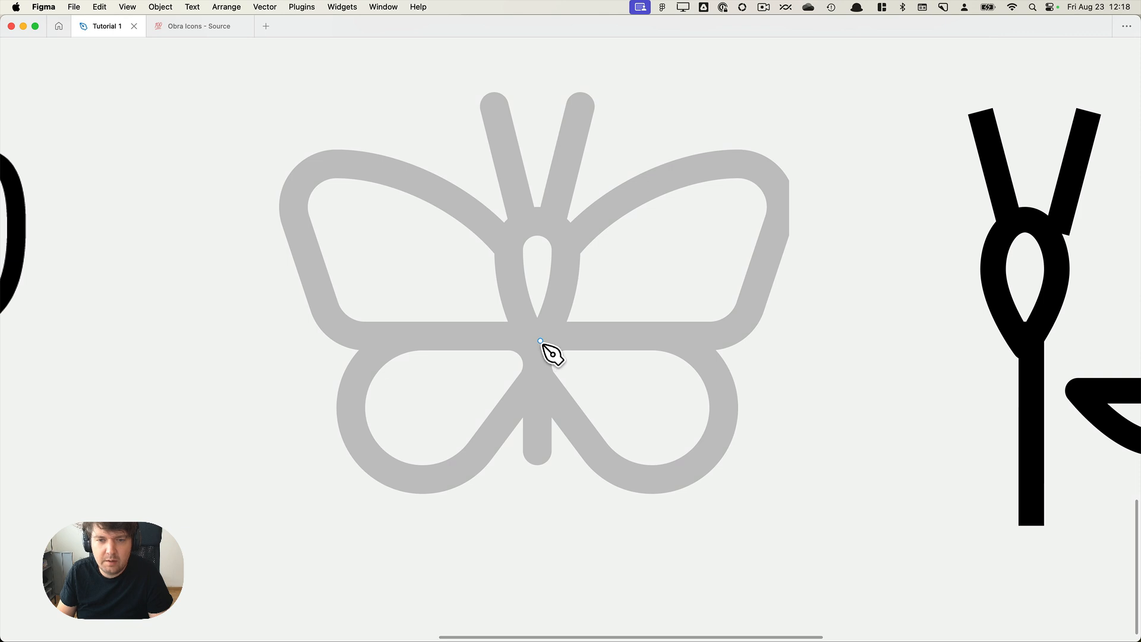
left_click(675, 342)
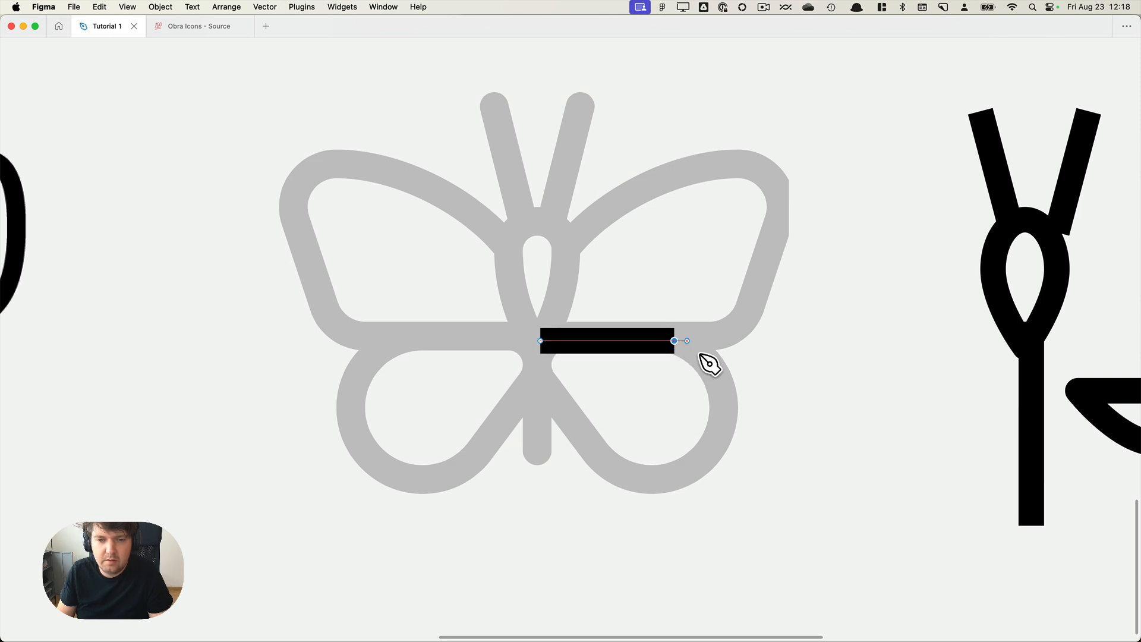
mouse_move(725, 423)
left_mouse_down()
mouse_move(719, 462)
mouse_move(698, 489)
mouse_move(706, 494)
mouse_move(625, 475)
left_mouse_up()
left_click_drag(579, 436, 570, 410)
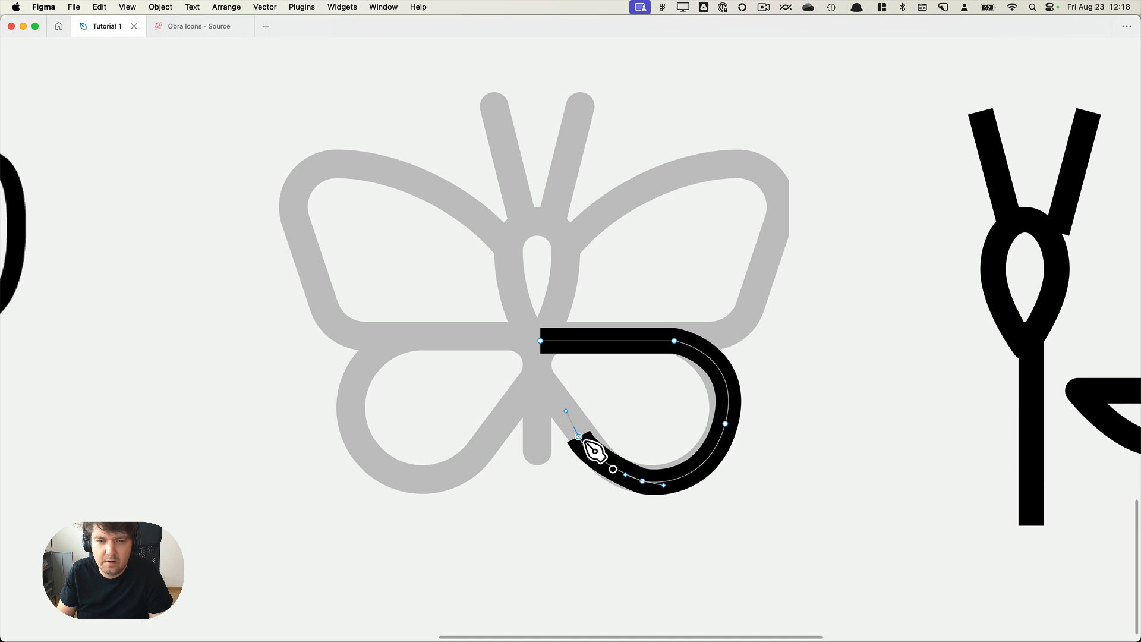
left_click(540, 391)
scroll(541, 368, "right", 1)
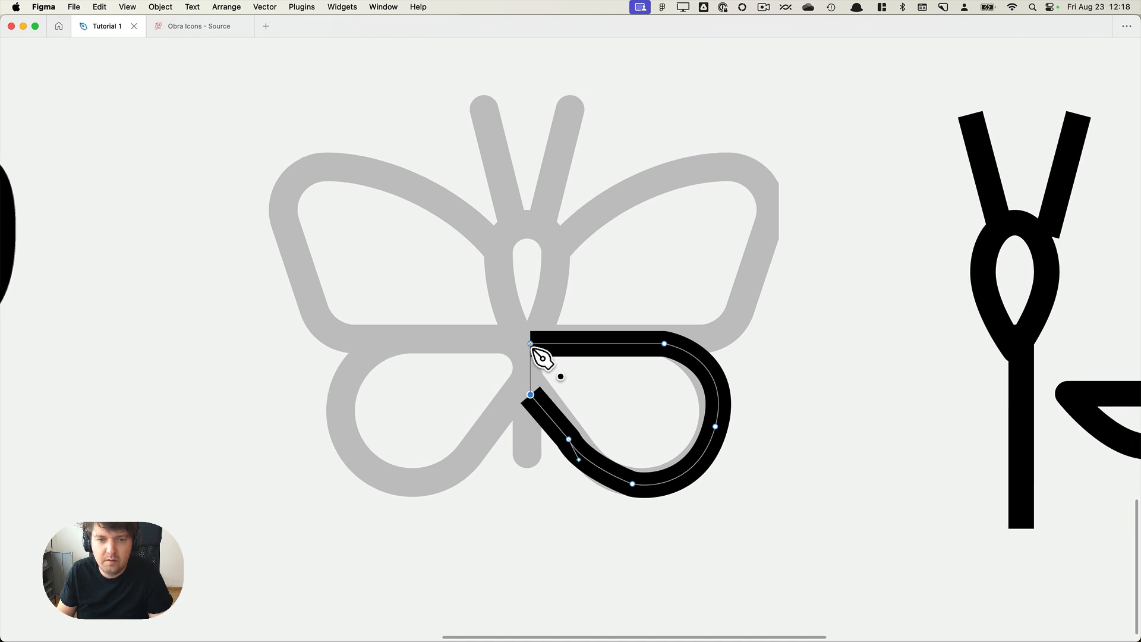
left_click(530, 344)
key("Escape")
Cut the traced wing and paste it into the open space between the faded butterfly and the body.
mouse_move(717, 406)
left_mouse_down()
mouse_move(860, 431)
mouse_move(714, 425)
left_mouse_up()
key("super+z")
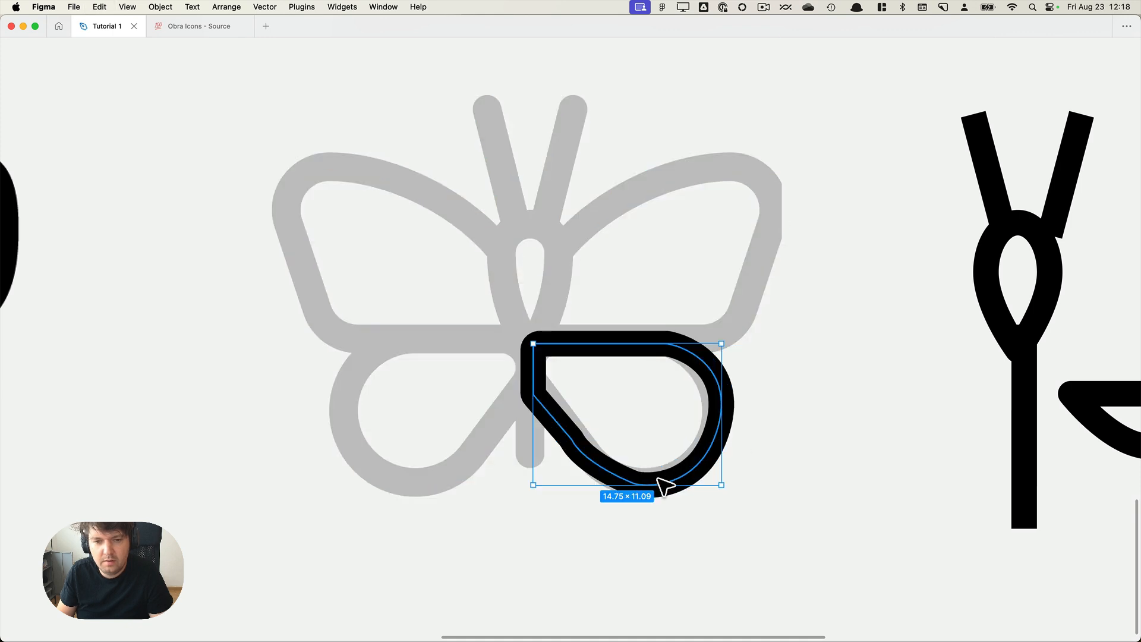
key("Delete")
key("super+v")
left_click_drag(1036, 535, 684, 425)
left_click_drag(572, 360, 523, 412)
Try moving the kinked point on the wing's lower diagonal edge, and undo the move.
scroll(529, 419, "up", 3)
key("Return")
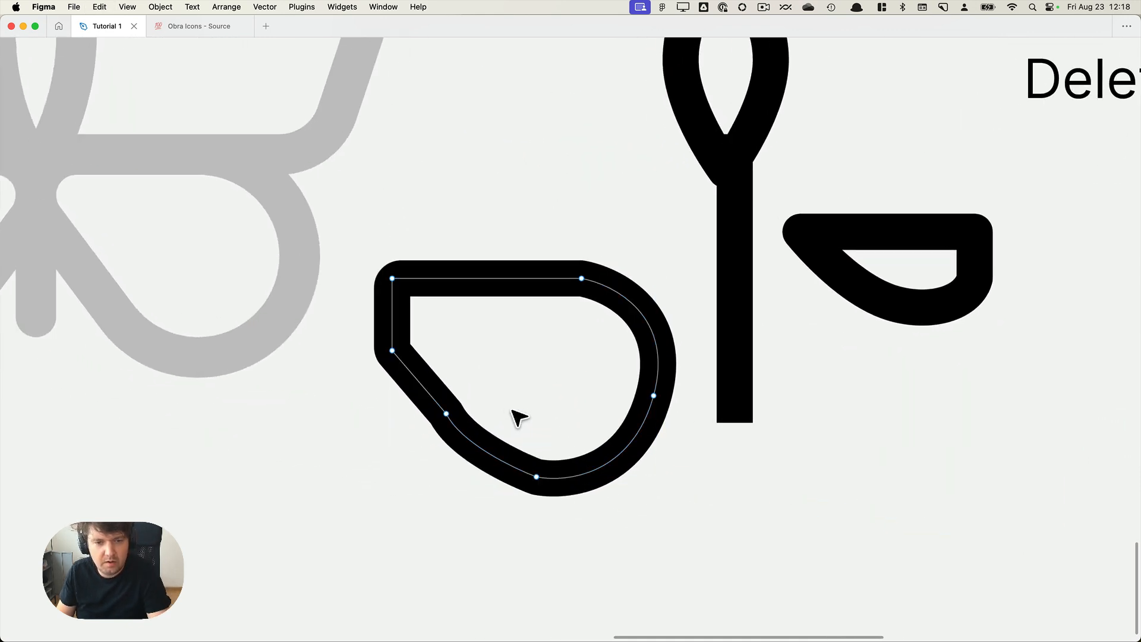
left_click(446, 413)
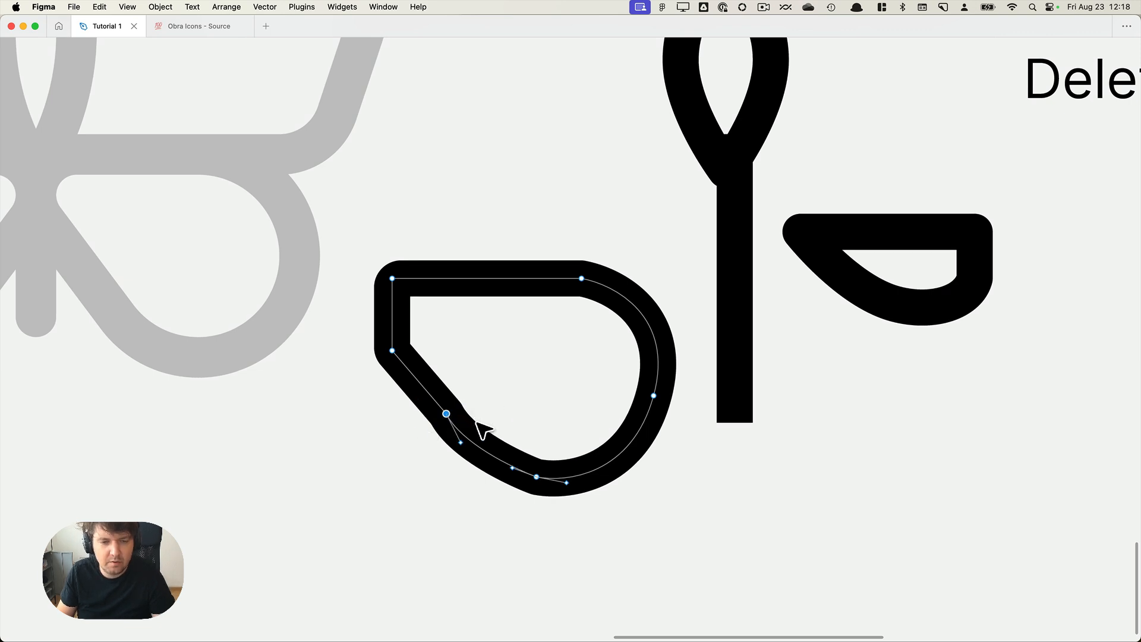
scroll(483, 428, "up", 2)
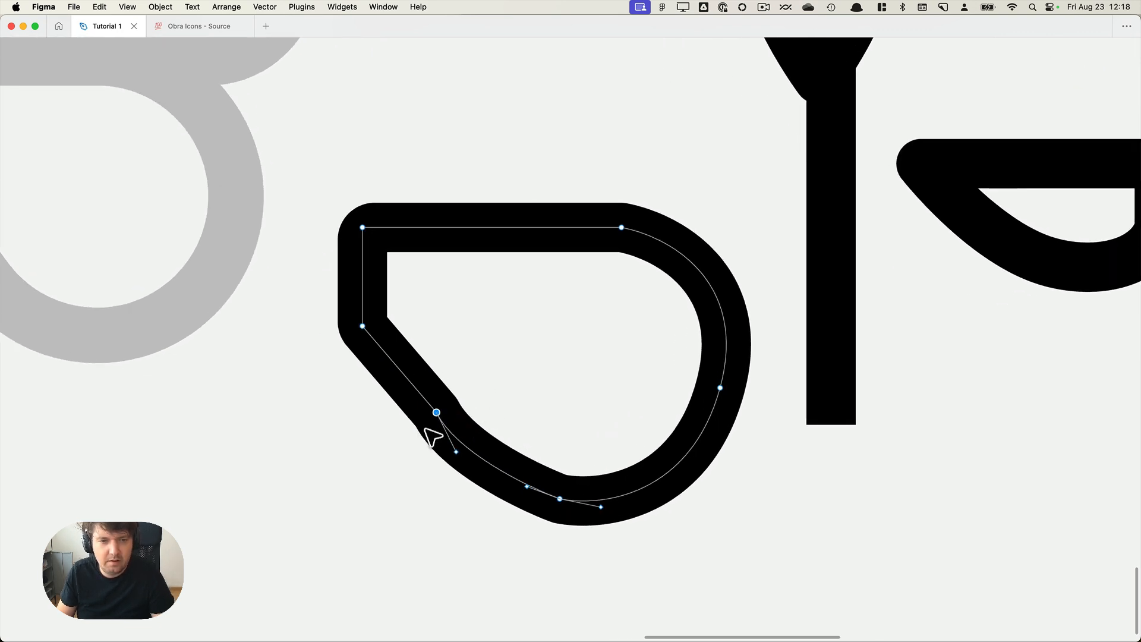
left_click_drag(436, 412, 424, 447)
key("super+z")
scroll(550, 417, "down", 3)
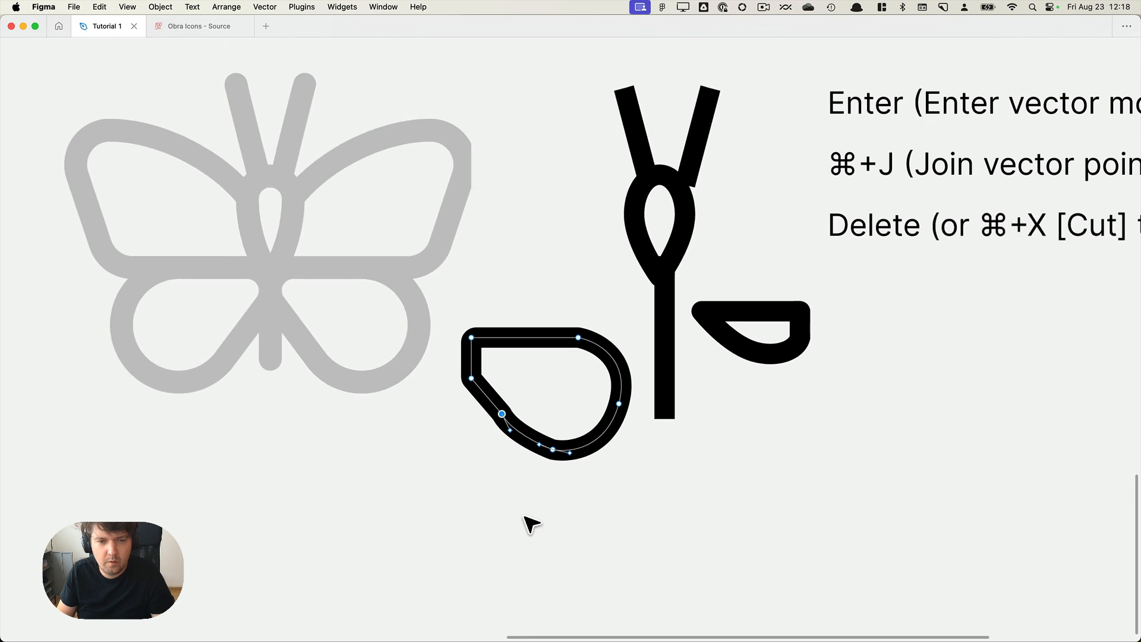
Duplicate the "Delete" label below the traced wing and change the copy's text to "“Heal”".
key("Escape")
left_click_drag(897, 234, 677, 493)
type("Heal")
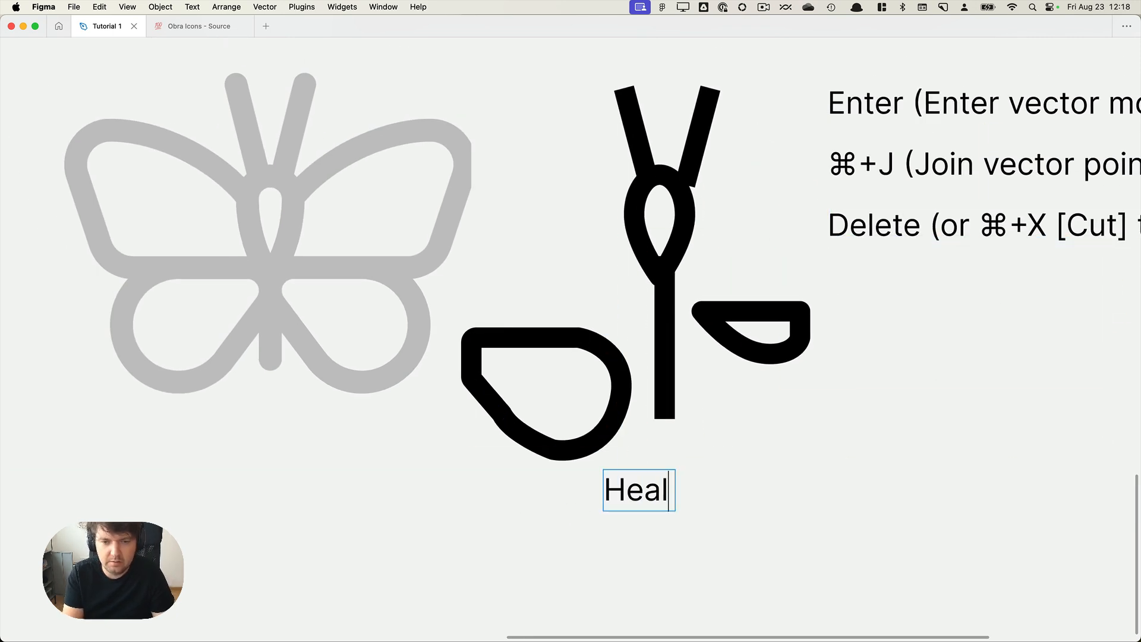
key("super+Left")
type("“")
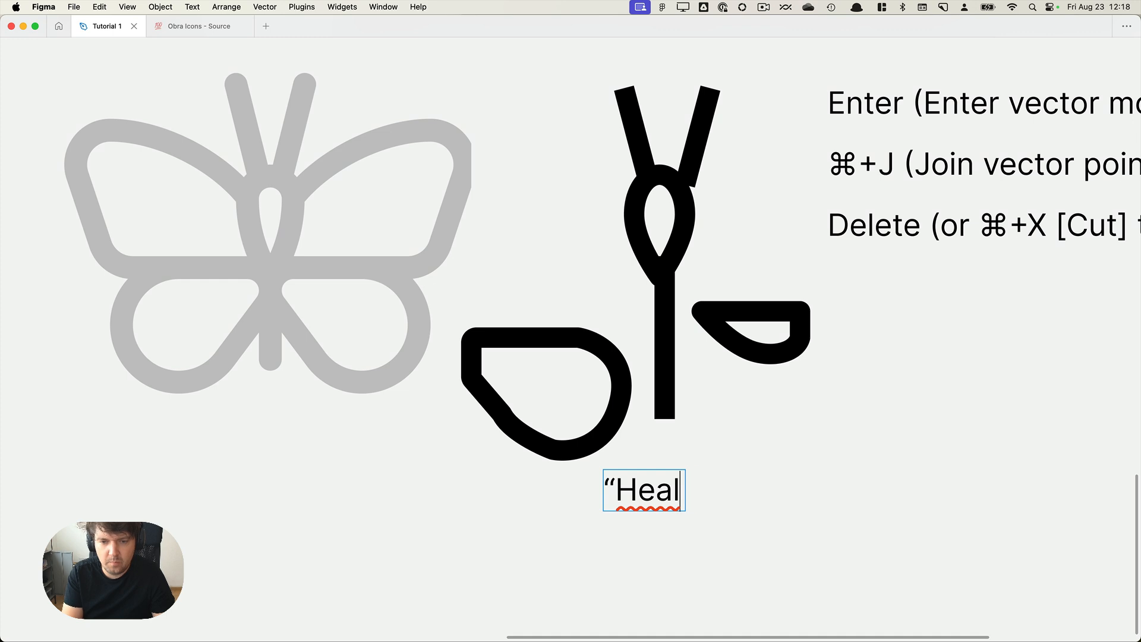
key("Escape")
Delete and heal the kinked point on the wing's lower diagonal edge, keeping the outline closed with a smooth curve.
left_click(517, 438)
scroll(517, 438, "up", 5)
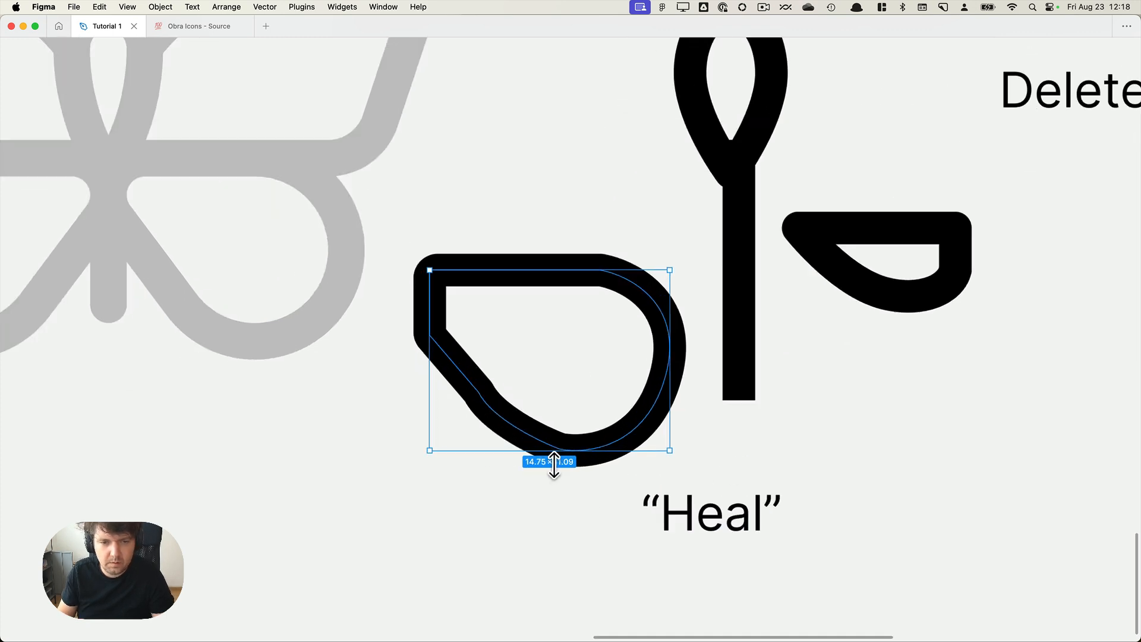
double_click(514, 400)
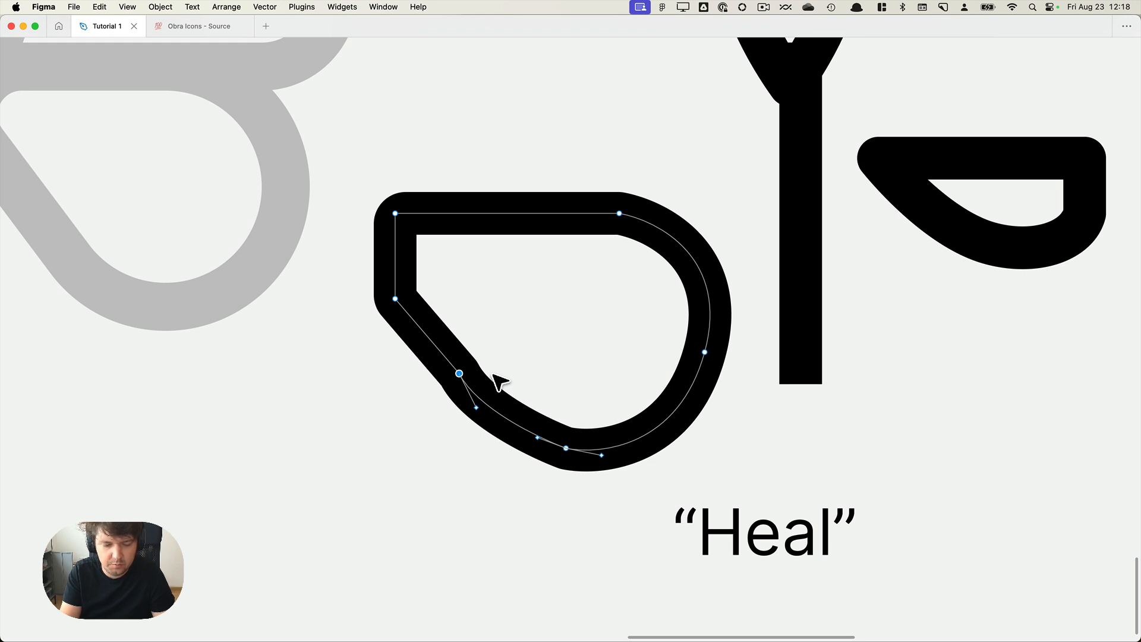
key("BackSpace")
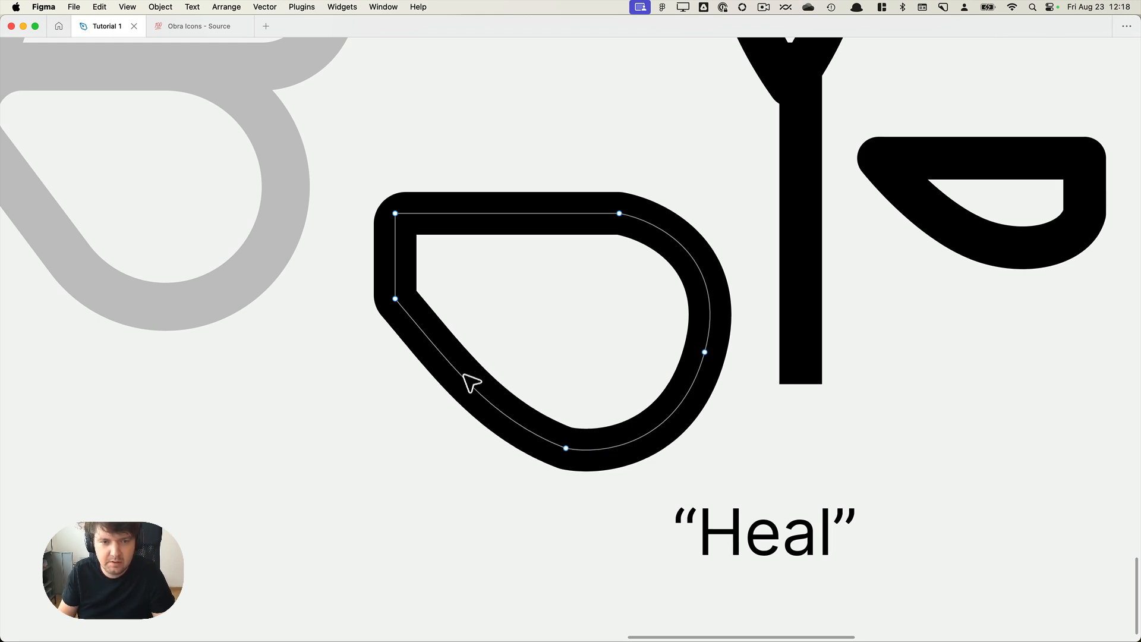
key("Escape")
Move the “Heal” label further left beneath the traced wing and add a matching text beside it reading “Shift+Backspace”.
left_click(797, 535)
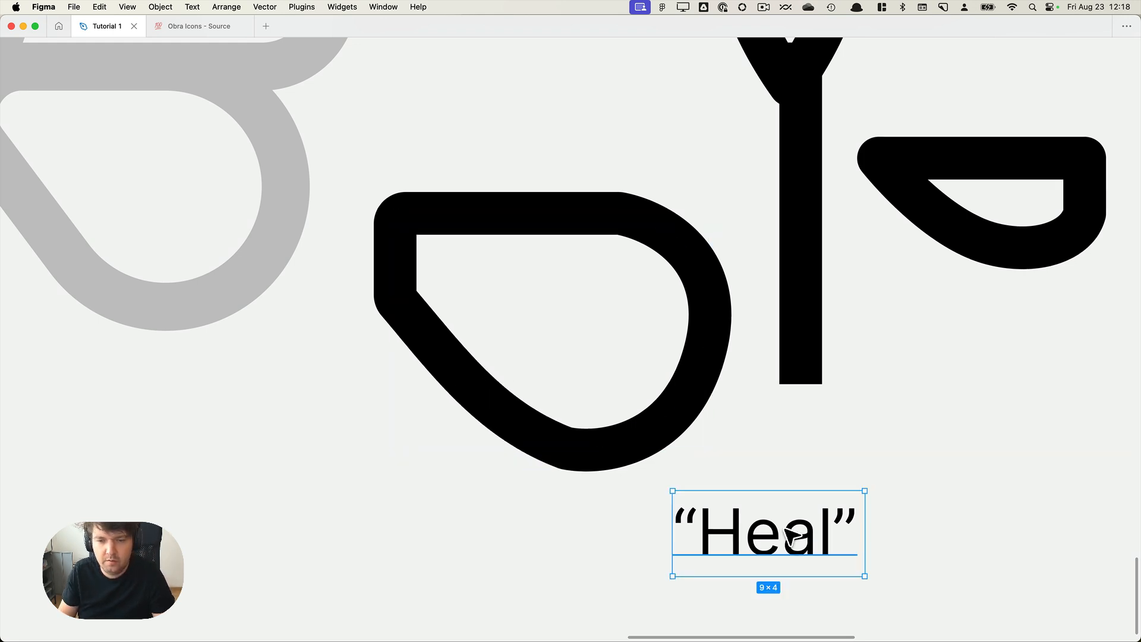
mouse_move(797, 536)
left_mouse_down()
mouse_move(437, 548)
mouse_move(627, 542)
left_mouse_up()
key("Return")
type("Swhof")
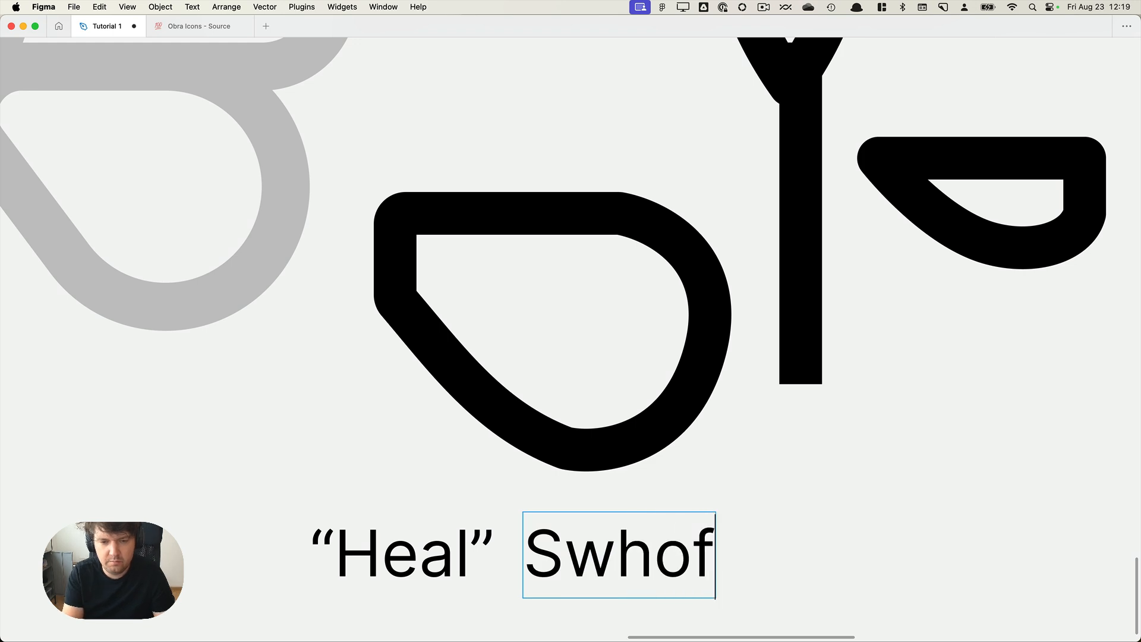
key("BackSpace")
key("BackSpace")
key("BackSpace")
key("BackSpace")
key("BackSpace")
type(",shift+")
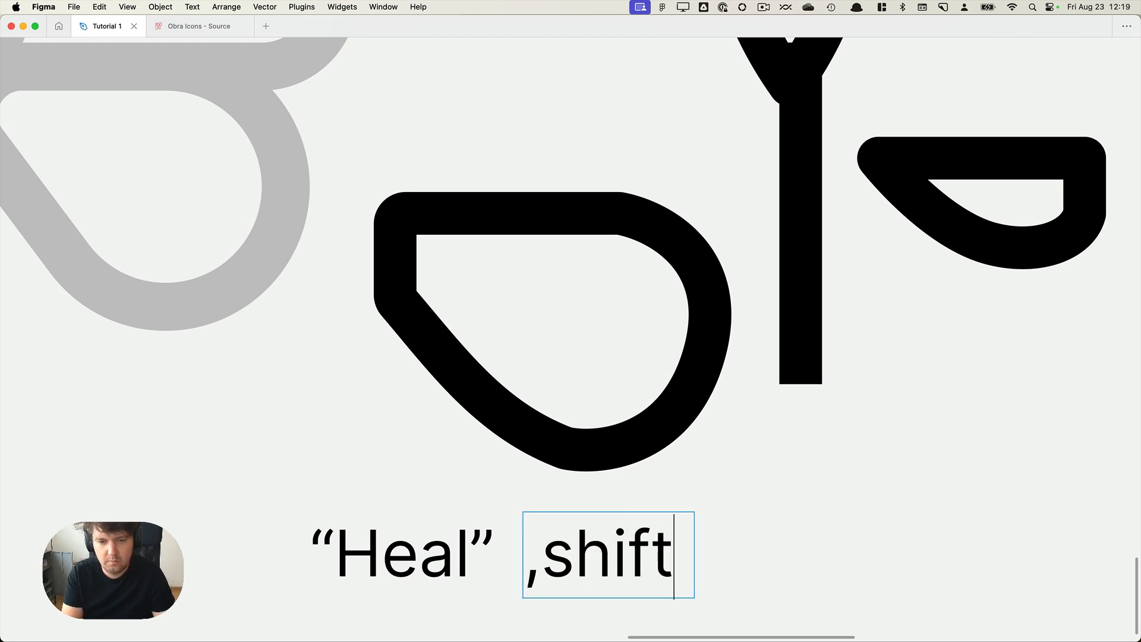
key("shift+Right")
key("shift+Right")
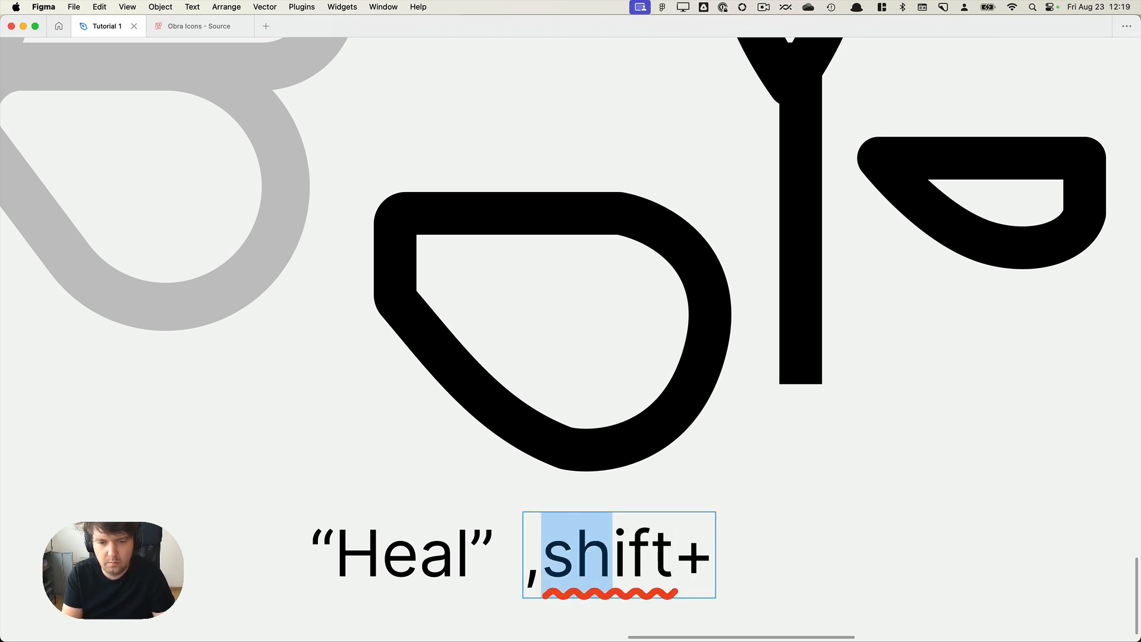
key("shift+Left")
key("BackSpace")
key("BackSpace")
type("S")
key("super+Right")
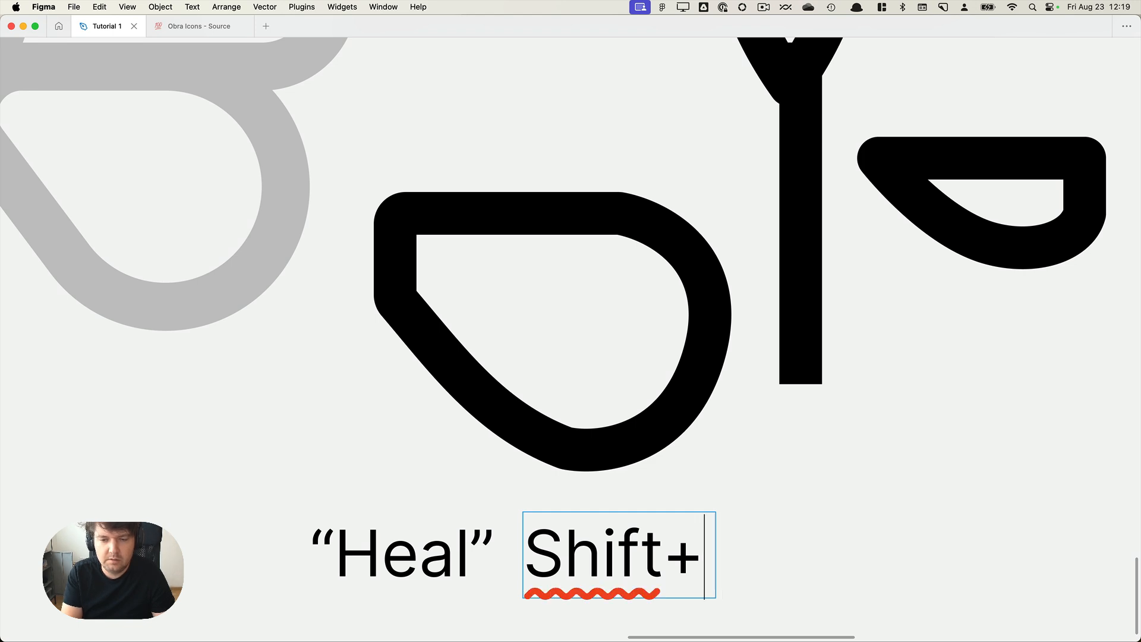
type("Backspace")
left_click(316, 428)
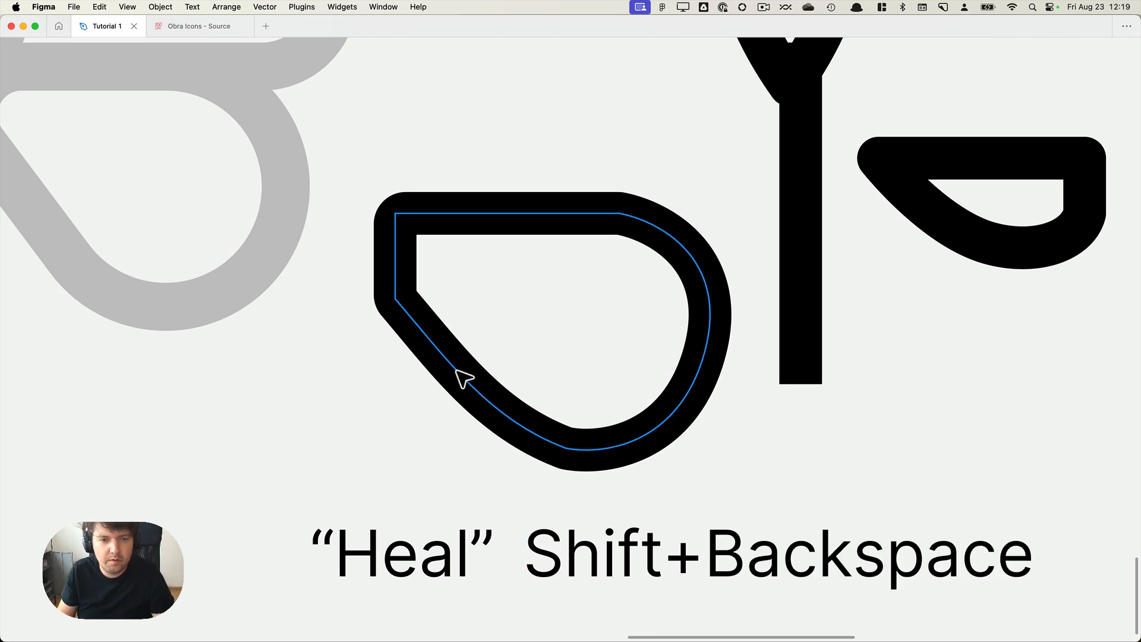
Try deleting and healing the point at the bottom of the traced wing, inspect the neighbouring points' handles, and undo the deletion.
left_click(463, 379)
double_click(474, 387)
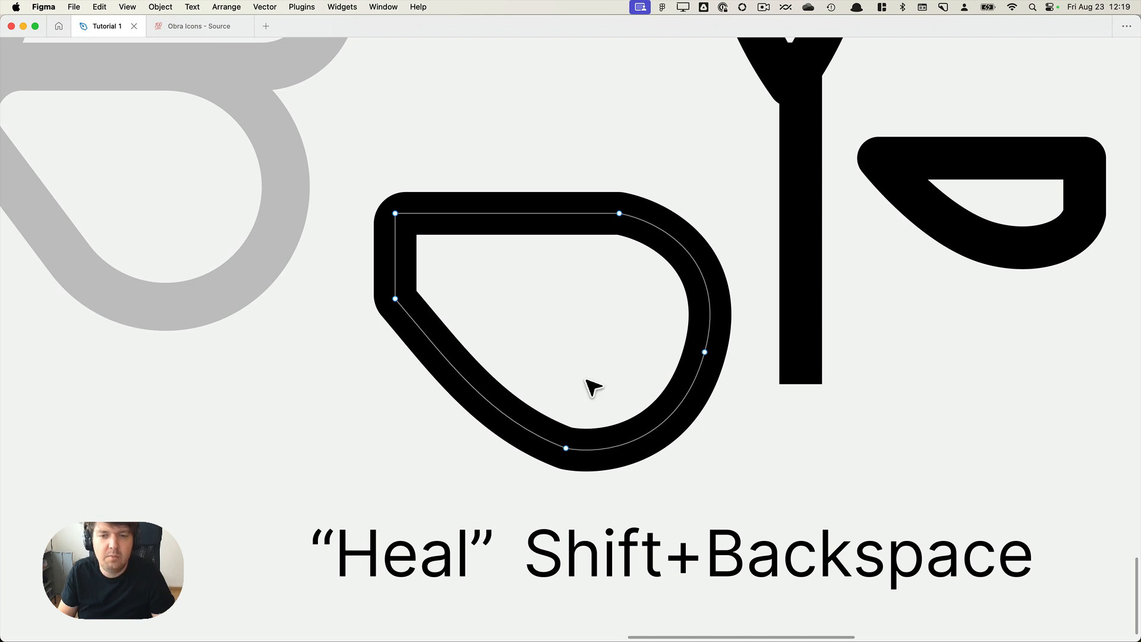
left_click(566, 447)
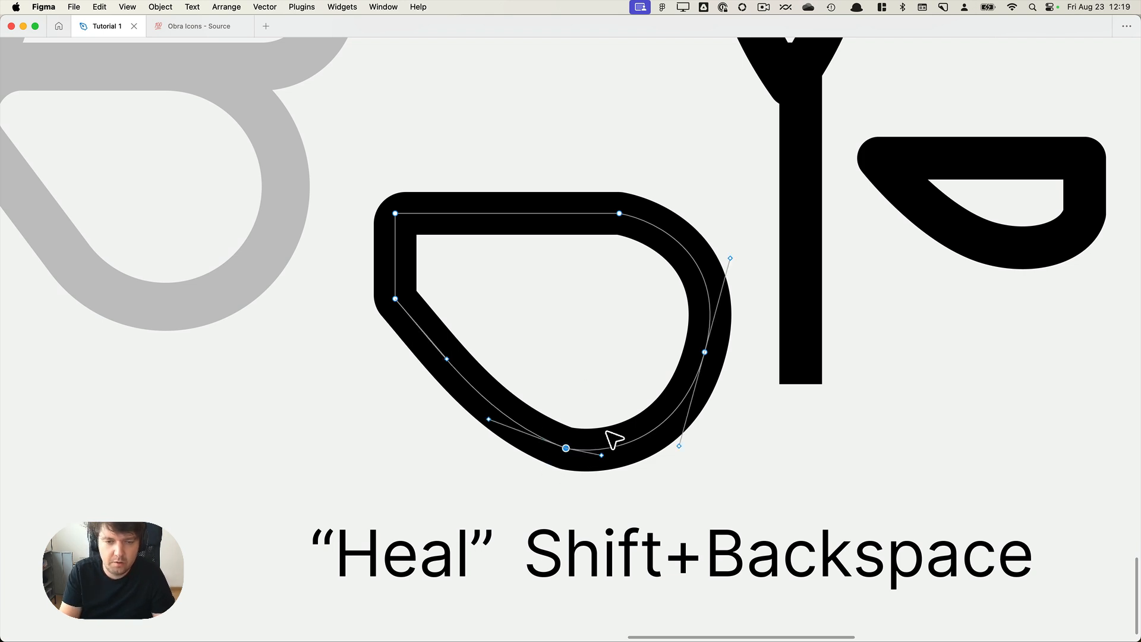
key("shift+BackSpace")
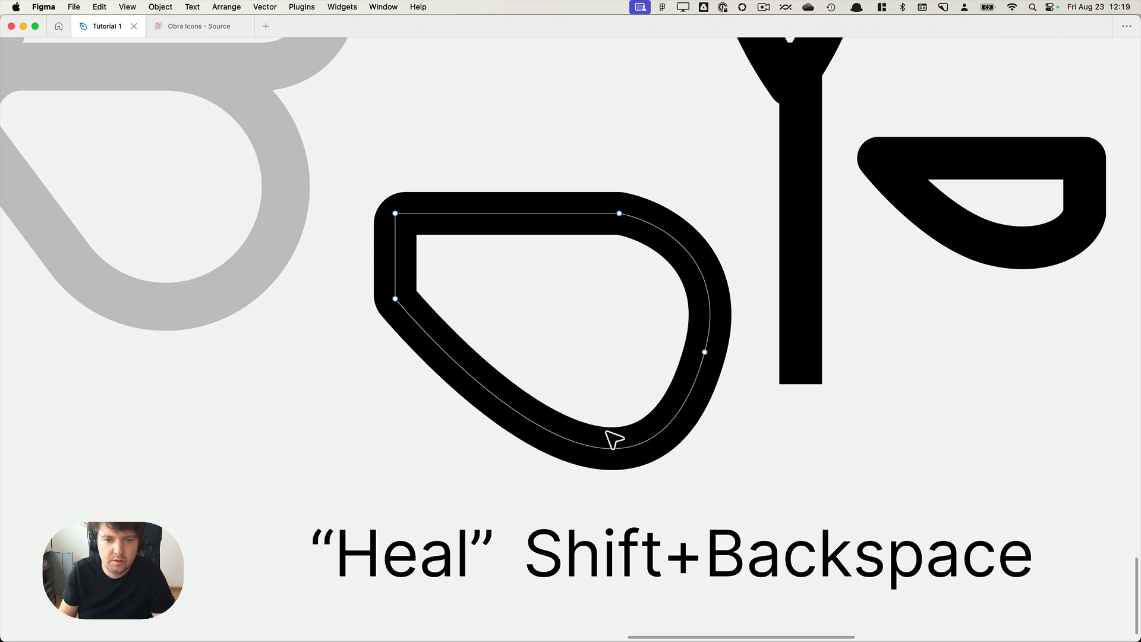
key("super+z")
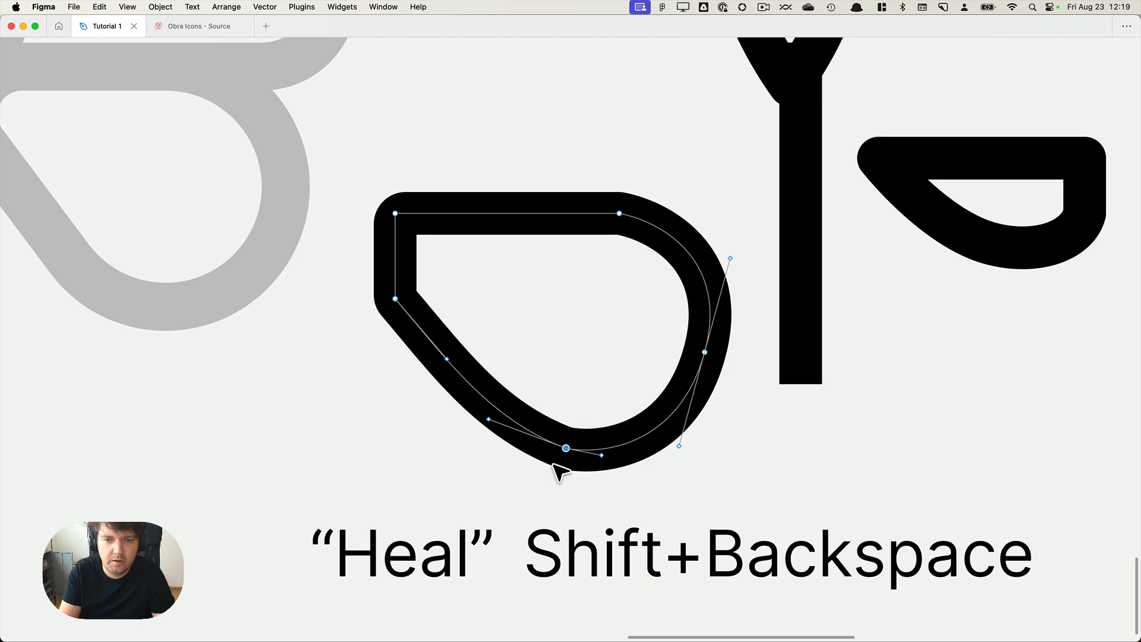
key("shift+BackSpace")
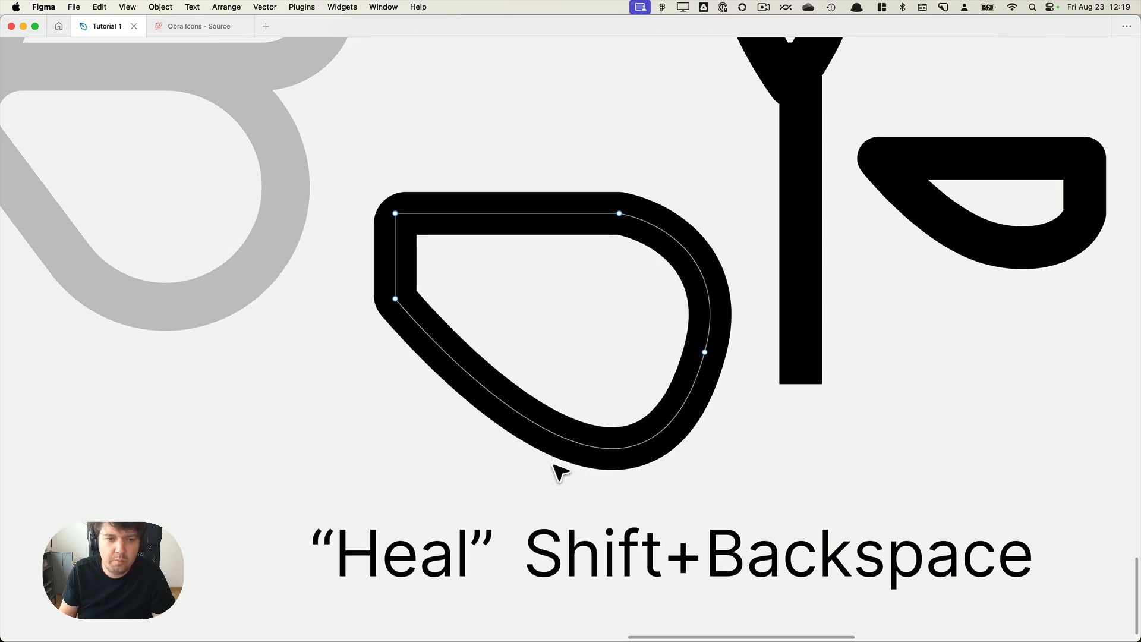
left_click(395, 298)
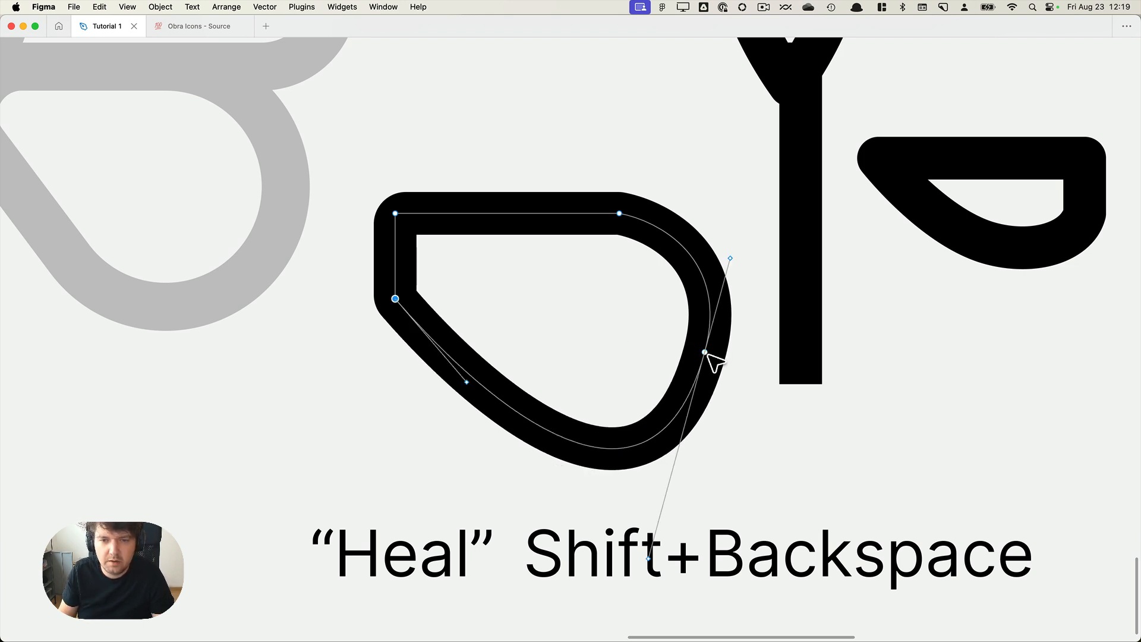
left_click(396, 299)
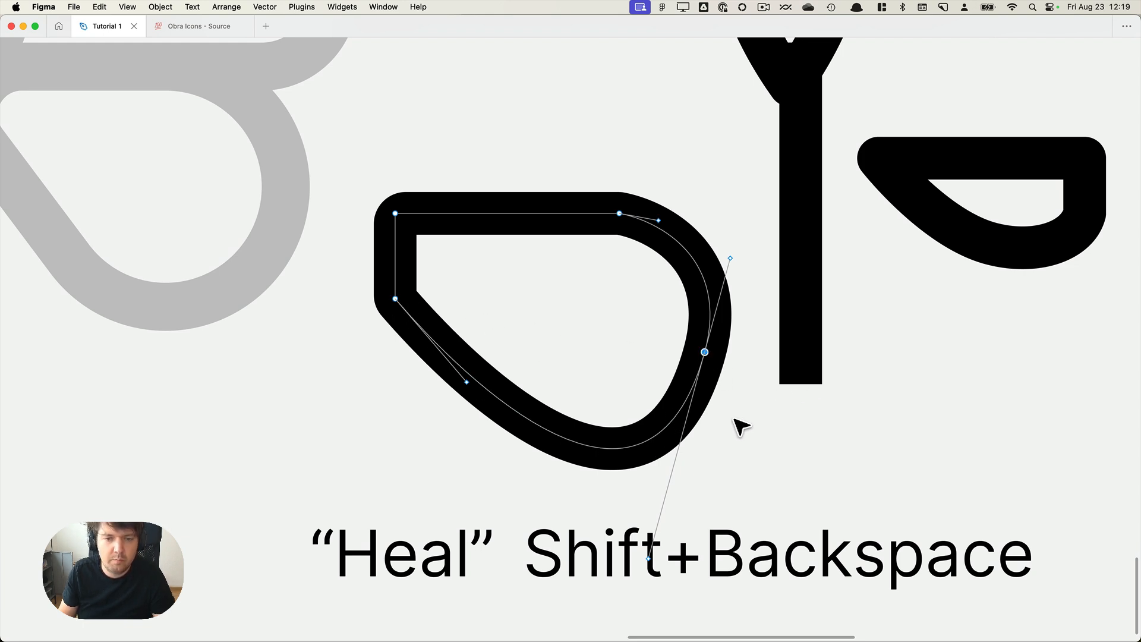
key("super+z")
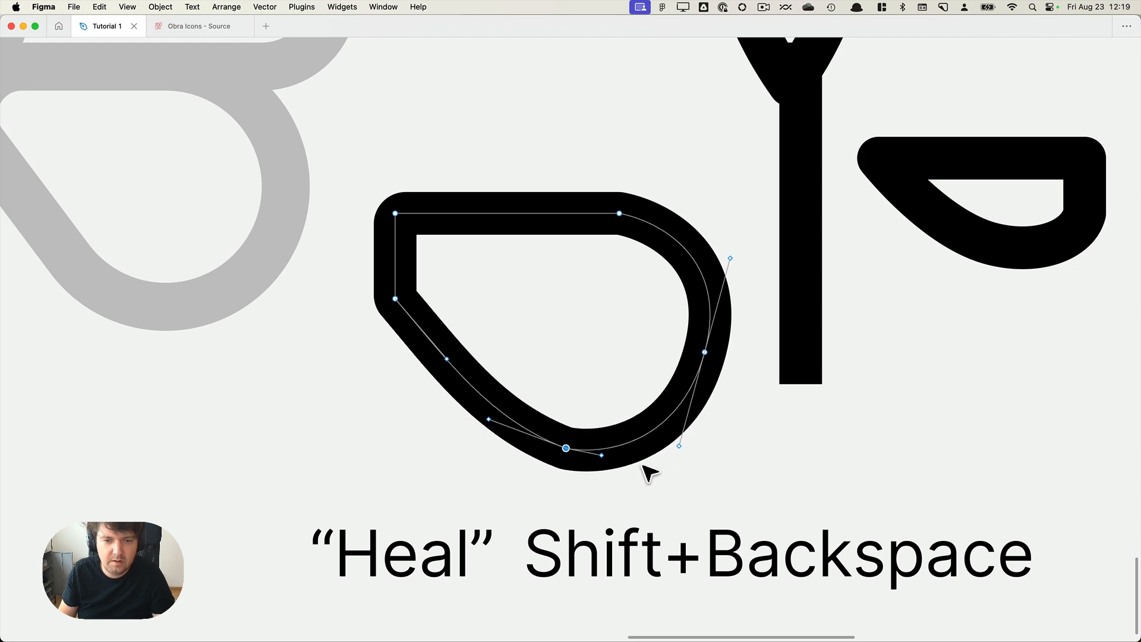
key("Escape")
key("Escape")
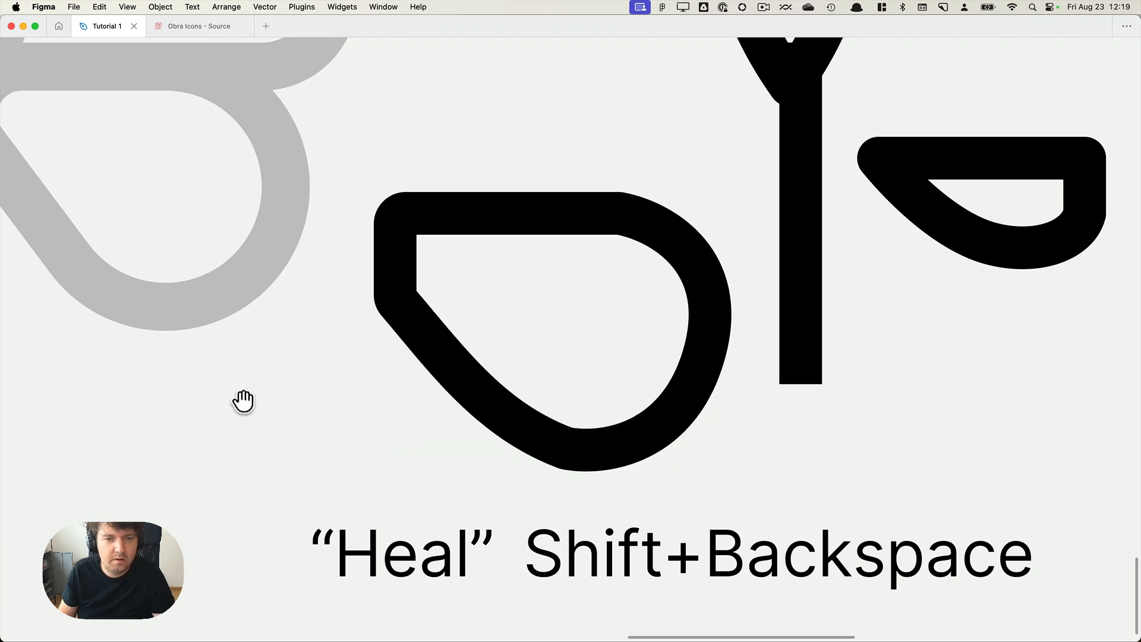
Draw a circle over the faded butterfly's lower right wing and enlarge it to 12 × 12.
left_click_drag(244, 402, 652, 528)
scroll(482, 380, "up", 5)
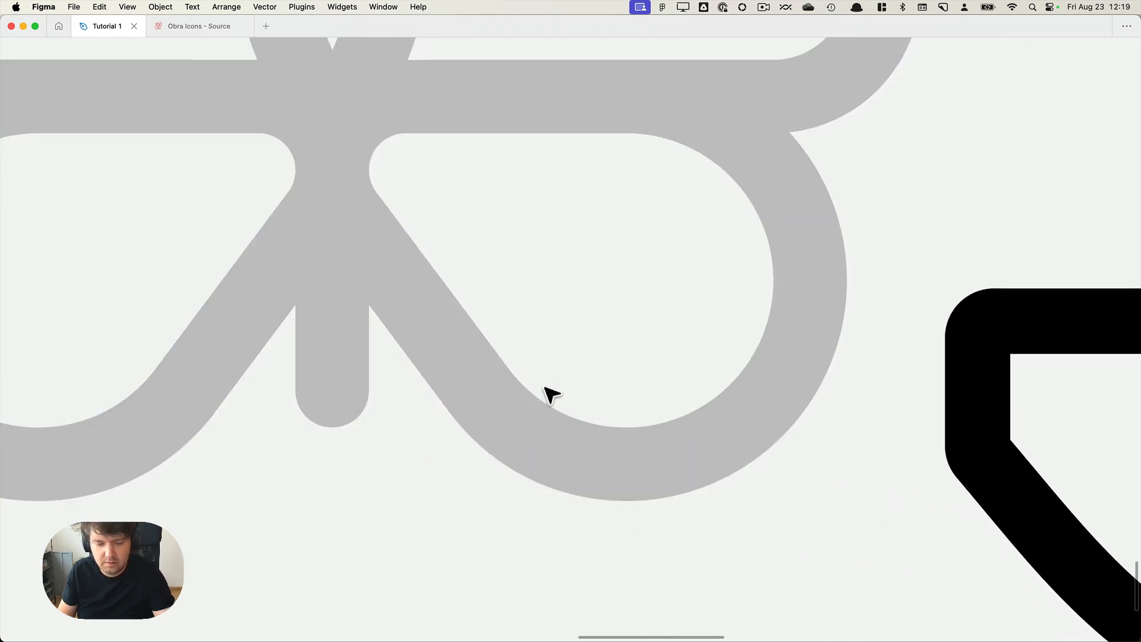
key("o")
left_click_drag(488, 420, 812, 217)
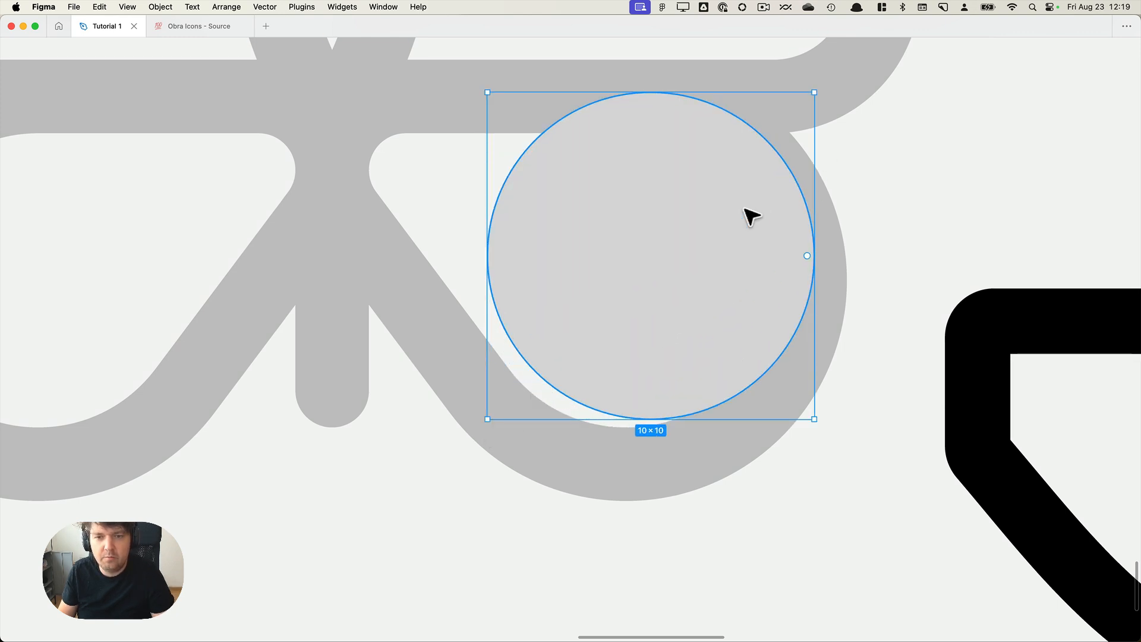
mouse_move(744, 208)
left_mouse_down()
mouse_move(689, 279)
mouse_move(701, 275)
left_mouse_up()
left_click(707, 282)
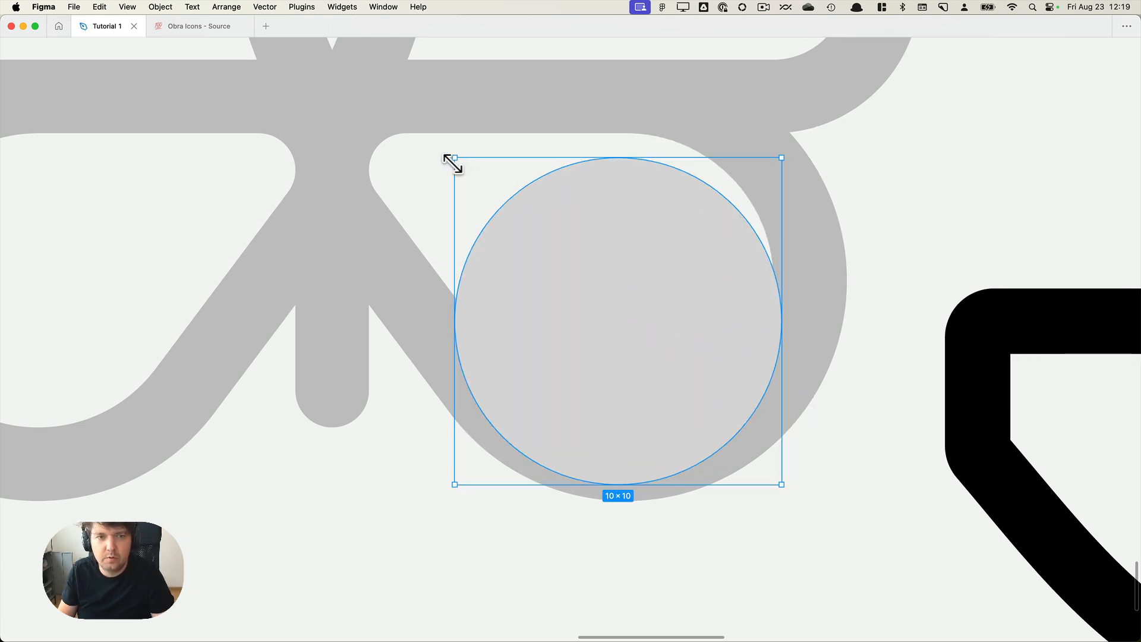
left_click_drag(452, 161, 394, 121)
left_click_drag(586, 221, 644, 228)
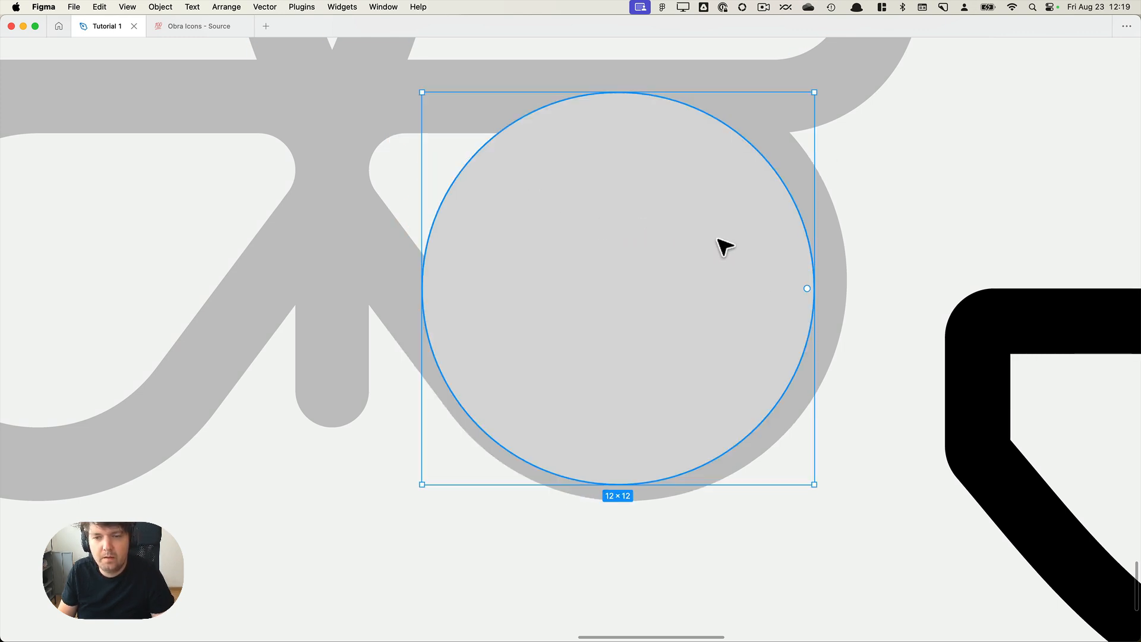
Swap the traced wing and the circle, placing the circle in the open space between the faded butterfly and the body.
scroll(774, 278, "down", 5)
left_click(867, 268)
left_click_drag(883, 272, 468, 282)
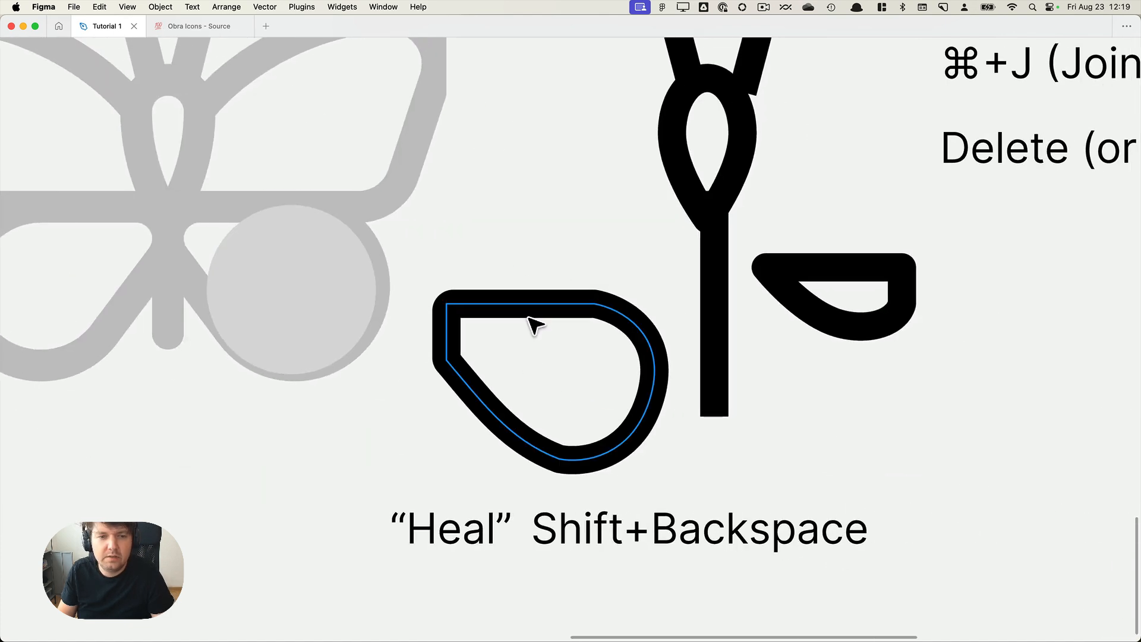
mouse_move(515, 311)
left_mouse_down()
mouse_move(518, 282)
mouse_move(510, 304)
mouse_move(348, 366)
mouse_move(259, 318)
mouse_move(195, 443)
mouse_move(346, 343)
mouse_move(282, 309)
mouse_move(517, 321)
left_mouse_up()
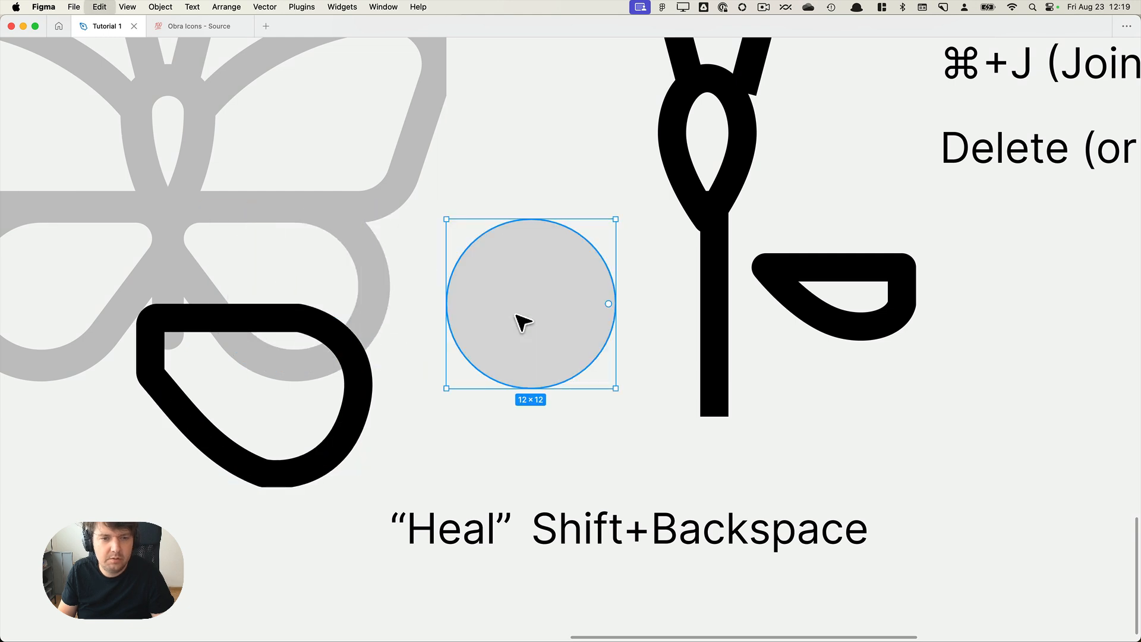
Copy the traced wing's stroke properties and paste them onto the circle.
left_click(365, 350)
key("super+alt+c")
left_click(603, 310)
key("super+alt+v")
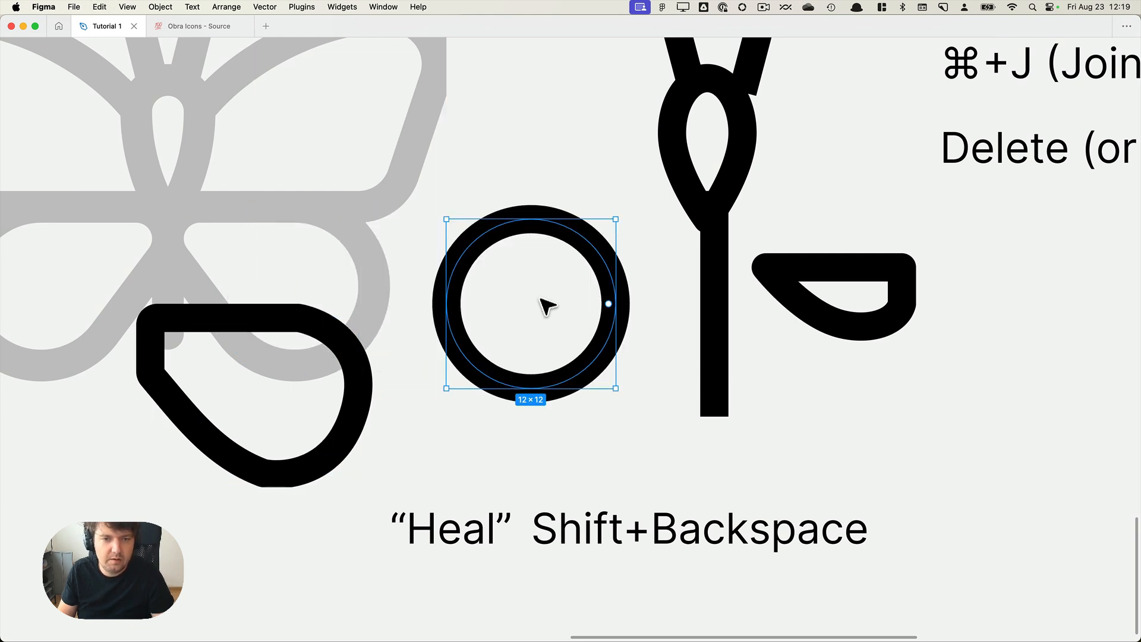
Place the outlined circle over the faded butterfly's lower right wing and move the traced wing back beside the black body.
left_click_drag(547, 306, 309, 298)
scroll(415, 369, "left", 10)
scroll(416, 368, "up", 2)
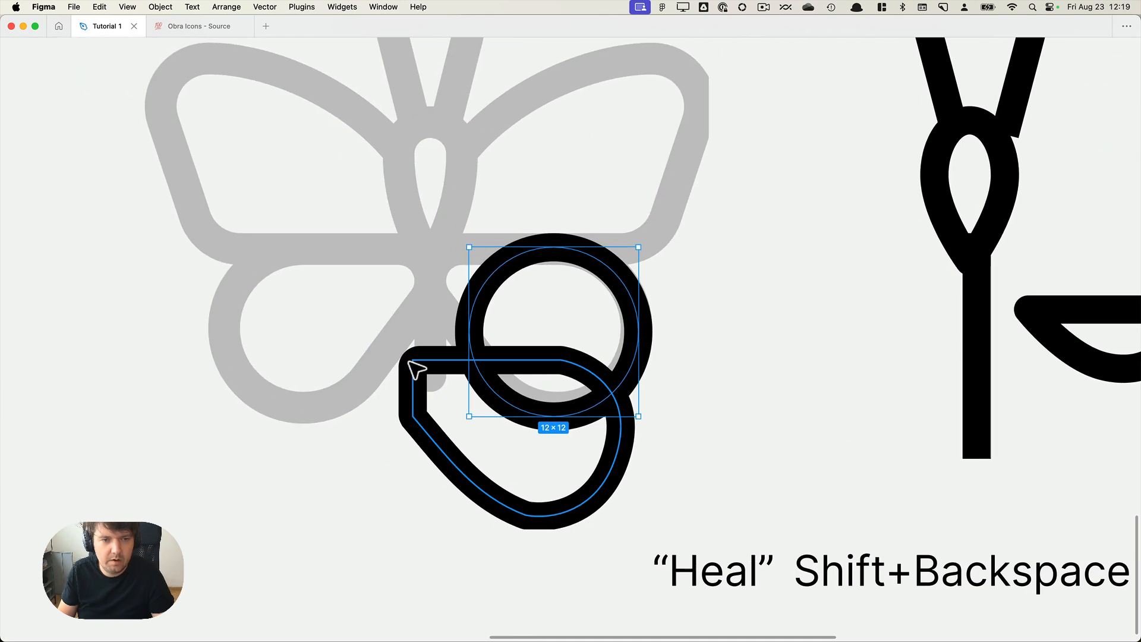
left_click_drag(416, 368, 780, 307)
left_click(538, 268)
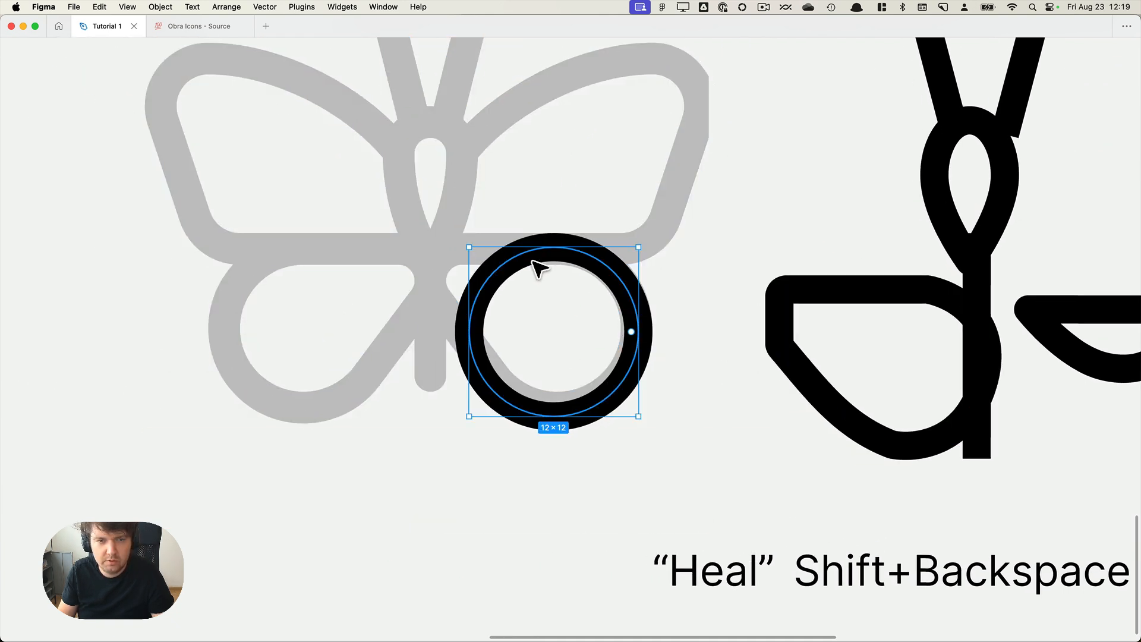
Add a point with the Pen tool to the upper-left arc of the circle's outline, without leaving an extra segment.
scroll(538, 268, "up", 3)
double_click(527, 264)
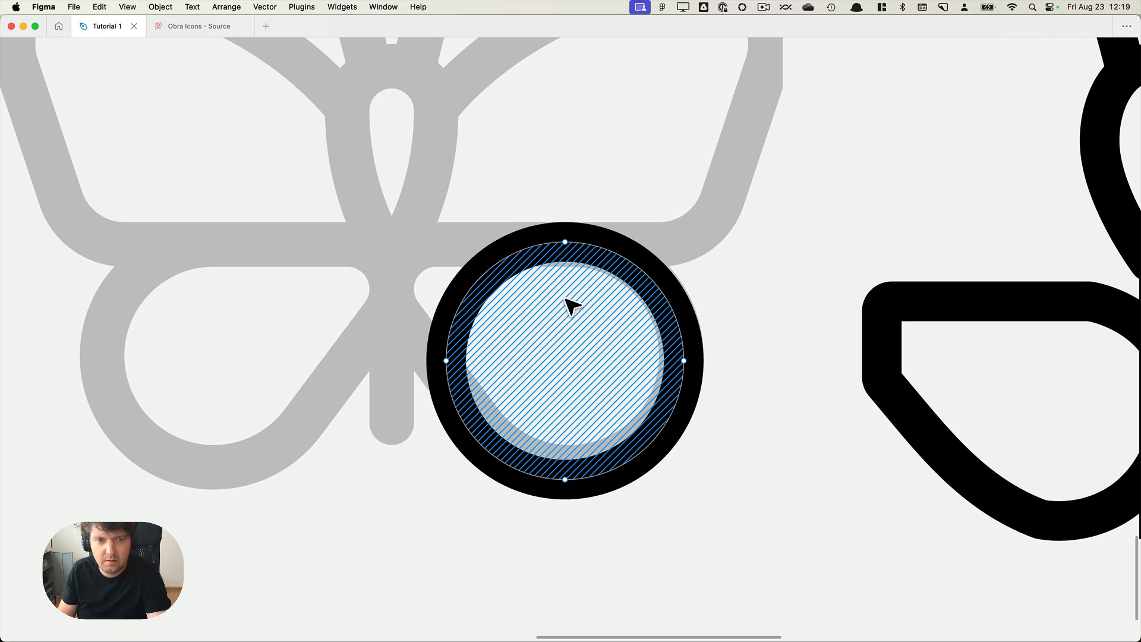
key("p")
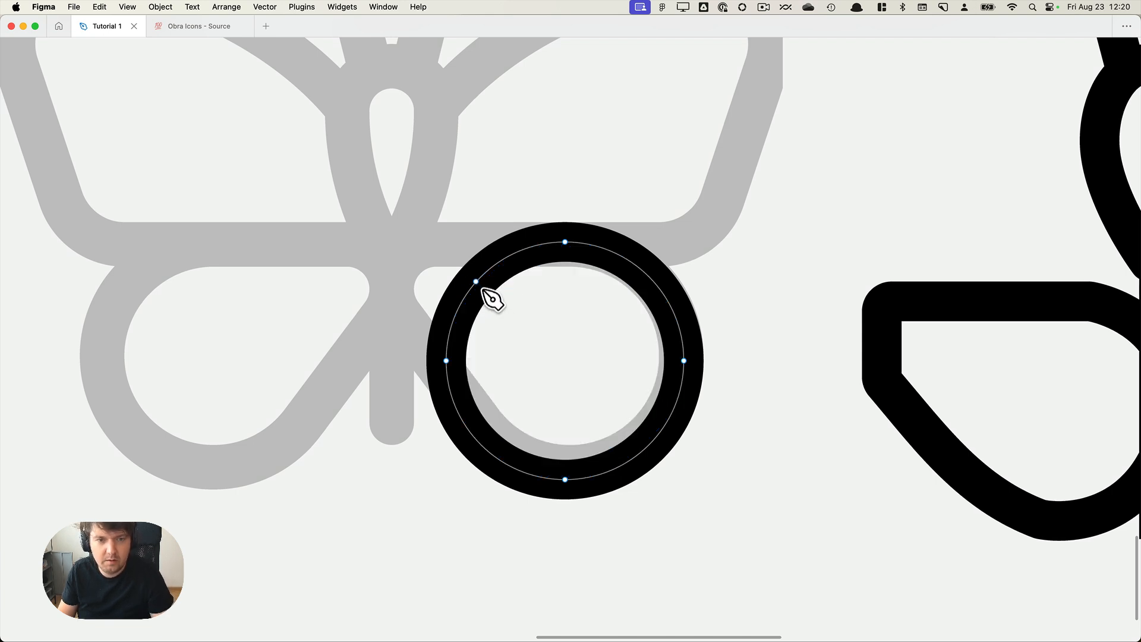
left_click_drag(482, 287, 513, 297)
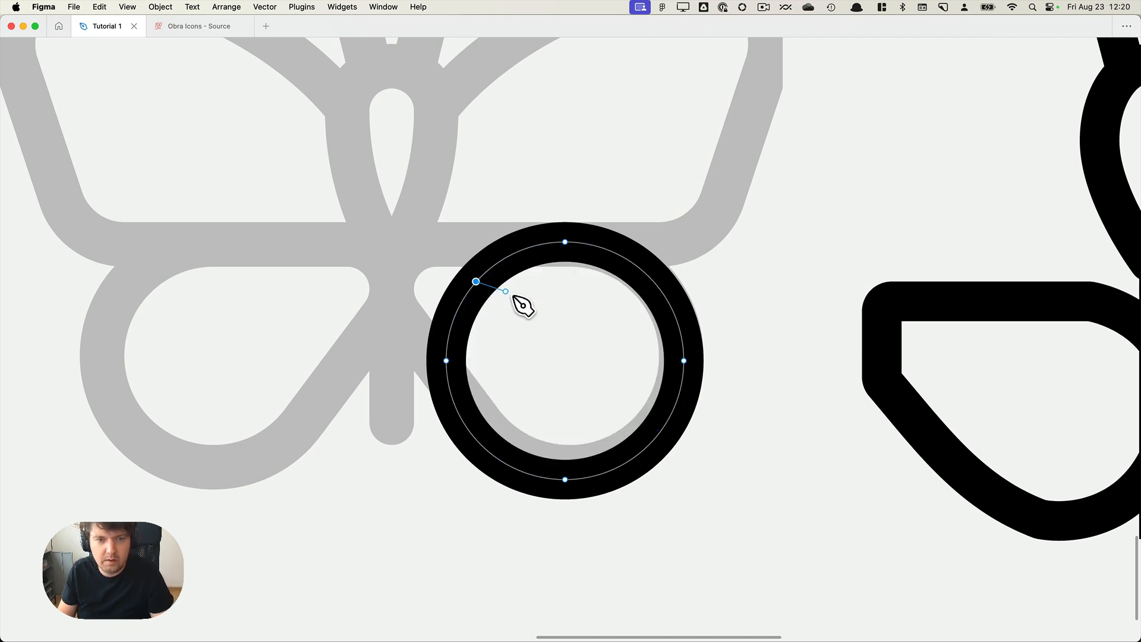
left_click(477, 282)
key("Escape")
scroll(473, 265, "left", 1)
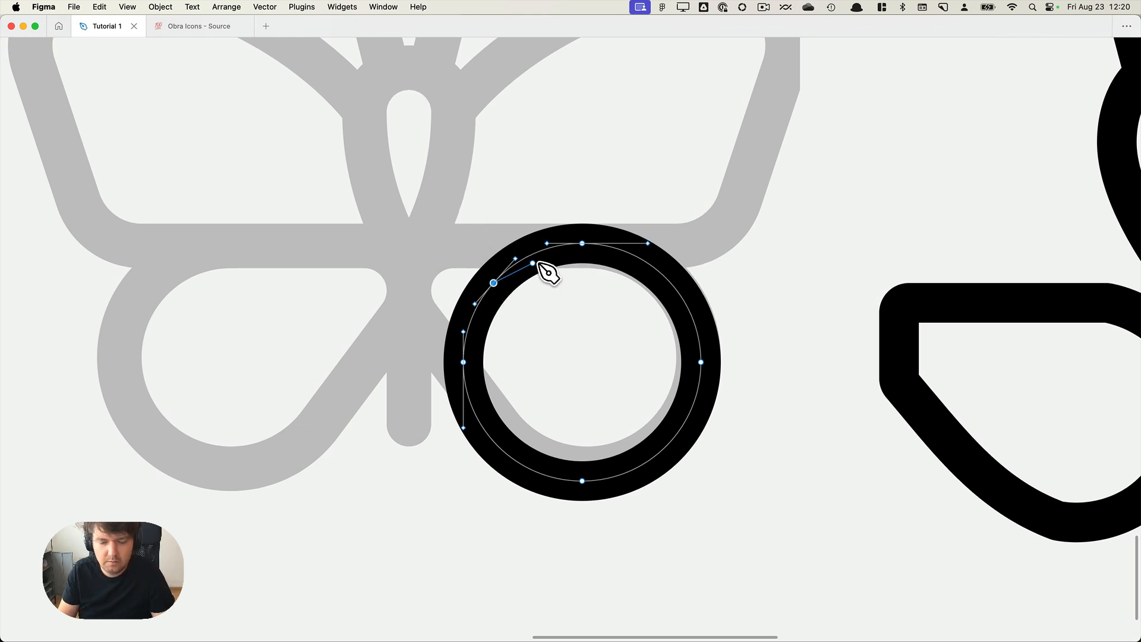
left_click(533, 263)
key("Escape")
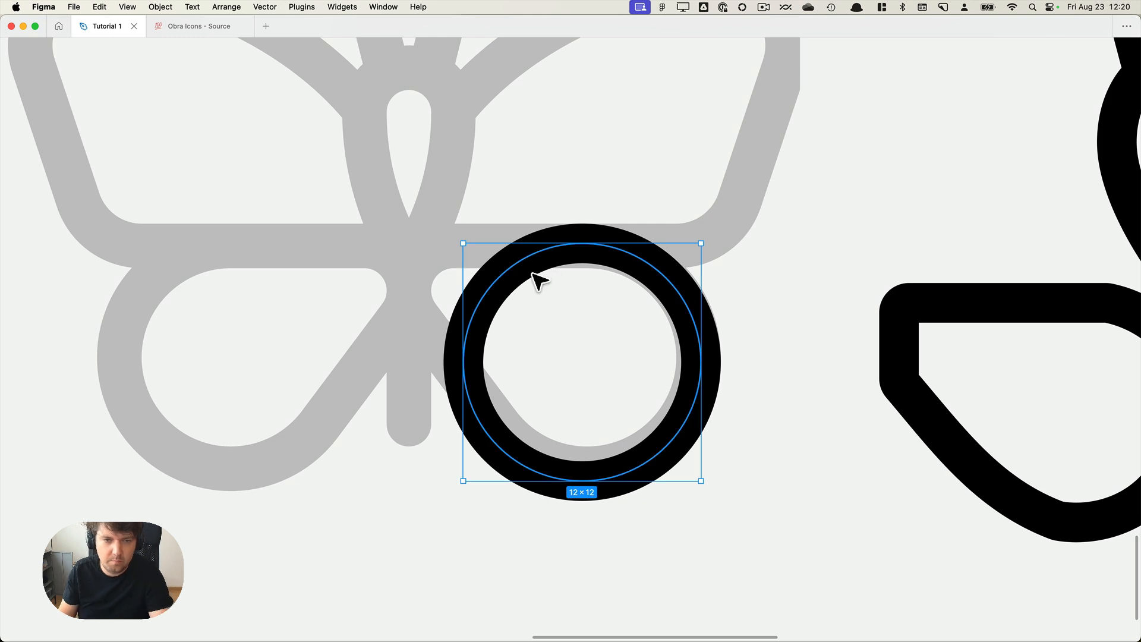
Reshape the circle into a teardrop by pulling the added point towards the butterfly's centre and healing away its top and left points.
double_click(533, 275)
left_click_drag(501, 286, 437, 235)
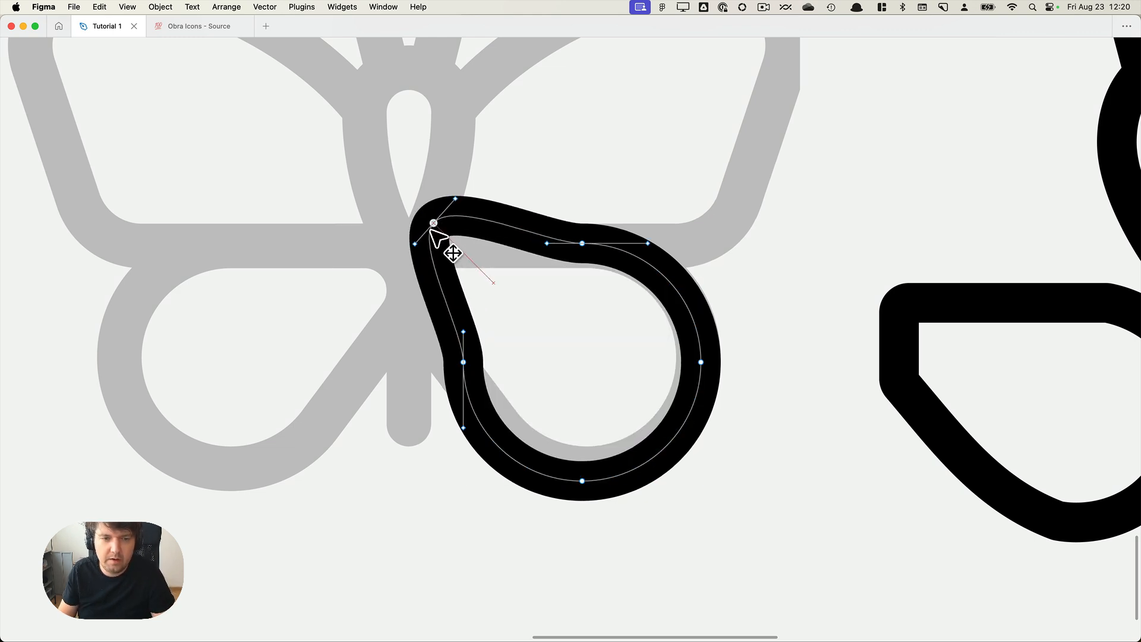
left_click(582, 243)
key("Delete")
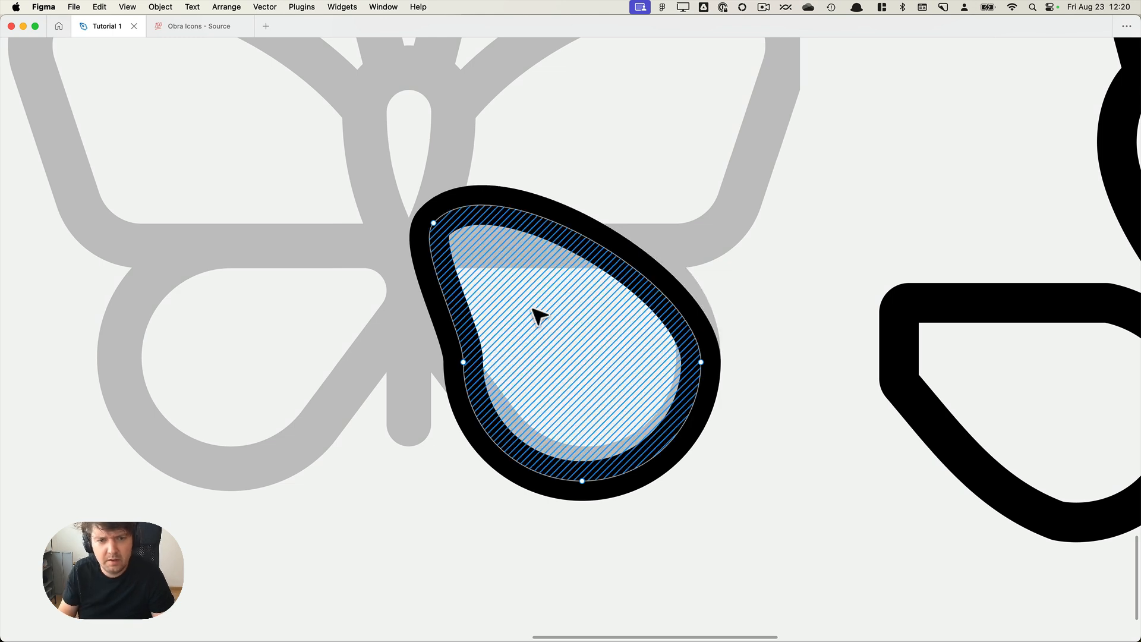
mouse_move(483, 366)
left_mouse_down()
mouse_move(443, 377)
mouse_move(467, 369)
left_mouse_up()
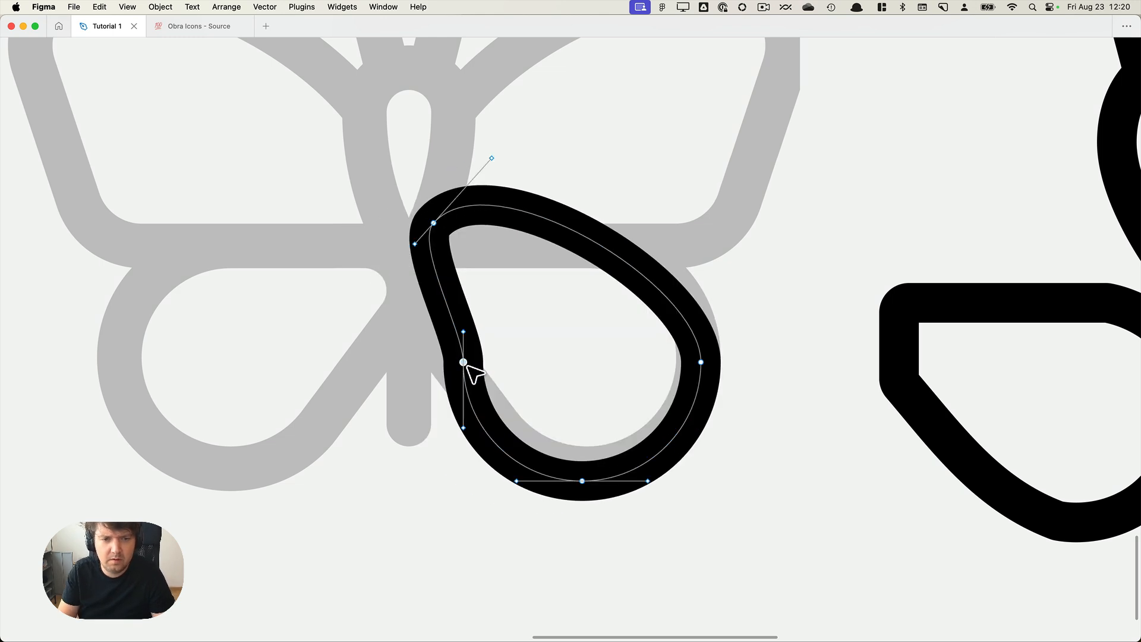
key("Escape")
key("Escape")
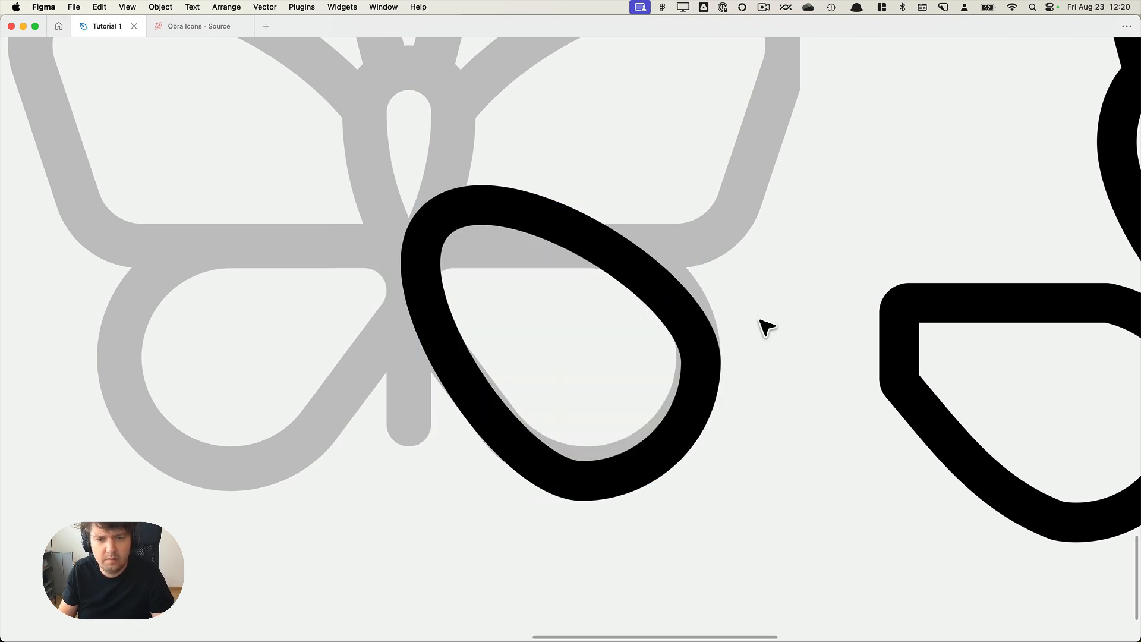
Duplicate the teardrop, keeping one copy above the black body and placing the other over the faded butterfly's lower right wing.
scroll(764, 326, "down", 5)
left_click_drag(775, 341, 667, 438)
left_click_drag(865, 118, 854, 116)
left_click(895, 144)
left_click_drag(759, 155, 572, 502)
scroll(591, 471, "up", 3)
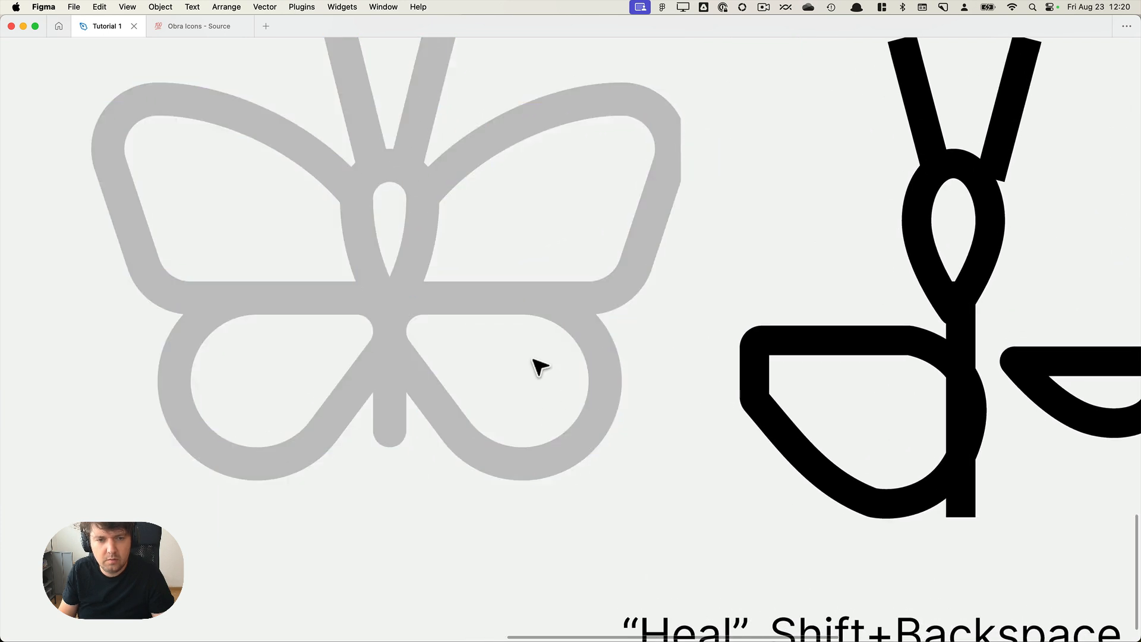
left_click_drag(580, 361, 577, 333)
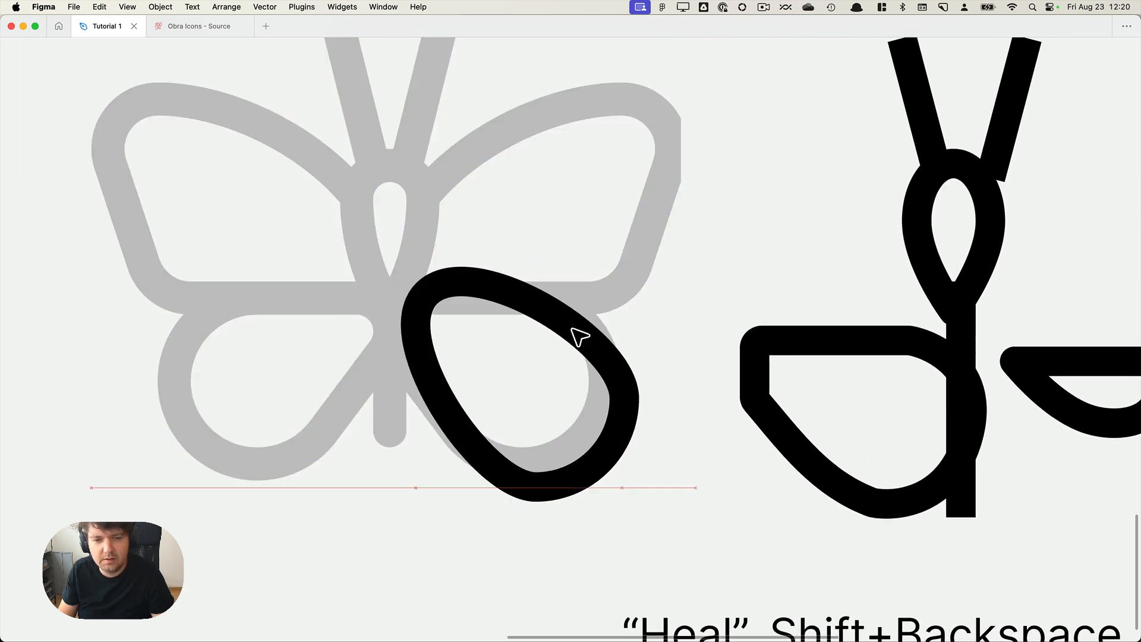
Rotate the teardrop slightly counterclockwise and scale it to 13.28 × 13.07 to fit the faded butterfly's lower right wing.
left_click_drag(640, 288, 615, 275)
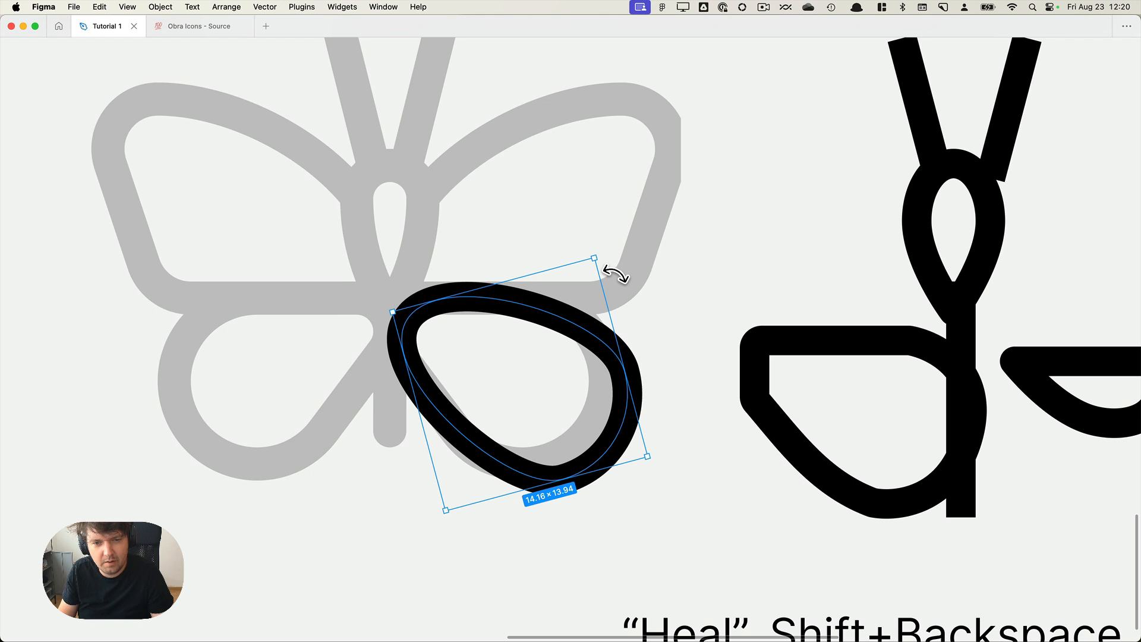
left_click_drag(659, 474, 625, 463)
left_click_drag(575, 267, 585, 256)
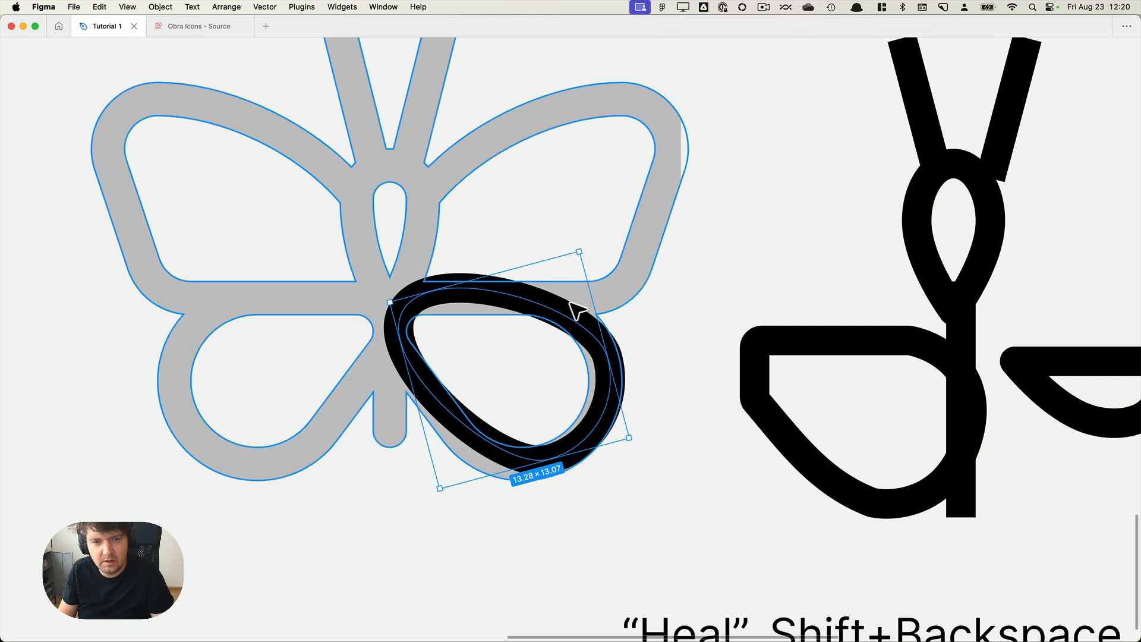
mouse_move(559, 309)
left_mouse_down()
mouse_move(556, 323)
mouse_move(572, 320)
mouse_move(563, 325)
mouse_move(553, 308)
mouse_move(542, 316)
mouse_move(601, 326)
mouse_move(565, 323)
left_mouse_up()
Move the fitted teardrop beside the black body and delete the two old wing shapes there.
scroll(550, 323, "down", 5)
left_click_drag(549, 323, 658, 379)
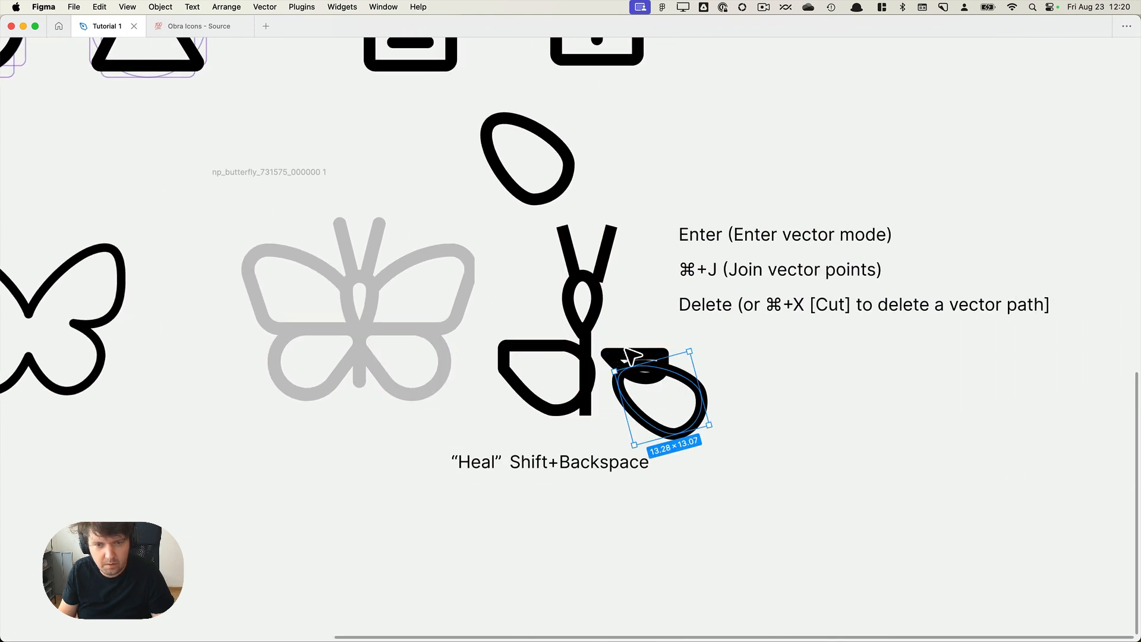
left_click(634, 359)
key("Delete")
left_click(667, 382)
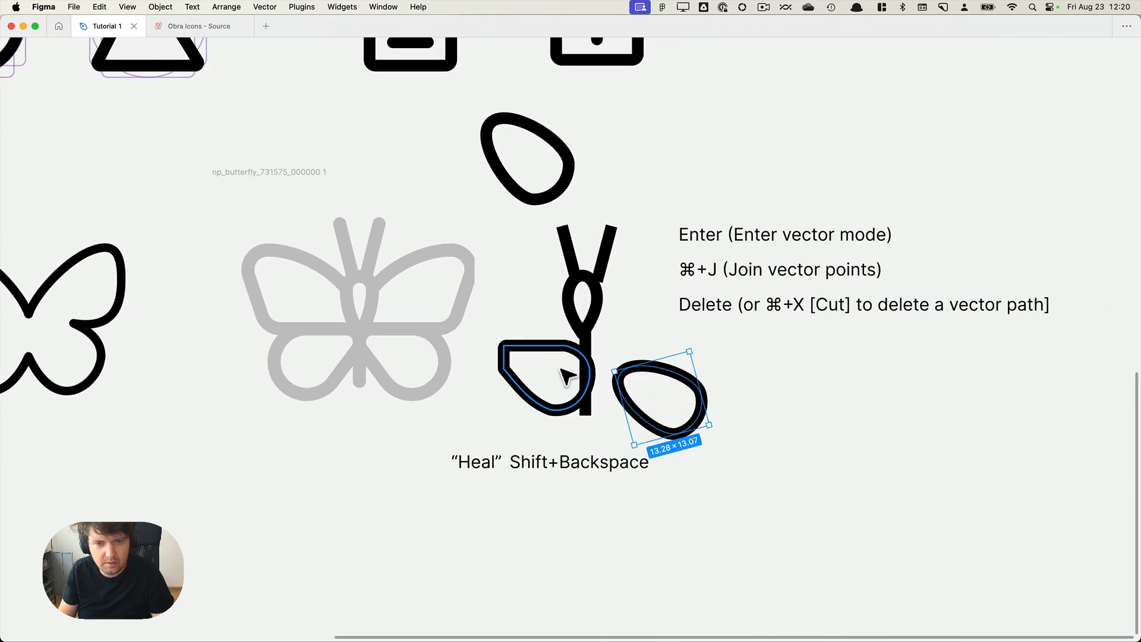
left_click(580, 411)
key("super+x")
left_click(665, 382)
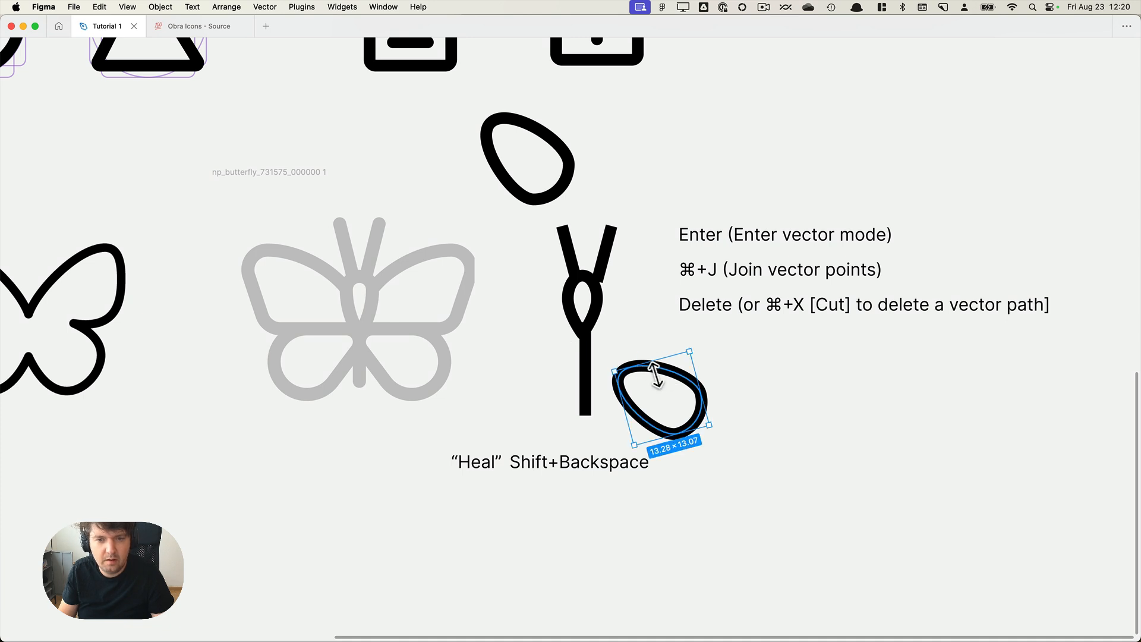
Place the teardrop against the black body as its lower right wing and add a horizontally flipped copy as the lower left wing.
left_click(668, 350)
left_click(671, 382)
left_click_drag(667, 378, 557, 372)
key("super+d")
key("shift+h")
key("shift+h")
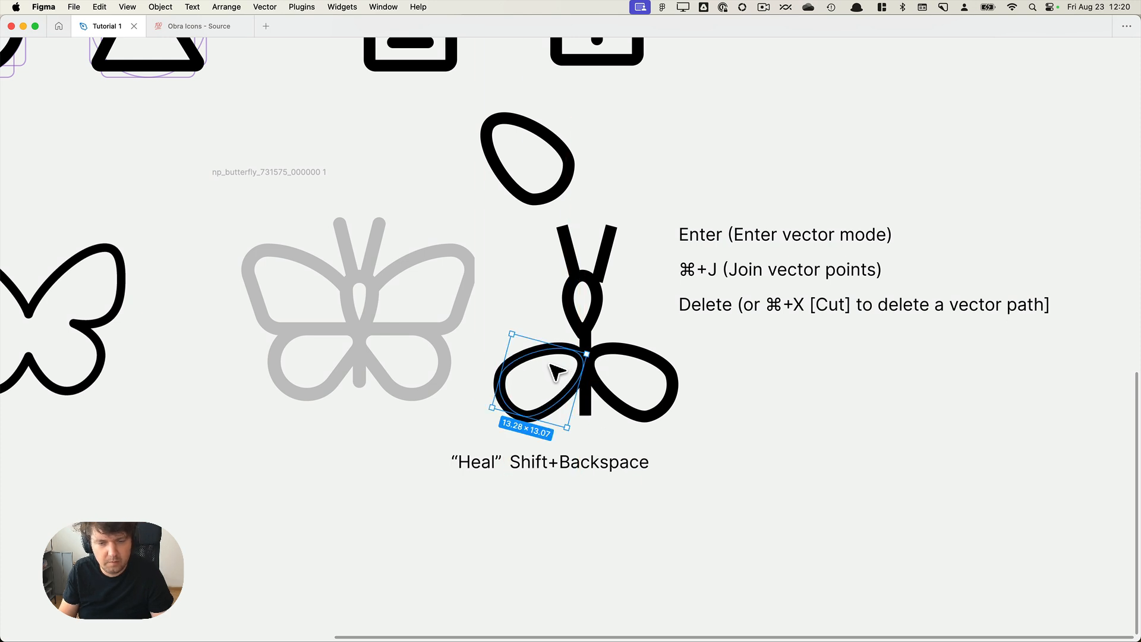
Shift the faded butterfly slightly to the left within its frame so that its right wing is not clipped.
left_click(532, 313)
left_click_drag(471, 298, 461, 296)
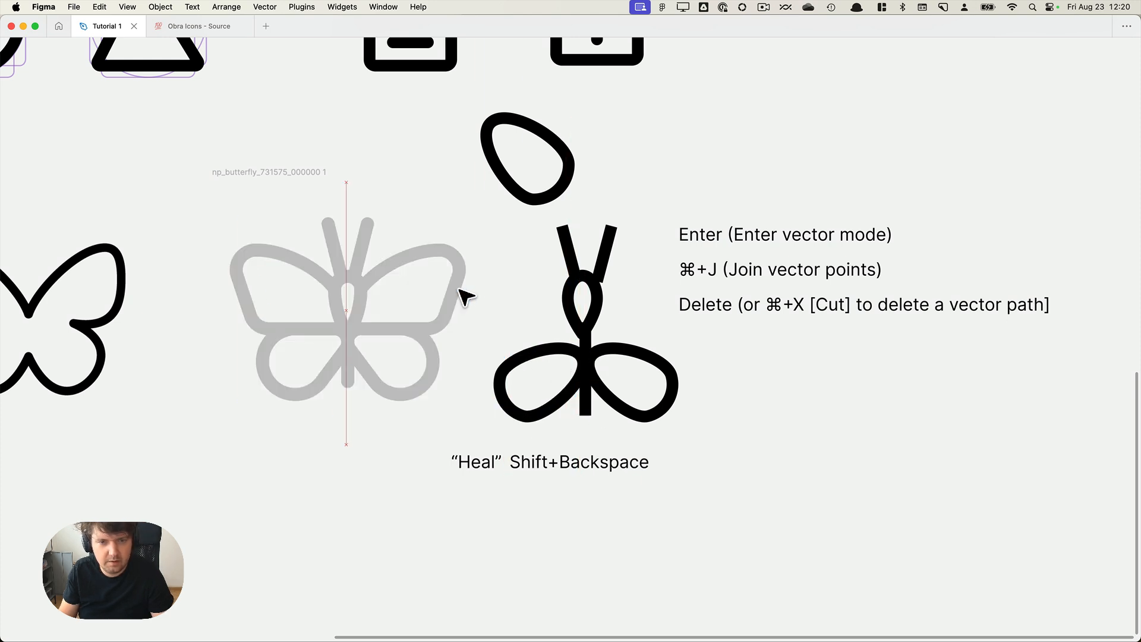
left_click(547, 310)
Trace the faded butterfly's upper left wing with the Pen tool as a closed six-point path of straight segments.
scroll(213, 269, "up", 5)
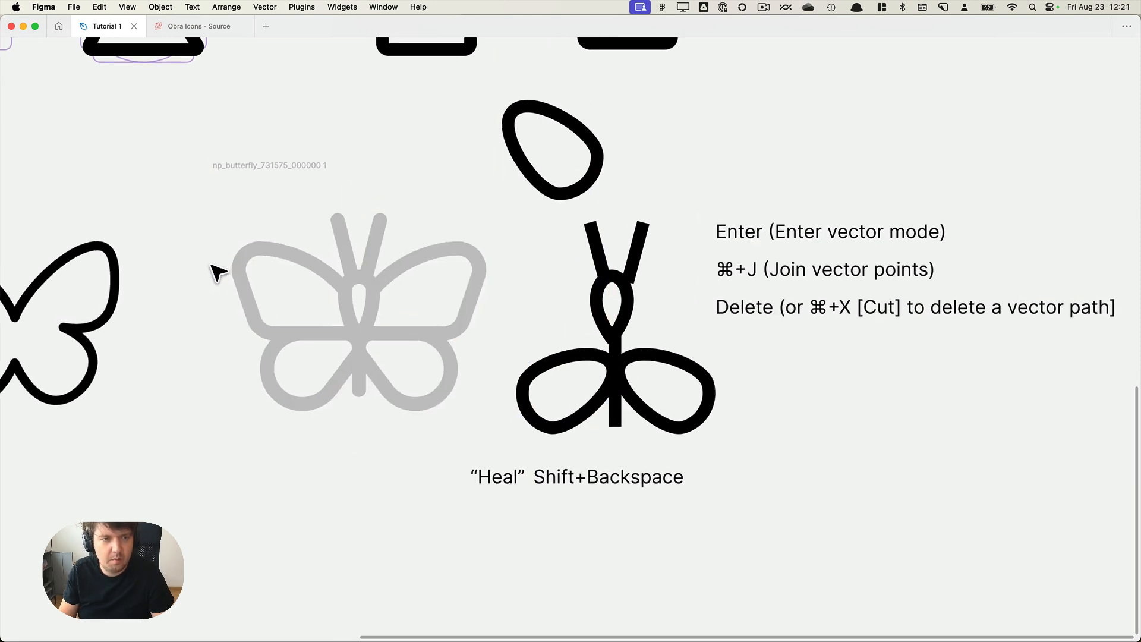
left_click(273, 265)
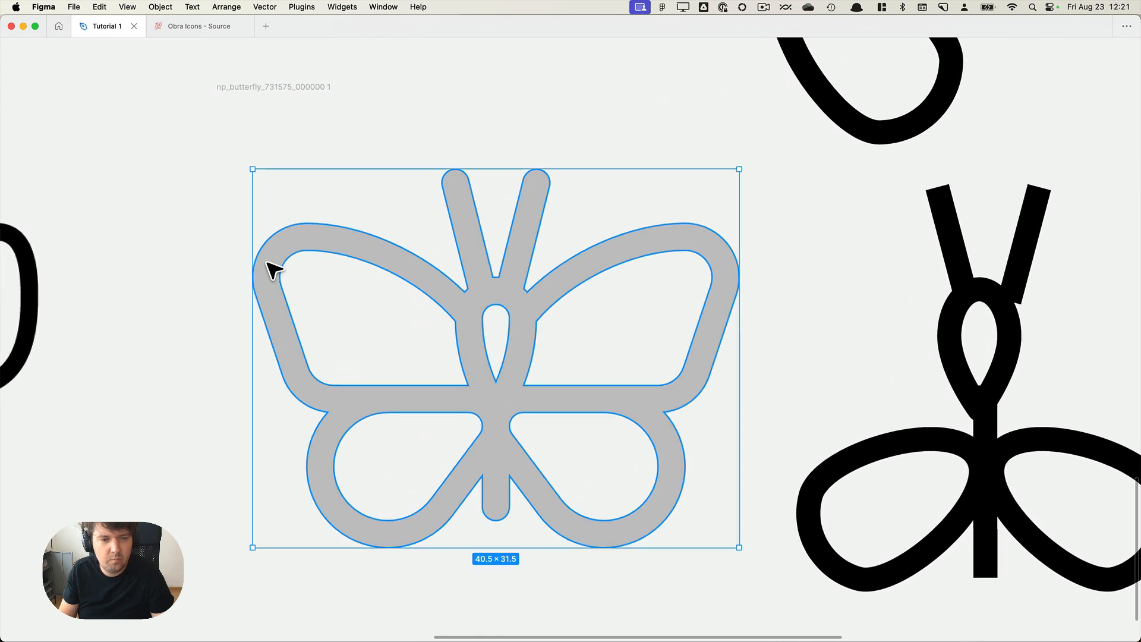
key("p")
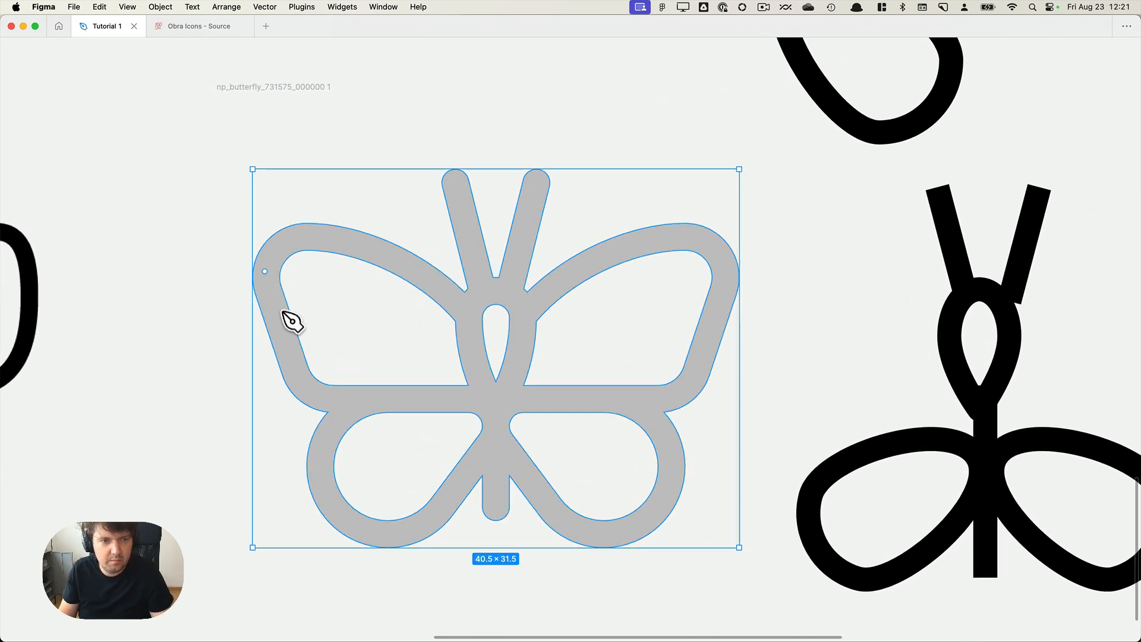
left_click_drag(315, 407, 479, 412)
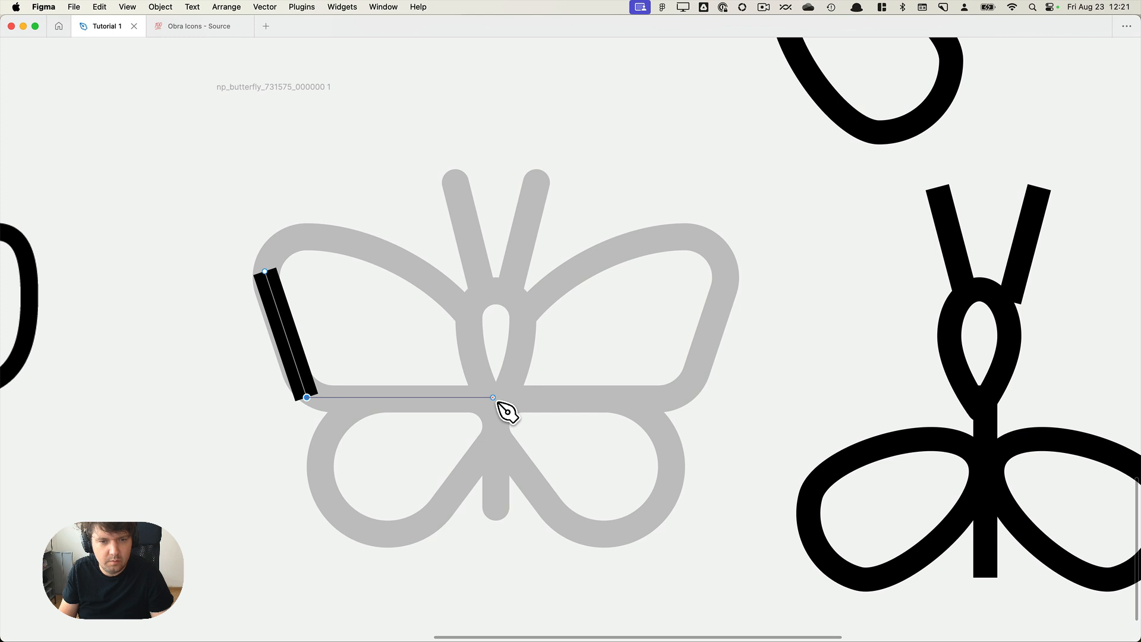
left_click(495, 401)
left_click(494, 321)
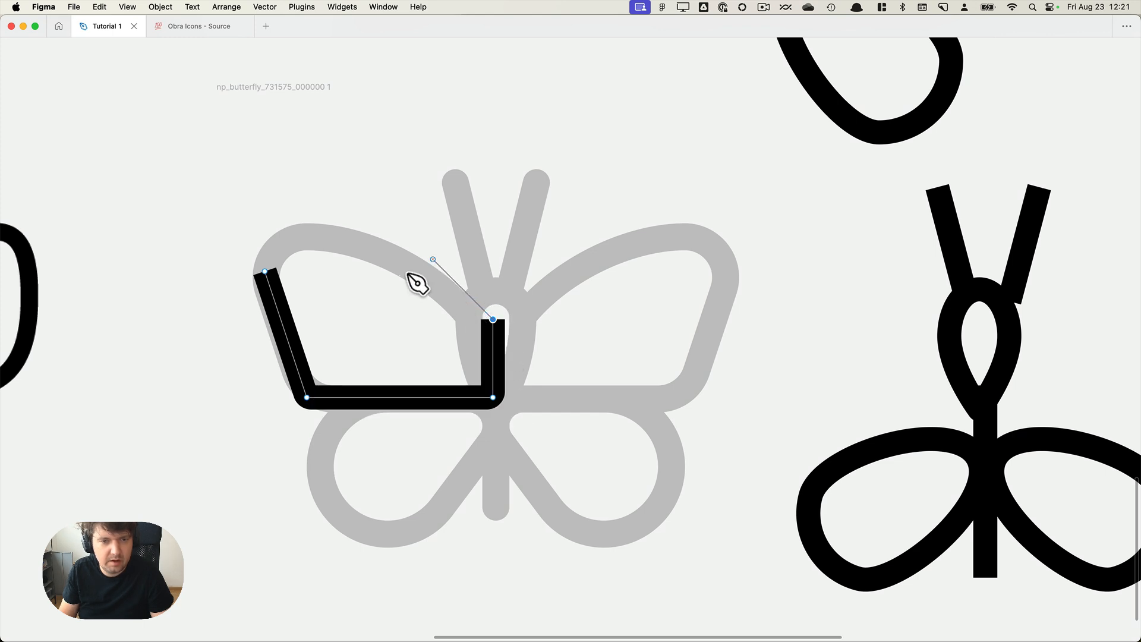
left_click(360, 246)
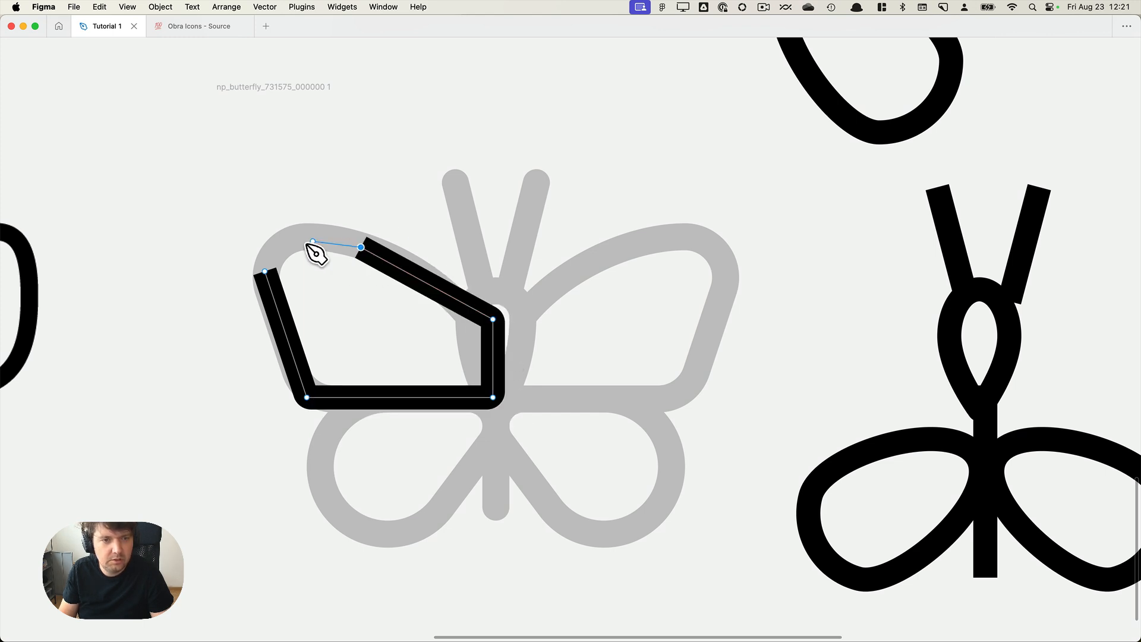
left_click(296, 237)
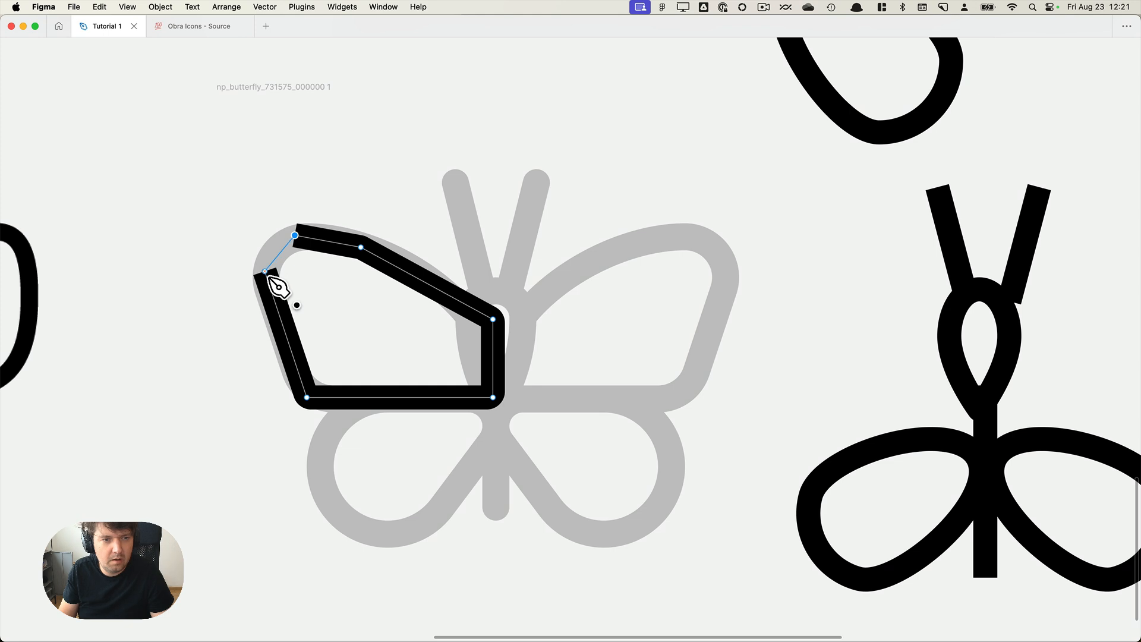
left_click(266, 273)
key("Escape")
key("Escape")
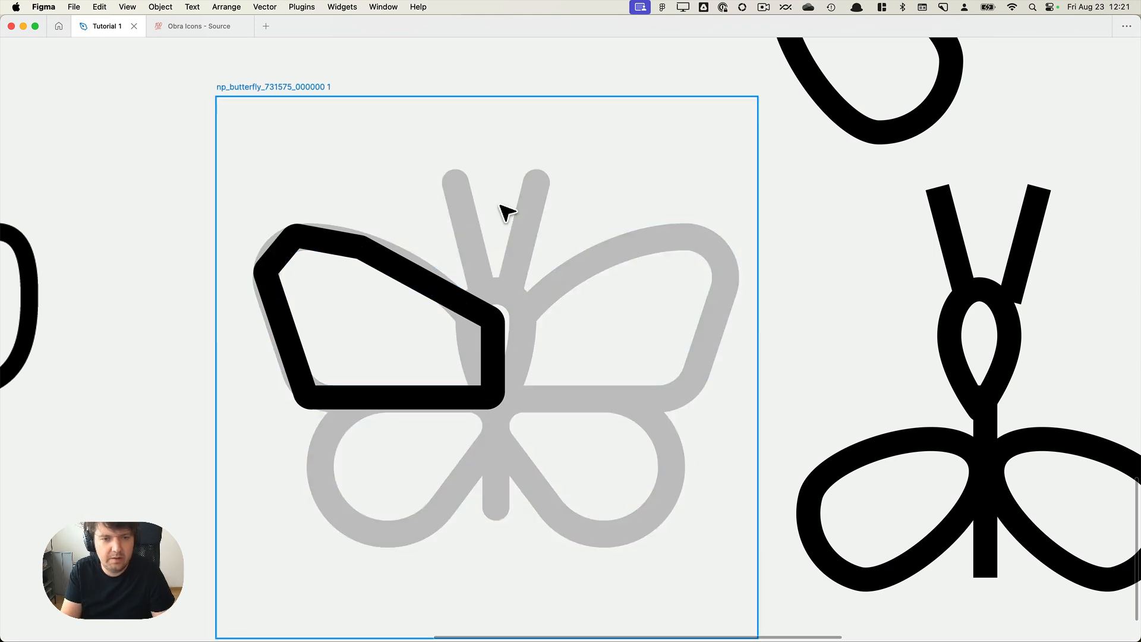
Set the traced upper wing's corner radius to 5 and open its path for vector editing.
key("super+backslash")
scroll(593, 222, "left", 5)
left_click(553, 279)
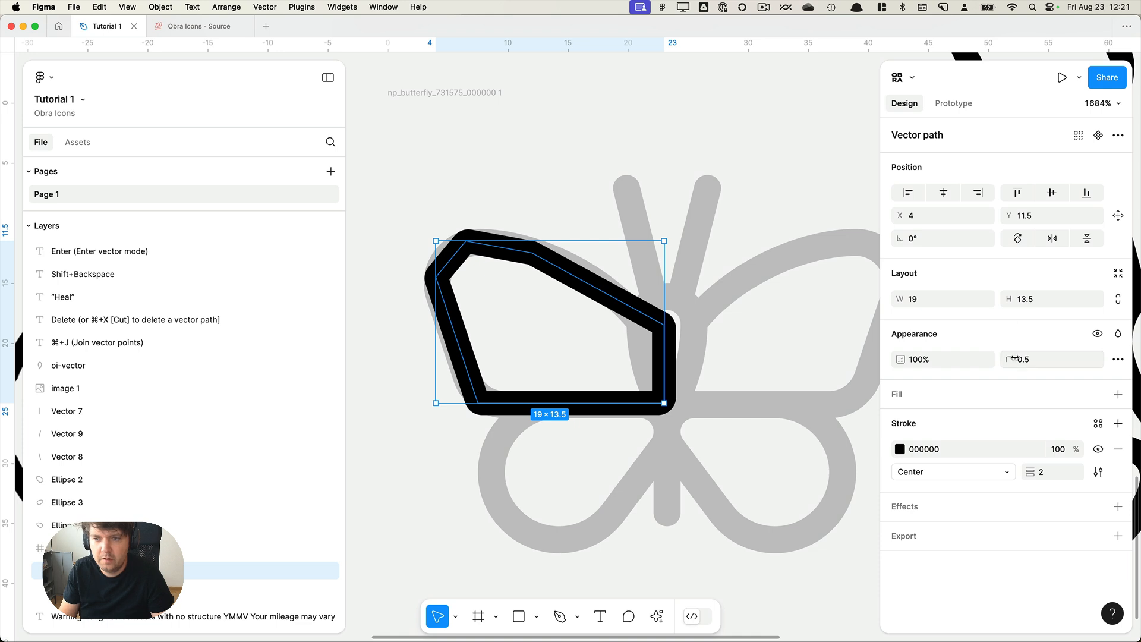
left_click_drag(1008, 359, 1101, 354)
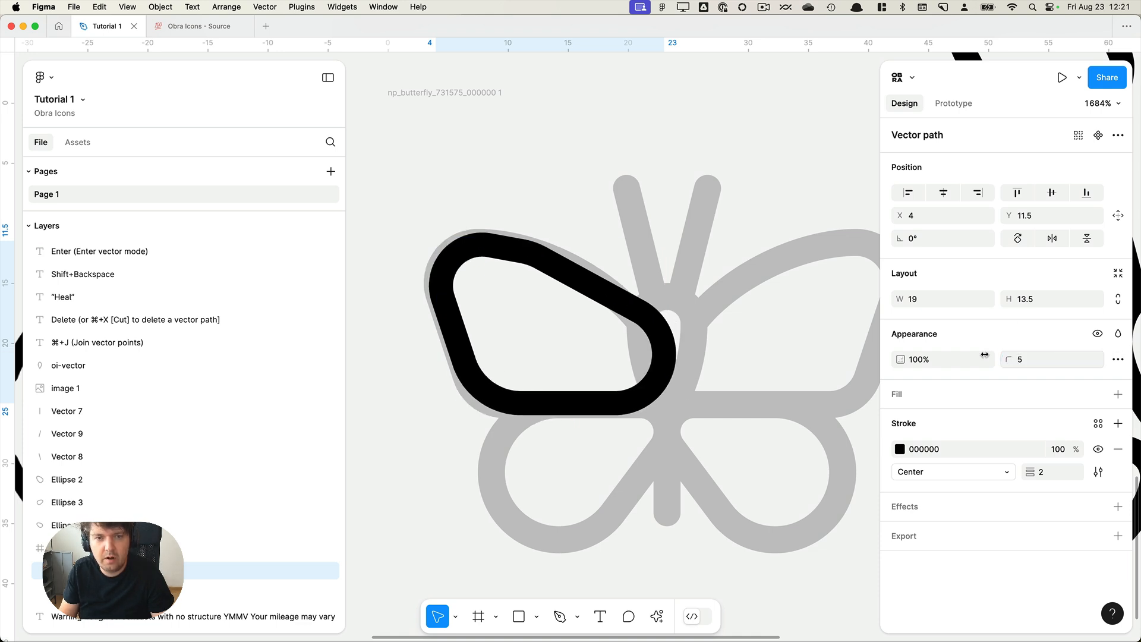
key("Return")
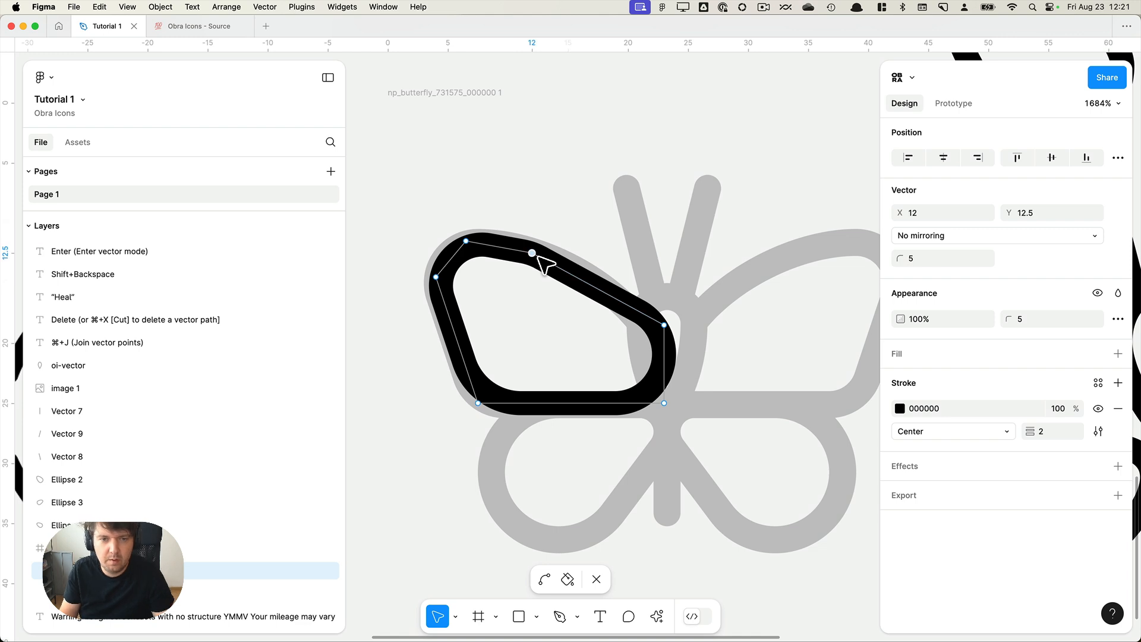
key("shift+BackSpace")
key("super+z")
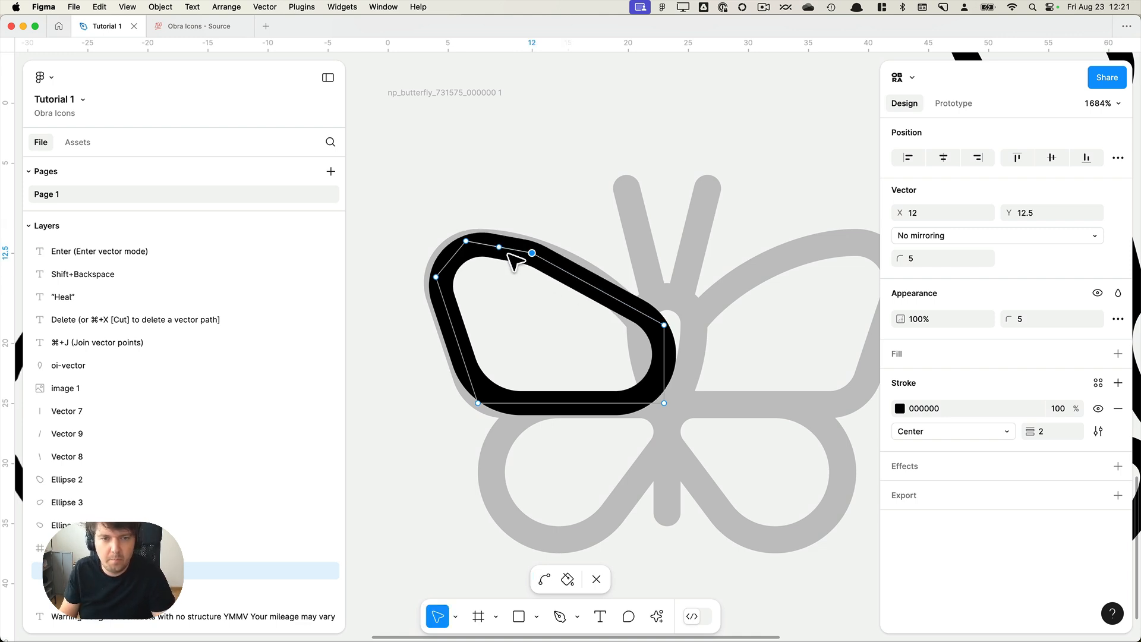
key("super")
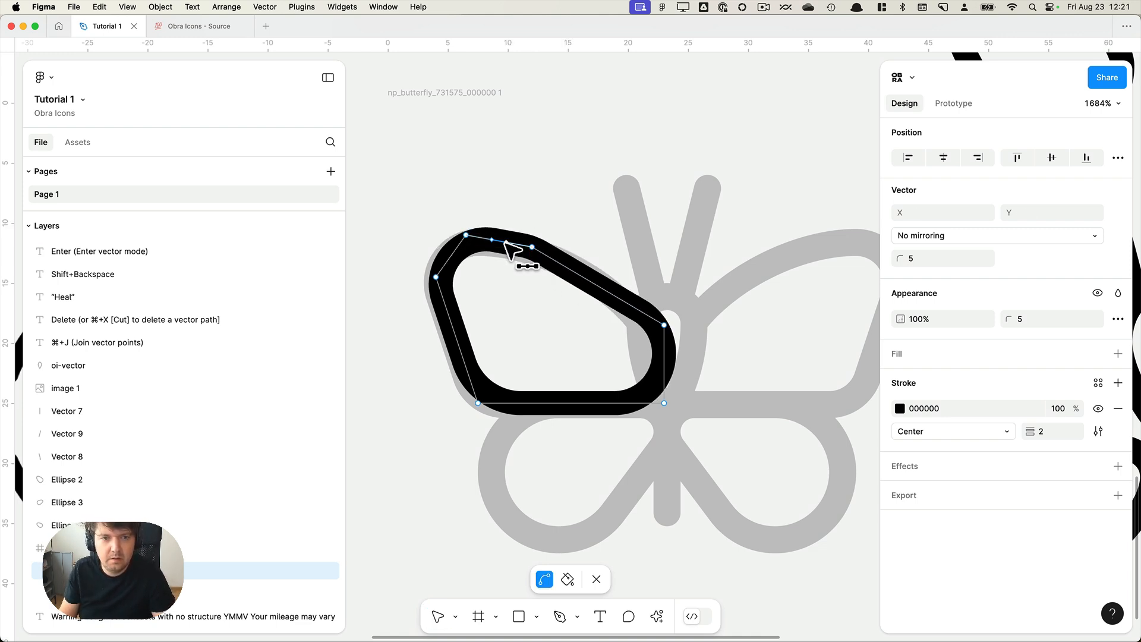
Bend the point at X 12, Y 12.5 on the wing's upper edge into a smooth curve and finish editing the path.
scroll(503, 251, "up", 5)
scroll(522, 259, "up", 1)
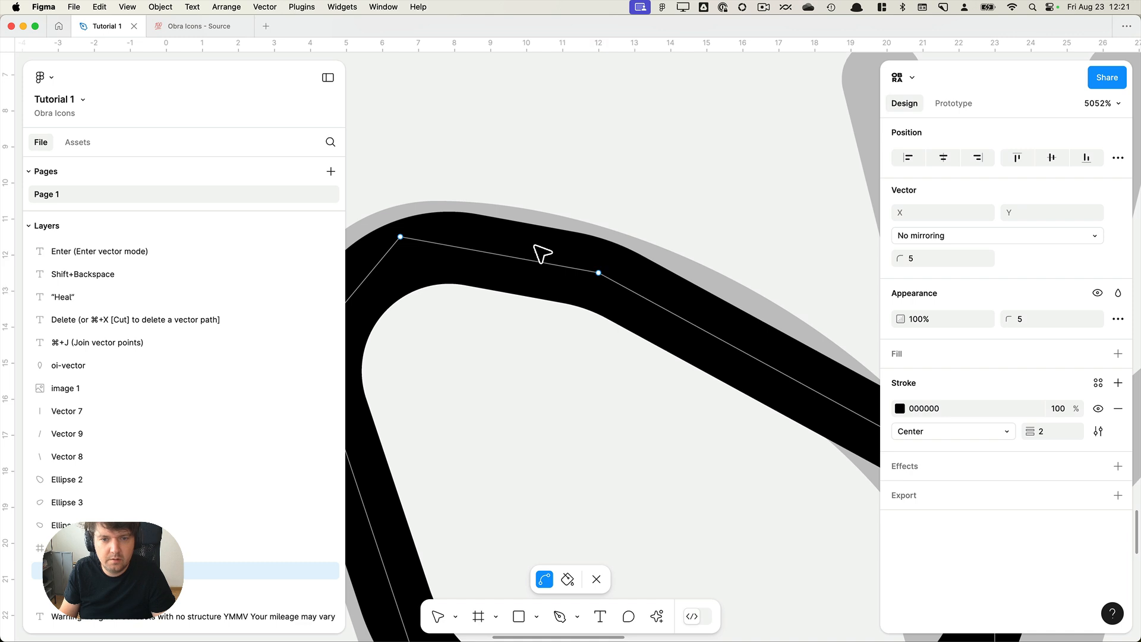
left_click(599, 273, "super")
scroll(599, 272, "down", 4)
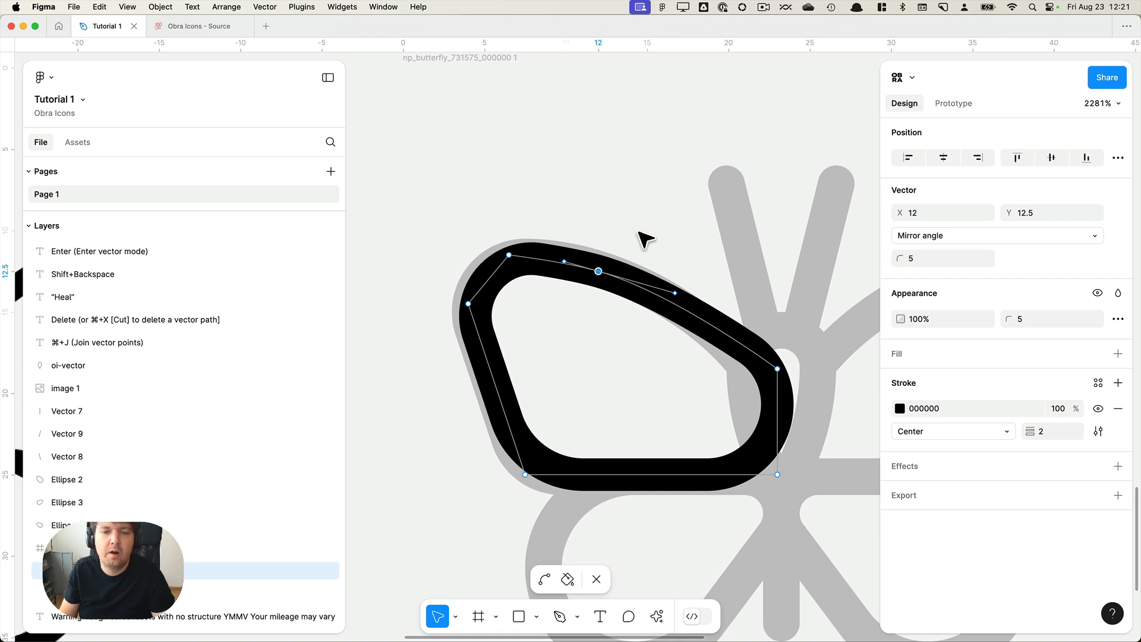
key("Escape")
key("Escape")
key("super+backslash")
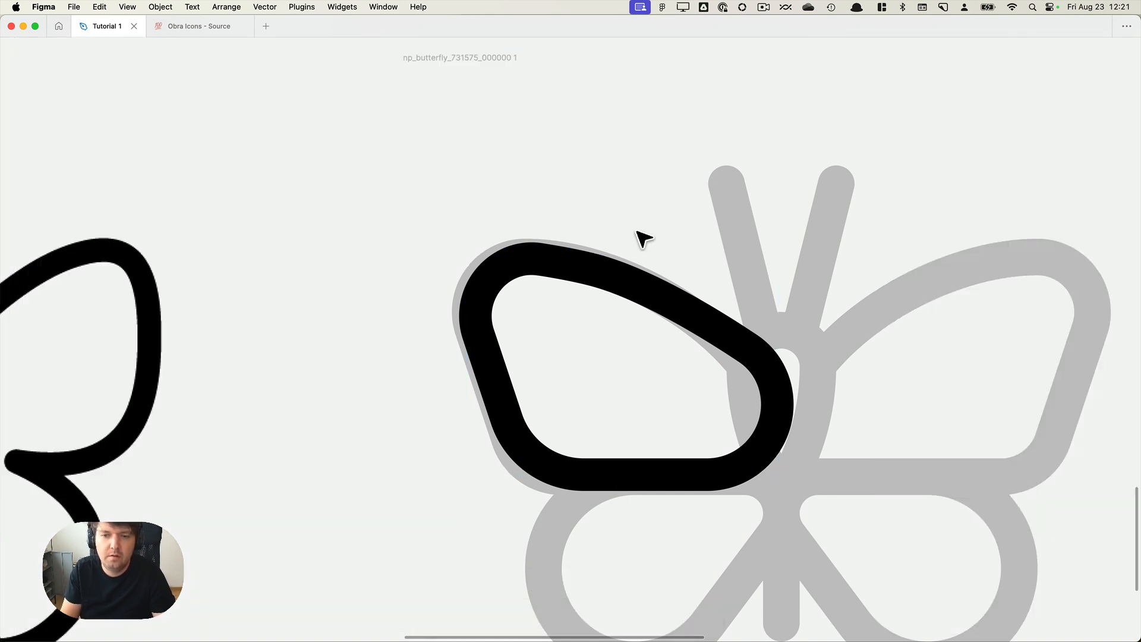
Toggle the traced wing's topmost point between a sharp corner and a smooth curve using the Bend tool.
scroll(643, 239, "down", 3)
scroll(682, 237, "right", 3)
left_click(565, 284)
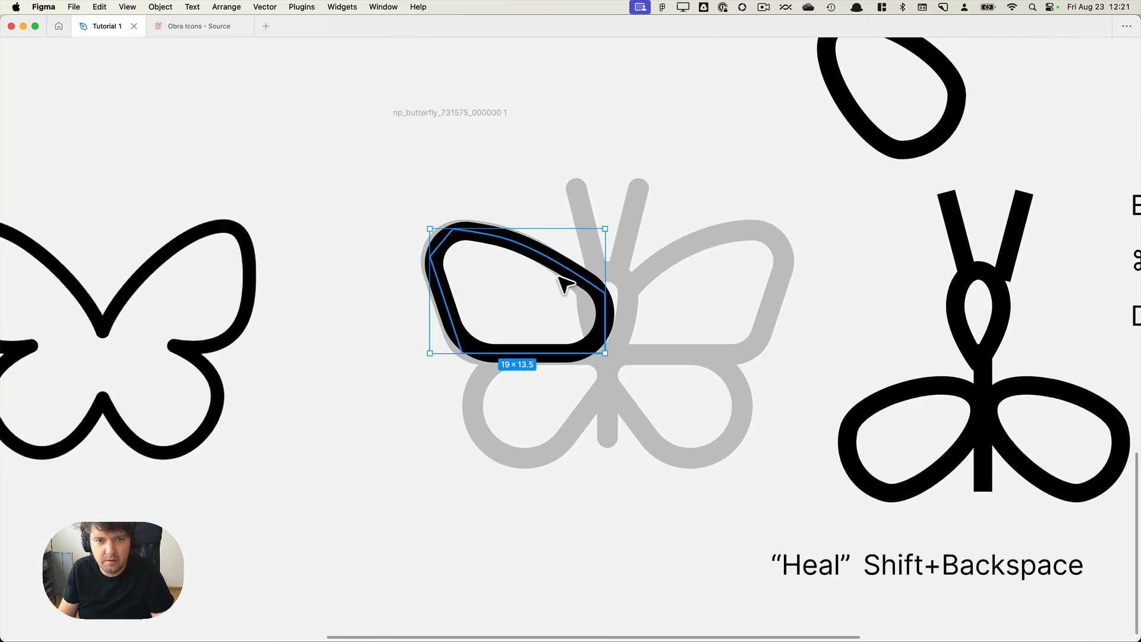
scroll(553, 268, "up", 5)
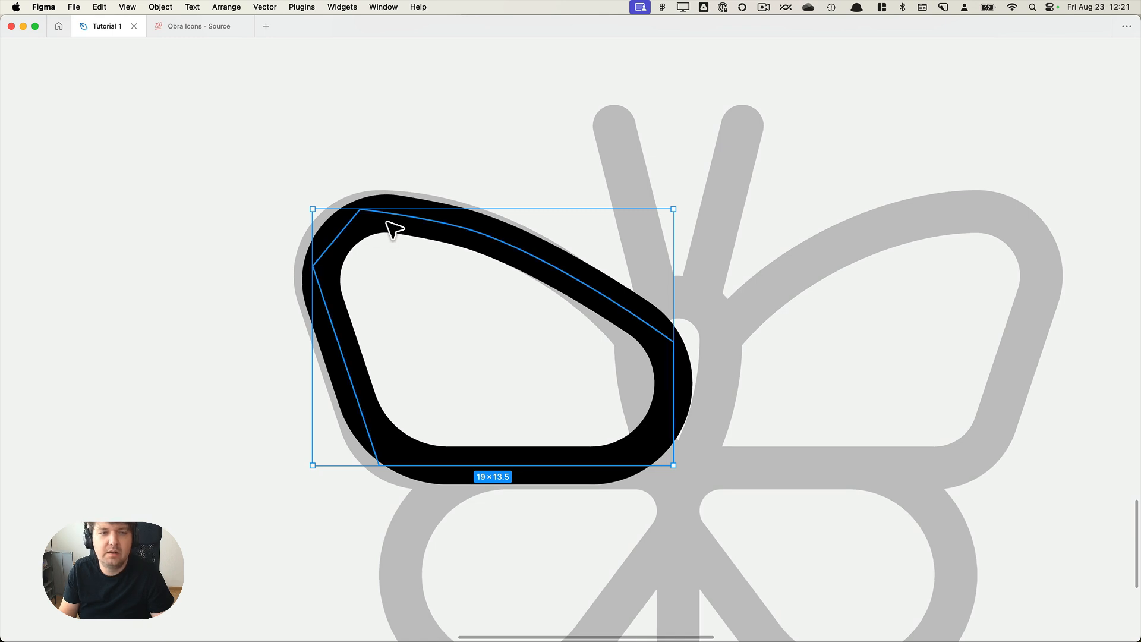
key("r")
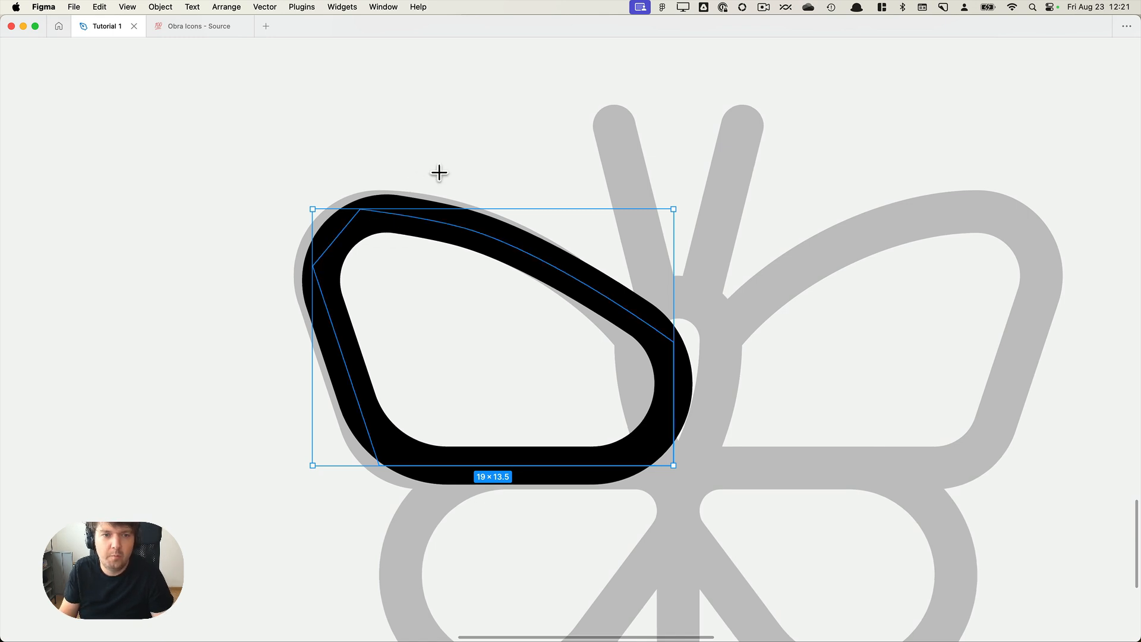
key("v")
scroll(346, 199, "up", 5)
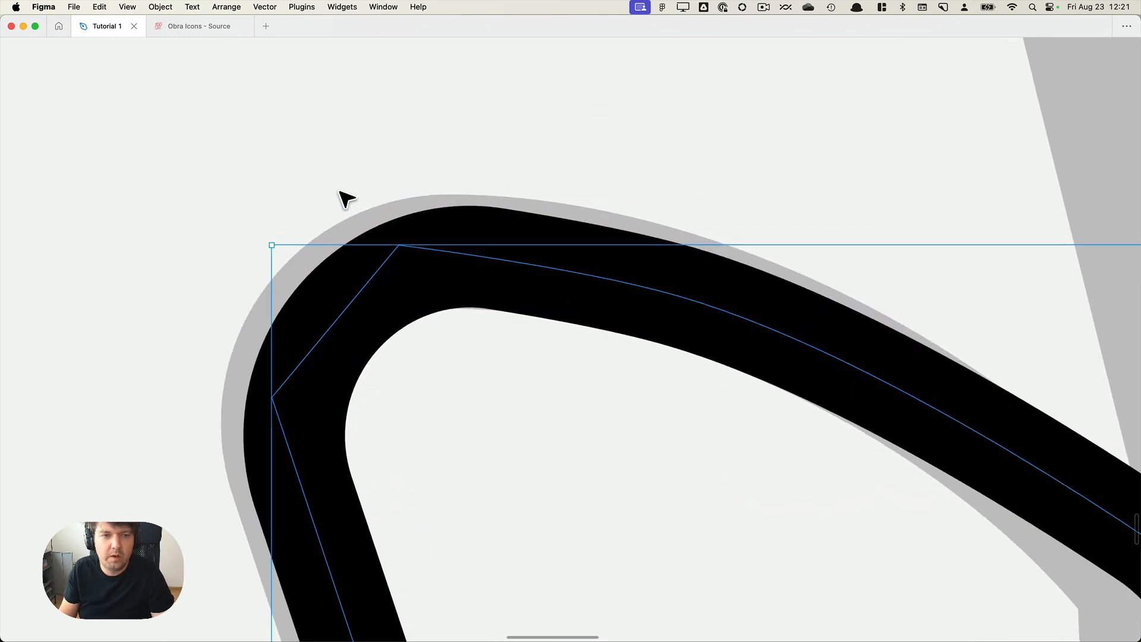
key("Return")
scroll(398, 245, "up", 3)
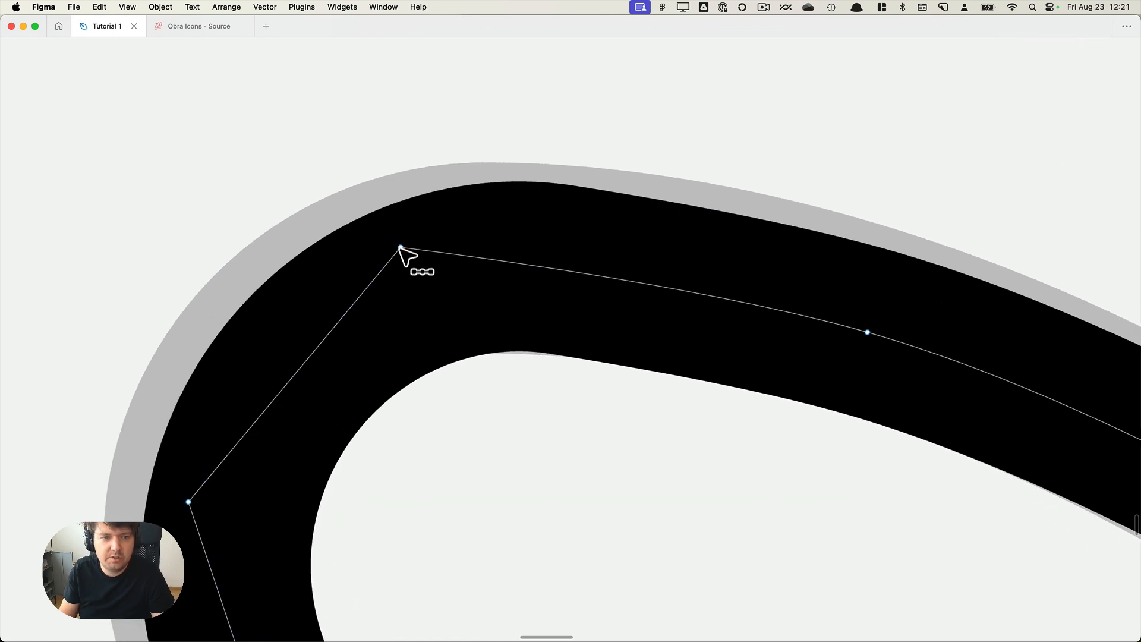
left_click(402, 248)
left_click(403, 250, "super")
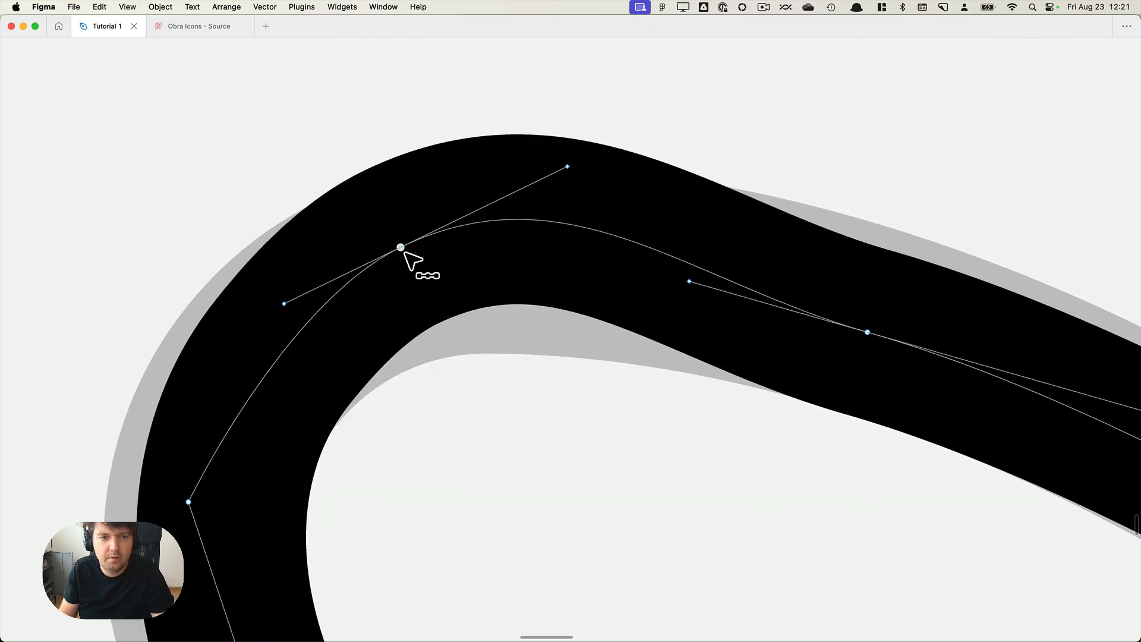
left_click(404, 252, "super")
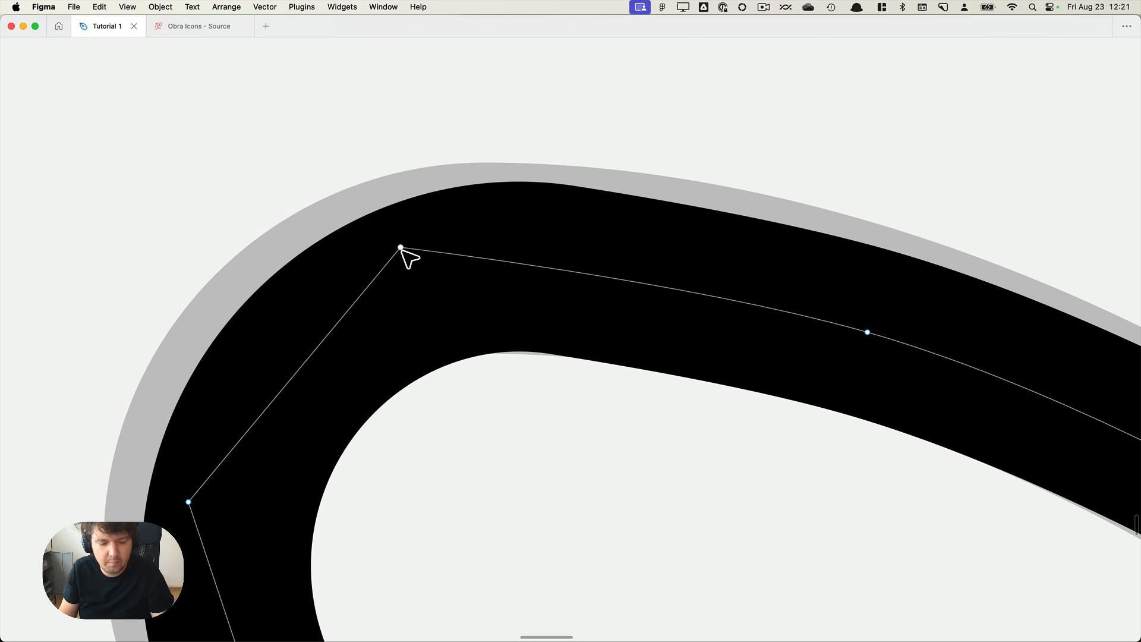
left_click(402, 249, "super")
scroll(433, 260, "down", 2)
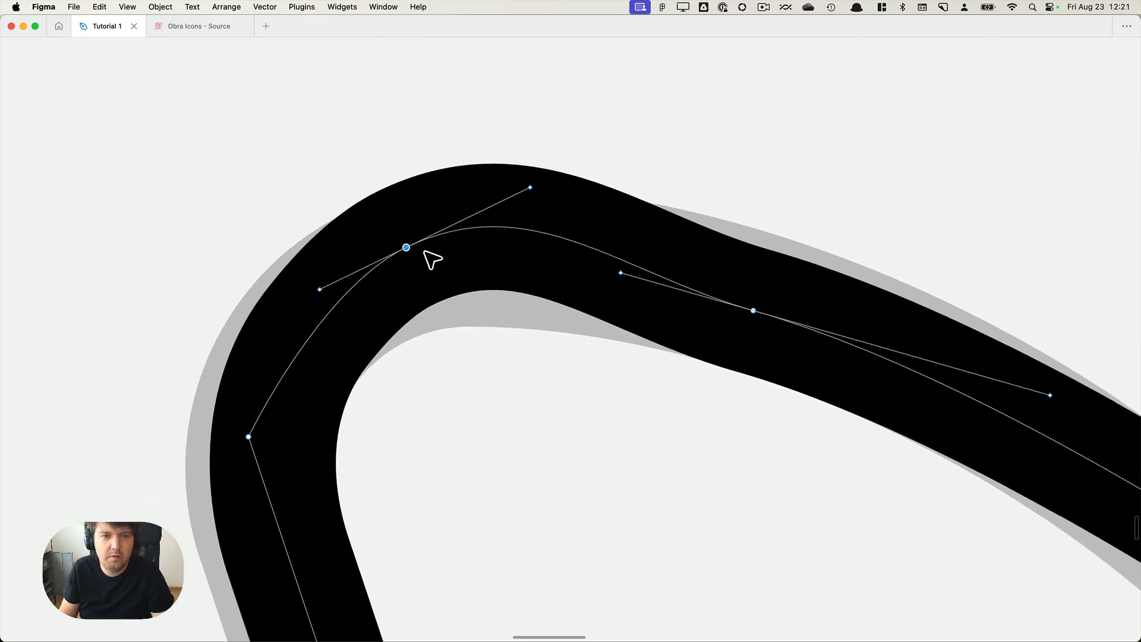
scroll(433, 260, "down", 10)
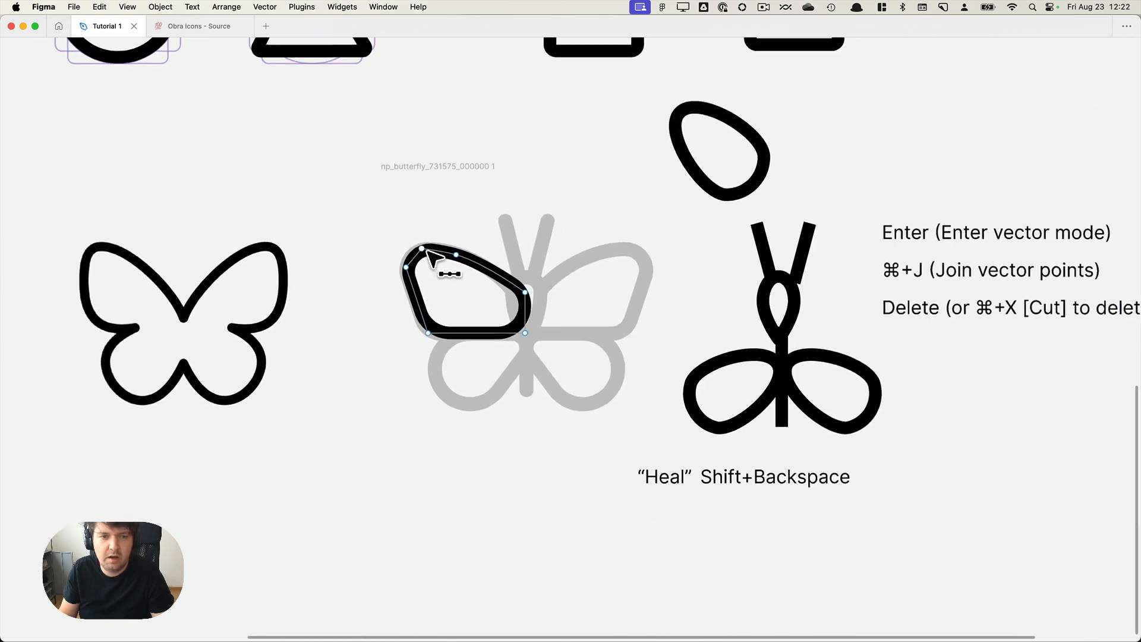
key("Escape")
Duplicate the Delete shortcut note below itself and change the copy's text to "⌘+Click on a point: change point type".
scroll(737, 270, "down", 1)
scroll(737, 270, "right", 1)
left_click_drag(924, 262, 931, 312, "alt")
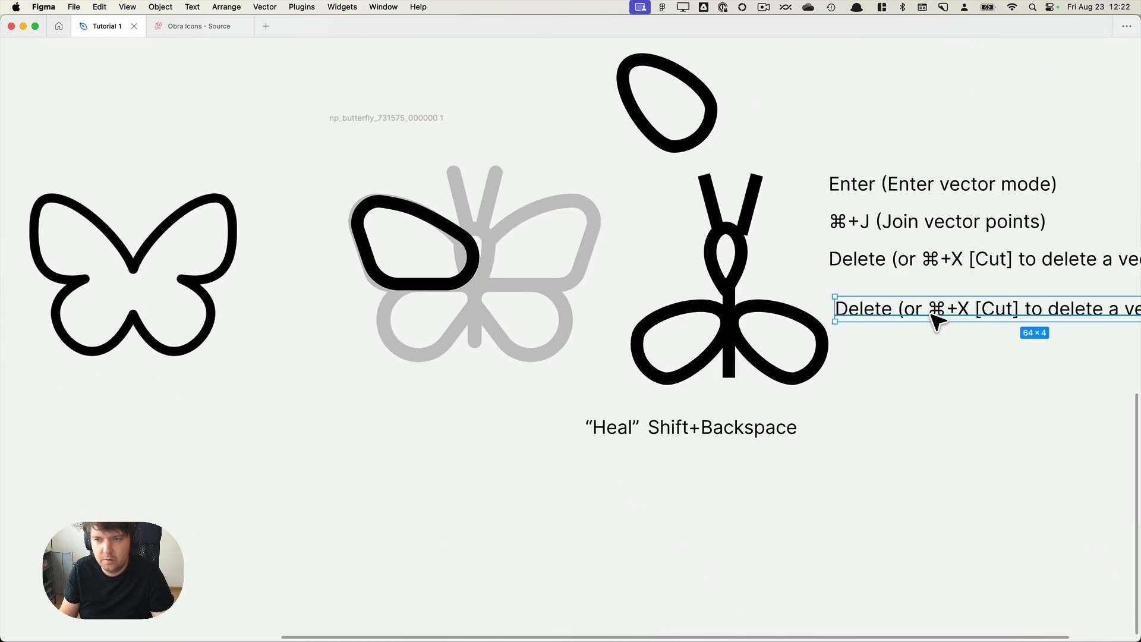
double_click(927, 311)
type(",cmd")
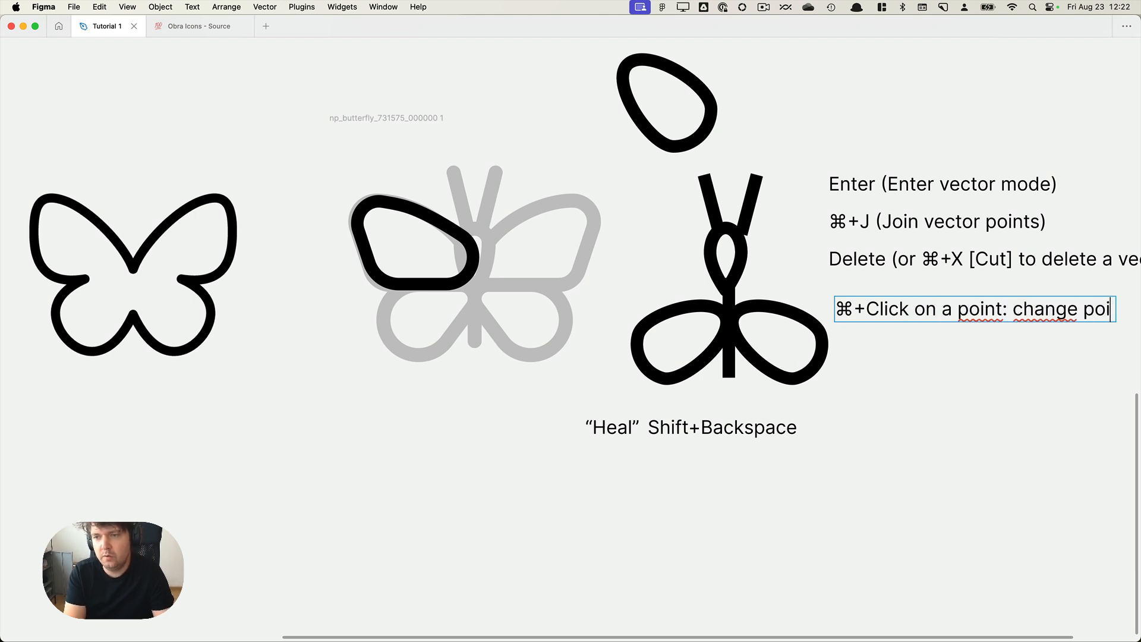
key("Escape")
scroll(807, 400, "right", 4)
scroll(807, 400, "up", 1)
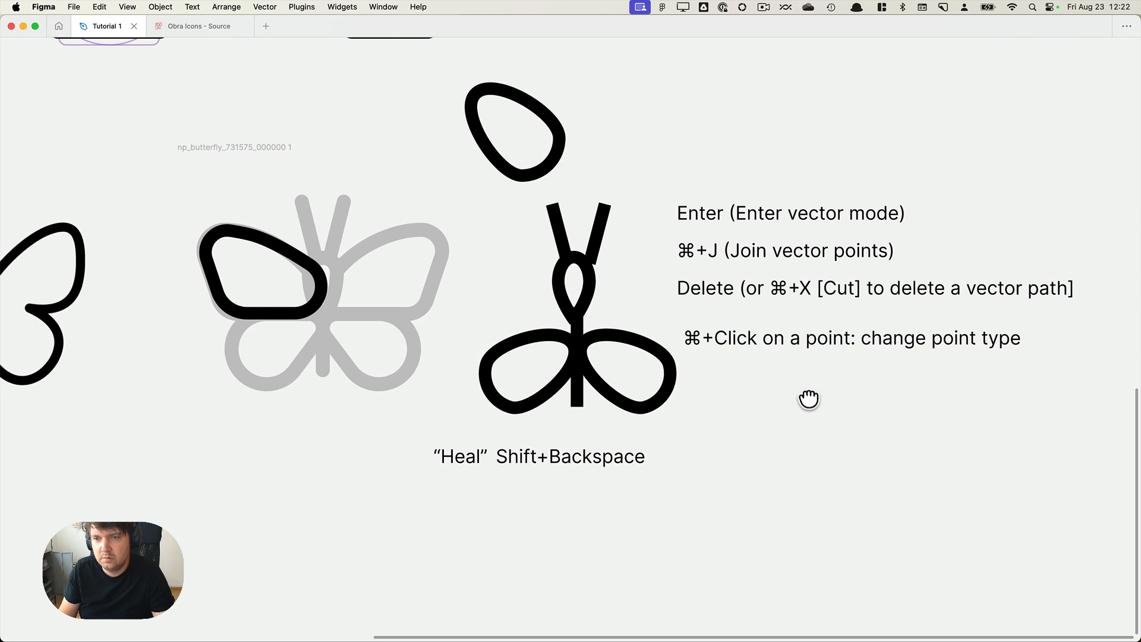
Left-align the four stacked shortcut notes and show the interface panels.
left_click_drag(987, 397, 635, 225)
left_click_drag(689, 289, 698, 244)
key("super+backslash")
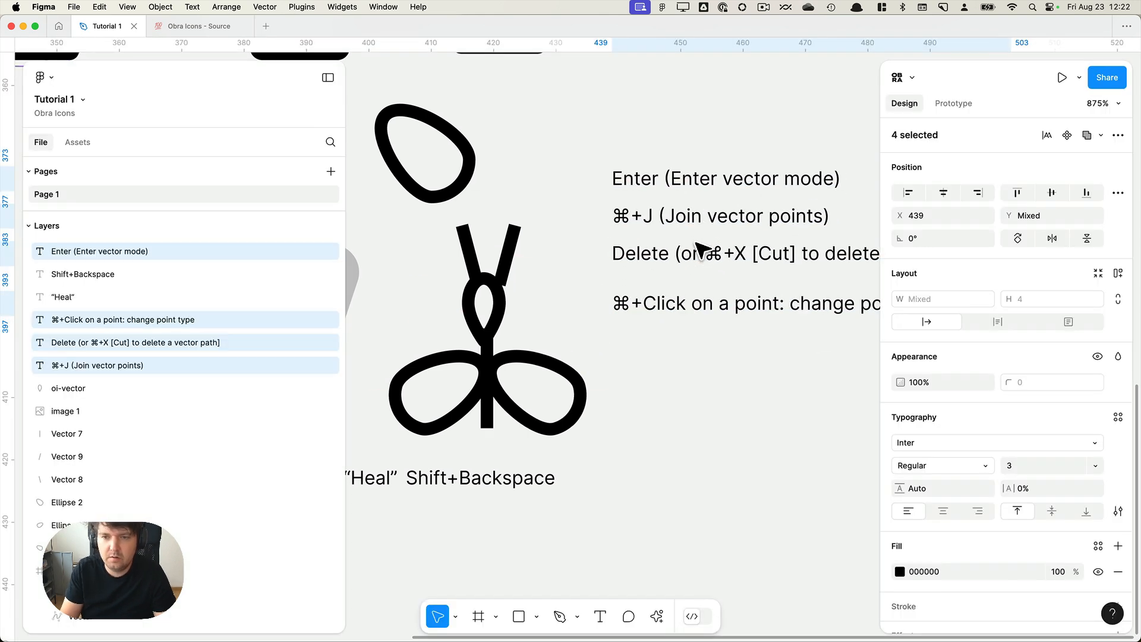
left_click(714, 362)
Open the traced upper wing for vector editing, select its topmost point and display the advanced stroke settings.
left_click_drag(589, 351, 791, 382)
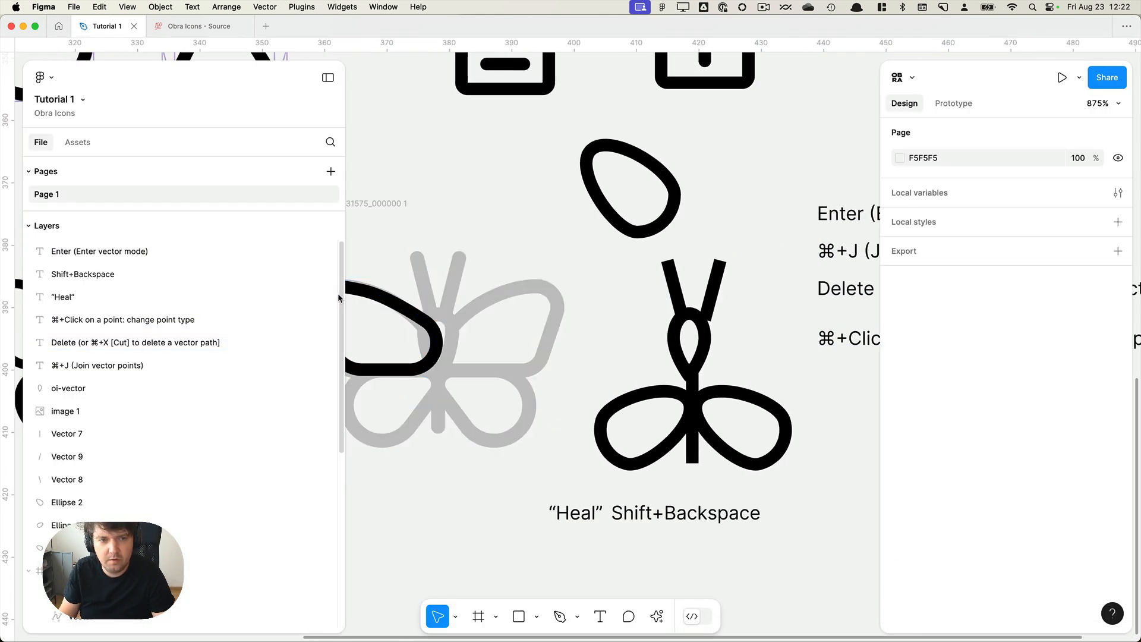
scroll(512, 321, "up", 2)
left_click_drag(512, 321, 808, 362)
scroll(596, 316, "up", 1)
scroll(594, 321, "up", 4)
left_click(555, 311)
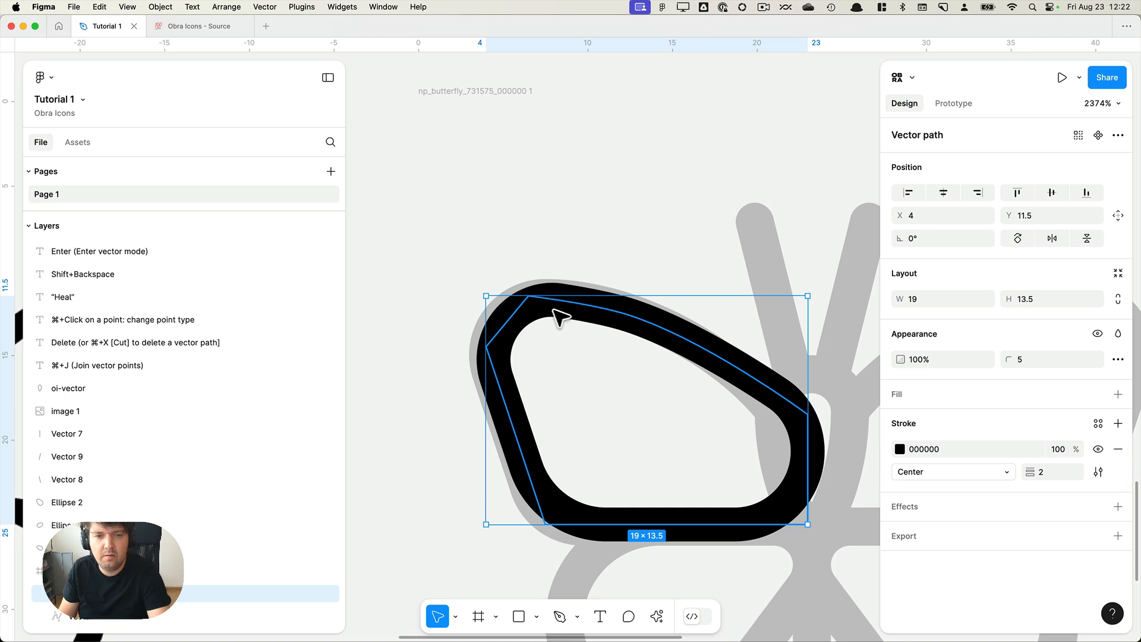
double_click(540, 305)
left_click(528, 295)
left_click(1098, 432)
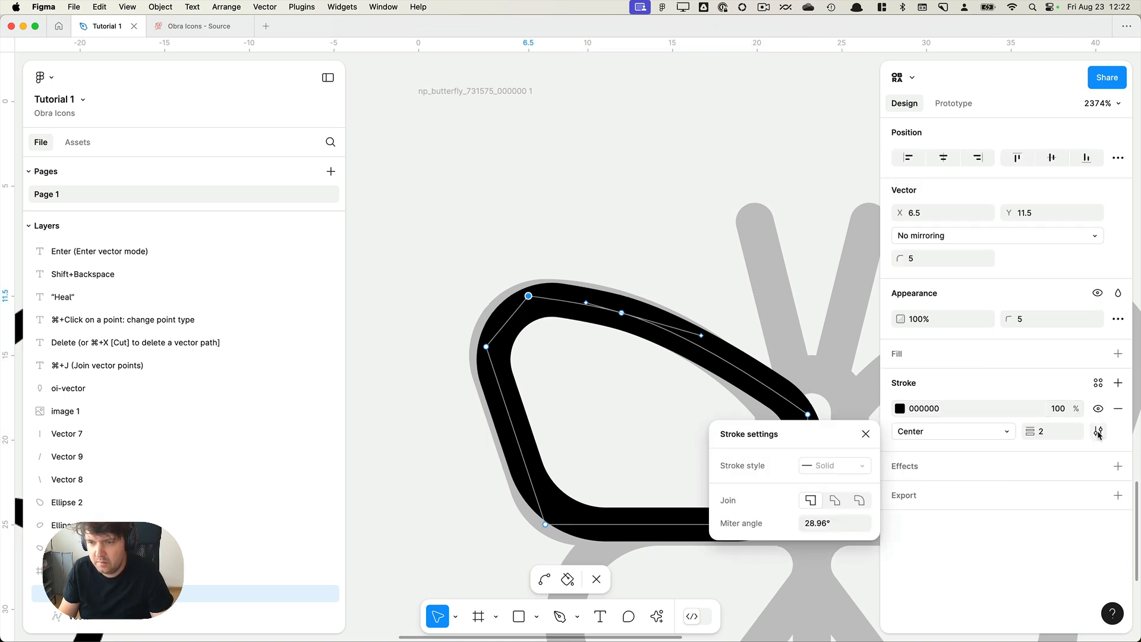
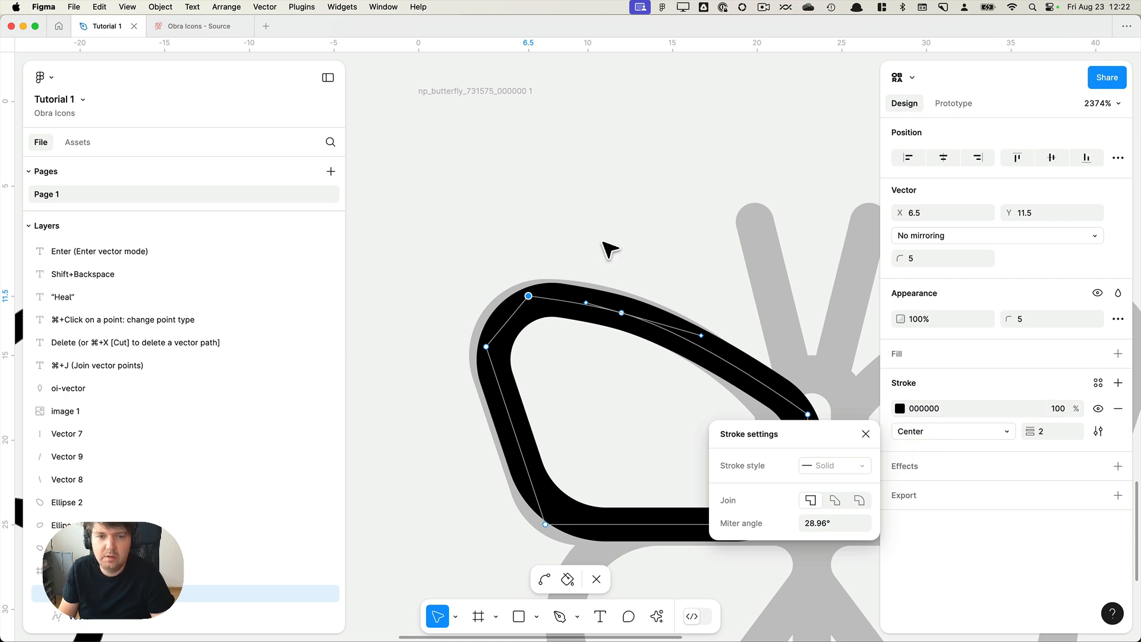
Try to reshape the wing's upper curve by moving the smooth point's left handle to X 9, Y 12.
left_click(602, 270)
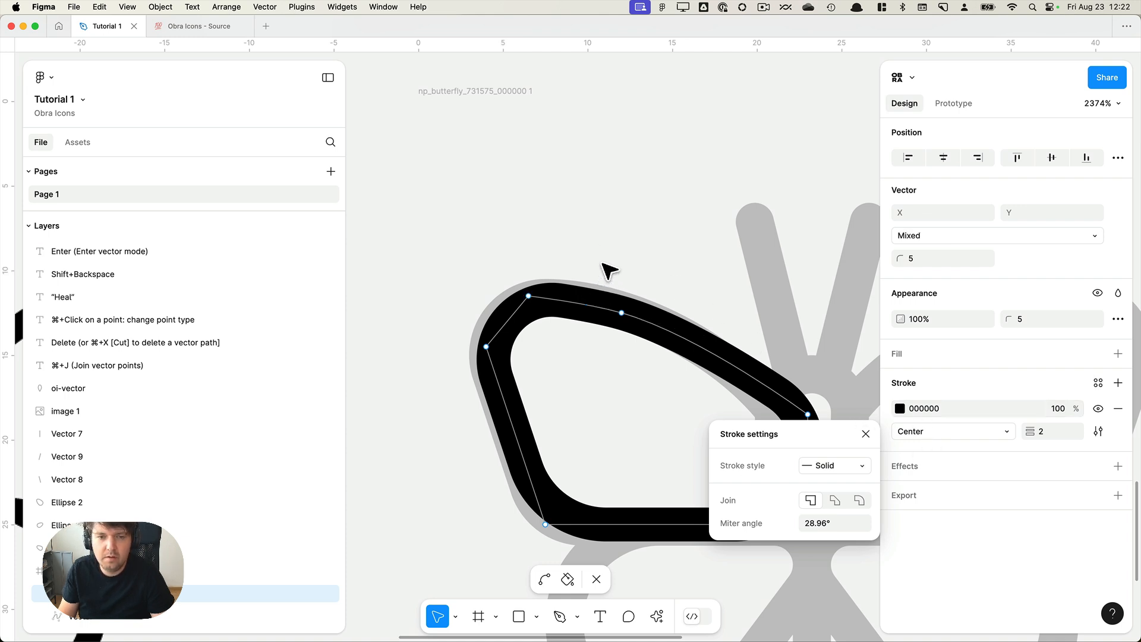
left_click(528, 296)
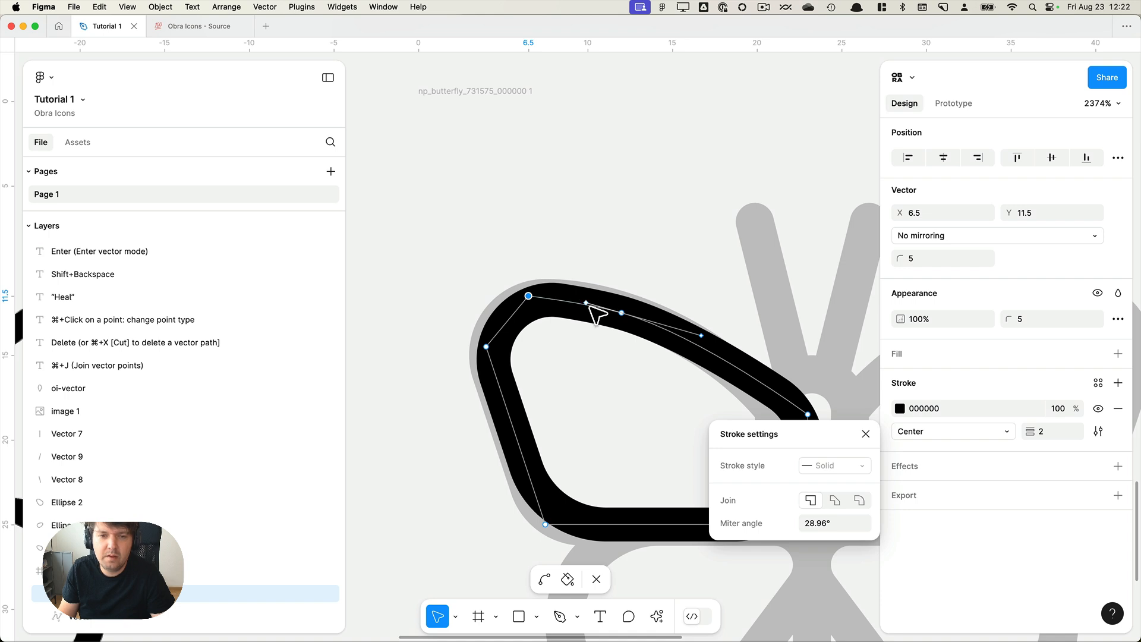
left_click_drag(587, 304, 578, 275)
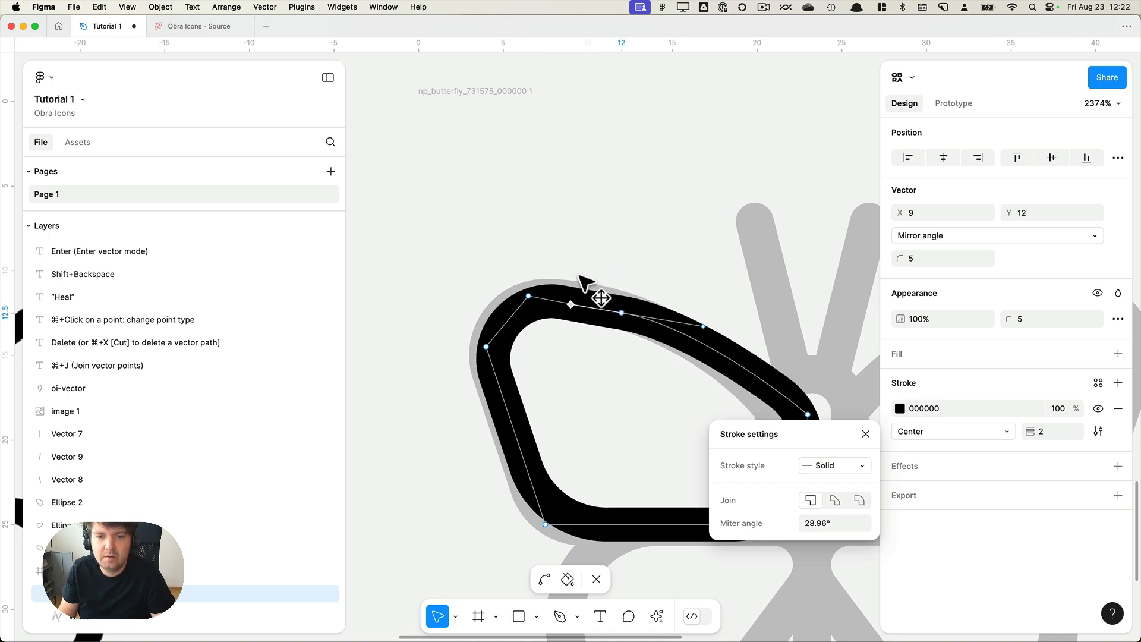
key("super+z")
scroll(668, 246, "left", 2)
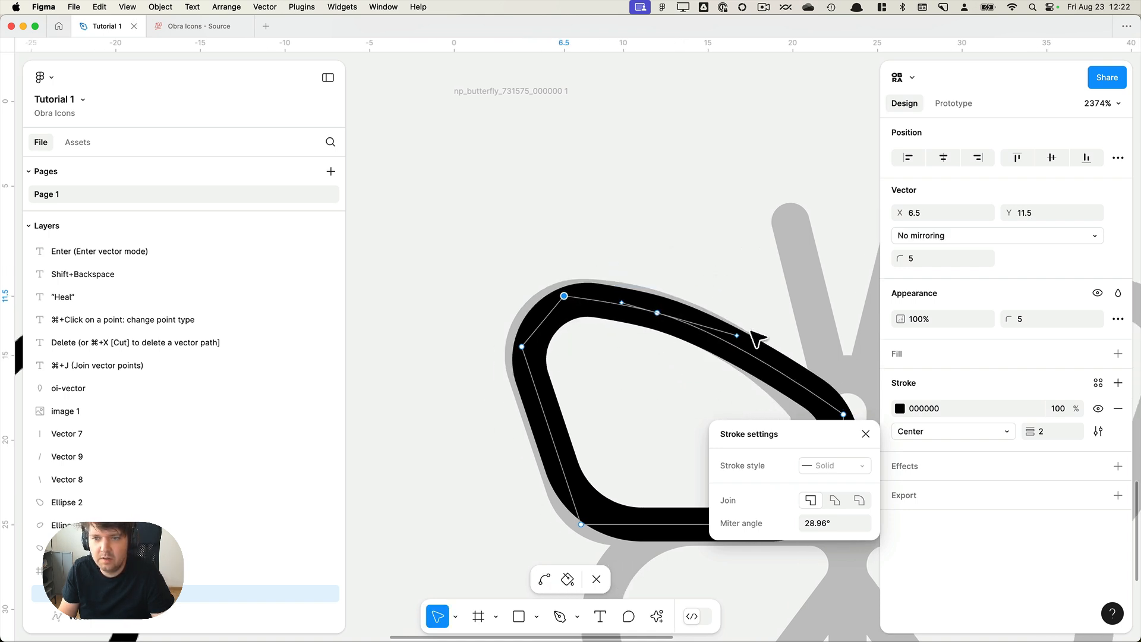
key("Escape")
key("Escape")
scroll(721, 248, "down", 5)
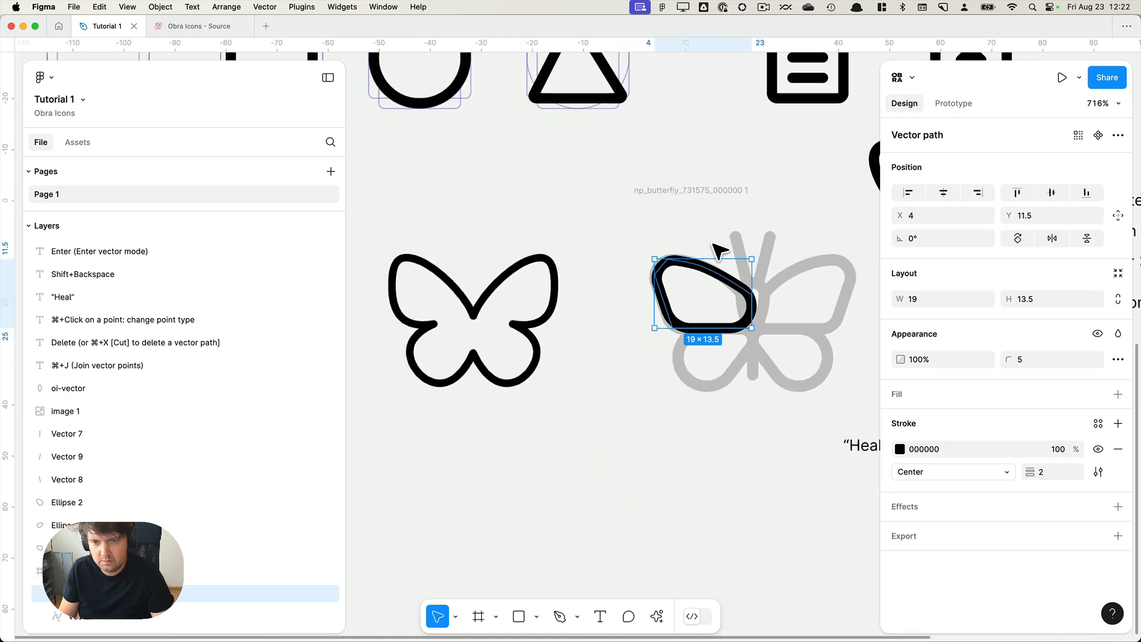
Move the traced upper wing onto the black butterfly's left side and lower the teardrop body onto the wings.
left_click(621, 237)
key("super+backslash")
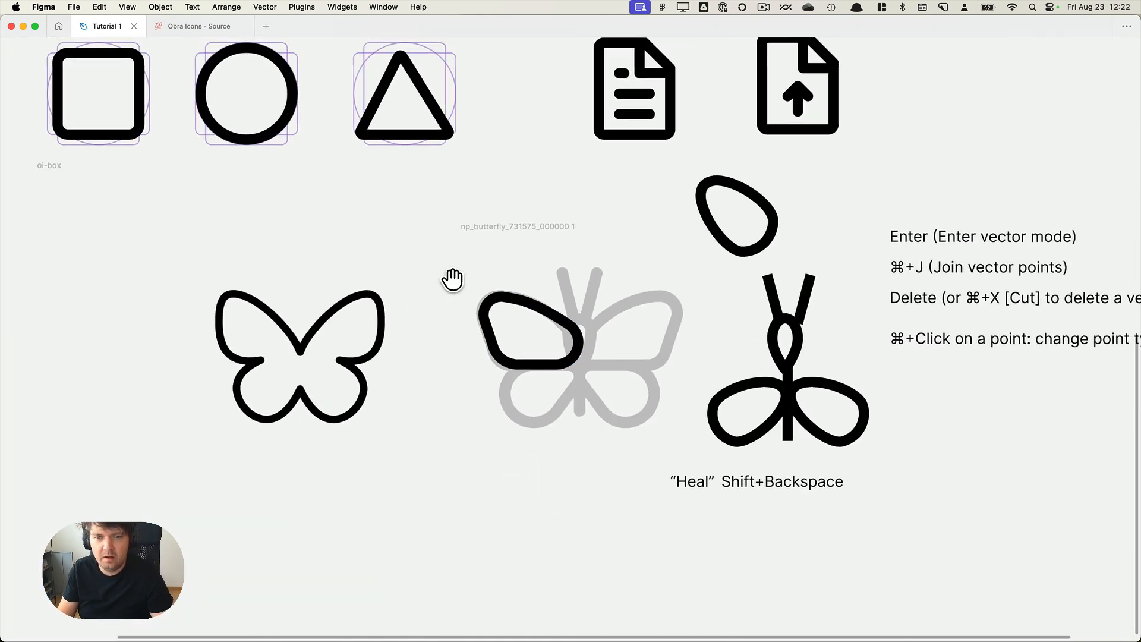
left_click_drag(619, 237, 451, 280)
left_click_drag(581, 356, 793, 363)
scroll(733, 369, "up", 5)
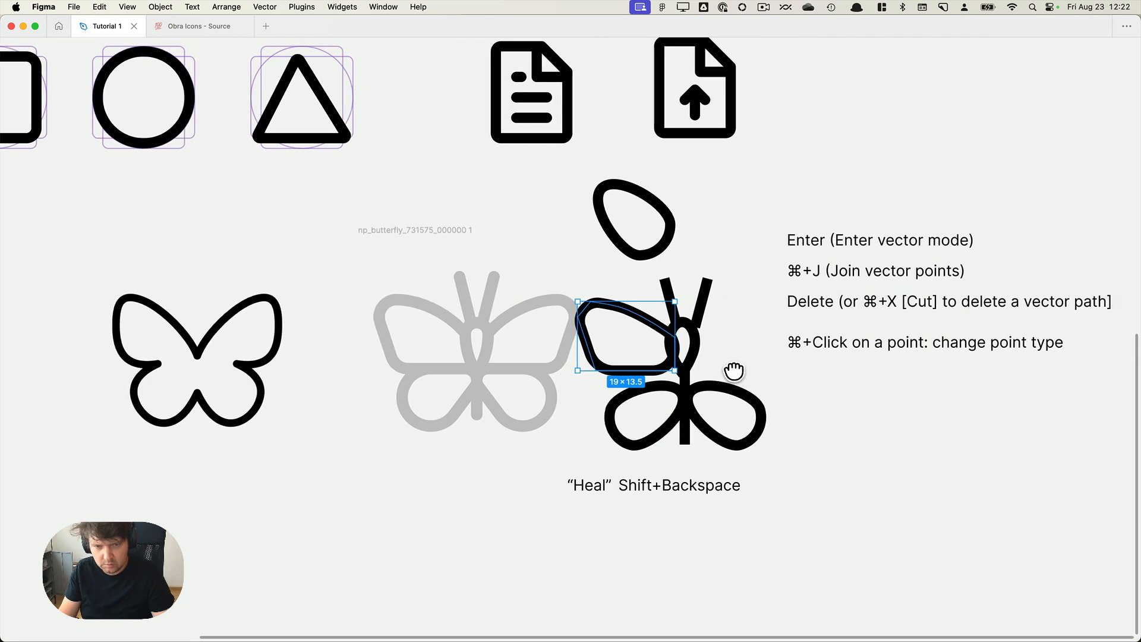
left_click_drag(645, 383, 655, 408)
left_click(730, 351)
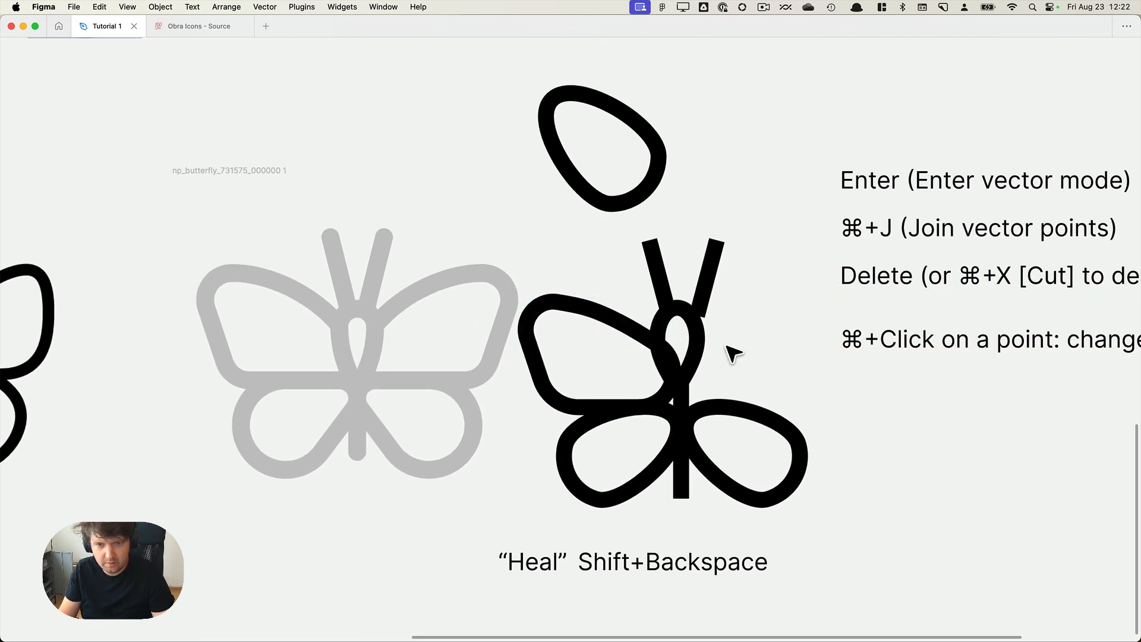
mouse_move(705, 364)
left_mouse_down()
mouse_move(710, 392)
mouse_move(699, 384)
left_mouse_up()
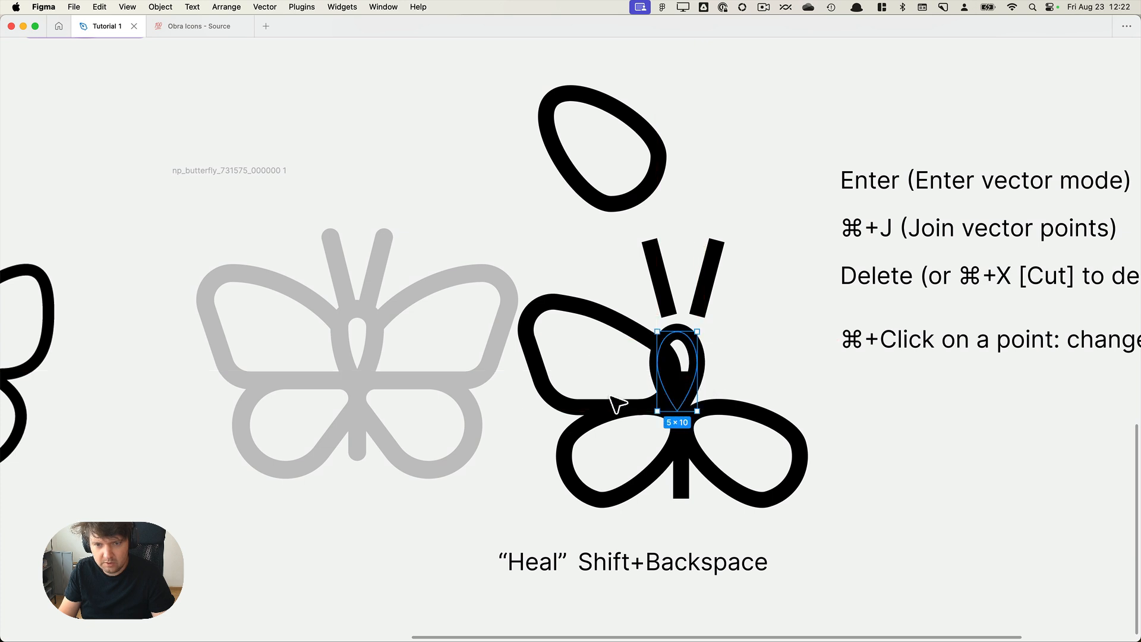
Duplicate the black butterfly's upper left wing, flip the copy horizontally and fit it against the body's right side.
left_click(637, 409)
key("super+d")
key("super+z")
left_click_drag(574, 309, 789, 317)
key("shift+h")
left_click(795, 324)
left_click_drag(789, 356, 731, 354)
key("Escape")
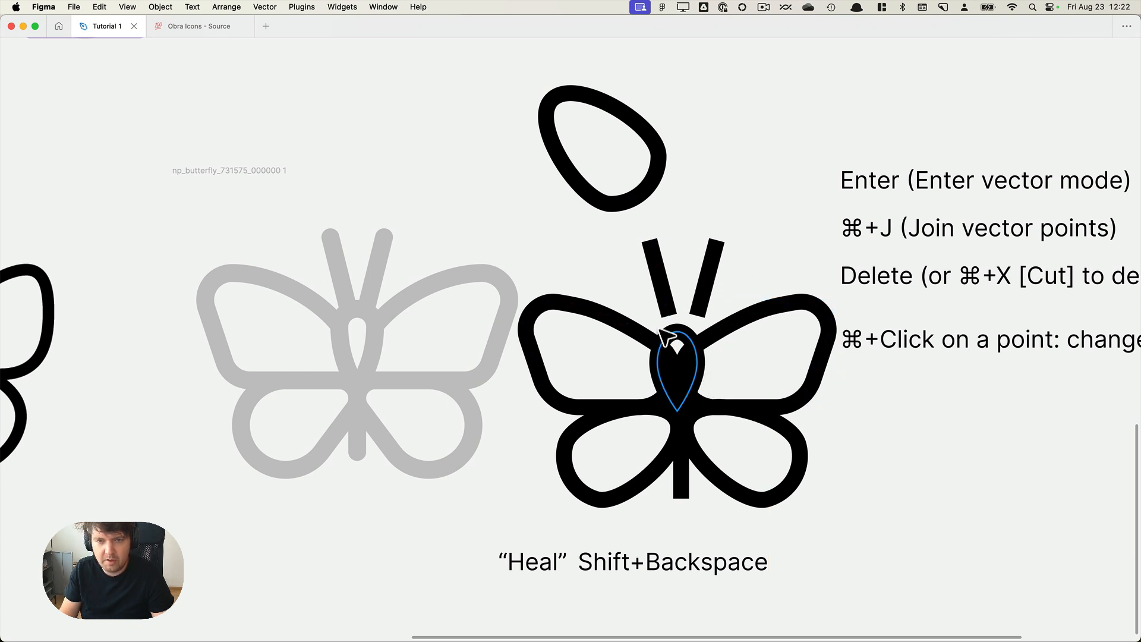
Give both antennae Round stroke caps at their start and end points.
left_click(715, 281, "shift")
key("super+backslash")
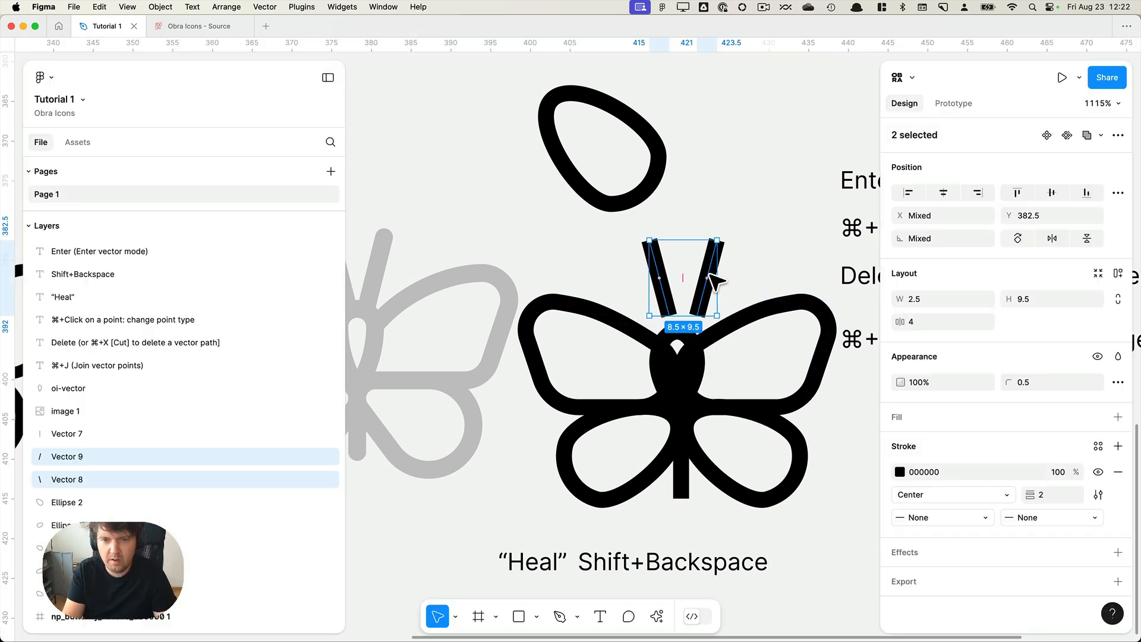
left_click(948, 514)
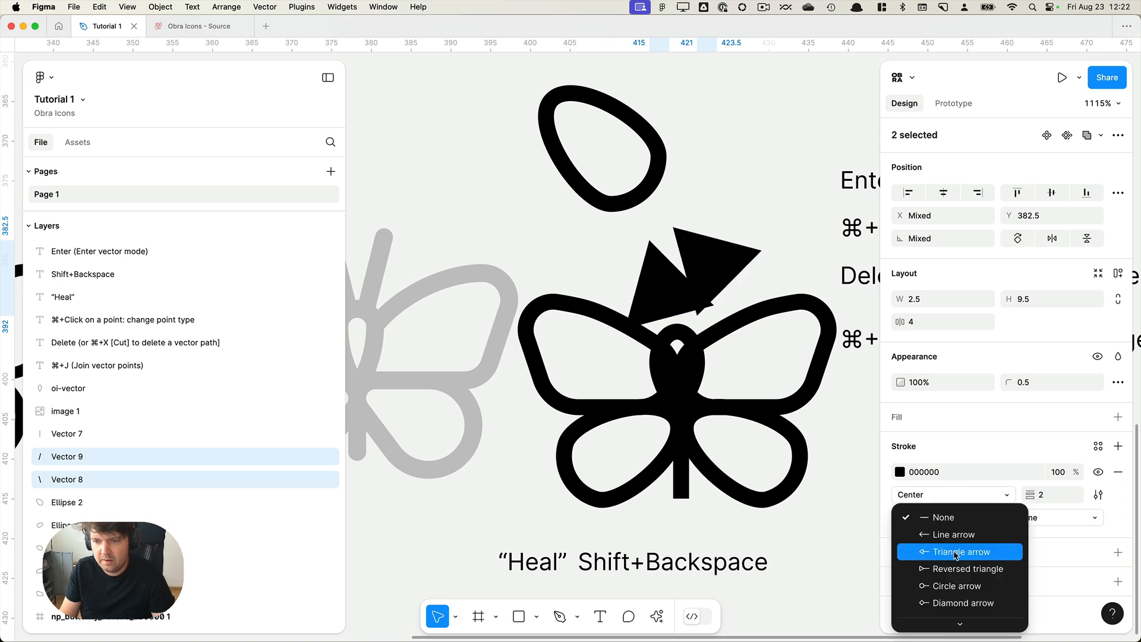
left_click(960, 601)
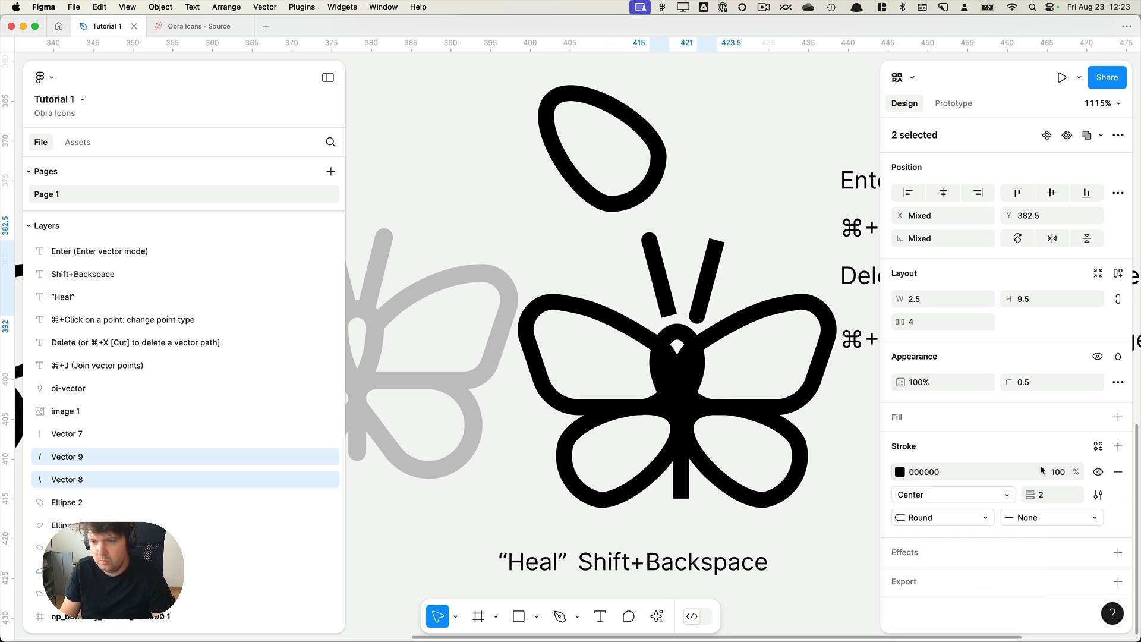
left_click(1043, 515)
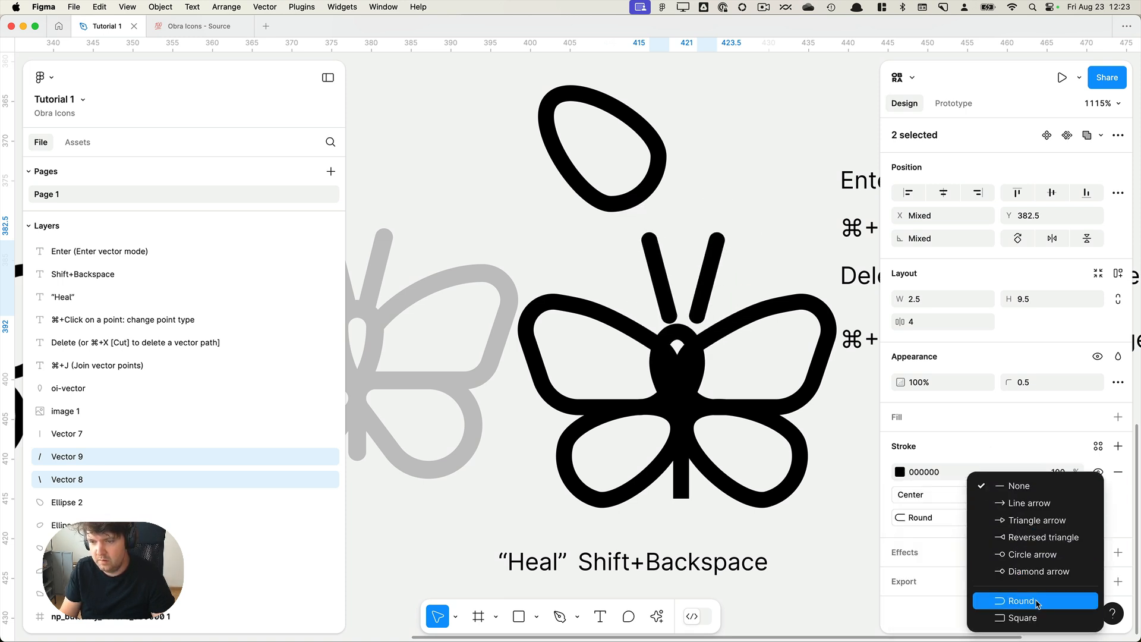
left_click(1037, 601)
left_click(795, 278)
key("super+backslash")
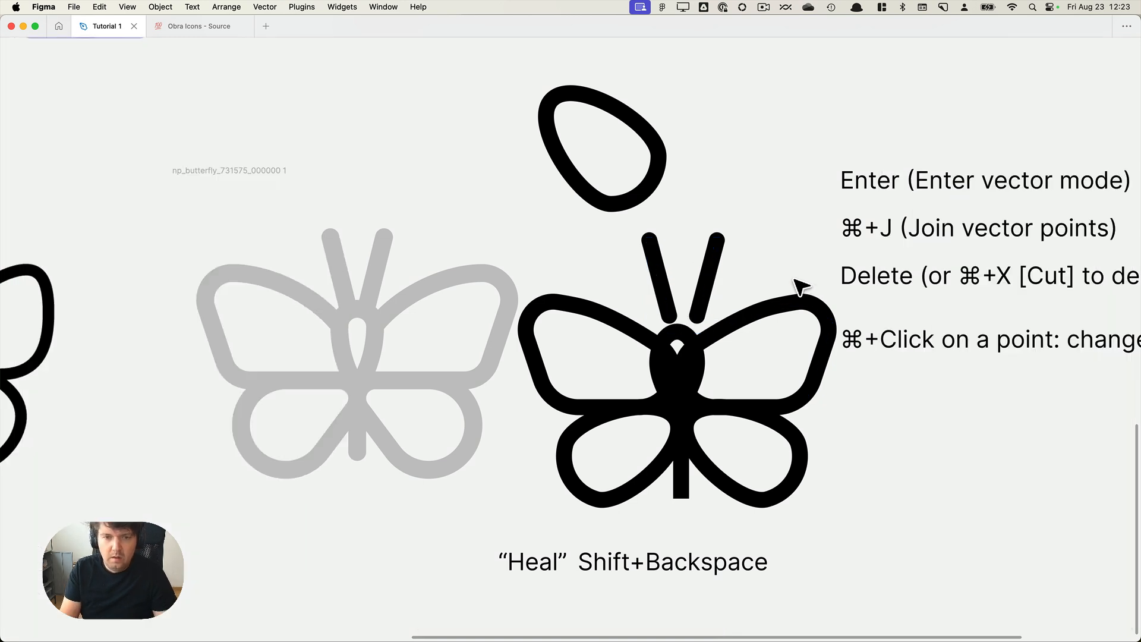
Move the assembled butterfly below the faded reference and shift the "Heal" and "Shift+Backspace" notes to its right.
scroll(801, 287, "down", 10)
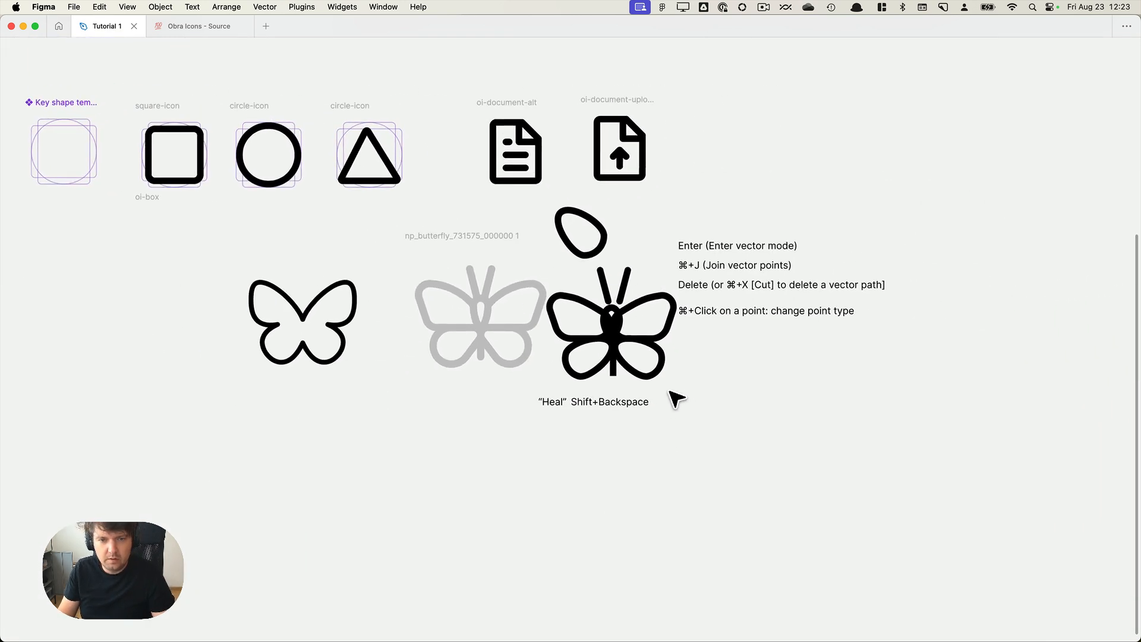
left_click_drag(603, 293, 461, 402)
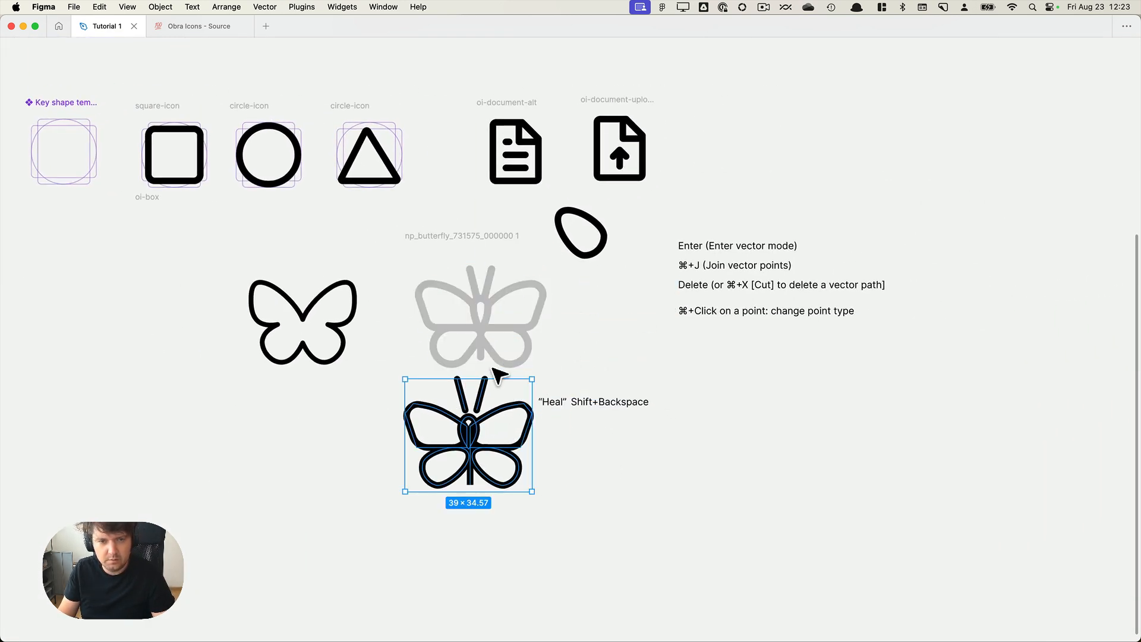
left_click_drag(614, 377, 740, 390)
left_click(506, 235)
scroll(512, 376, "up", 2)
left_click(667, 402)
left_click_drag(630, 401, 714, 383)
left_click_drag(668, 429, 732, 432)
Duplicate the triangle's circle-icon frame to the left of the assembled butterfly and delete the triangle inside the copy.
left_click_drag(477, 154, 483, 180)
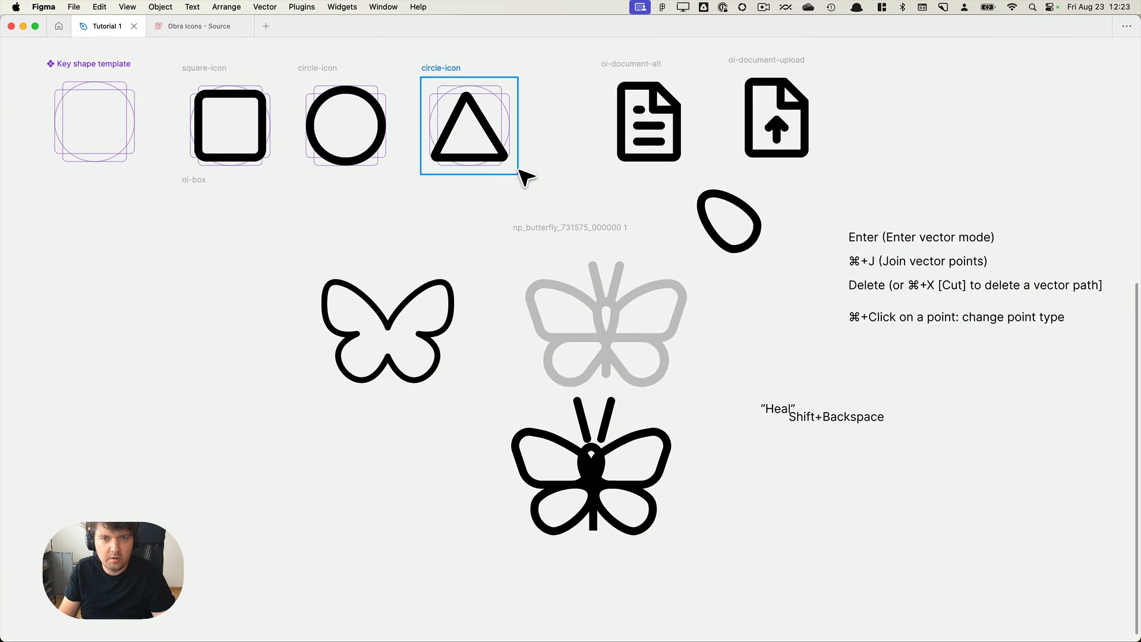
left_click(448, 69)
left_click_drag(448, 69, 476, 483)
scroll(644, 403, "up", 5)
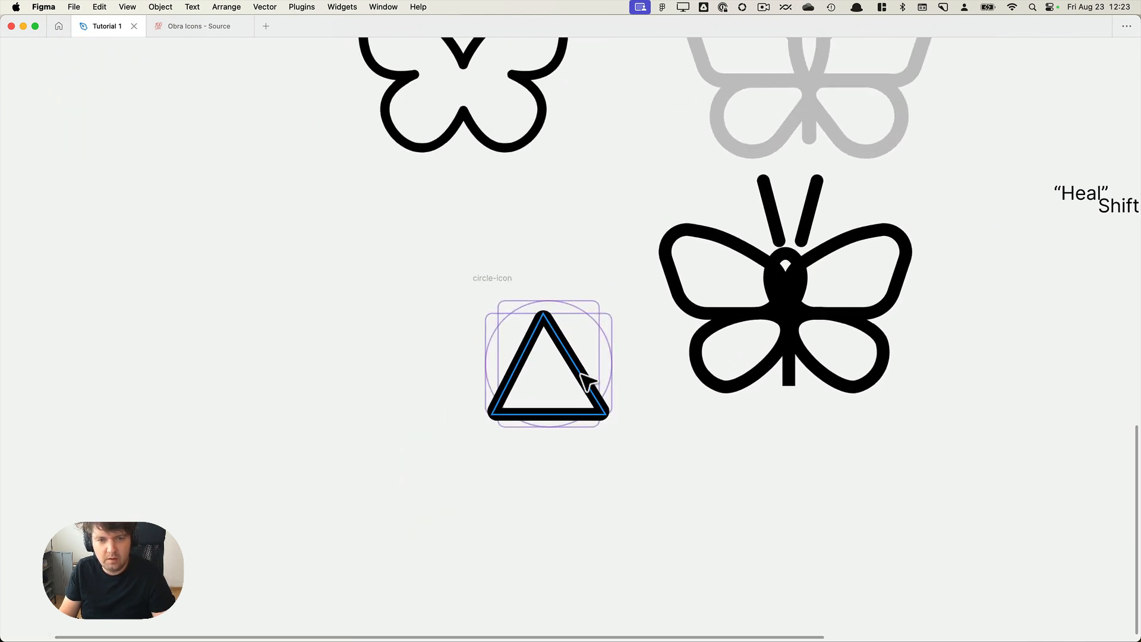
left_click(592, 372)
key("Delete")
Move the assembled butterfly into the emptied key-shape frame and scale it down to fit the guides.
scroll(657, 285, "up", 2)
left_click_drag(633, 231, 958, 469)
left_click_drag(922, 246, 579, 423)
scroll(665, 362, "up", 5)
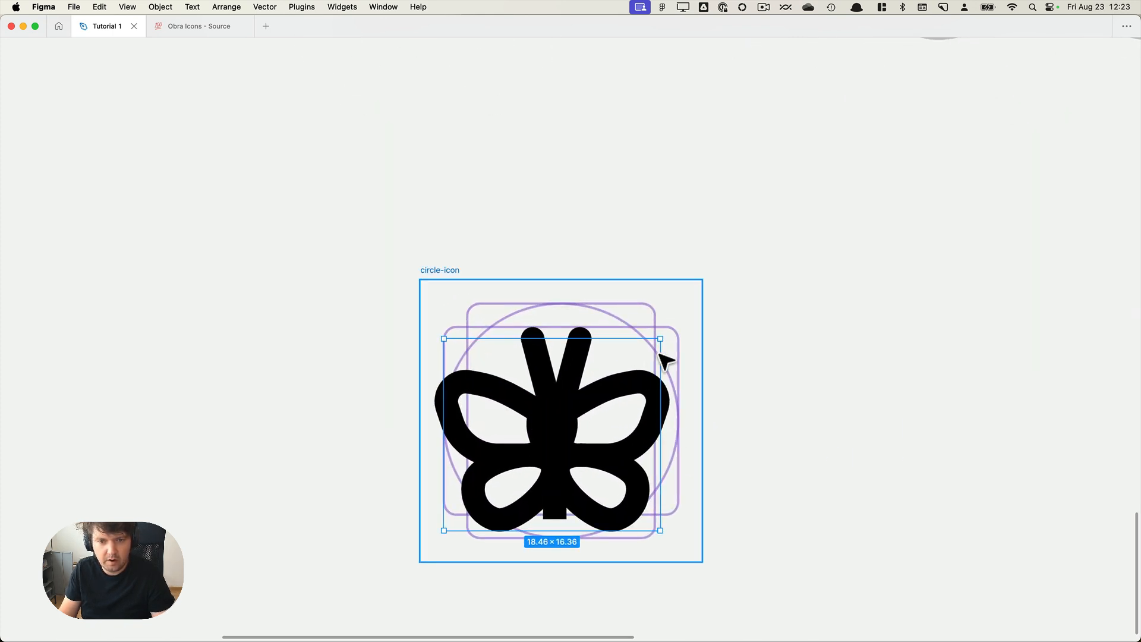
left_click(836, 361)
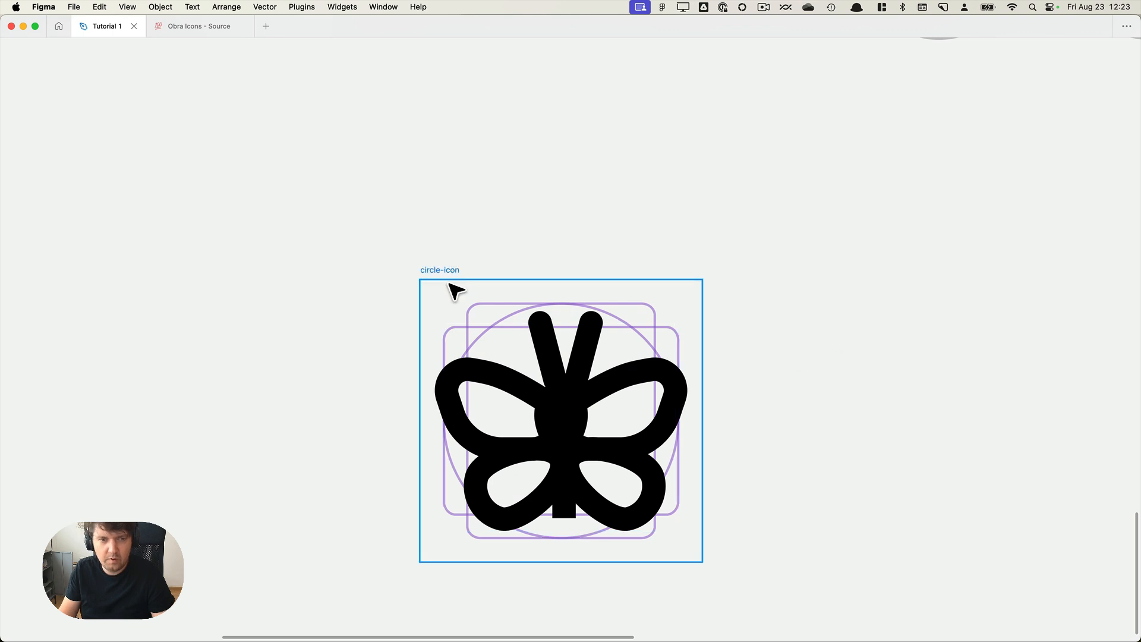
Rename the butterfly's frame as butterfly and move it below the square-icon frame.
left_click(443, 272)
double_click(437, 270)
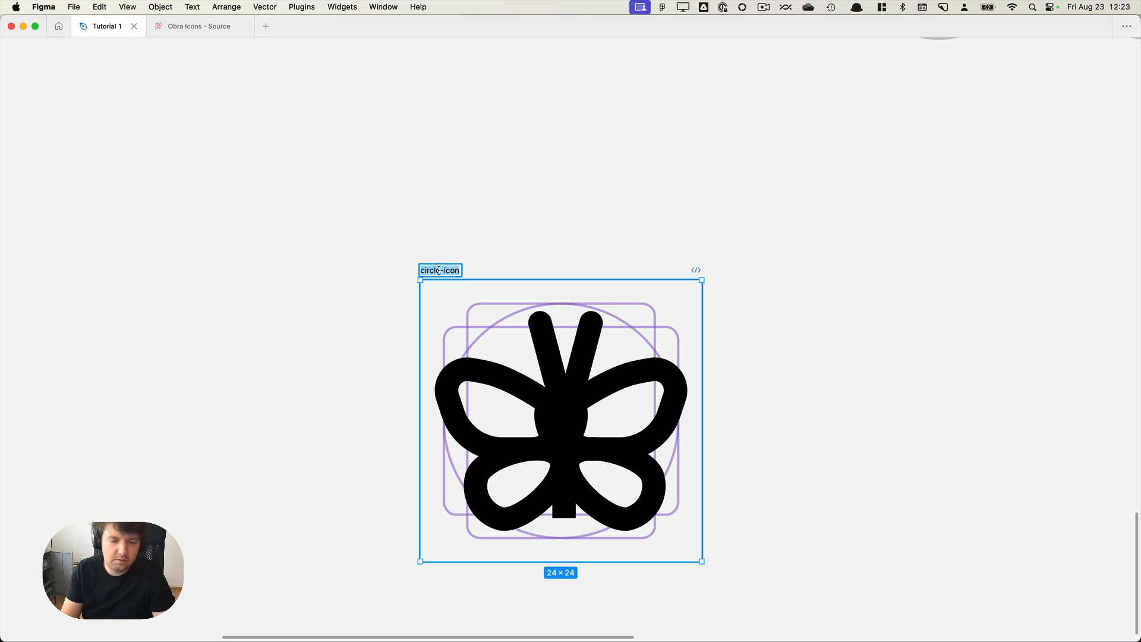
type("butterfly")
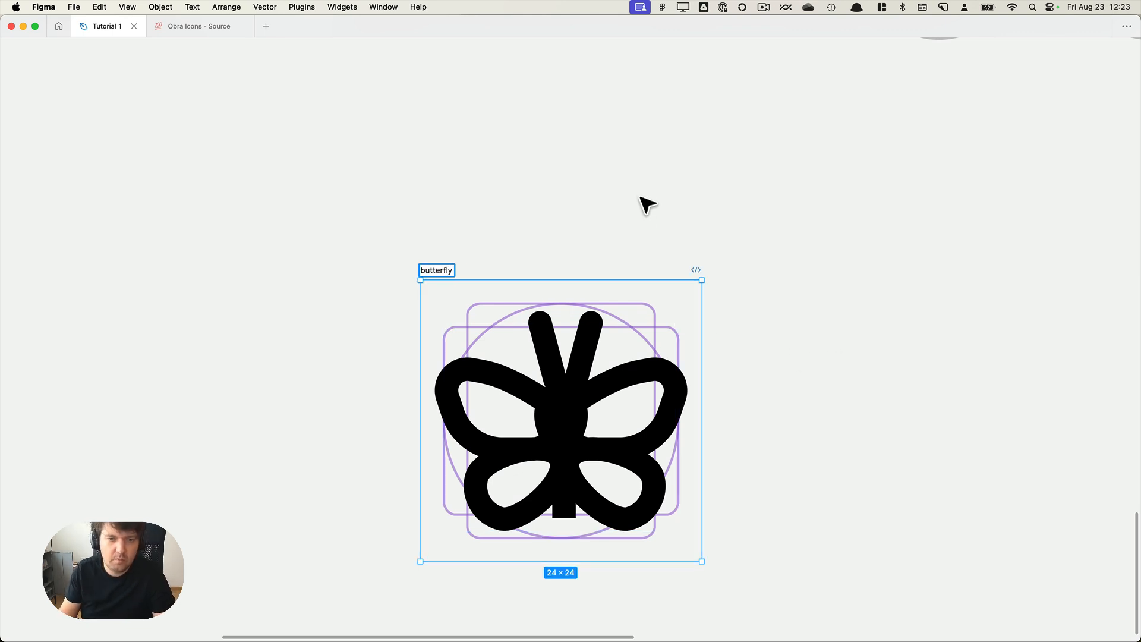
left_click(640, 197)
scroll(640, 198, "down", 5)
left_click_drag(642, 201, 711, 474)
left_click_drag(654, 507, 438, 234)
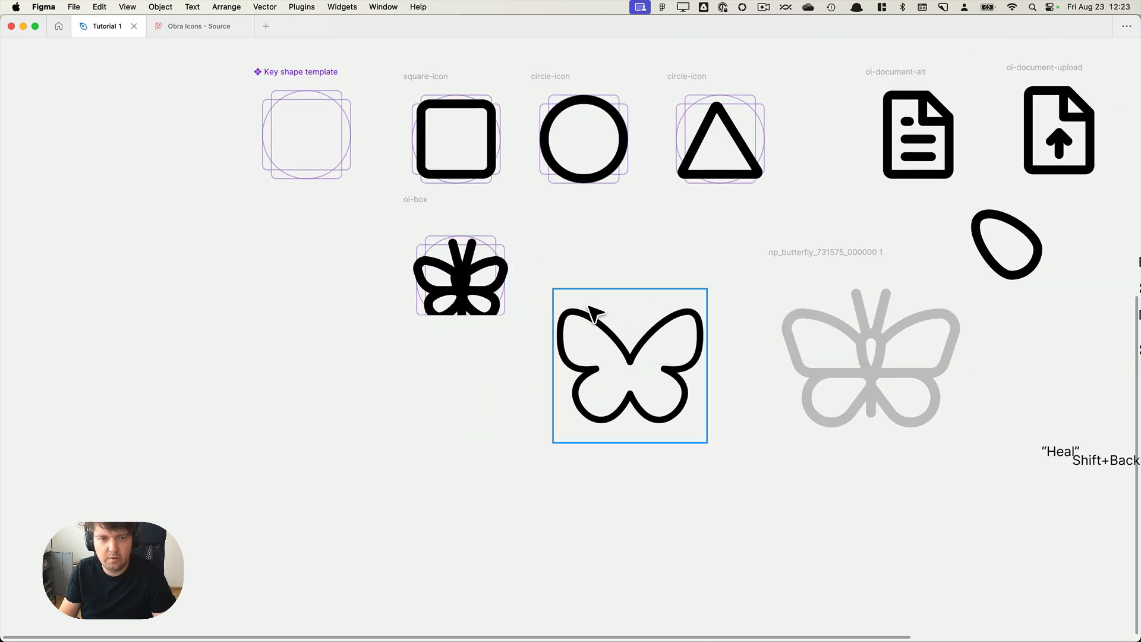
Ungroup the oi-box frame to release the butterfly frame nested inside it.
key("super+backslash")
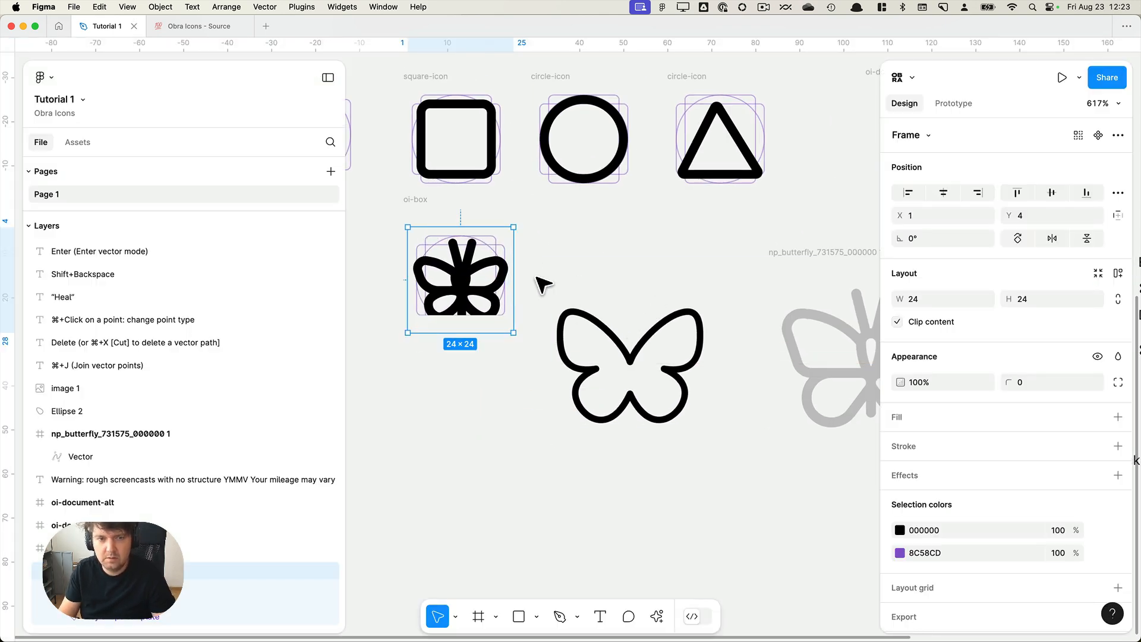
left_click(458, 373)
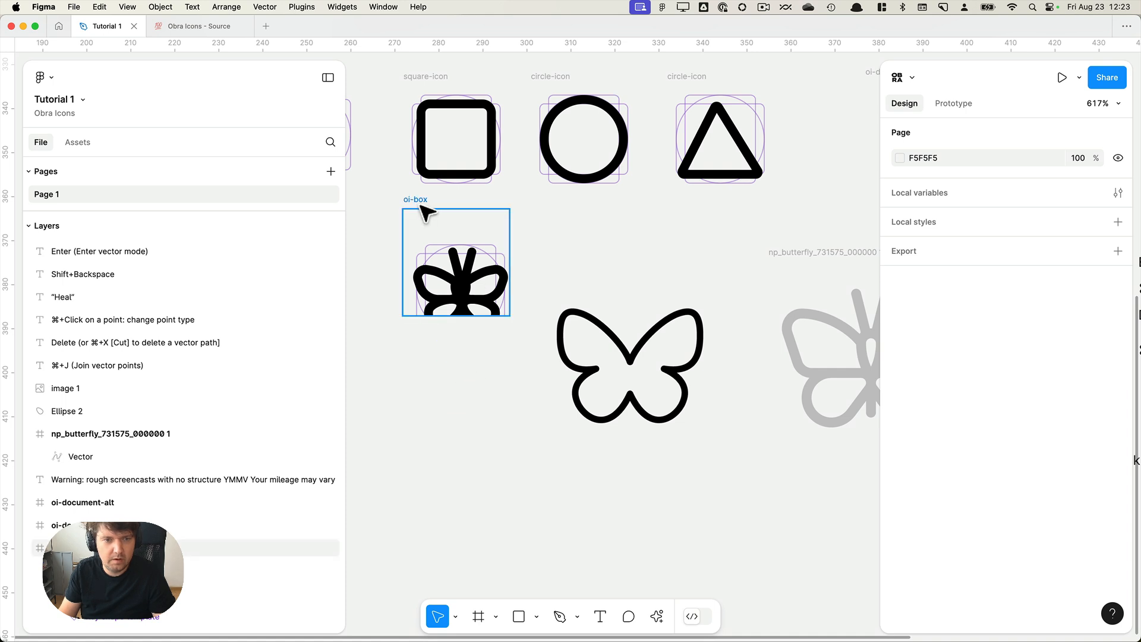
mouse_move(420, 205)
left_mouse_down()
mouse_move(450, 218)
mouse_move(415, 219)
left_mouse_up()
key("shift+super+g")
left_click(580, 225)
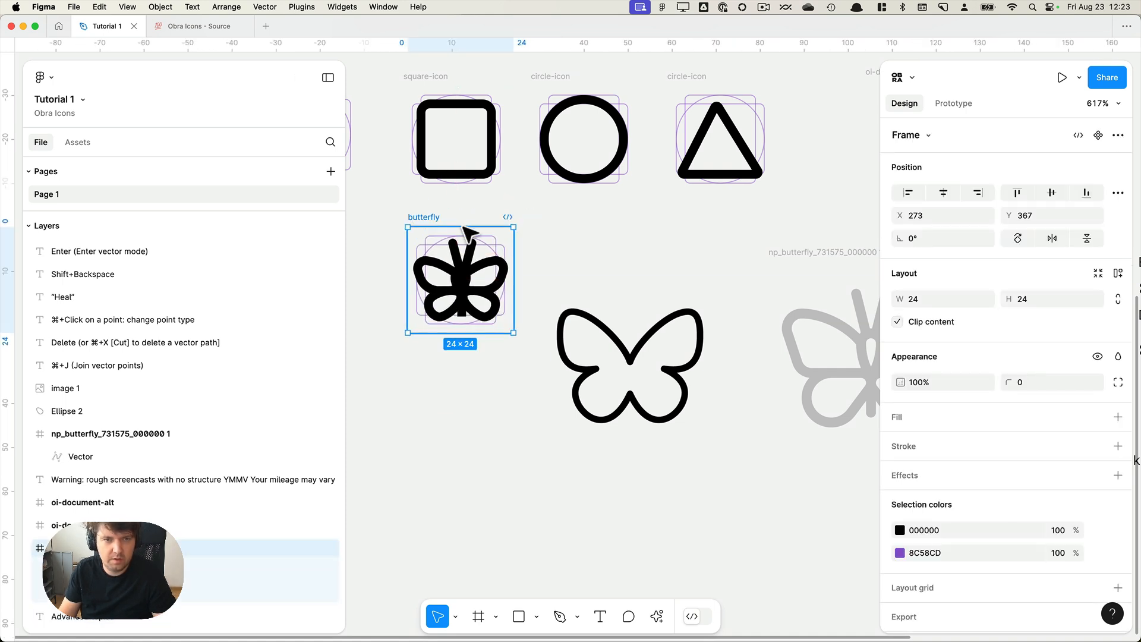
Hide the interface panels and show the pixel grid on the canvas.
left_click(624, 254)
key("super+backslash")
key("shift+apostrophe")
Move the large butterfly outline away from the icons to the empty area below the Key shape template.
left_click(600, 294)
left_click_drag(599, 294, 662, 407)
left_click_drag(723, 439, 351, 408)
left_click(573, 382)
scroll(667, 364, "up", 3)
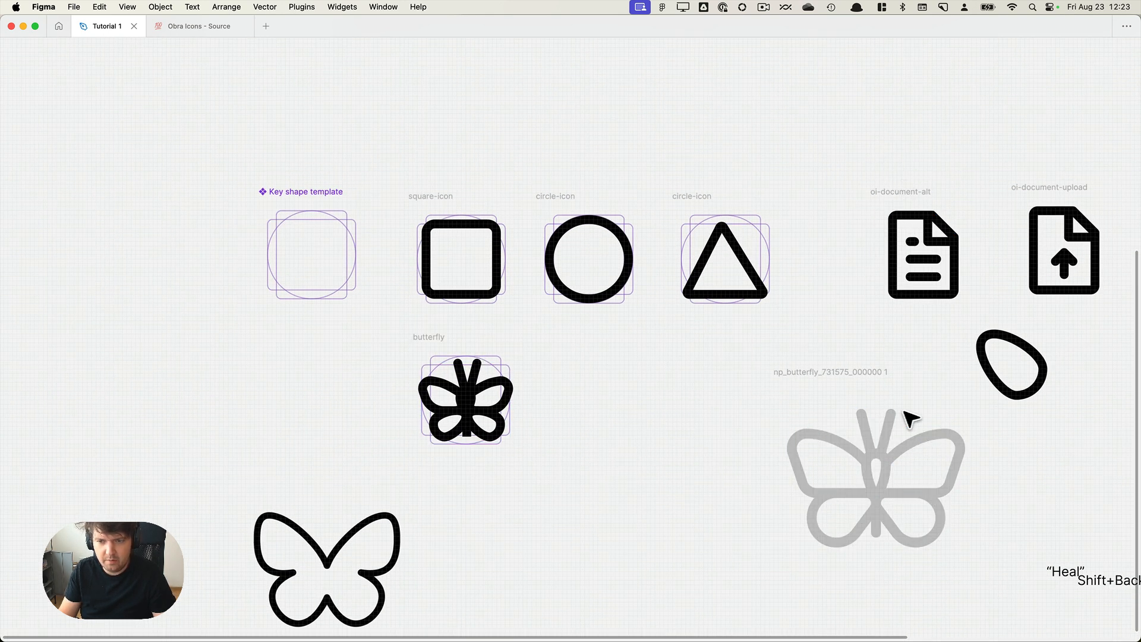
Move the grey reference butterfly beside the butterfly icon and scale its frame down to 19 × 19.
left_click_drag(904, 409, 741, 379)
left_click_drag(811, 352, 694, 466)
left_click_drag(654, 503, 580, 413)
Give the butterfly's vertical tail line a Round end point.
scroll(517, 408, "up", 4)
scroll(525, 416, "up", 5)
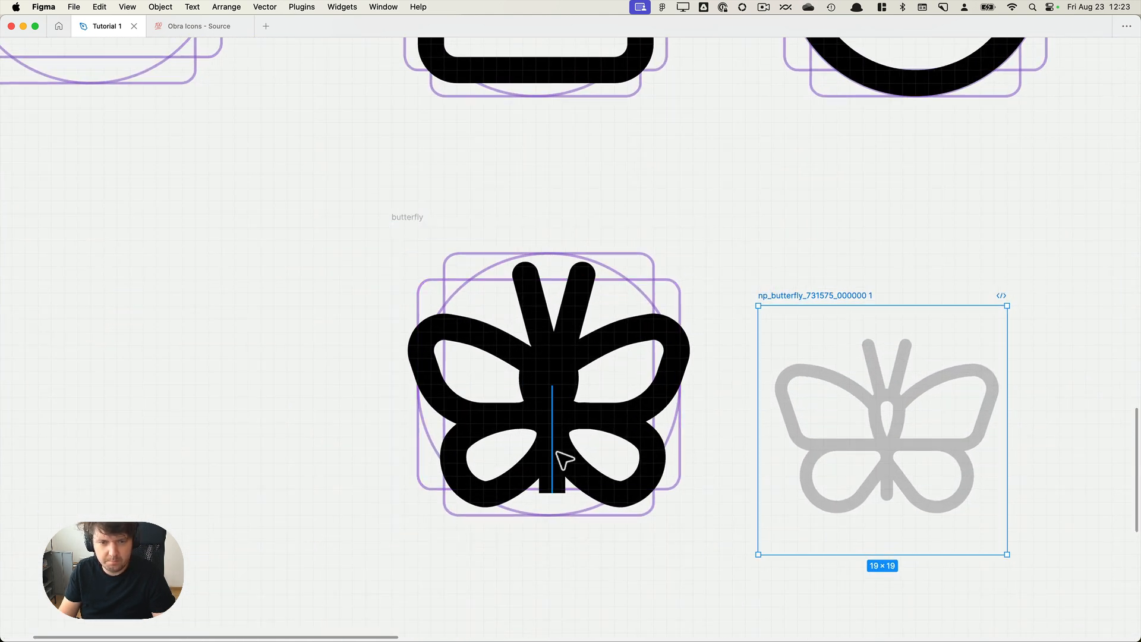
left_click(559, 460)
key("super+backslash")
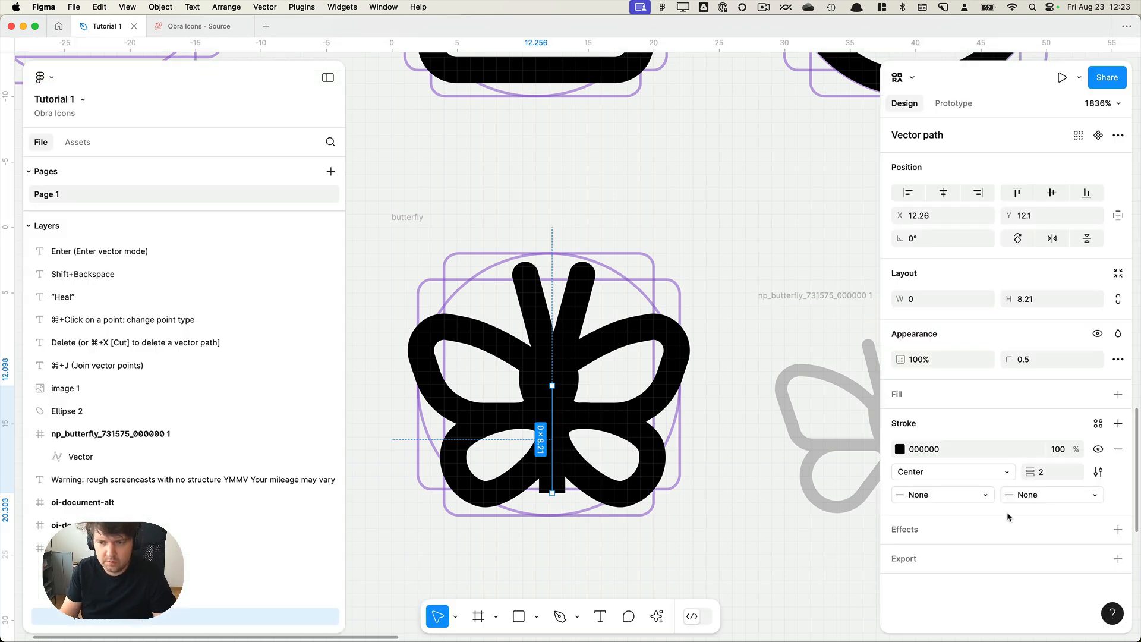
left_click(1033, 497)
left_click(1020, 609)
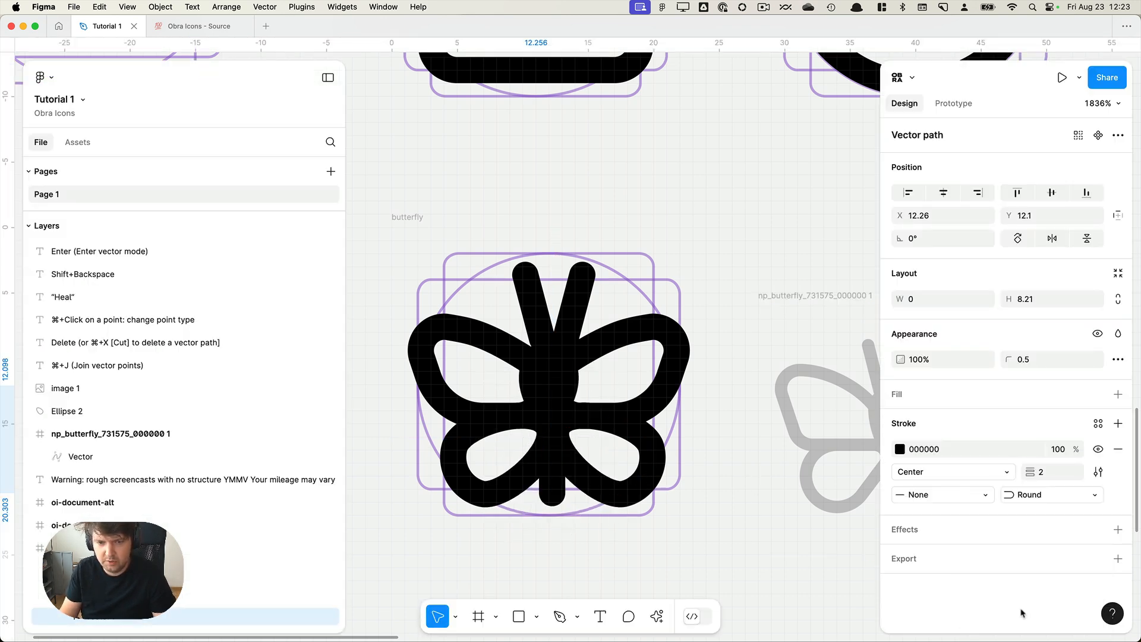
Center the tail line at X 12 in the butterfly frame and set its height to 8.
key("super+backslash")
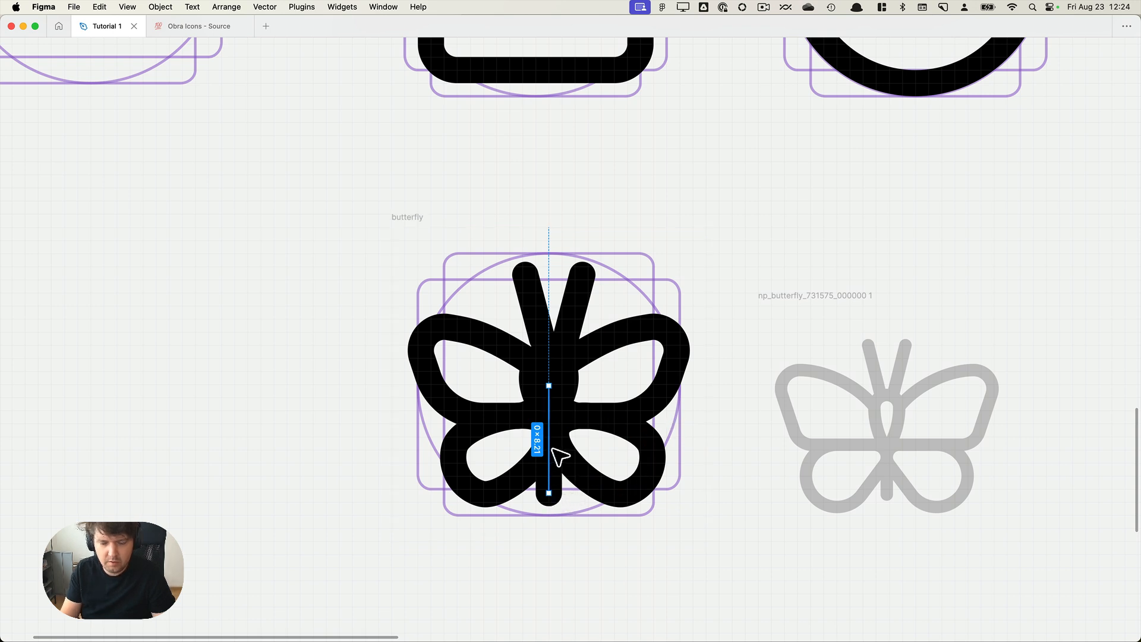
key("super+backslash")
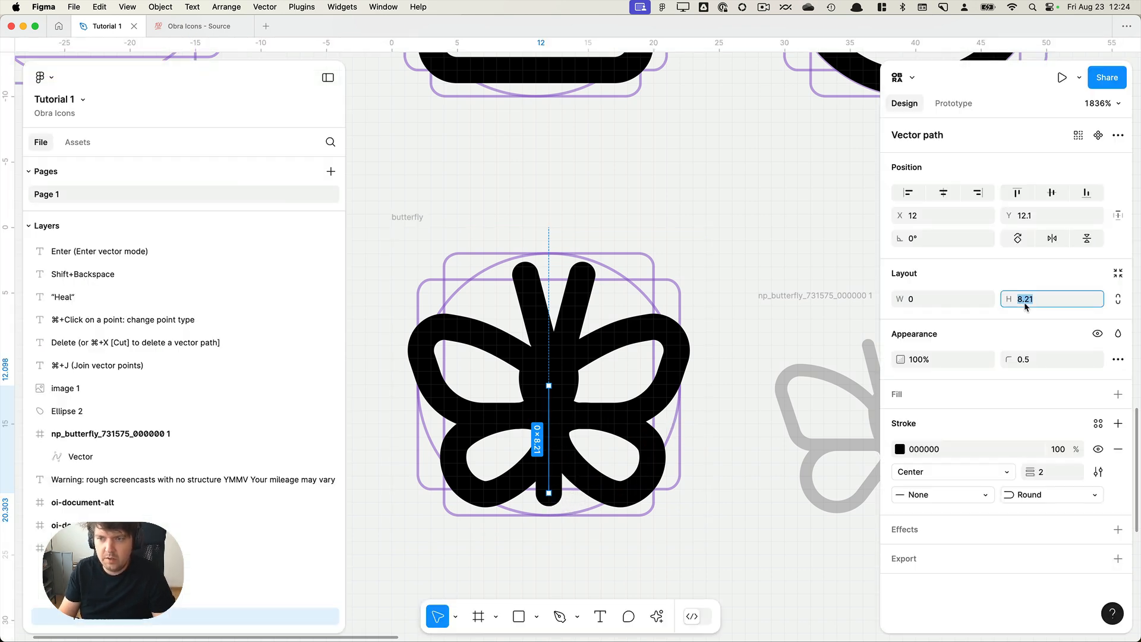
key("Return")
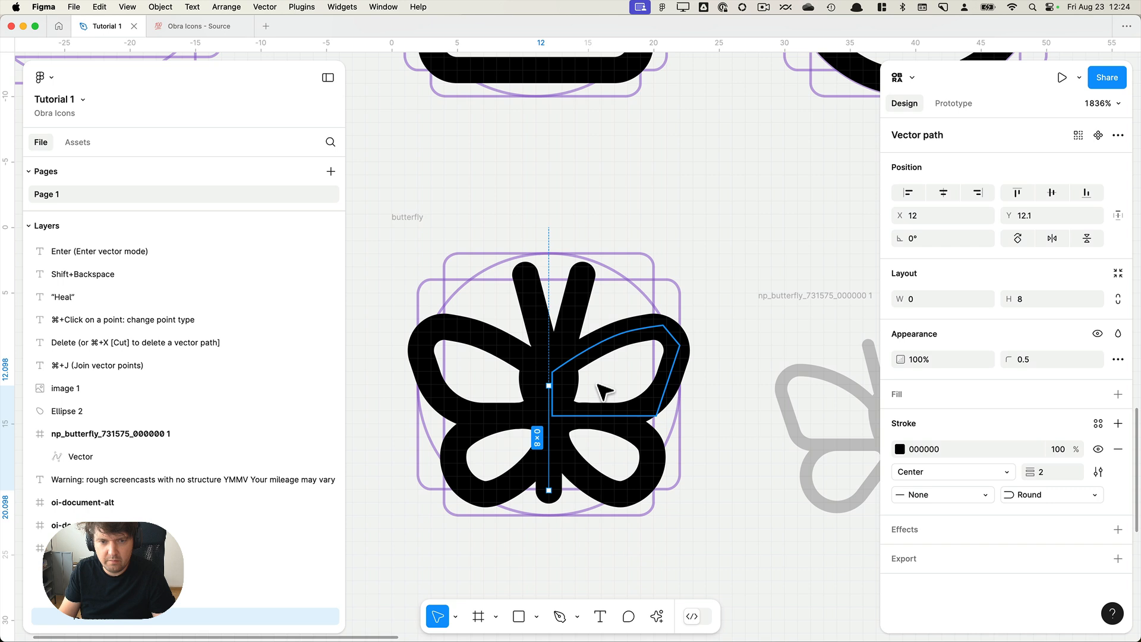
Bring the butterfly's oval body shape to the front and resize it to 3 × 7 at X 11, Y 8.
left_click(545, 365)
scroll(554, 374, "down", 1)
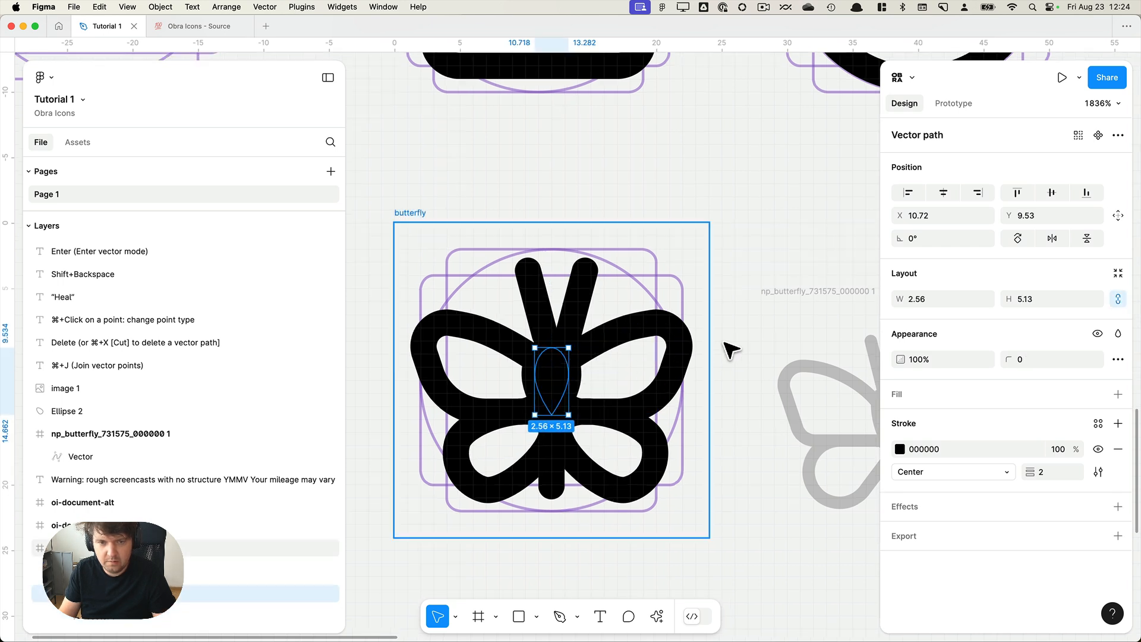
scroll(683, 363, "up", 1)
key("]")
scroll(583, 367, "right", 1)
scroll(581, 365, "up", 1)
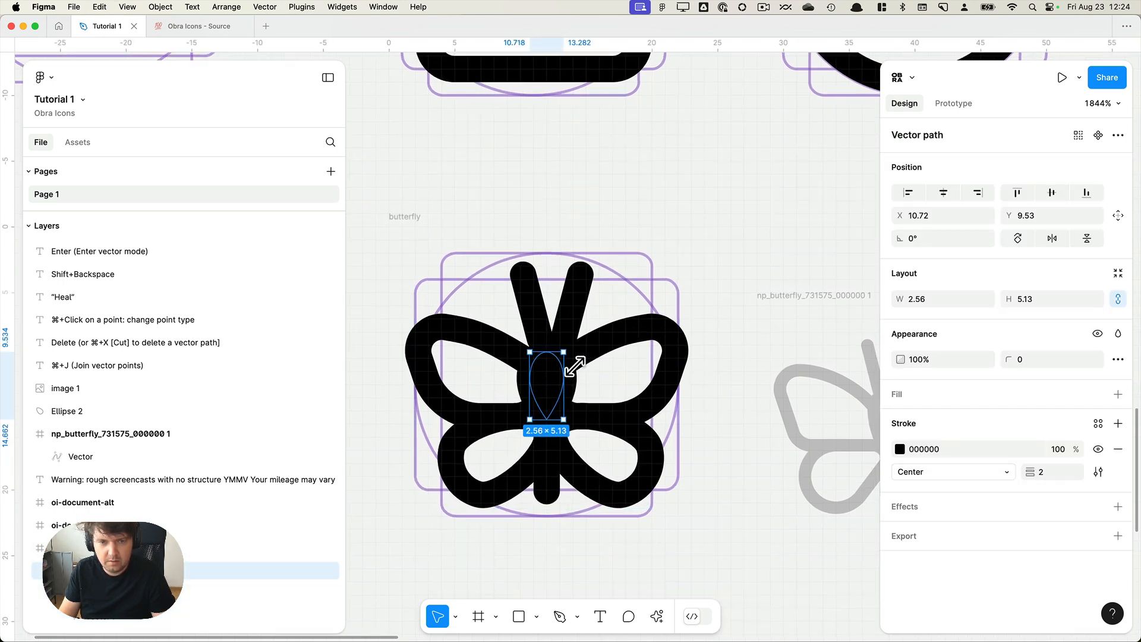
mouse_move(575, 364)
left_mouse_down()
mouse_move(604, 354)
mouse_move(577, 367)
left_mouse_up()
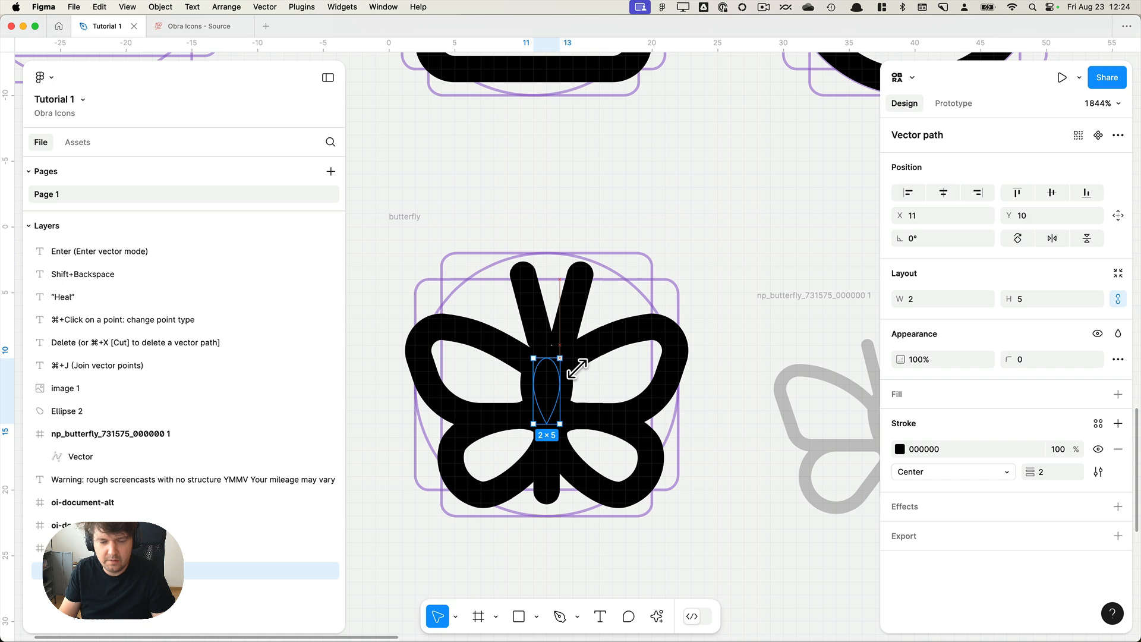
scroll(572, 388, "down", 1)
scroll(570, 364, "up", 1)
left_click_drag(571, 364, 590, 358)
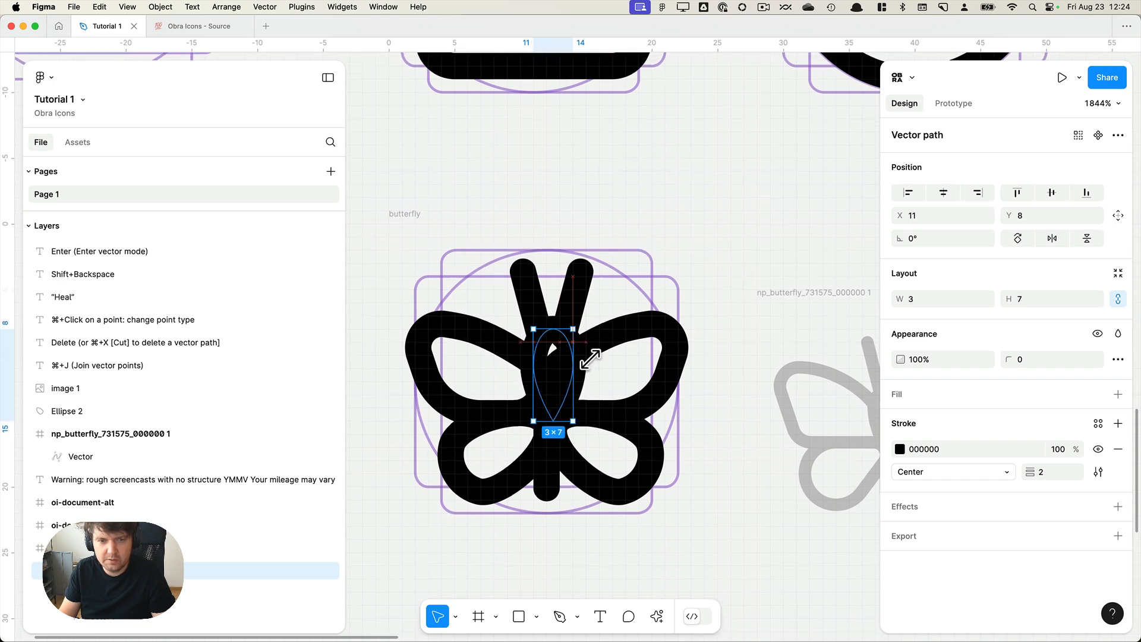
scroll(611, 351, "down", 5)
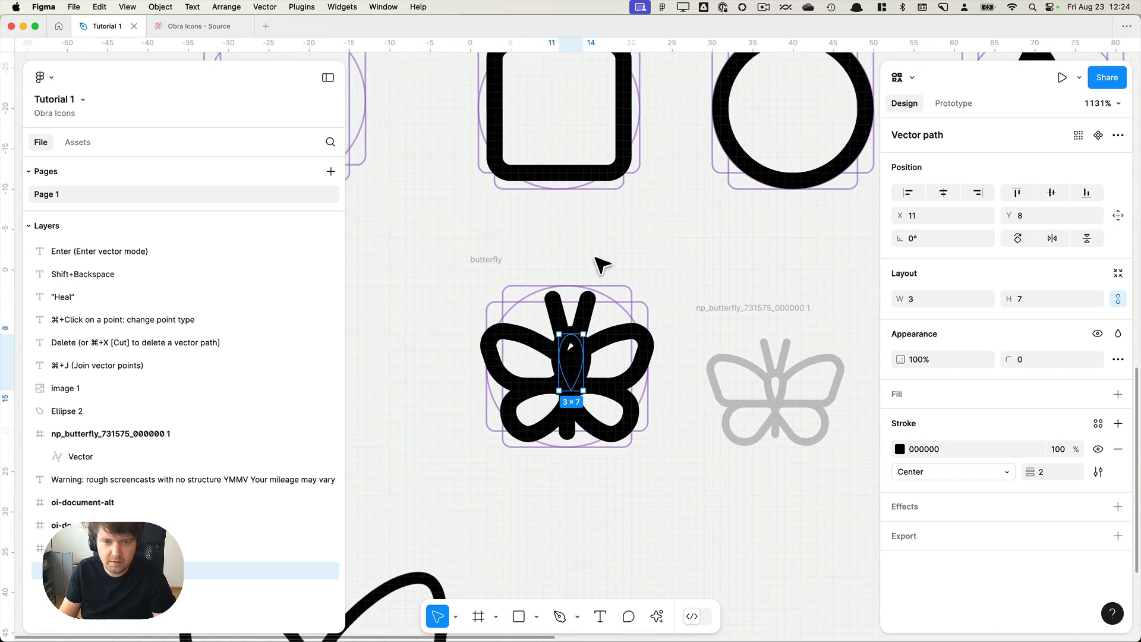
Gather the vector-editing notes beside the reference butterfly and add the text Vector shortcuts above them.
left_click(587, 271)
key("super+backslash")
scroll(565, 285, "down", 8)
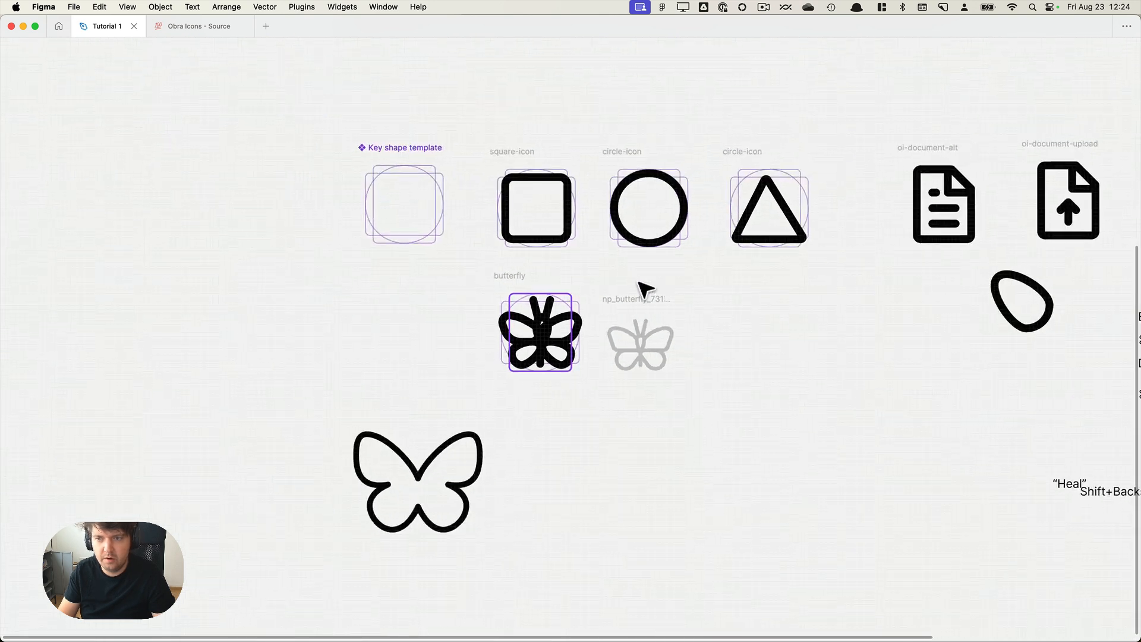
left_click_drag(759, 351, 479, 415)
scroll(479, 415, "up", 3)
left_click(555, 334)
key("t")
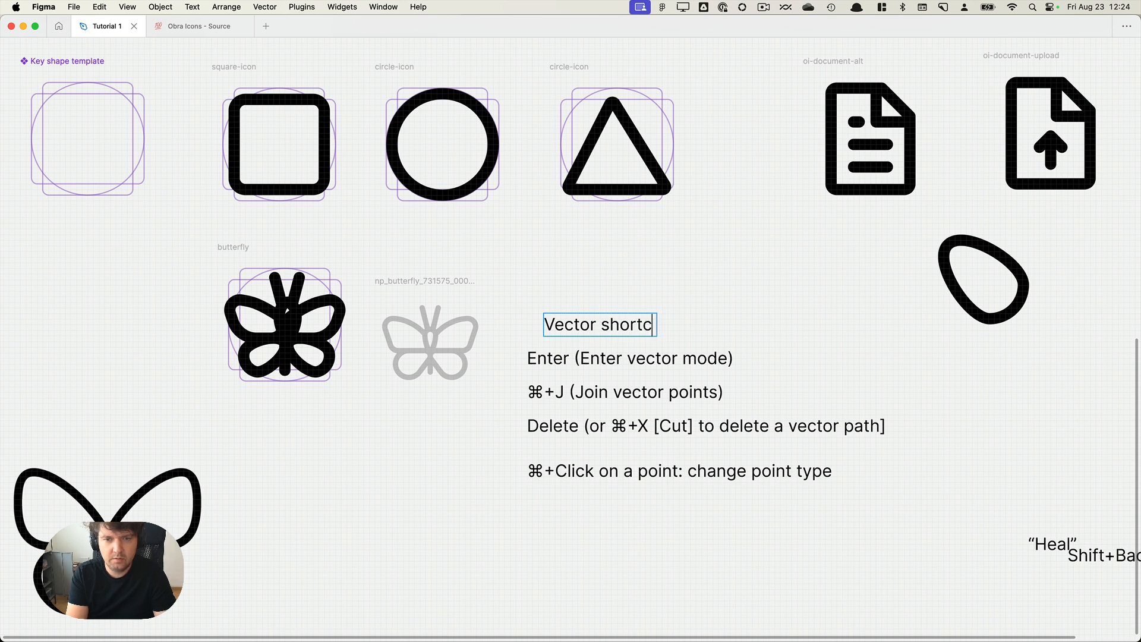
Make the Vector shortcuts heading bold and place a copy below the notes that reads Settings.
key("Escape")
left_click_drag(640, 326, 603, 531)
key("super+b")
double_click(589, 520)
type("Sn")
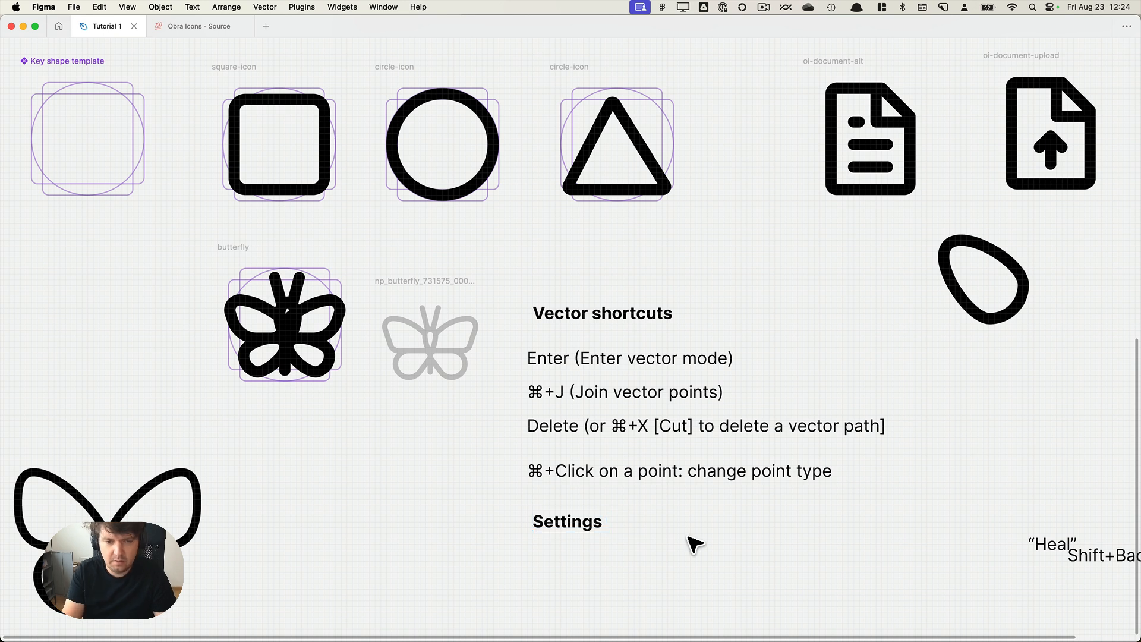
Search the commands for snap to look up the shortcut of Snap to pixel grid.
key("super+k")
type("smap")
key("BackSpace")
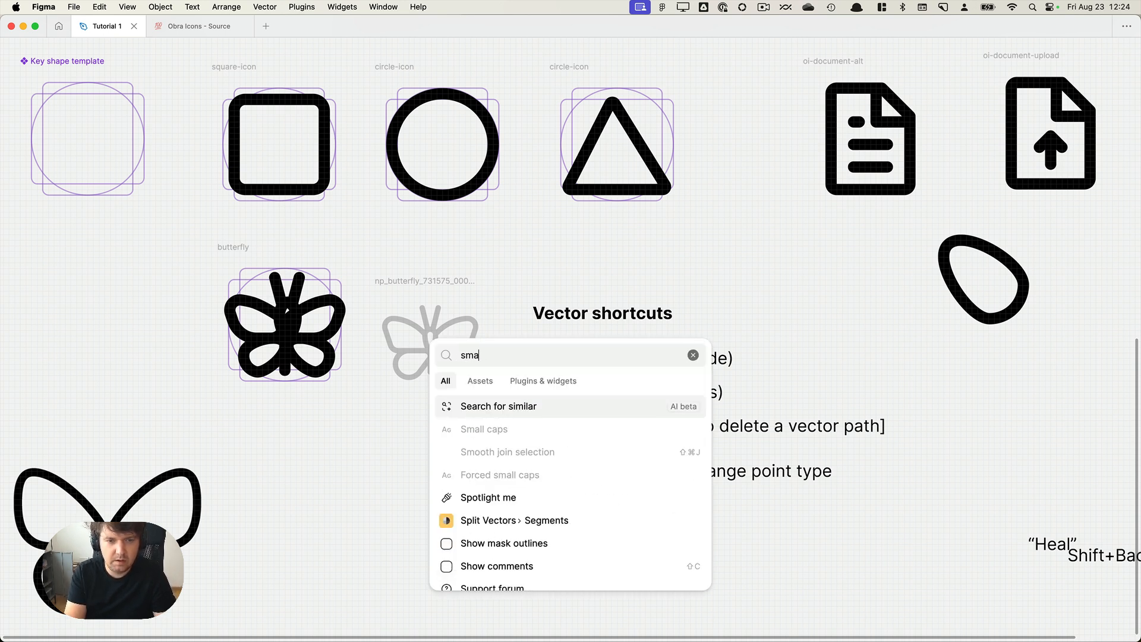
type("psnap")
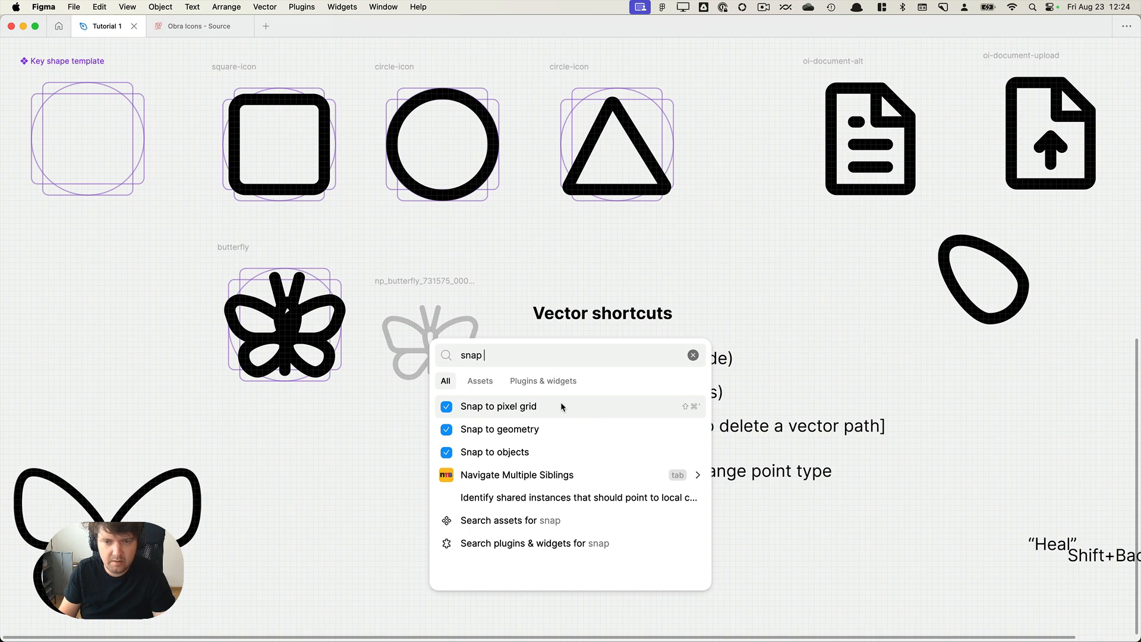
left_click(563, 407)
Duplicate the last shortcut note below the Settings heading and change its text to Shift+⌘+’.
left_click_drag(608, 482, 599, 567)
key("Return")
key("Left")
key("Right")
key("Right")
key("shift+super+Right")
key("BackSpace")
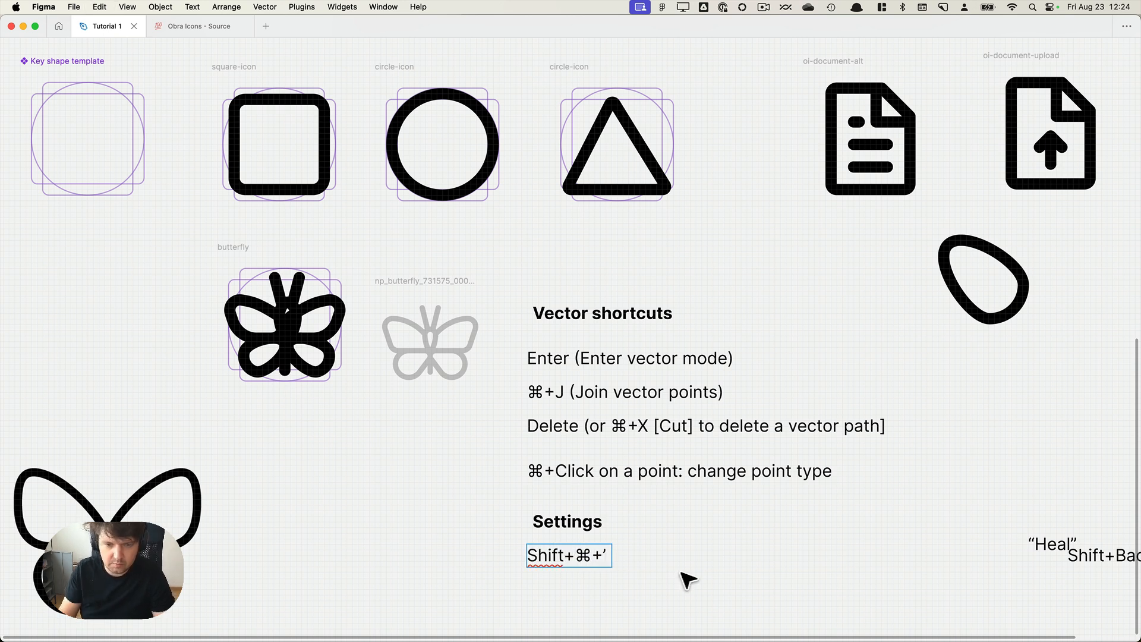
left_click(671, 539)
Draw a three-point open path about 14 × 3 with the Pen tool below the reference butterfly.
scroll(337, 410, "up", 10)
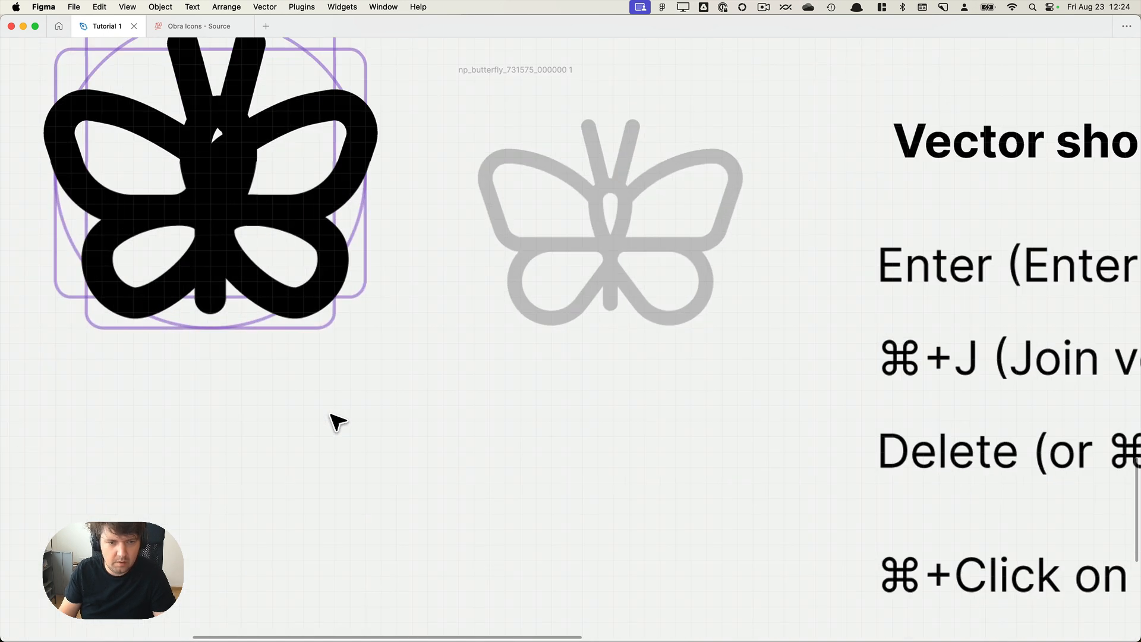
key("p")
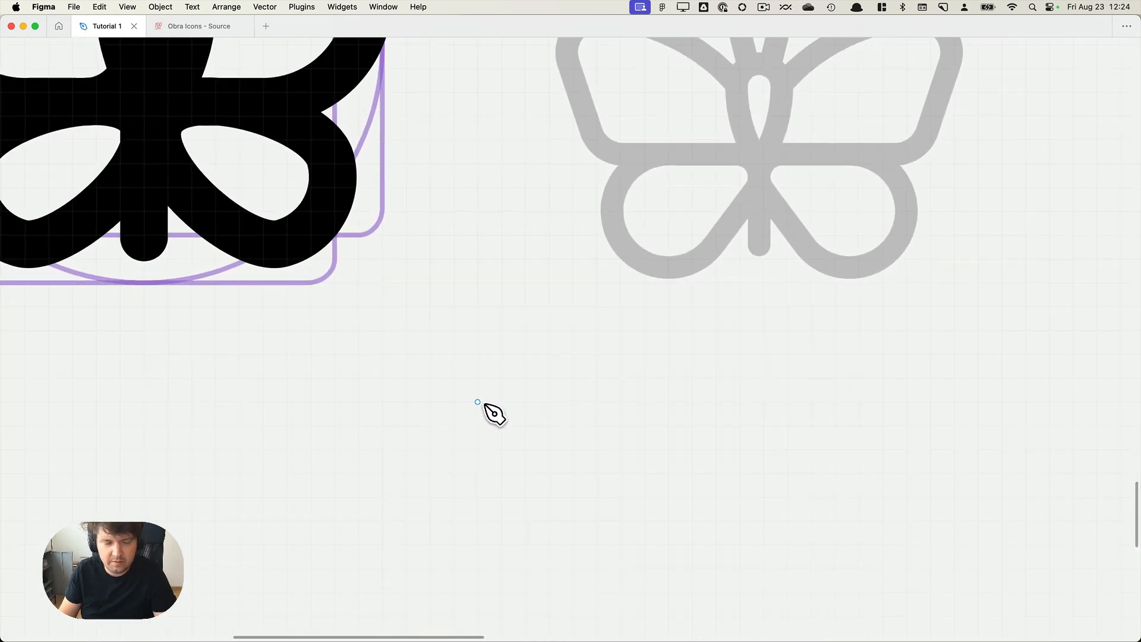
left_click(484, 404)
left_click(502, 403)
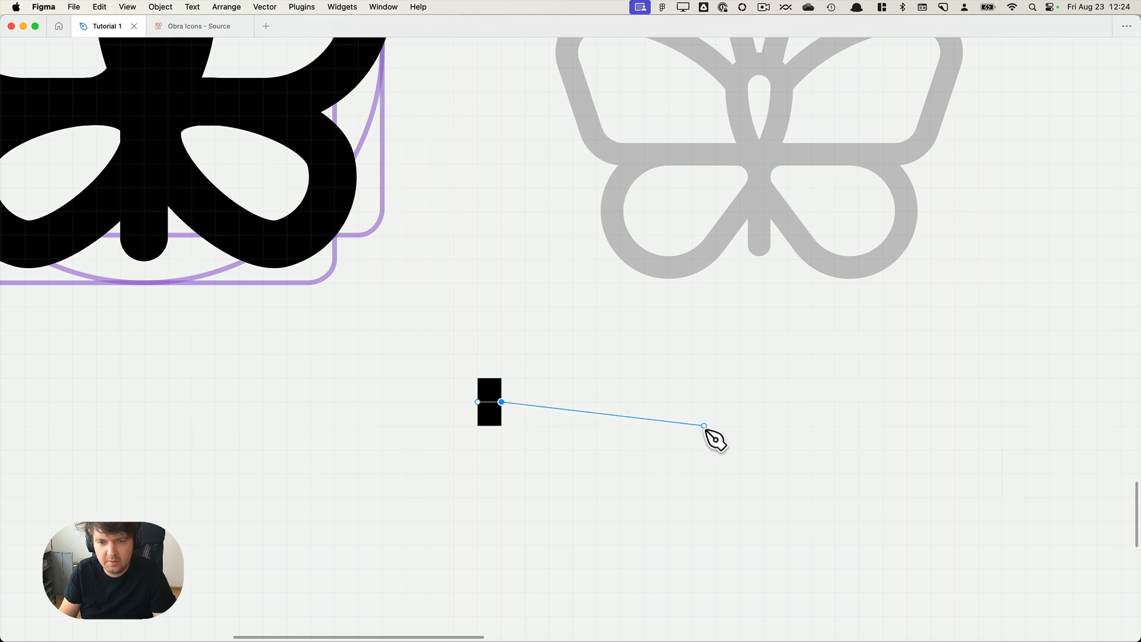
left_click(812, 331)
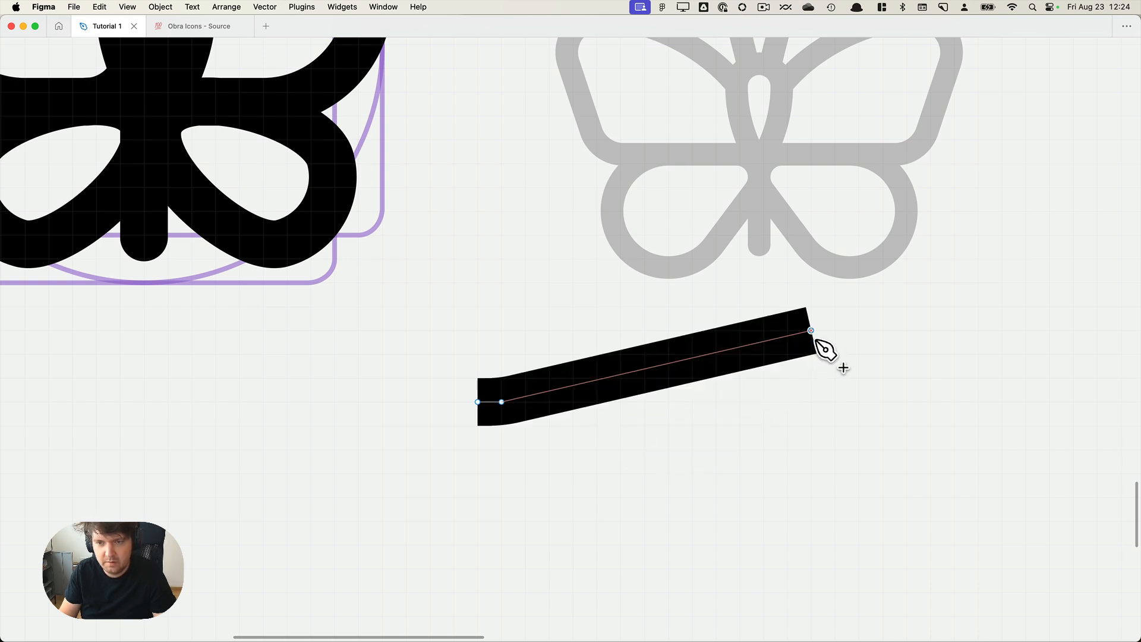
key("Escape")
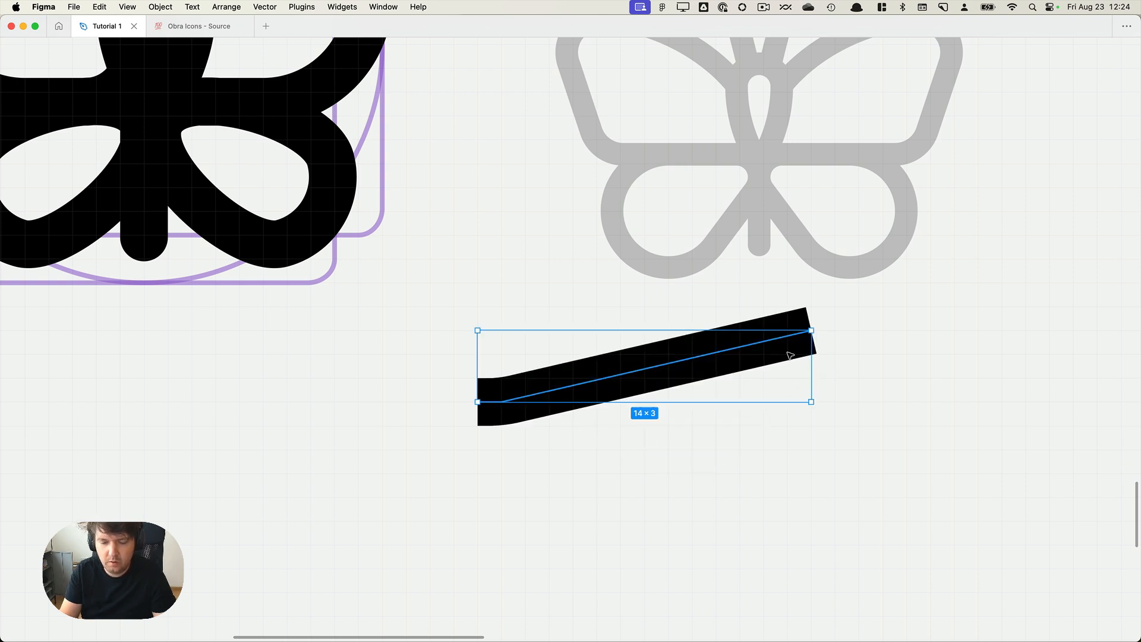
Turn off Snap to pixel grid and move the practice path's upper end point freely off the grid.
key("super+backslash")
key("super+k")
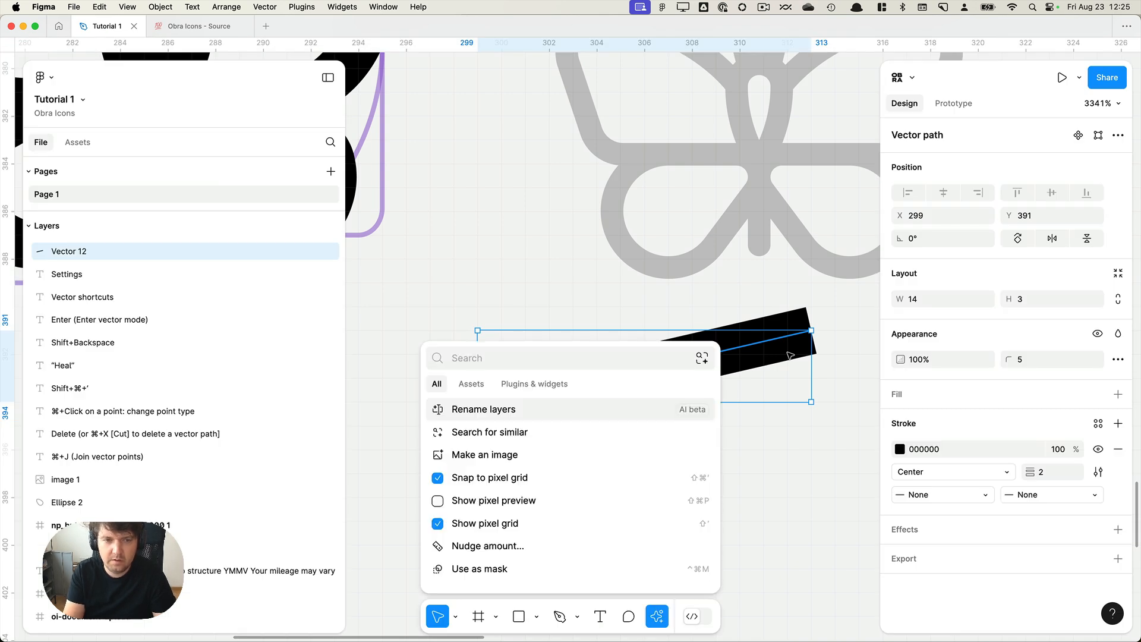
type("snap")
key("Return")
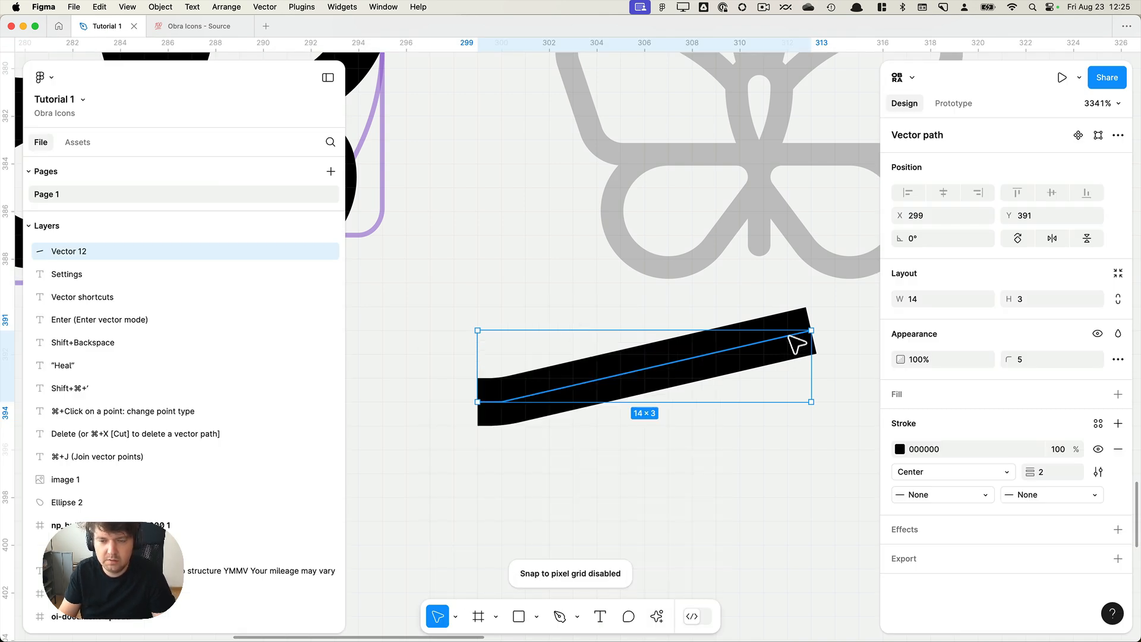
key("Return")
left_click_drag(812, 331, 737, 350)
Turn Snap to pixel grid back on and snap the practice path's upper end point to X 312, Y 391.
scroll(782, 346, "up", 10)
key("super+k")
key("Return")
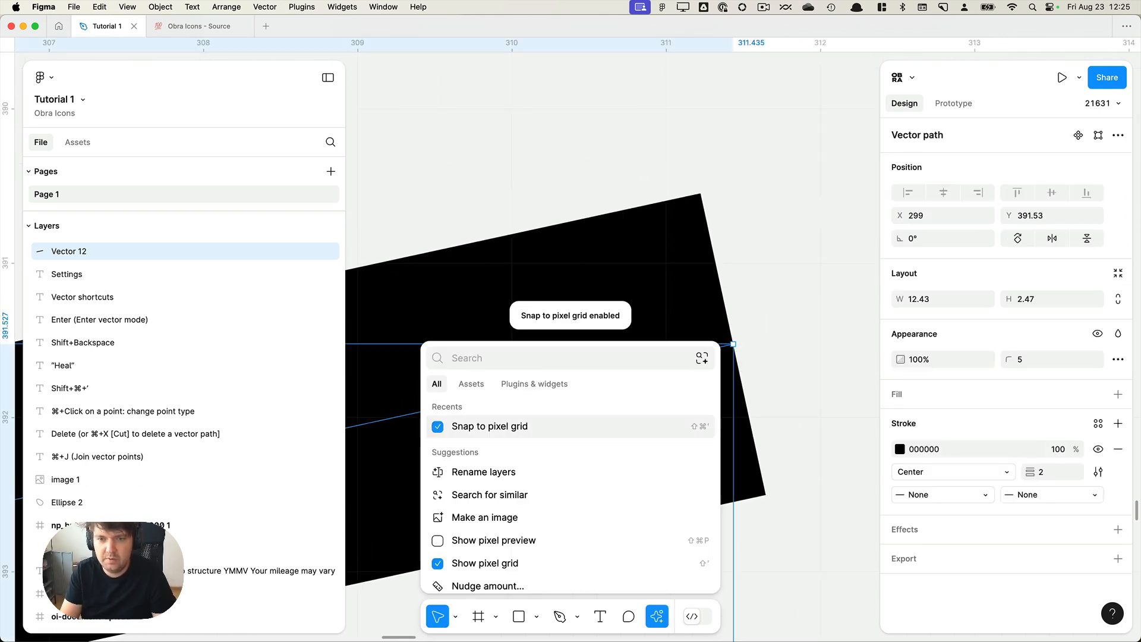
left_click(777, 337)
left_click(746, 357)
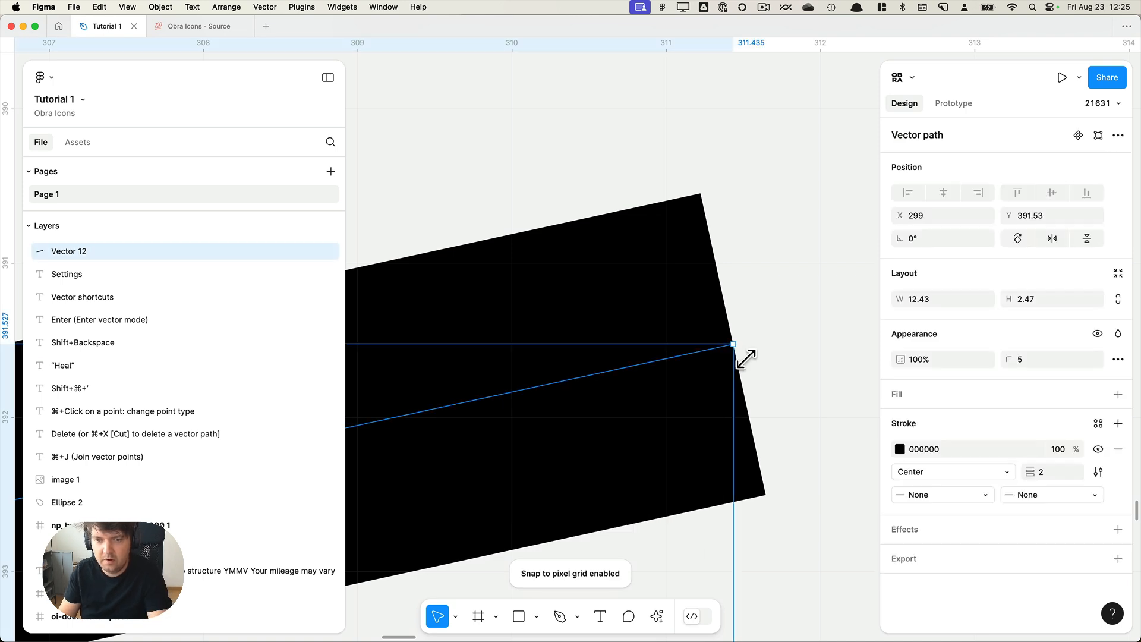
double_click(737, 343)
left_click_drag(736, 343, 838, 298)
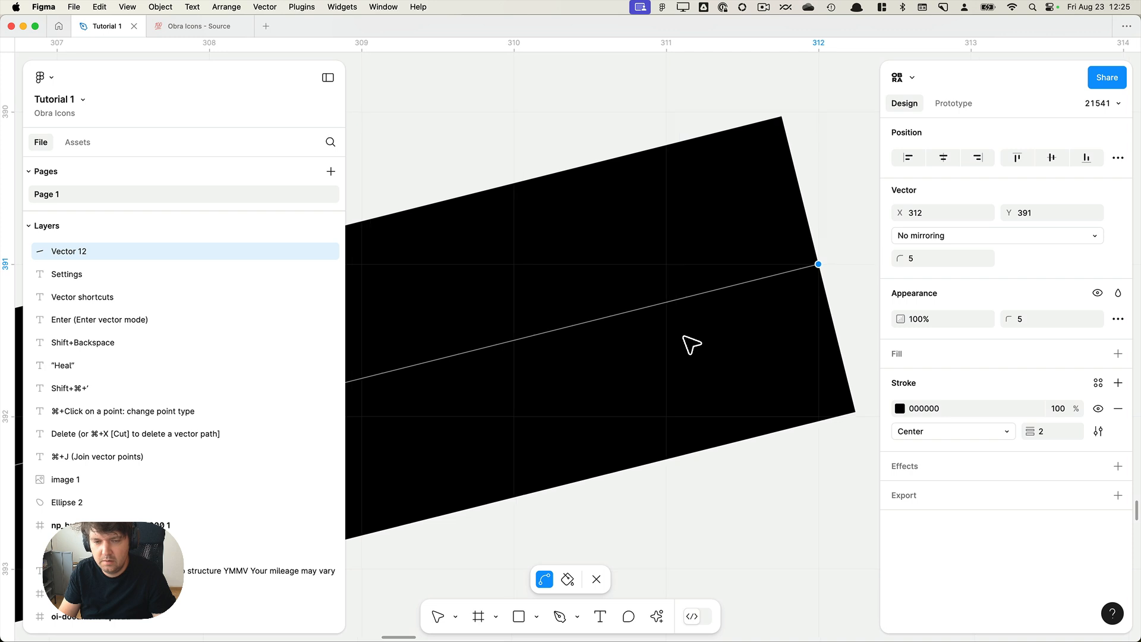
scroll(692, 343, "down", 10)
key("Escape")
Delete the practice path below the reference butterfly and hide the interface panels.
left_click_drag(572, 324, 615, 369)
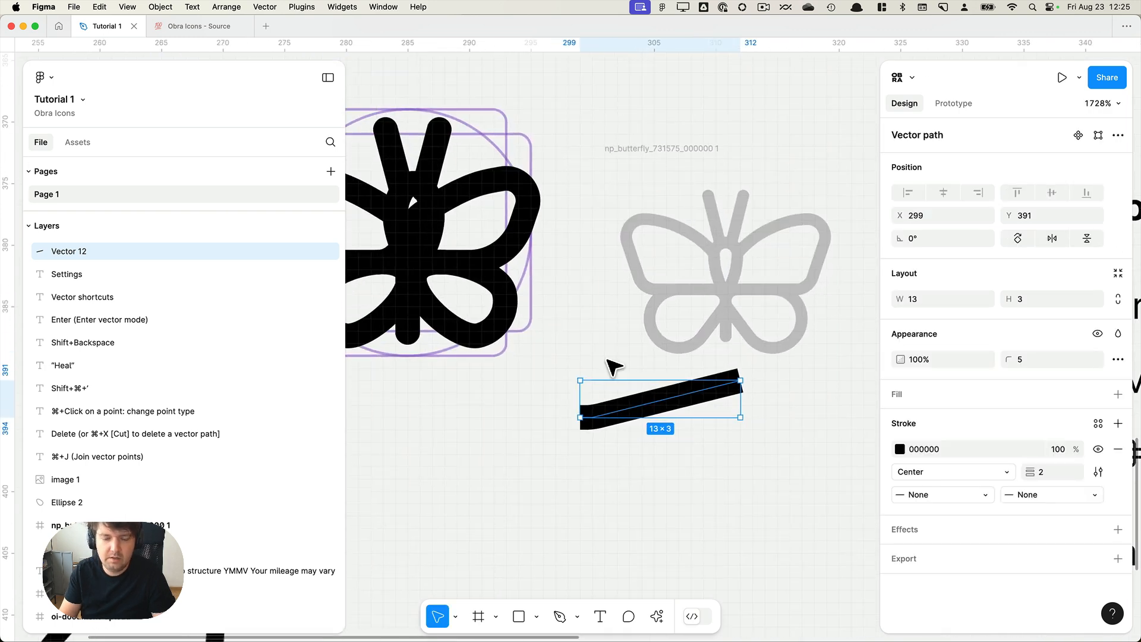
key("super+backslash")
key("Delete")
Snap both end points of the butterfly's right antenna to the pixel grid so the antenna measures 2 × 4.
left_click_drag(530, 378, 711, 506)
scroll(603, 285, "up", 3)
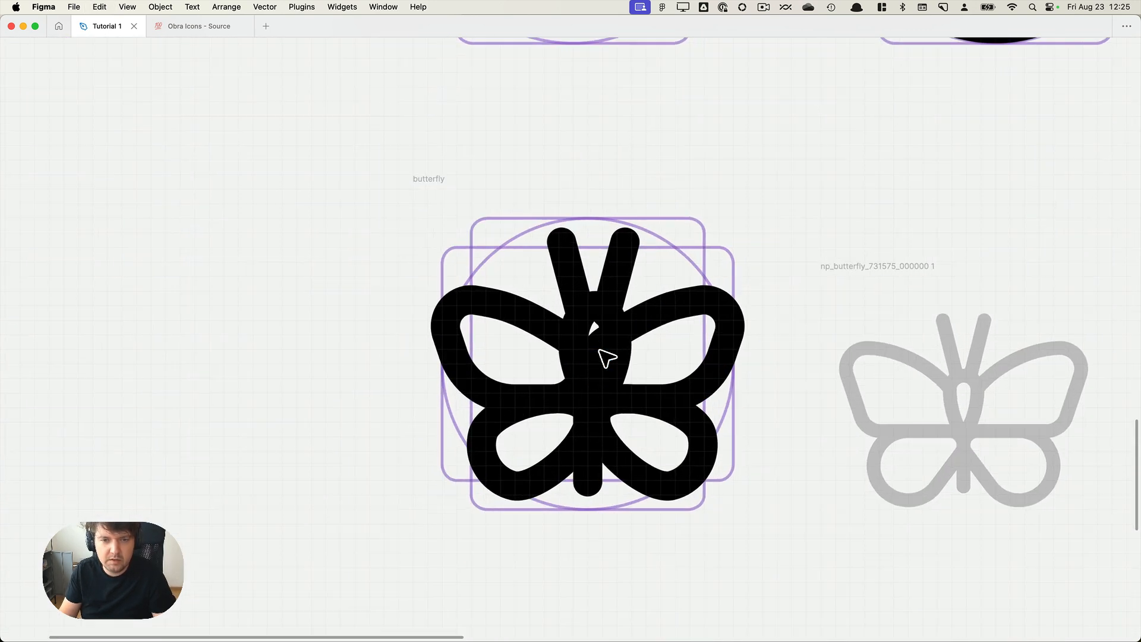
left_click(596, 285)
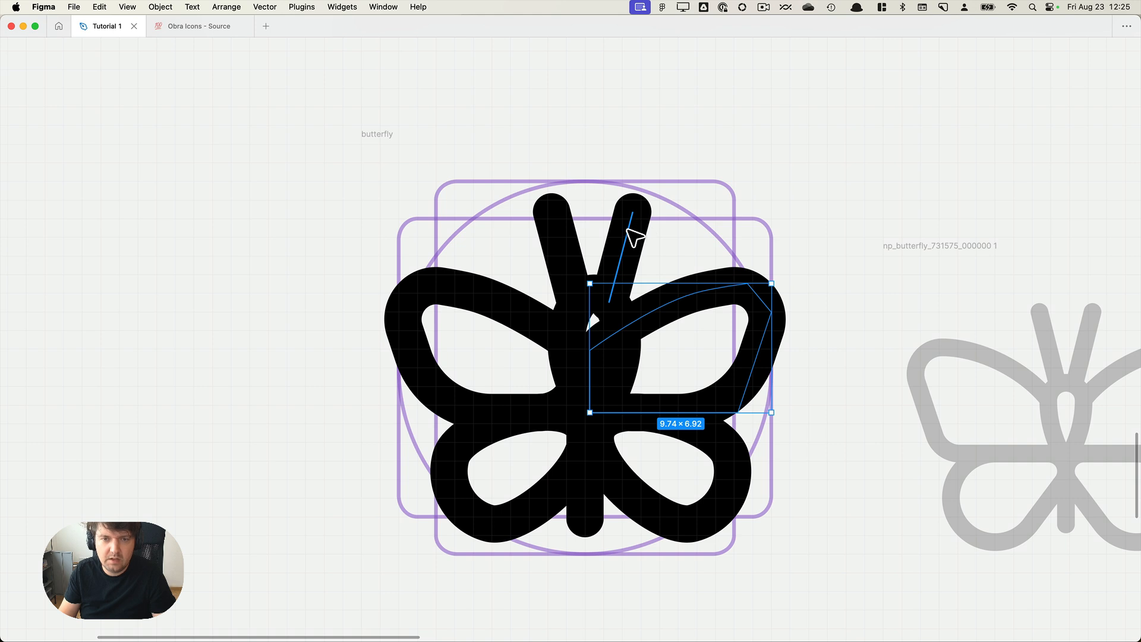
left_click(631, 233)
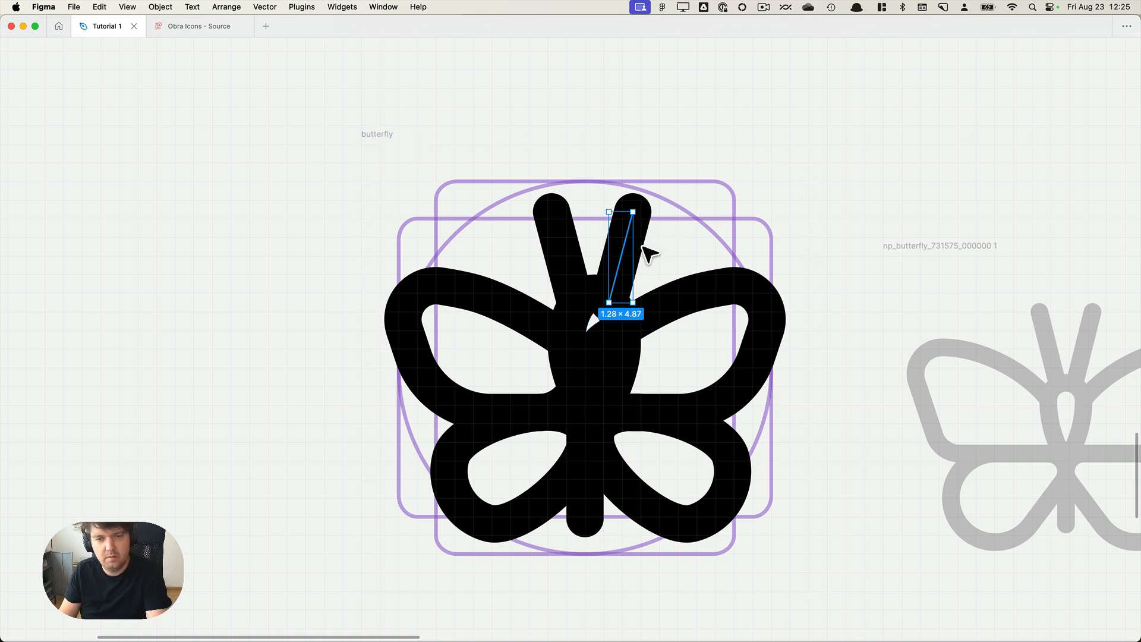
double_click(643, 245)
scroll(645, 255, "up", 5)
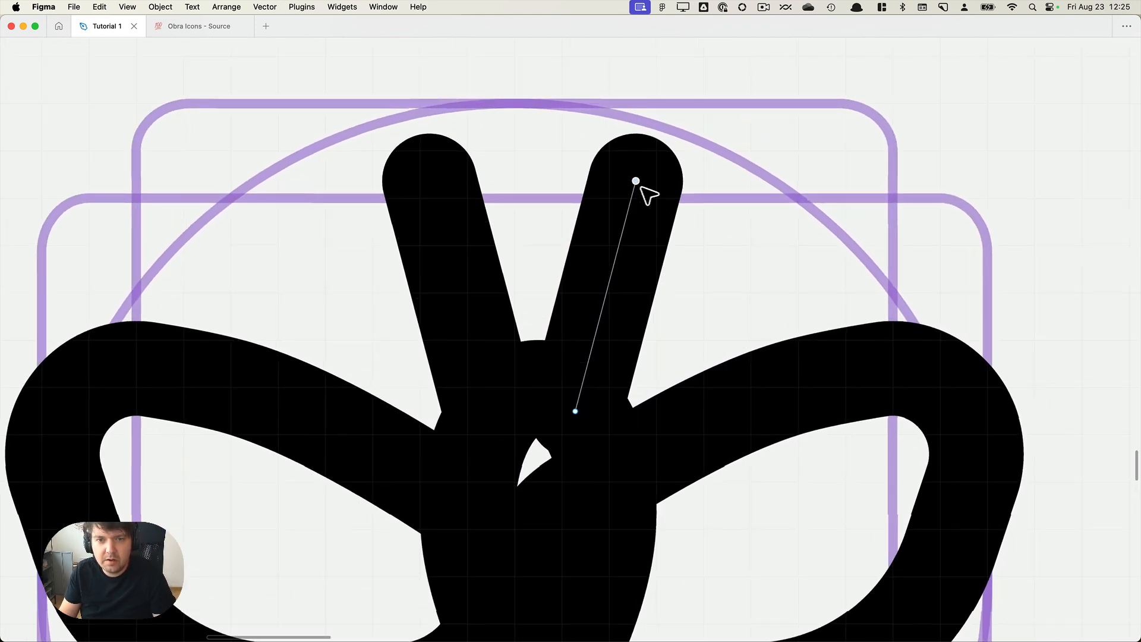
left_click_drag(640, 187, 662, 204)
mouse_move(576, 420)
left_mouse_down()
mouse_move(564, 427)
mouse_move(569, 384)
left_mouse_up()
key("Escape")
key("Escape")
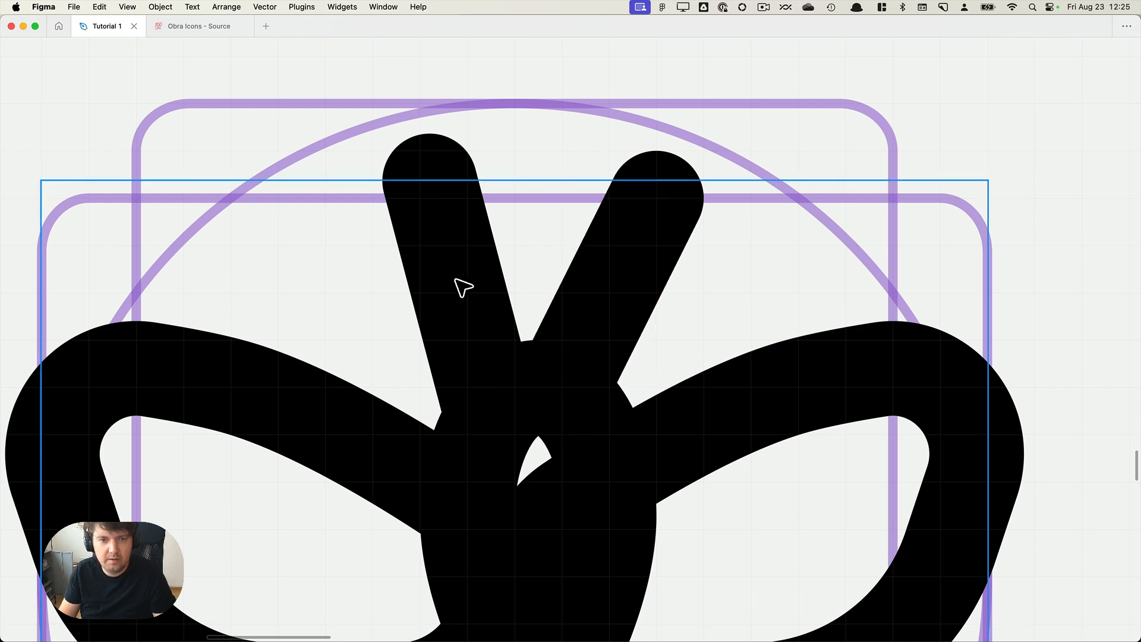
Delete the butterfly's left antenna and select the right one.
double_click(466, 275)
key("BackSpace")
left_click(614, 278)
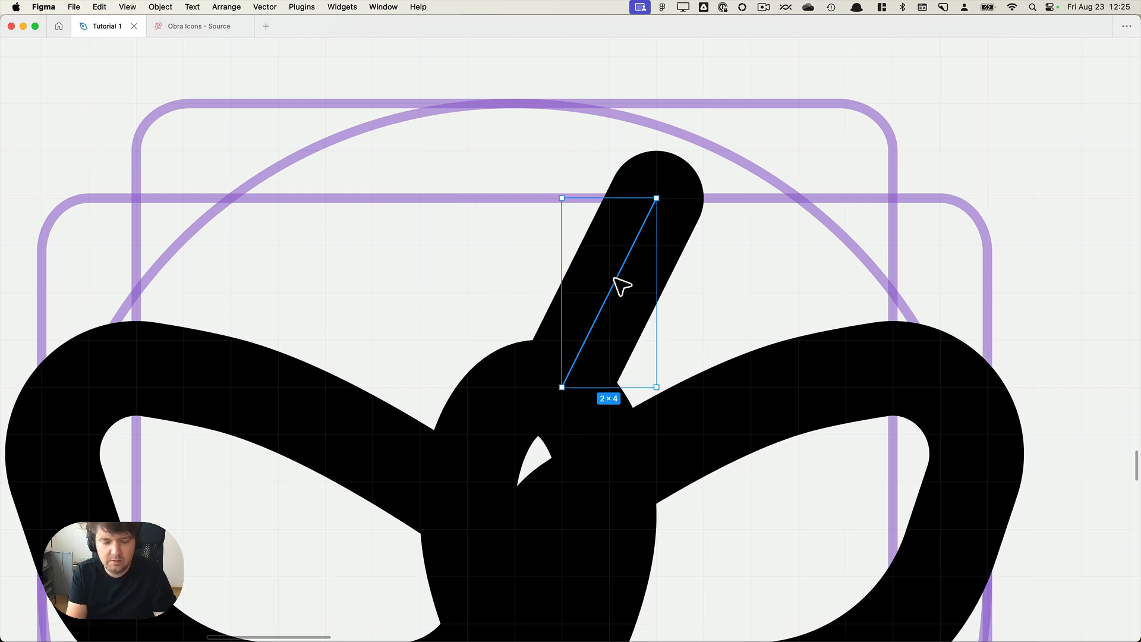
Duplicate the right antenna, flip the copy horizontally and place it on the left so both lower ends meet.
key("super+d")
key("shift+Left")
key("Right")
key("Right")
key("Right")
key("shift+h")
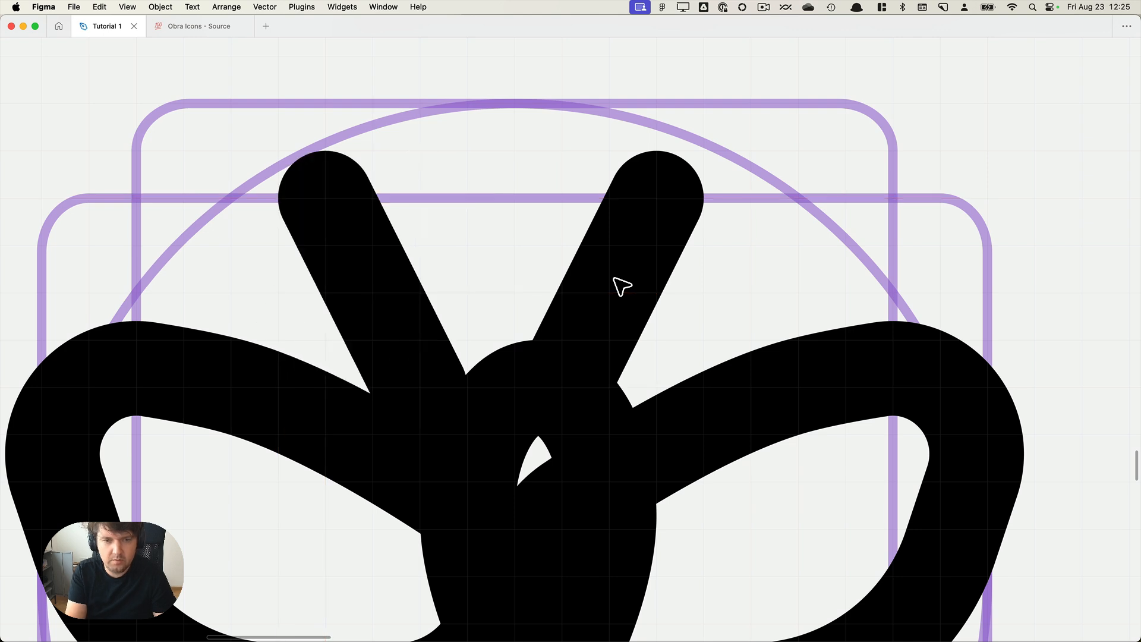
key("Right")
key("Right")
key("Right")
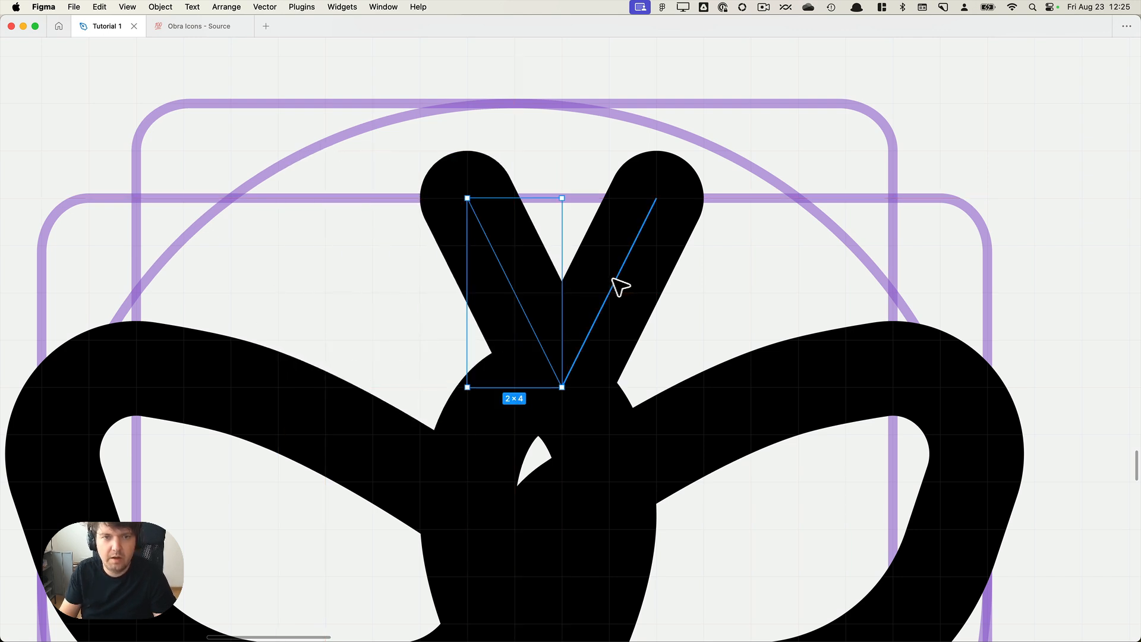
Move both antennae together 1 px left so they are centred in the butterfly frame.
scroll(611, 278, "down", 3)
left_click(620, 280, "shift")
left_click_drag(621, 276, 592, 280)
Try to centre the butterfly's body horizontally beneath the antennae.
left_click(552, 381)
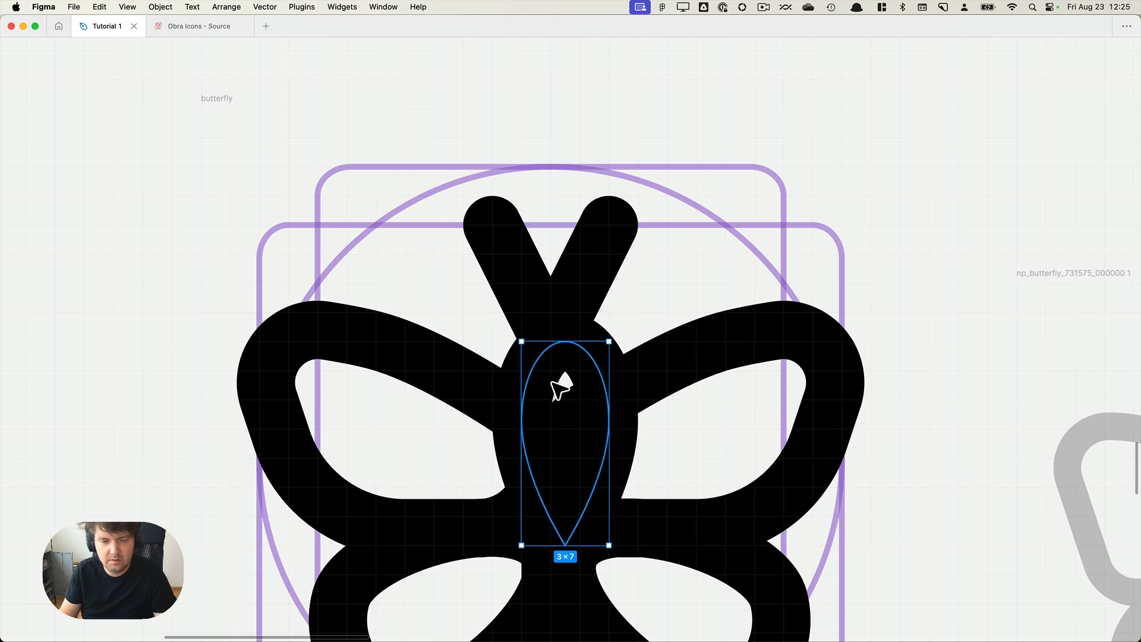
left_click_drag(543, 393, 572, 380)
key("super+backslash")
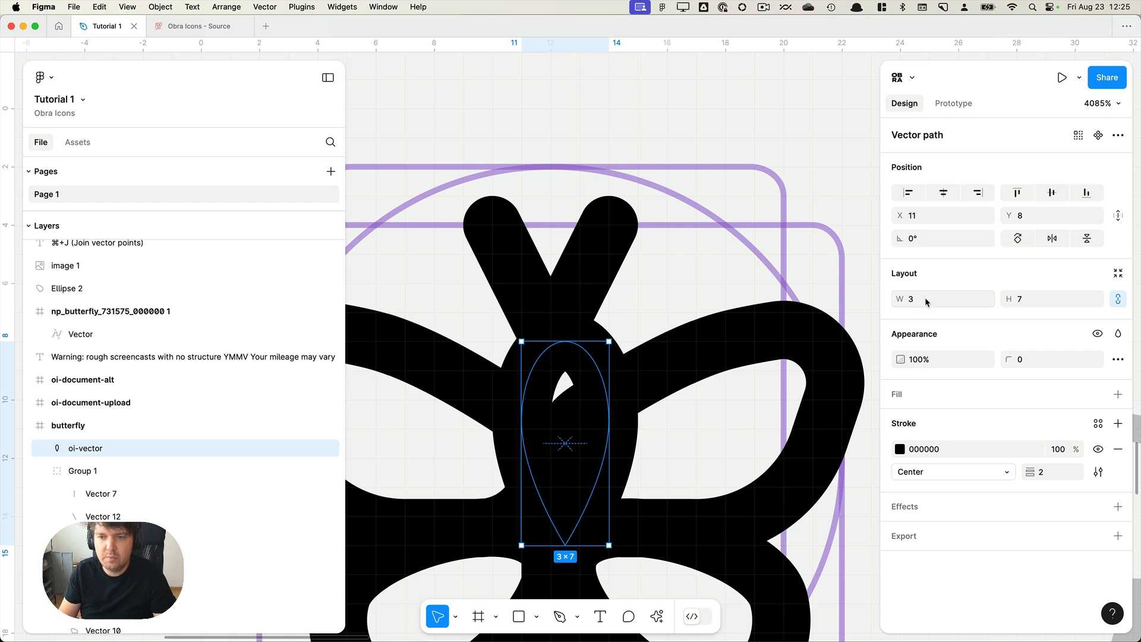
left_click_drag(558, 359, 528, 360)
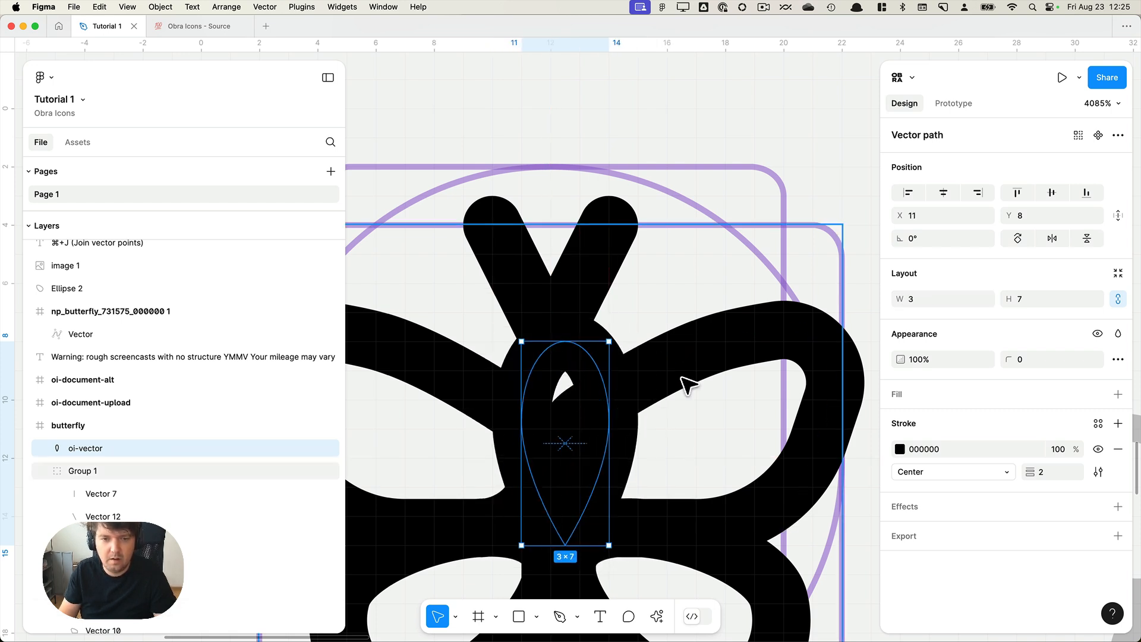
Set the opacity of the four wing shapes to 10% and hide the interface panels.
left_click(677, 385)
double_click(670, 387)
left_click(744, 591, "shift")
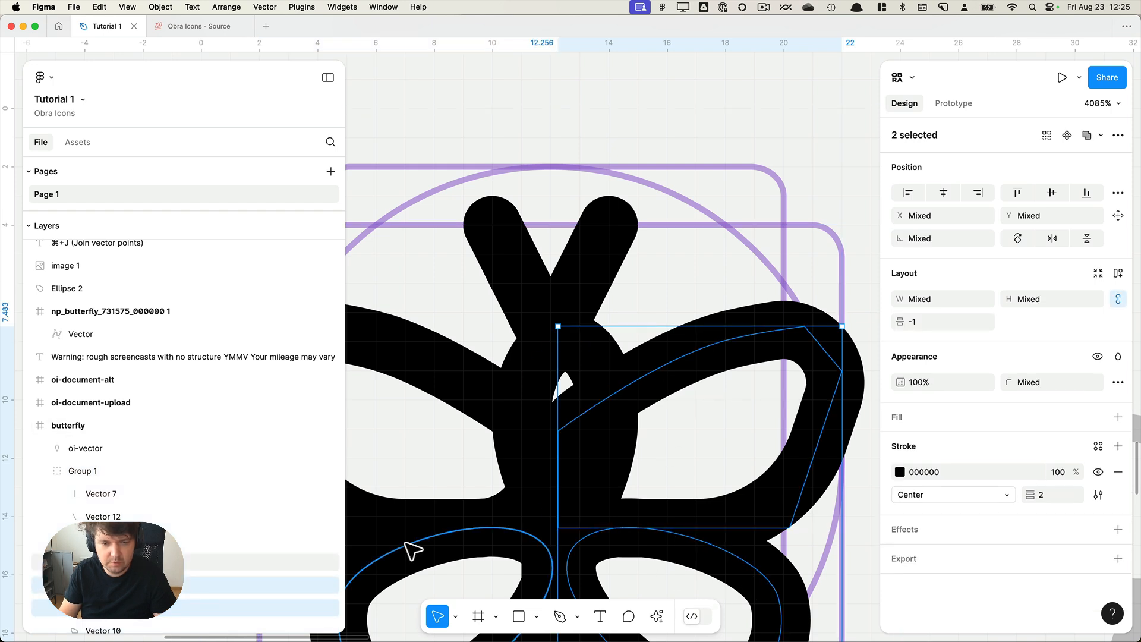
left_click(408, 542, "shift")
left_click(440, 376, "shift")
key("1")
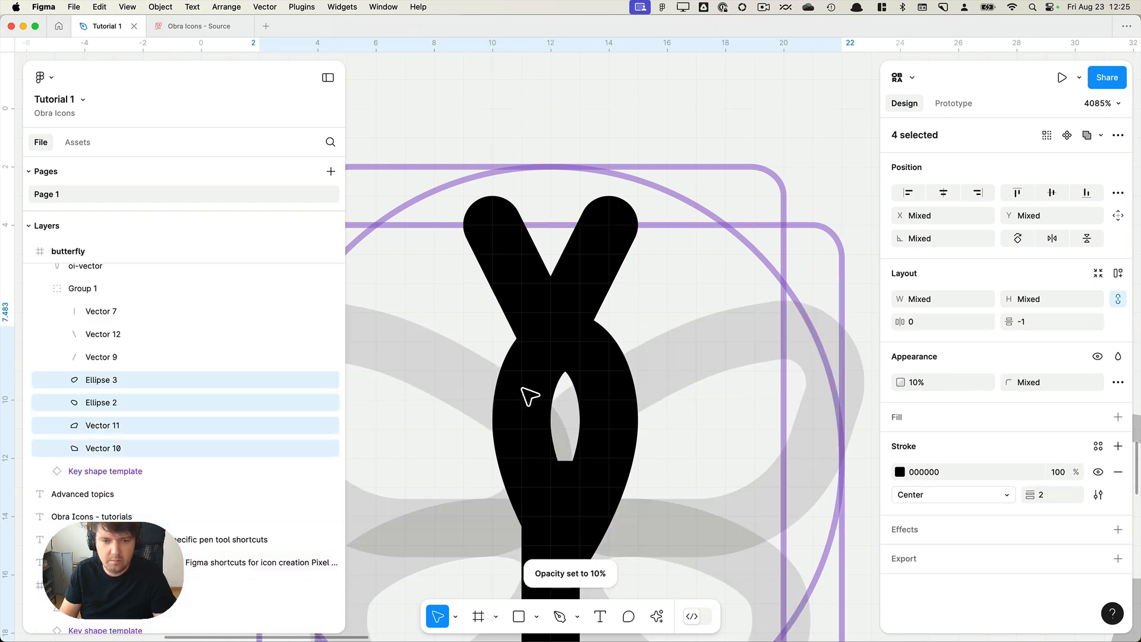
key("super+backslash")
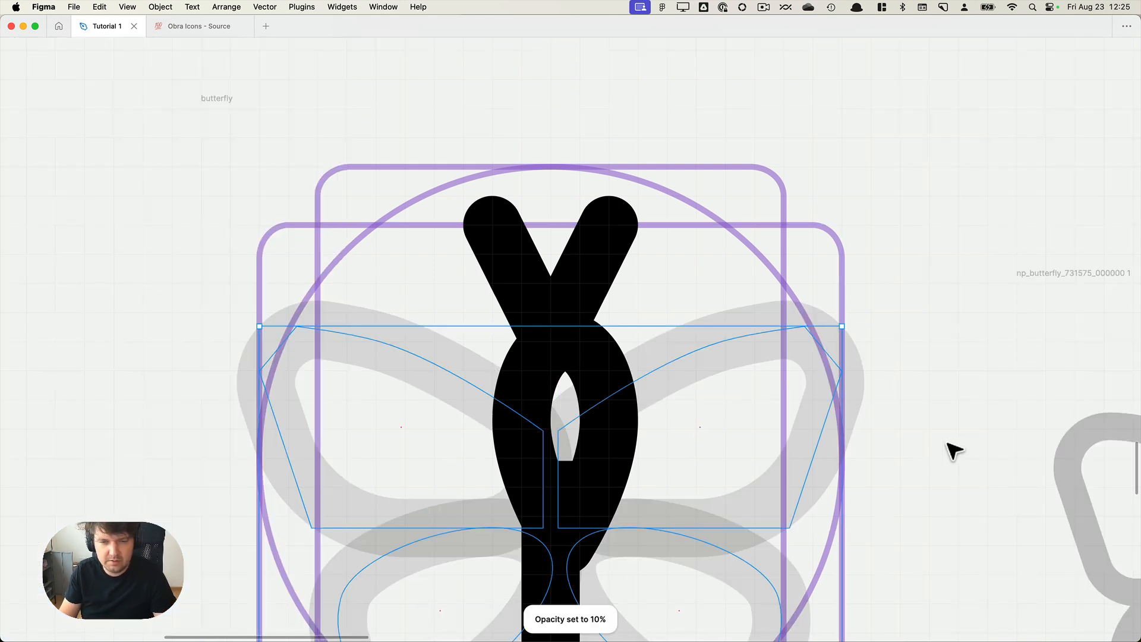
left_click(929, 452)
Select the butterfly's body, show the interface panels and set the small nudge amount to 0.5.
scroll(927, 453, "down", 2)
left_click(619, 384)
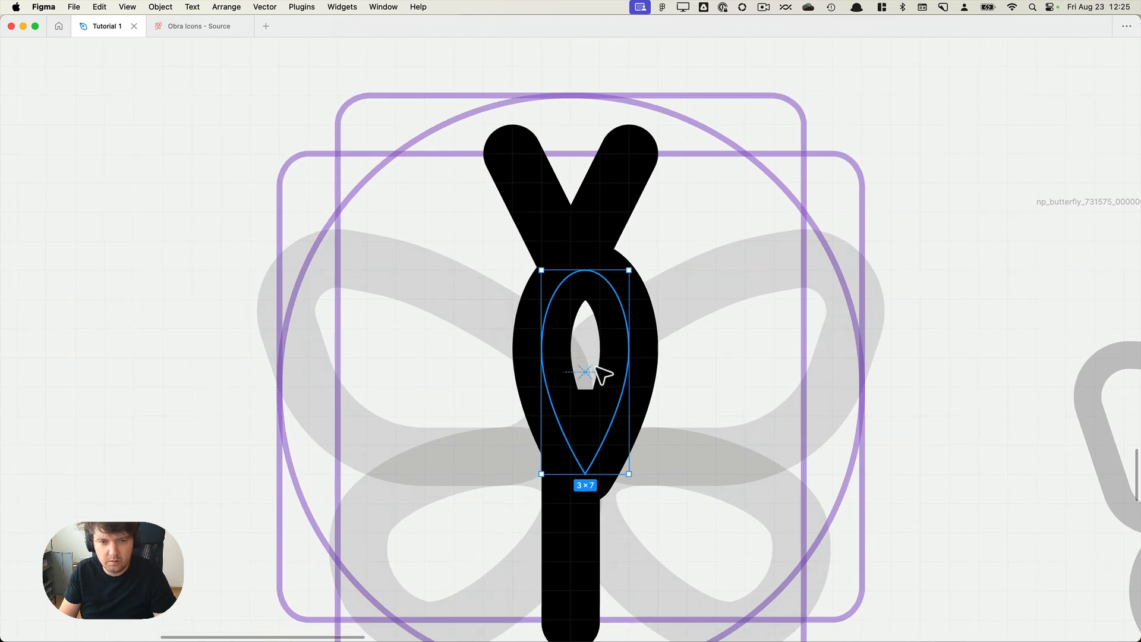
key("super+backslash")
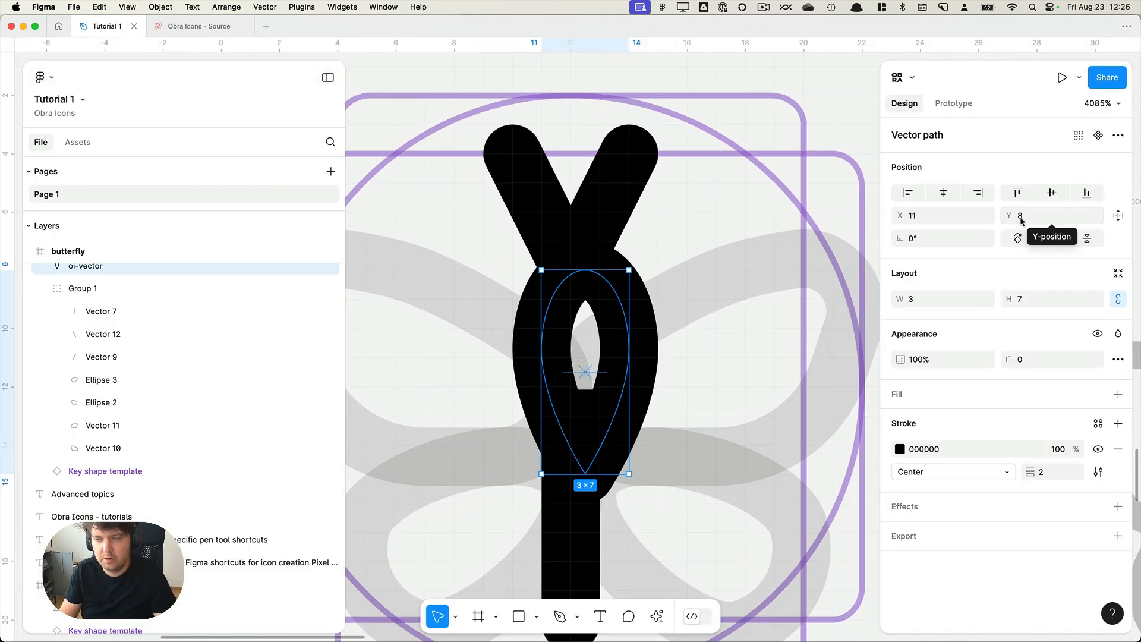
key("super+k")
type("nudg")
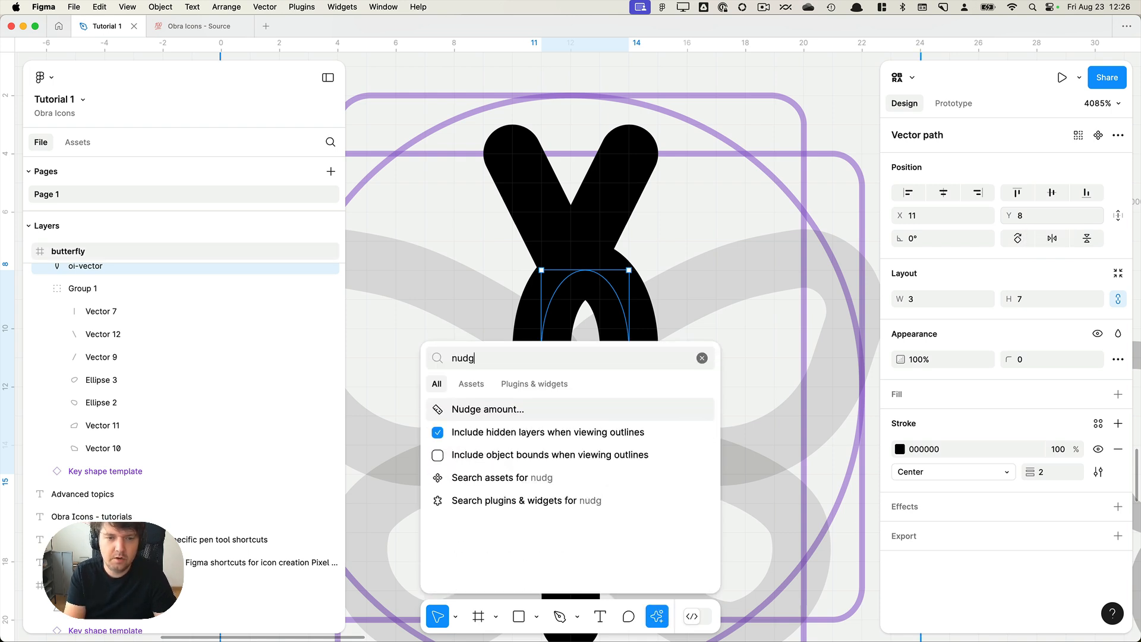
key("Return")
key("shift+Tab")
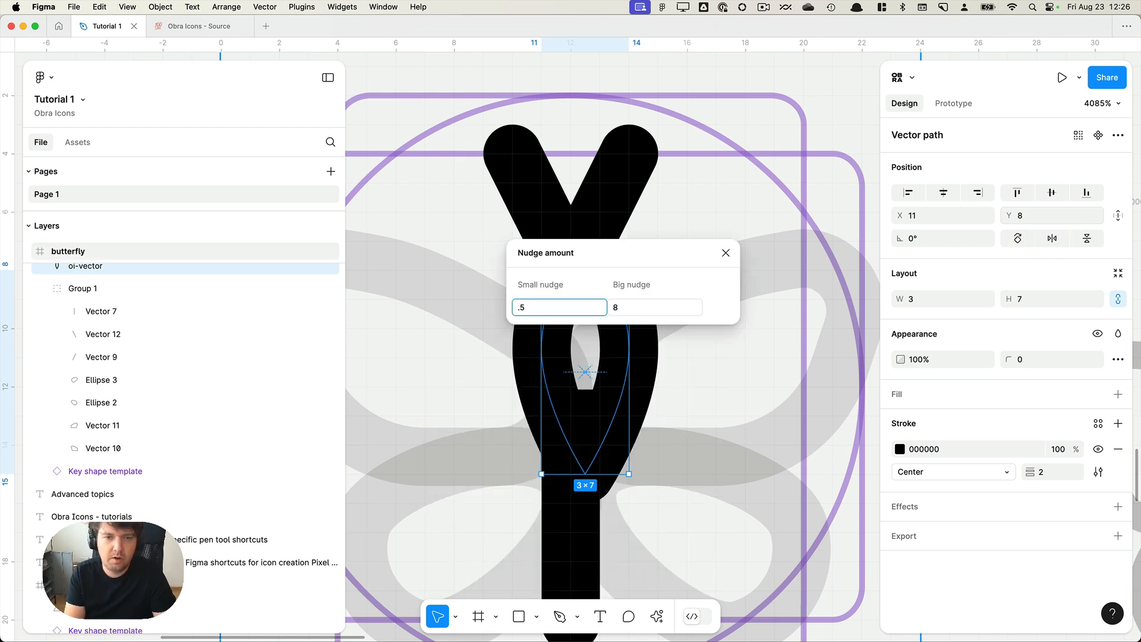
type(".5")
key("Return")
Nudge the butterfly's body left to X 10.5 so it is centred under the antennae.
key("Left")
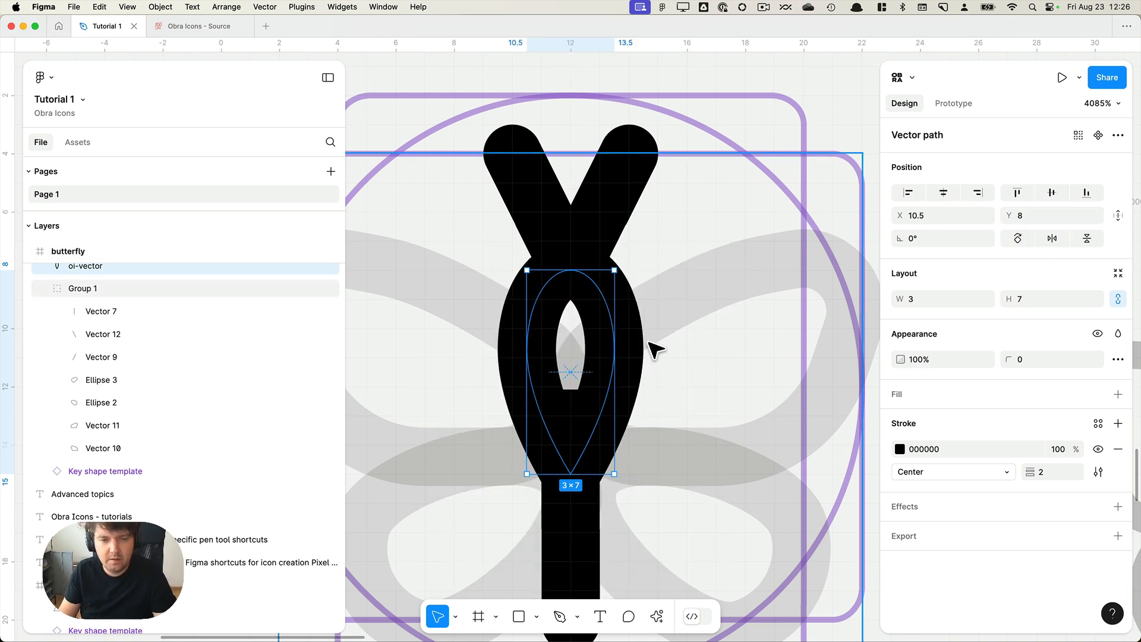
key("Right")
key("Left")
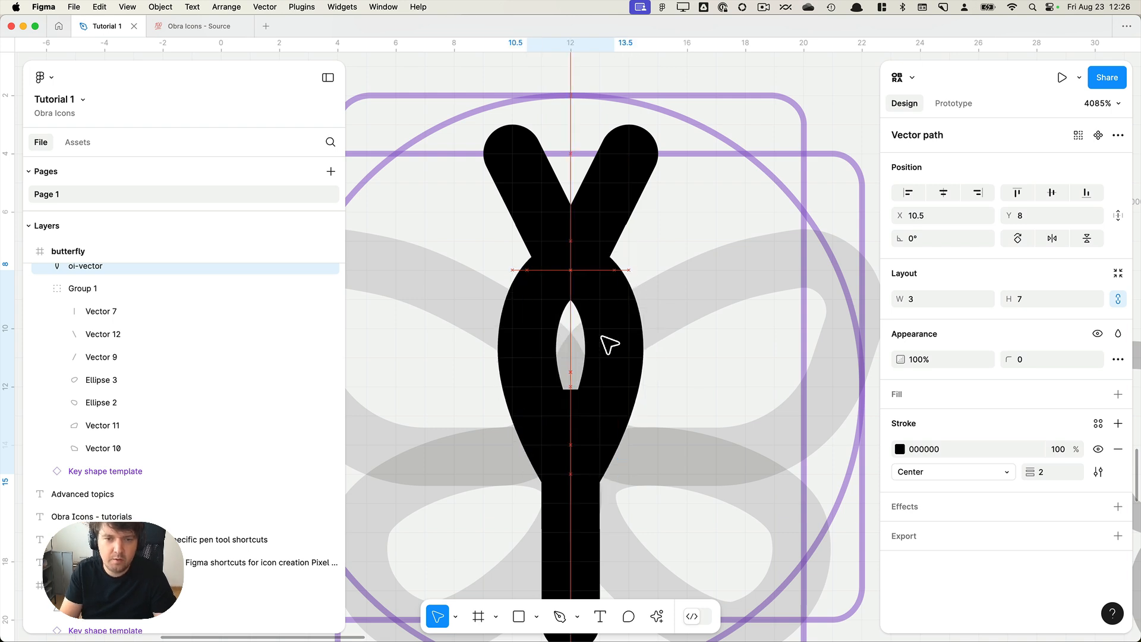
Shorten the vertical tail line to about 6 px by moving its upper end point down into the body's pointed end.
left_click(581, 523)
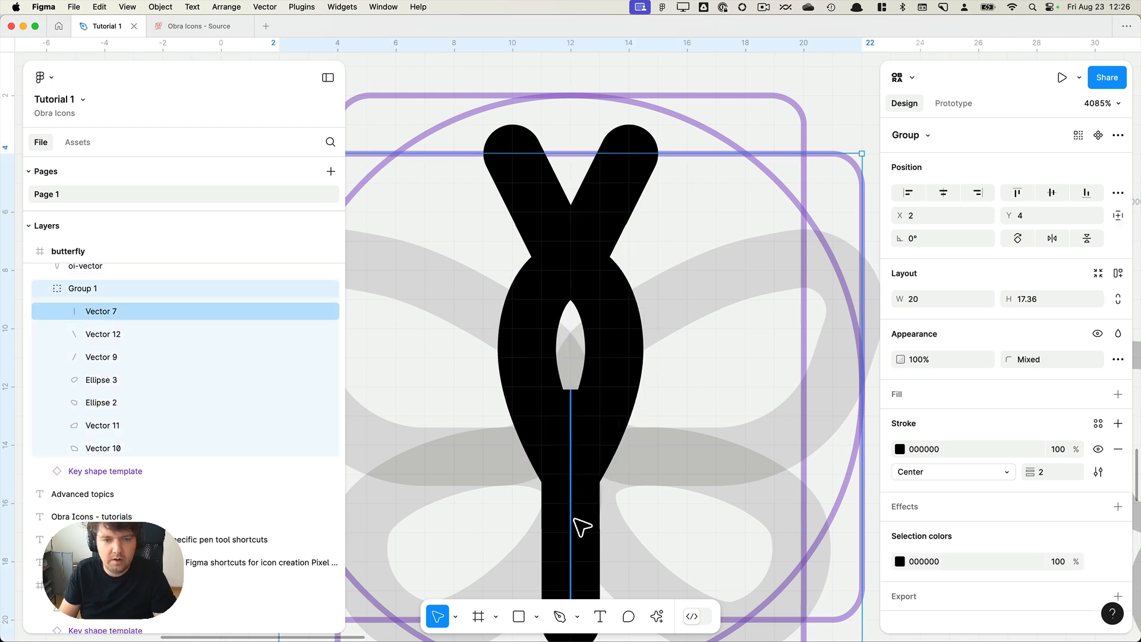
double_click(581, 511)
double_click(574, 394)
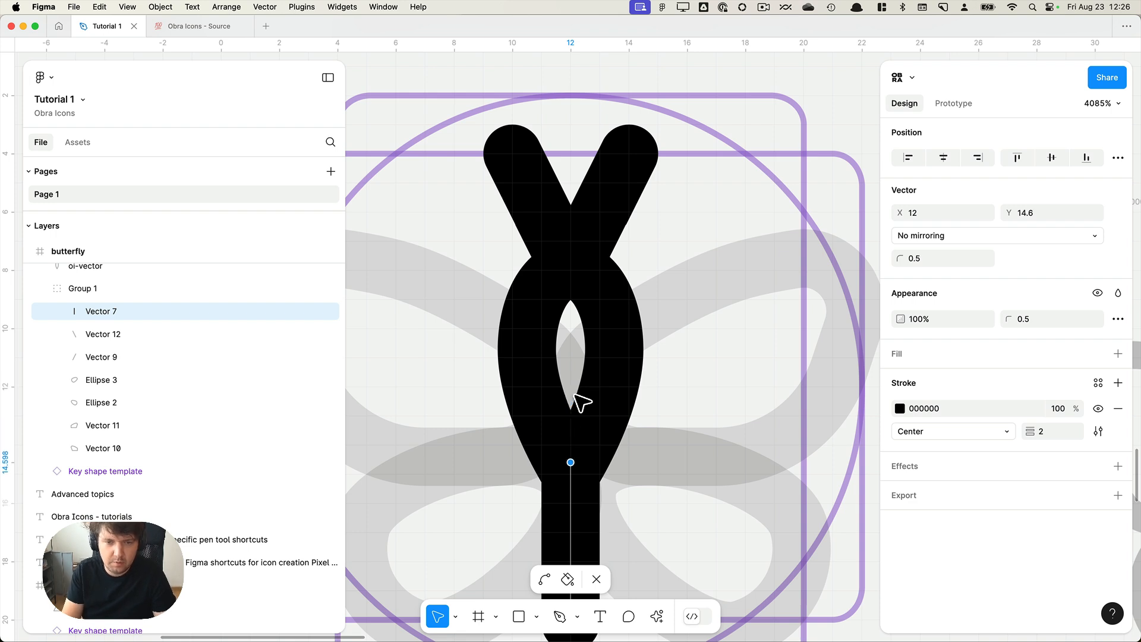
key("Escape")
key("Escape")
scroll(683, 382, "down", 5)
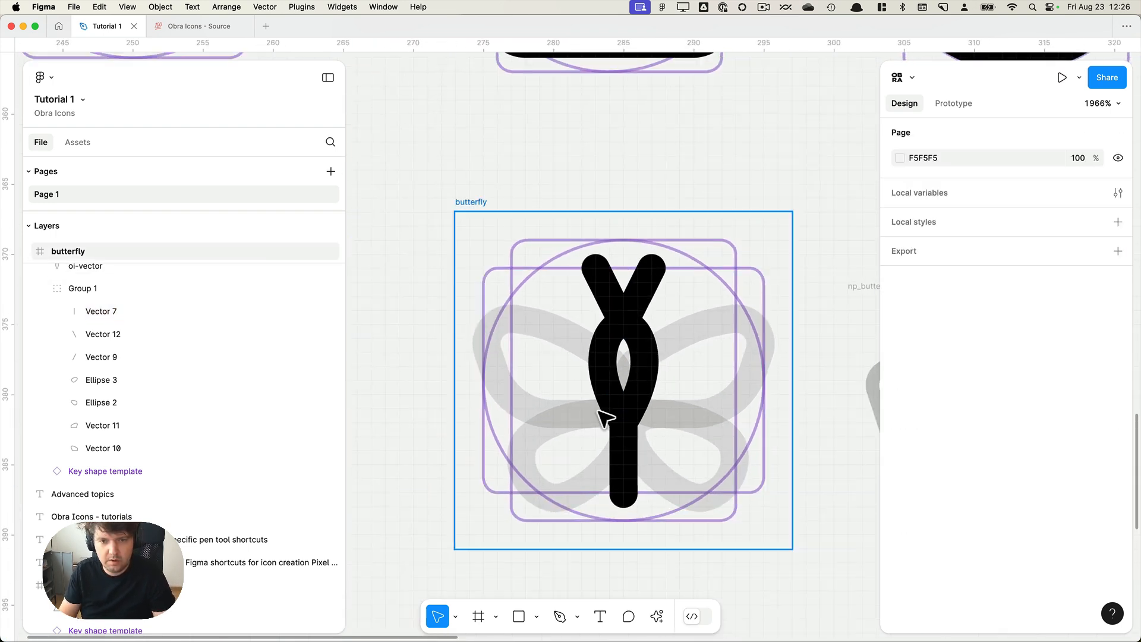
Select the four faded wing shapes and bring them to the front of their group.
scroll(606, 408, "up", 3)
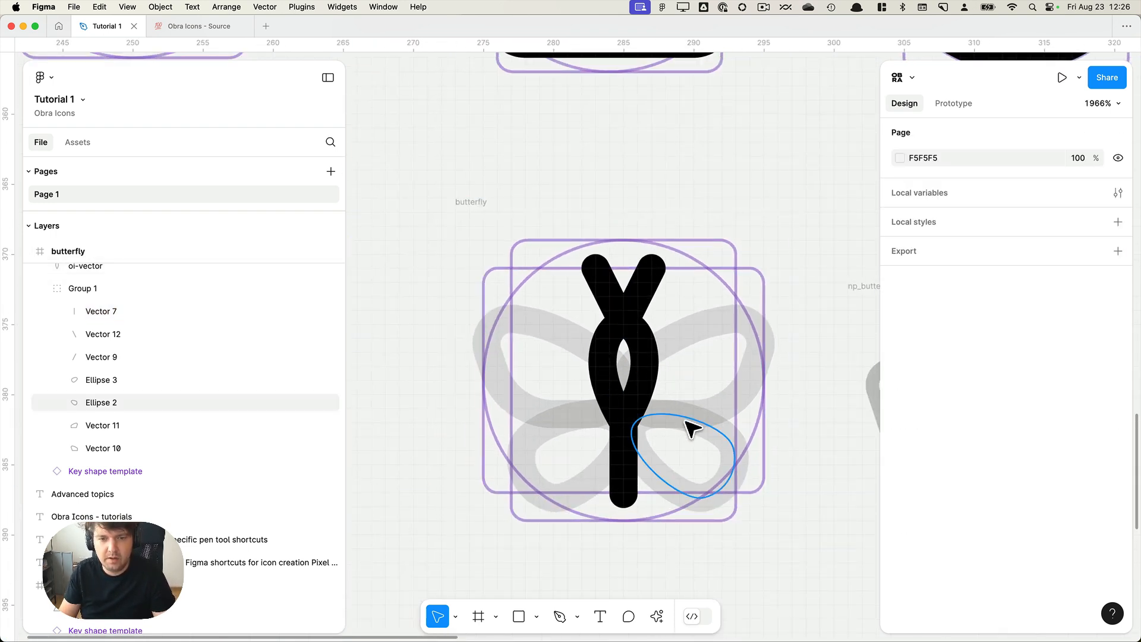
left_click(692, 348)
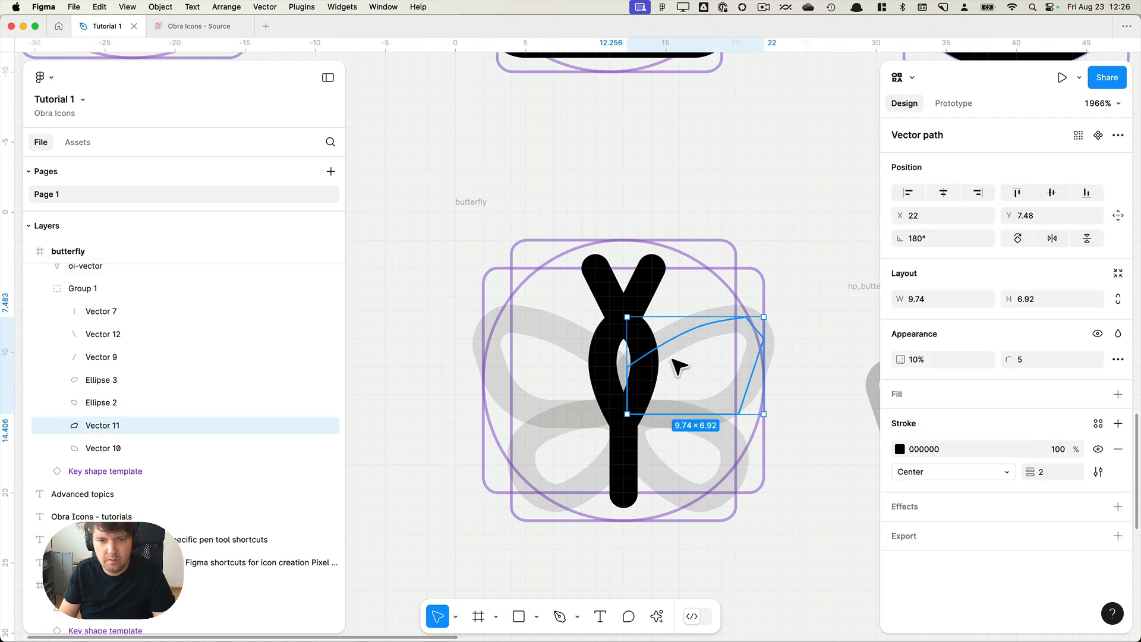
left_click(573, 349, "shift")
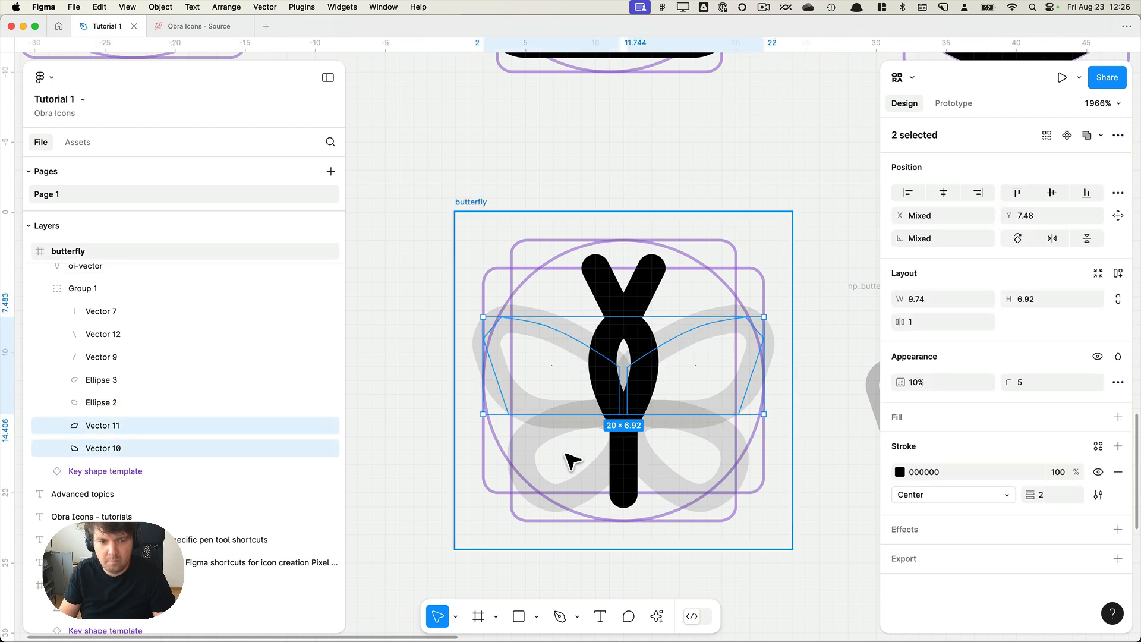
left_click(589, 484, "shift")
left_click(675, 489, "shift")
key("bracketright")
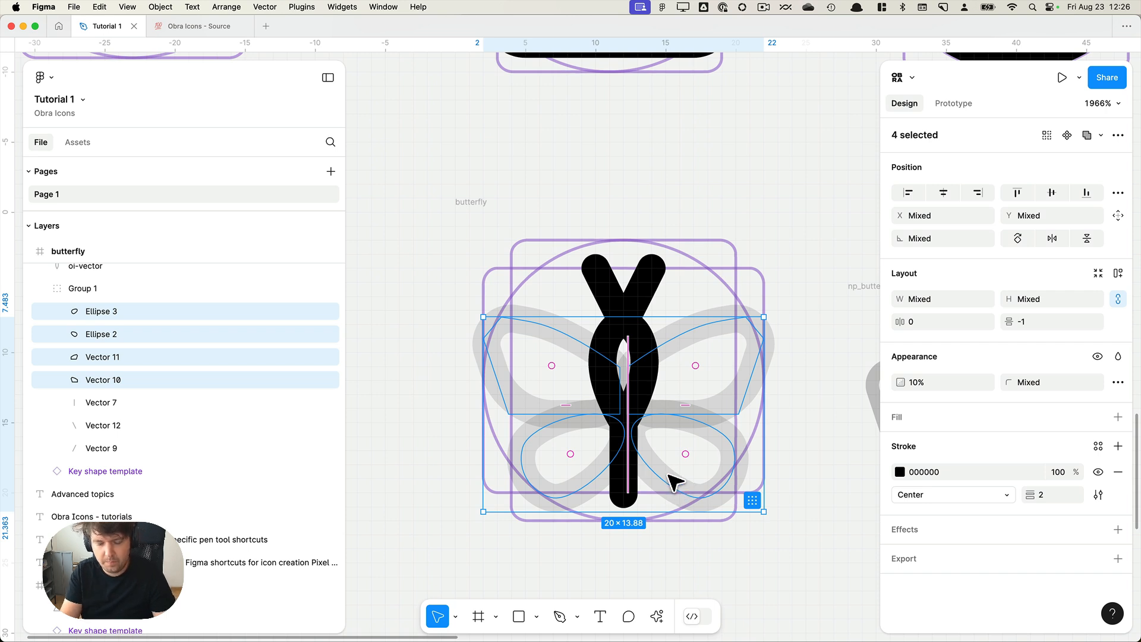
Hide the interface panels and move the four faded wing shapes below the butterfly frame.
key("super+backslash")
scroll(642, 404, "down", 4)
left_click_drag(612, 327, 618, 570)
left_click(800, 533)
scroll(769, 509, "up", 2)
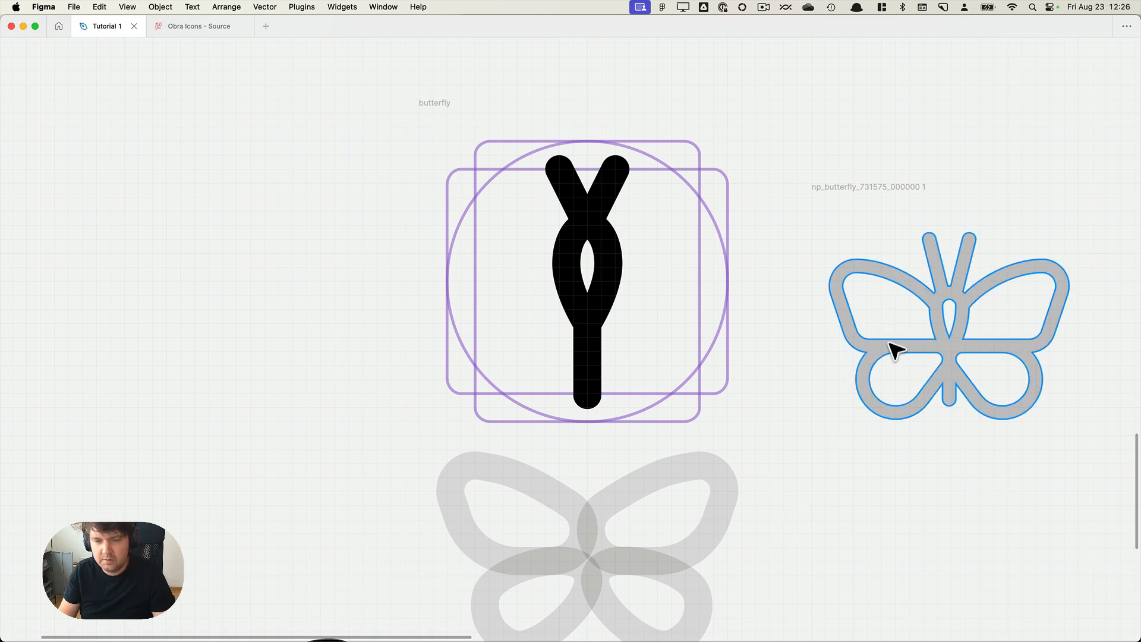
Draw a horizontal line about 10.5 px long along the crossbar of the reference butterfly with the Pen tool.
key("p")
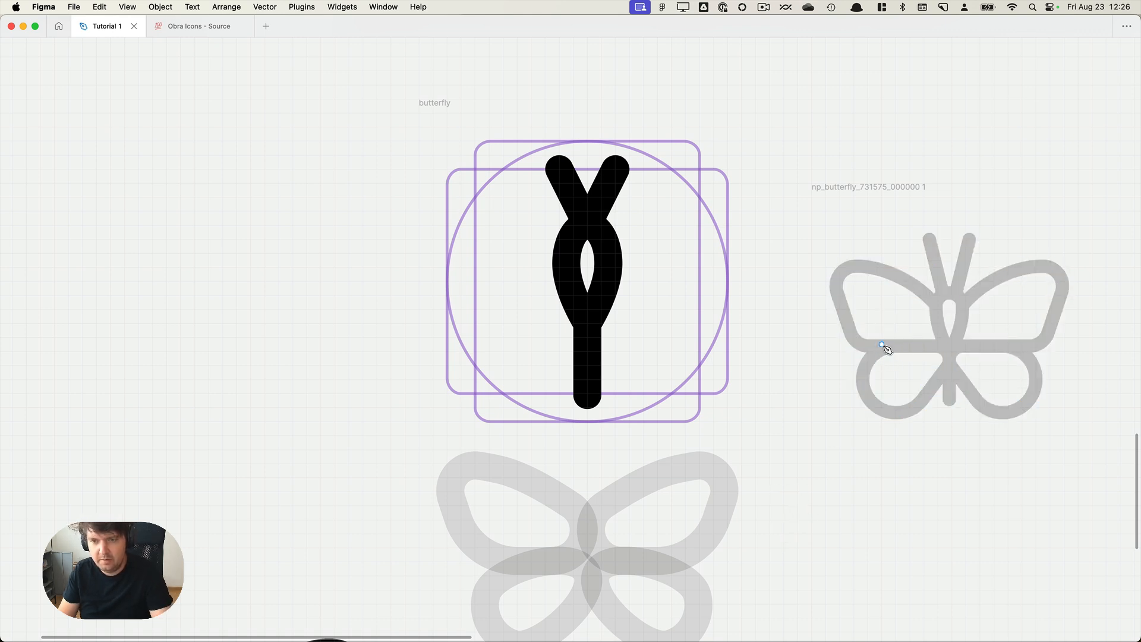
left_click(1021, 344)
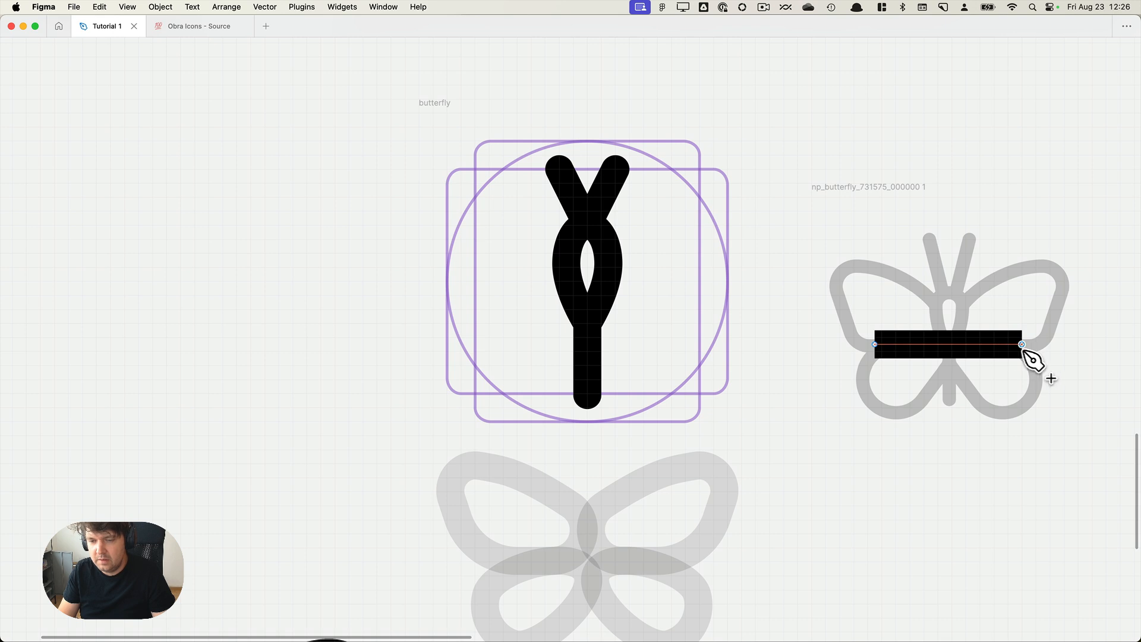
key("Escape")
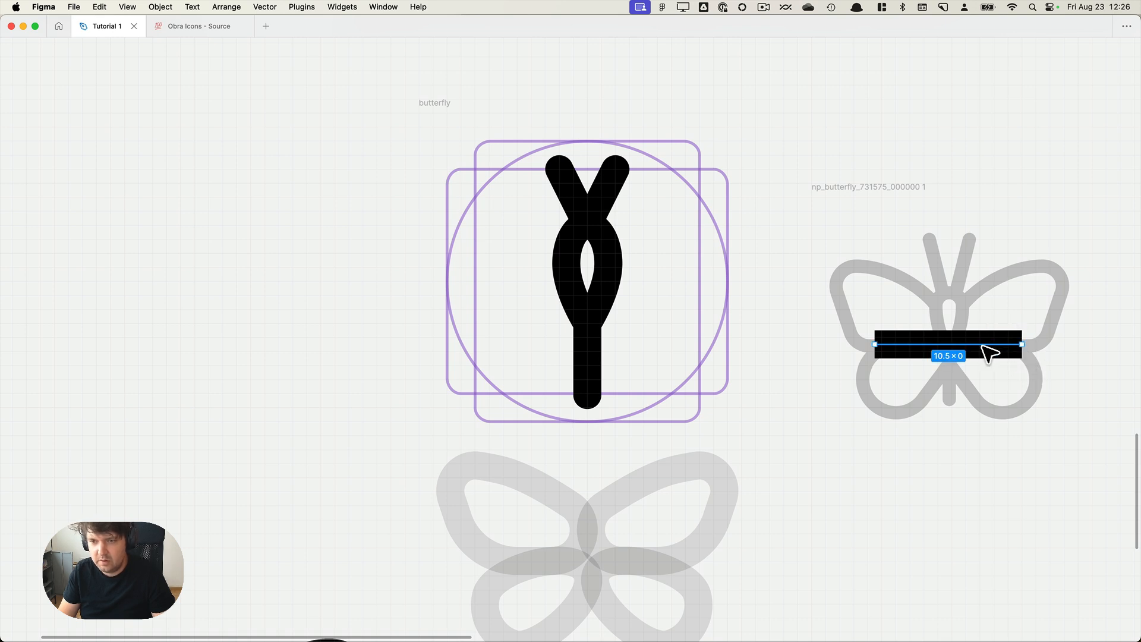
Move the horizontal line onto the body's lower tip and copy the body's round-ended stroke style to it.
left_click_drag(909, 353, 612, 331)
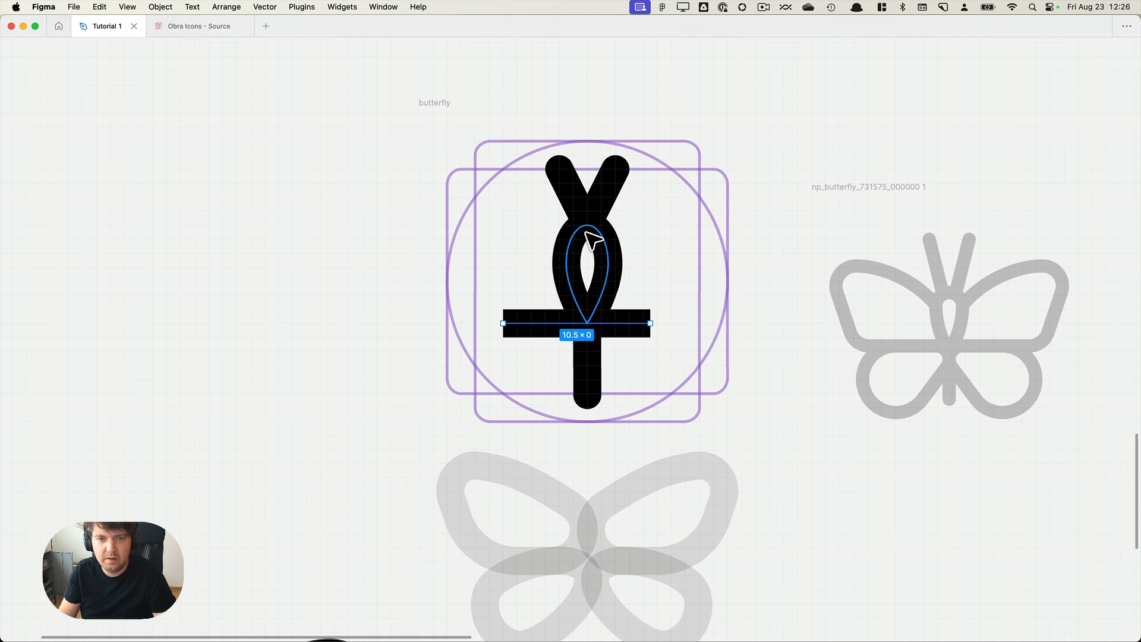
left_click(590, 238)
left_click(543, 330)
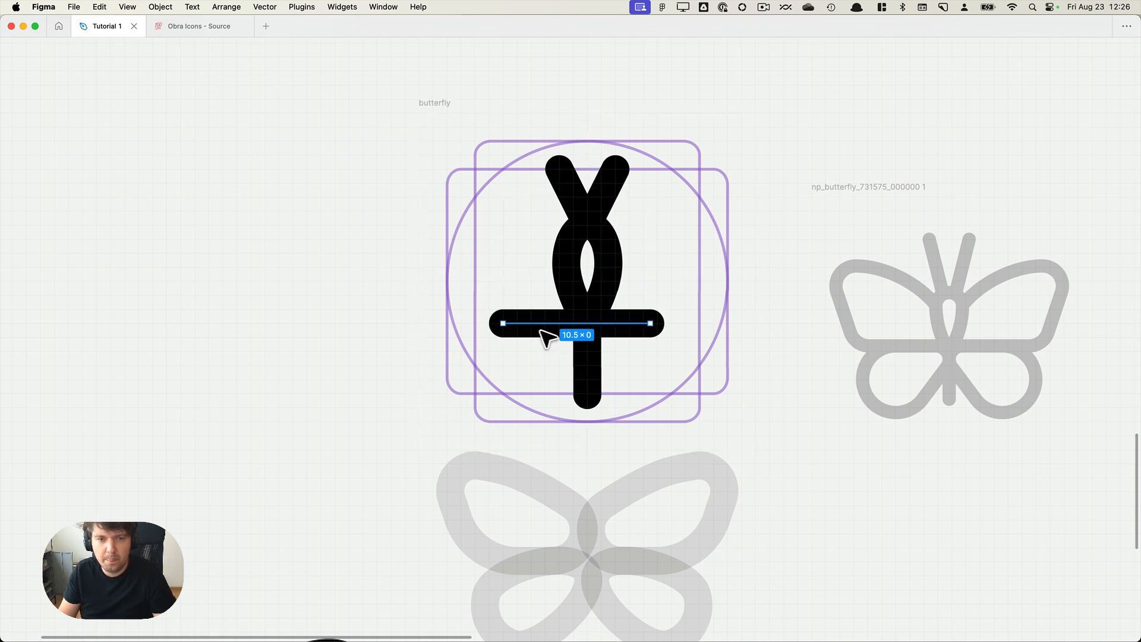
Shift the horizontal line slightly left and extend its right end so the line is 14.5 px long.
left_click_drag(541, 331, 530, 330)
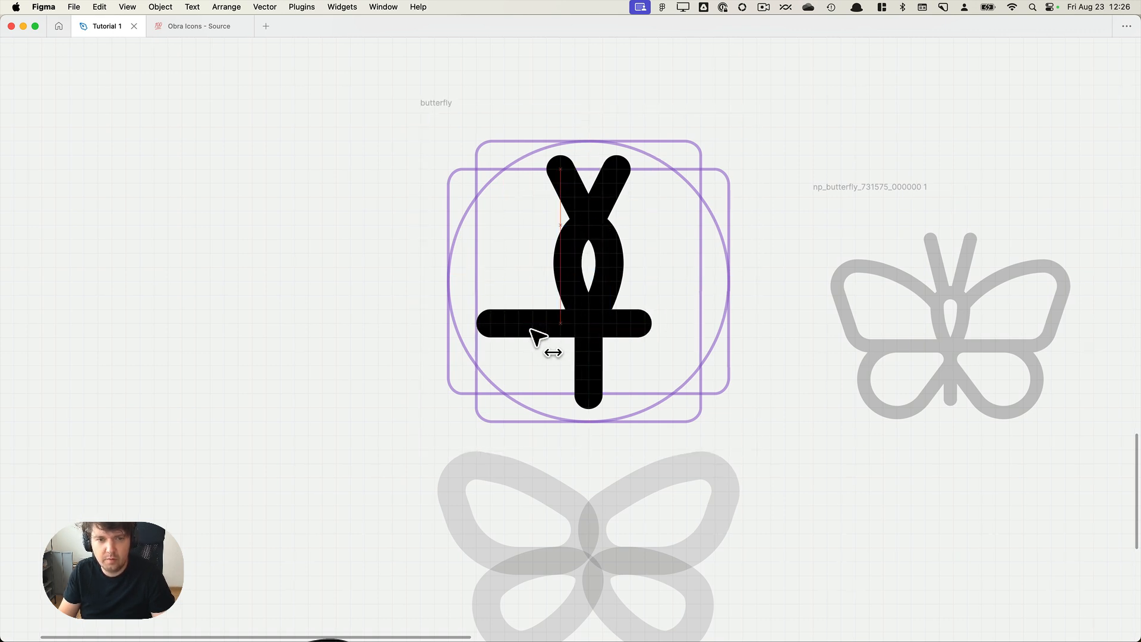
key("Return")
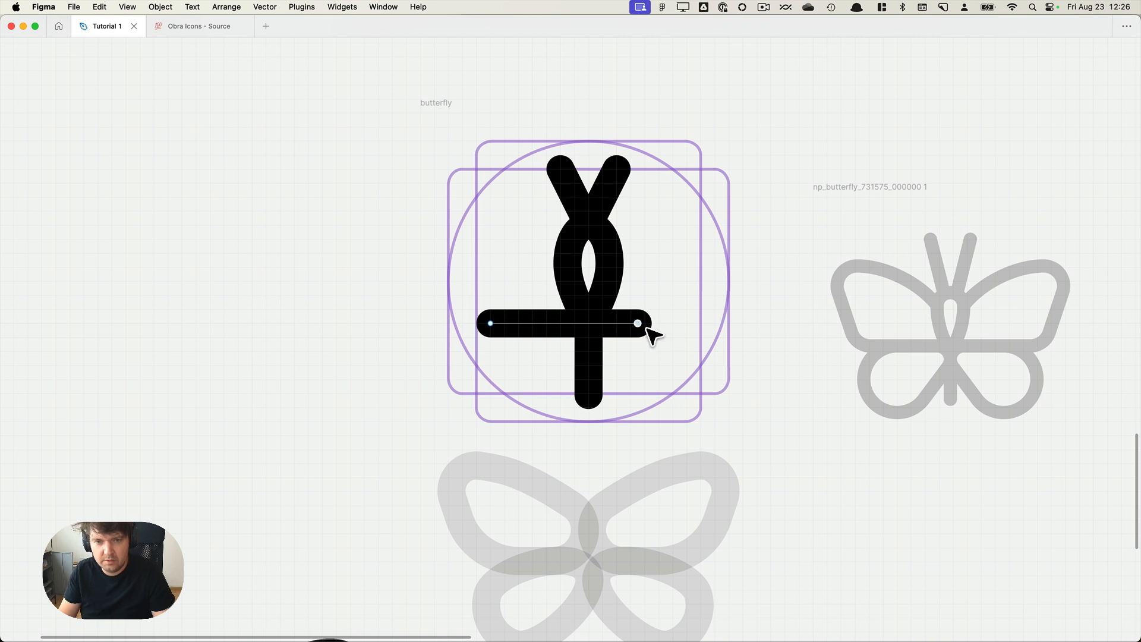
left_click_drag(645, 327, 708, 347)
key("Escape")
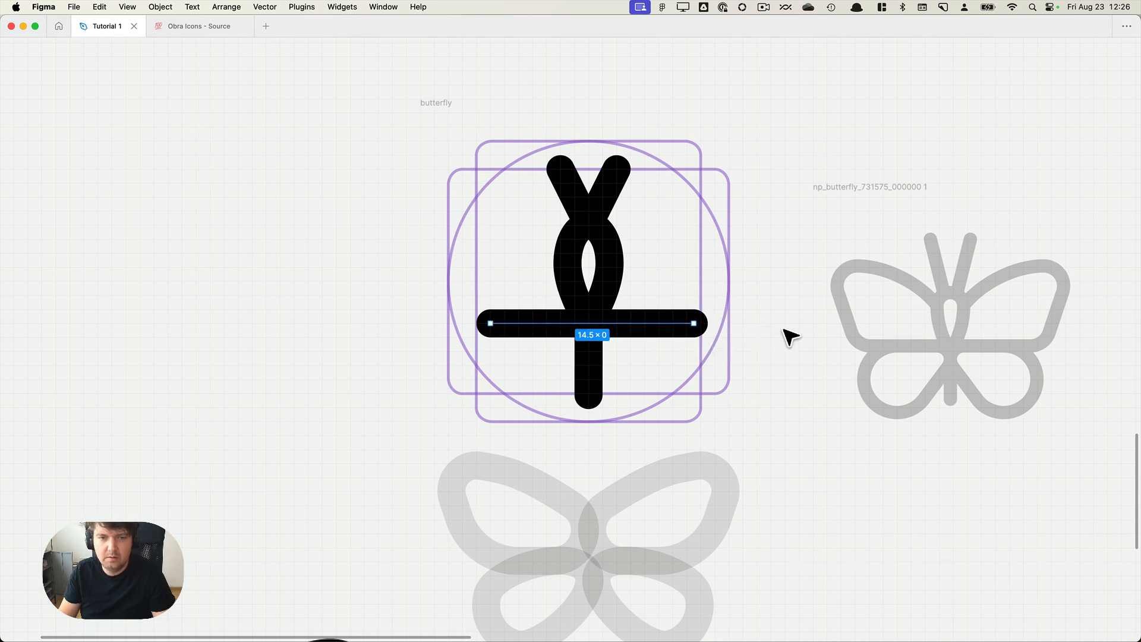
left_click(783, 329)
Set the small nudge amount to 1.
key("super+k")
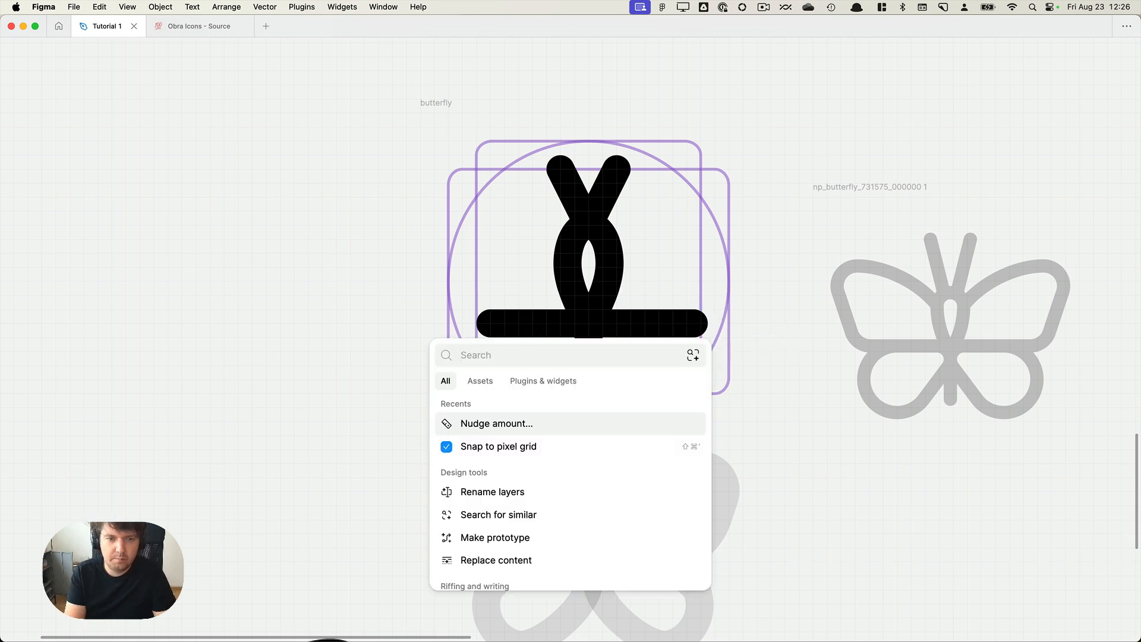
key("Return")
type("8")
key("shift+Tab")
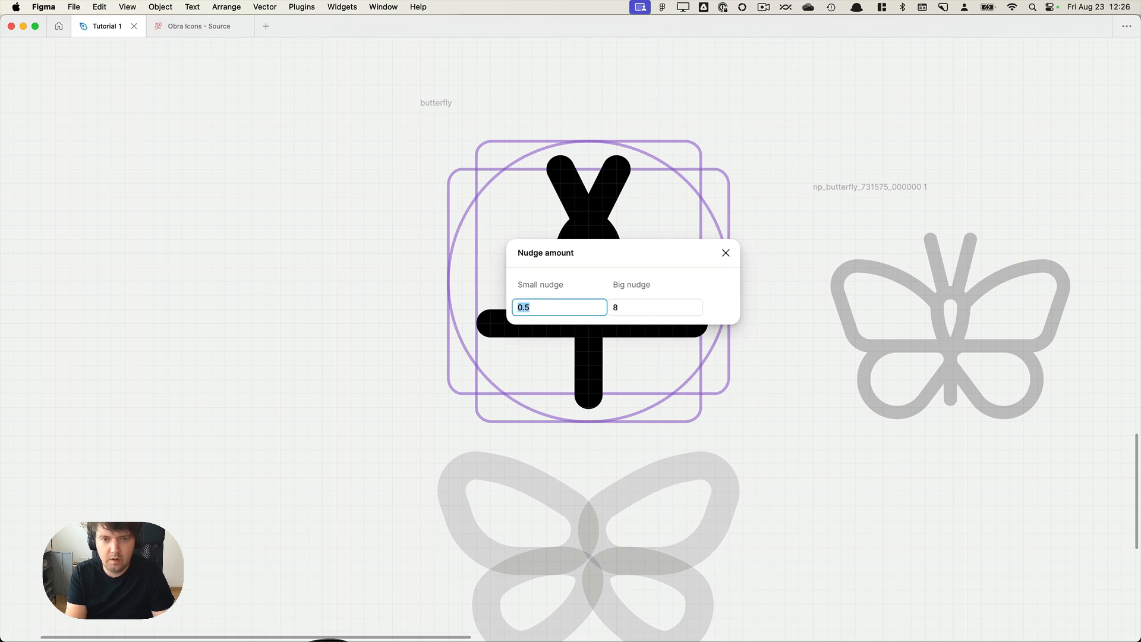
type("1")
key("Return")
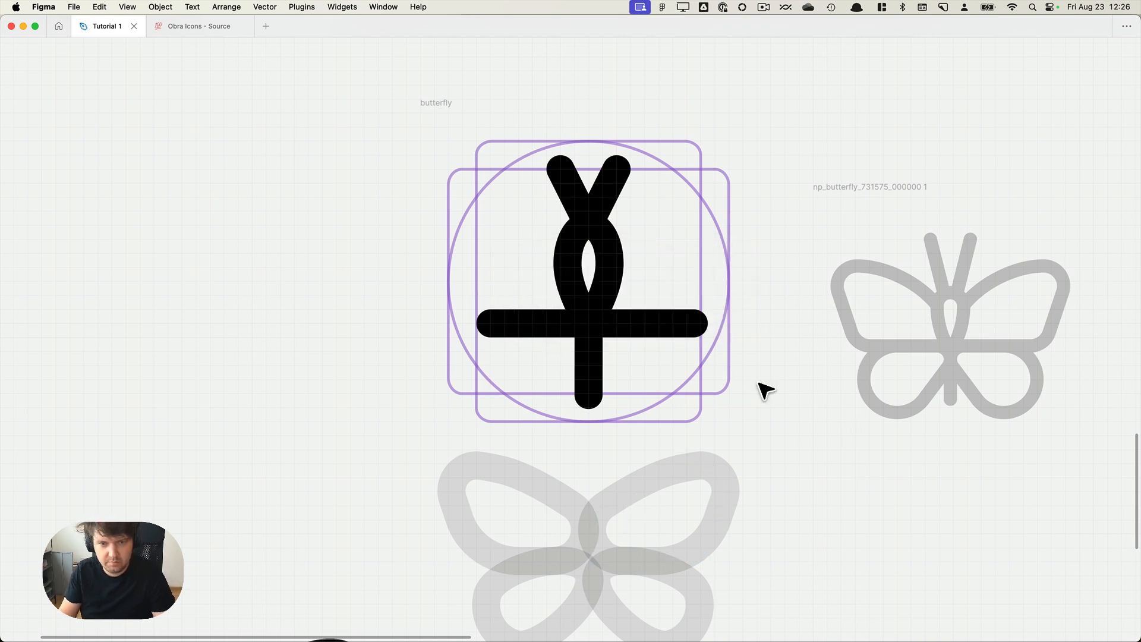
Pull the lower-left wing outline away from the faded wings and delete its upper segment in vector edit mode.
left_click(600, 349)
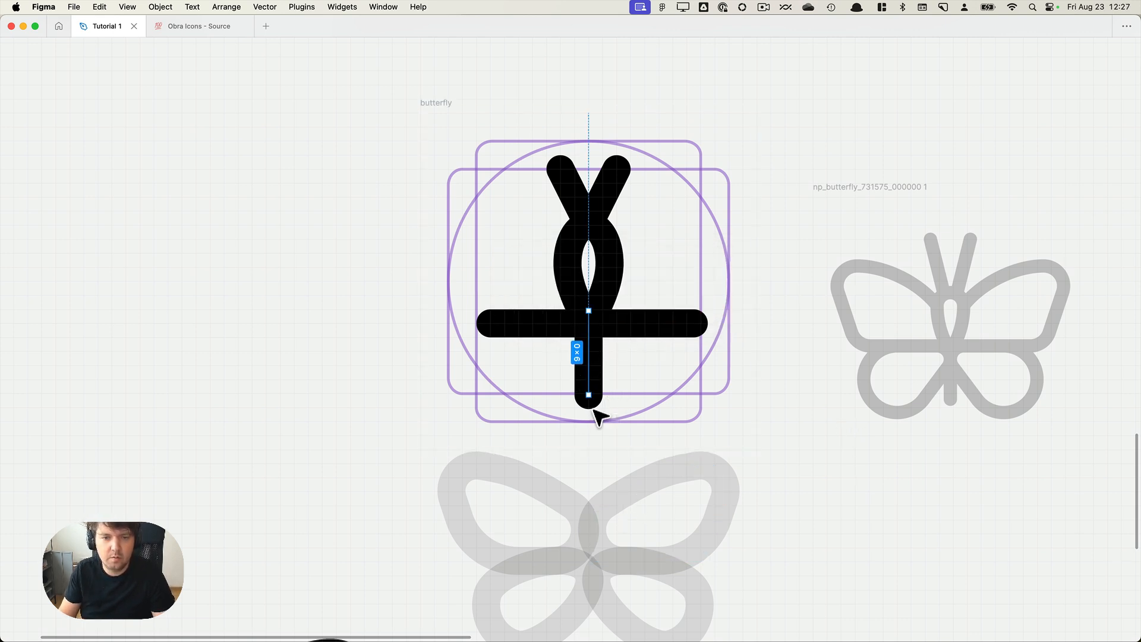
left_click(871, 382)
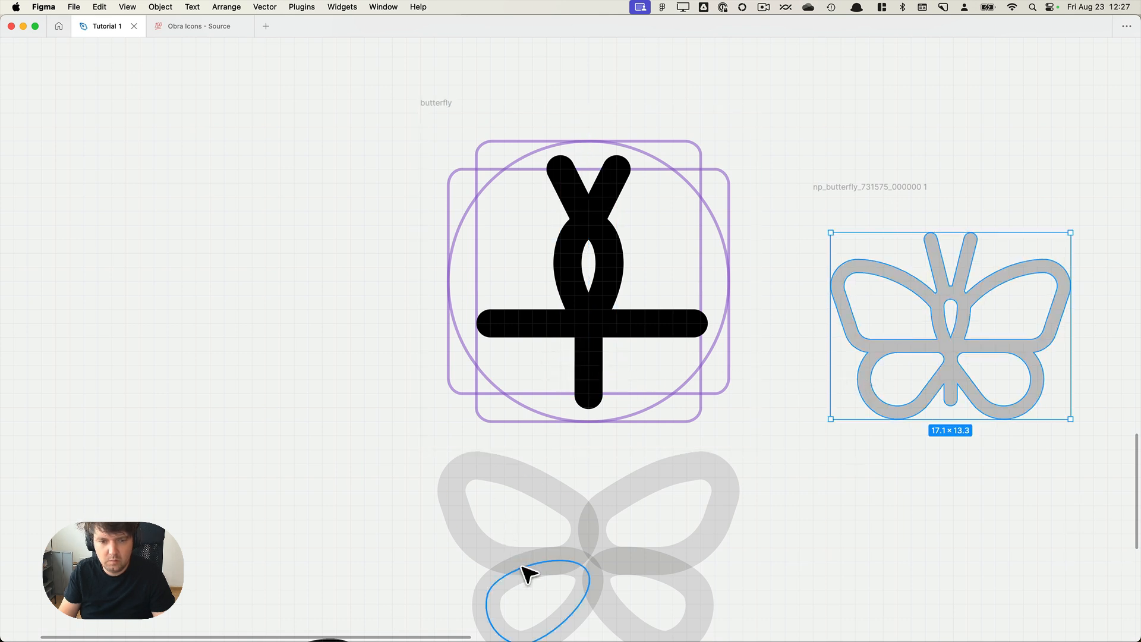
left_click_drag(548, 599, 864, 495)
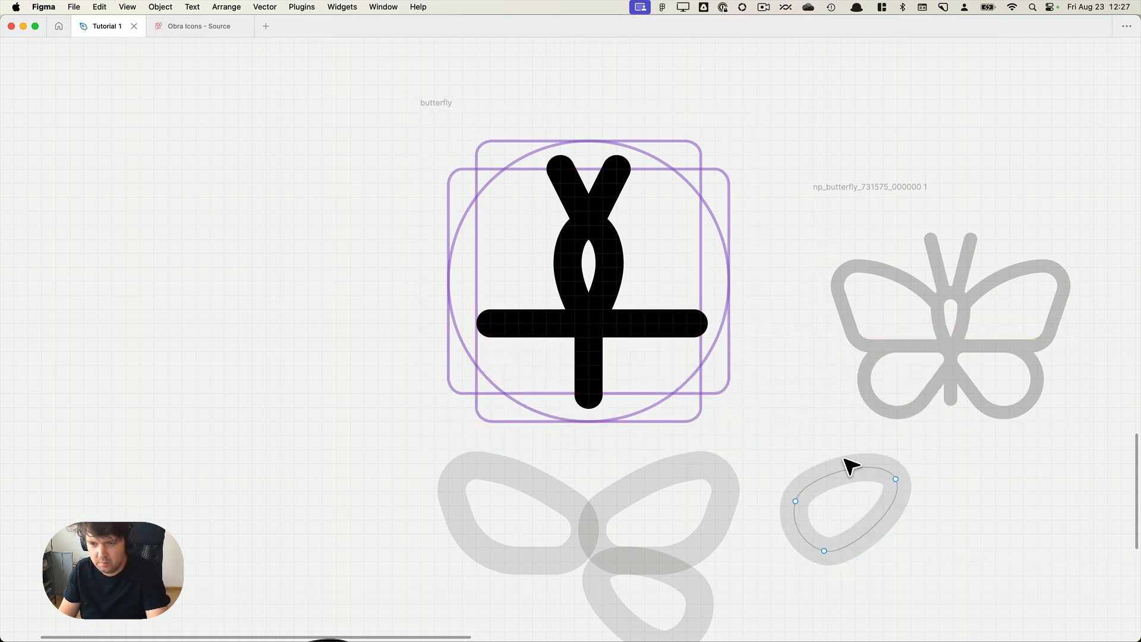
left_click(867, 470)
key("Delete")
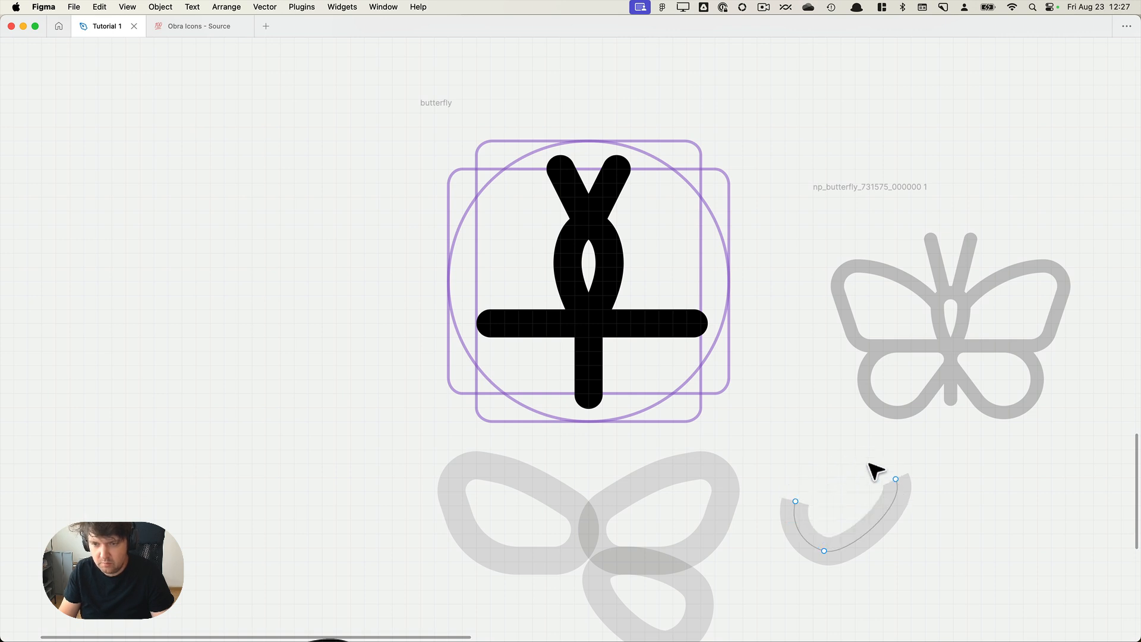
left_click(839, 456)
scroll(842, 454, "down", 5)
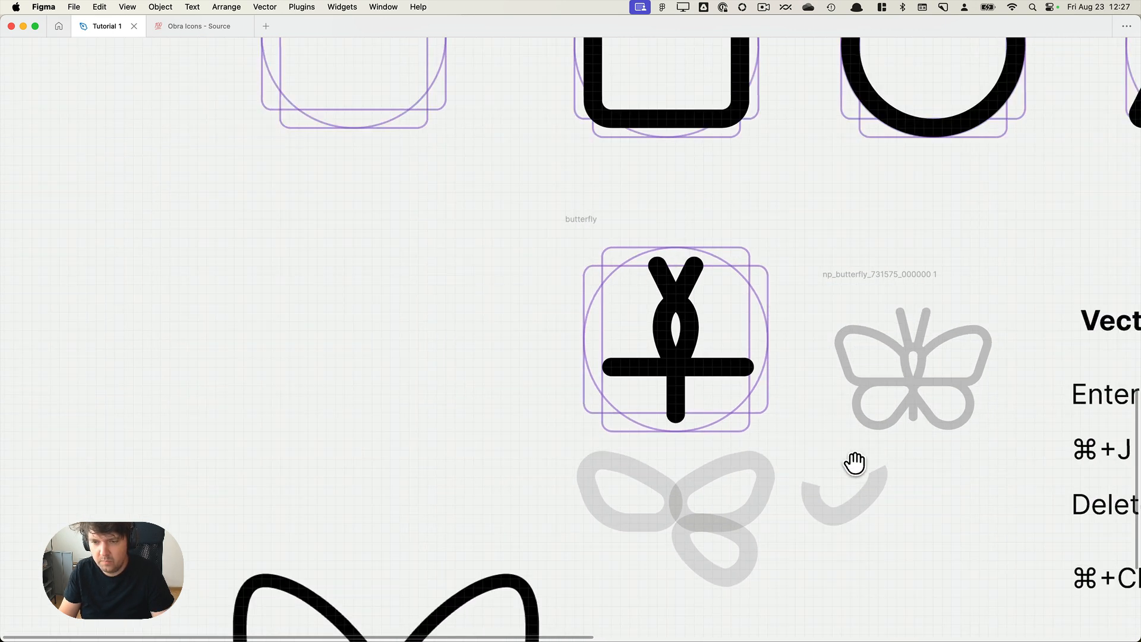
left_click_drag(853, 463, 551, 423)
scroll(663, 480, "down", 4)
left_click_drag(948, 484, 889, 490)
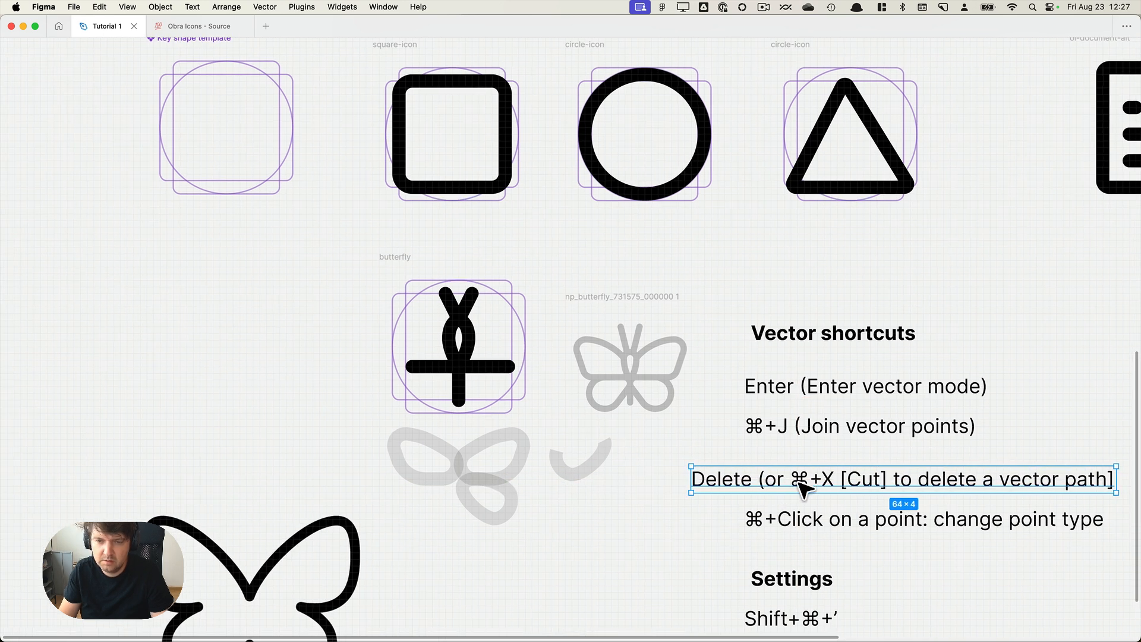
scroll(802, 484, "left", 3)
key("super+z")
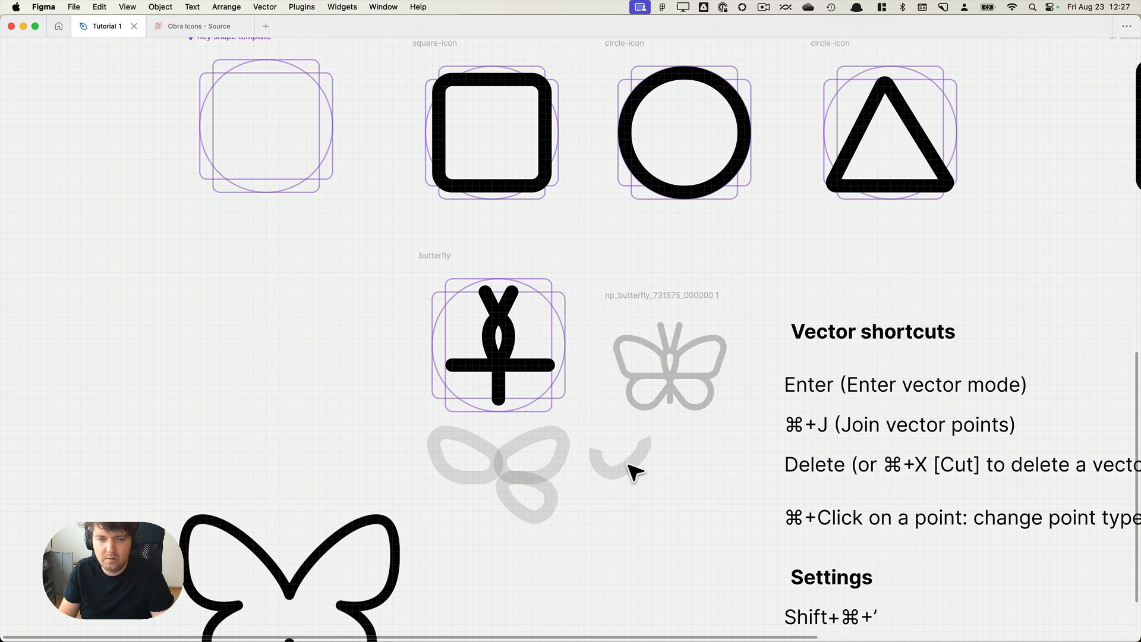
Delete the cut-open wing curve and the remaining lower wing outline, keeping only the two faded upper wings.
left_click_drag(627, 498, 659, 509)
scroll(676, 504, "up", 5)
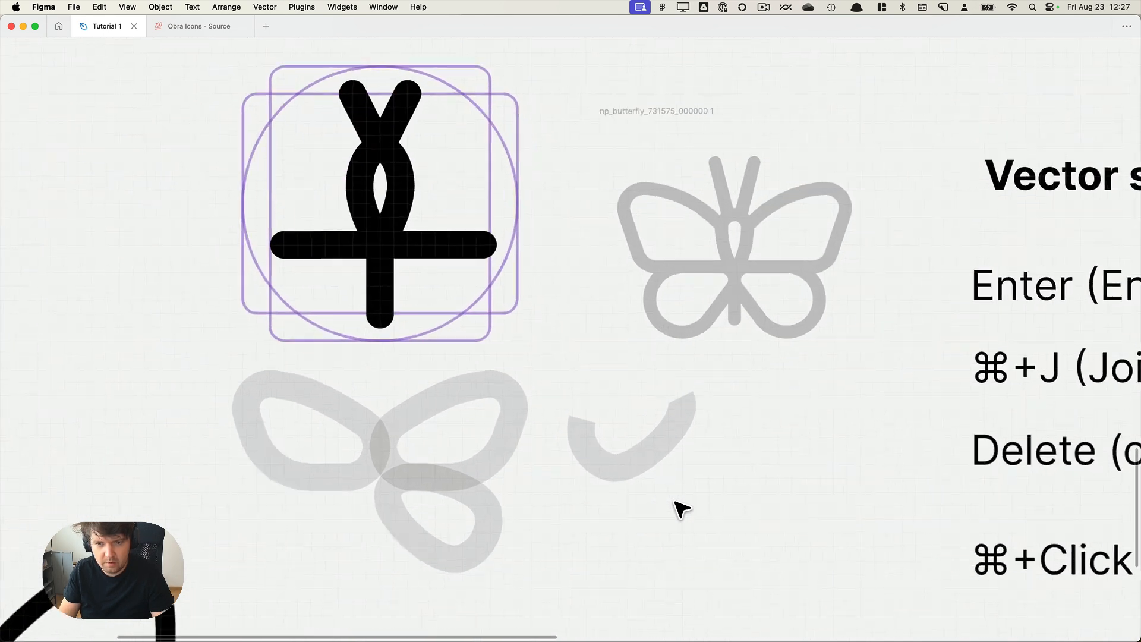
left_click_drag(678, 465, 666, 513)
left_click(668, 491)
scroll(658, 514, "up", 3)
scroll(656, 515, "up", 3)
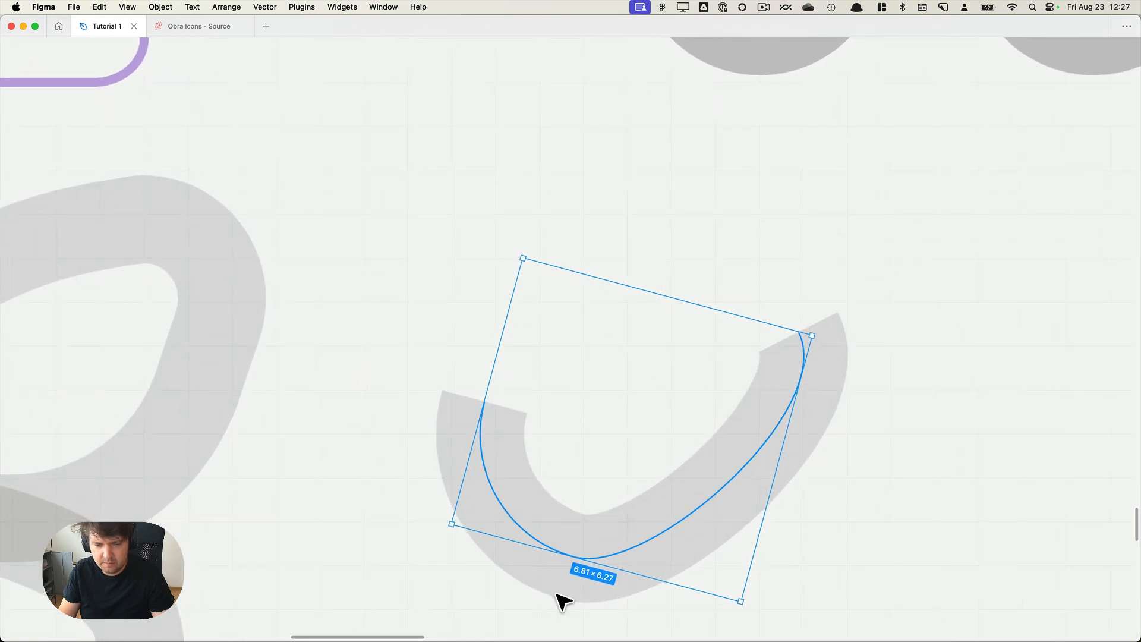
left_click(394, 438)
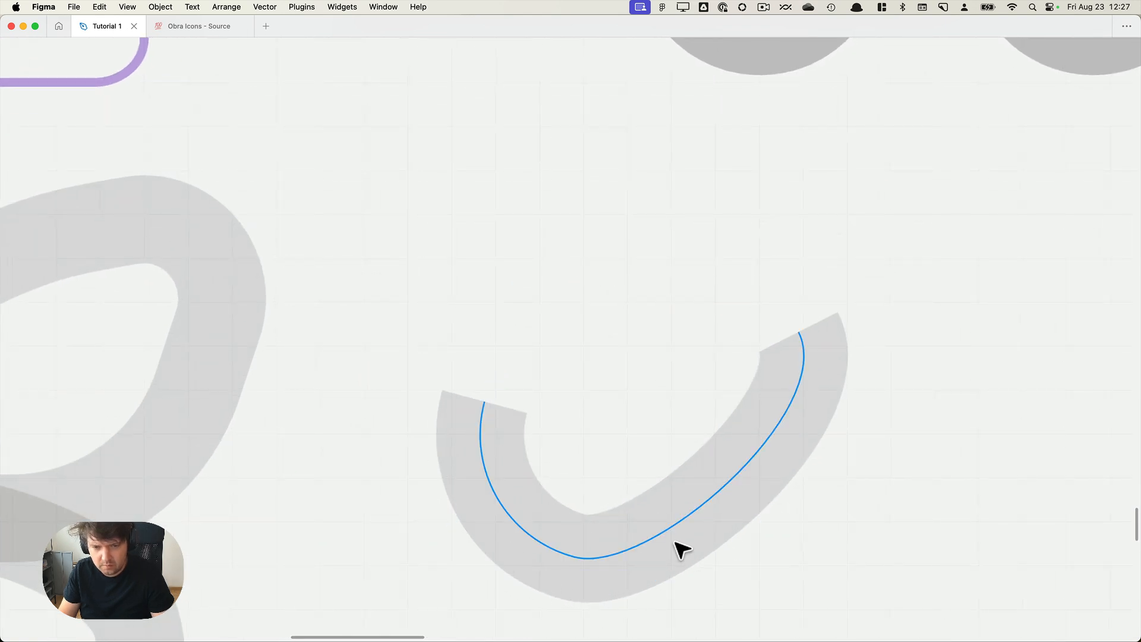
scroll(681, 550, "down", 3)
left_click(676, 539)
key("Delete")
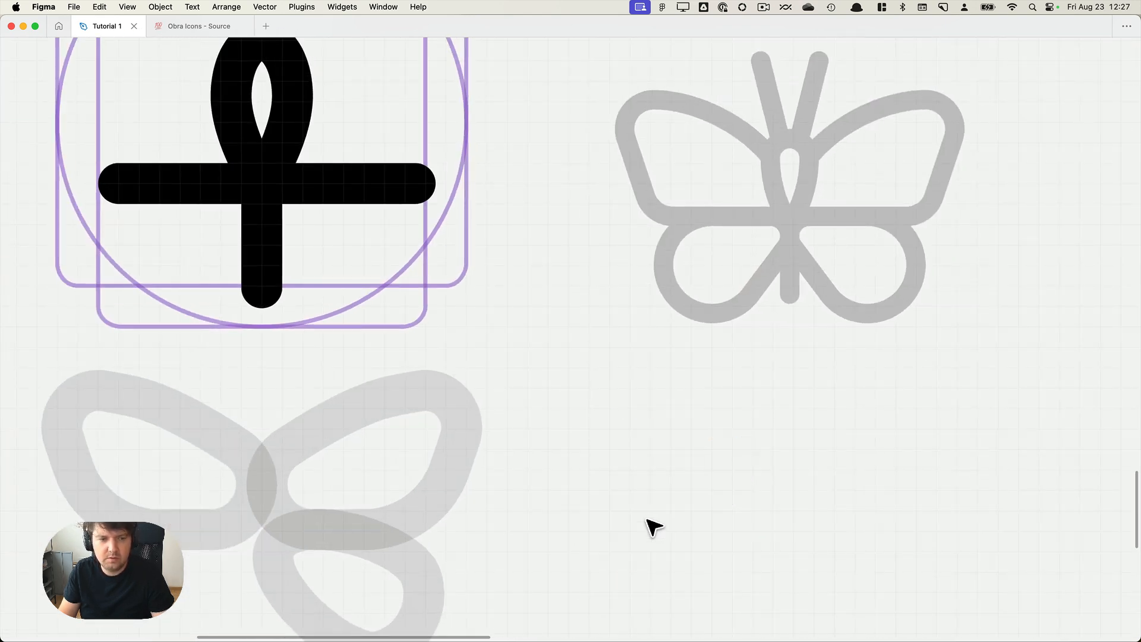
scroll(649, 528, "left", 5)
scroll(650, 527, "down", 2)
left_click(618, 536)
key("Delete")
scroll(754, 507, "down", 5)
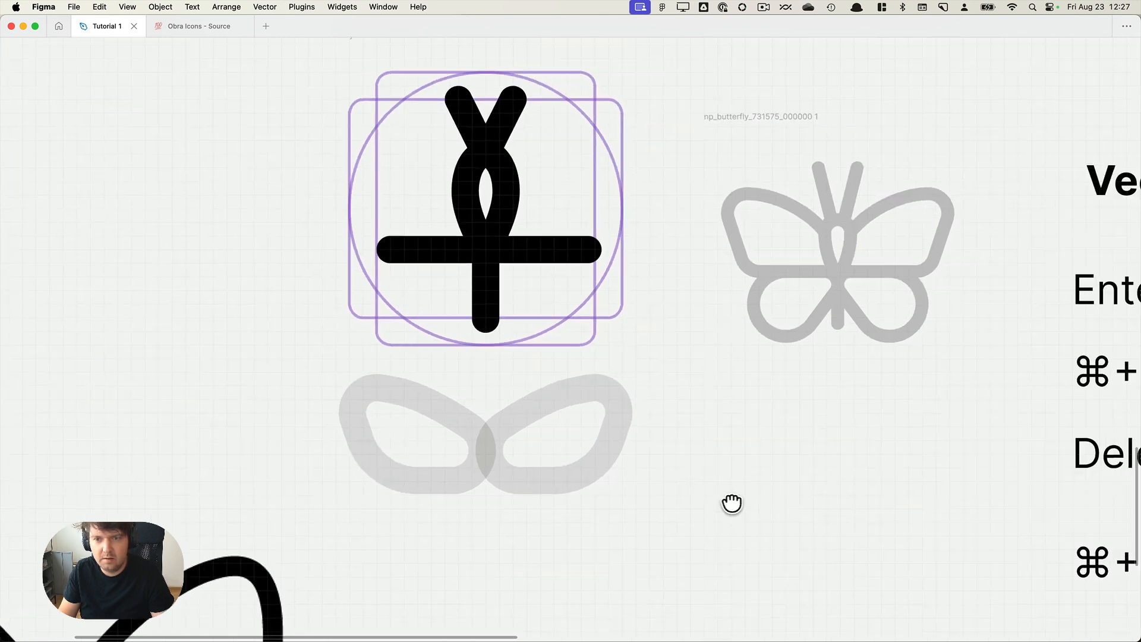
Rotate the grey reference butterfly so its antennae face left, place it beside the icon frame, and lock it.
scroll(731, 501, "right", 3)
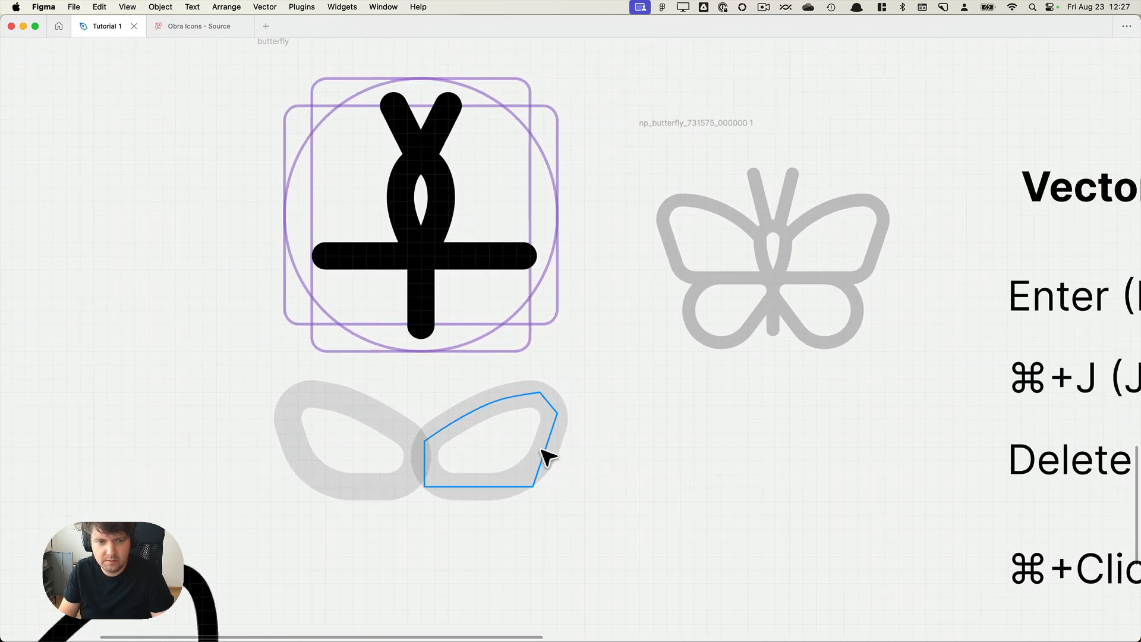
left_click_drag(739, 336, 742, 437)
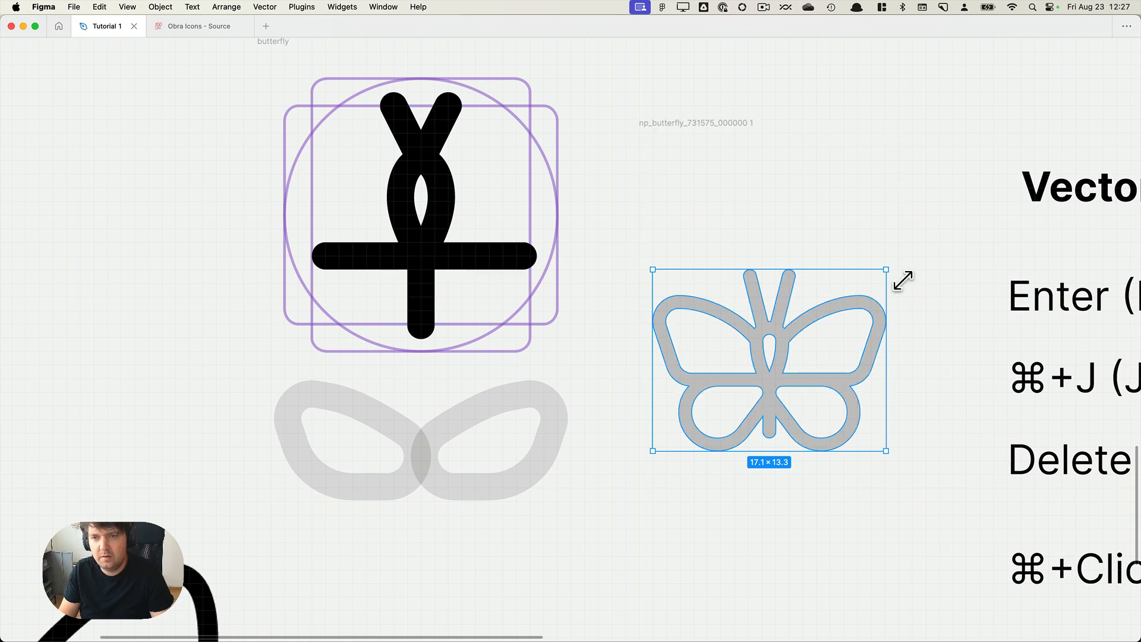
left_click_drag(906, 277, 733, 230)
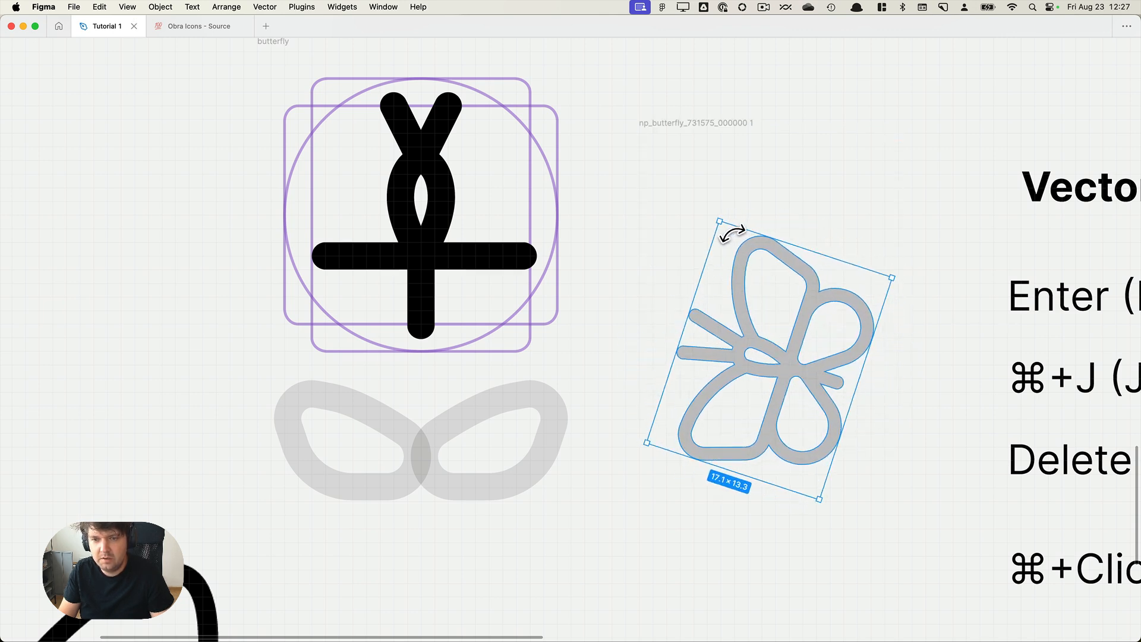
left_click_drag(815, 304, 777, 258)
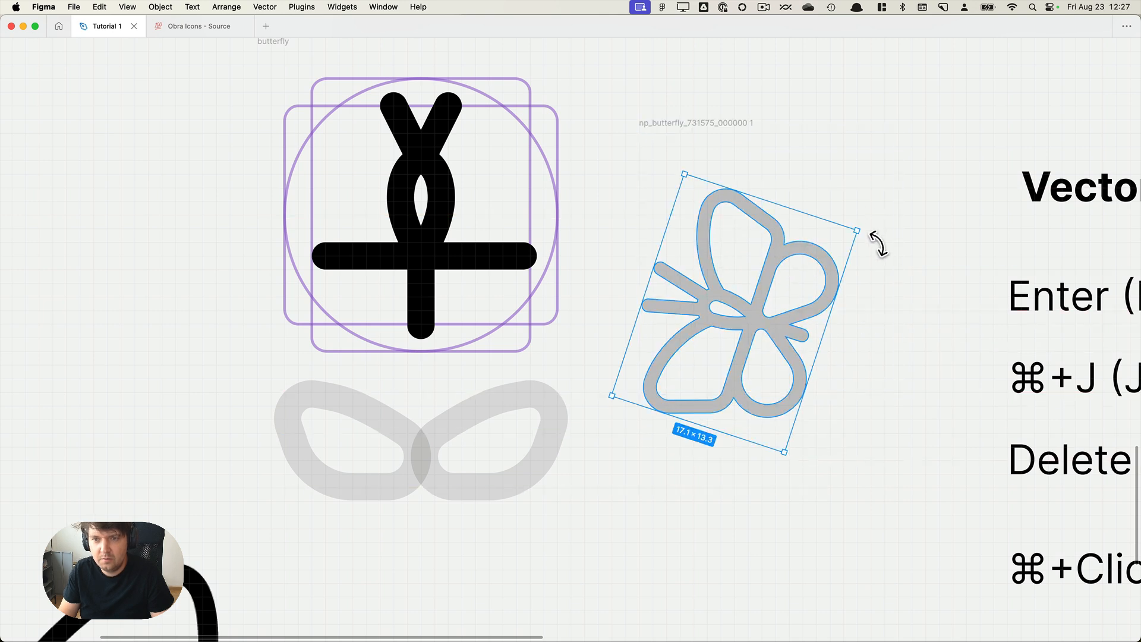
left_click_drag(876, 242, 879, 252)
left_click(898, 227)
key("super+shift+l")
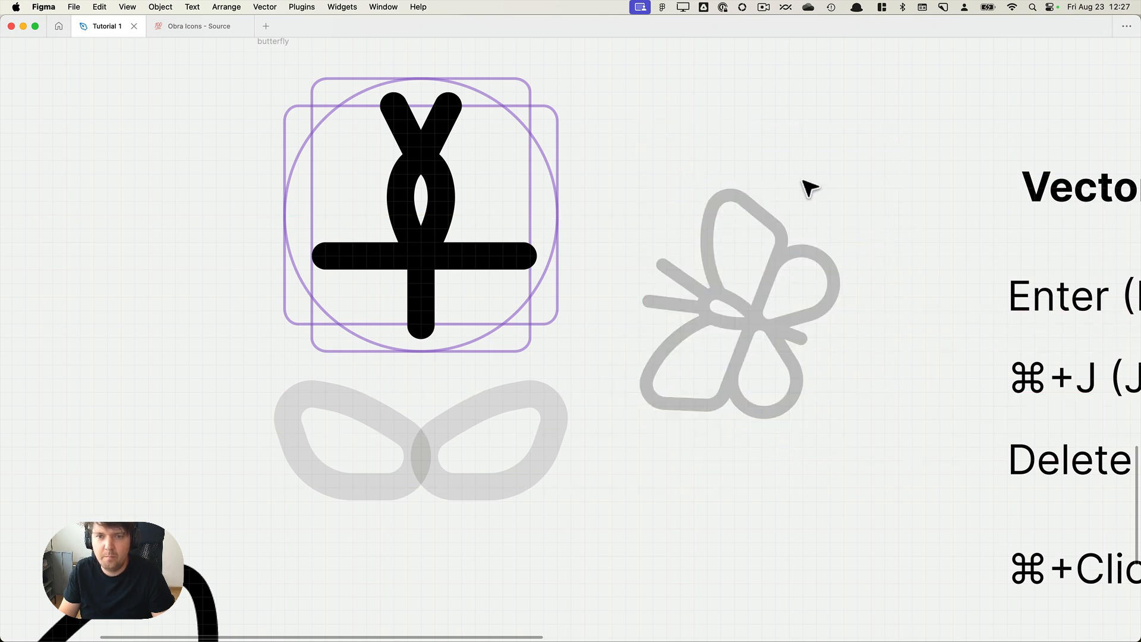
Trace the reference's lowest small wing with the Pen tool as a closed four-point outline of about 5.5 × 7.
scroll(856, 360, "up", 5)
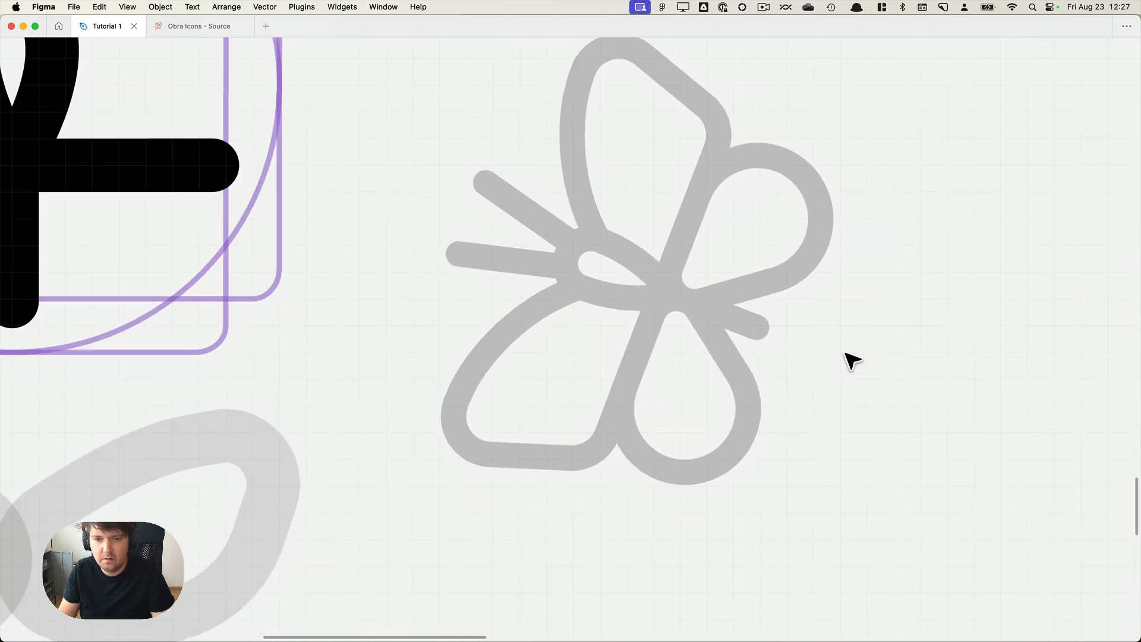
key("p")
left_click(667, 286)
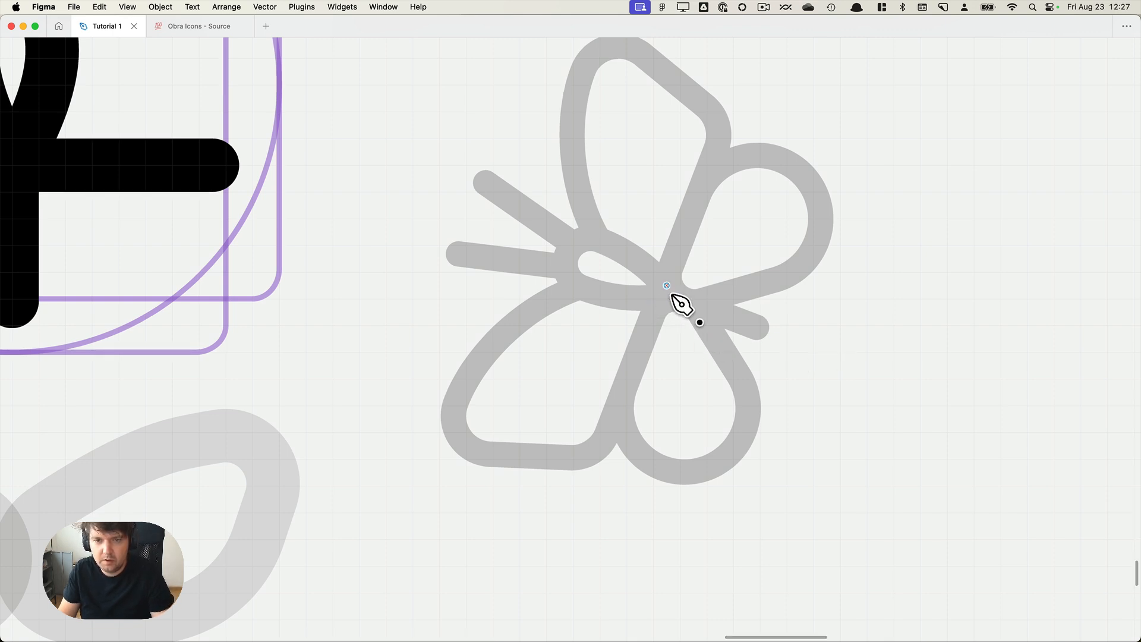
left_click(614, 419)
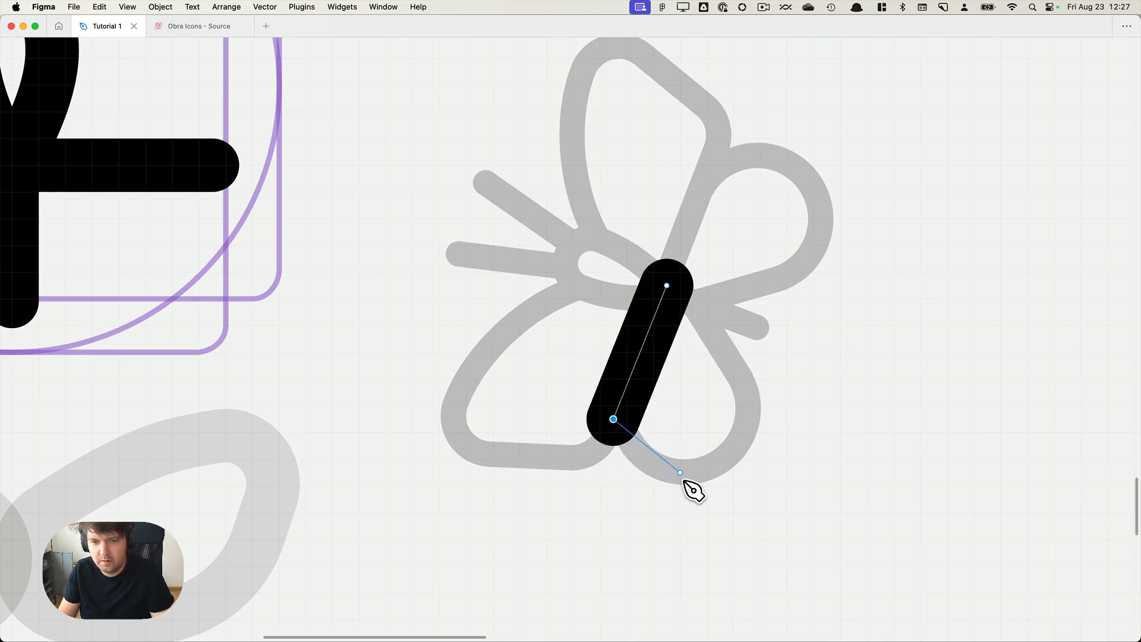
left_click(679, 472)
left_click(760, 432)
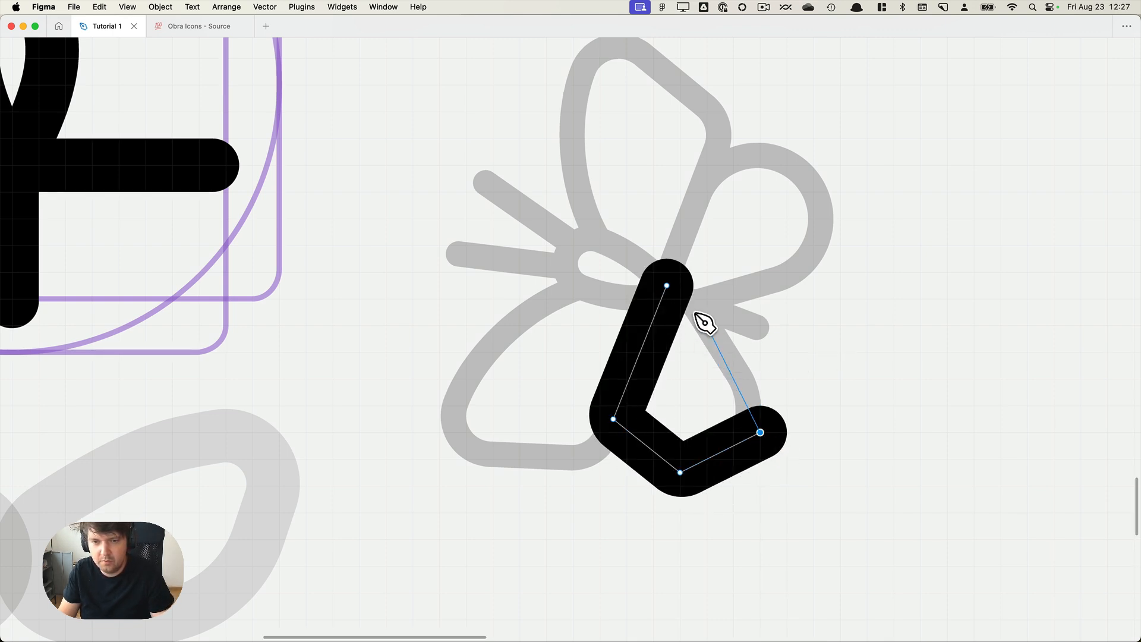
left_click(667, 286)
key("Escape")
Move the new four-point wing outline clear of the reference butterfly, to its right, and keep it selected.
left_click_drag(700, 364, 927, 351)
left_click(1048, 389)
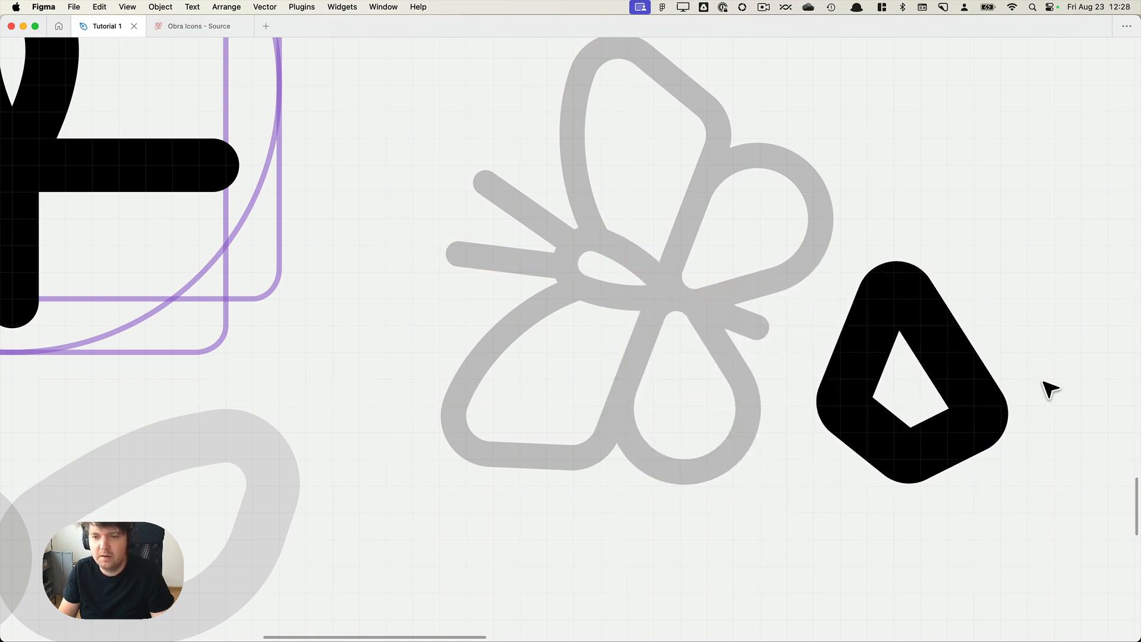
left_click(891, 395)
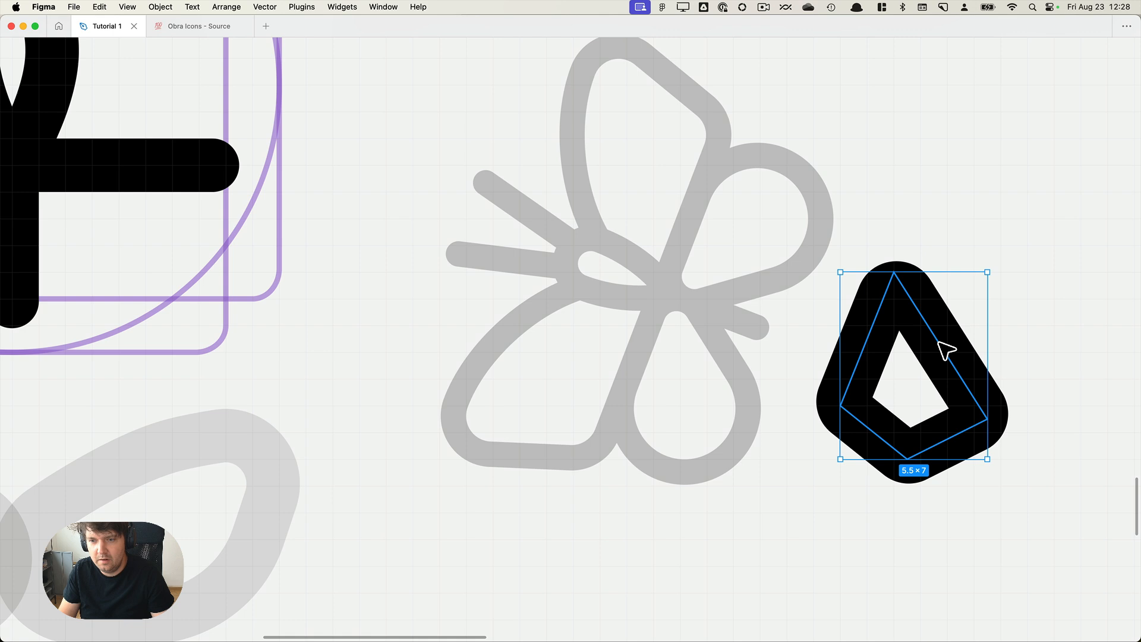
Reshape the four-point black outline into a symmetrical upright kite, 4 wide and 8 tall.
double_click(904, 297)
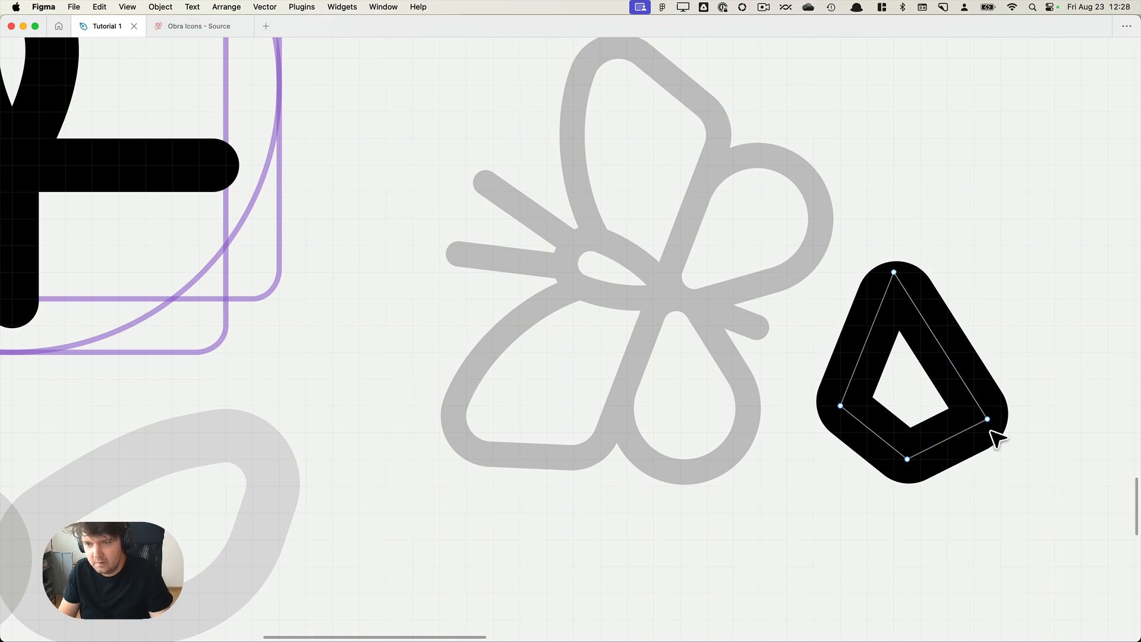
mouse_move(988, 420)
left_mouse_down()
mouse_move(956, 409)
mouse_move(970, 410)
left_mouse_up()
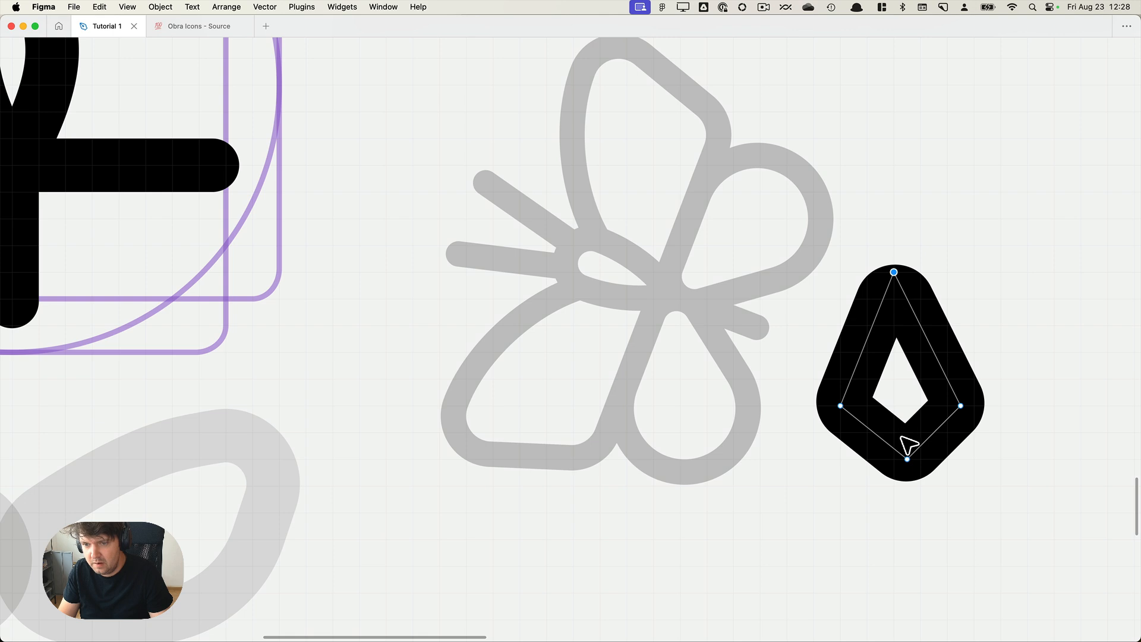
left_click_drag(906, 459, 894, 459)
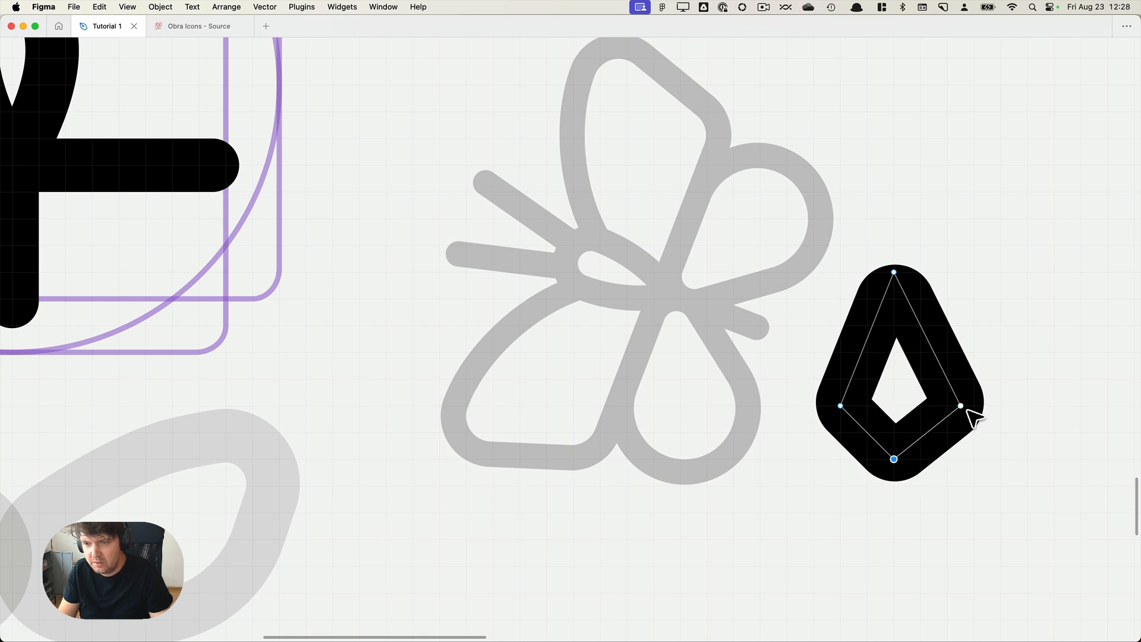
left_click_drag(961, 406, 947, 406)
left_click_drag(893, 272, 893, 352)
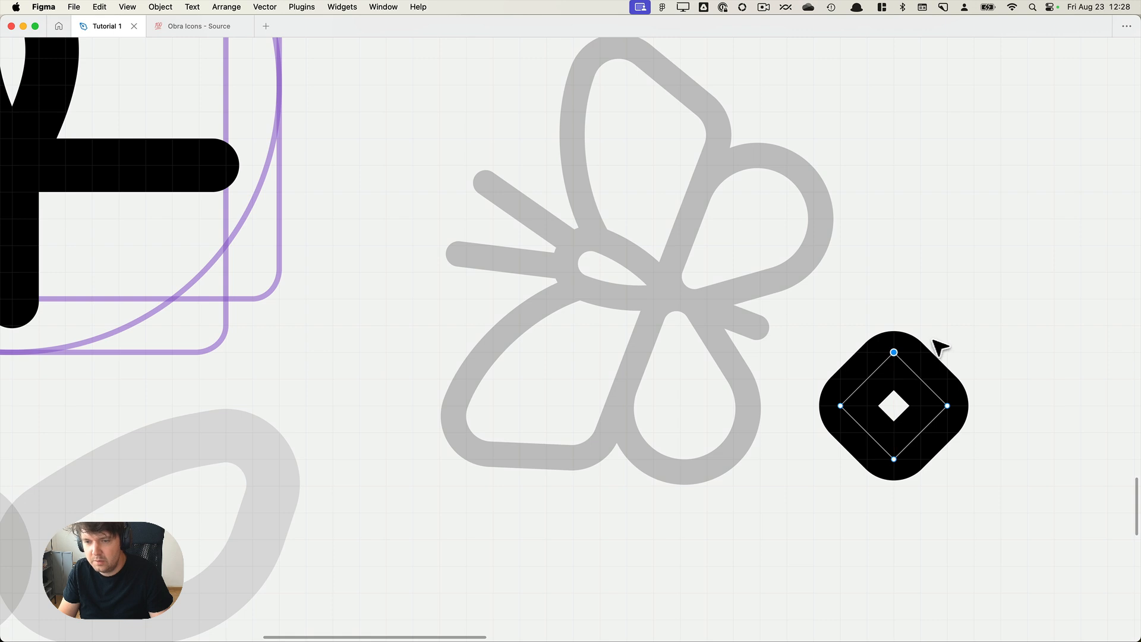
key("Up")
key("Up")
key("Up")
key("Up")
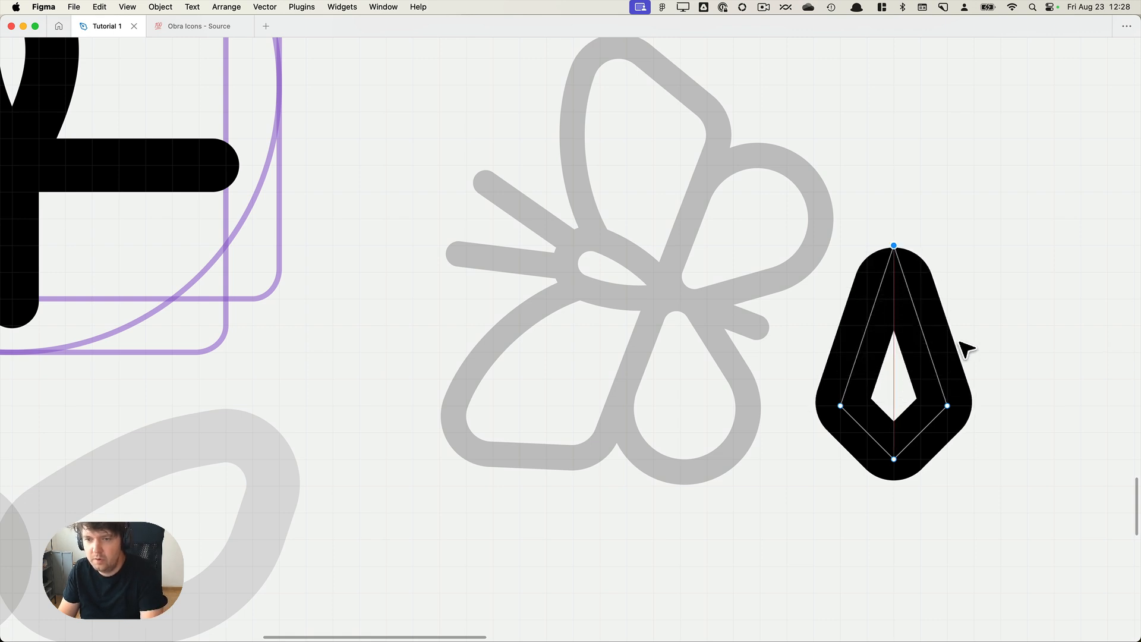
key("Escape")
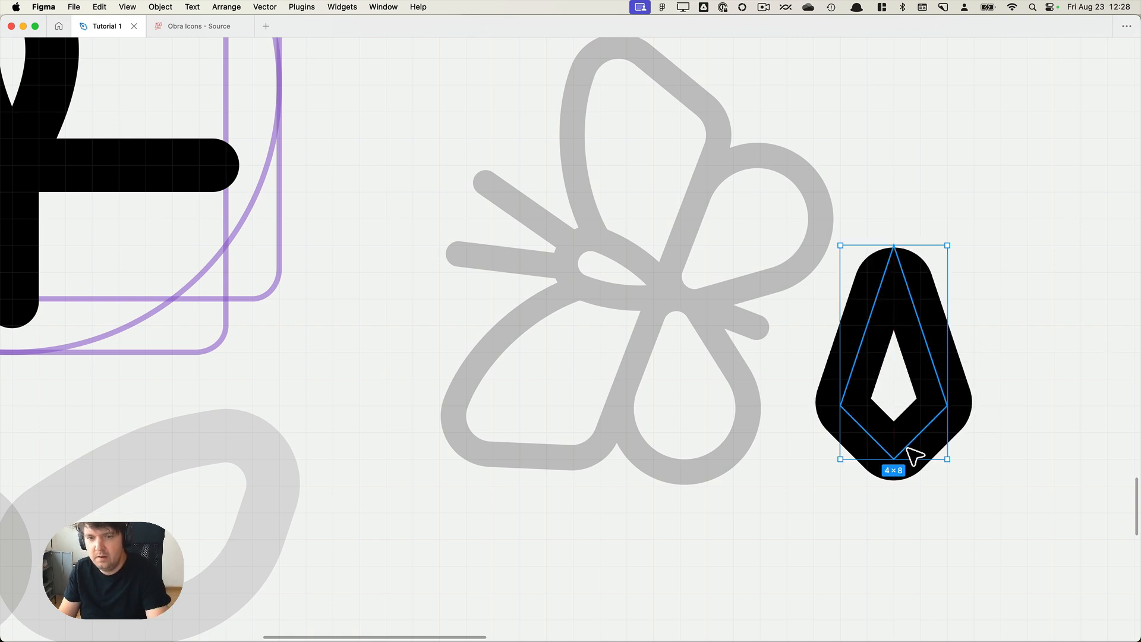
Set the corner radius of the kite's bottom point to 1.5.
double_click(894, 460)
key("super+backslash")
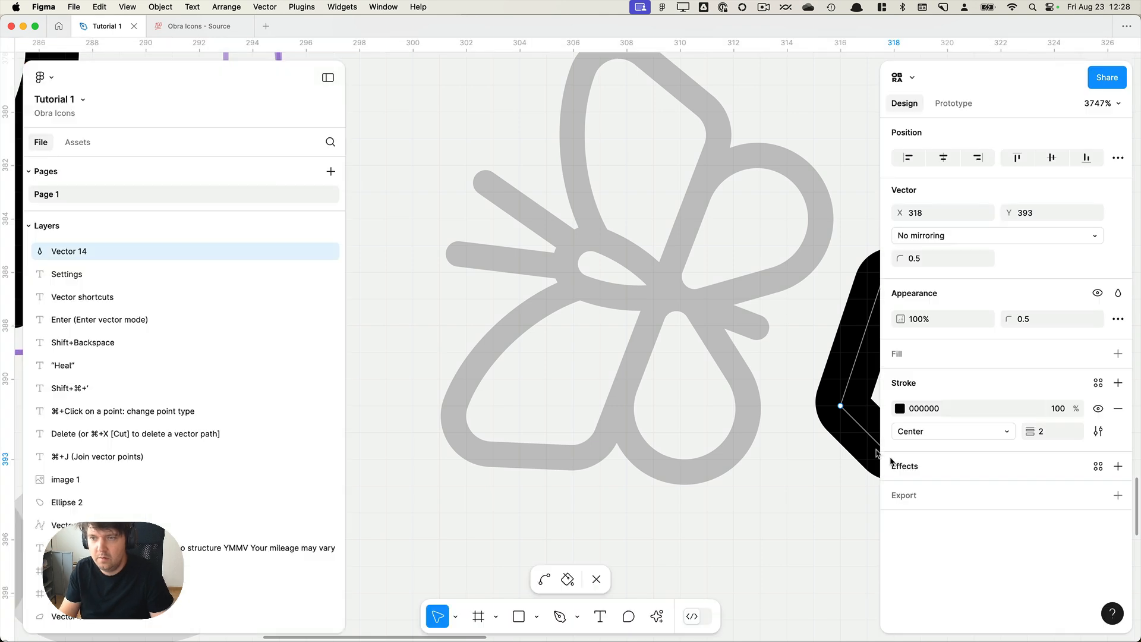
scroll(874, 350, "right", 5)
key("Up")
key("Up")
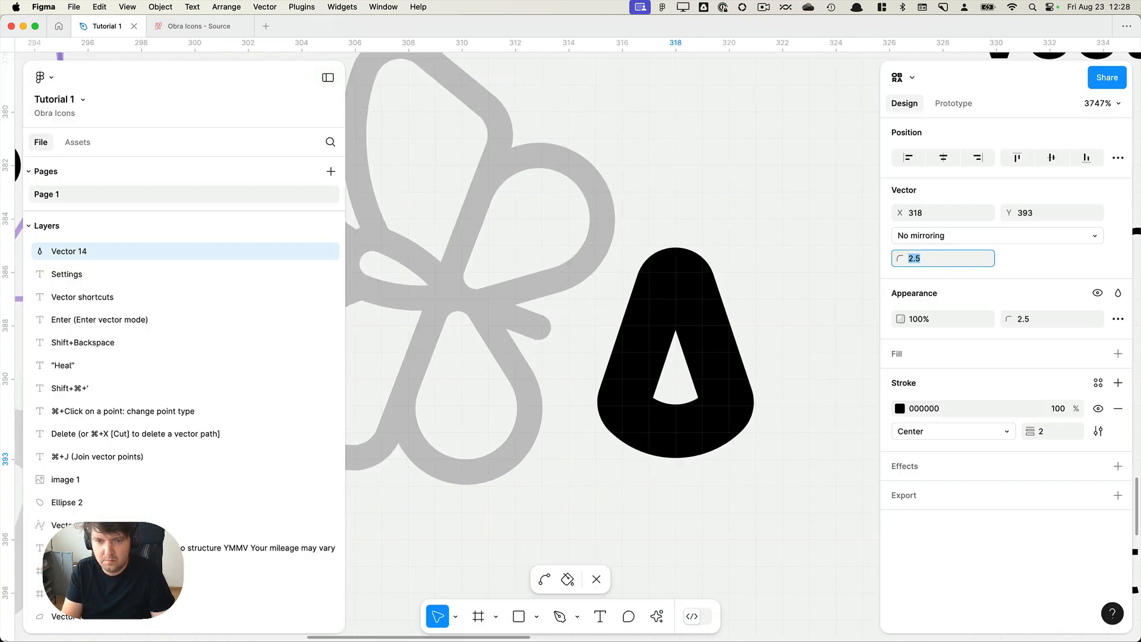
key("Down")
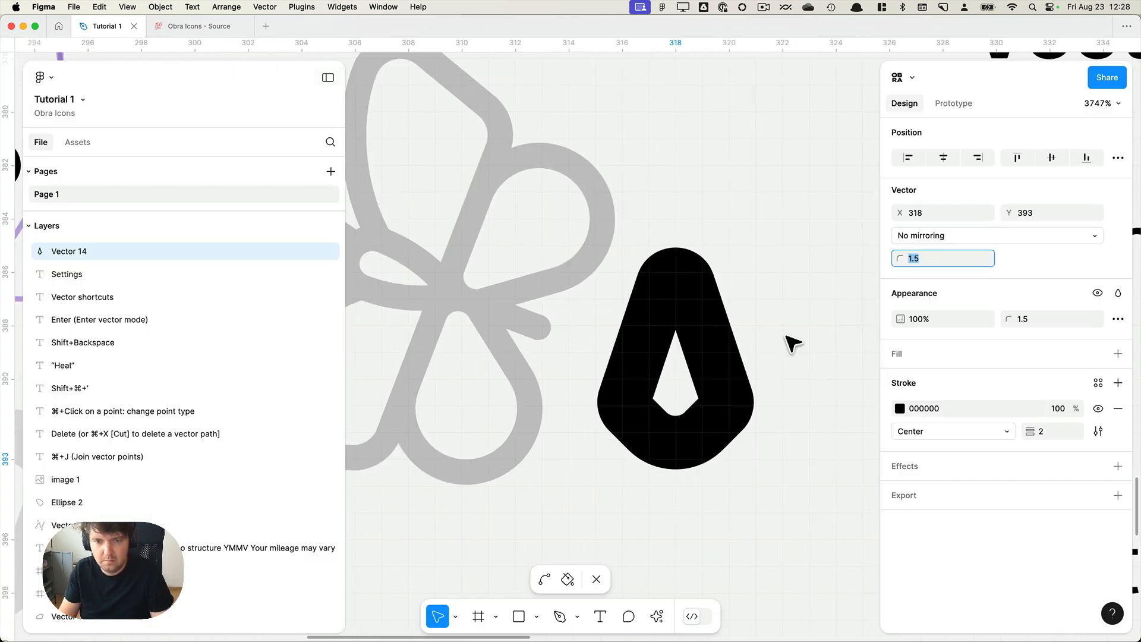
key("Escape")
key("Escape")
key("Escape")
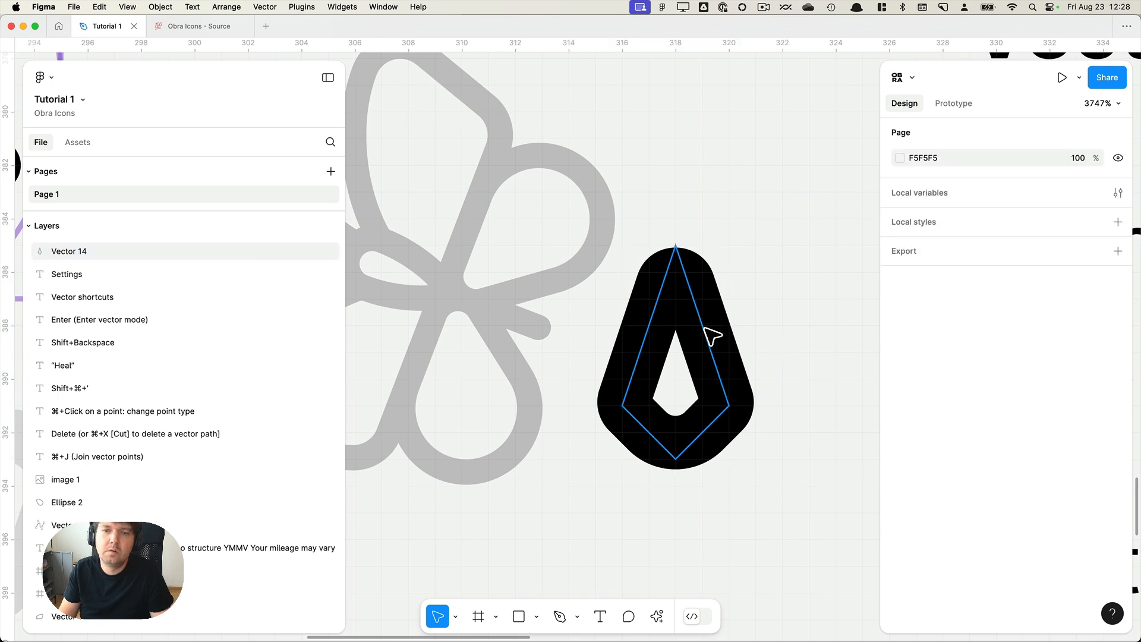
Scale the kite proportionally to 5 × 10 and move it down beside the gray butterfly reference.
left_click(712, 335)
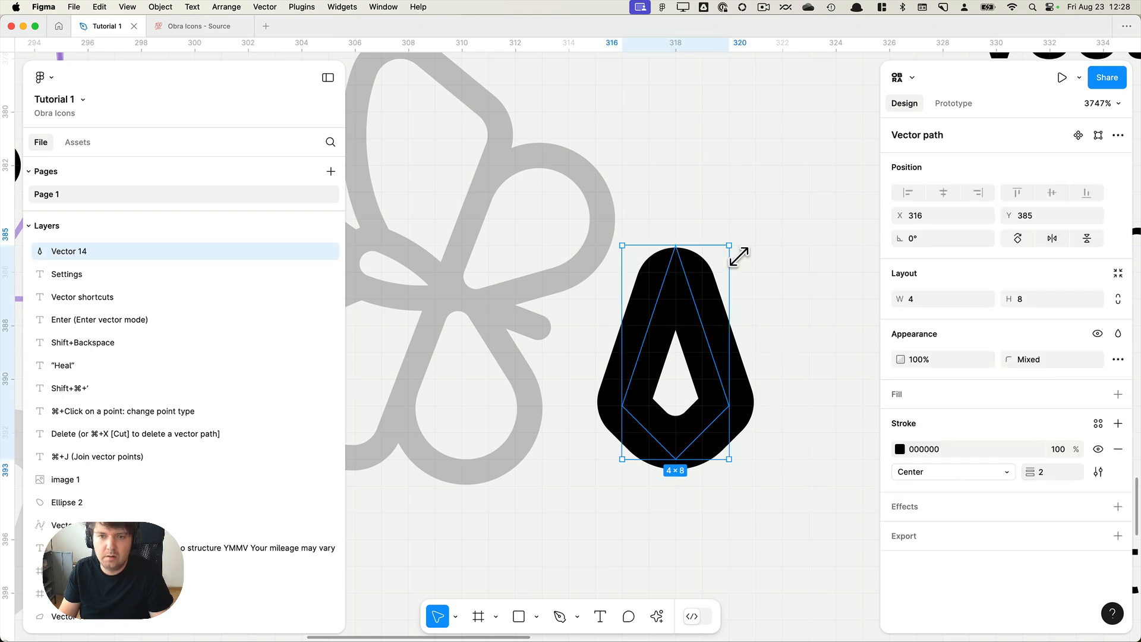
left_click_drag(739, 256, 770, 235)
key("super+backslash")
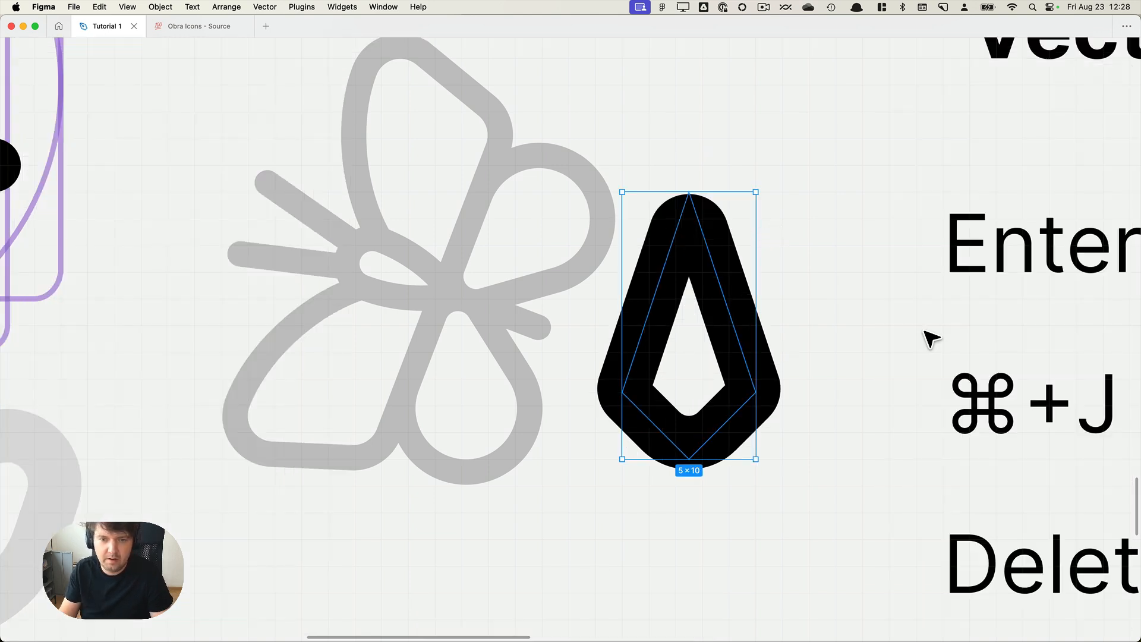
left_click_drag(764, 313, 747, 385)
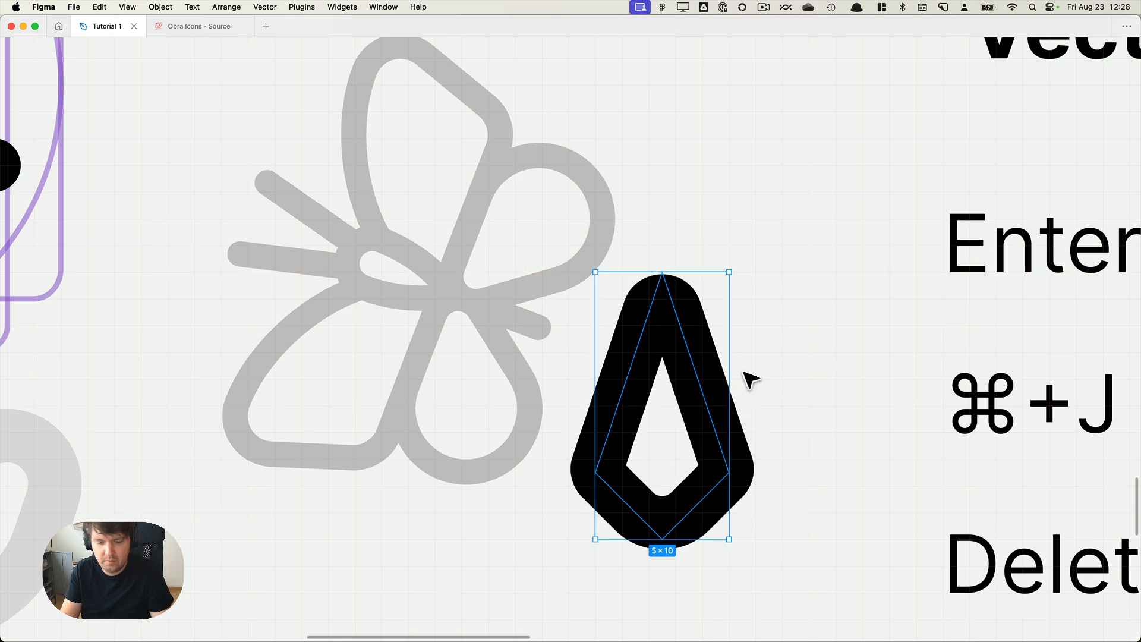
key("super+backslash")
scroll(744, 373, "down", 5)
left_click(553, 444)
scroll(642, 466, "left", 2)
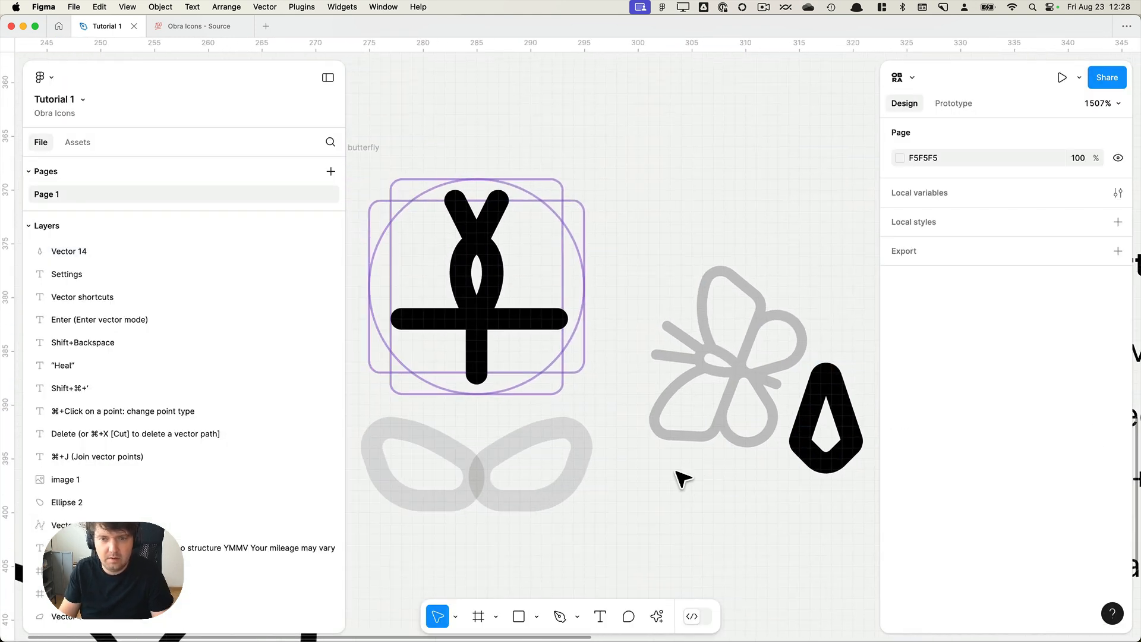
Rotate the kite counterclockwise until its narrow tip points left and its upper edge is nearly horizontal.
key("super+backslash")
left_click(844, 457)
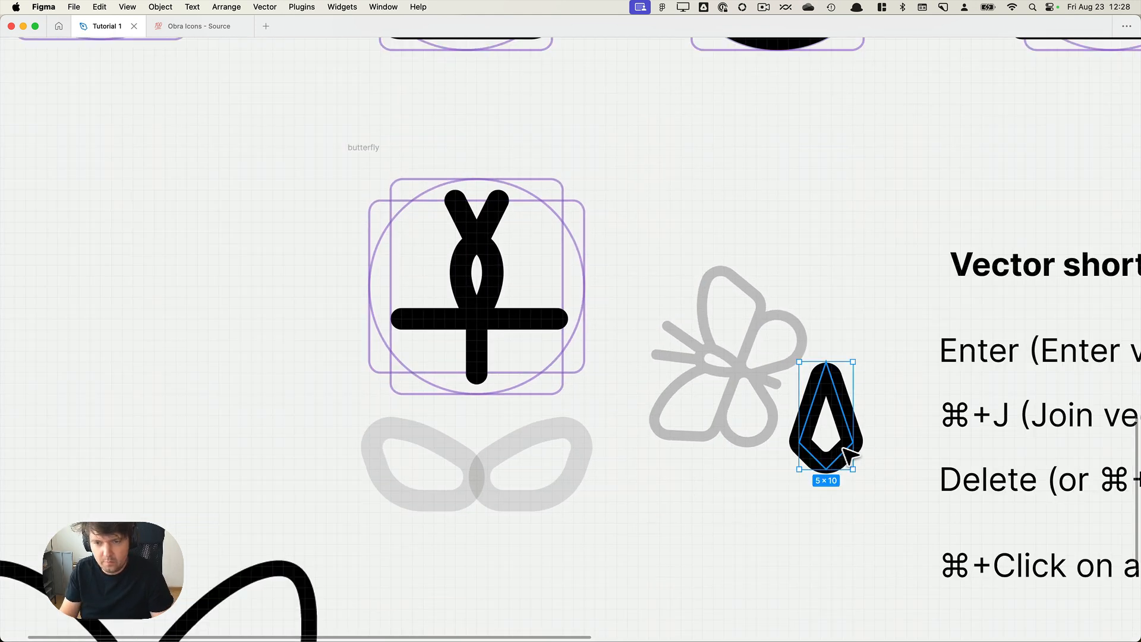
left_click_drag(932, 446, 879, 412)
scroll(904, 416, "up", 5)
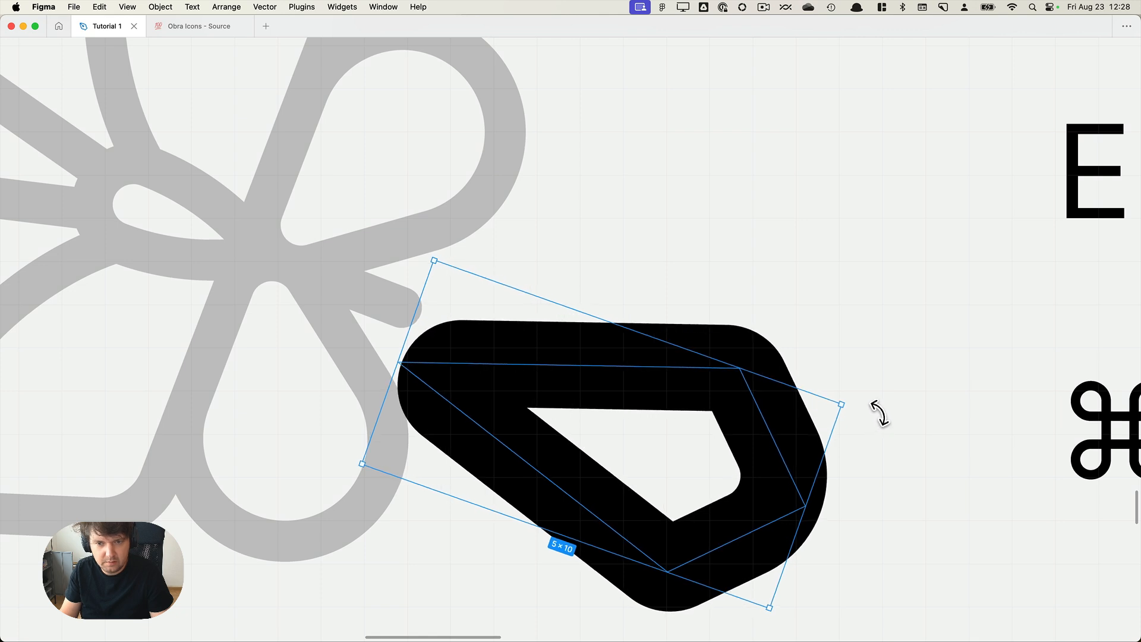
left_click_drag(690, 399, 694, 400)
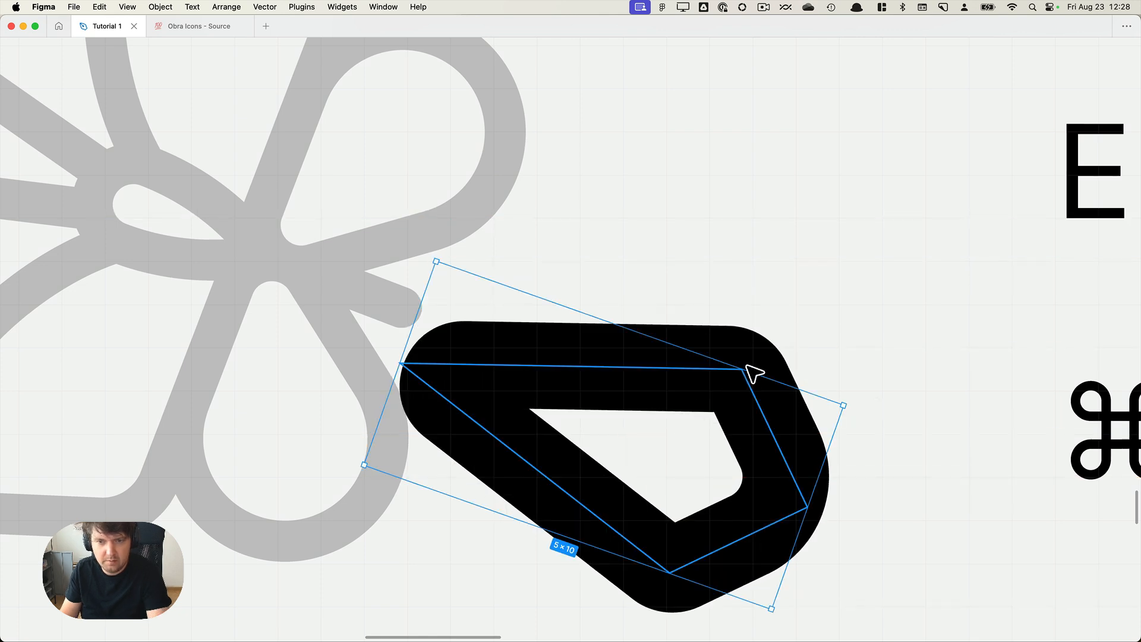
Adjust the rotated shape's four points to make a lower wing with a horizontal upper edge.
double_click(747, 367)
left_click_drag(744, 373, 755, 395)
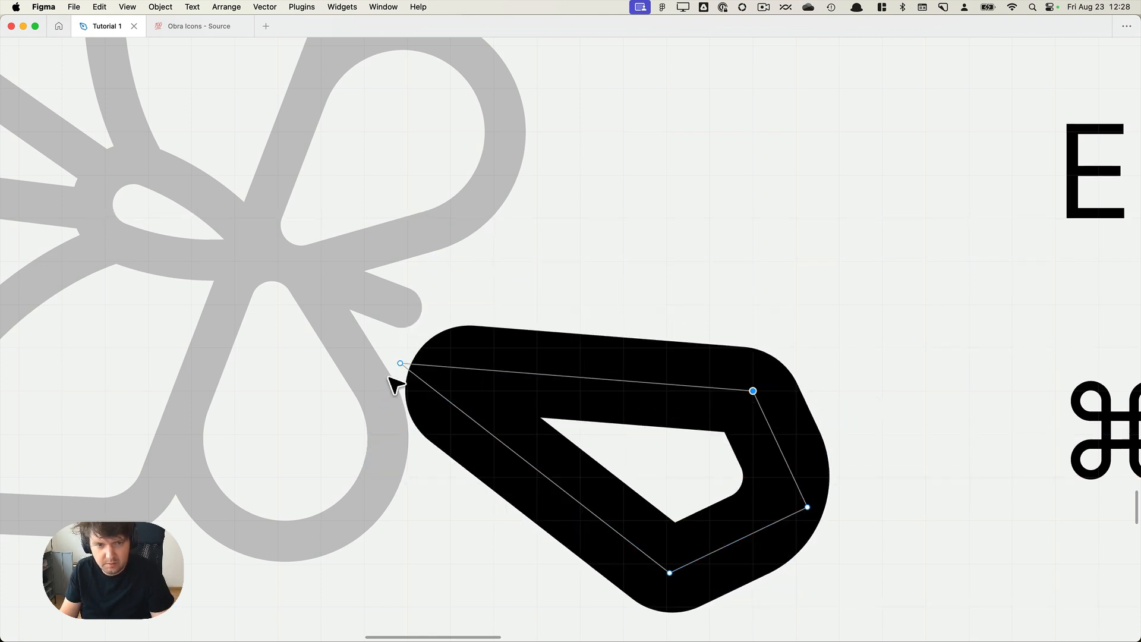
left_click_drag(405, 376, 414, 402)
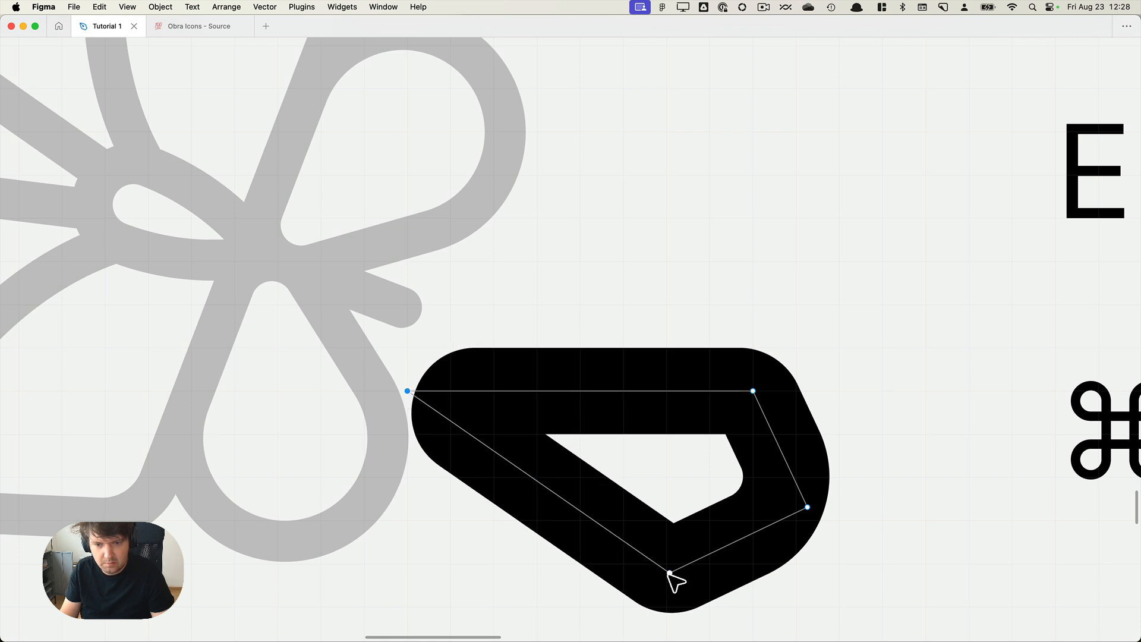
left_click_drag(669, 572, 670, 566)
left_click_drag(807, 507, 815, 529)
key("Escape")
scroll(895, 466, "down", 10)
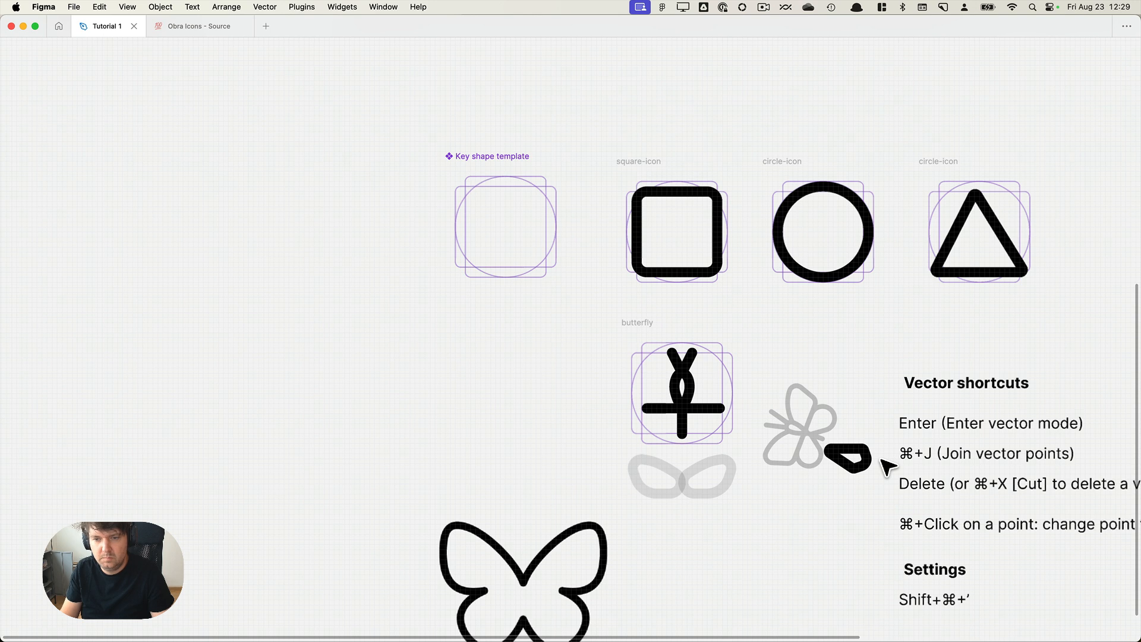
Rotate the gray butterfly reference upright, with its antennae pointing up.
scroll(847, 459, "up", 5)
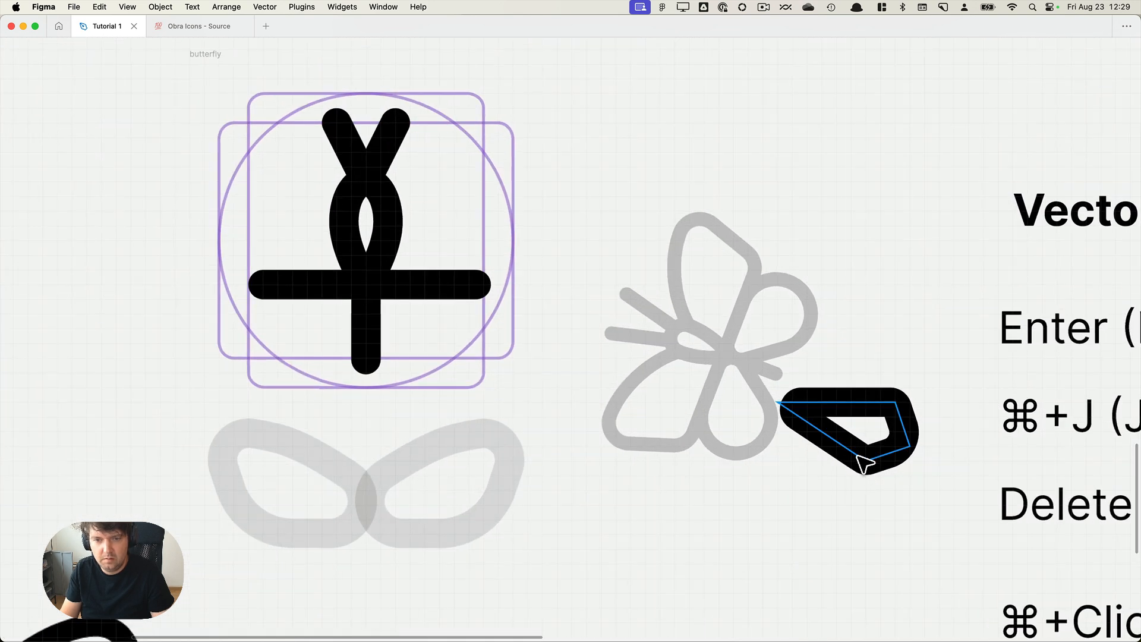
left_click(754, 284)
left_click_drag(784, 249, 835, 239)
left_click(944, 404)
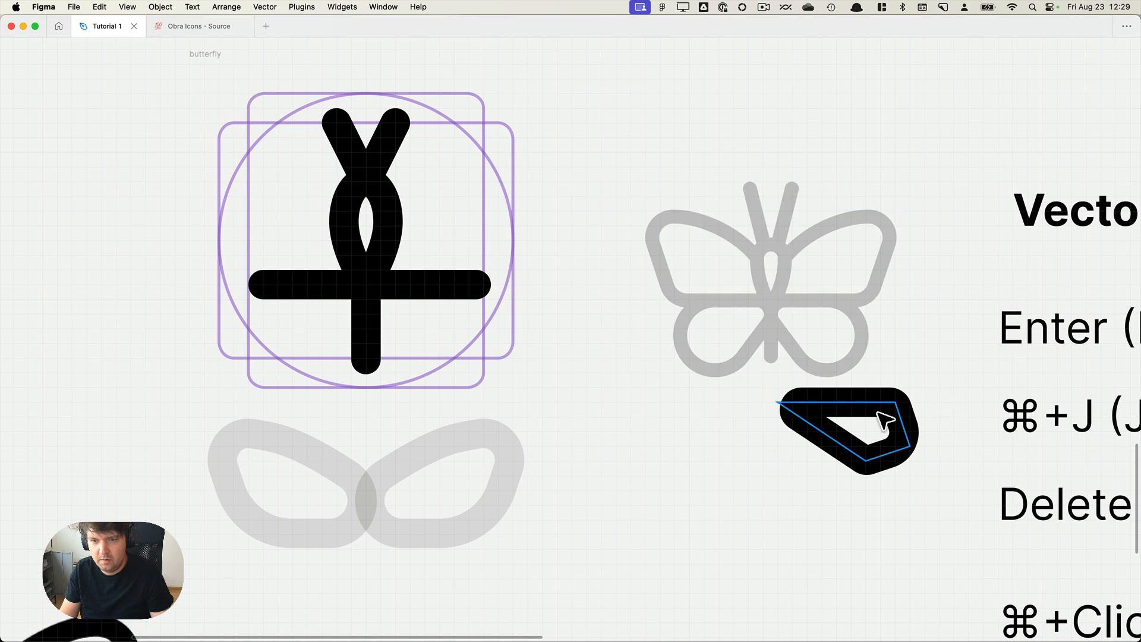
Flip the lower wing shape horizontally and place it in the butterfly icon, under the horizontal bar beside the body.
left_click_drag(886, 415, 865, 349)
left_click_drag(908, 284, 892, 301)
key("super+z")
left_click_drag(819, 352, 408, 333)
Delete the horizontal bar from the butterfly icon and move the lower wing up 2 units into its place.
left_click(346, 298)
key("Delete")
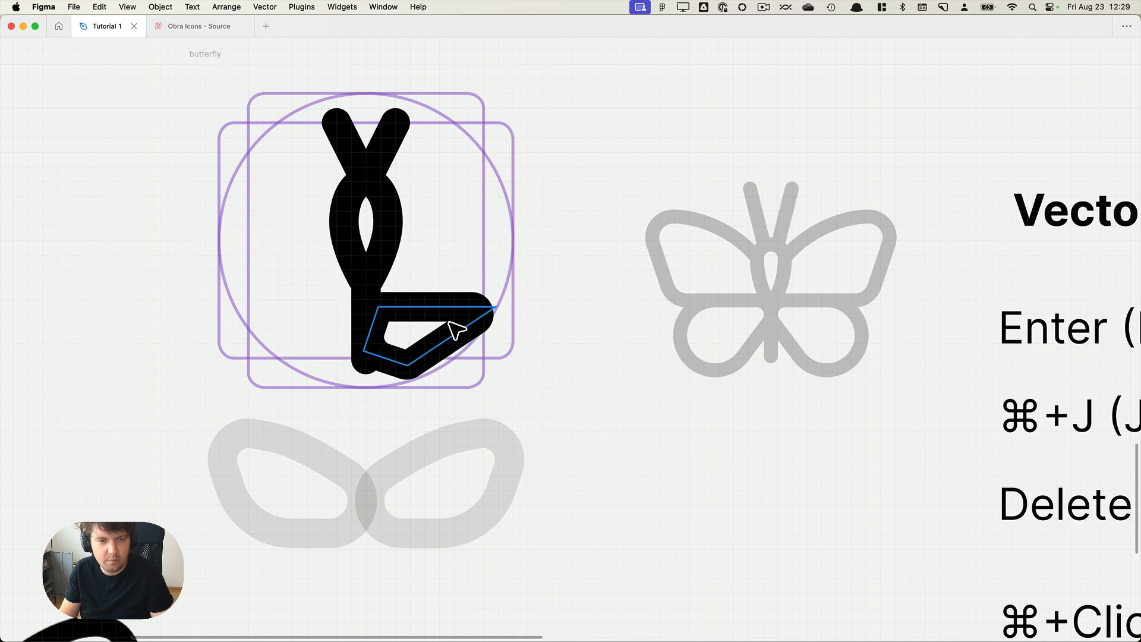
left_click(455, 327)
key("Up")
key("Up")
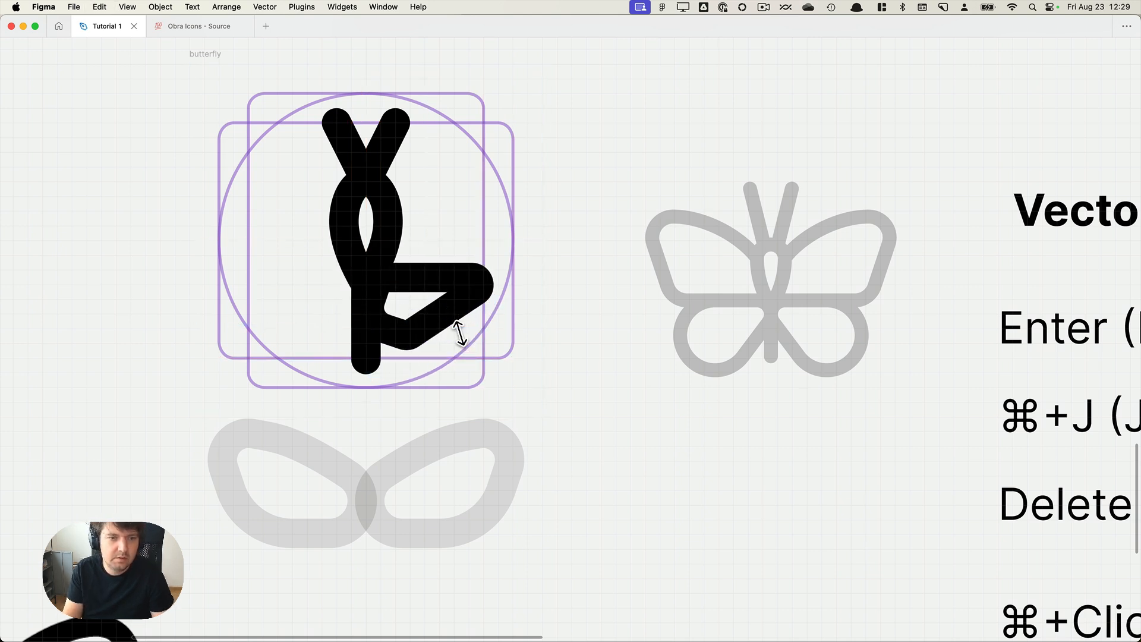
Duplicate the lower wing, flip the copy horizontally and move it left to mirror the original across the body.
scroll(467, 330, "left", 4)
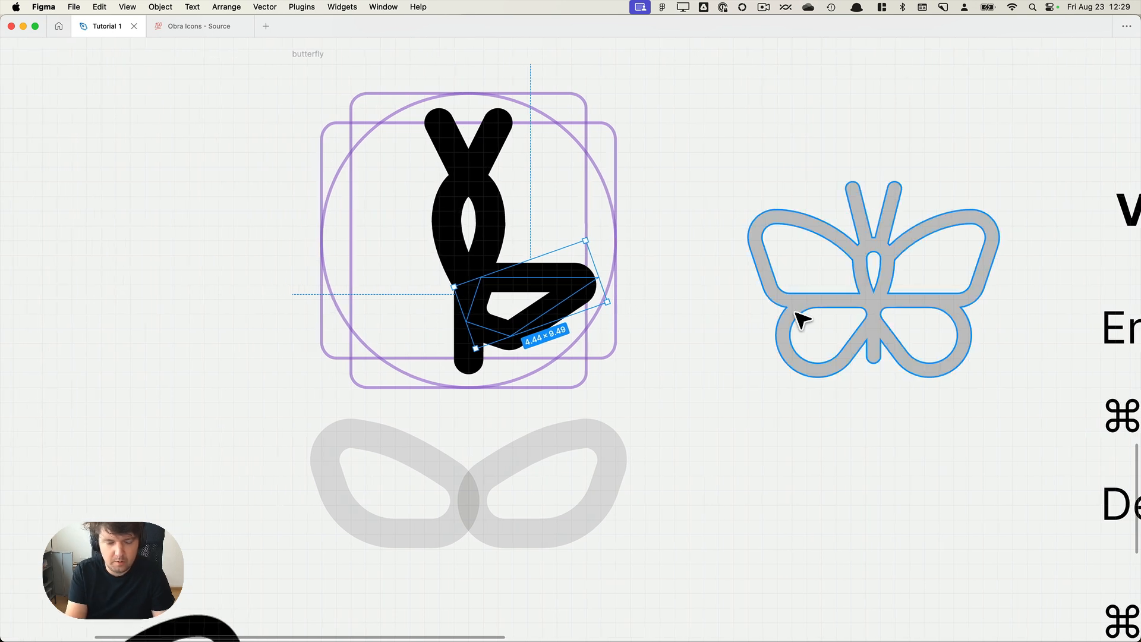
key("super+d")
key("shift+h")
key("Left")
key("Left")
key("Left")
key("Left")
key("Left")
key("Left")
key("Left")
key("Left")
key("Left")
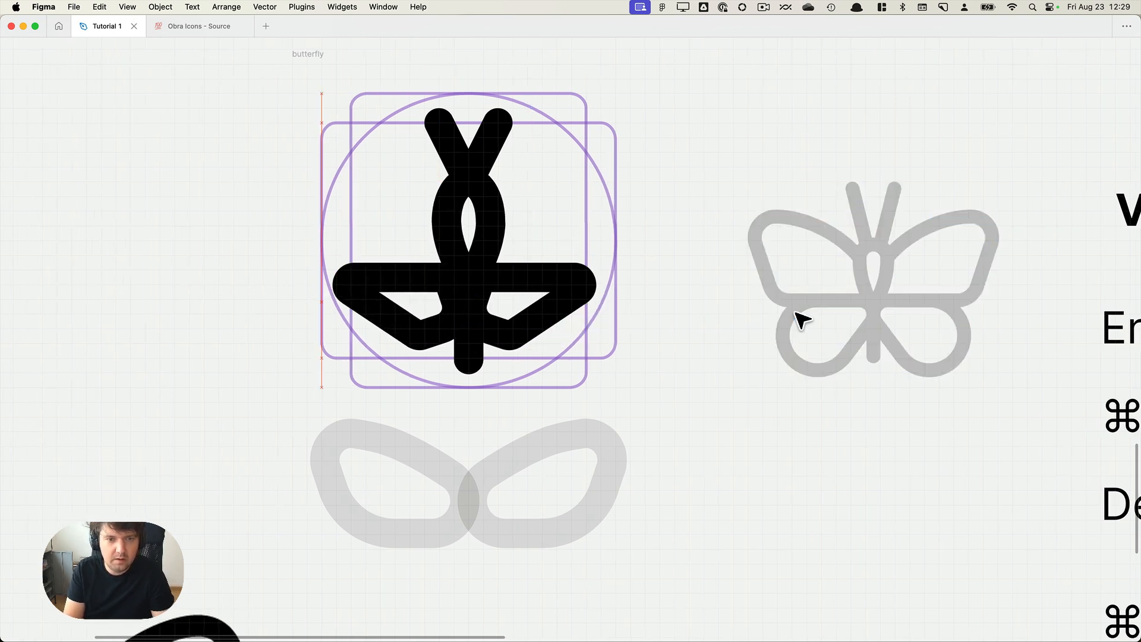
Compare positions for the left lower wing by undoing and redoing its last nudges.
key("super+z")
key("super+z")
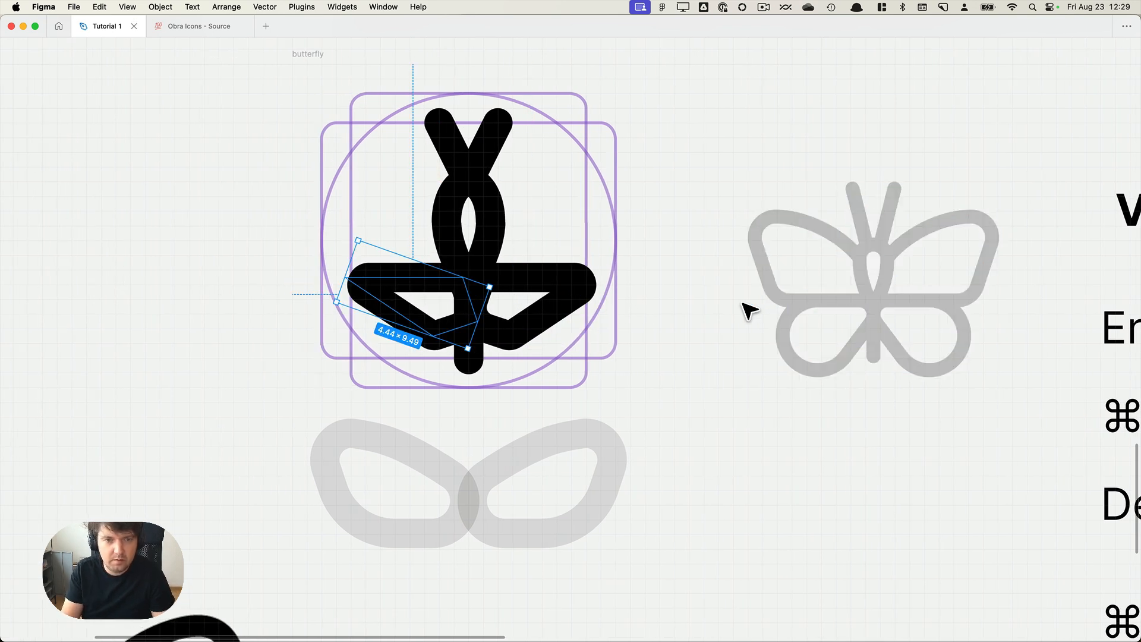
key("super+shift+z")
key("super+z")
key("super+shift+z")
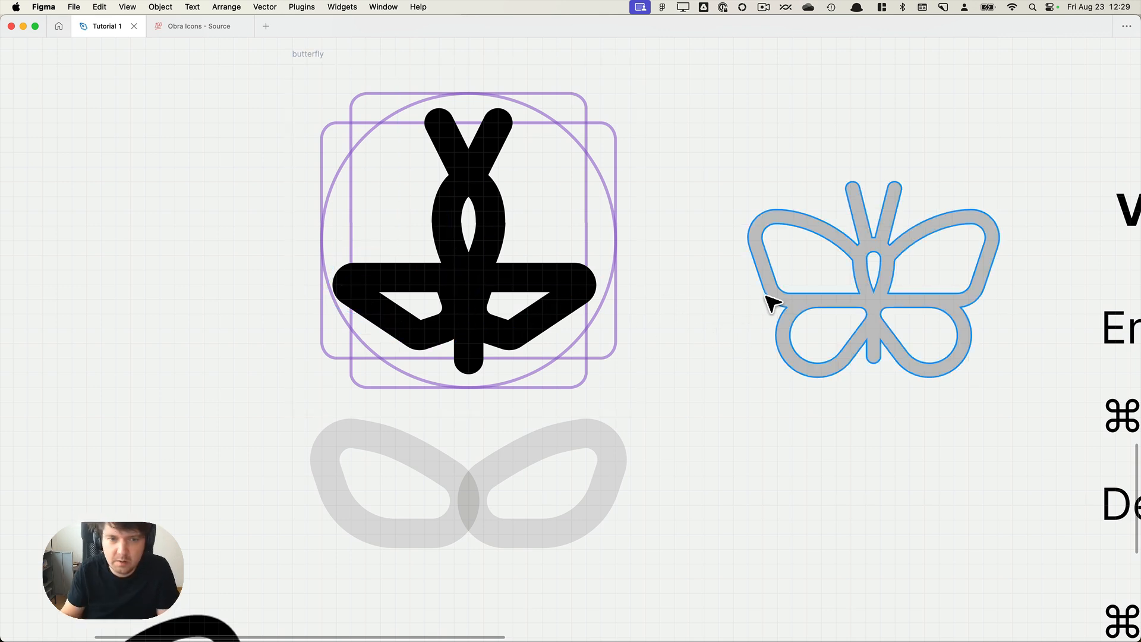
Set the two faded upper wings to 100% opacity and move them up onto the butterfly's body.
left_click(499, 483)
left_click(419, 473, "shift")
key("0")
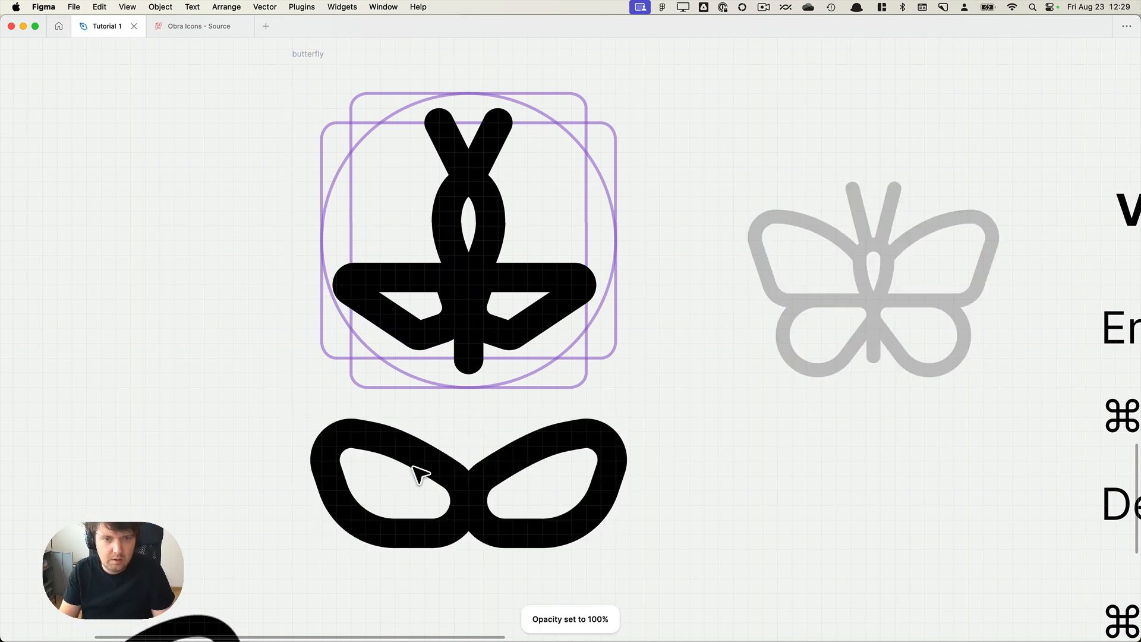
left_click_drag(498, 512, 511, 250)
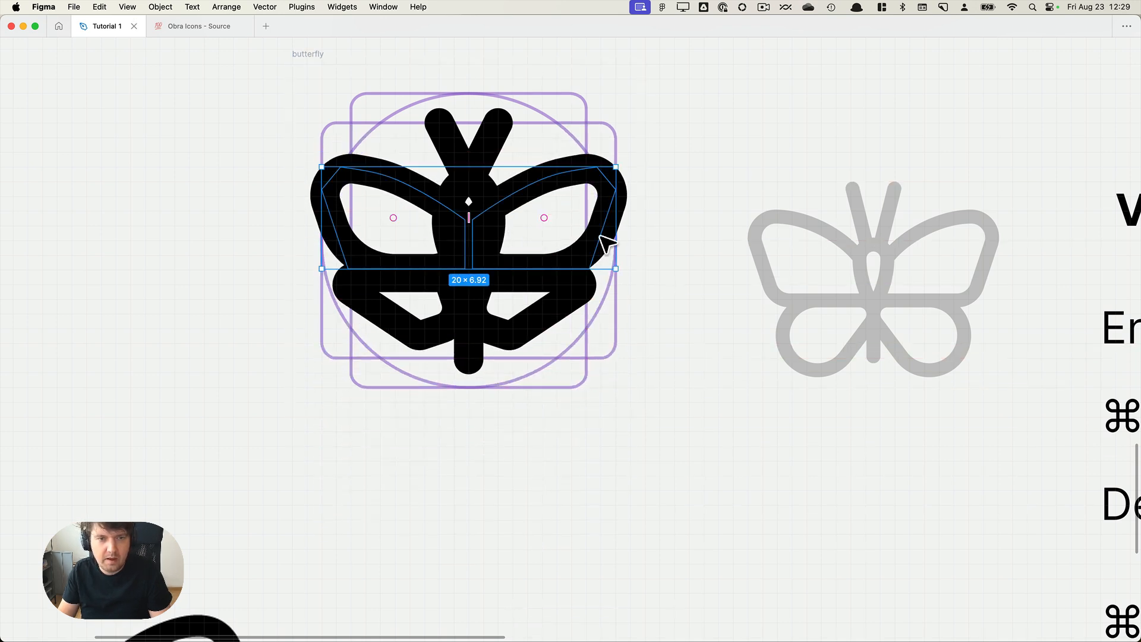
Move the left and right upper wings 1 unit outward, away from the butterfly's body.
left_click(676, 239)
left_click(583, 251)
key("Right")
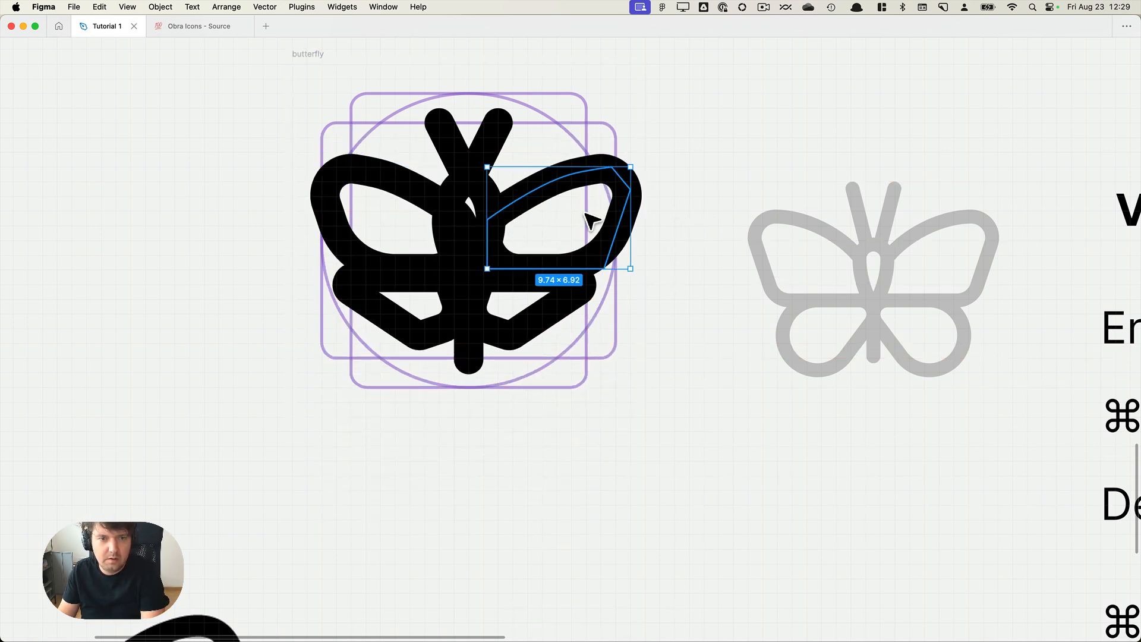
key("super+z")
left_click(437, 191)
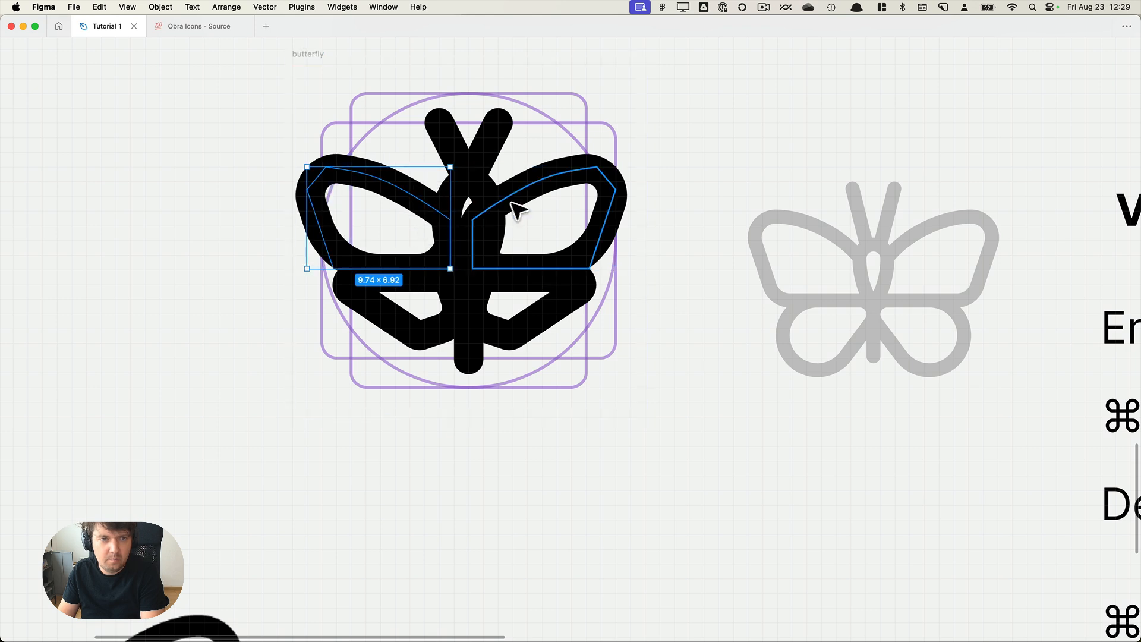
left_click(556, 211)
key("Right")
left_click(683, 225)
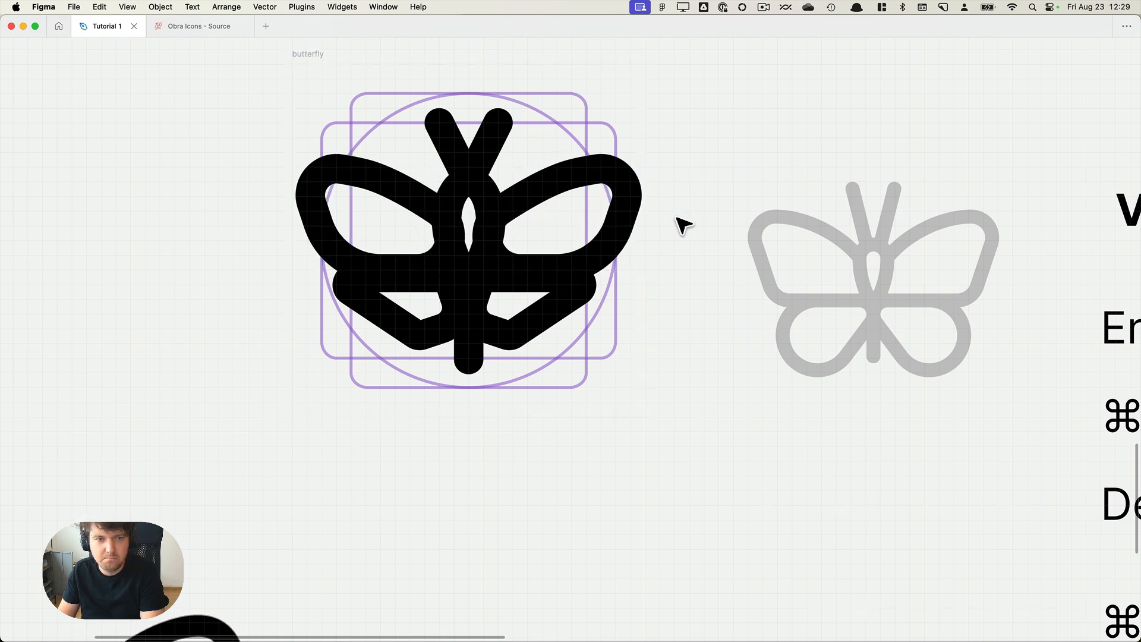
Move both lower wing shapes straight down, clear of the butterfly's body.
scroll(693, 240, "down", 6)
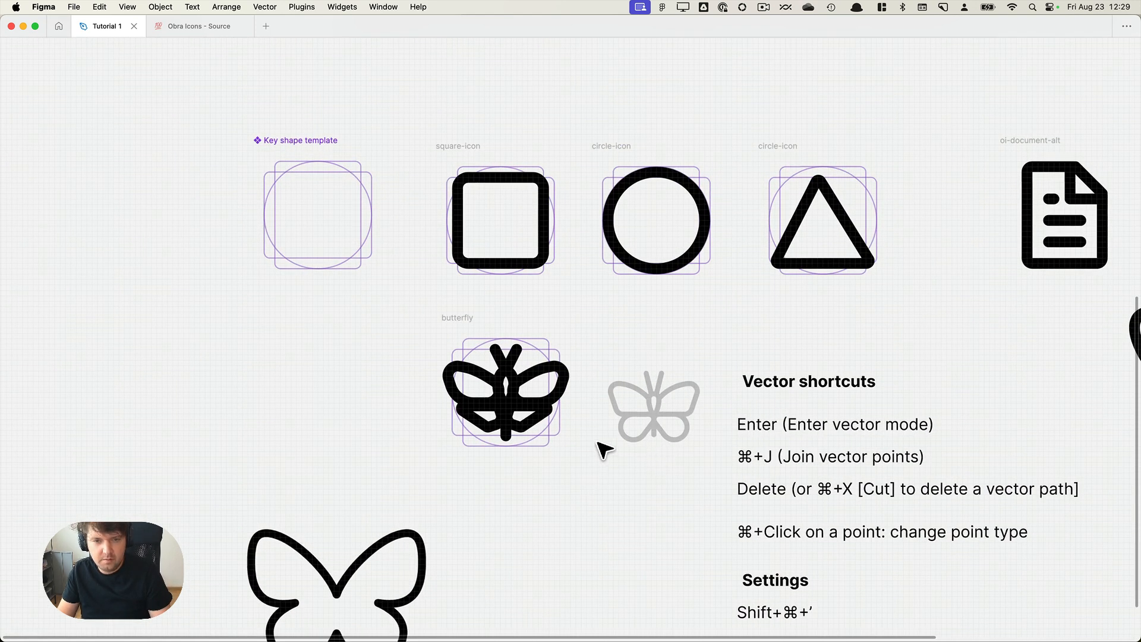
left_click_drag(491, 440, 491, 469)
scroll(527, 484, "up", 5)
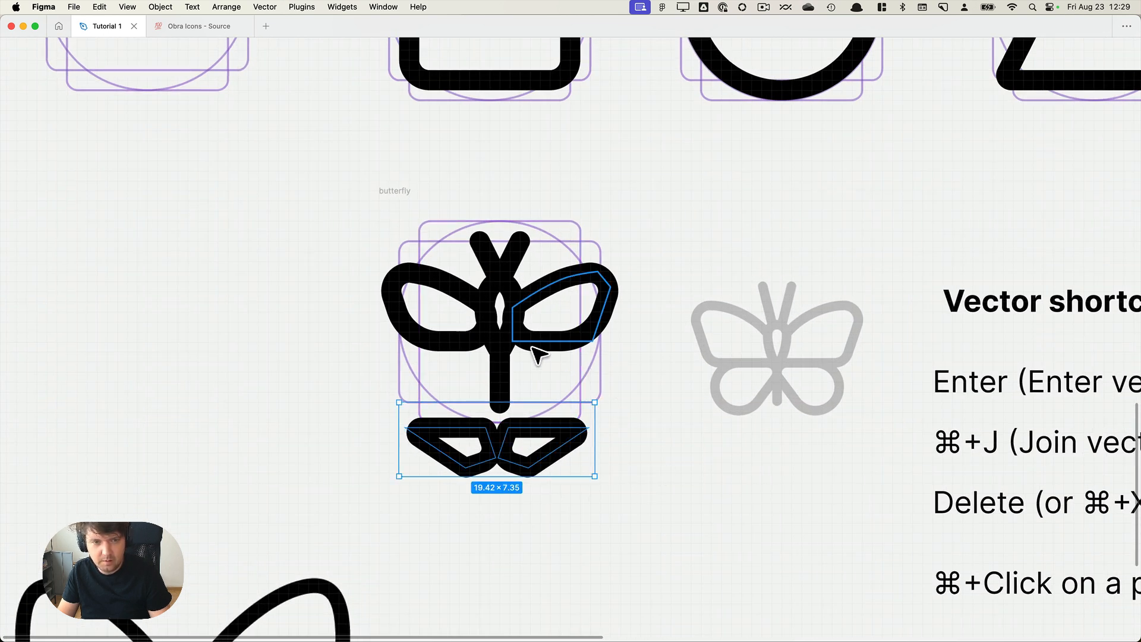
Delete all four wing shapes from the butterfly icon and move the gray butterfly reference closer to the icon frame.
key("Delete")
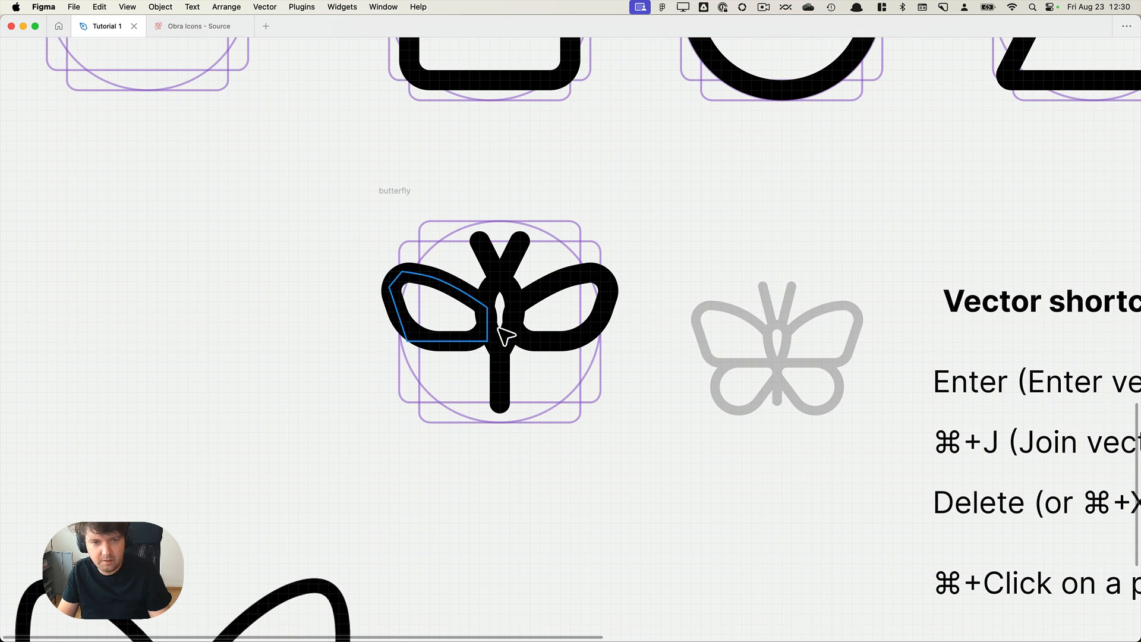
left_click(485, 329)
key("Delete")
left_click(542, 340)
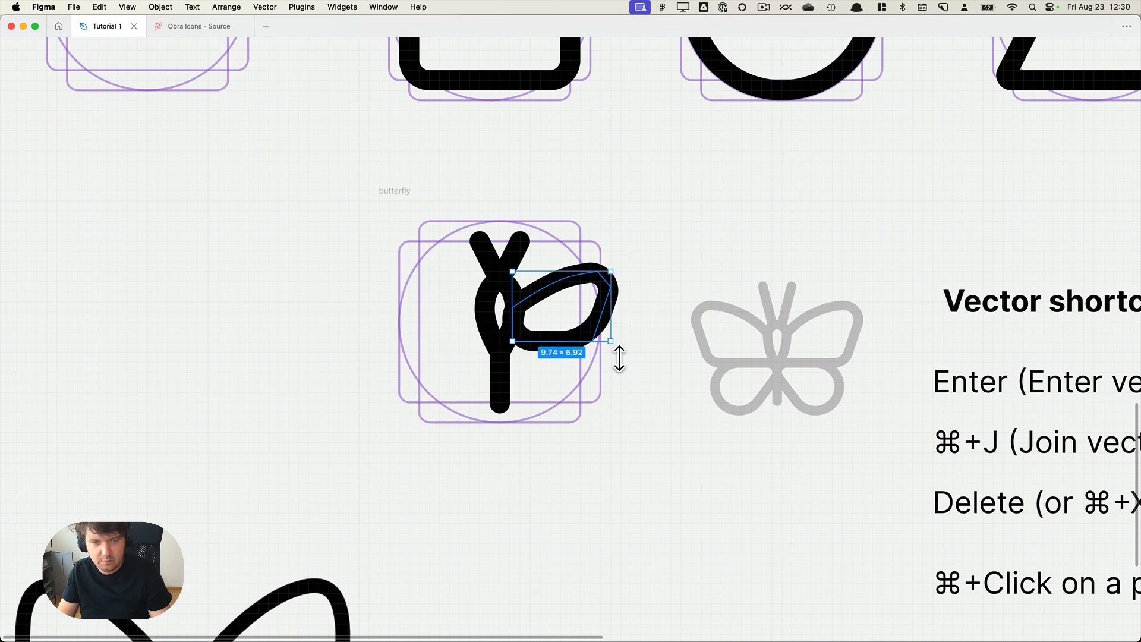
key("Delete")
left_click_drag(776, 378, 736, 357)
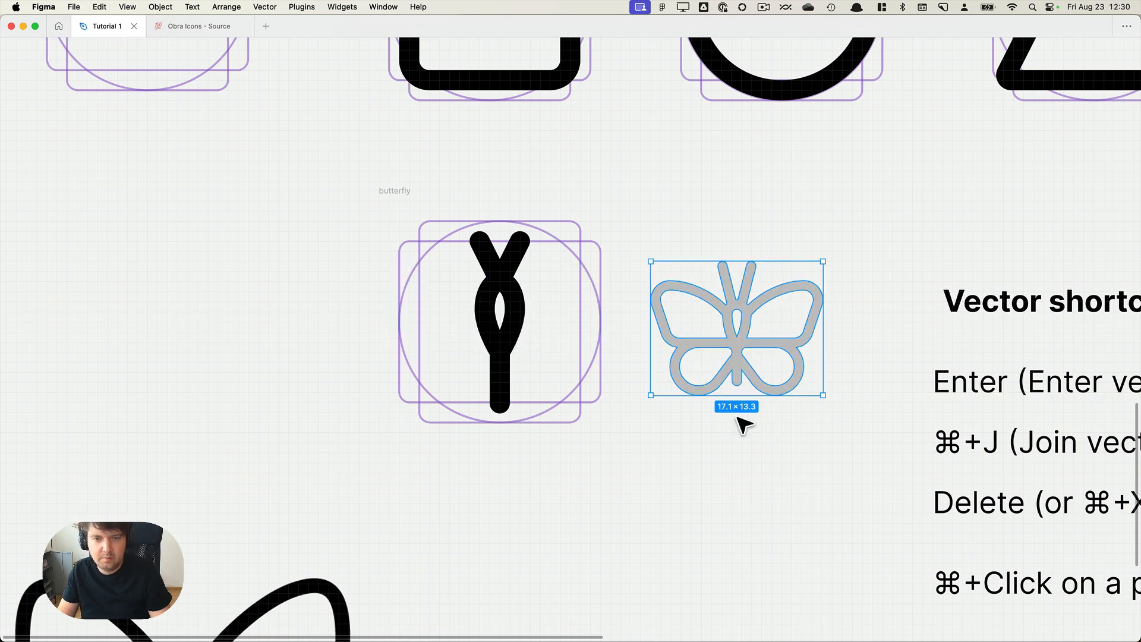
left_click(752, 470)
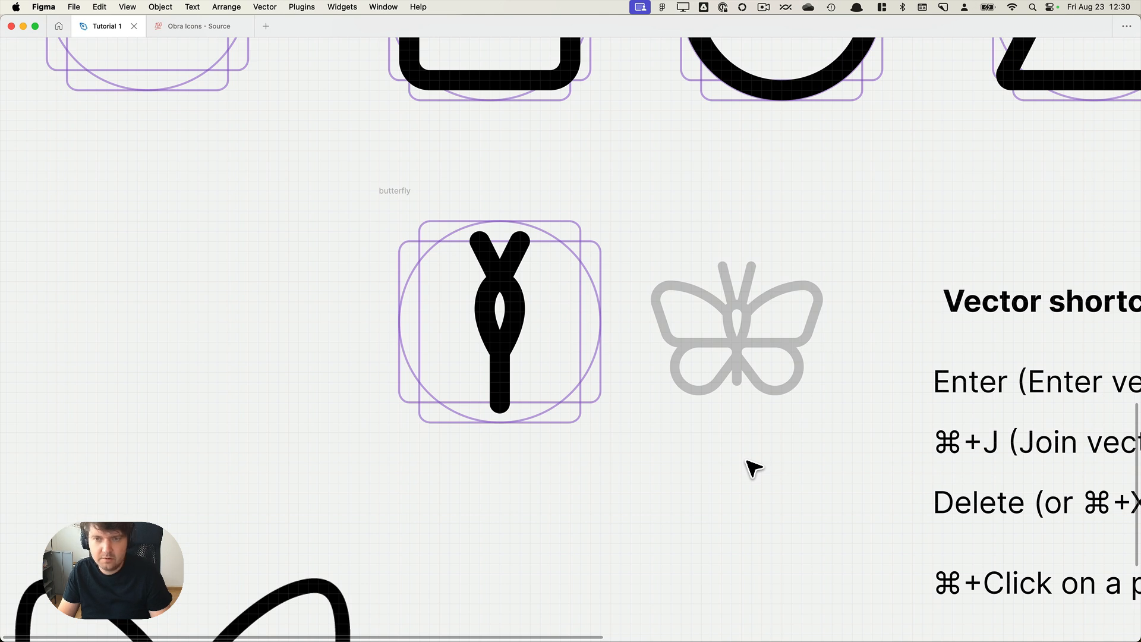
Delete the leftover drop shape lying below the document icons.
scroll(753, 469, "down", 5)
scroll(778, 439, "right", 3)
scroll(778, 440, "down", 2)
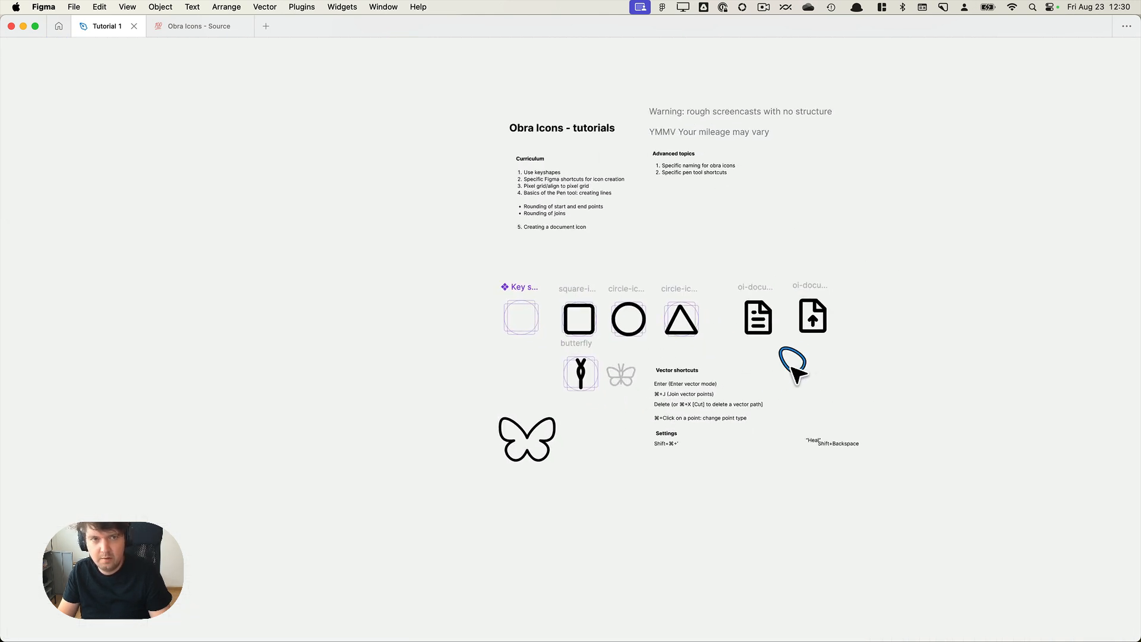
left_click(791, 368)
key("Delete")
Copy the 14 × 18 outer drop path of the oi-marker icon in Obra Icons - Source and paste it beside the butterfly body in Tutorial 1.
key("ctrl+Tab")
left_click(673, 315)
left_click(611, 324, "super")
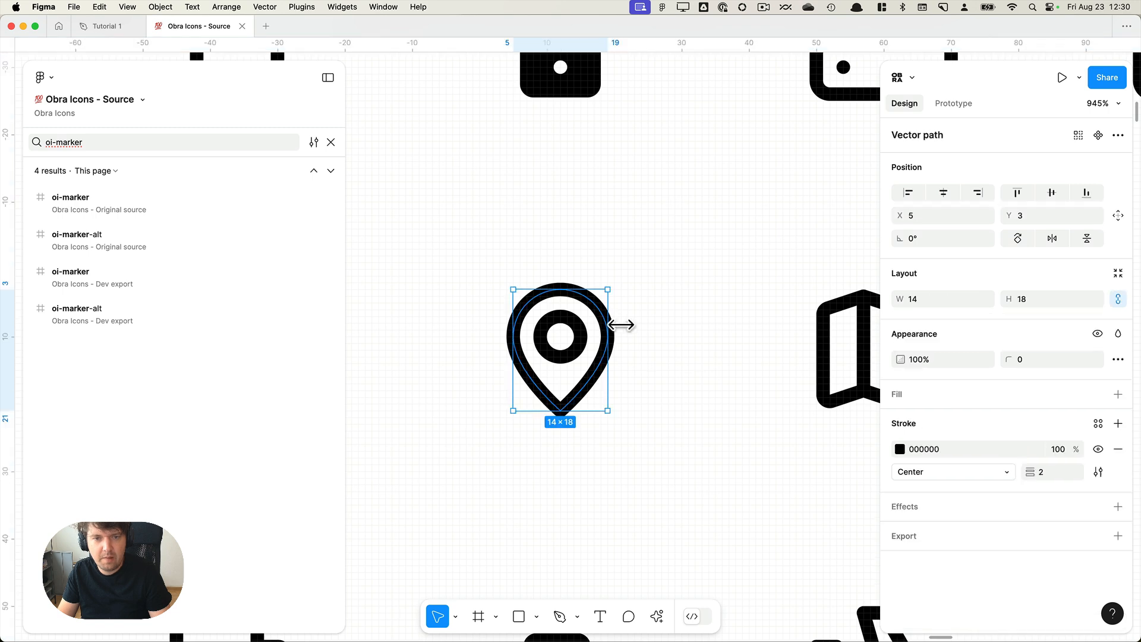
key("ctrl+Tab")
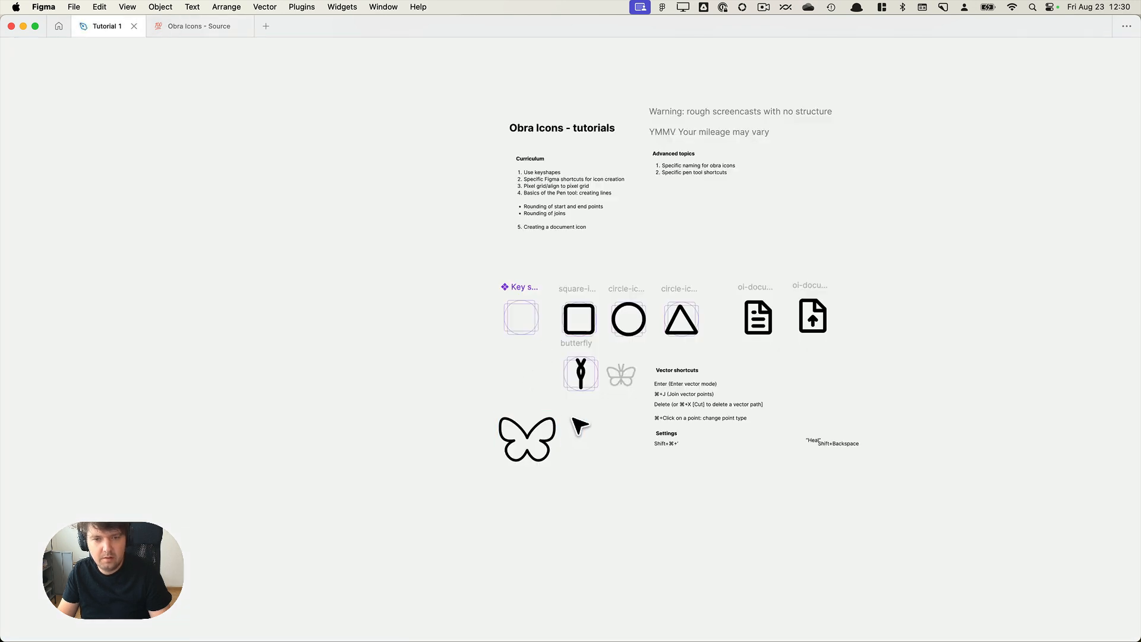
scroll(588, 378, "up", 10)
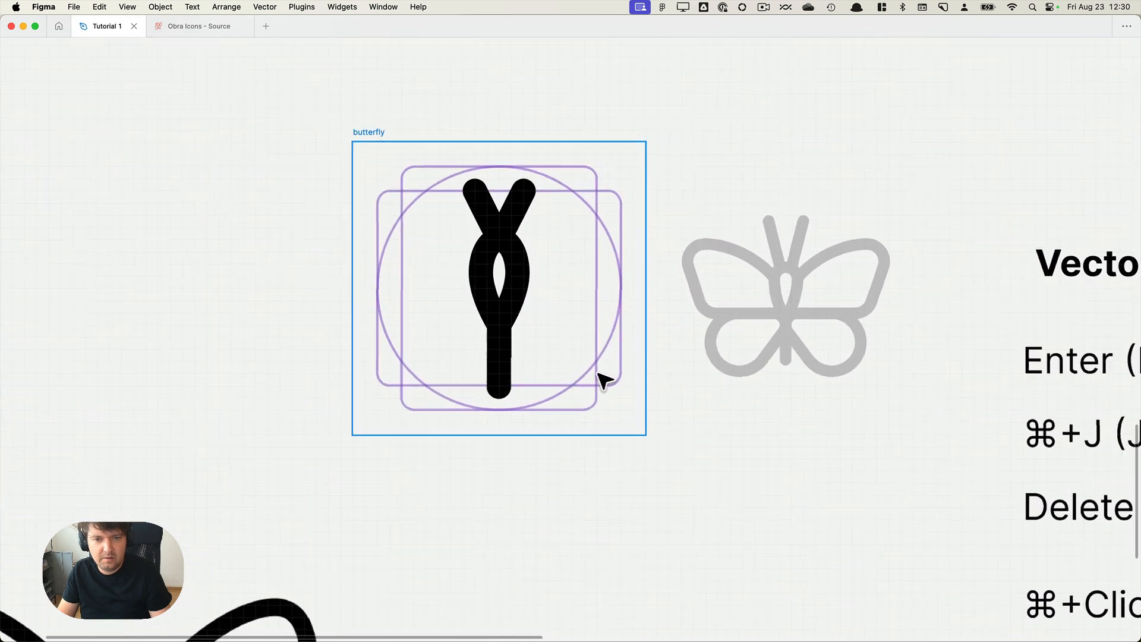
scroll(646, 378, "up", 2)
key("super+v")
left_click_drag(643, 350, 704, 487)
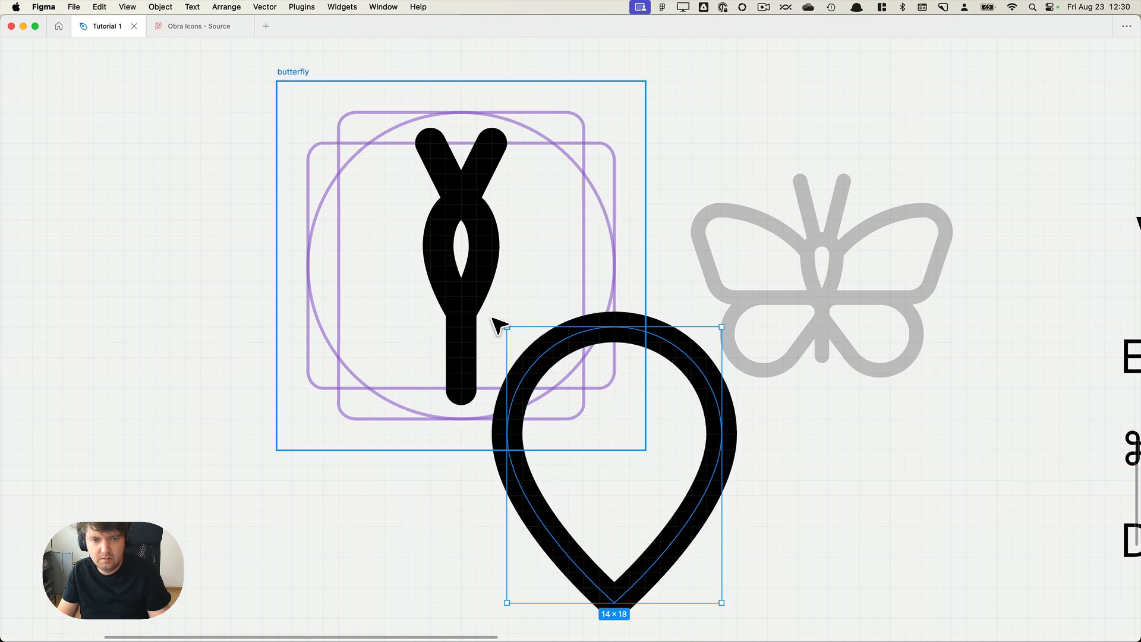
Try rotating the pasted drop path, undo the rotation and delete the path.
left_click_drag(516, 333, 736, 352)
key("super+z")
key("super+z")
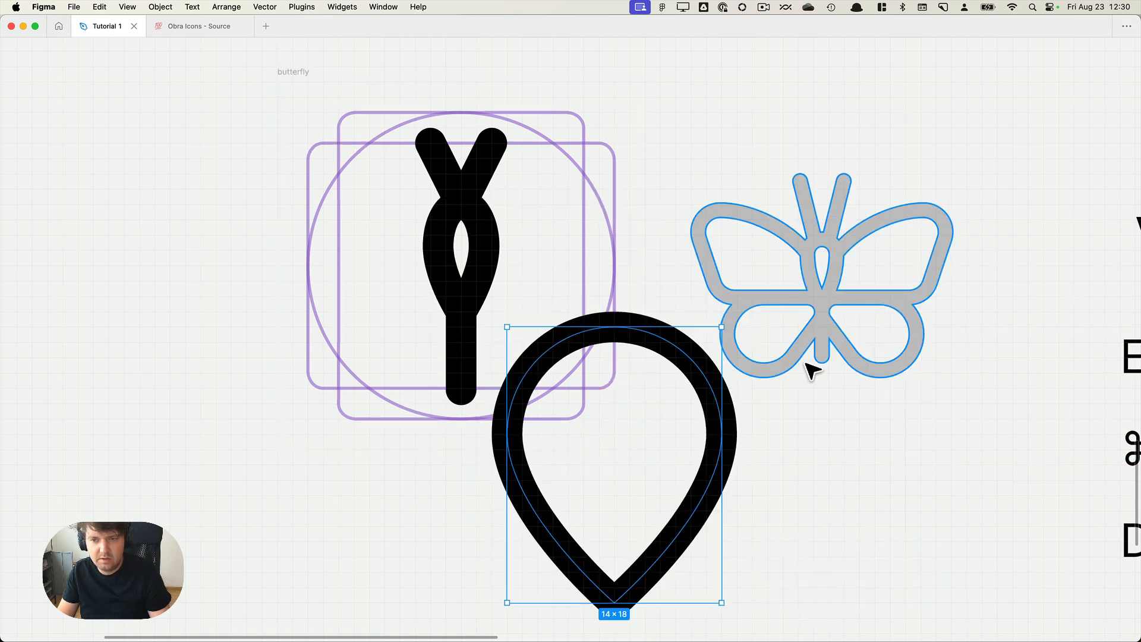
key("super+shift+z")
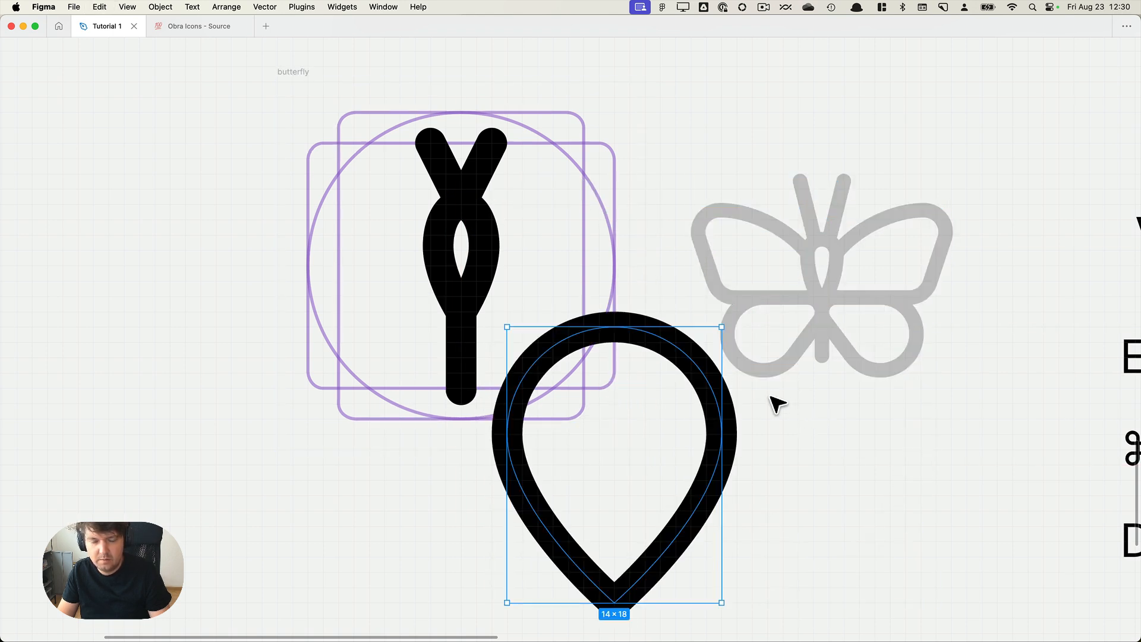
key("Delete")
Try rotating the gray butterfly reference and undo the changes.
left_click(845, 339)
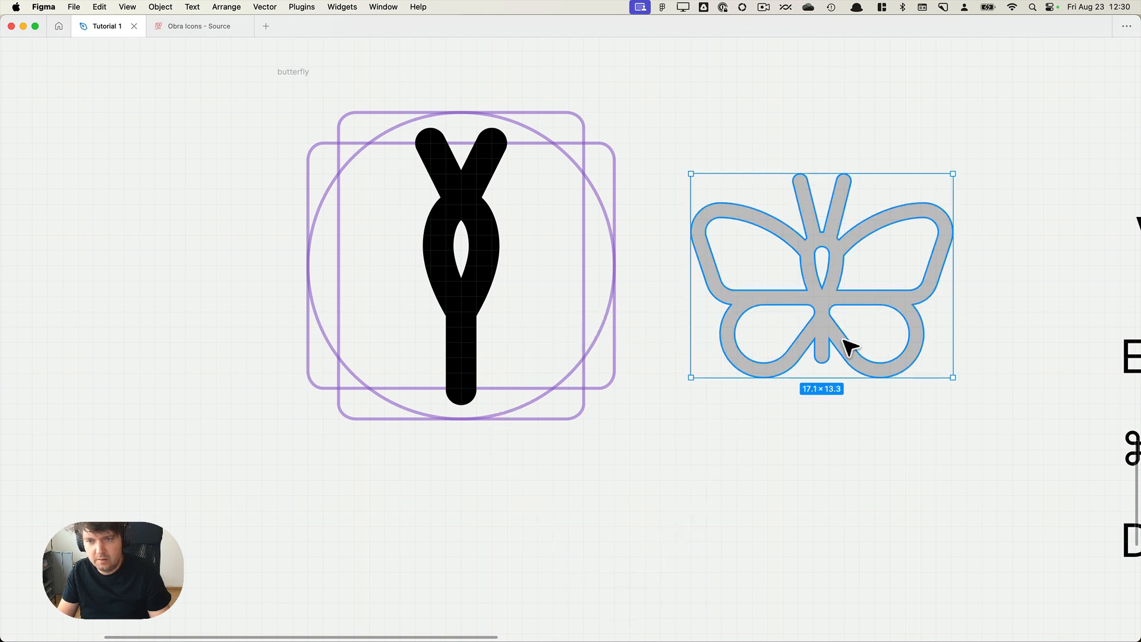
left_click_drag(984, 378, 847, 134)
left_click_drag(838, 185, 778, 312)
key("super+z")
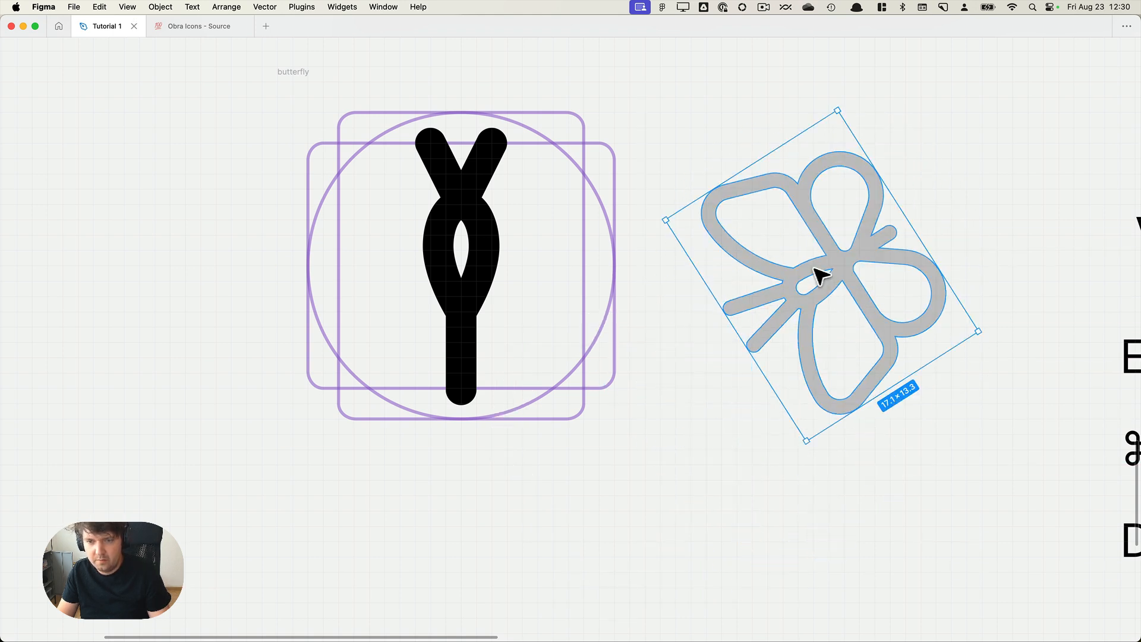
key("super+z")
Paste the marker's drop path again and rotate it to lie horizontally with its tip toward the butterfly body.
left_click(704, 475)
key("super+v")
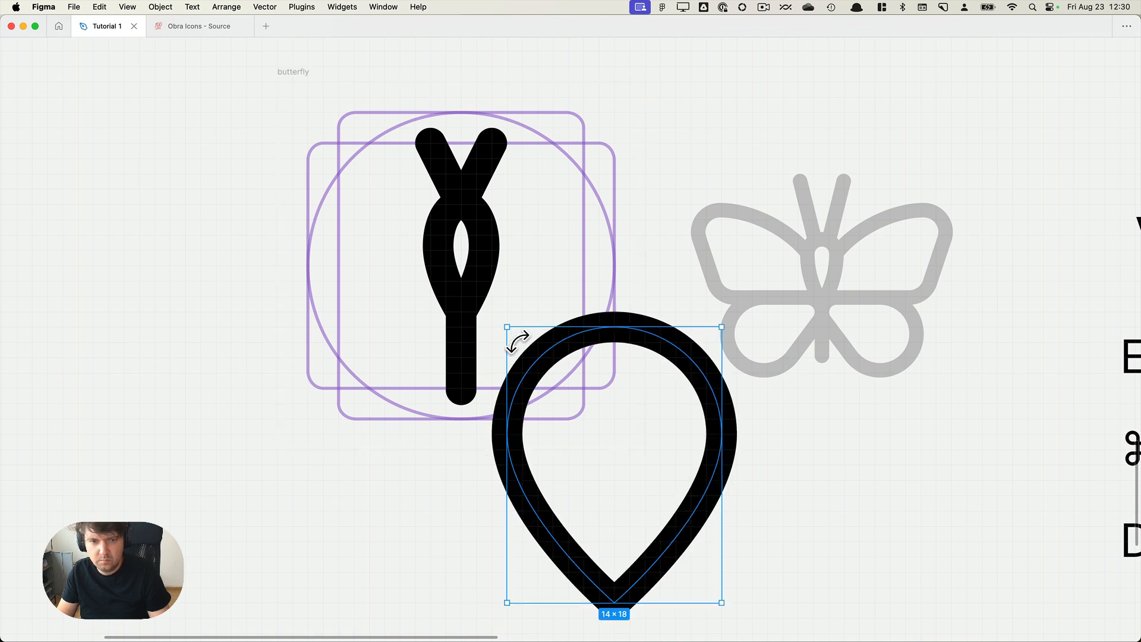
left_click_drag(532, 333, 773, 478)
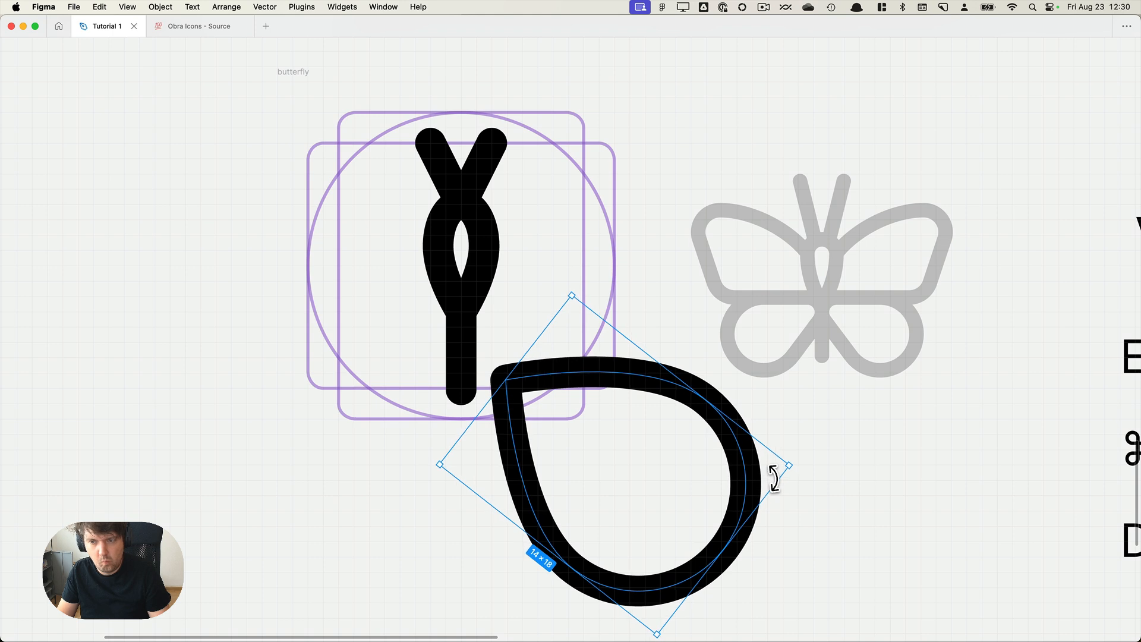
mouse_move(774, 479)
left_mouse_down()
mouse_move(777, 461)
mouse_move(753, 433)
mouse_move(770, 471)
left_mouse_up()
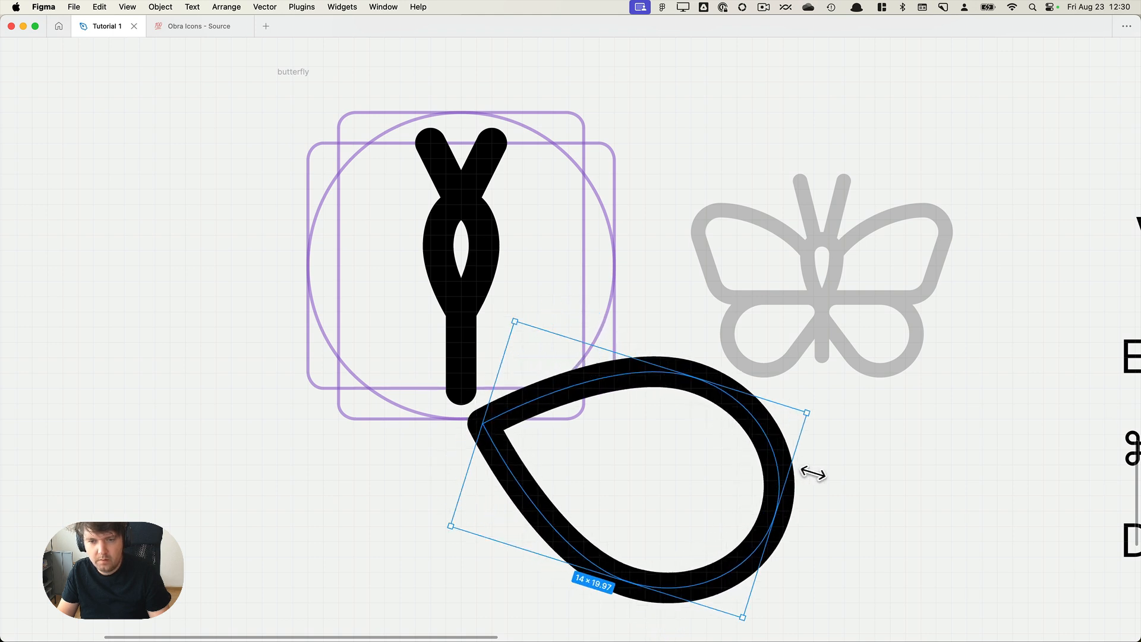
left_click_drag(790, 419, 770, 361)
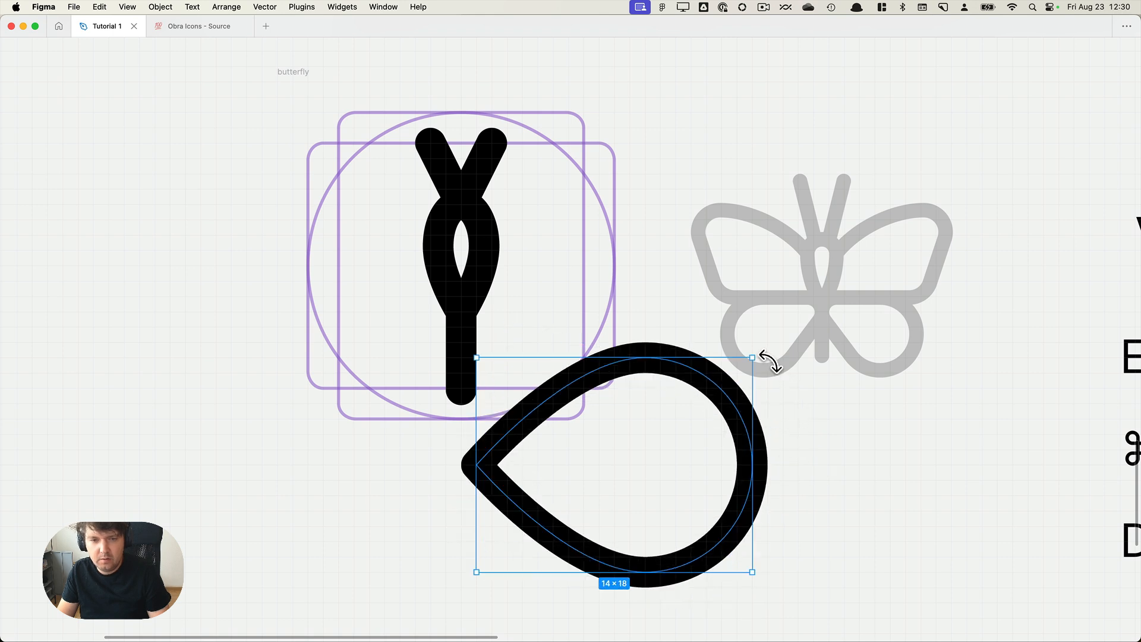
Stretch the drop to 14 × 23, scale it to about 4.64 × 7.63, and place it at about -125.85° as the right lower wing.
left_click_drag(765, 442, 840, 441)
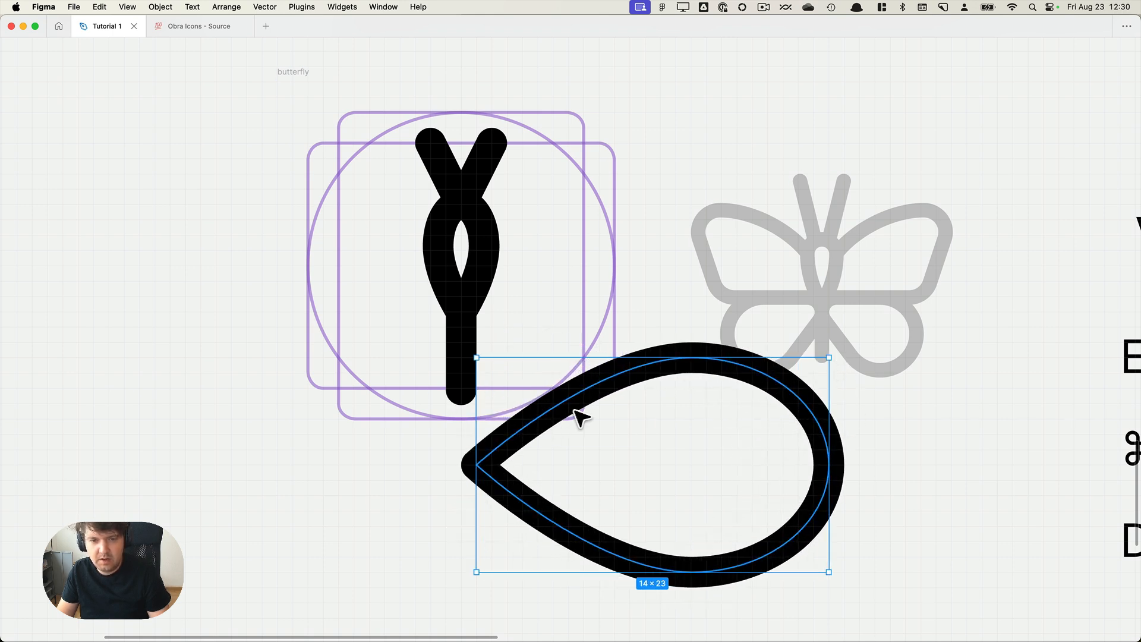
left_click_drag(851, 366, 552, 367)
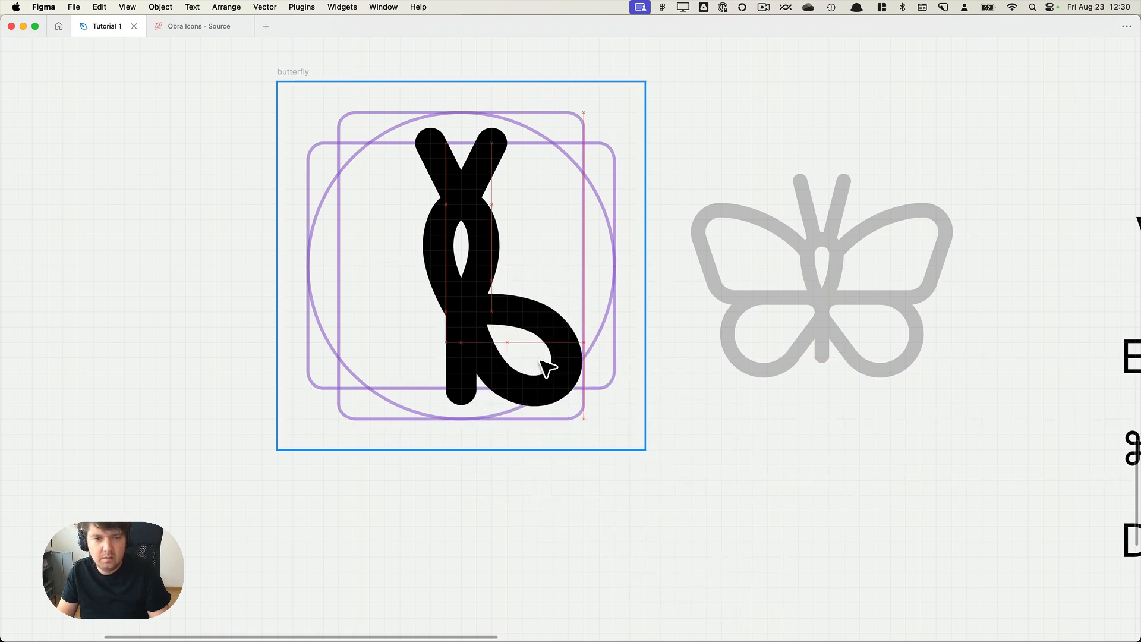
key("super+backslash")
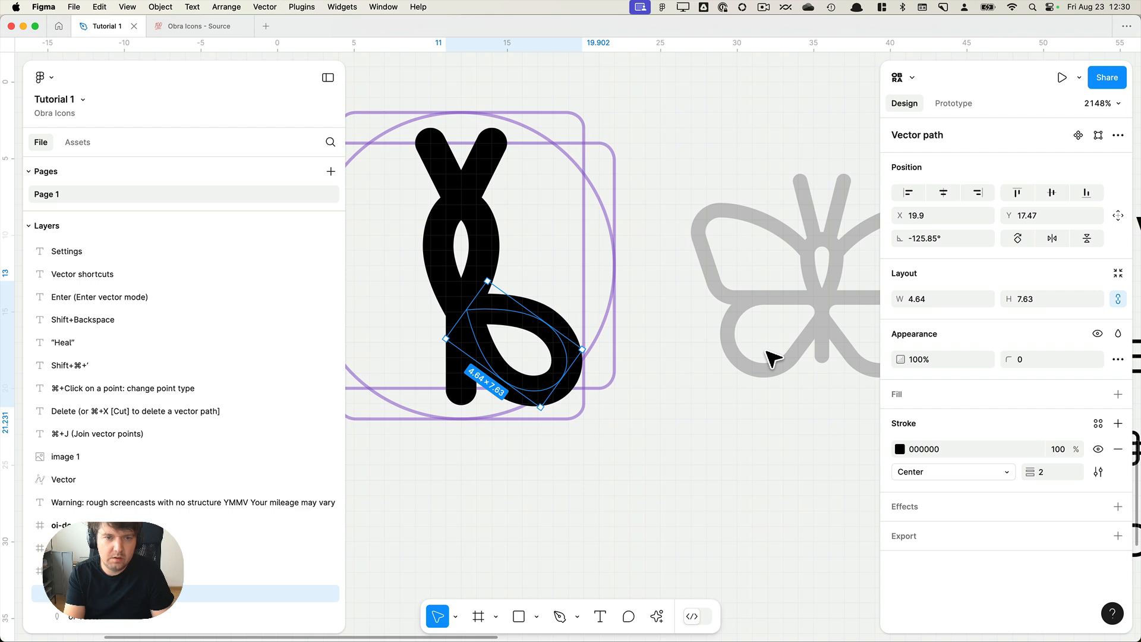
key("super+backslash")
Turn on pixel preview and move the right lower wing up 2 units.
key("super+slash")
type("pix")
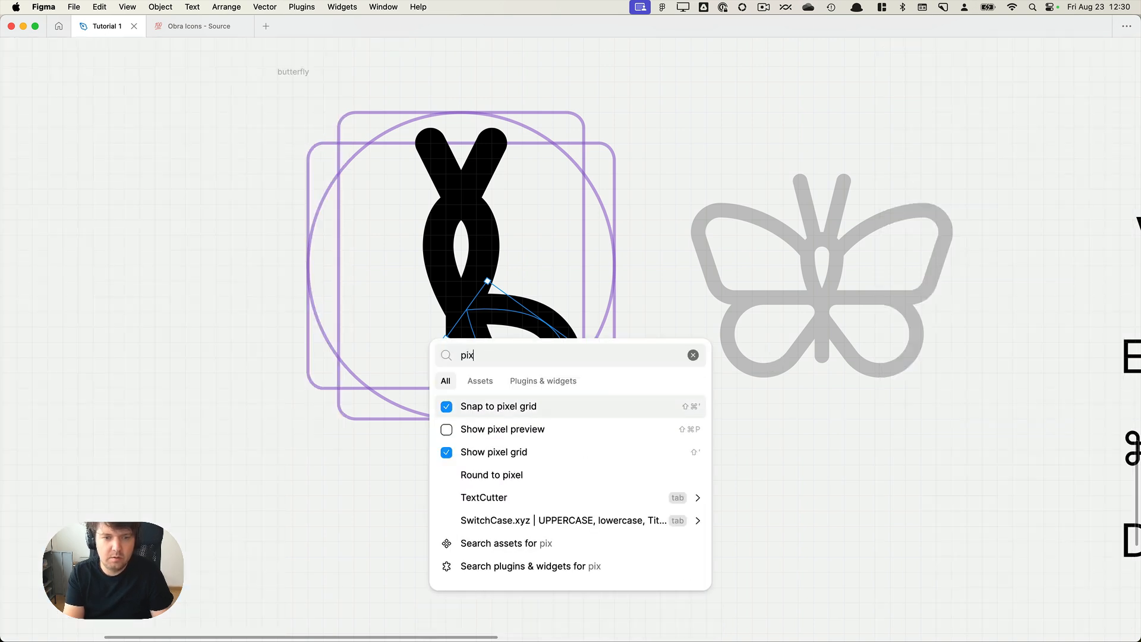
key("Down")
key("Return")
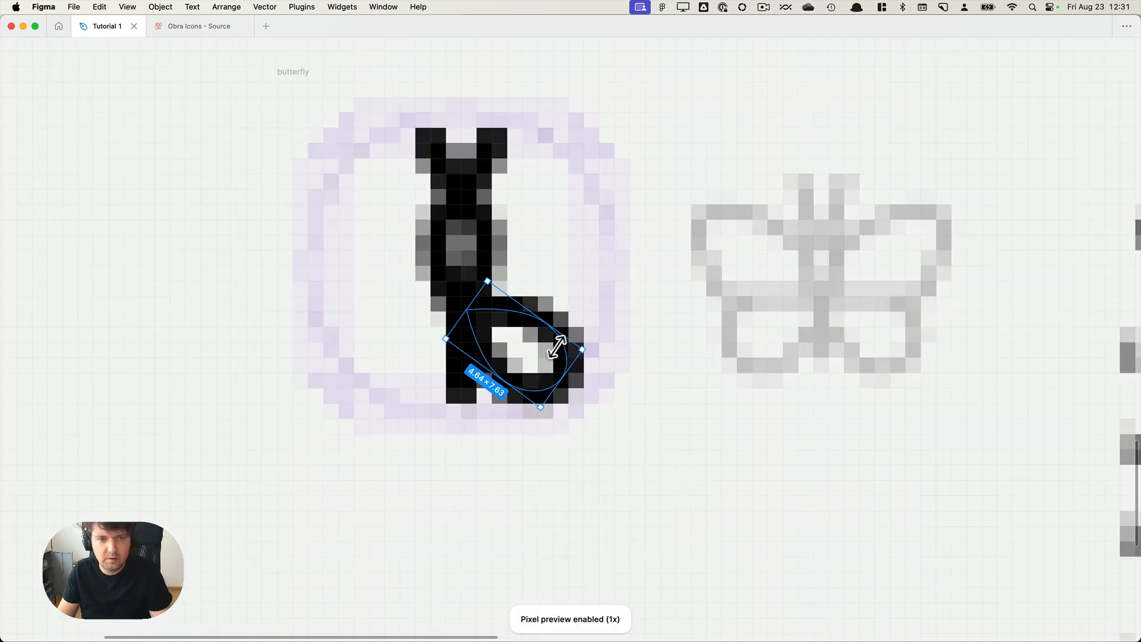
left_click(469, 233)
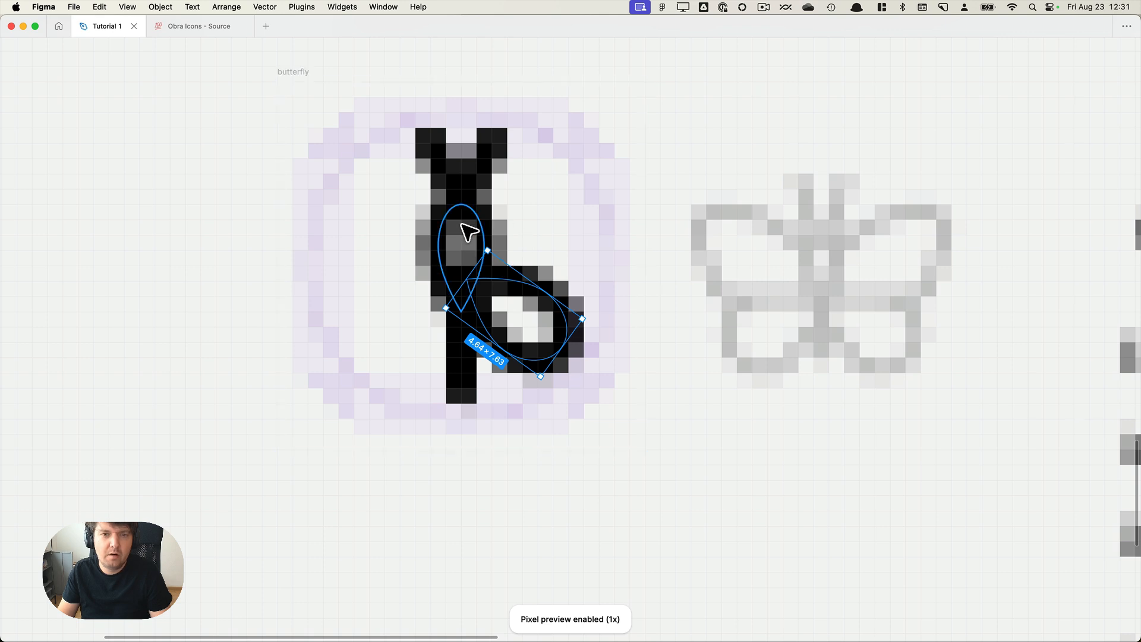
Open Tutorial 1 from the Obra Icons project in a second Figma window and tile both windows side by side.
left_click(73, 6)
left_click(83, 22)
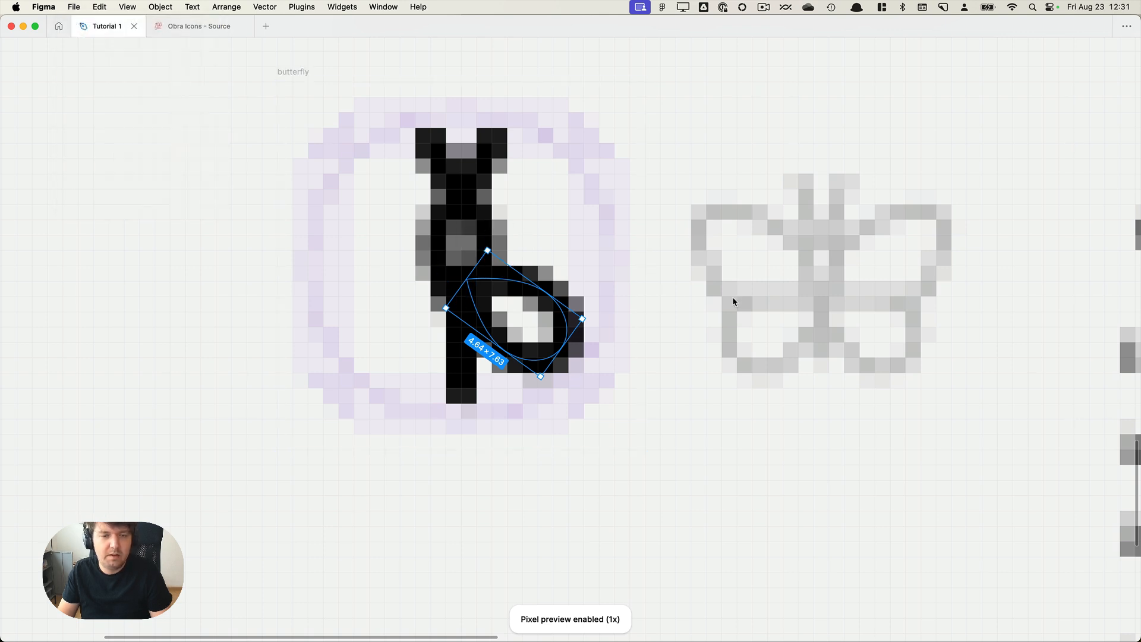
key("ctrl+alt+Right")
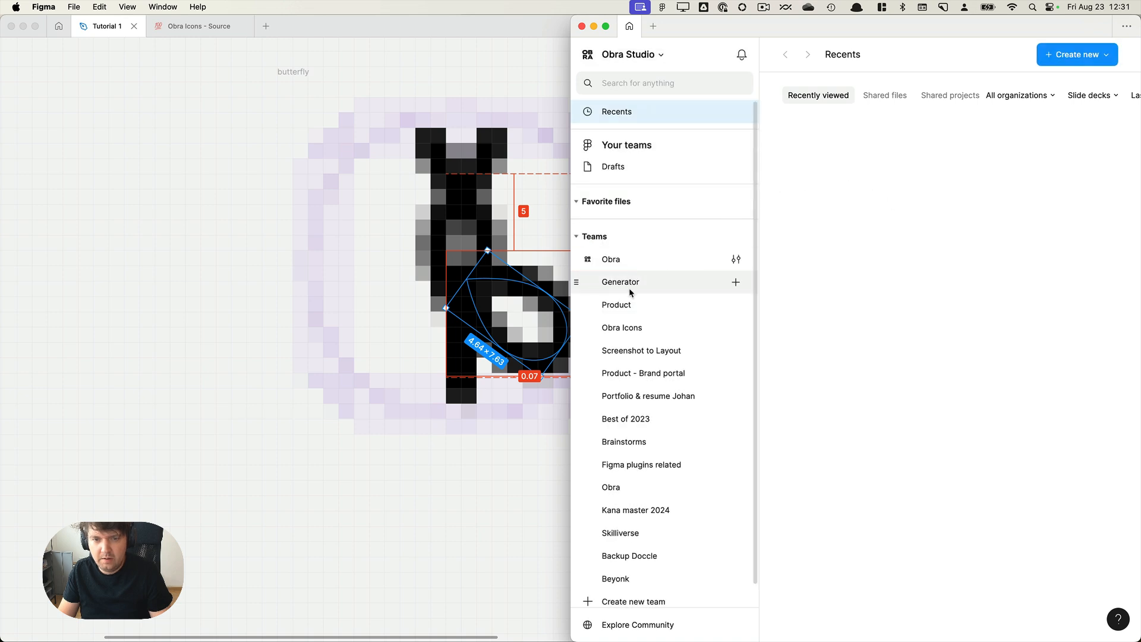
left_click(623, 327)
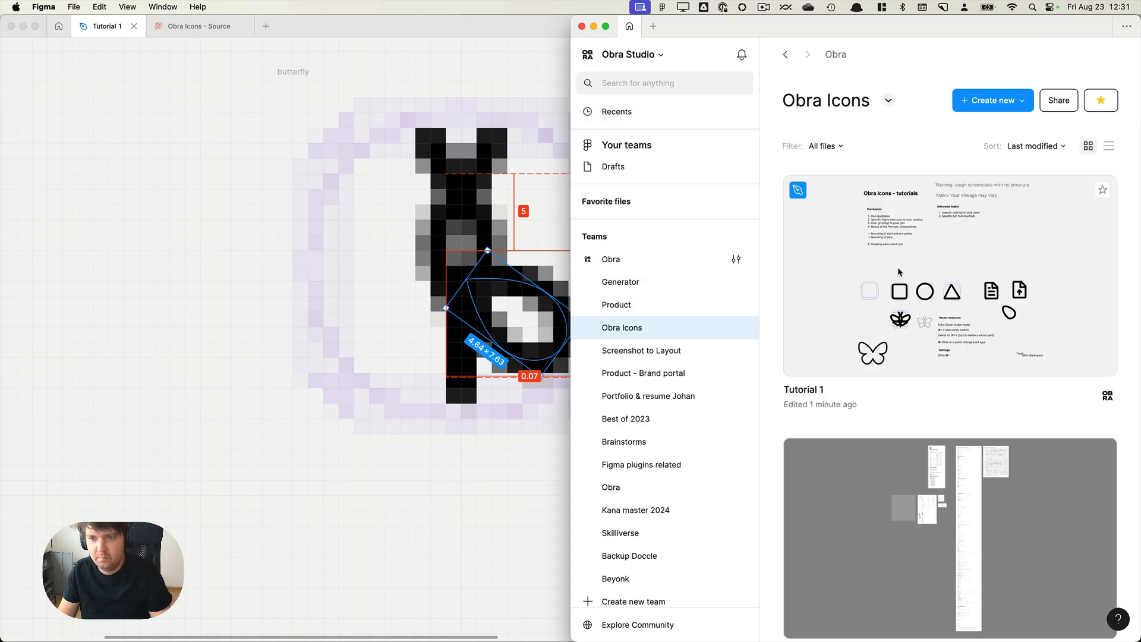
left_click(903, 263)
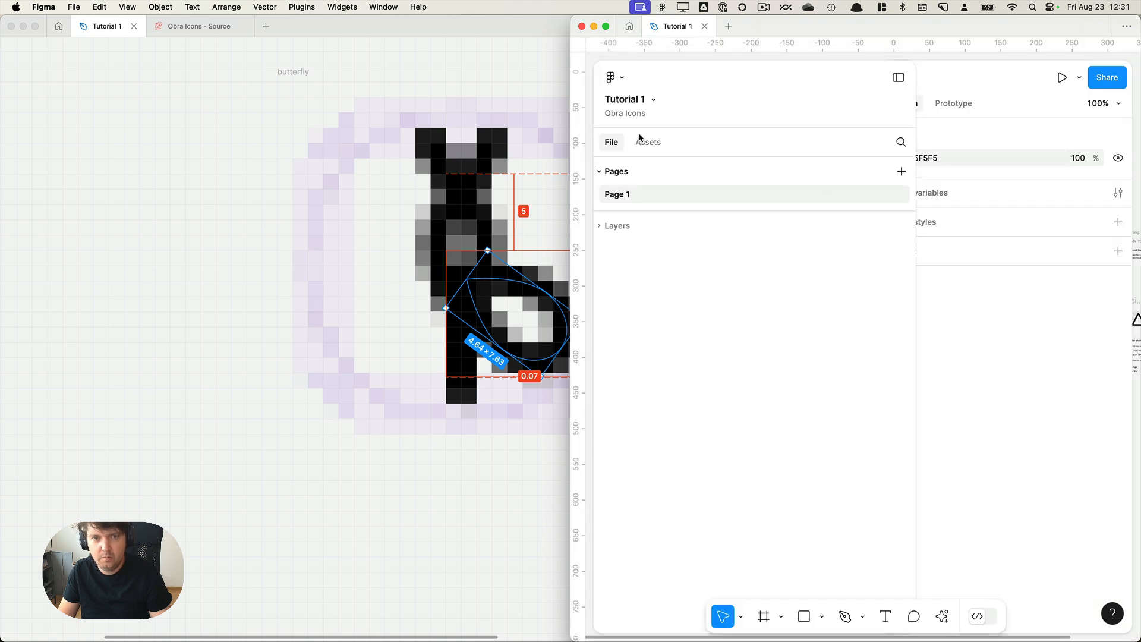
left_click(359, 81)
key("ctrl+alt+Left")
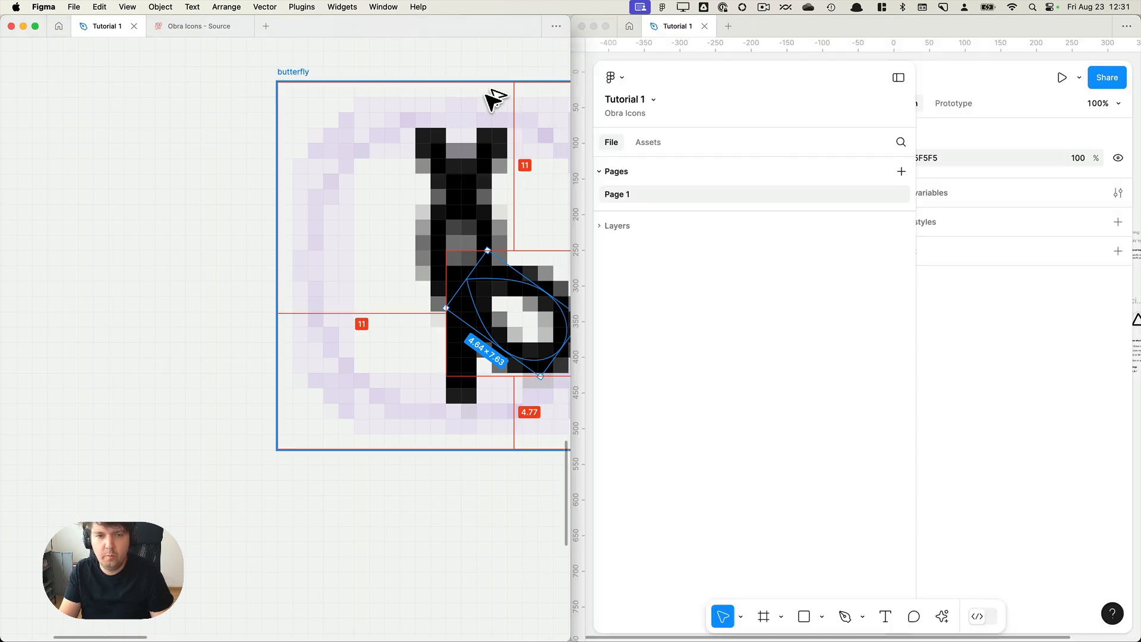
Hide the interface in both windows, framing the icon overview in the new window and the whole butterfly frame in the original.
key("super+backslash")
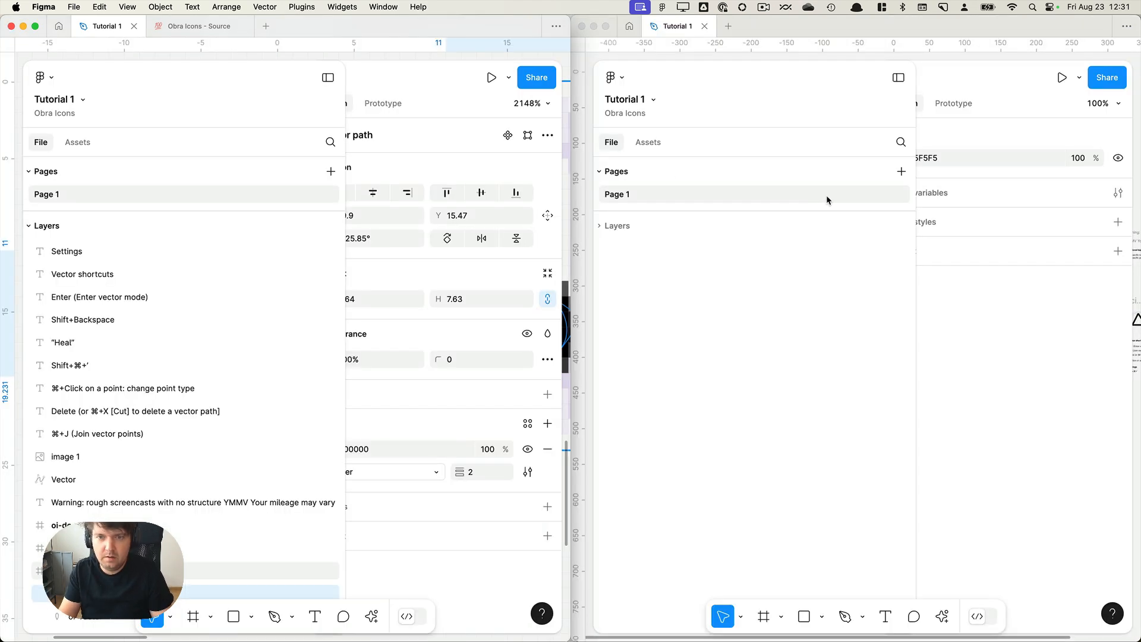
left_click(827, 196)
key("super+backslash")
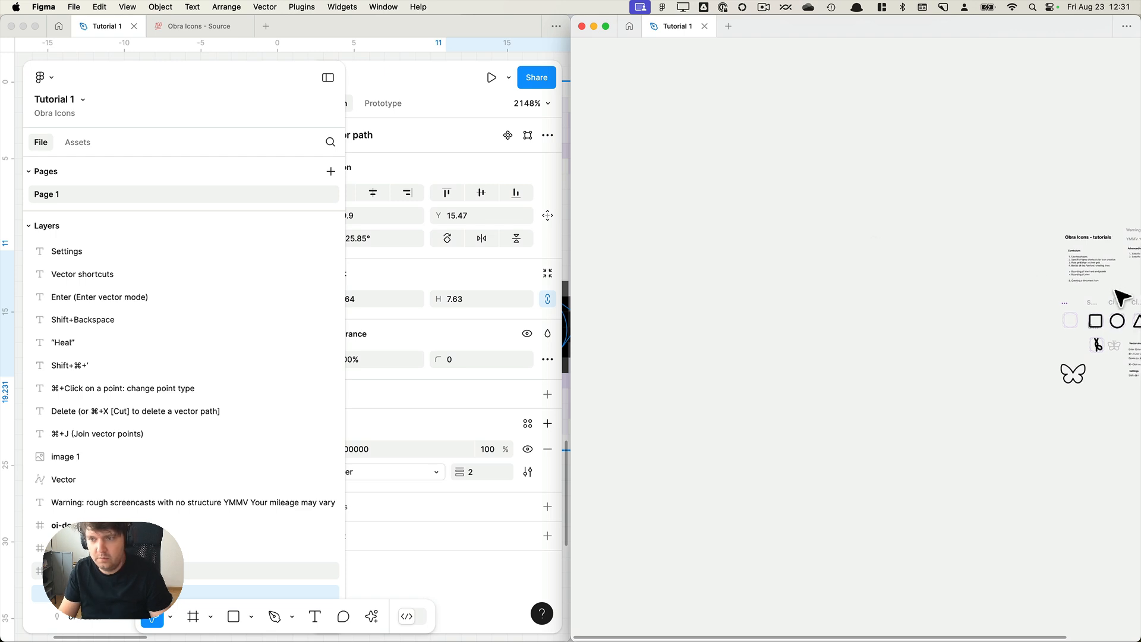
left_click_drag(1123, 523, 843, 416)
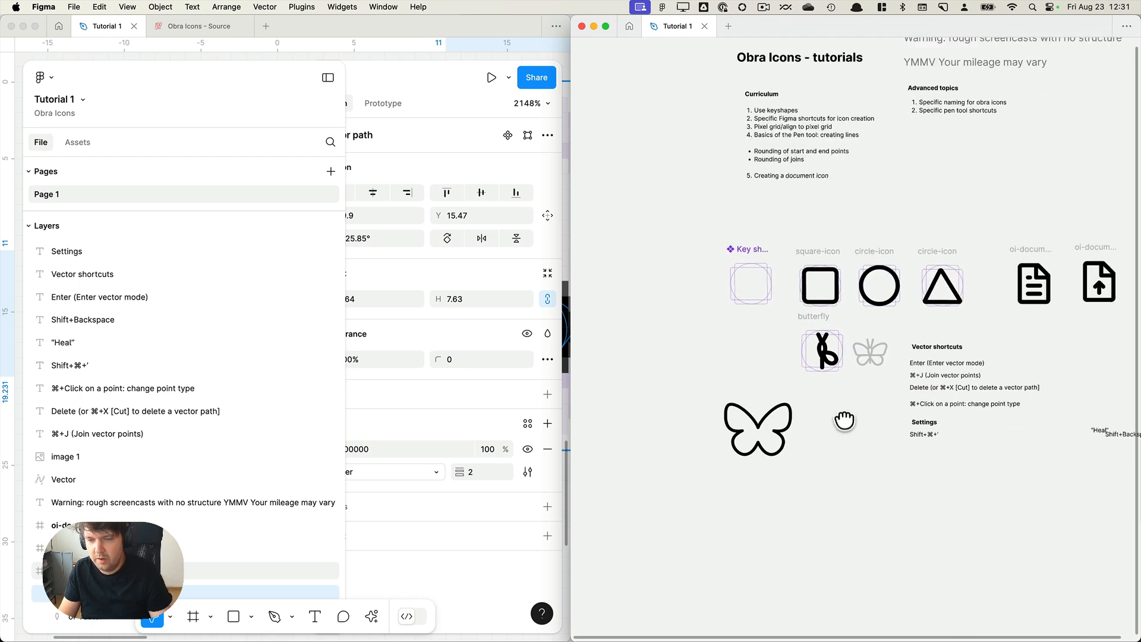
left_click(383, 103)
key("super+backslash")
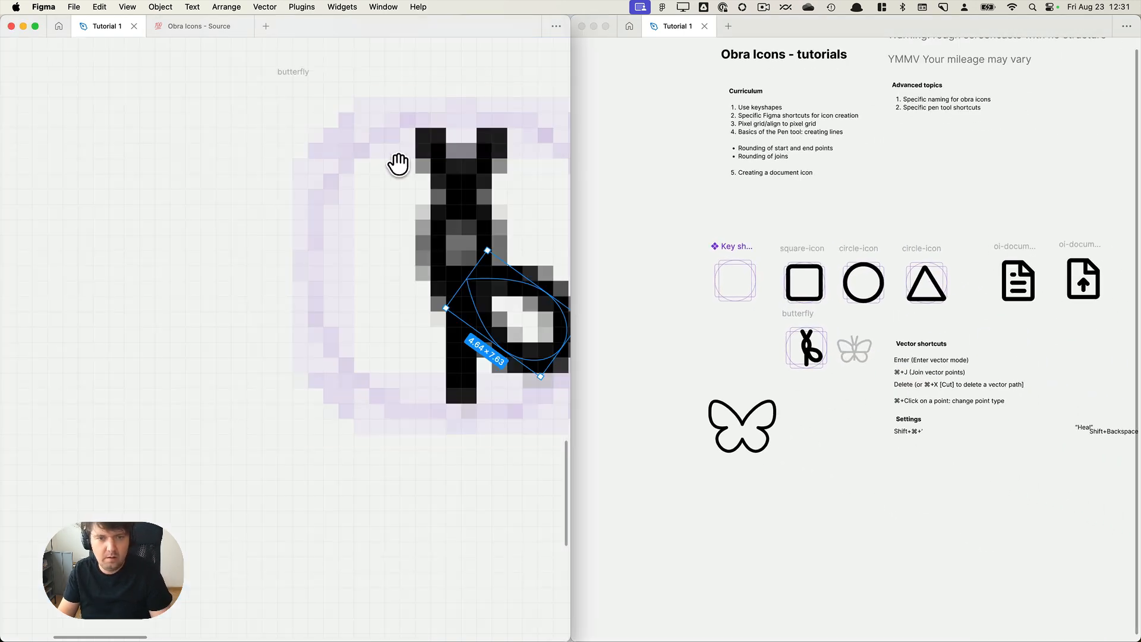
left_click_drag(398, 164, 293, 183)
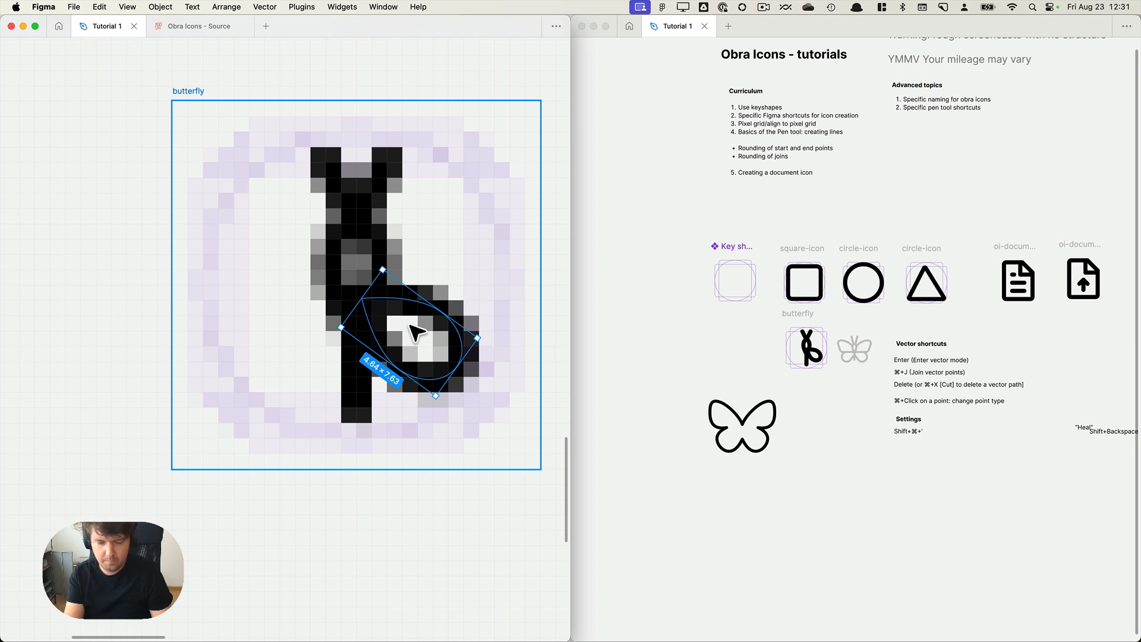
left_click(843, 379)
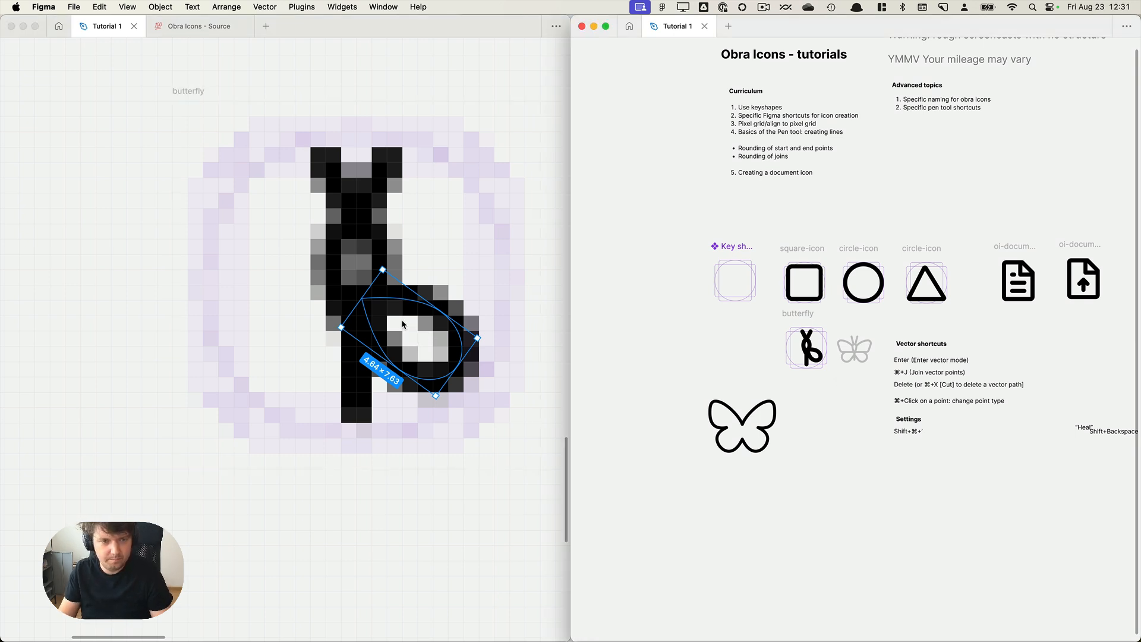
Duplicate the right lower wing to the left side of the butterfly's body and flip the copy horizontally.
left_click_drag(402, 324, 314, 320)
key("shift+h")
left_click(672, 313)
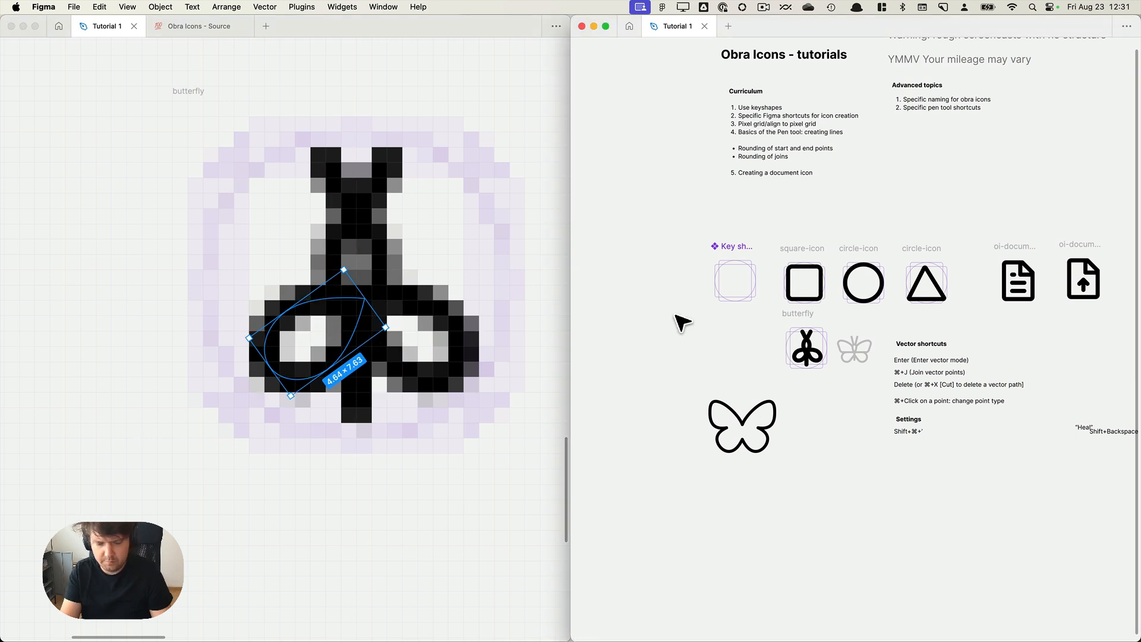
Turn on pixel preview in the icon overview window and turn it off in the original butterfly window.
key("super+k")
type("pix")
key("Down")
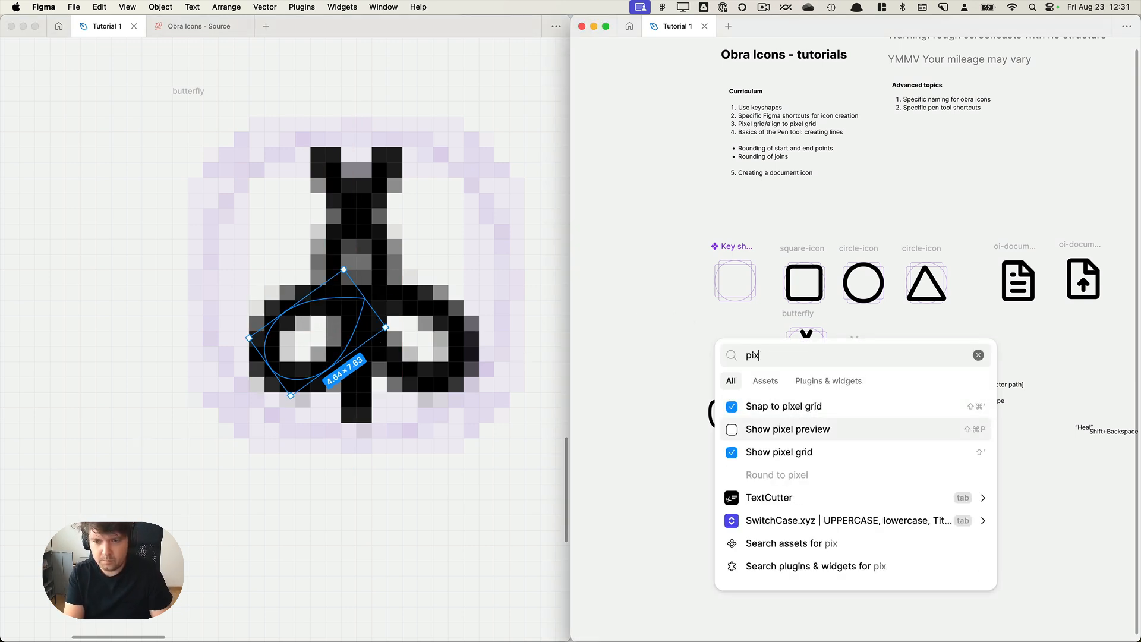
key("Return")
key("Escape")
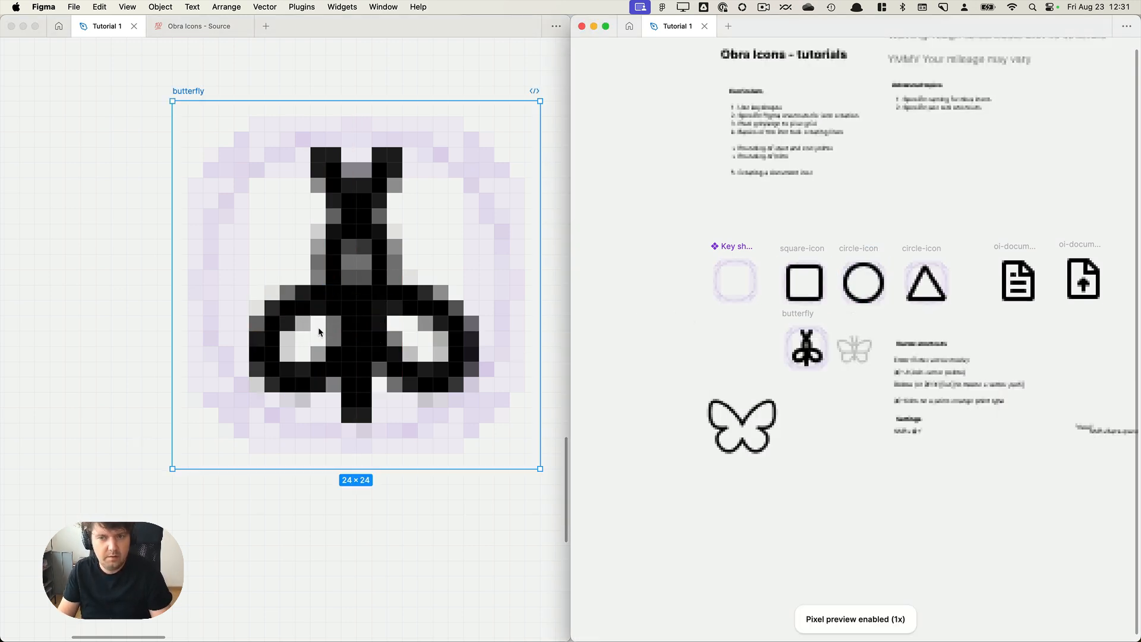
left_click(341, 332)
left_click(334, 361)
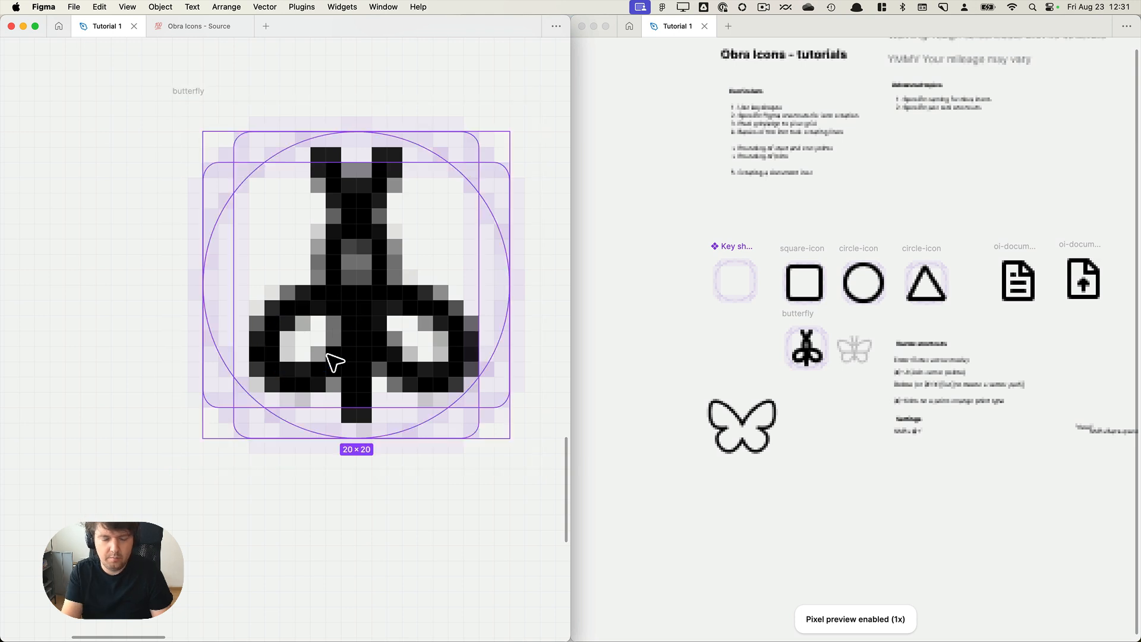
key("super+k")
key("Return")
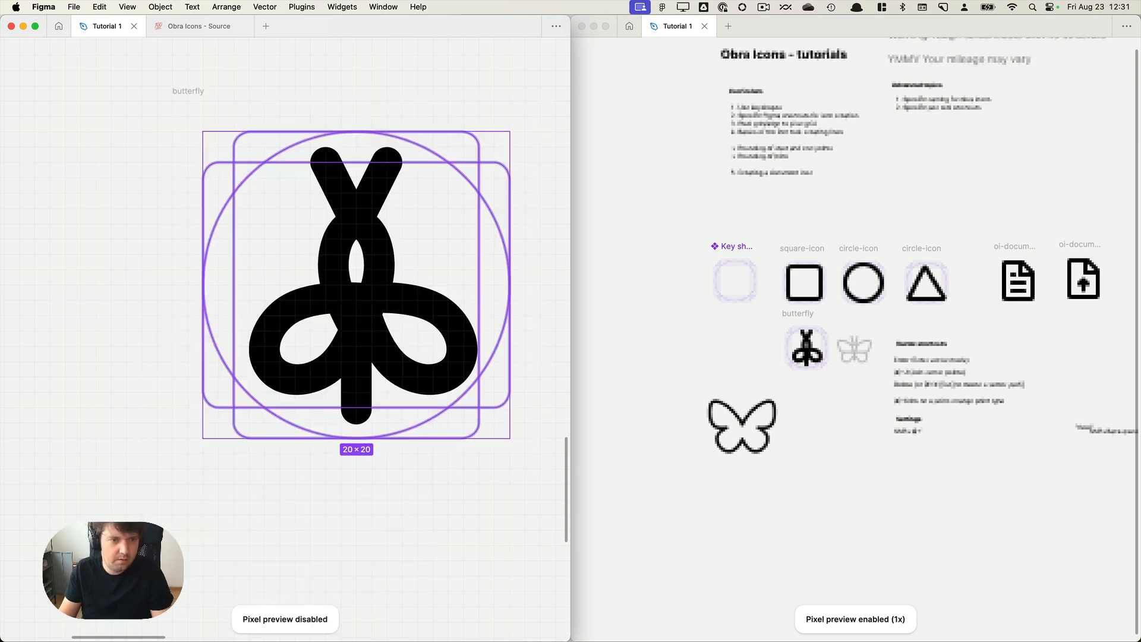
Move the left lower wing 1 unit left, then try a further shift outward and undo it.
left_click_drag(297, 316, 312, 318)
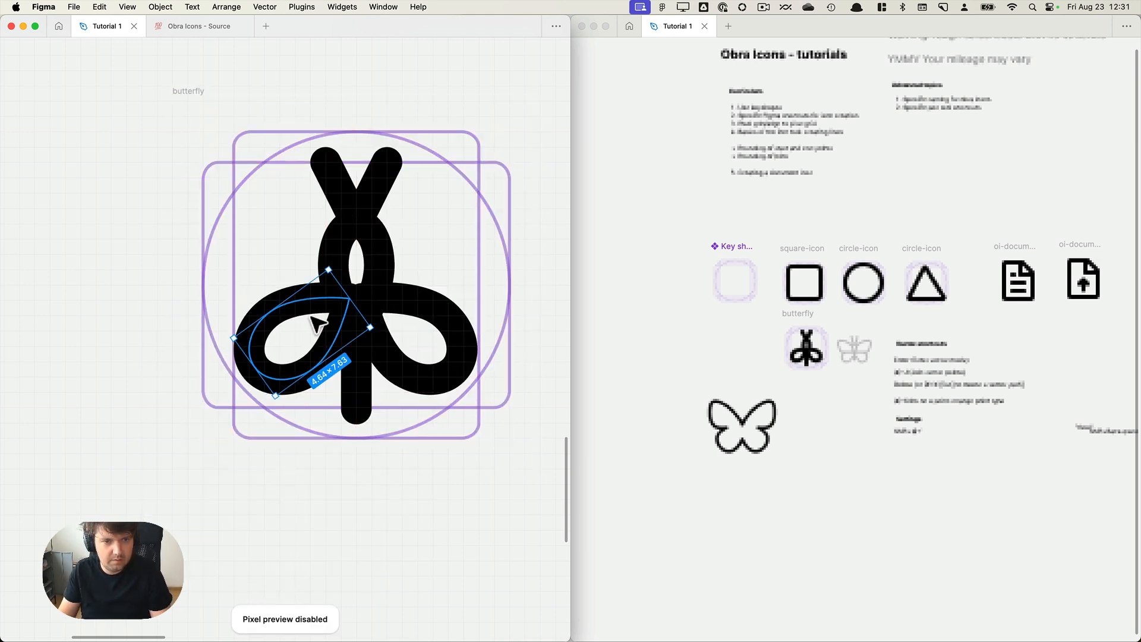
key("Escape")
left_click(397, 317)
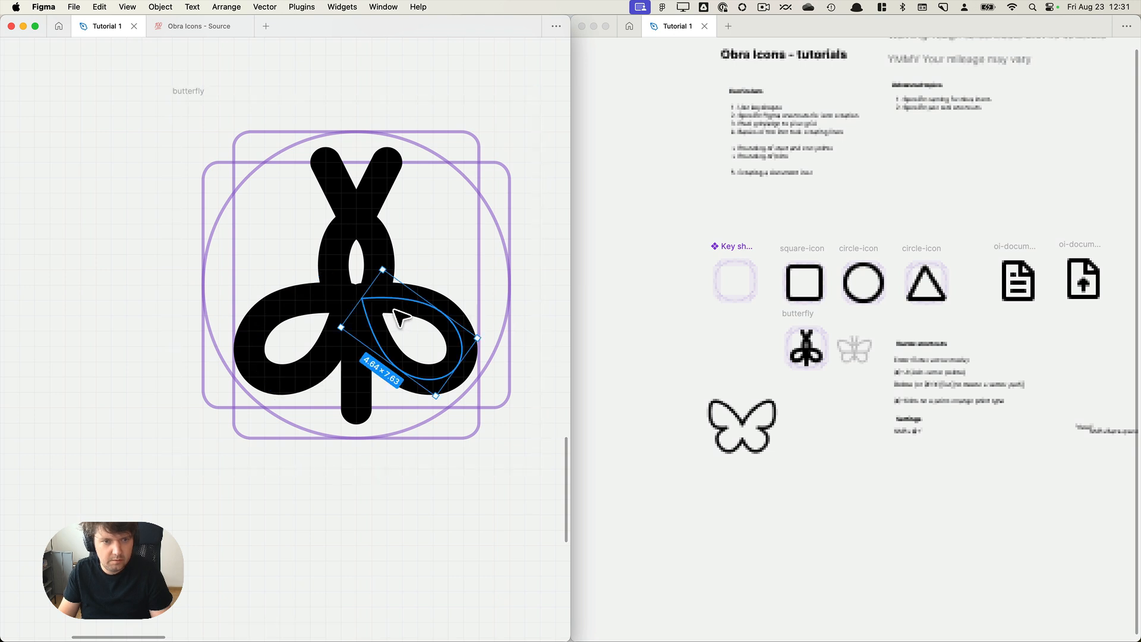
left_click_drag(317, 313, 302, 315)
key("super+z")
Select the right lower wing and turn off snap to pixel grid.
left_click(419, 313)
key("super+k")
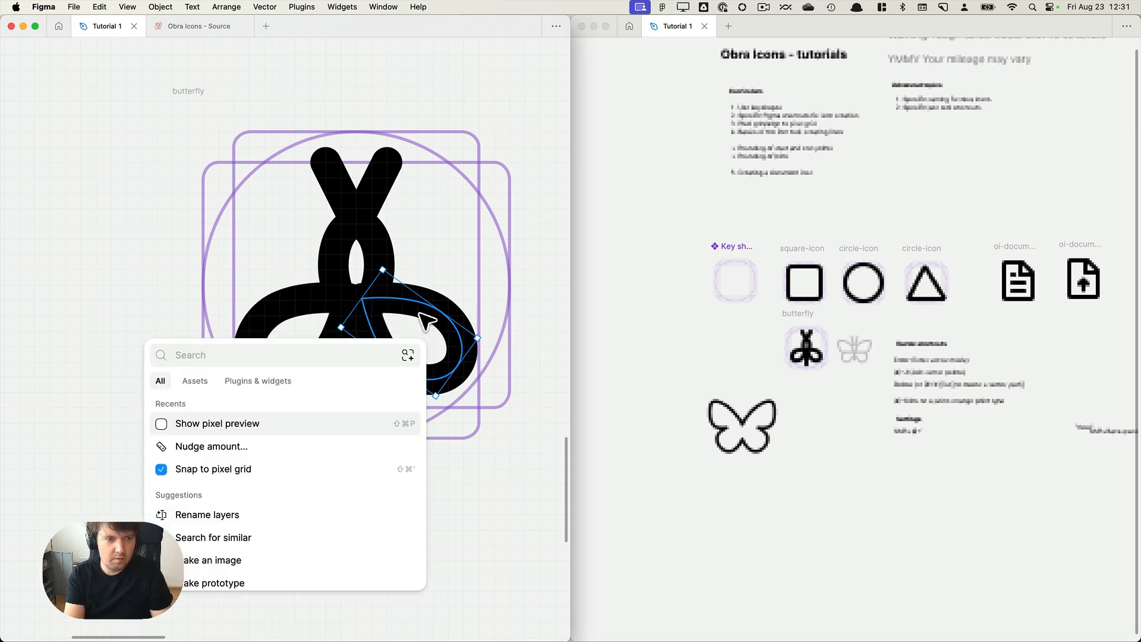
key("Down")
key("Down")
key("Return")
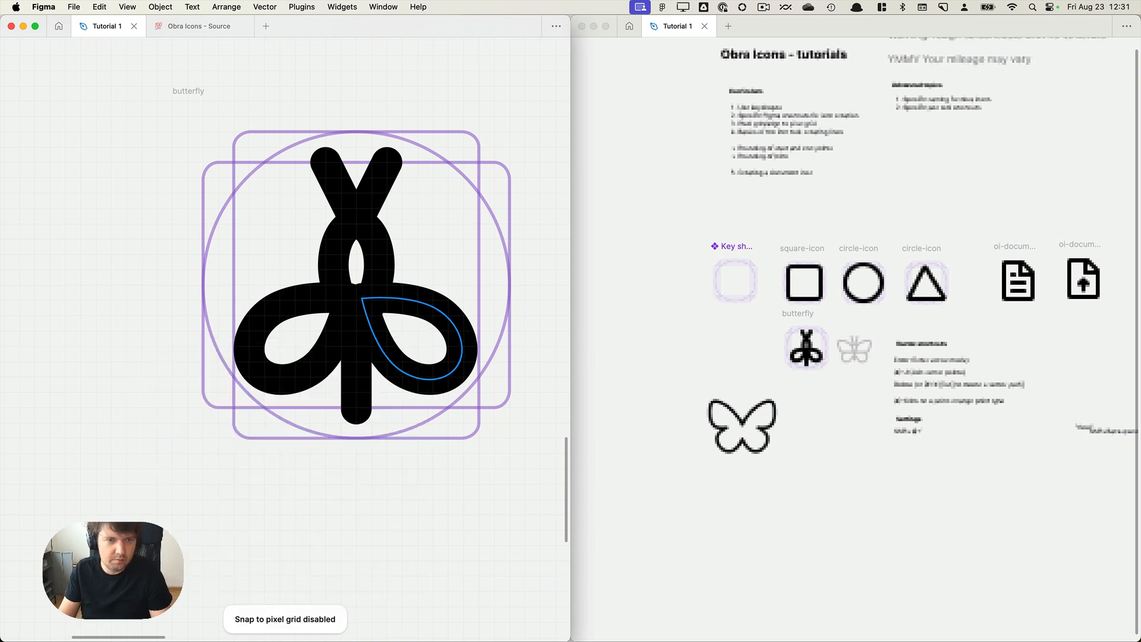
Move both lower wings slightly outward from the body and about 1.4 units down.
mouse_move(427, 321)
left_mouse_down()
mouse_move(435, 322)
mouse_move(423, 322)
left_mouse_up()
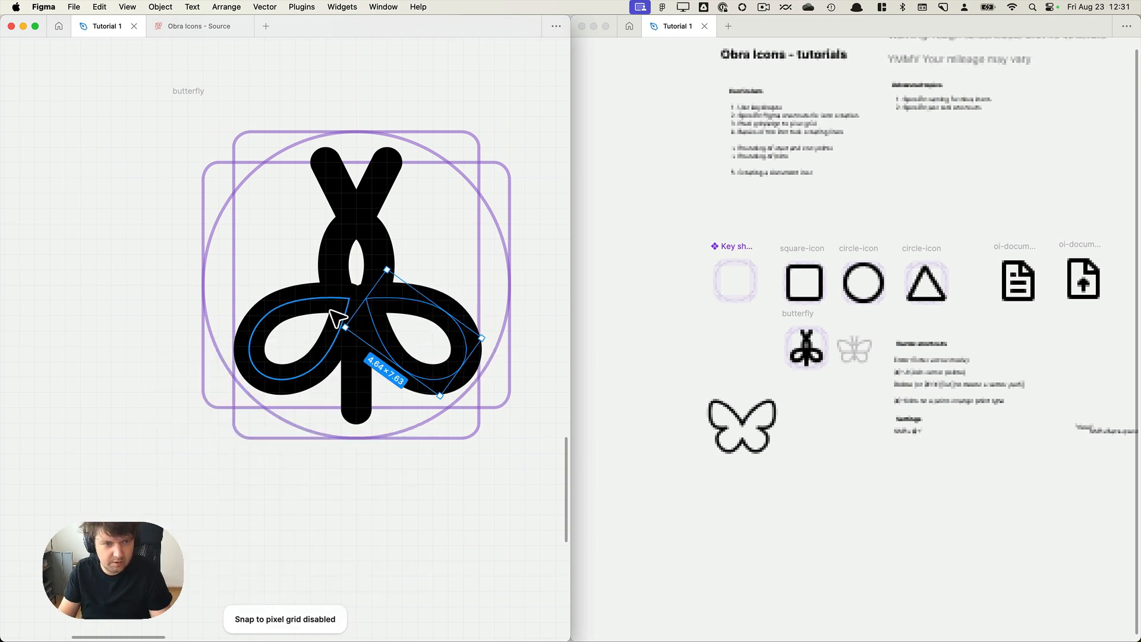
left_click_drag(332, 311, 324, 341)
left_click(370, 291)
left_click(341, 308, "shift")
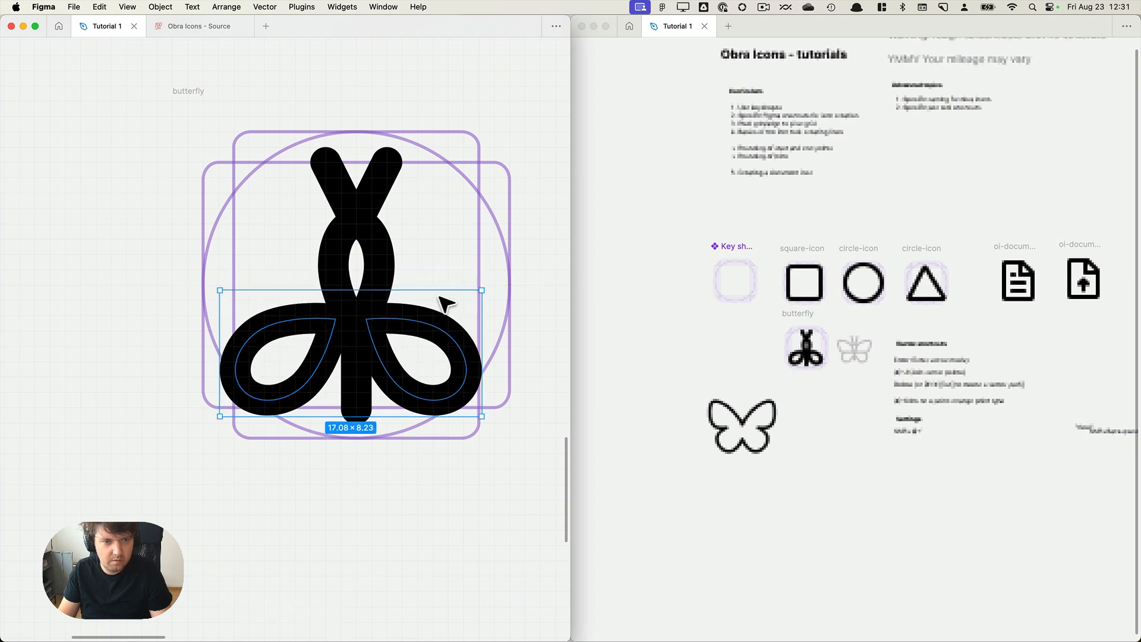
Duplicate both lower wings together and flip the copies vertically.
scroll(448, 299, "down", 5)
scroll(461, 302, "right", 2)
scroll(384, 337, "up", 3)
left_click(433, 346)
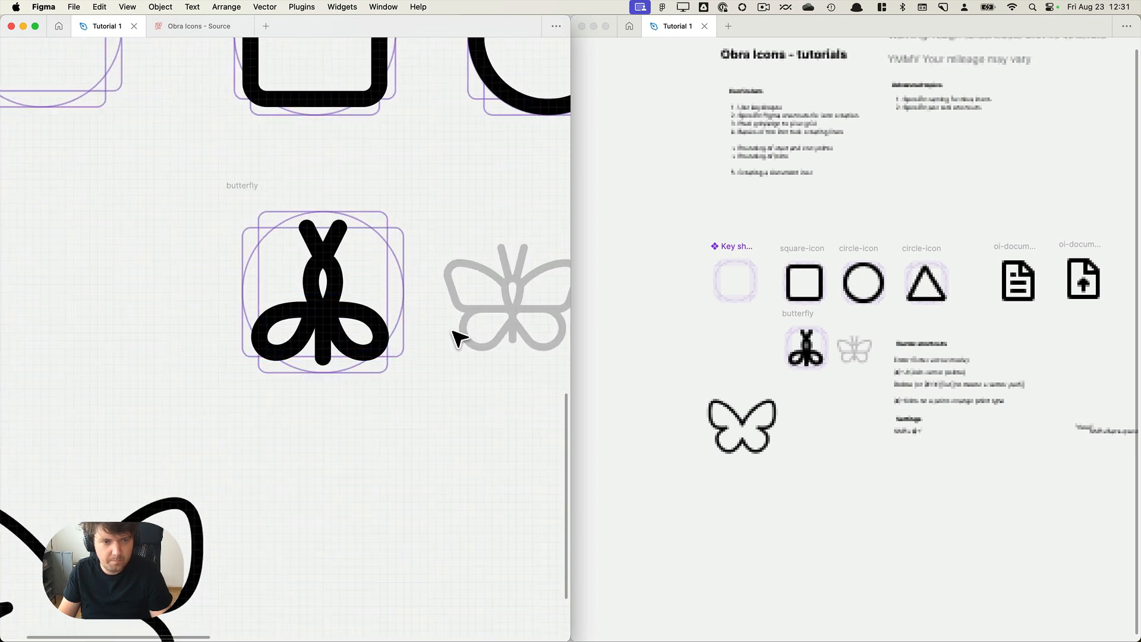
scroll(439, 332, "left", 2)
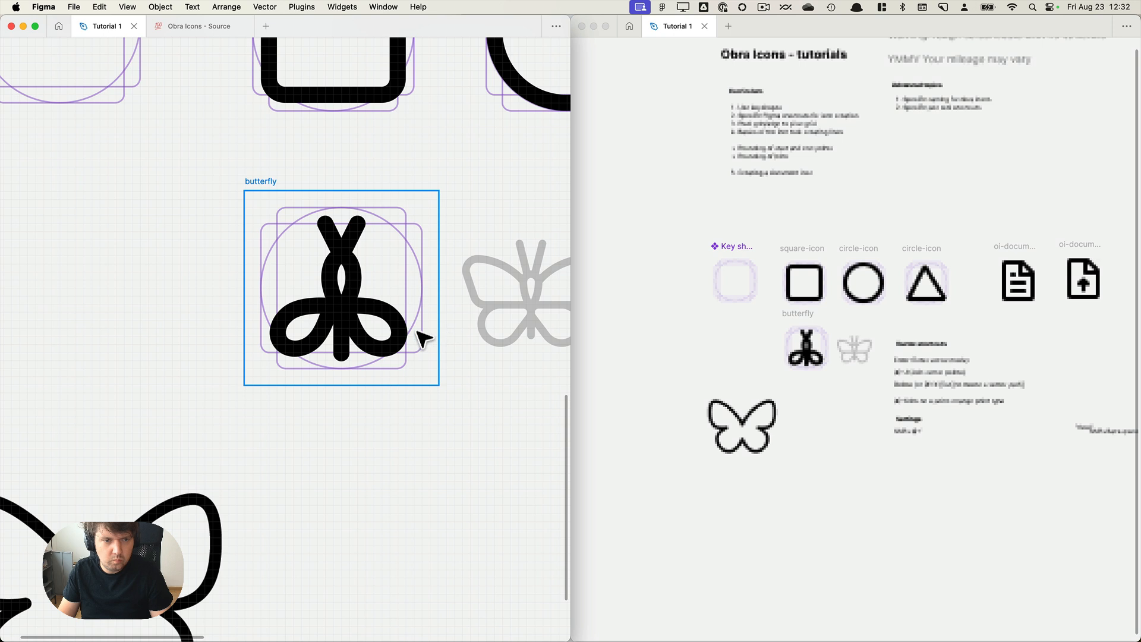
left_click(315, 328)
left_click(328, 328)
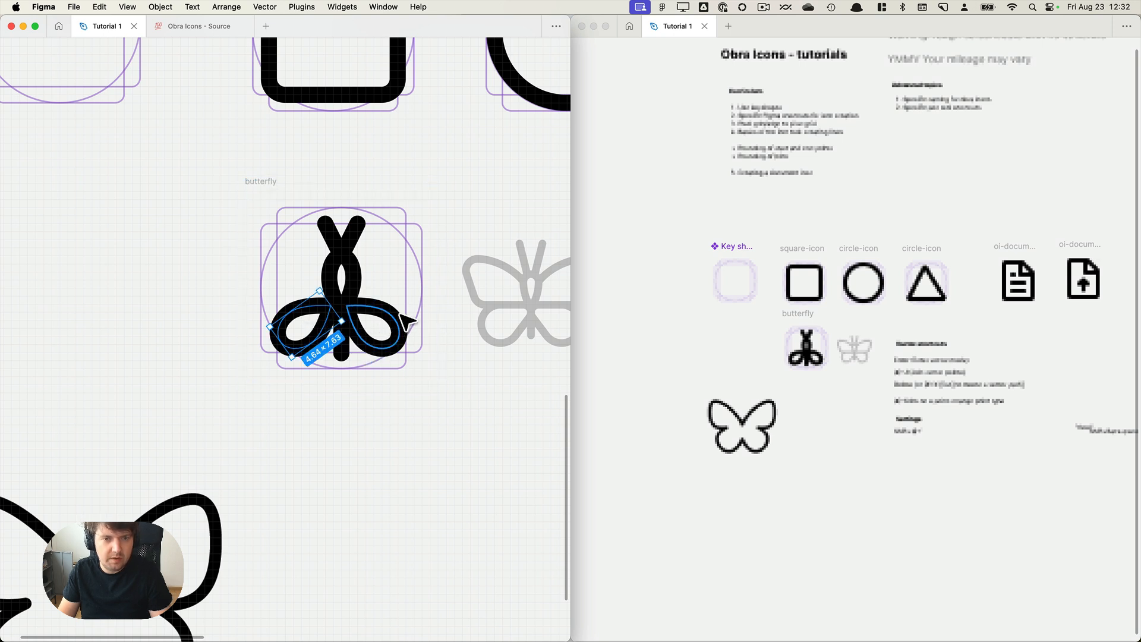
key("super+d")
key("shift+v")
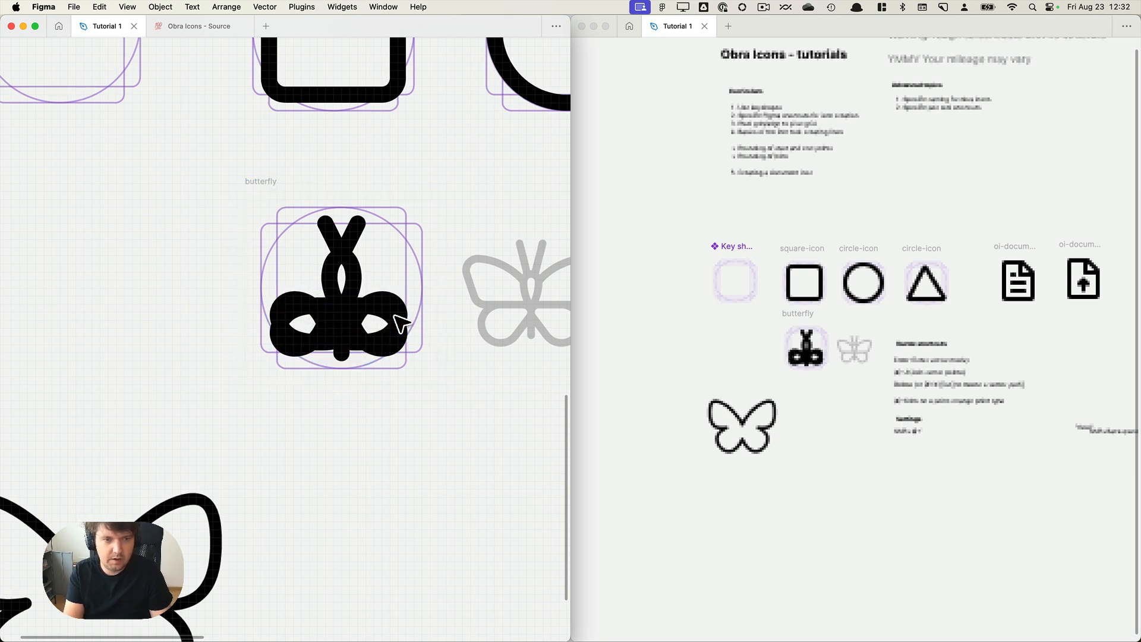
Move the flipped copies up as the upper wings, enlarge them to about 18.9 × 9.11 and centre them on the body.
key("shift+Up")
key("Down")
key("Down")
key("Down")
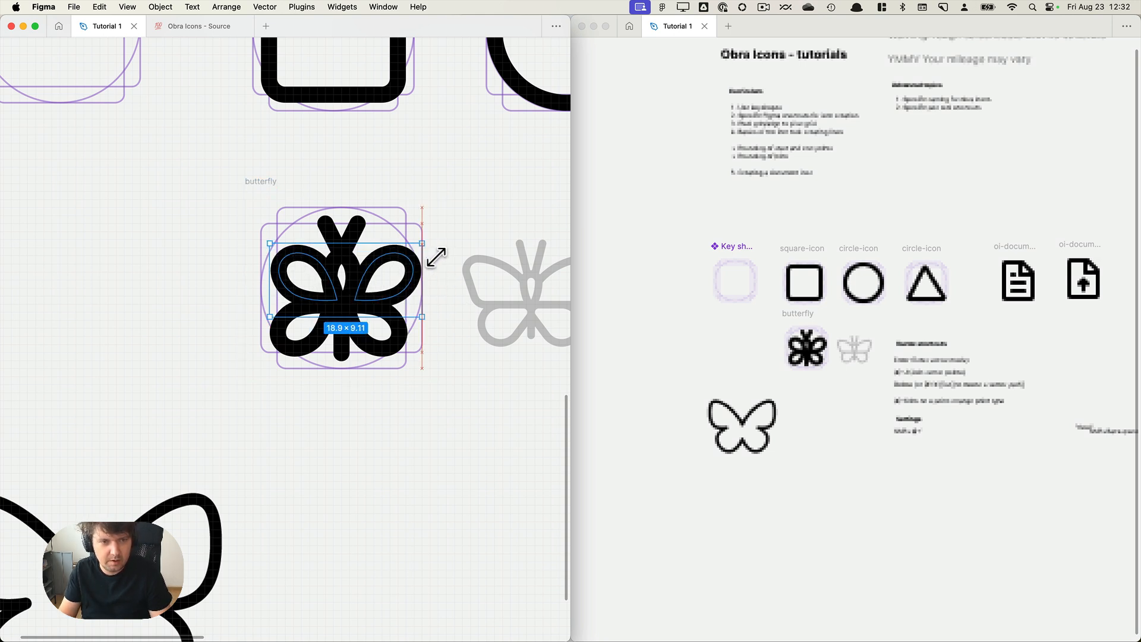
key("Escape")
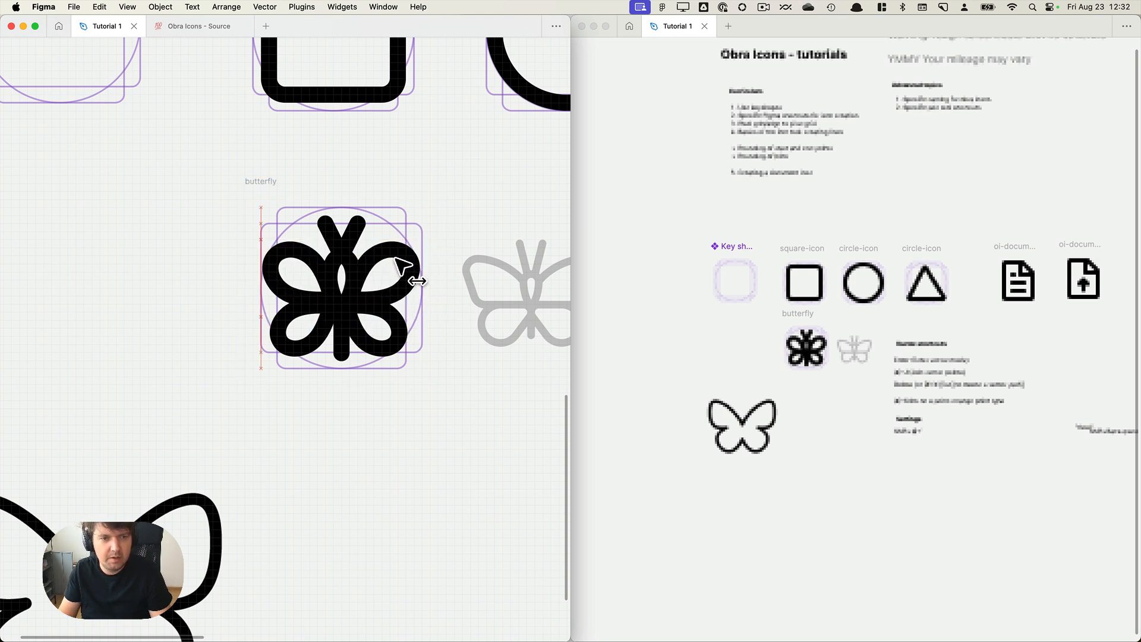
Move the grey reference butterfly down, clear of the icon frame, and check the icon in the pixel preview window.
left_click(454, 267)
key("super+backslash")
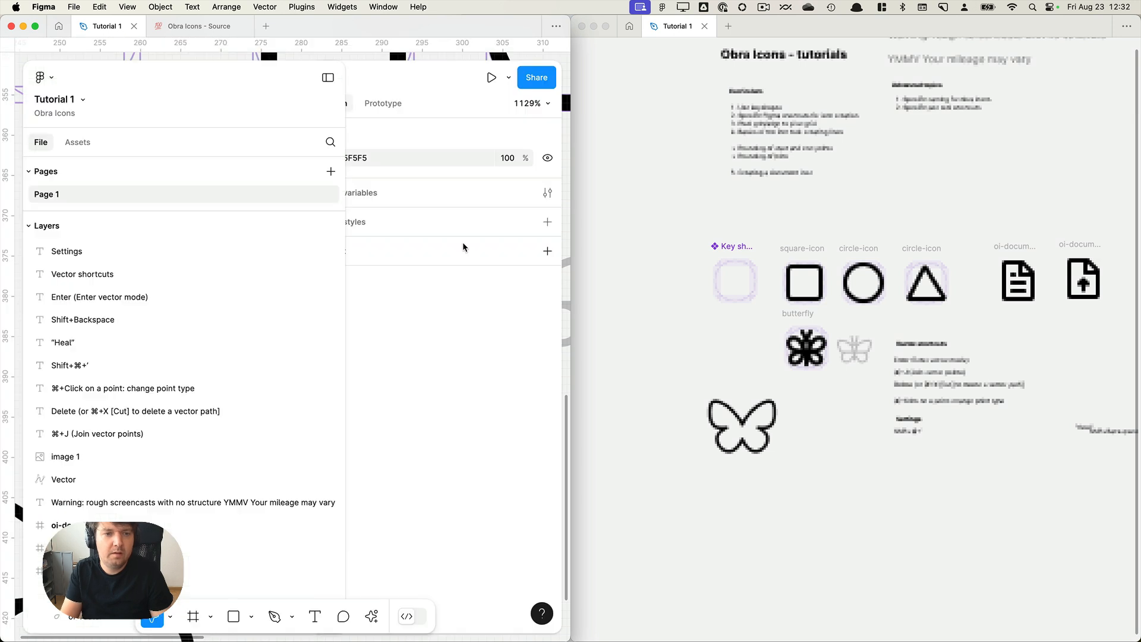
key("super+backslash")
left_click_drag(519, 250, 408, 245)
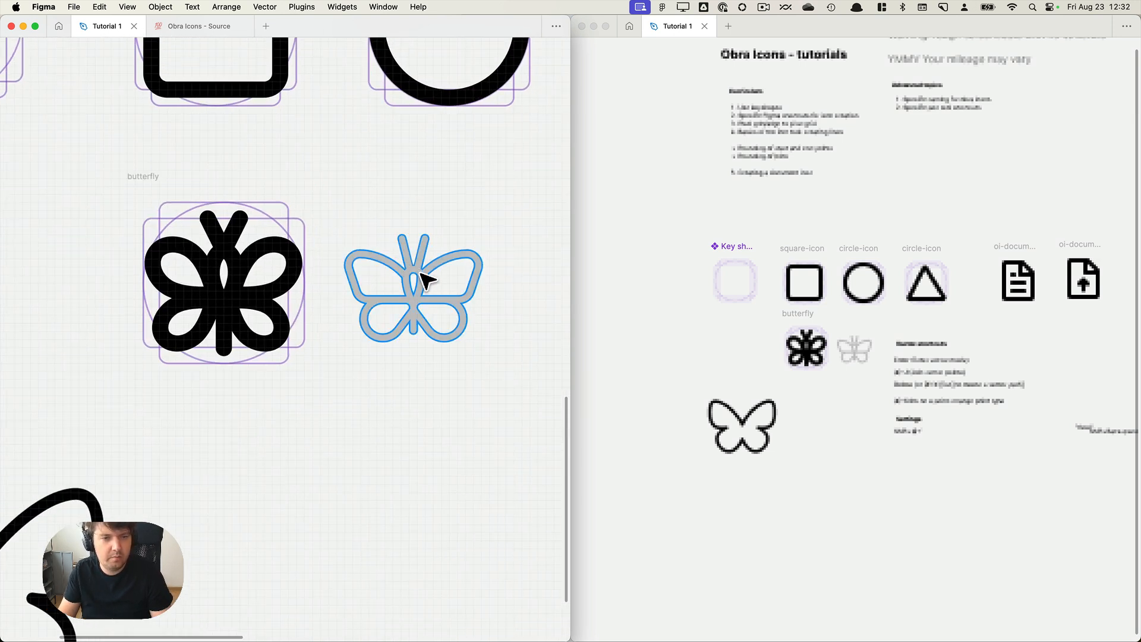
left_click_drag(433, 275, 400, 415)
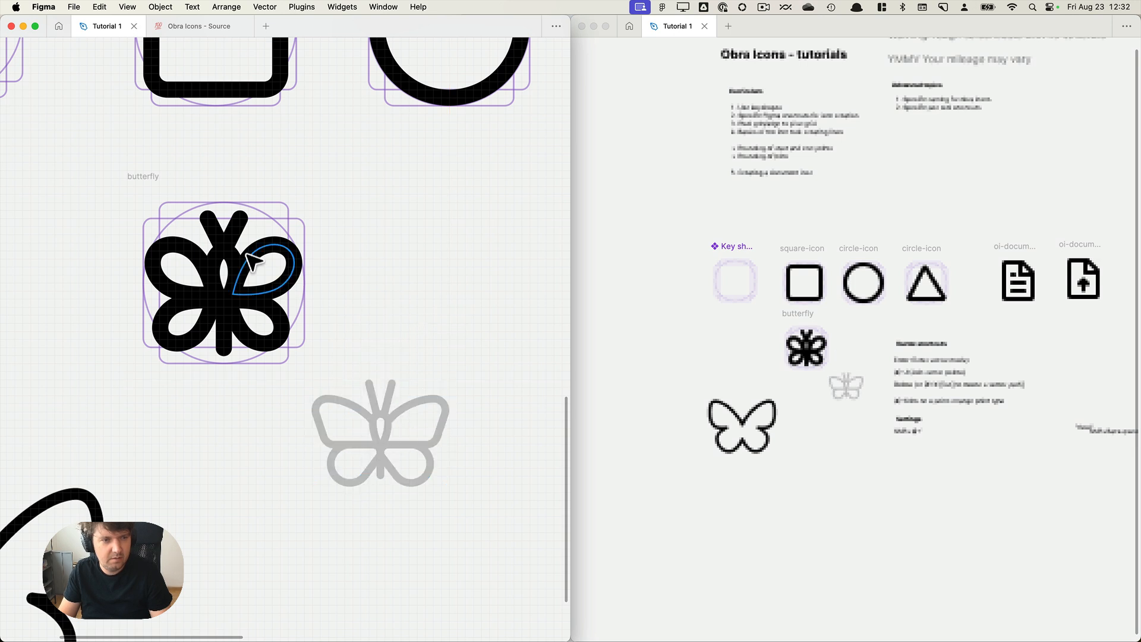
left_click(804, 358)
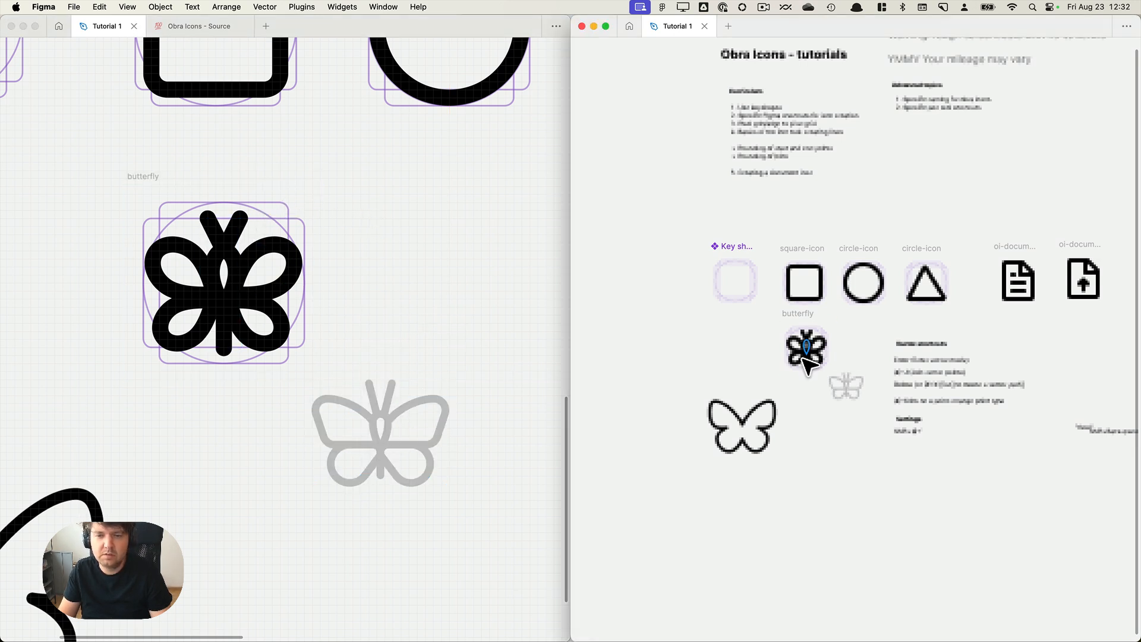
left_click(414, 323)
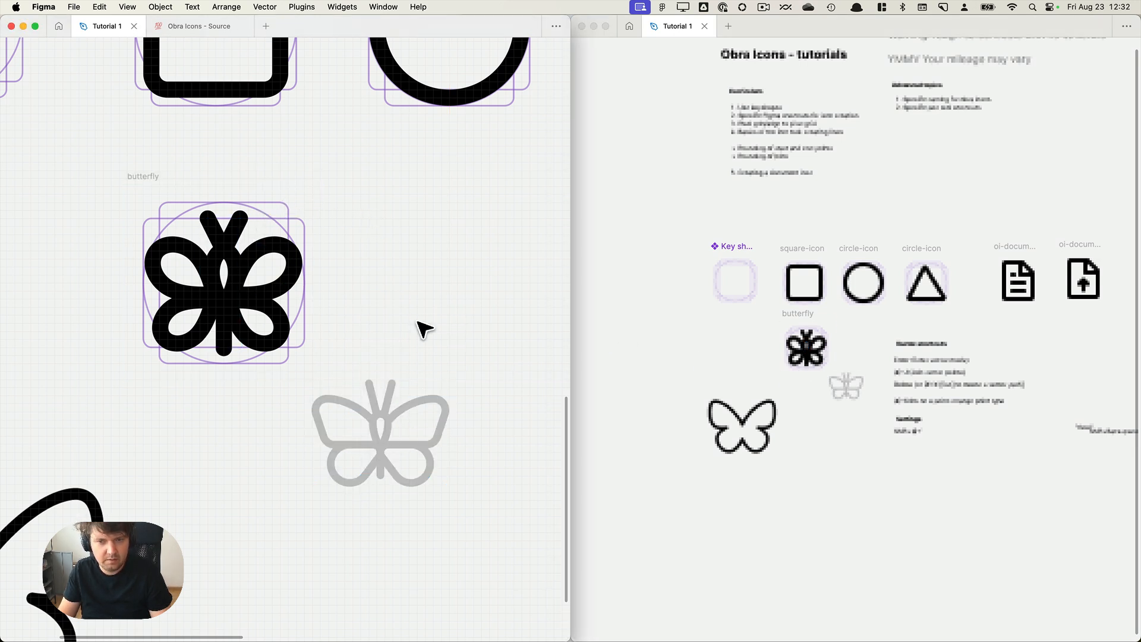
Enlarge the right upper wing to about 6.2 × 10.18 and the left upper wing to about 6.28 × 10.31.
left_click(302, 284)
scroll(305, 269, "up", 5)
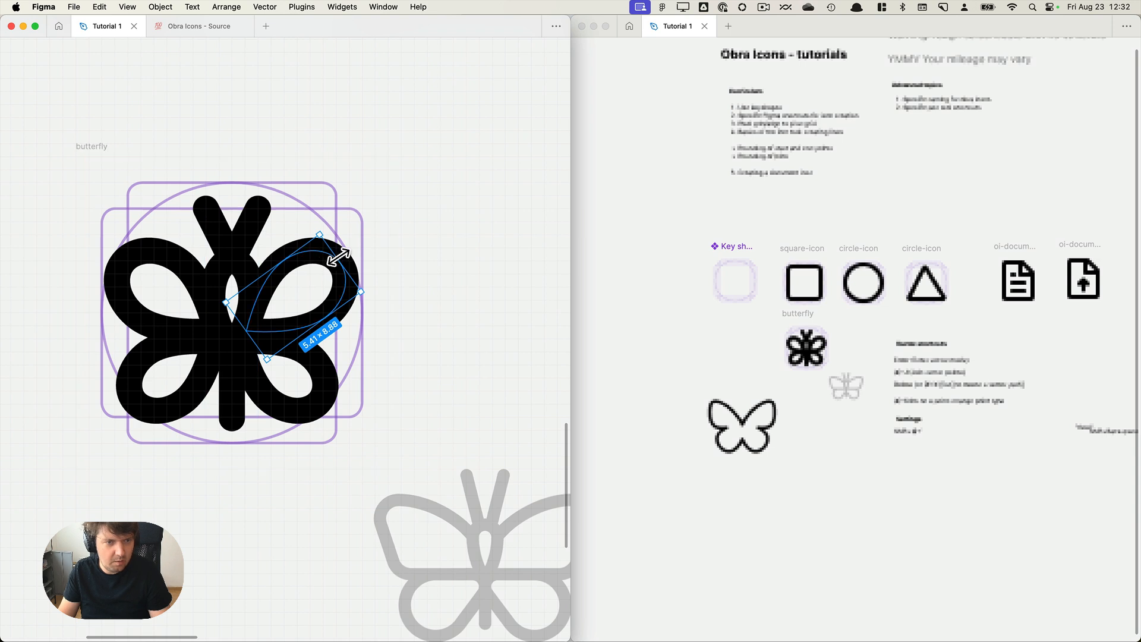
left_click_drag(338, 256, 352, 249)
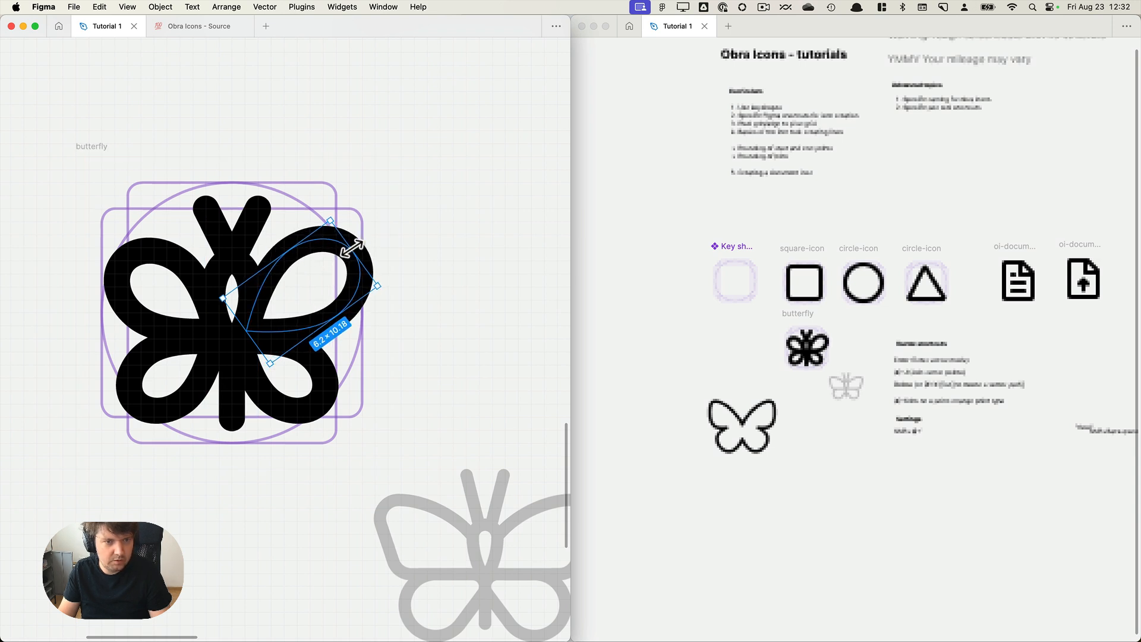
left_click(171, 278)
left_click_drag(119, 262, 101, 245)
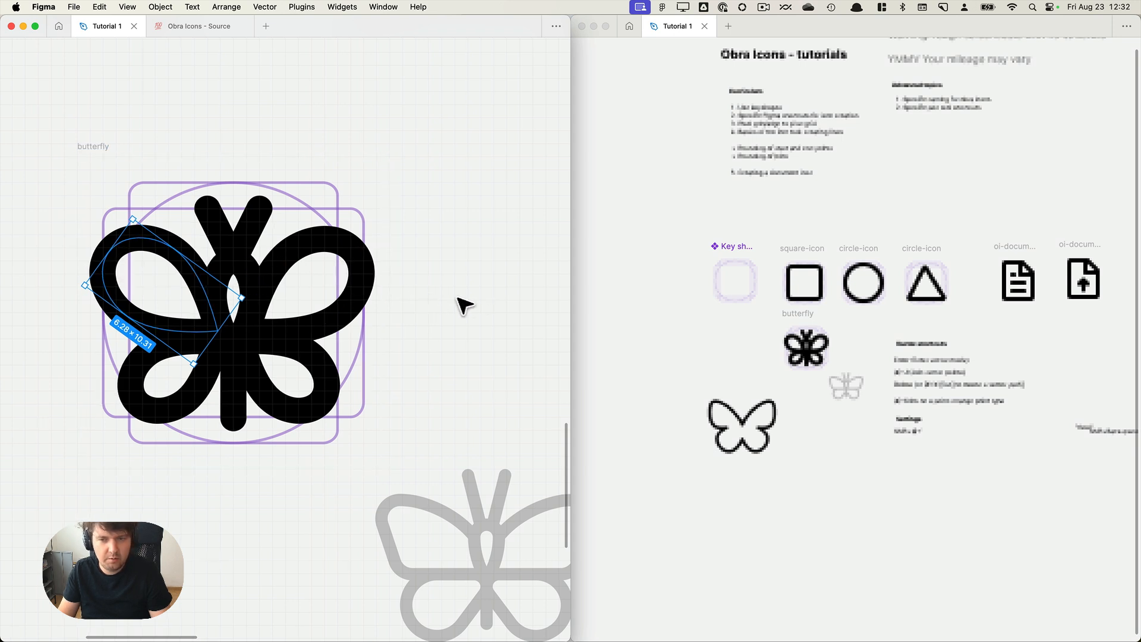
Shorten the vertical tail line below the body from its lower end to about 4.91 units.
left_click(237, 424)
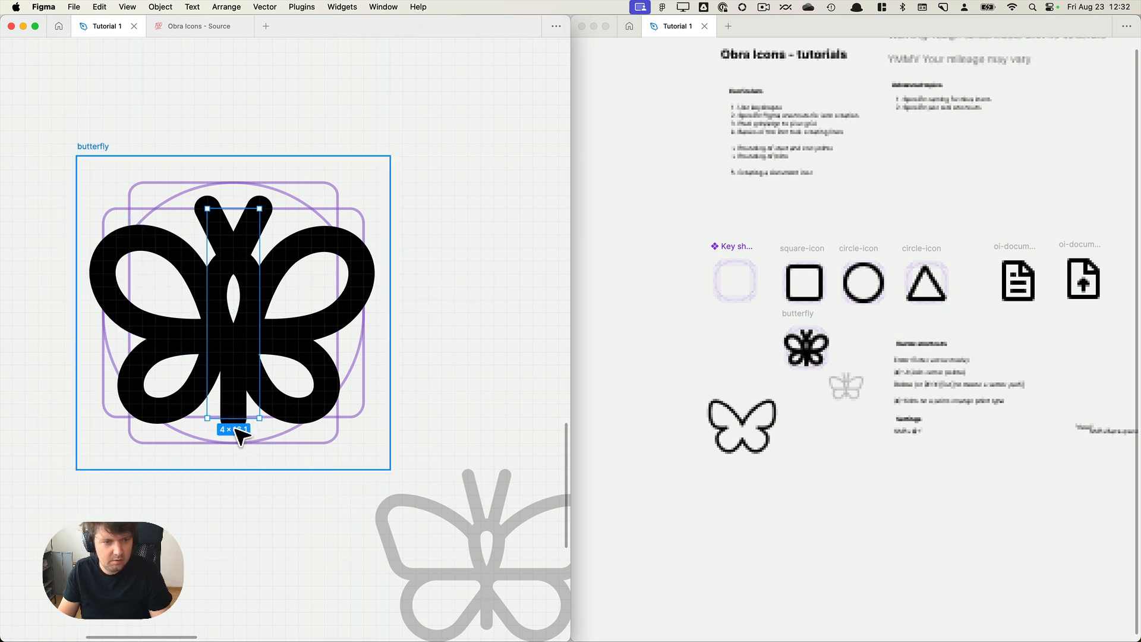
left_click(238, 431)
left_click(235, 387)
left_click_drag(245, 434, 244, 420)
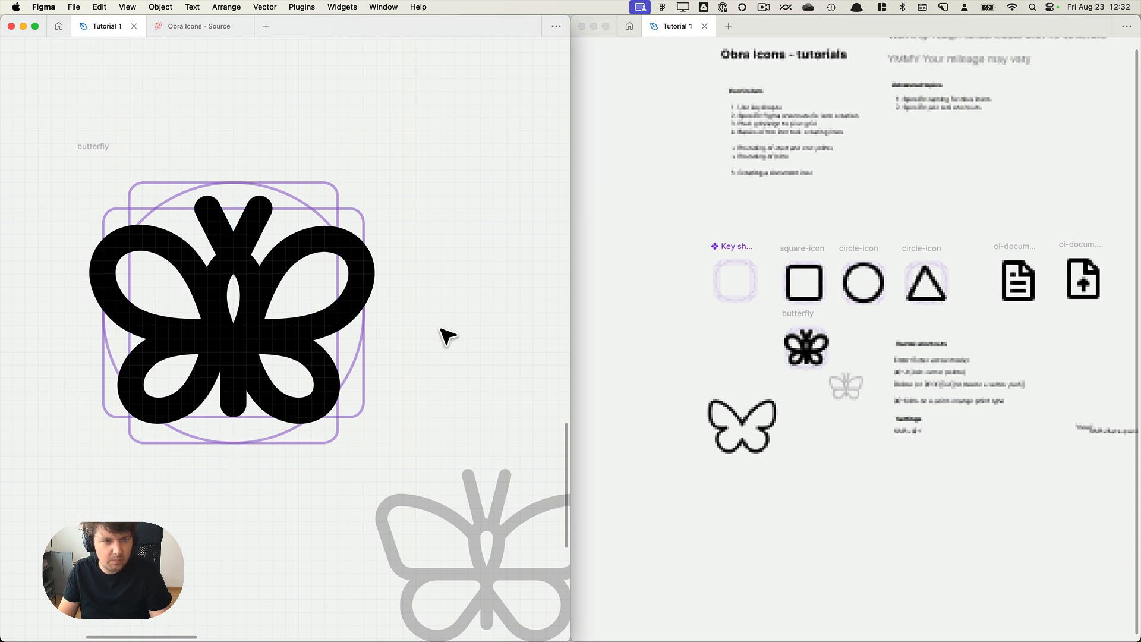
left_click(241, 371)
left_click(232, 394)
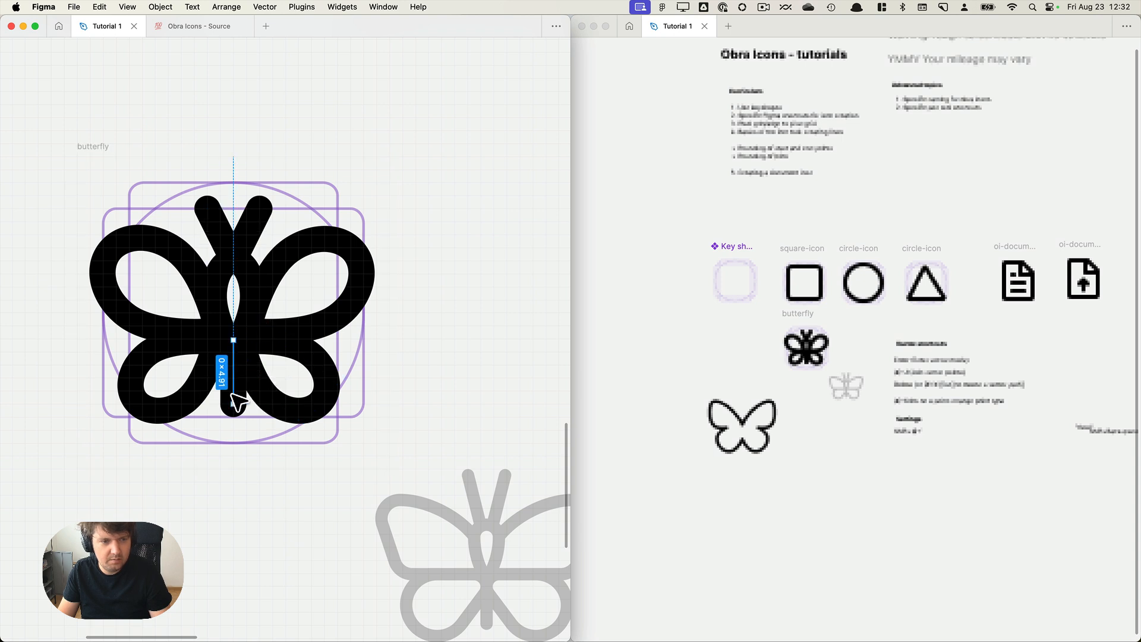
Frame the butterfly closer in the pixel preview window and enlarge its drop-shaped body to about 3.5 × 8.17 in the original window.
left_click(246, 284)
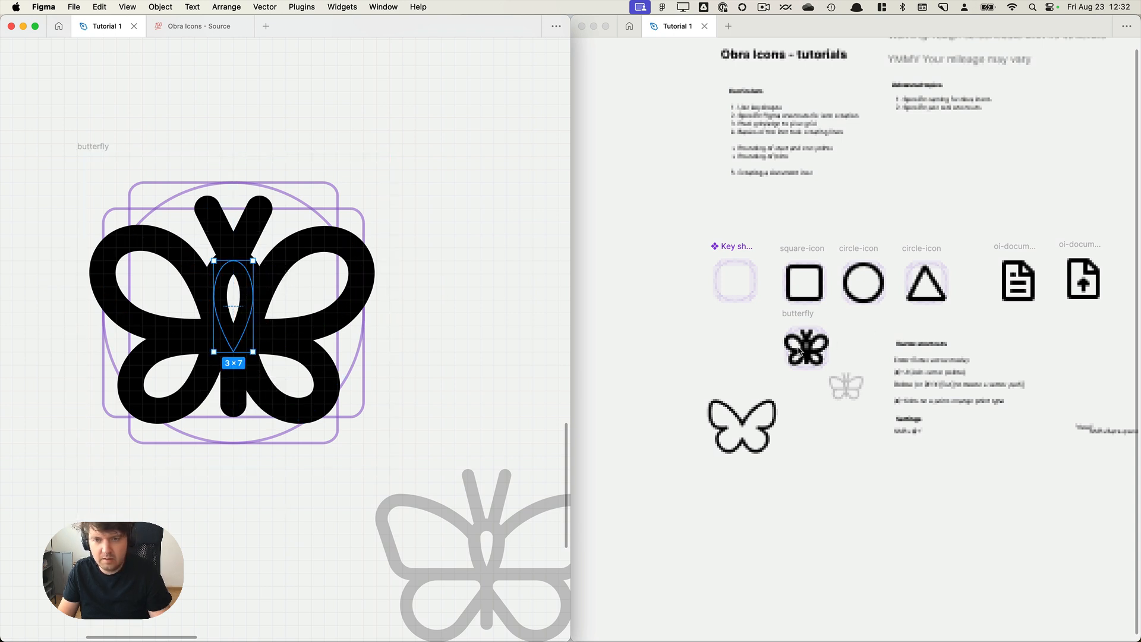
left_click(831, 362)
scroll(834, 358, "up", 5)
left_click(882, 360)
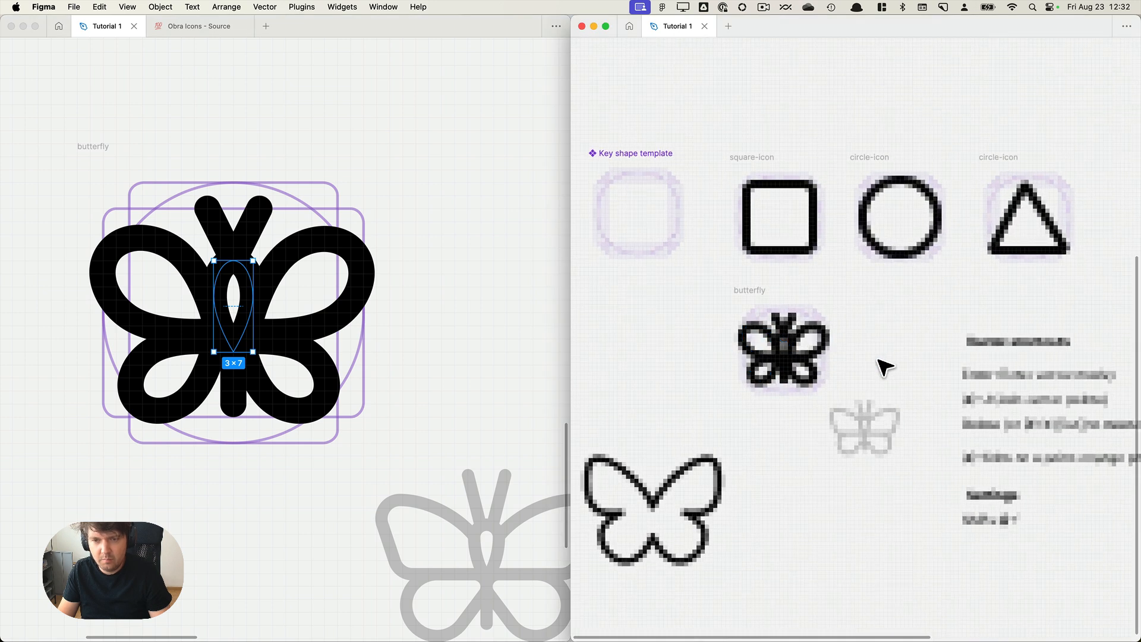
scroll(872, 358, "up", 3)
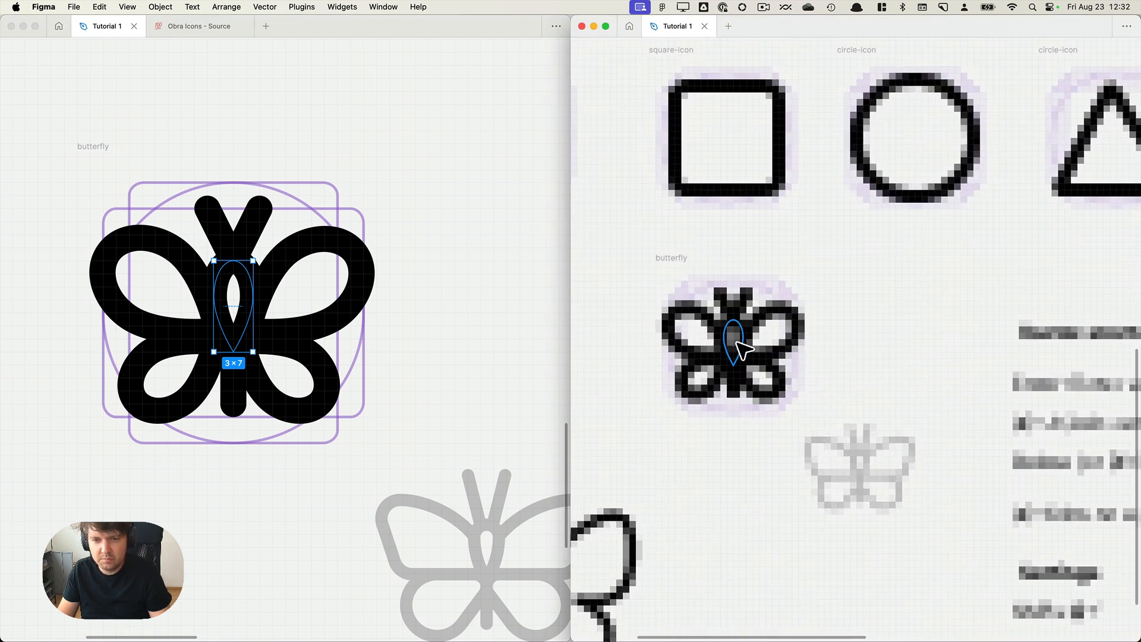
left_click(364, 306)
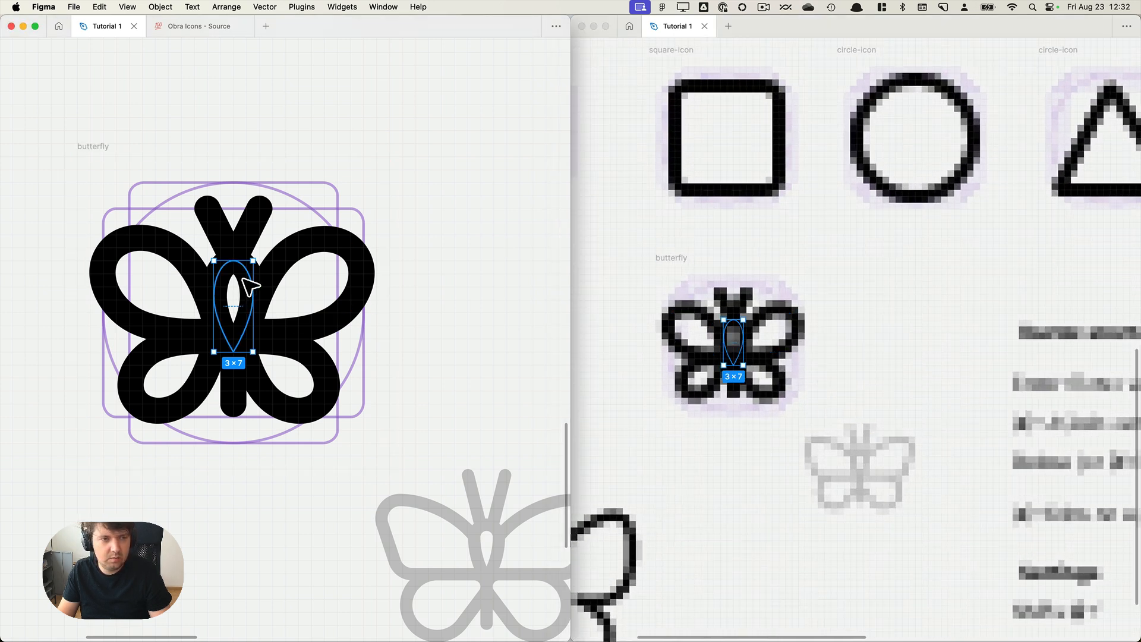
scroll(252, 285, "right", 2)
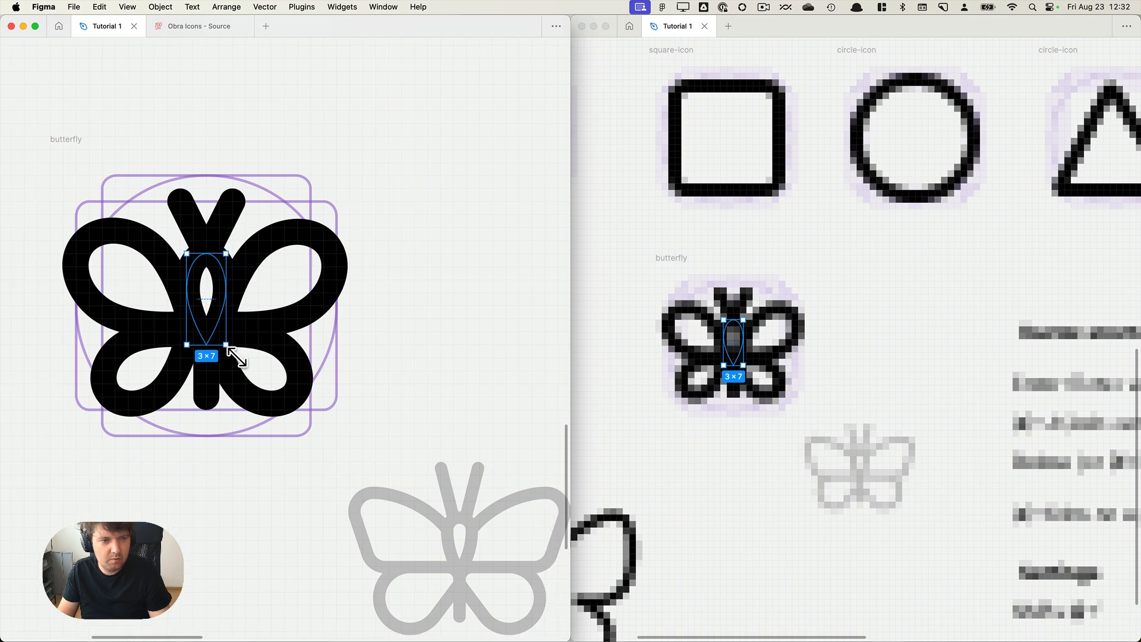
left_click_drag(236, 357, 221, 336)
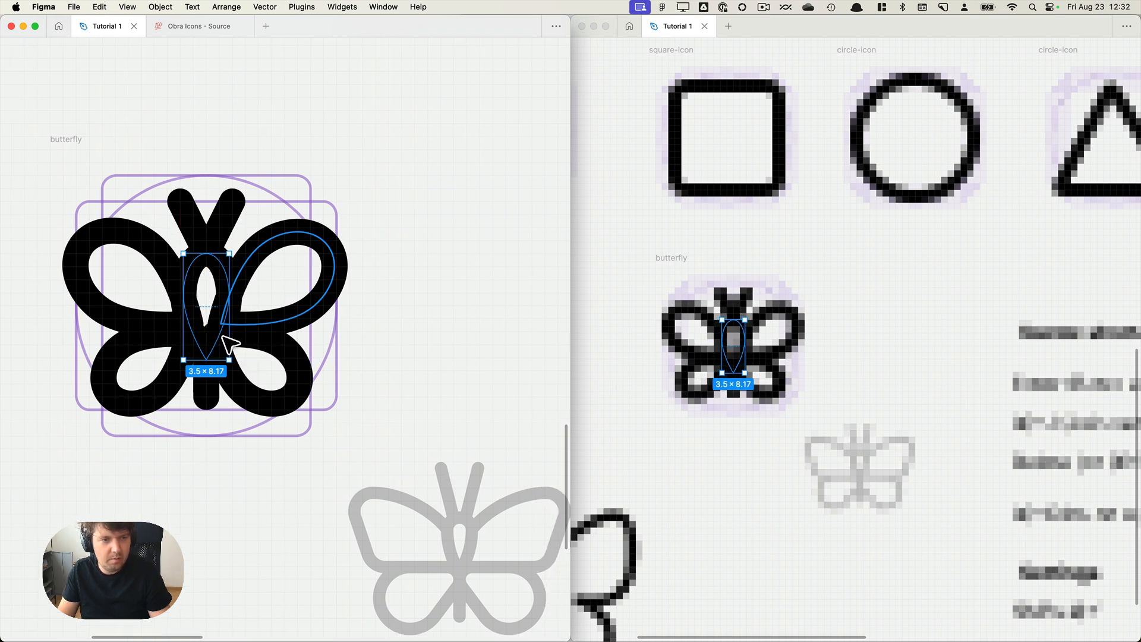
Move the left and right upper wings outward and slightly up, away from the butterfly's body.
left_click(209, 398, "super")
left_click_drag(209, 394, 210, 399)
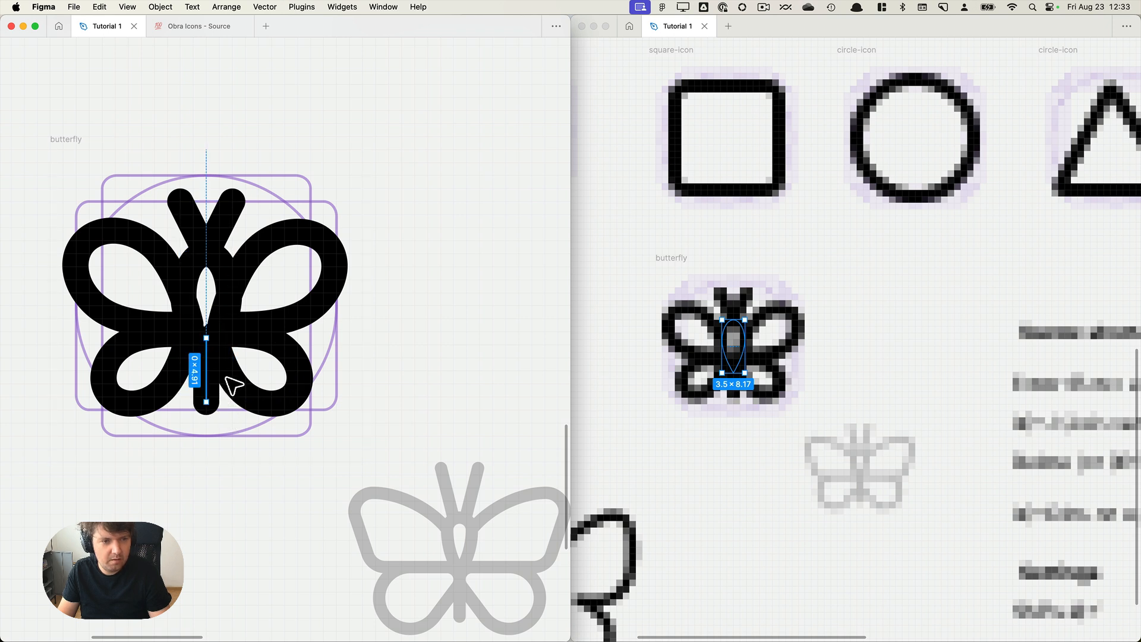
left_click(254, 349)
left_click_drag(242, 348, 193, 380)
left_click(185, 364)
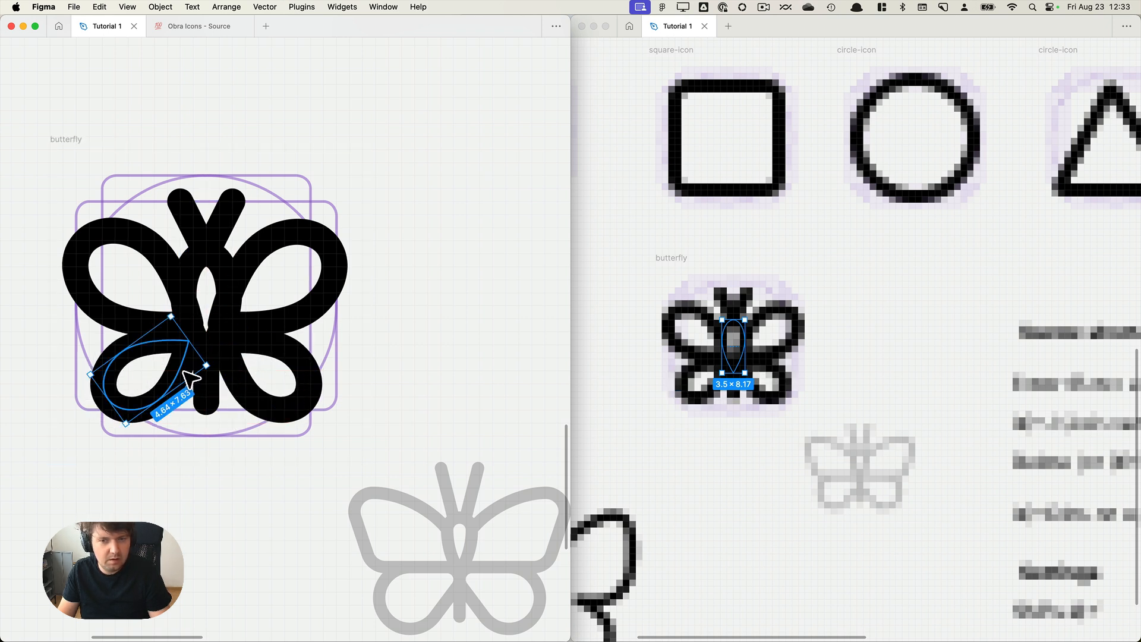
left_click_drag(173, 267, 165, 262)
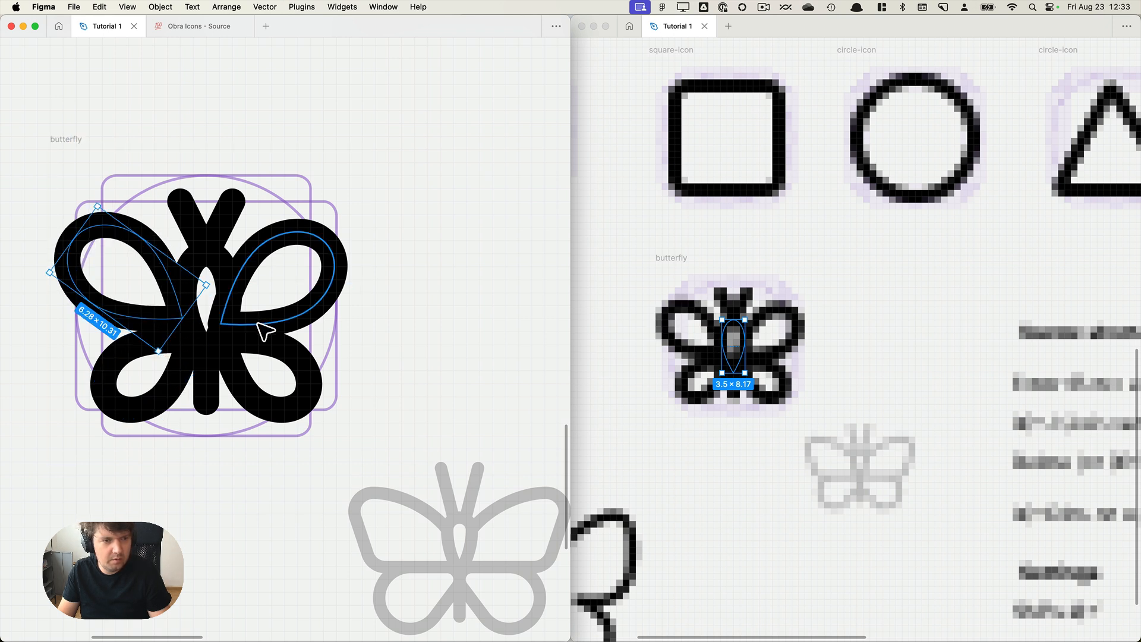
mouse_move(257, 324)
left_mouse_down()
mouse_move(267, 313)
mouse_move(278, 321)
left_mouse_up()
In the pixel preview window, move the grey reference butterfly up beside the icon and enlarge it to about 22.09 × 17.18.
left_click(802, 330)
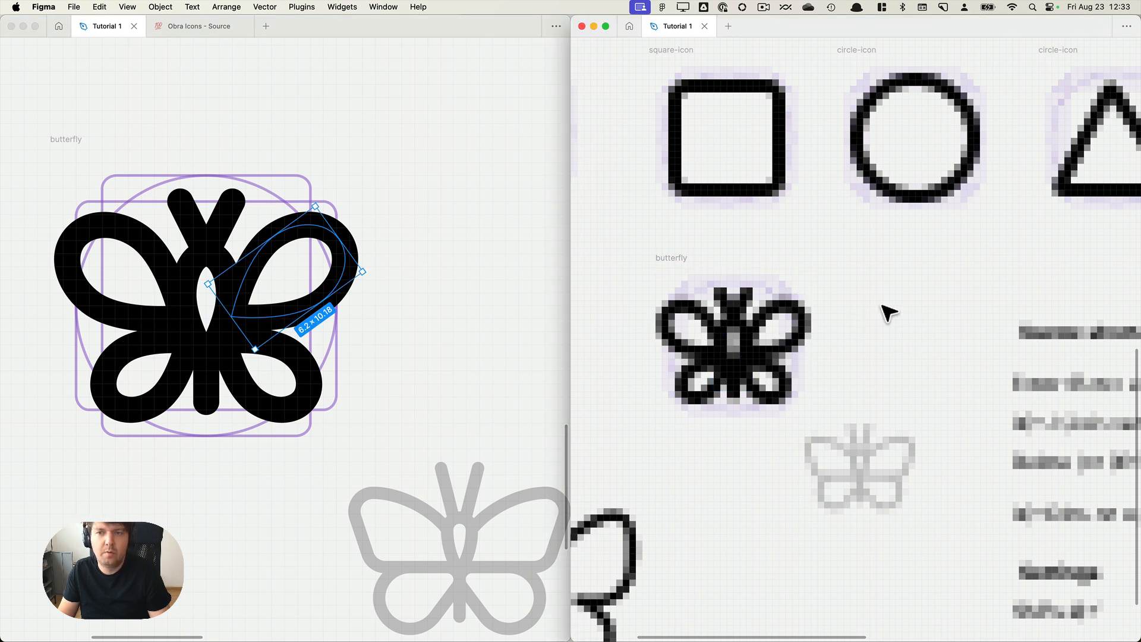
scroll(889, 312, "down", 10)
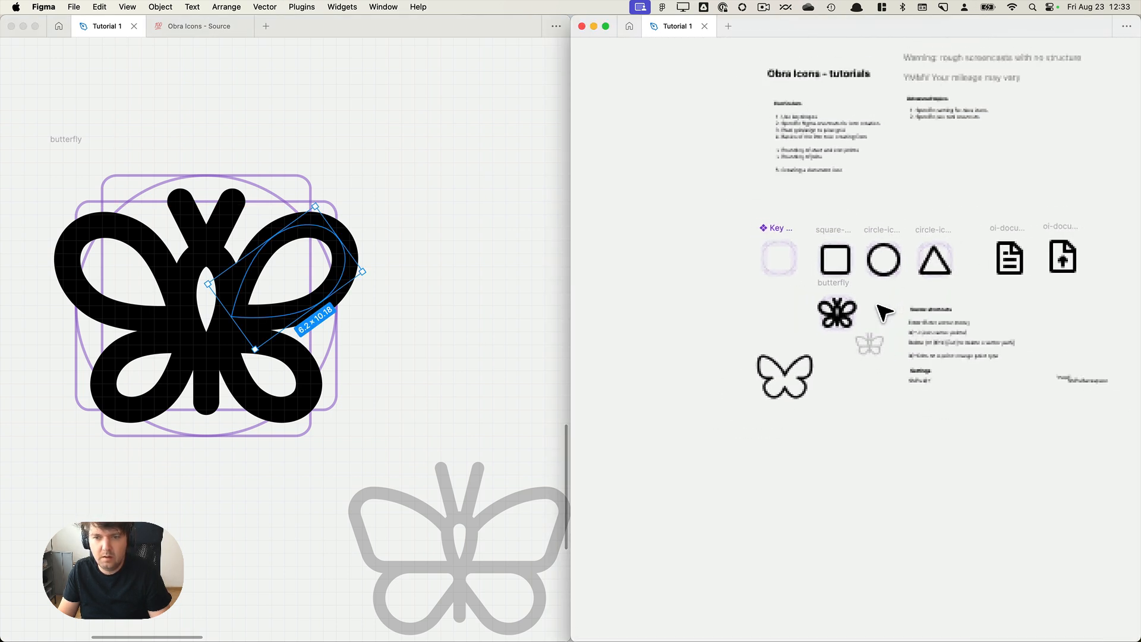
scroll(892, 323, "up", 3)
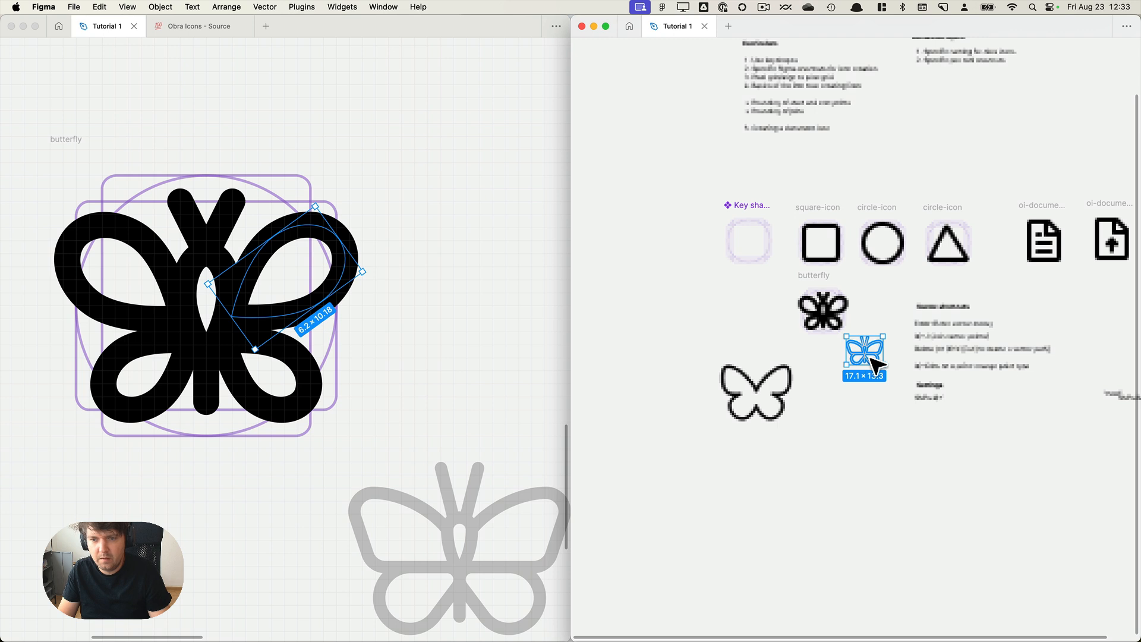
left_click_drag(877, 366, 917, 305)
left_click(932, 296)
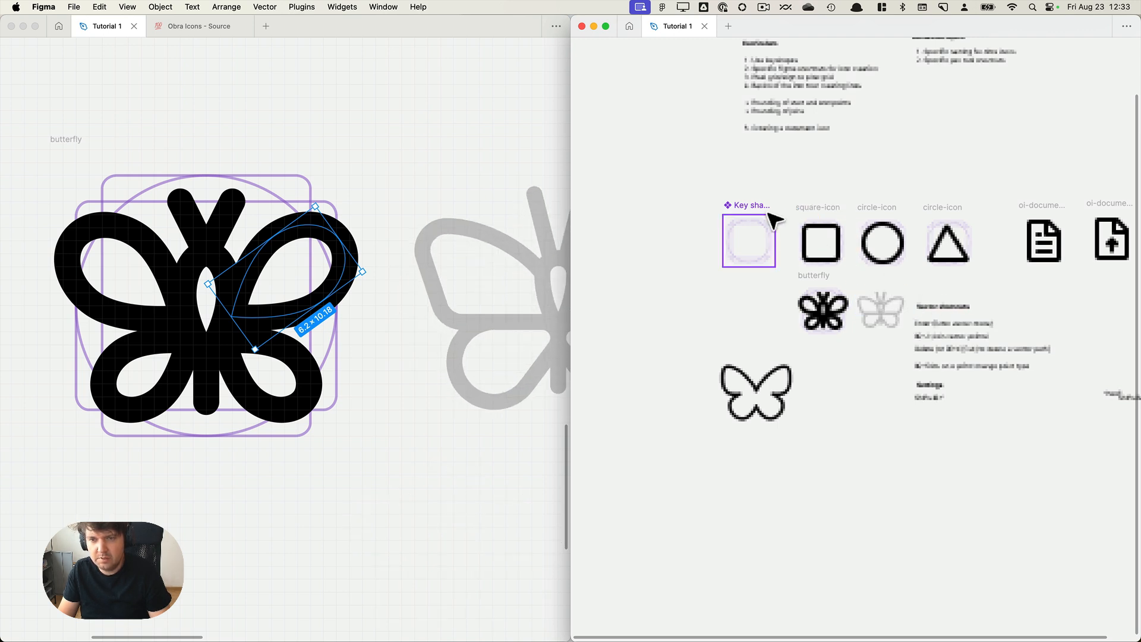
Duplicate the key shape template directly below itself and place a copy of the grey reference butterfly over it.
left_click_drag(765, 230, 765, 304)
left_click_drag(883, 317, 770, 322)
left_click(818, 334)
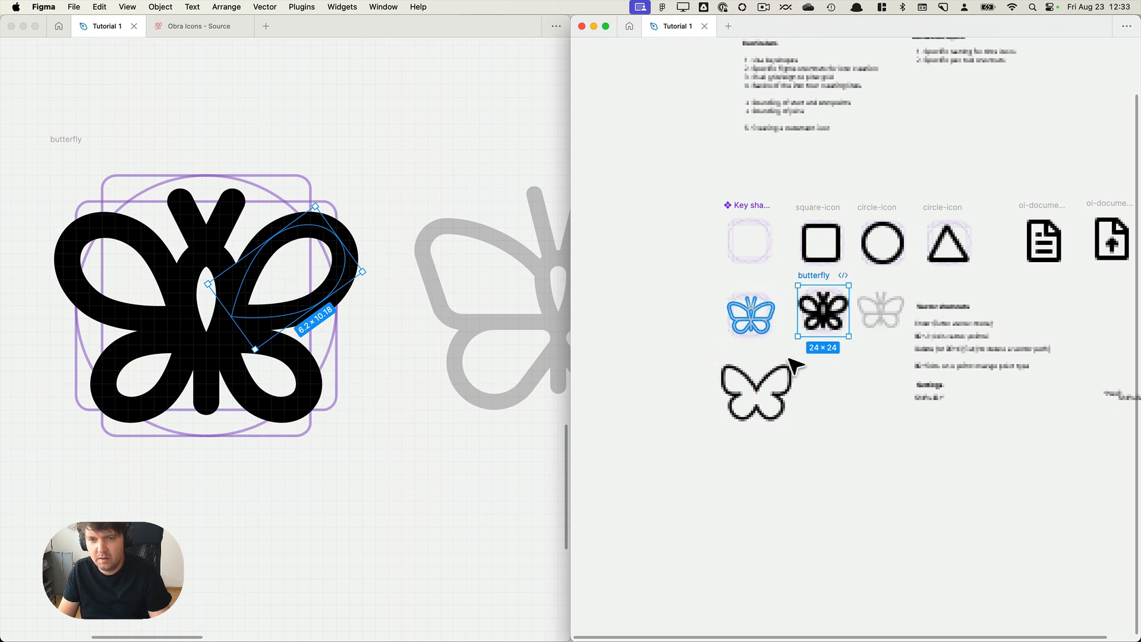
scroll(759, 323, "up", 3)
left_click(752, 330)
scroll(817, 325, "up", 2)
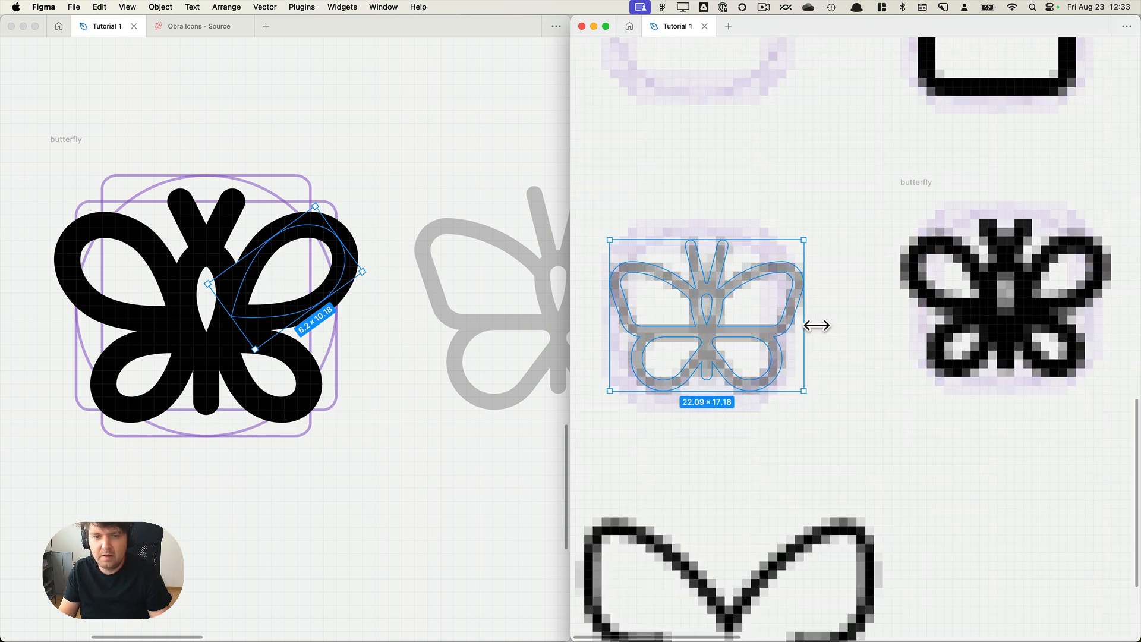
left_click_drag(816, 325, 804, 312)
scroll(803, 313, "right", 1)
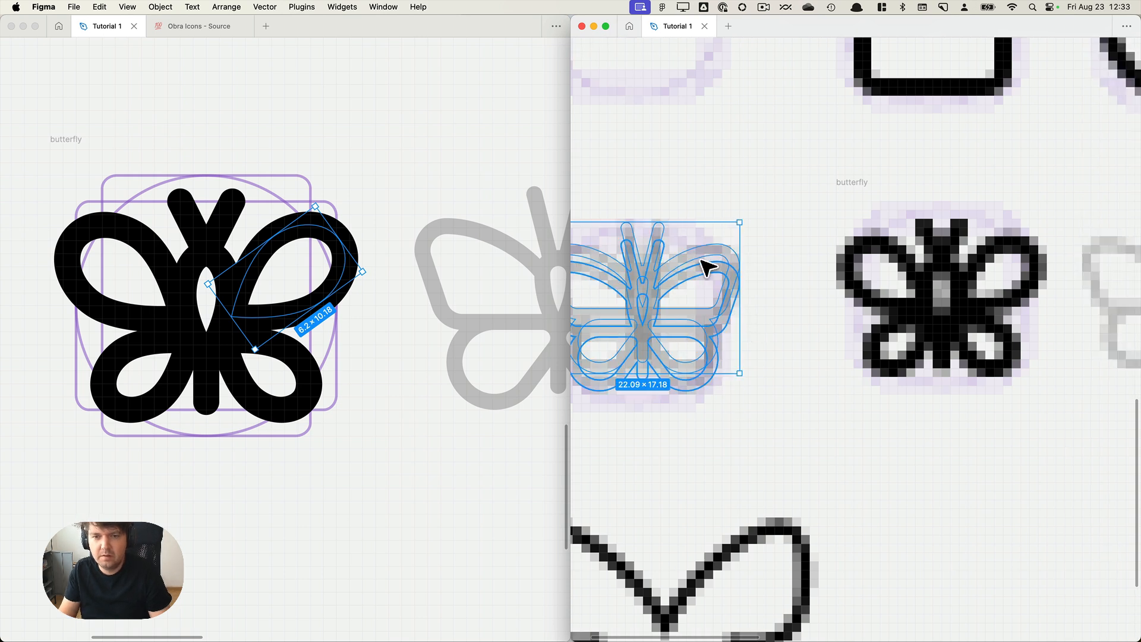
scroll(652, 306, "down", 5)
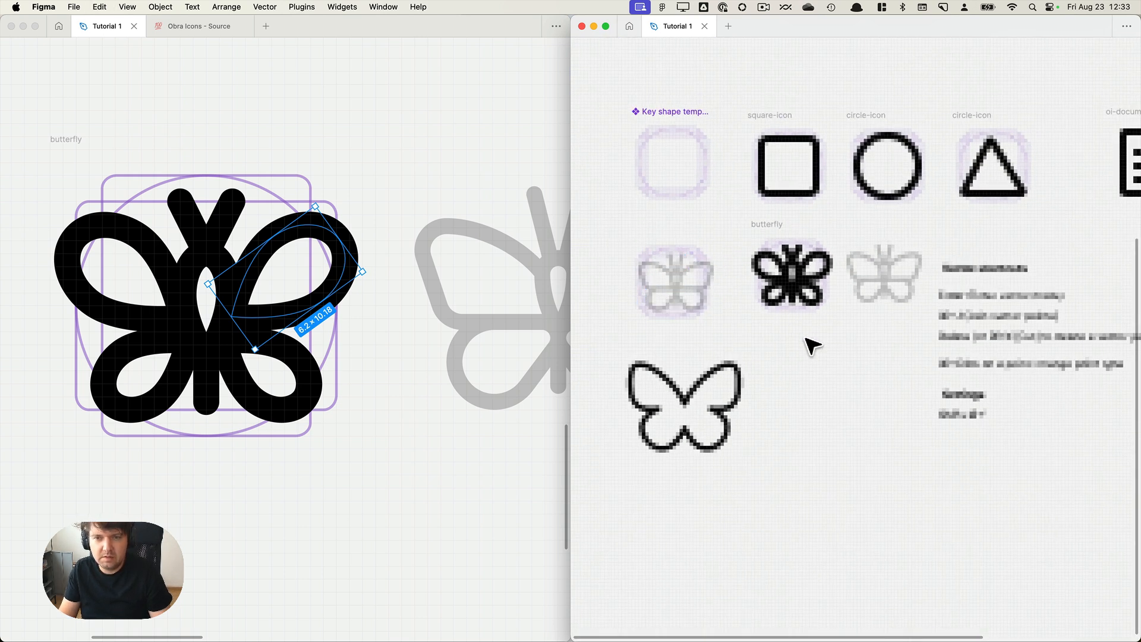
In the original window, shrink the right lower wing to about 4.21 wide, keeping it attached to the body.
left_click(395, 353)
left_click(394, 353)
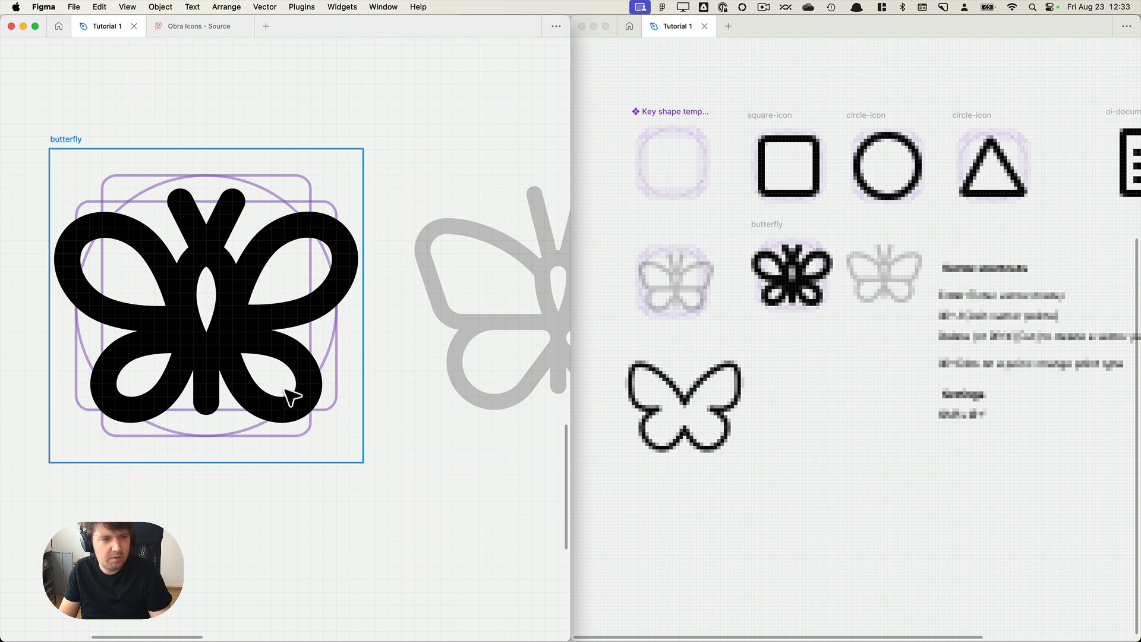
left_click(257, 397)
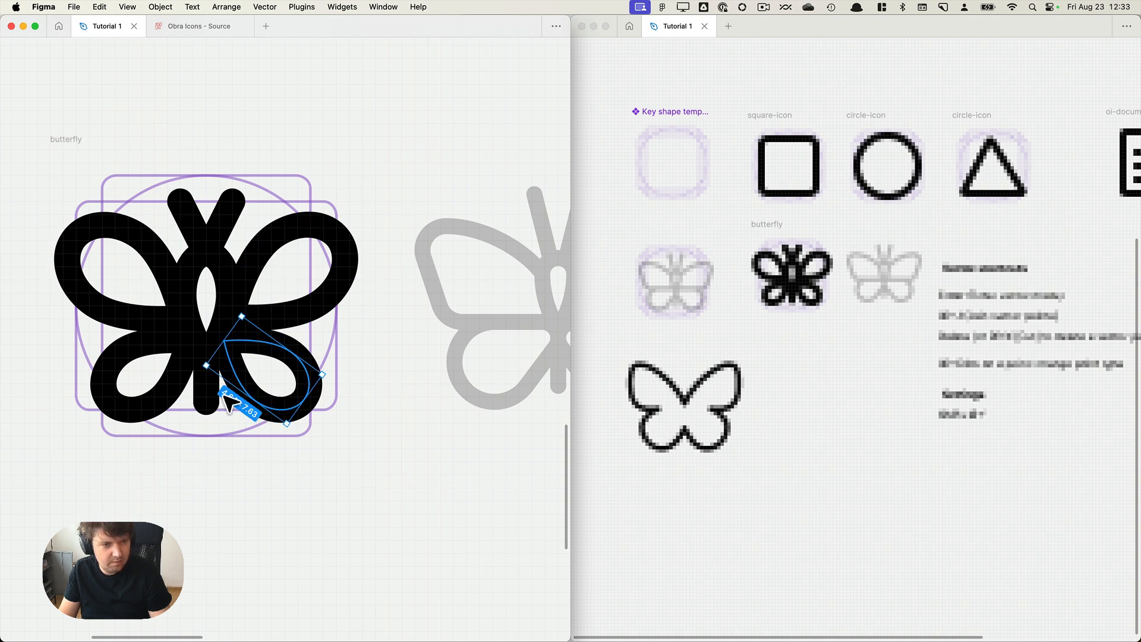
left_click(160, 410, "shift")
left_click(300, 414)
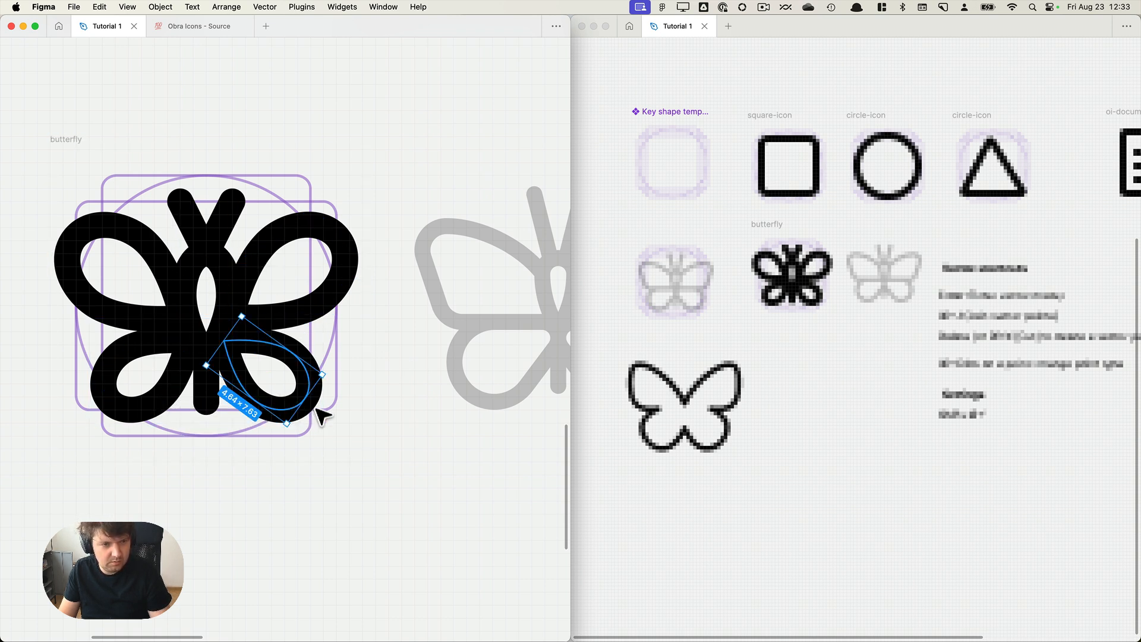
left_click_drag(301, 440, 270, 392)
Replace the left lower wing with a horizontally flipped duplicate of the right lower wing.
left_click(174, 395)
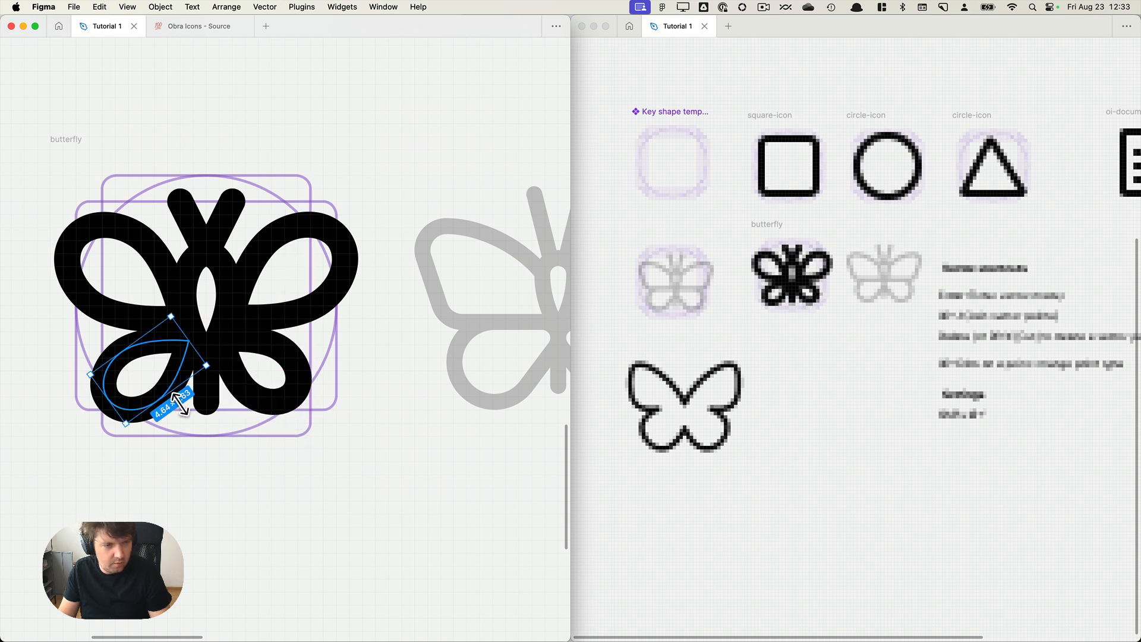
key("BackSpace")
left_click(241, 403)
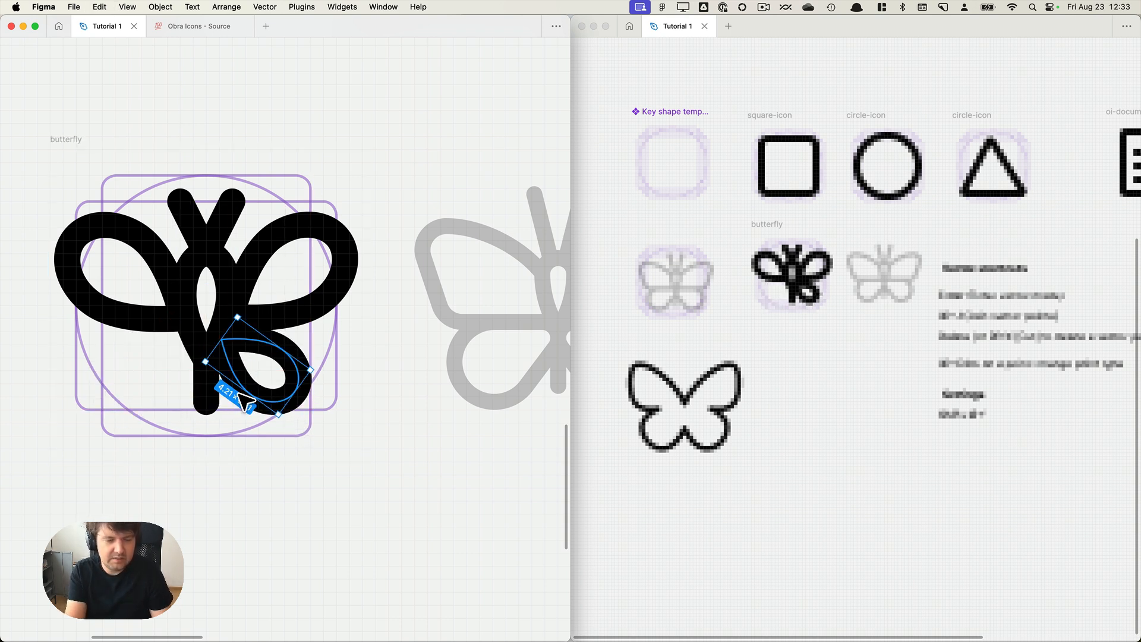
key("super+d")
key("shift+h")
left_click_drag(238, 393, 132, 395)
left_click(395, 412)
Compare the butterfly icon with the grey reference butterflies and the neighbouring icons in both windows.
scroll(395, 414, "down", 5)
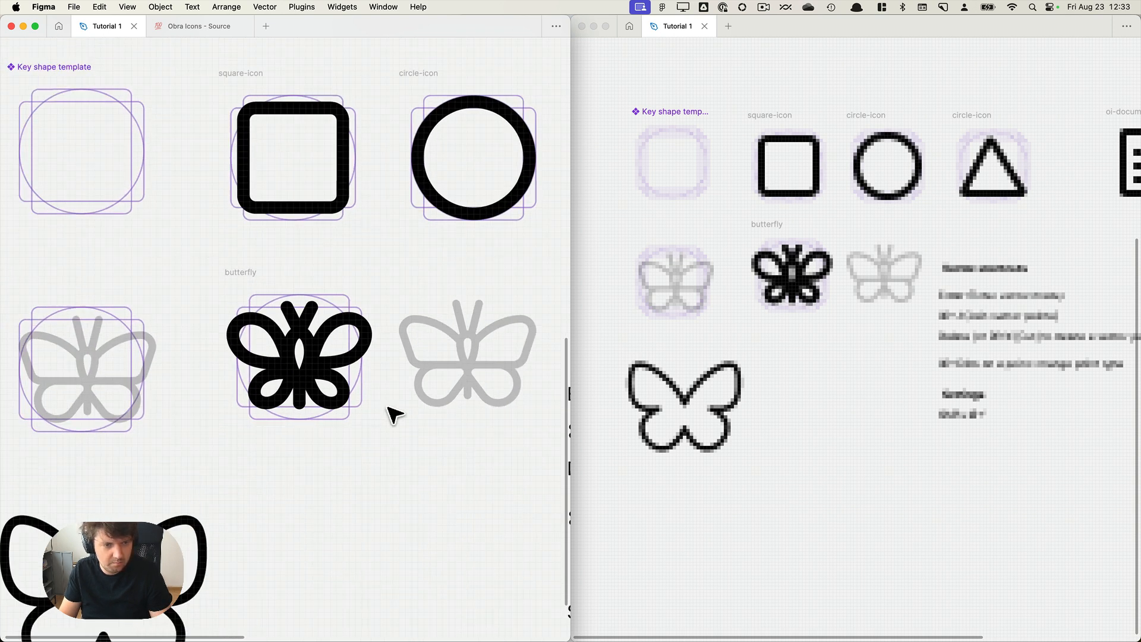
scroll(388, 407, "down", 2)
left_click(279, 297)
left_click(409, 289)
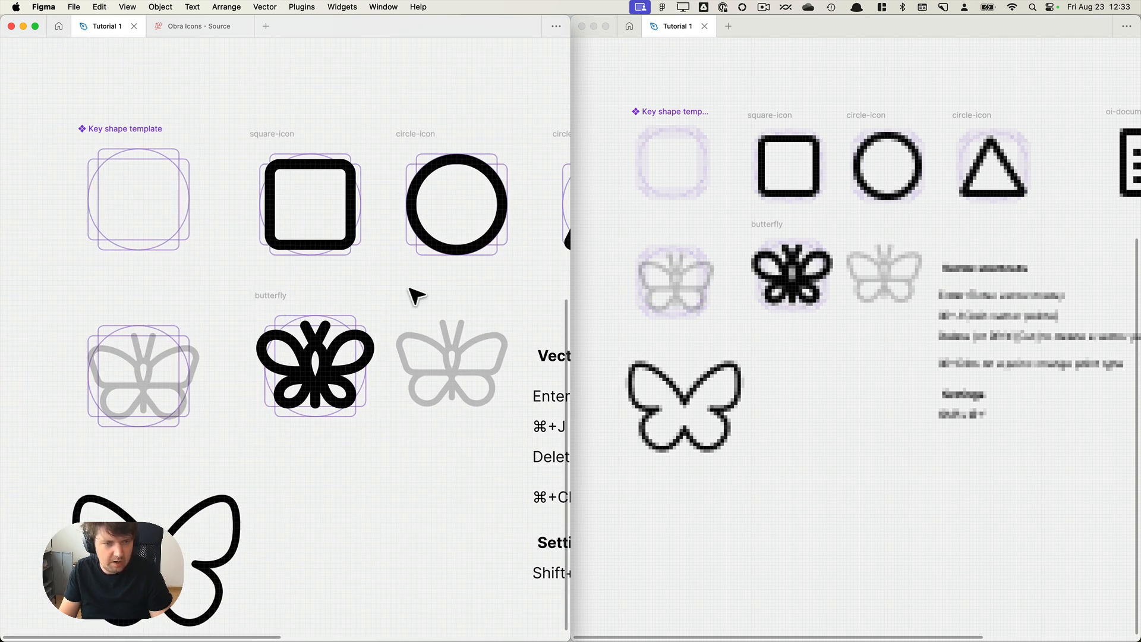
scroll(410, 297, "right", 3)
left_click(818, 266)
left_click(763, 239)
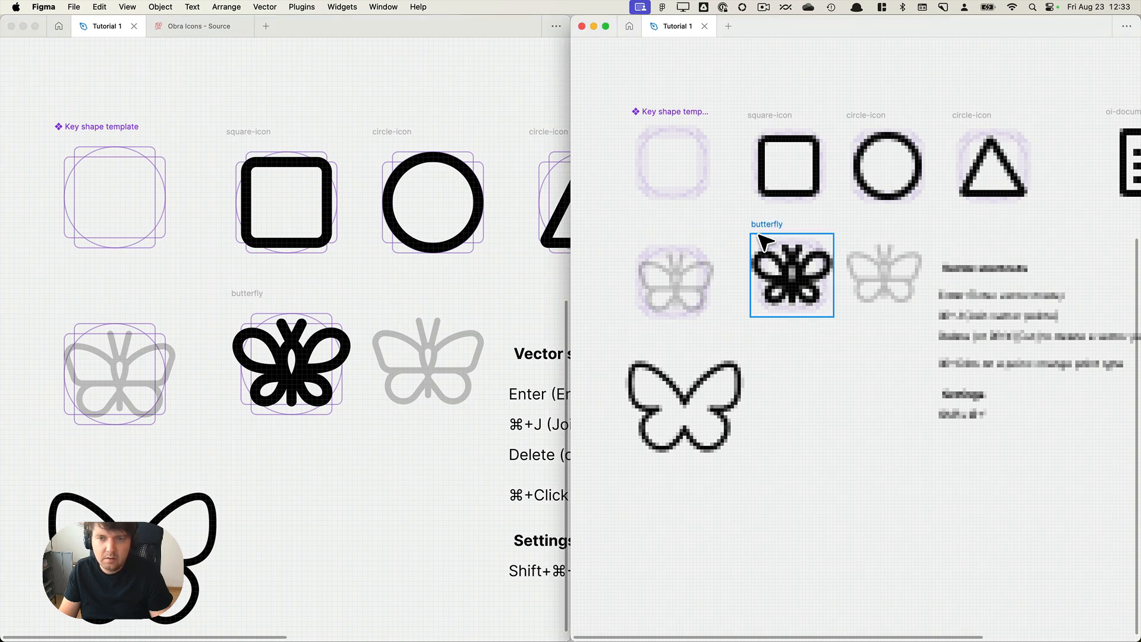
left_click(381, 421)
scroll(278, 316, "down", 3)
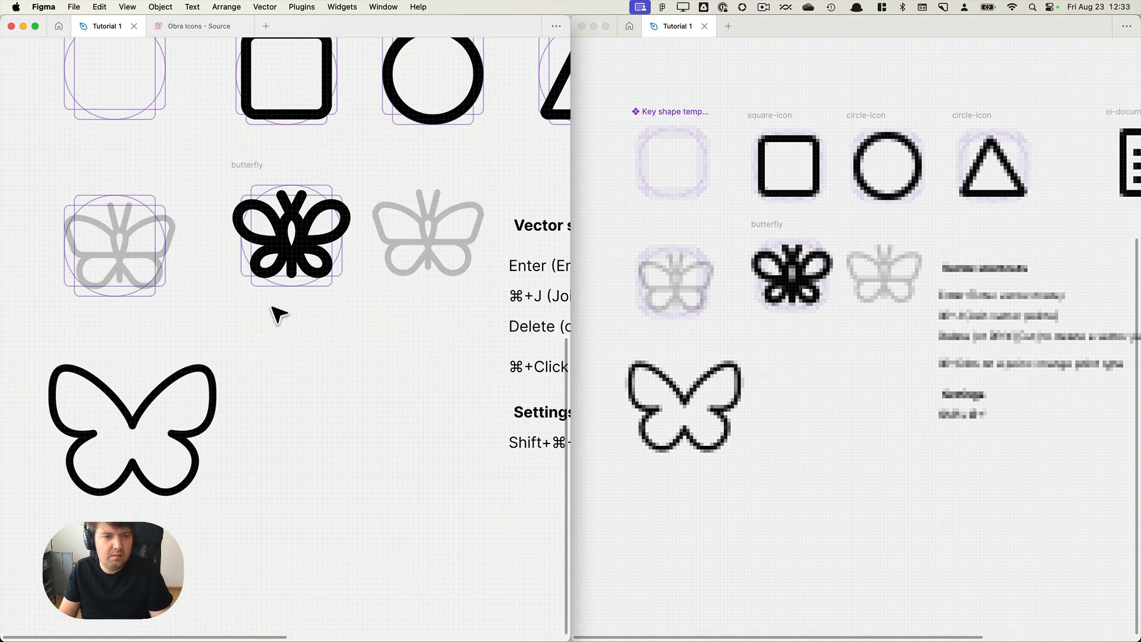
Maximize the design window and cut the large black butterfly outline below the icons.
key("super+backslash")
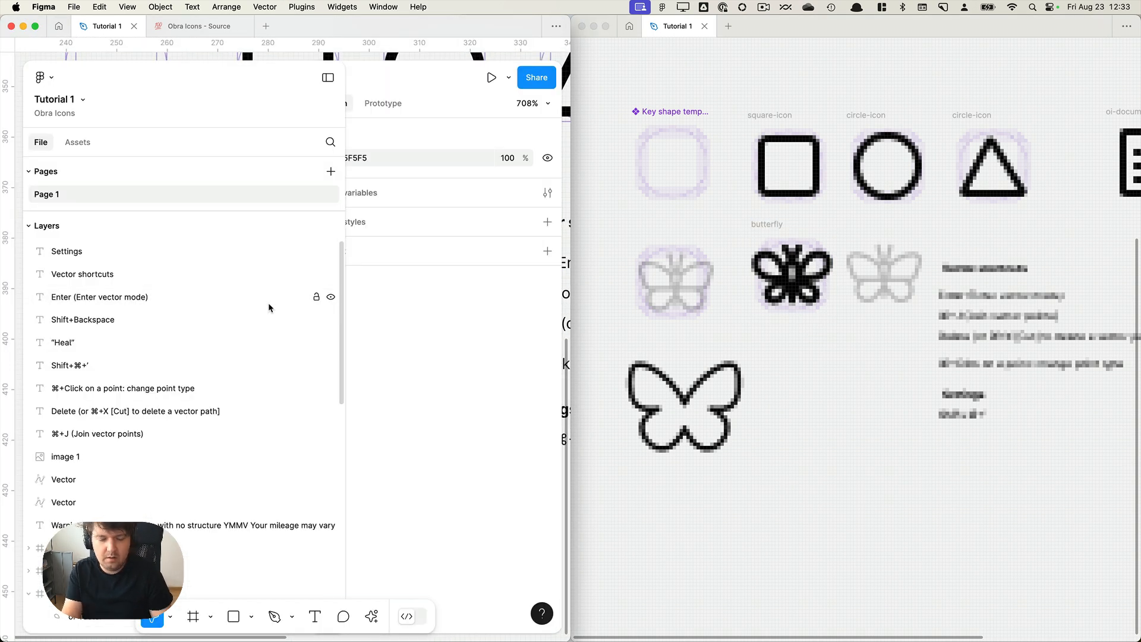
key("super+backslash")
key("ctrl+alt+Return")
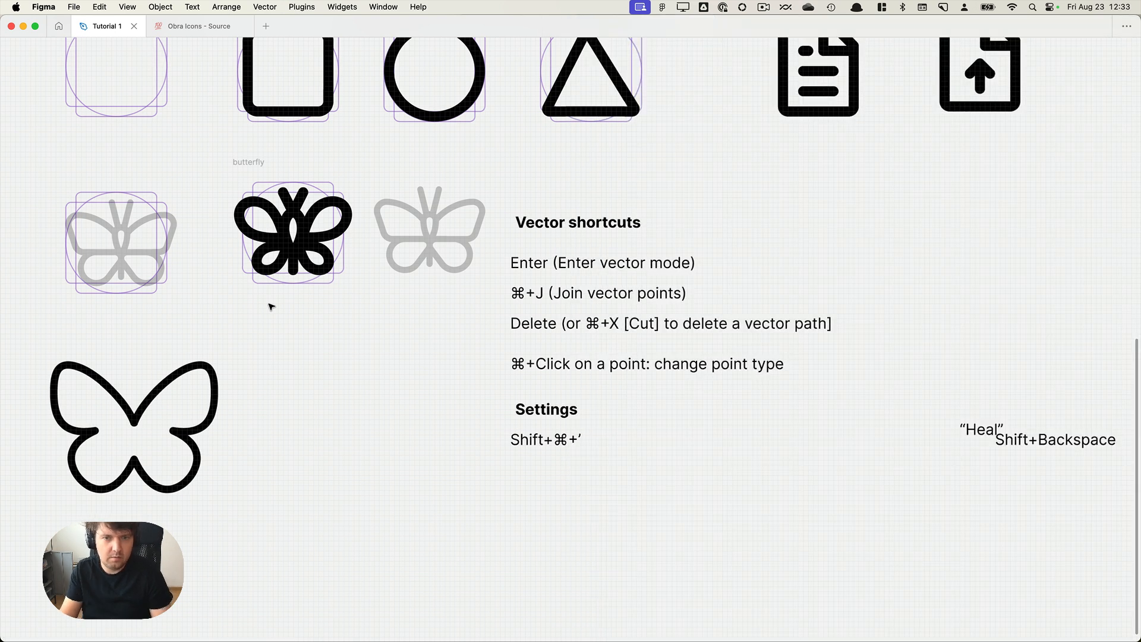
left_click_drag(341, 340, 516, 403)
left_click_drag(434, 439, 212, 511)
key("super+c")
key("super+x")
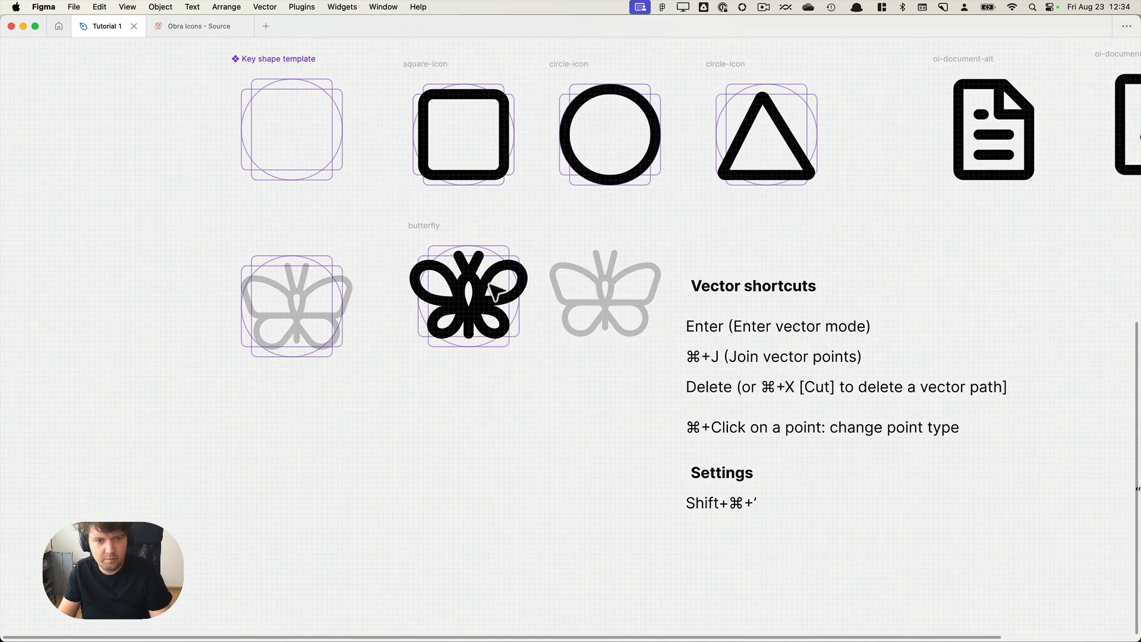
Duplicate the butterfly icon frame straight below the original.
left_click_drag(437, 238, 437, 431)
scroll(515, 538, "up", 5)
scroll(369, 466, "up", 2)
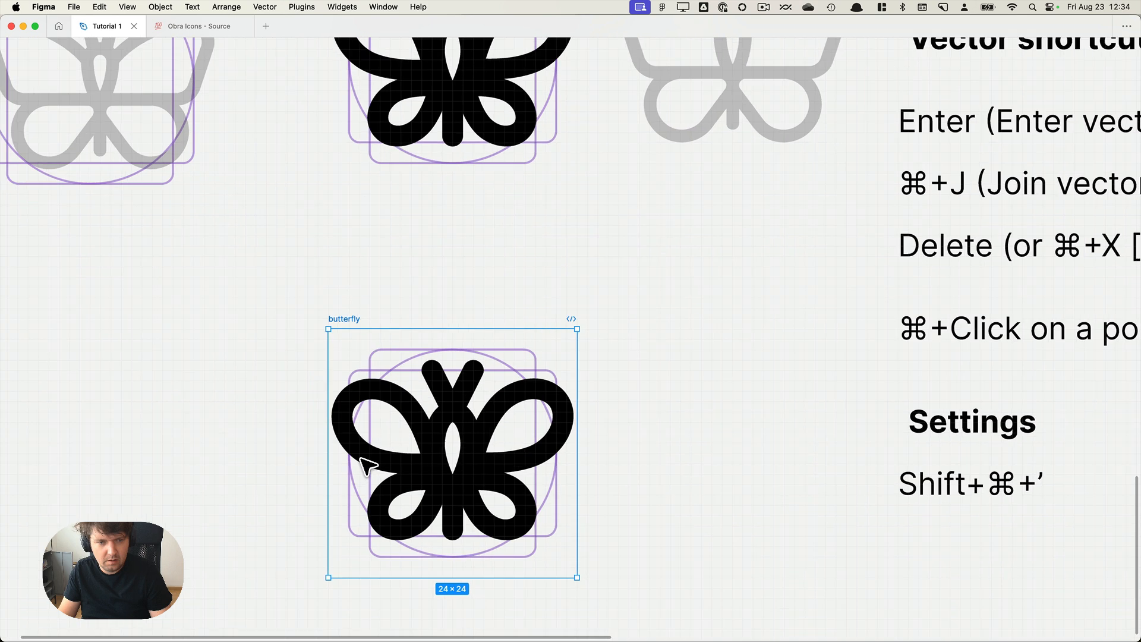
Set the stroke weight of all eight wing, body, antenna and tail shapes in the duplicated butterfly to 0.5.
left_click(384, 462)
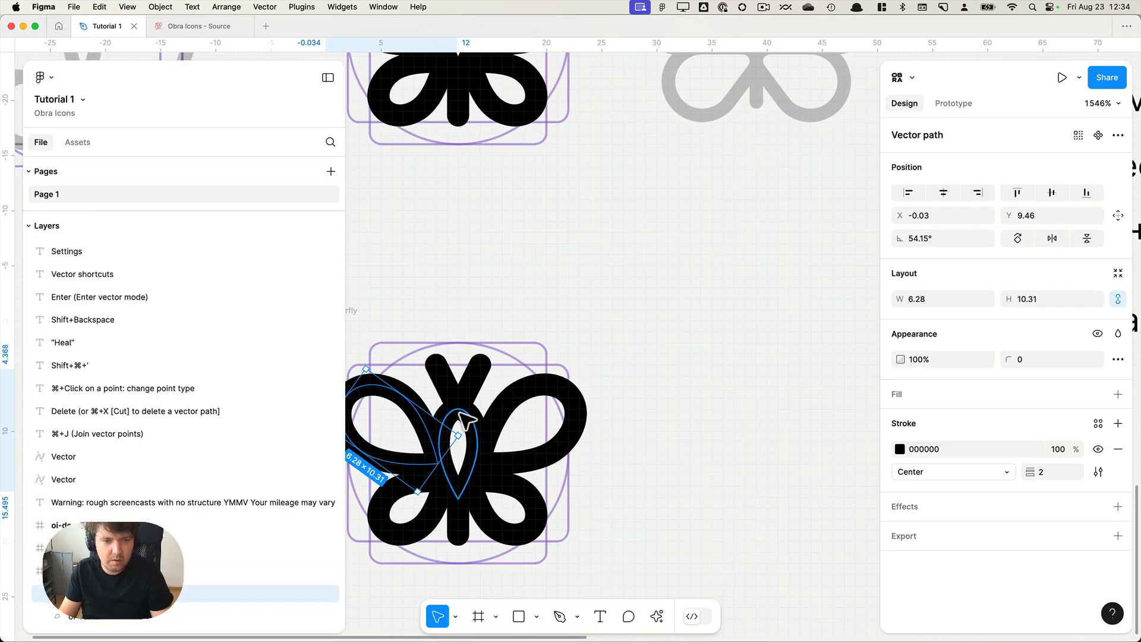
left_click(447, 409, "shift")
left_click(454, 386, "shift")
left_click(475, 384, "shift")
left_click(509, 403, "shift")
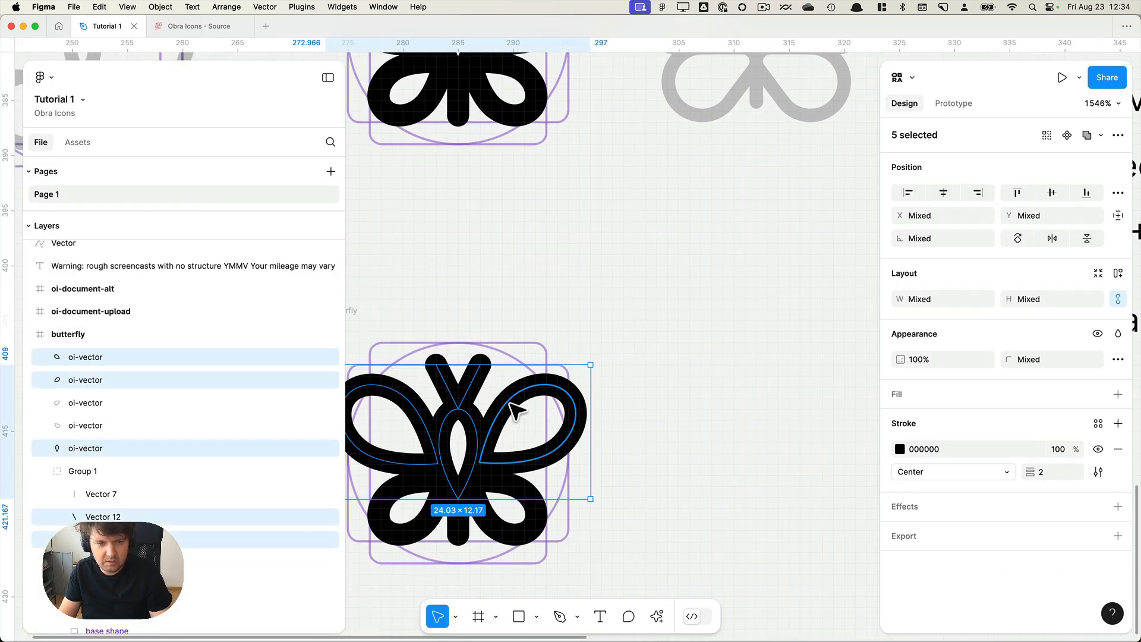
left_click(523, 516, "shift")
left_click(461, 535, "shift")
left_click(419, 530, "shift")
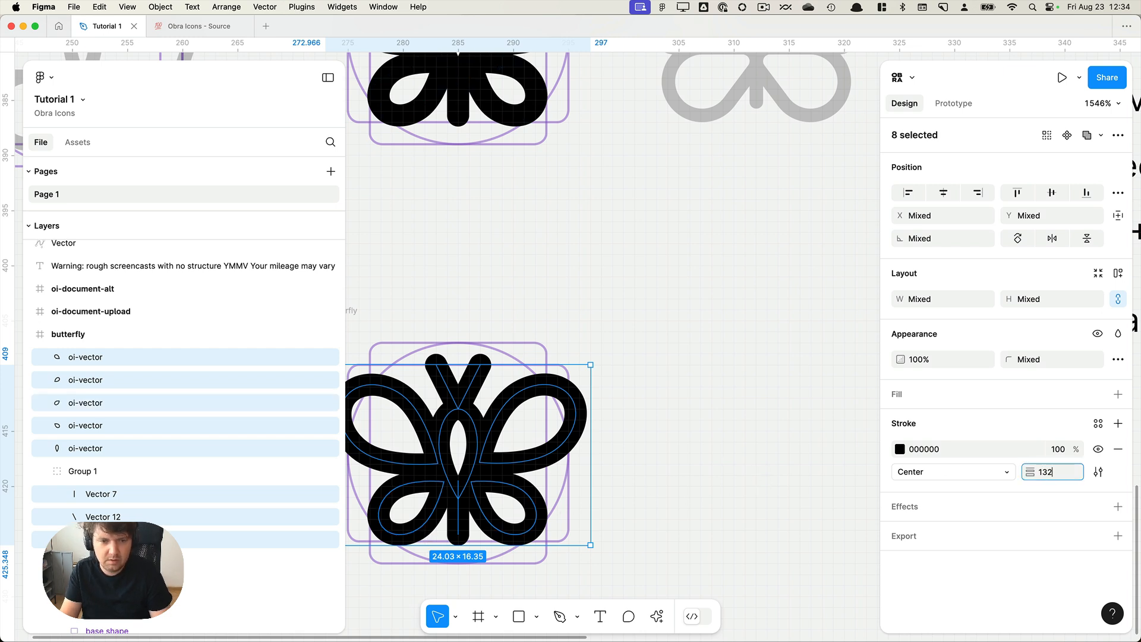
key("super+a")
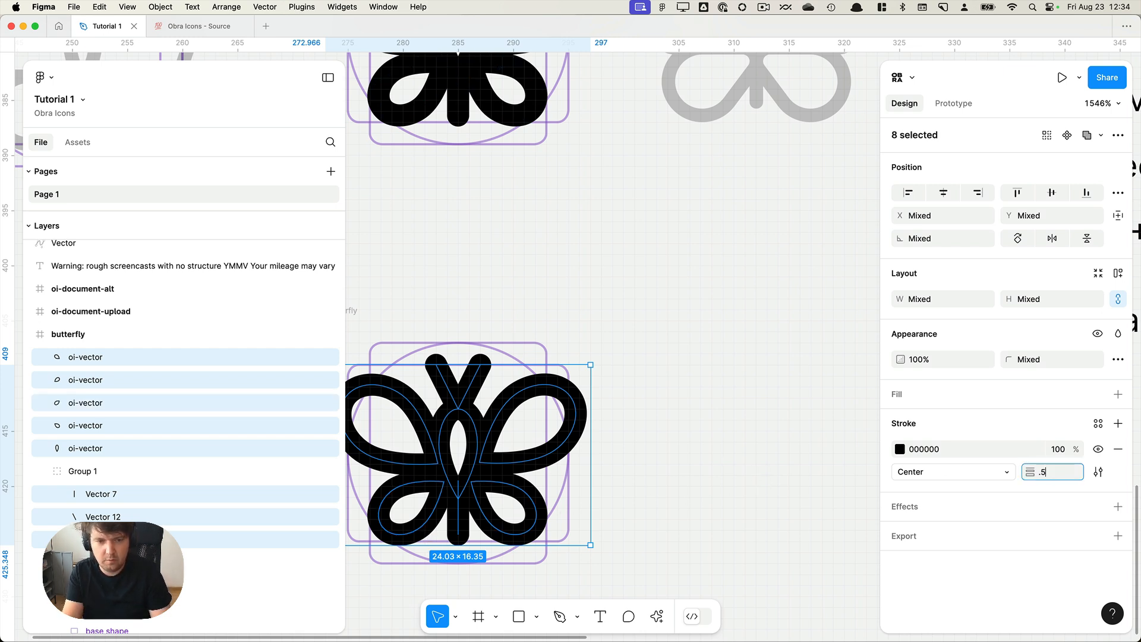
key("Return")
left_click(788, 466)
left_click_drag(751, 476, 812, 419)
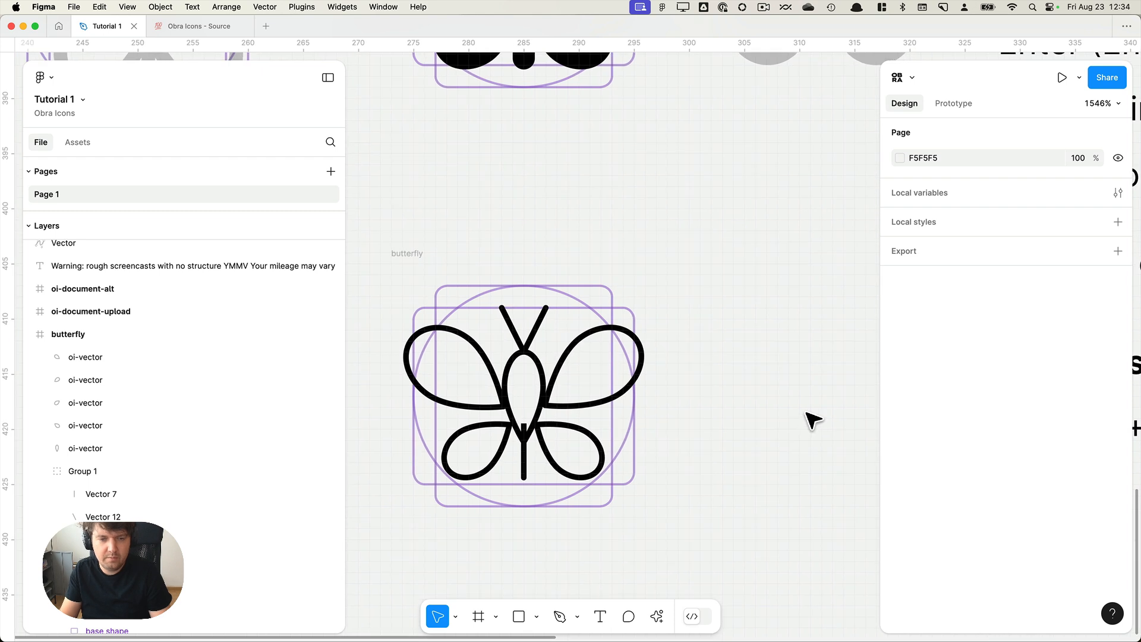
Examine where the wings, antennae and tail meet the body in the thin-stroke butterfly, and compare it with the thick icon.
key("super+backslash")
scroll(624, 437, "up", 5)
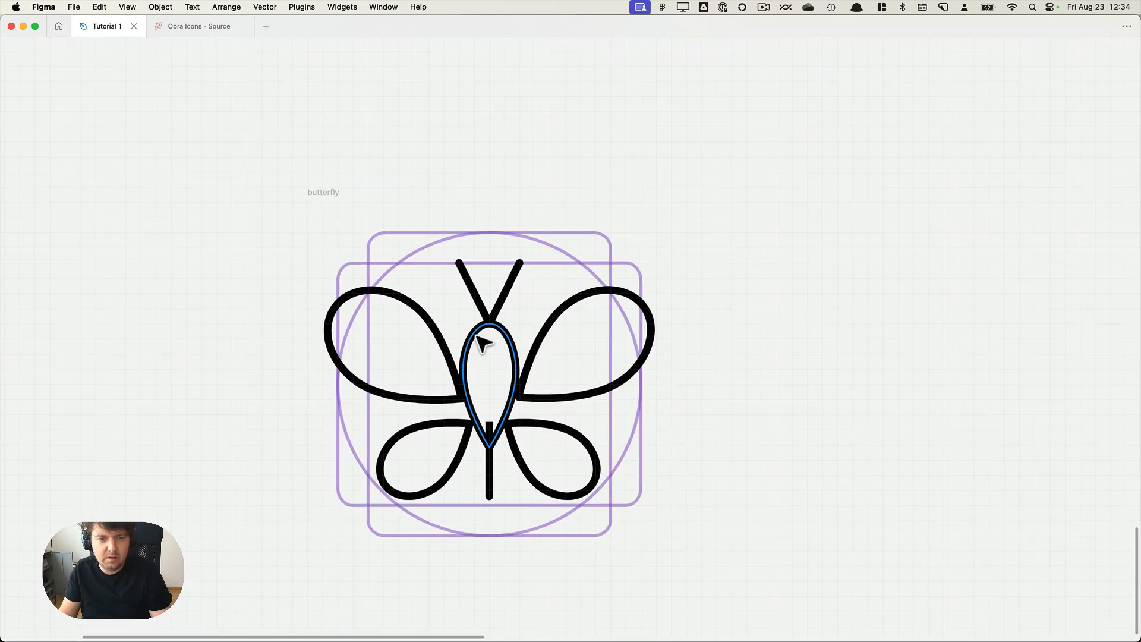
scroll(503, 379, "up", 4)
scroll(504, 379, "up", 3)
scroll(484, 428, "down", 3)
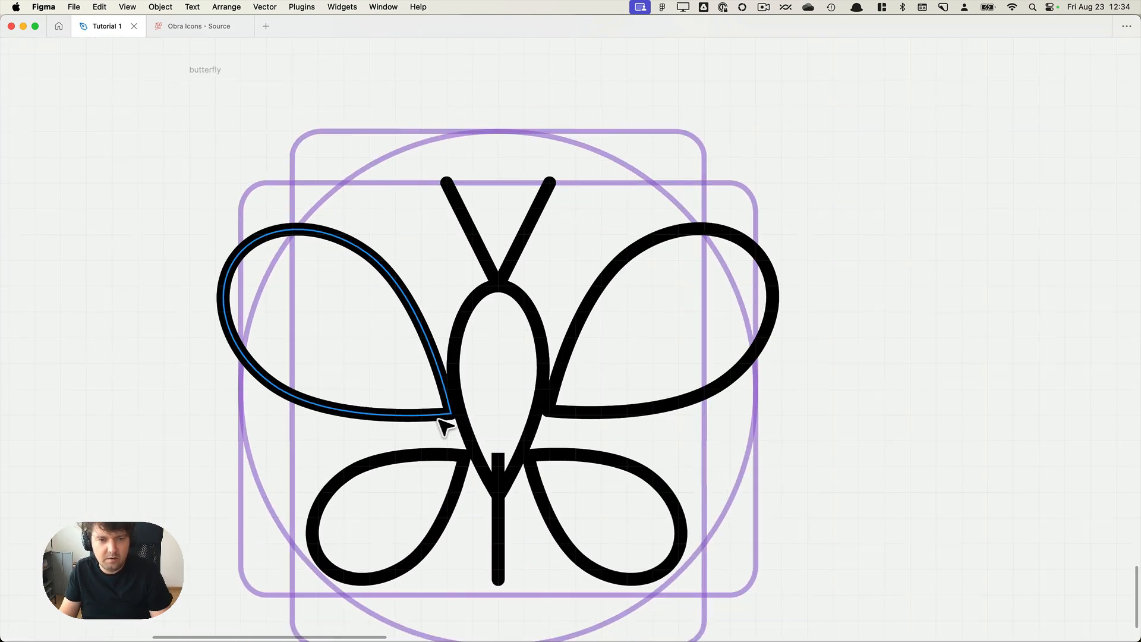
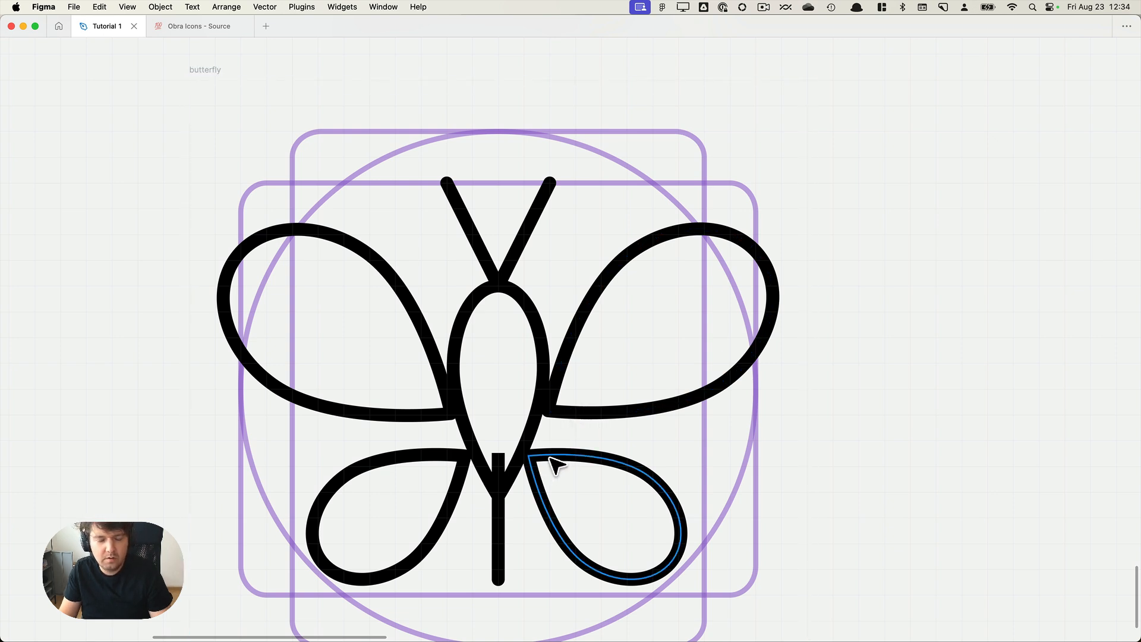
scroll(523, 443, "down", 5)
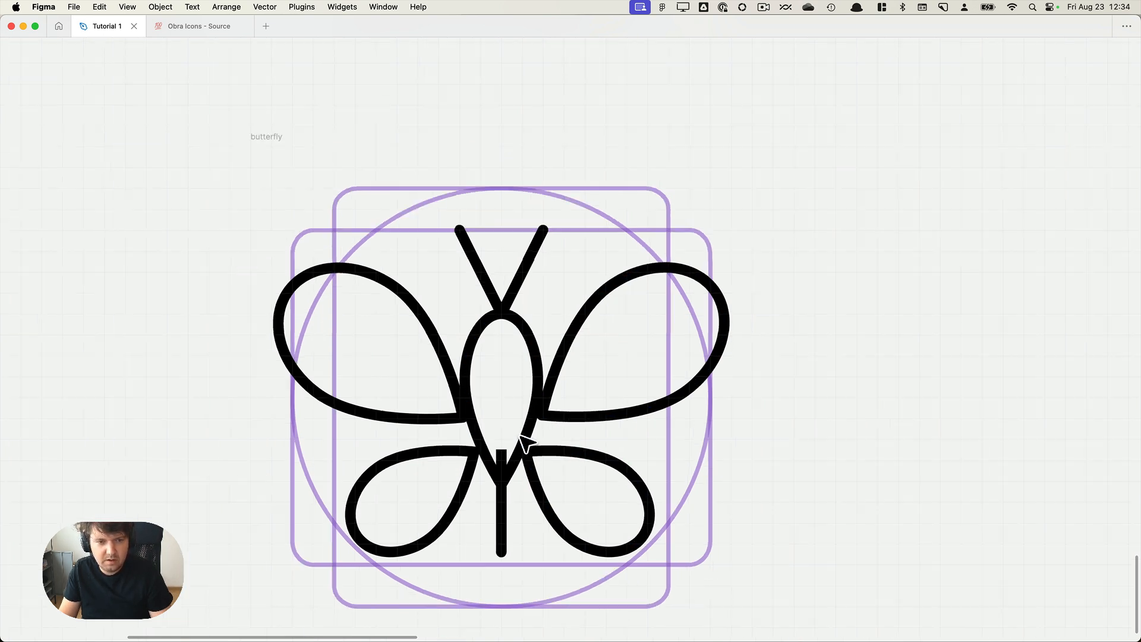
scroll(555, 203, "up", 5)
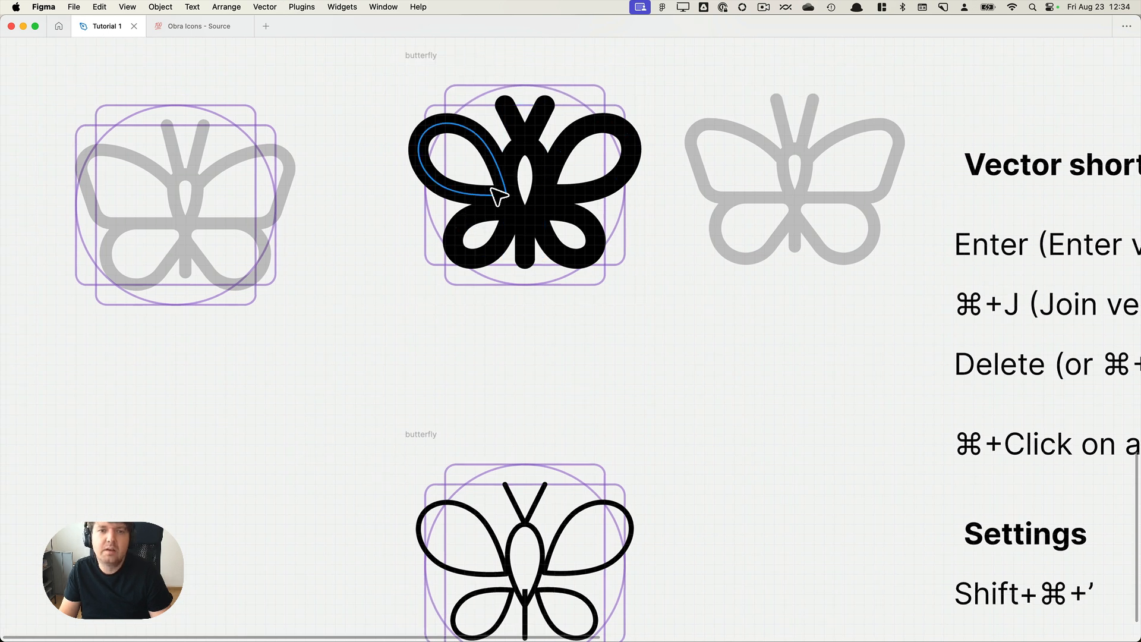
scroll(685, 315, "down", 3)
scroll(509, 426, "up", 3)
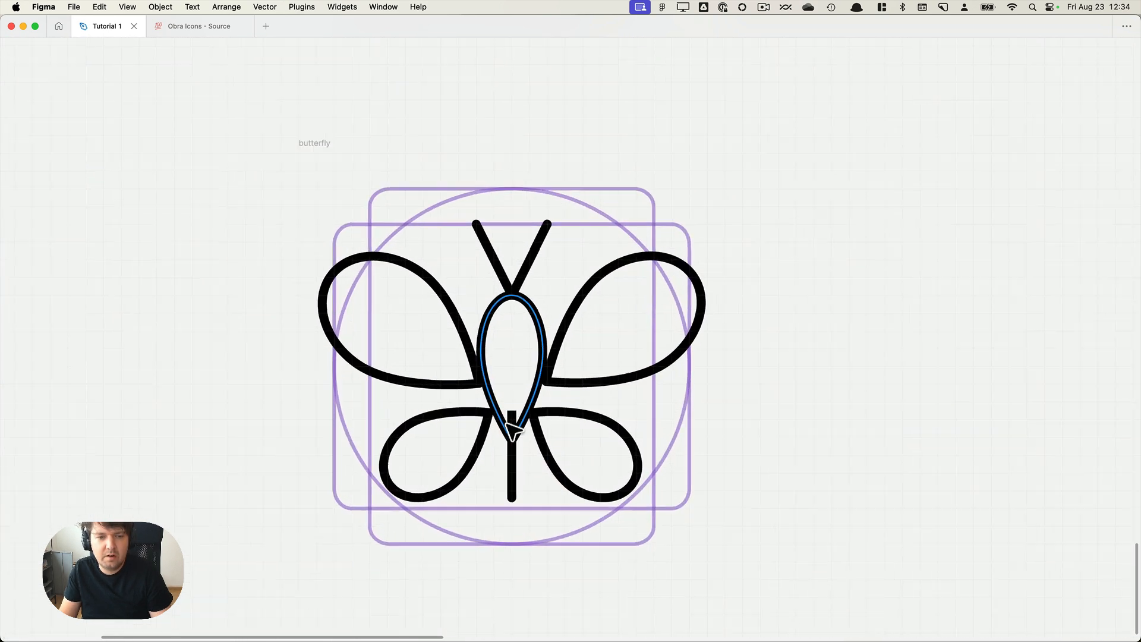
Shorten the tail line in the thin-stroke butterfly by moving its upper end just below the body's pointed tip.
left_click(516, 472, "super")
key("Return")
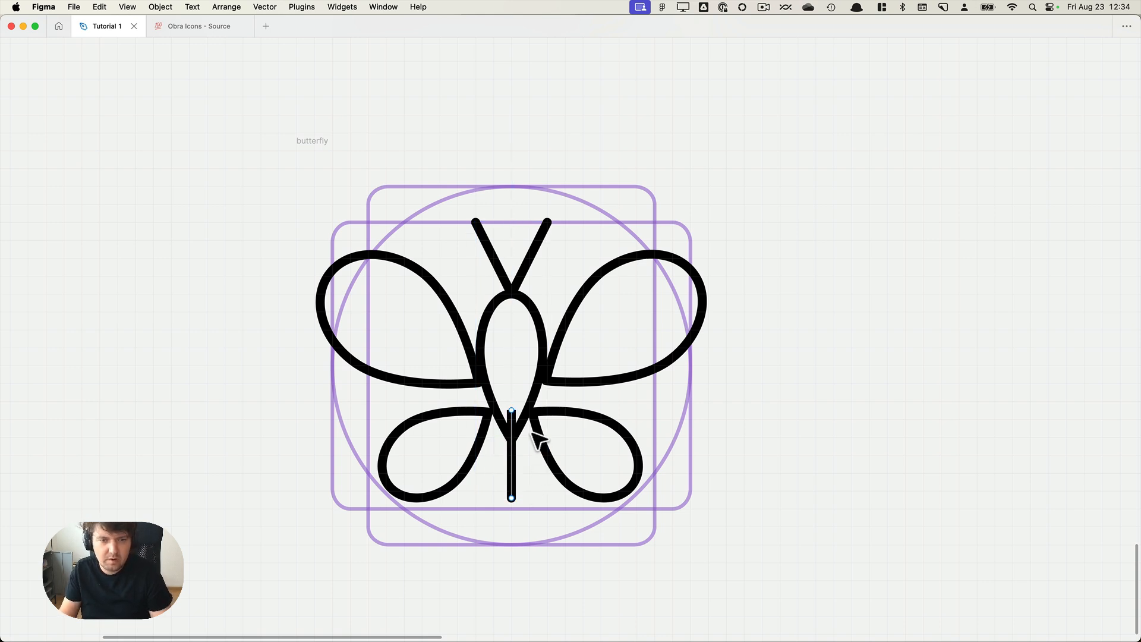
left_click_drag(514, 415, 512, 453)
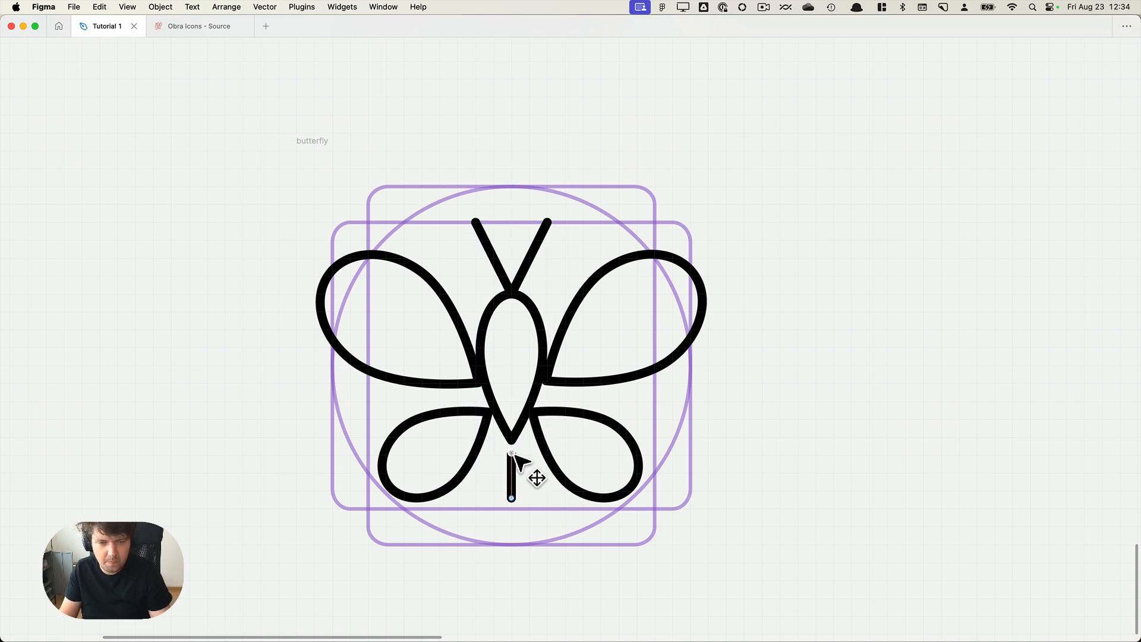
left_click(810, 420)
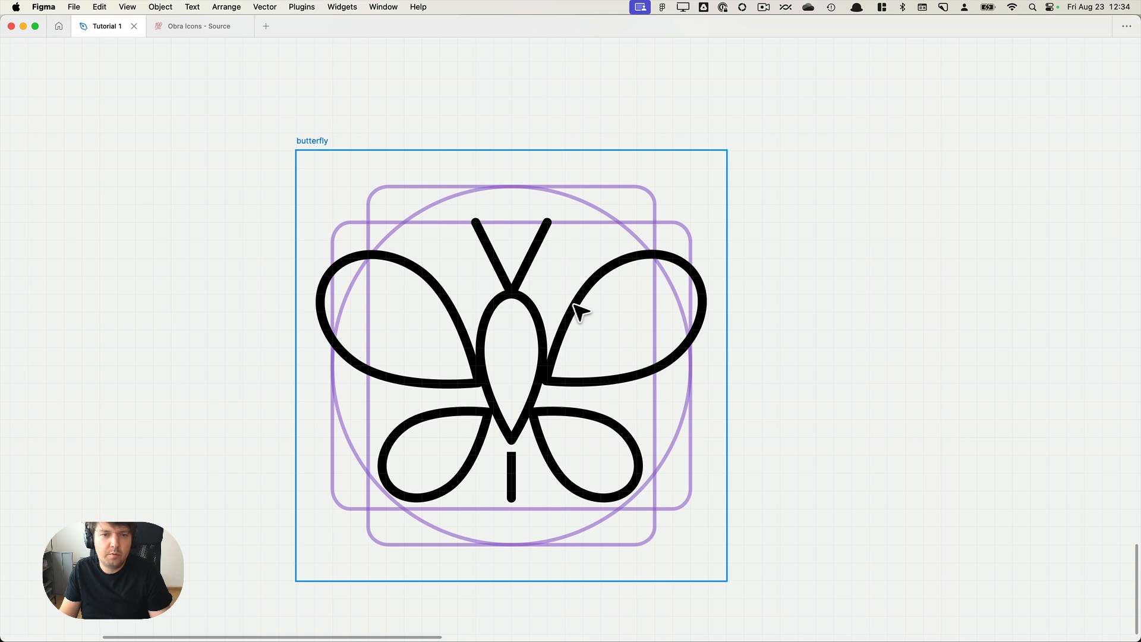
Move the left and right antenna lines individually to test that they are separate, and undo both moves.
left_click(528, 277)
key("Escape")
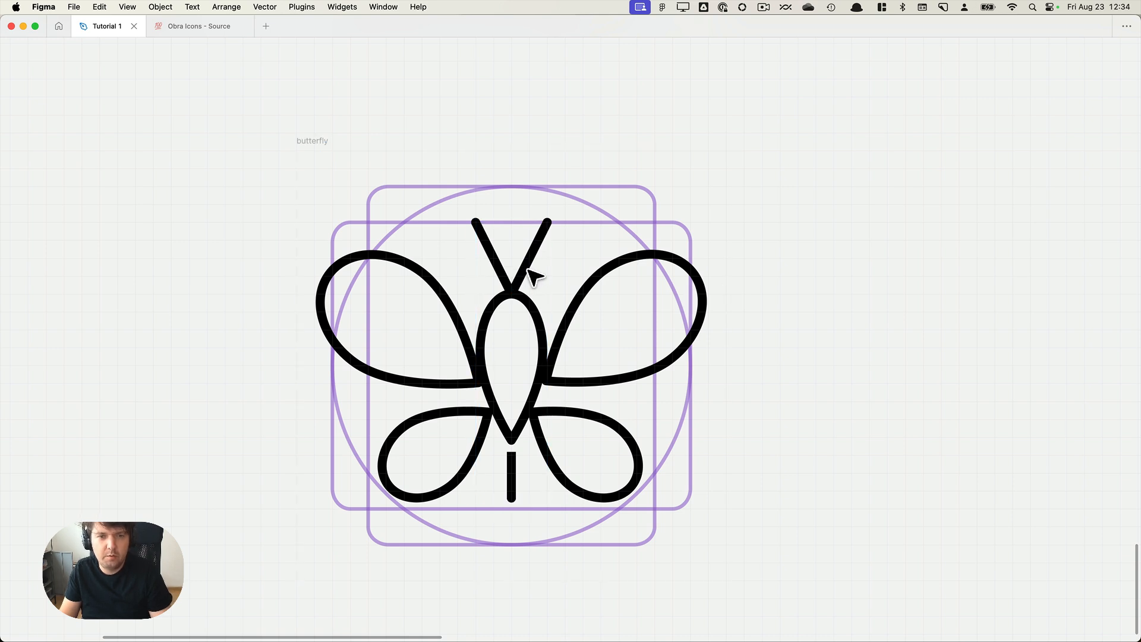
left_click(528, 270)
scroll(531, 275, "up", 3)
scroll(502, 279, "up", 3)
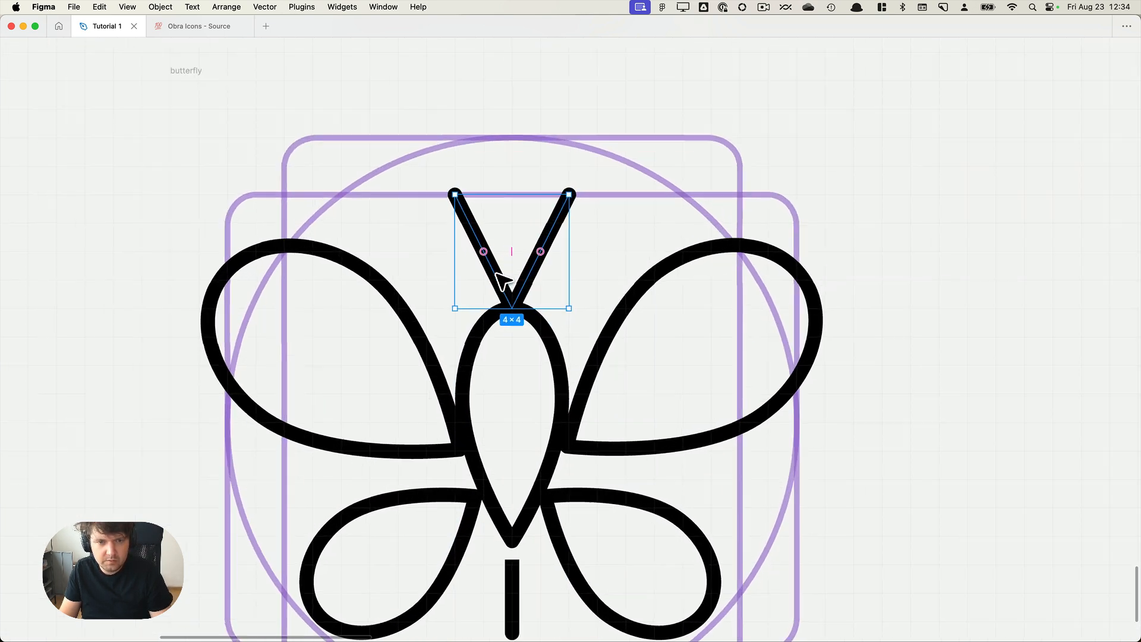
scroll(502, 279, "up", 2)
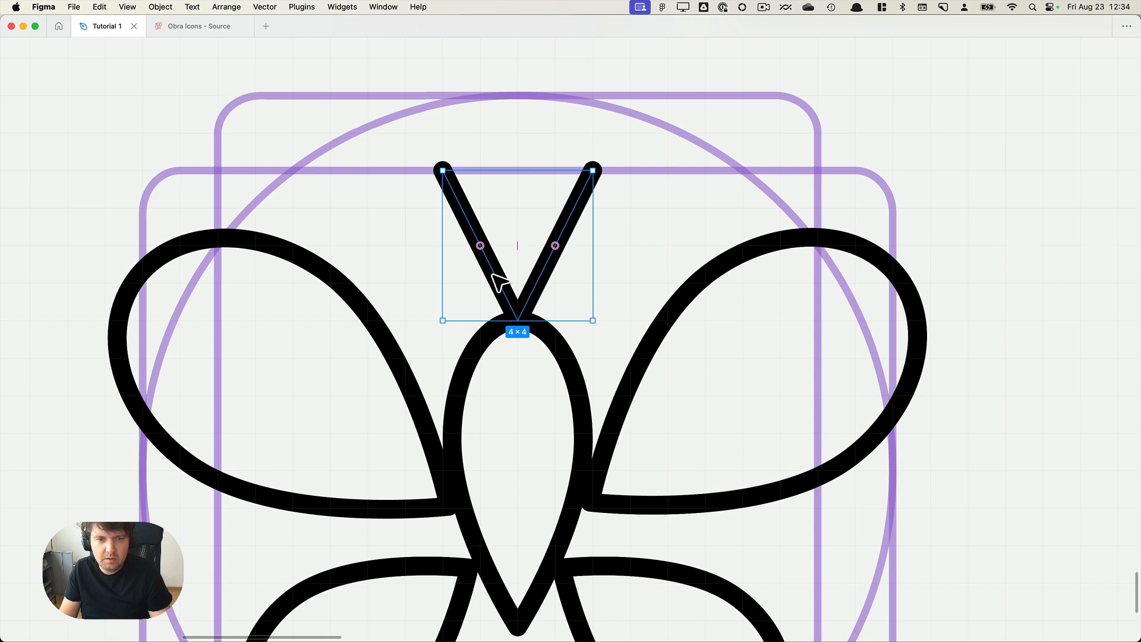
left_click(492, 274)
left_click_drag(494, 271, 448, 251)
key("super+z")
left_click_drag(539, 267, 540, 274)
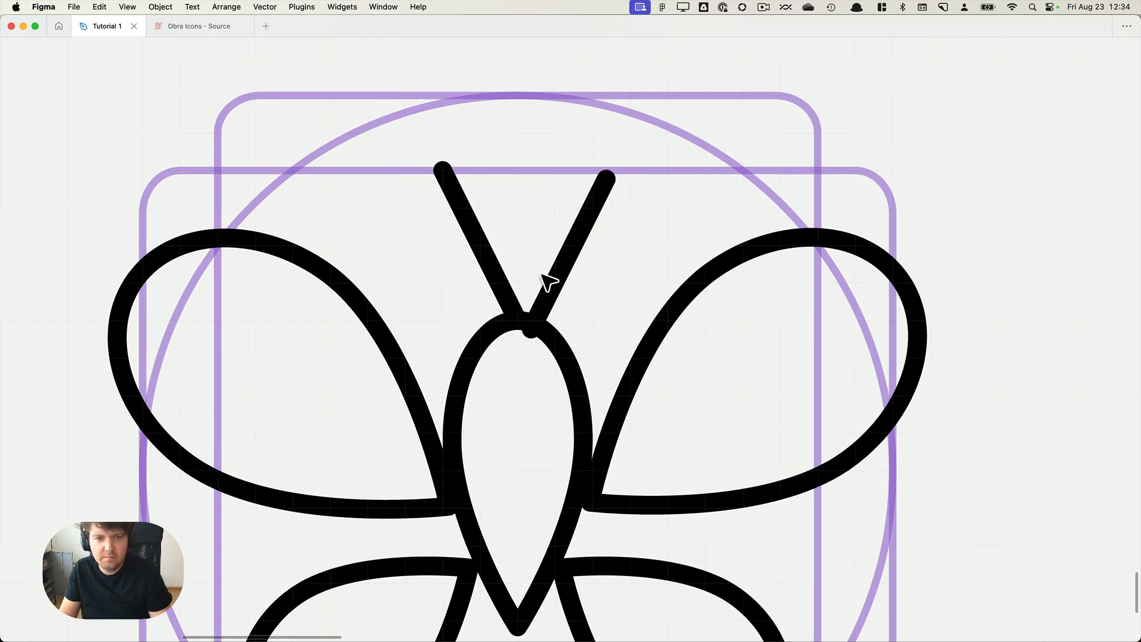
key("super+z")
Cut the right antenna's path and paste it inside the left antenna's vector so both antennae form one V shape.
left_click(559, 258)
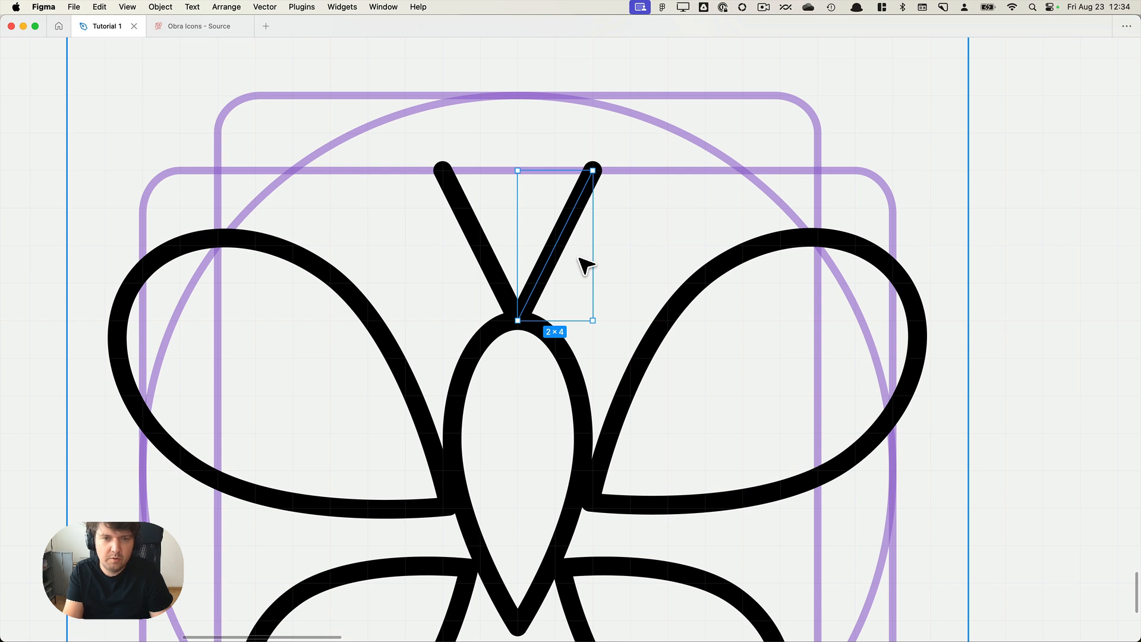
key("Return")
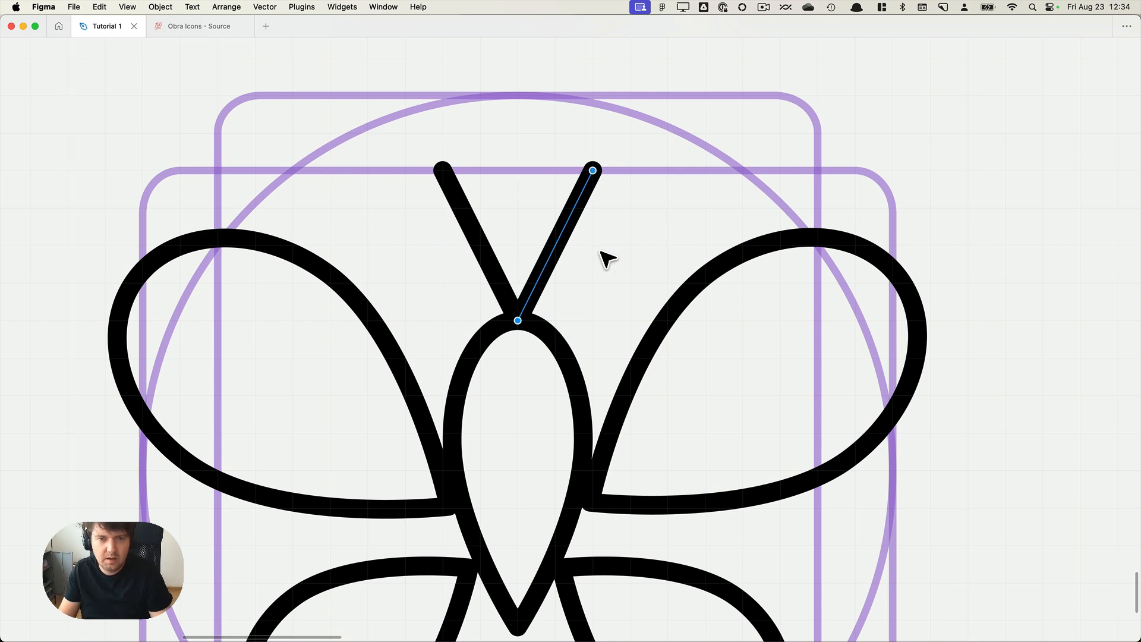
key("Delete")
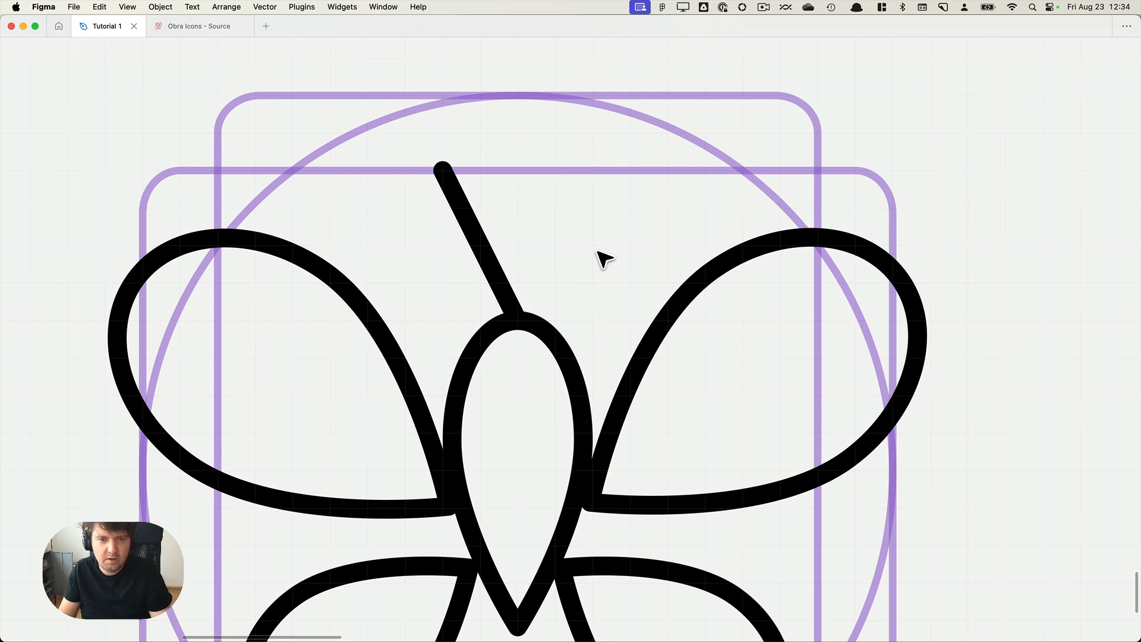
left_click(488, 255)
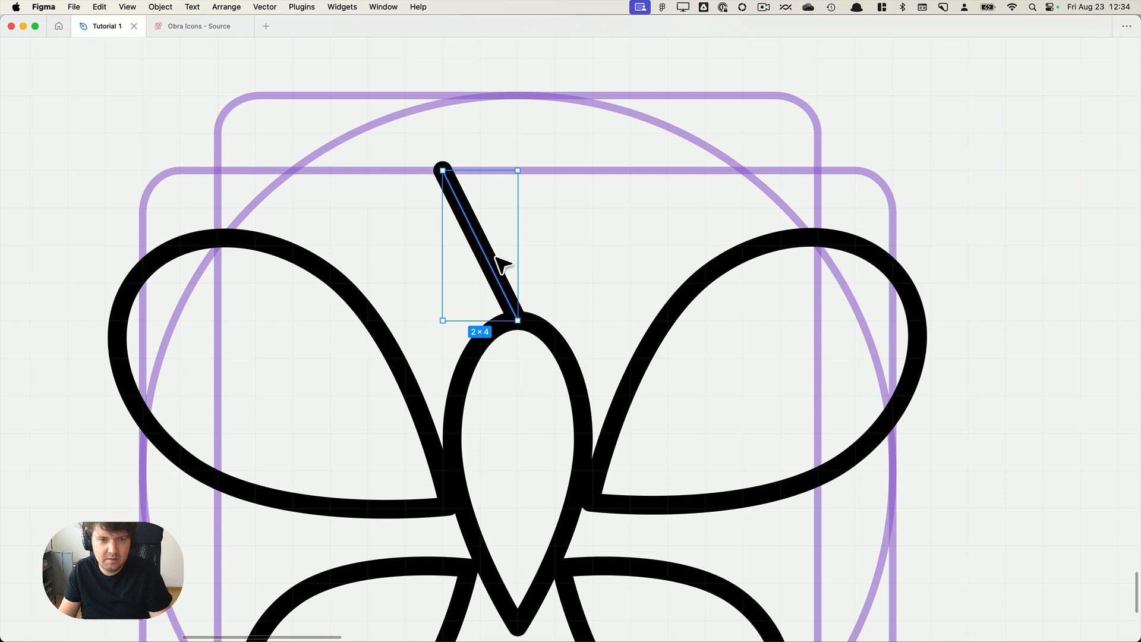
key("Return")
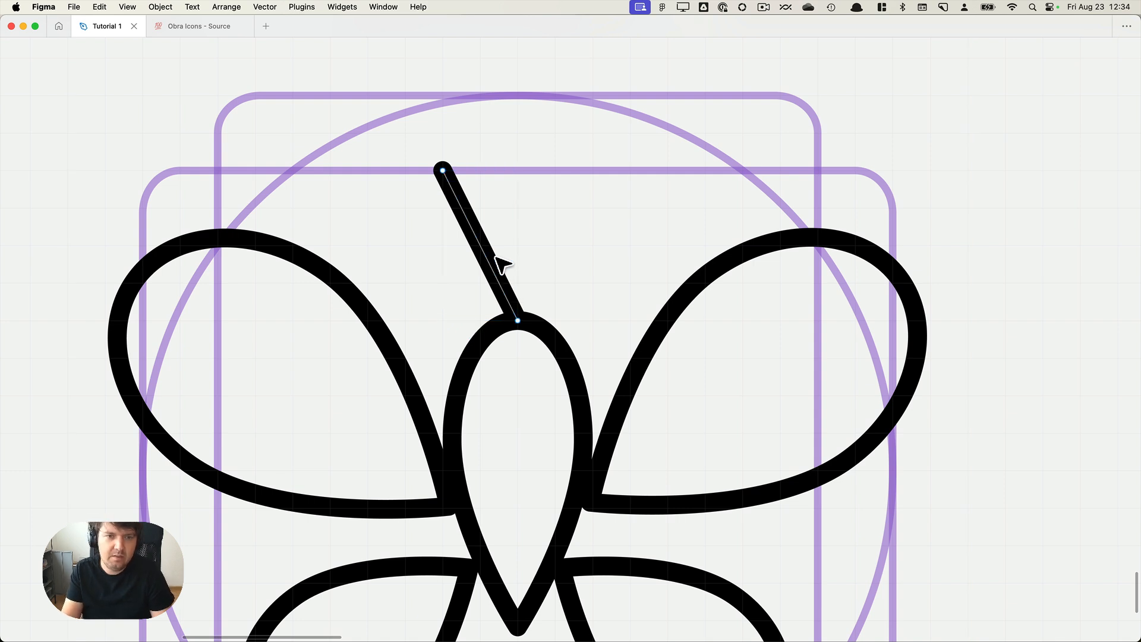
key("super+v")
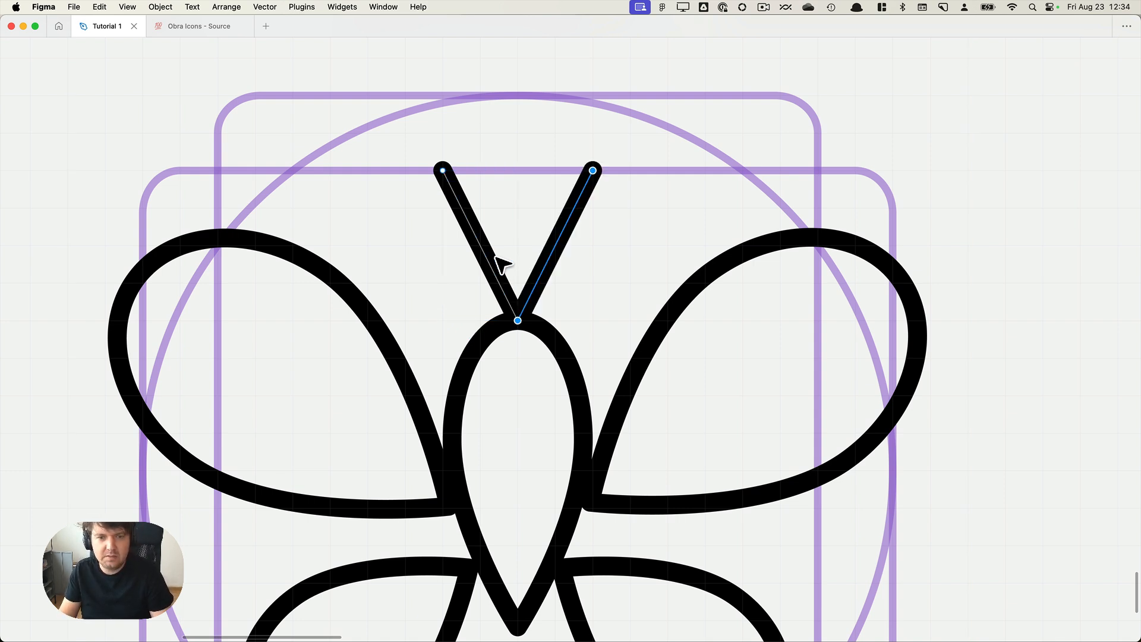
key("Escape")
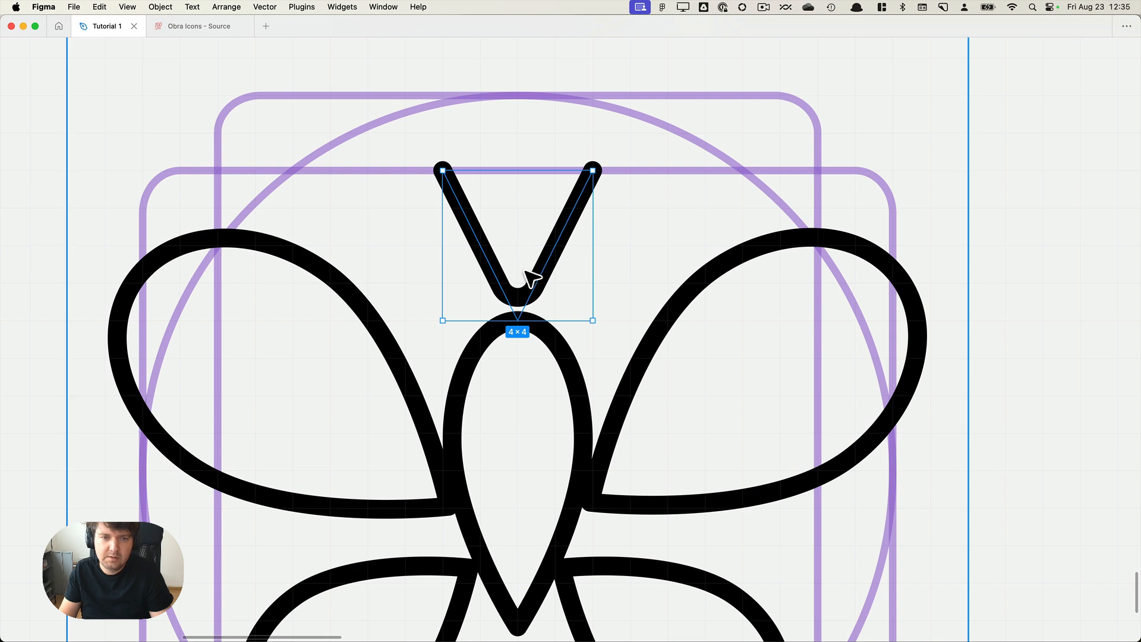
Set the corner radius of the point where the two antennae meet to 0.
key("Return")
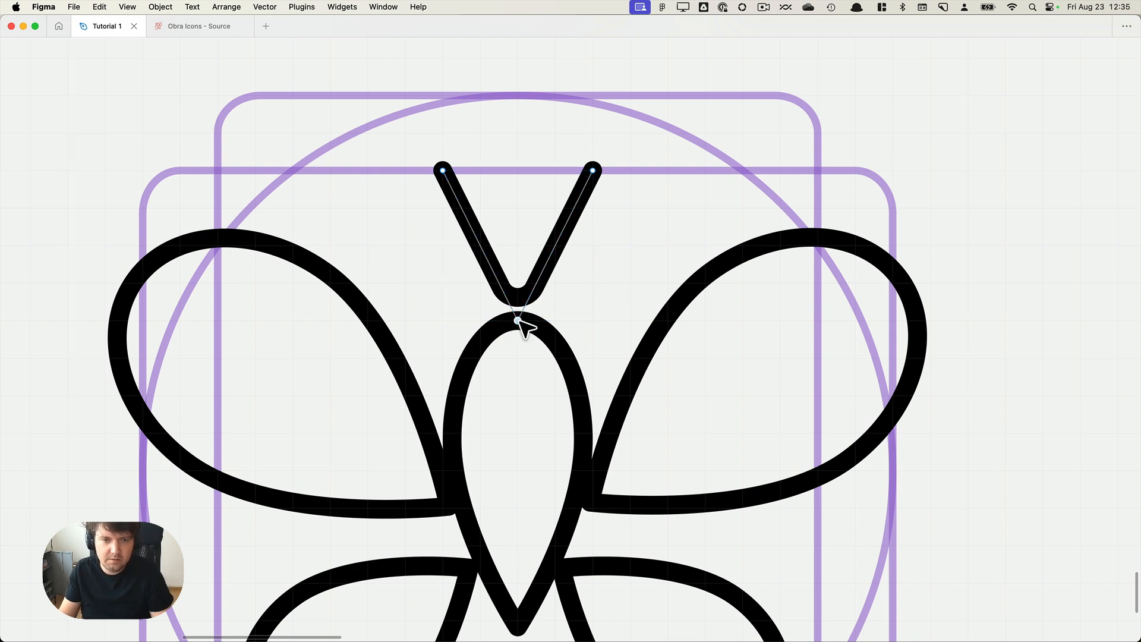
key("super+backslash")
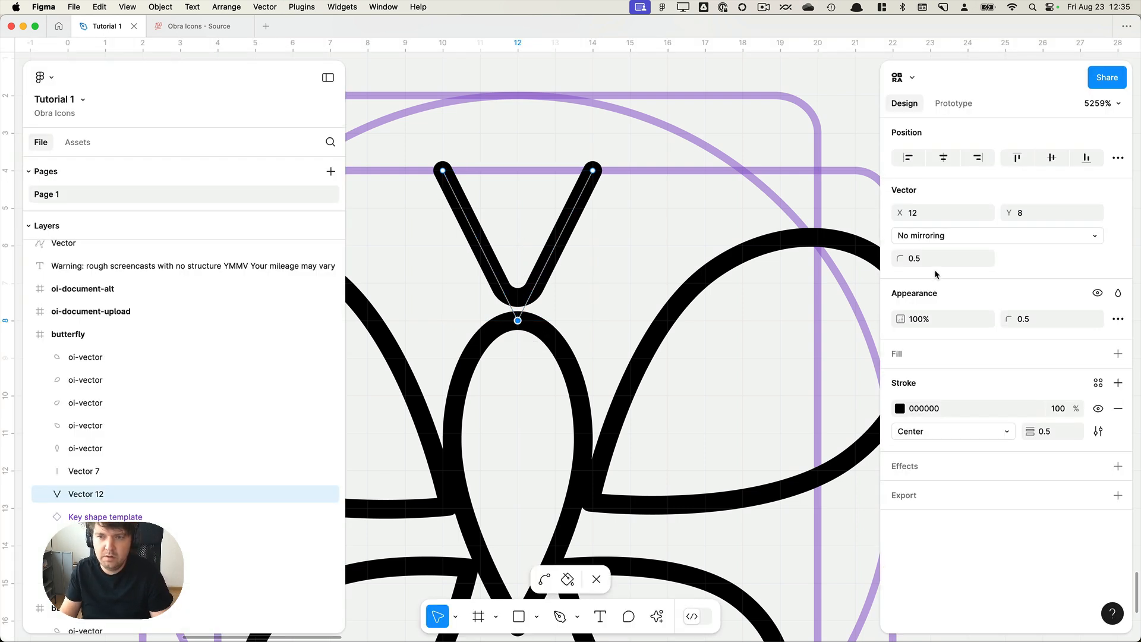
left_click(936, 261)
type("00")
key("Return")
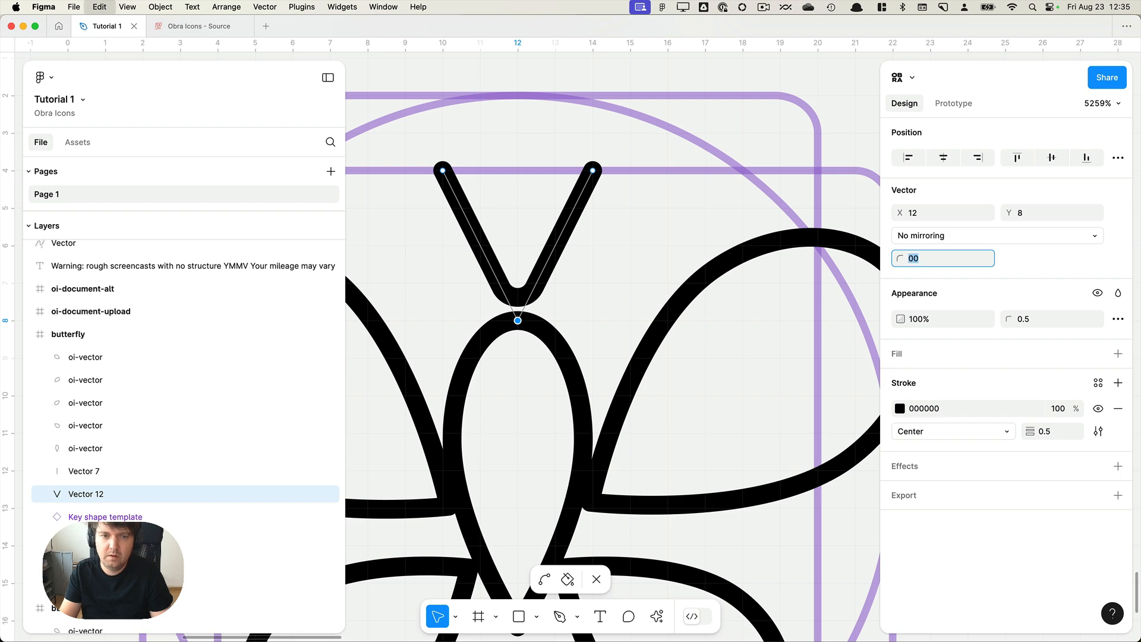
key("Escape")
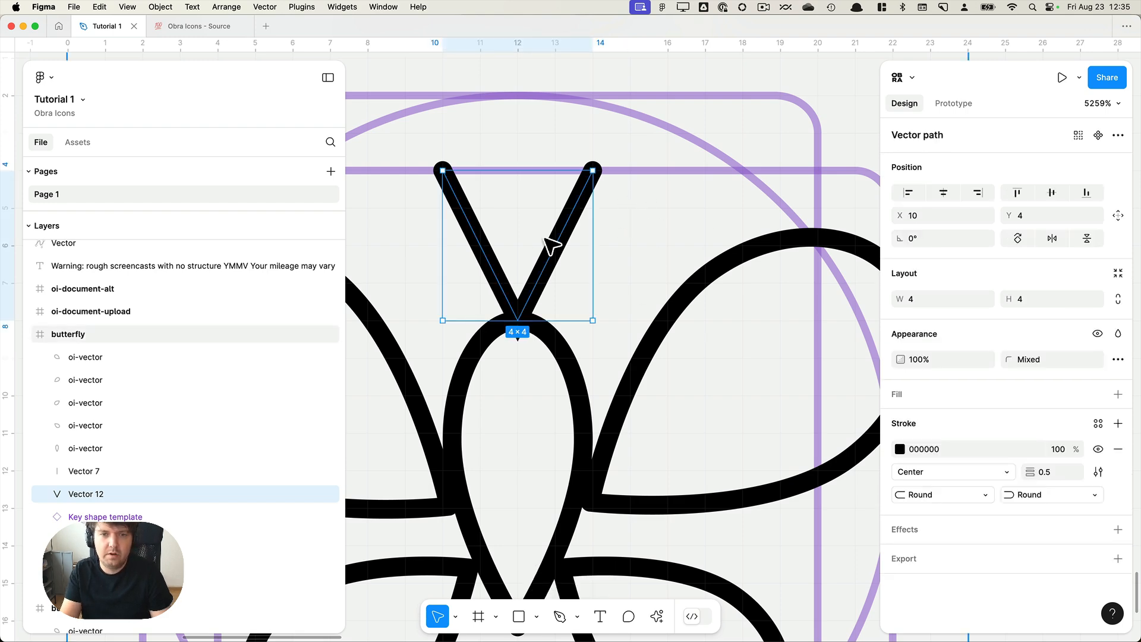
key("super+backslash")
Duplicate the "Shift+⌘+’" settings note and place the copy beside the thin-stroke butterfly.
scroll(550, 244, "down", 5)
scroll(545, 239, "down", 4)
left_click(766, 240)
left_click_drag(732, 237, 627, 307)
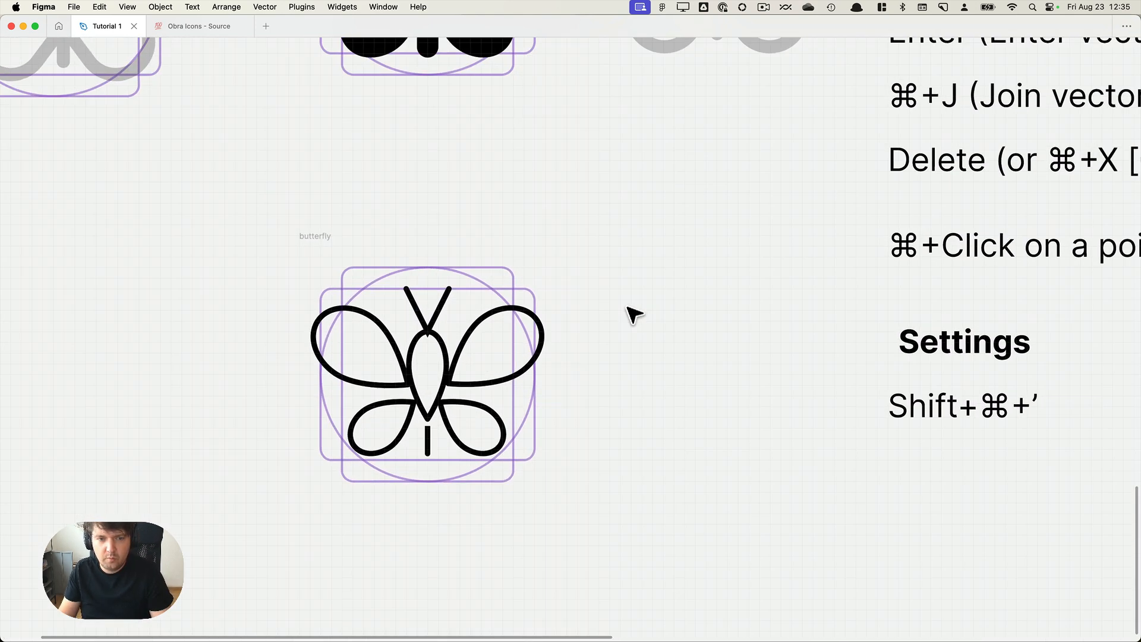
scroll(627, 306, "down", 2)
left_click_drag(924, 390, 636, 438)
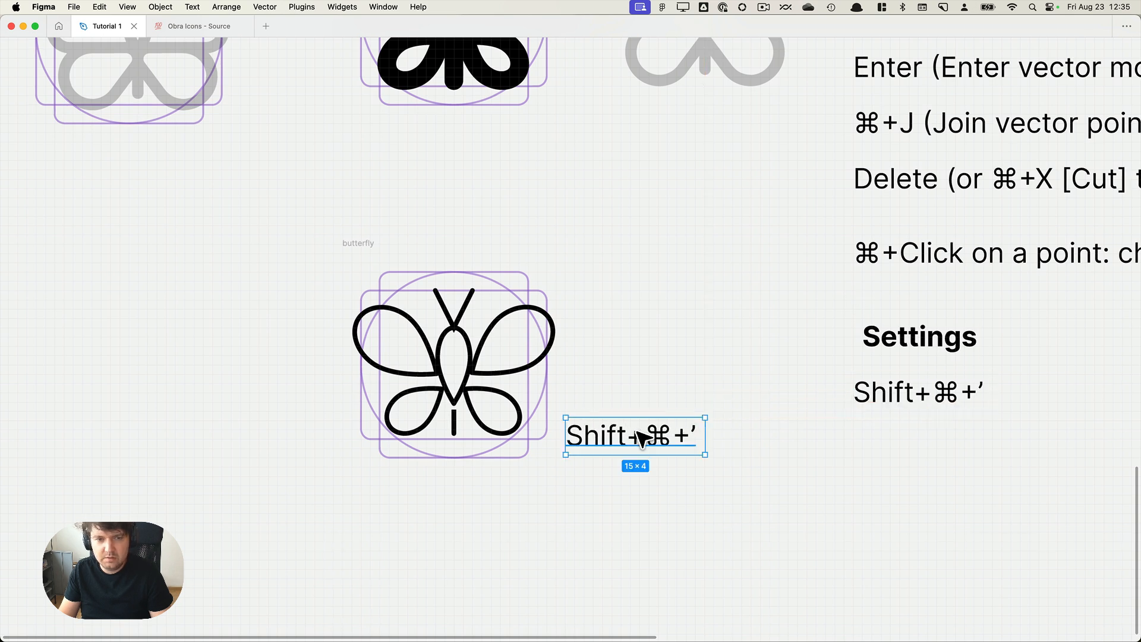
scroll(635, 436, "up", 5)
Replace the copied note's text with three lines: "Enter", "Cut a path" and "Paste a path".
double_click(632, 429)
type("Enter")
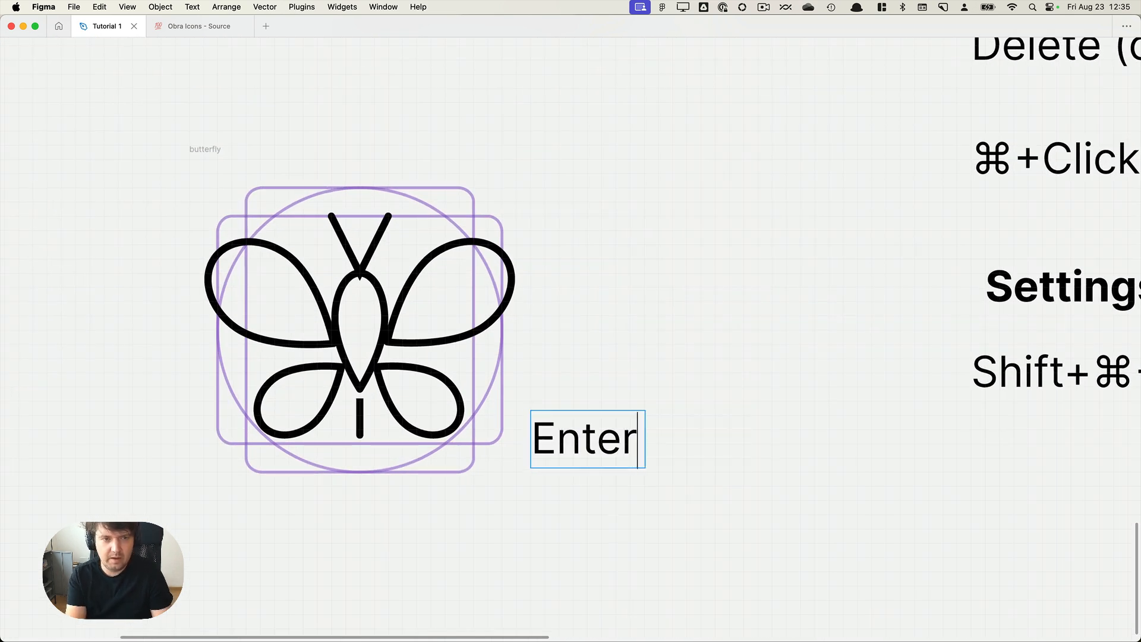
key("Return")
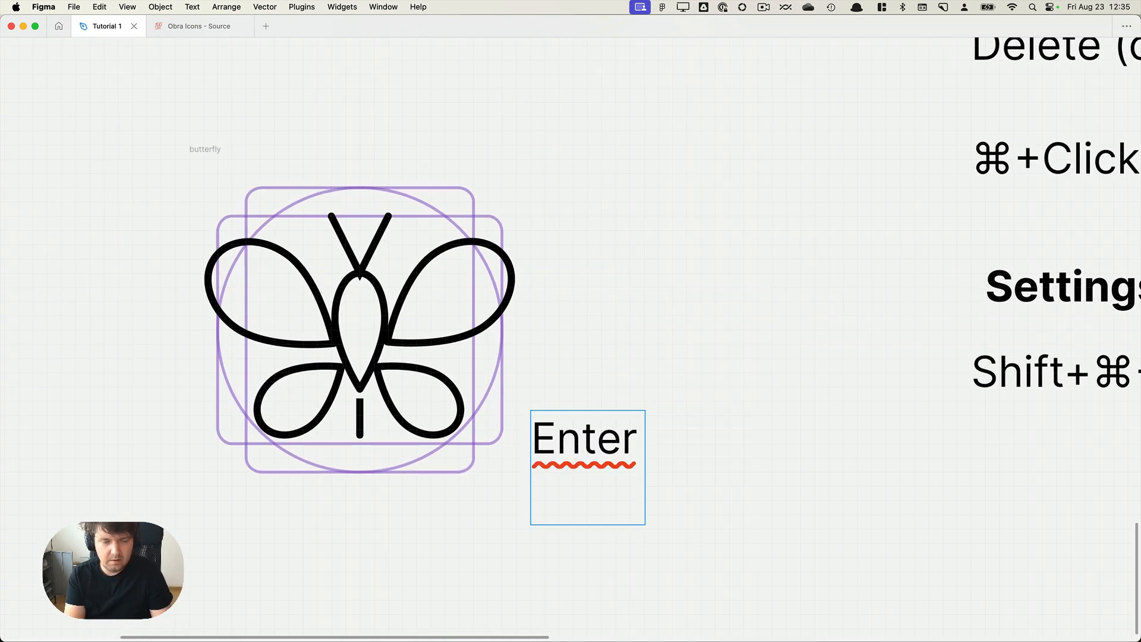
type("Cut a path")
key("Return")
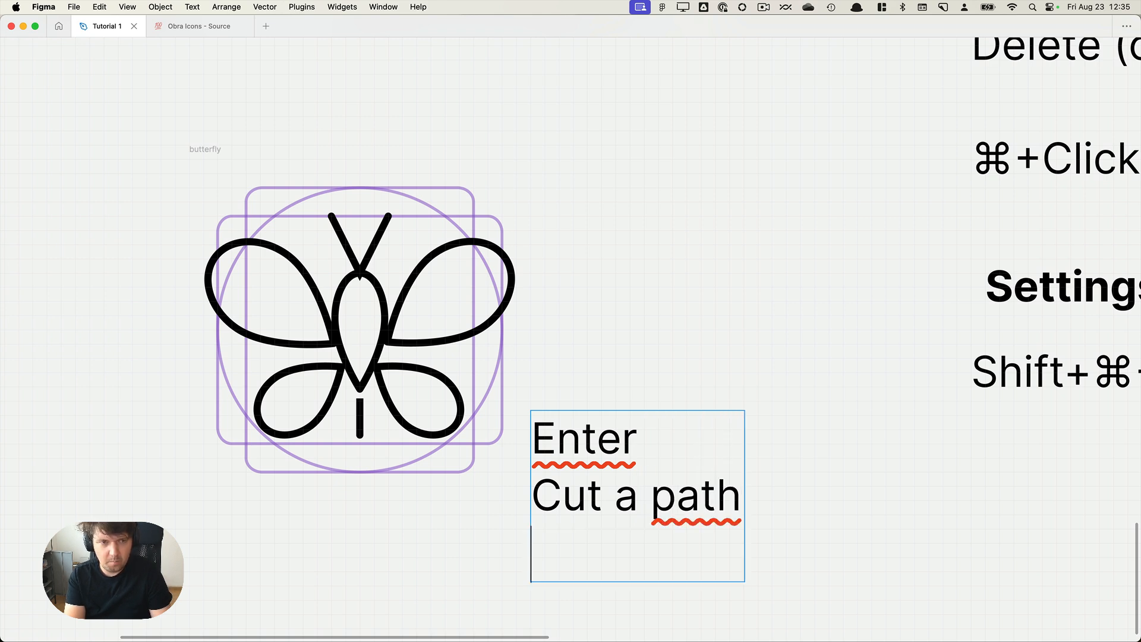
type("Paste a p[")
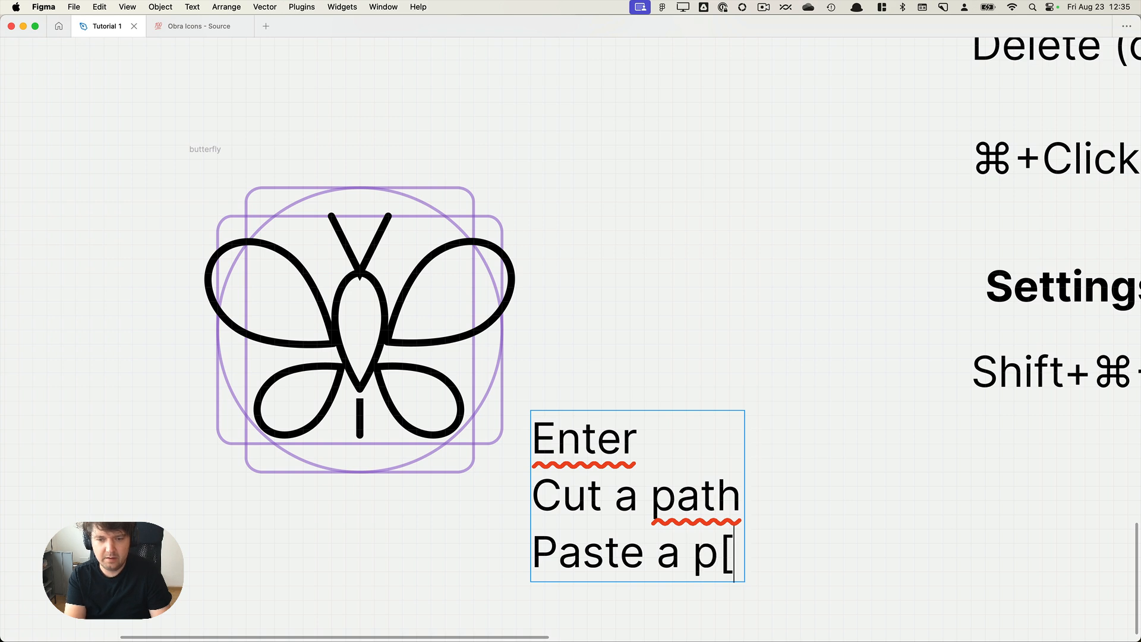
key("BackSpace")
type("ath")
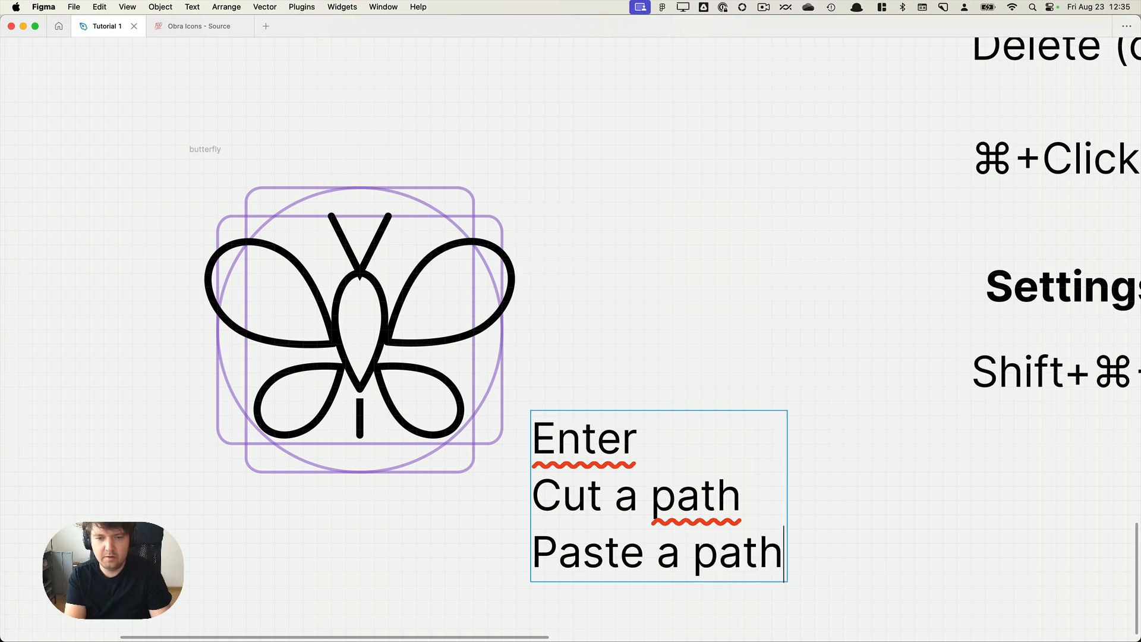
Extend the note's first line to "Enter layer 1" and insert "Enter layer 2" above "Paste a path".
type(" later")
key("BackSpace")
key("BackSpace")
key("BackSpace")
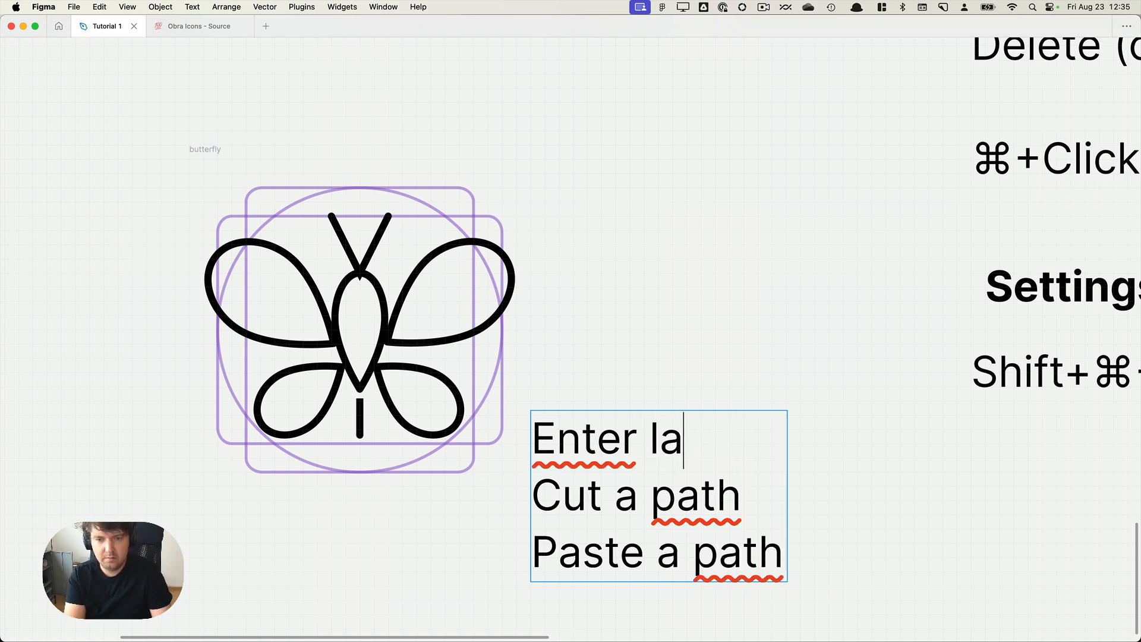
key("Down")
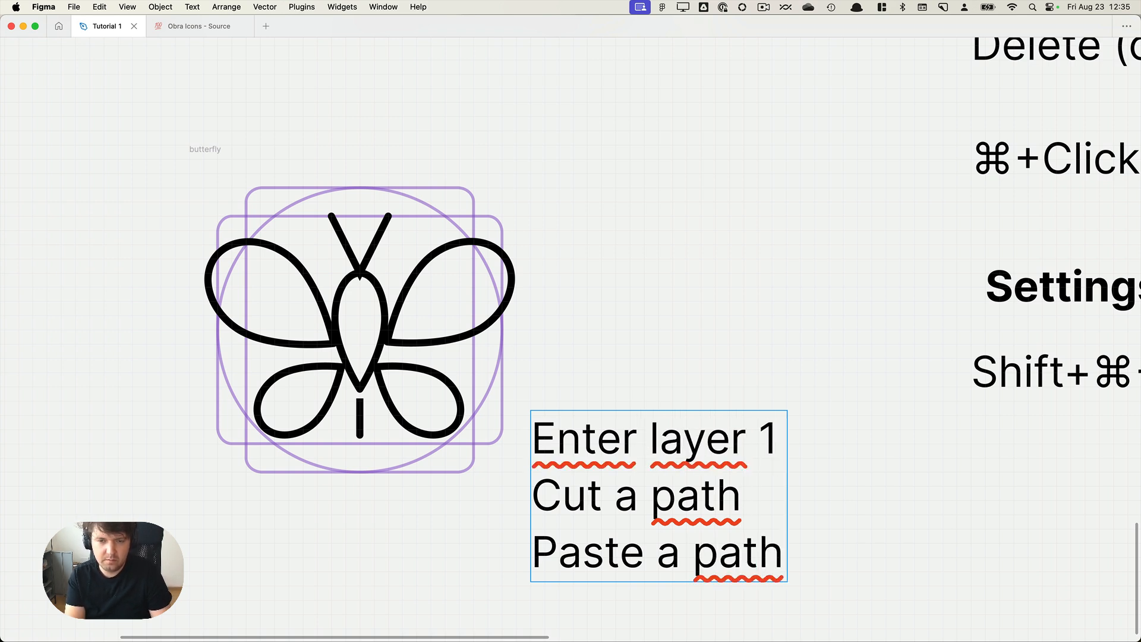
key("Return")
type("Enter layer 2")
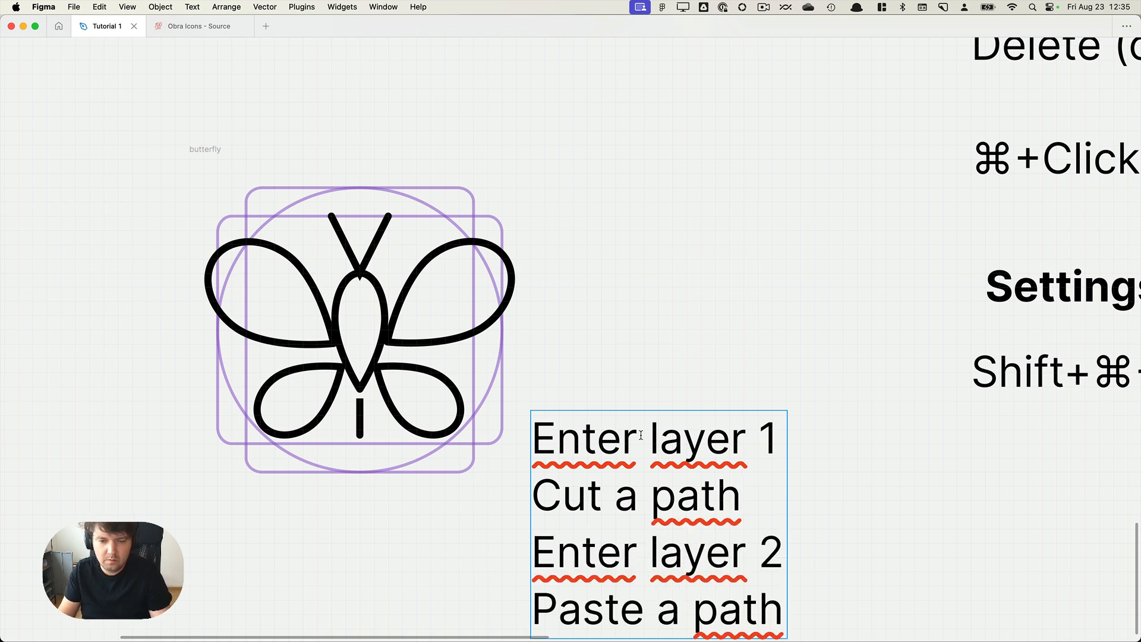
Move the four-line path-pasting note farther away from the butterfly, below and to its right.
scroll(675, 364, "down", 5)
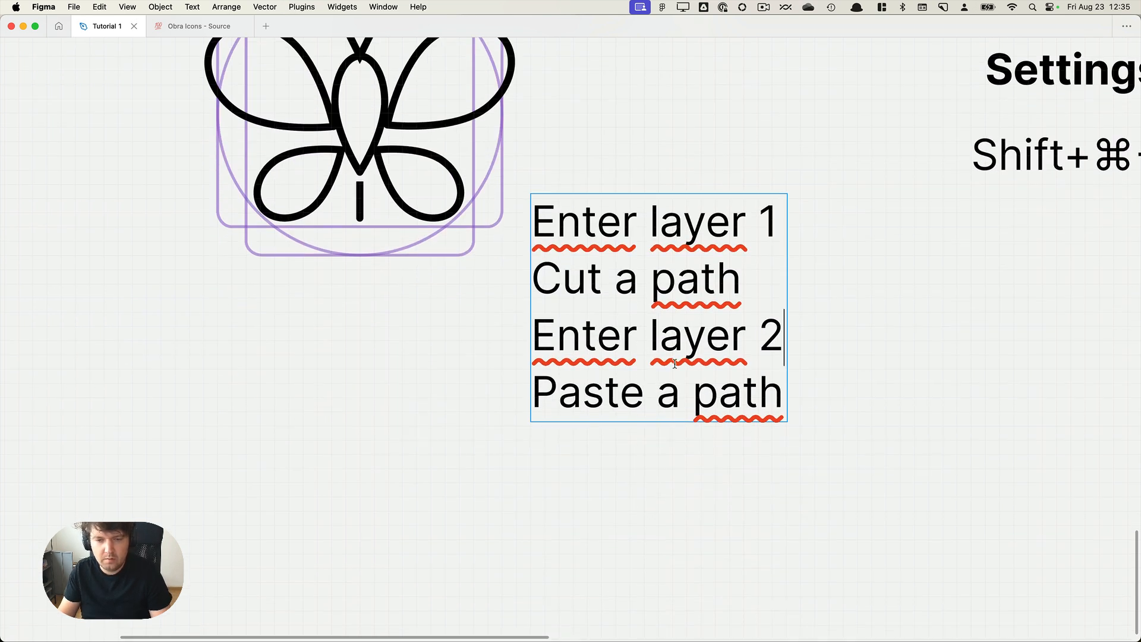
left_click(839, 391)
left_click_drag(641, 306, 800, 355)
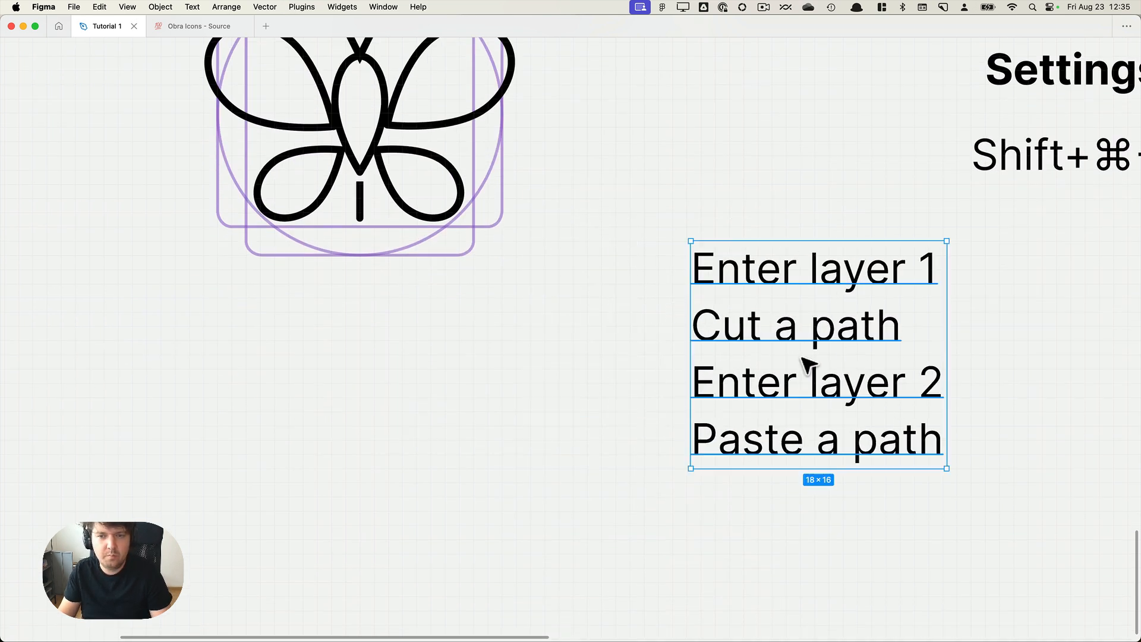
left_click_drag(665, 222, 774, 462)
Move the right segment of the joined antennae vector to test the connection, and undo the move.
scroll(442, 284, "up", 5)
left_click(469, 296)
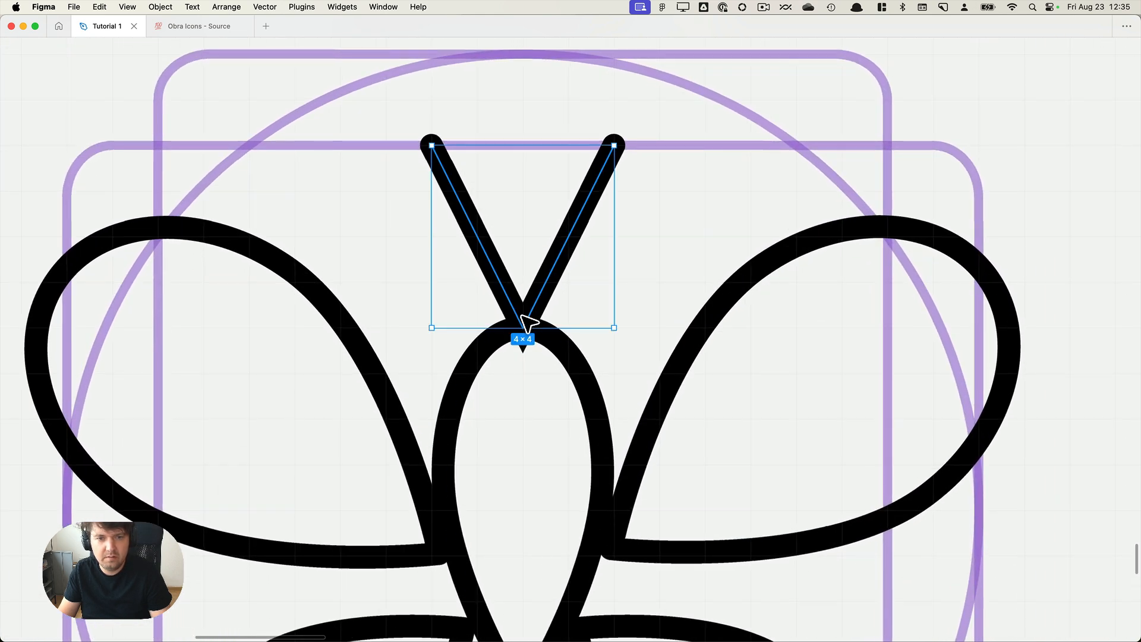
key("Return")
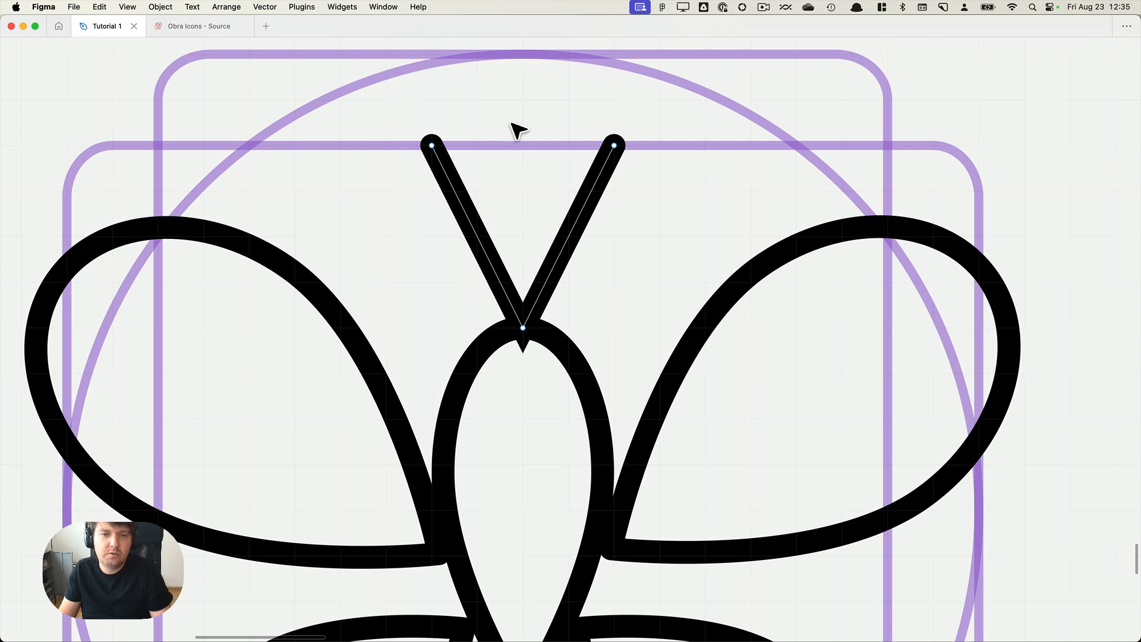
left_click_drag(579, 234, 595, 250)
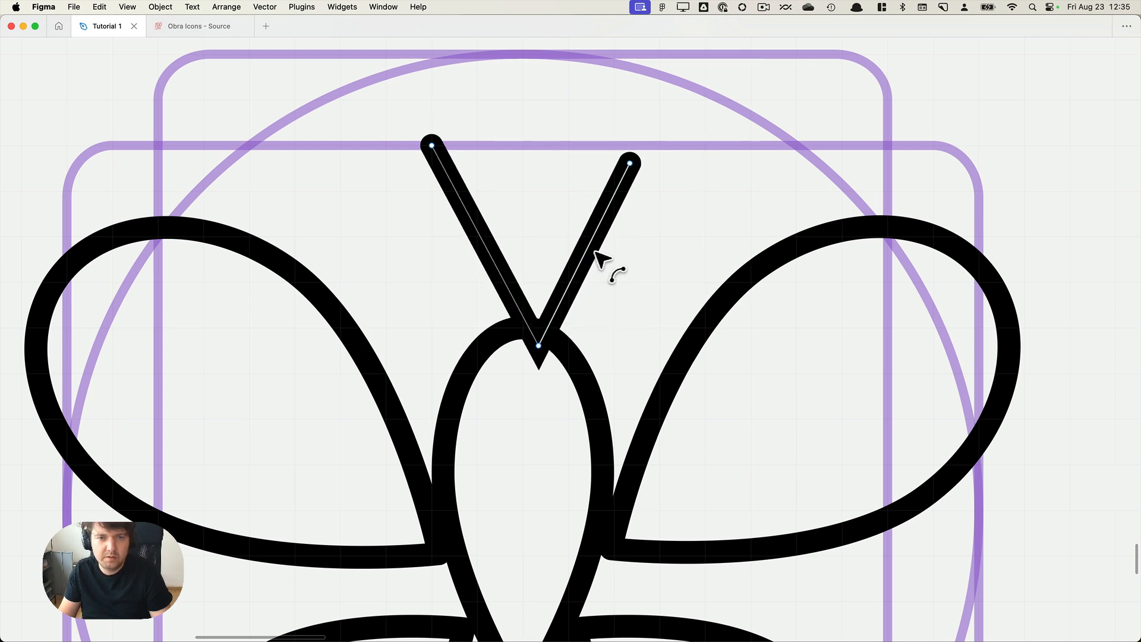
key("super+z")
key("Escape")
key("Escape")
scroll(585, 257, "down", 5)
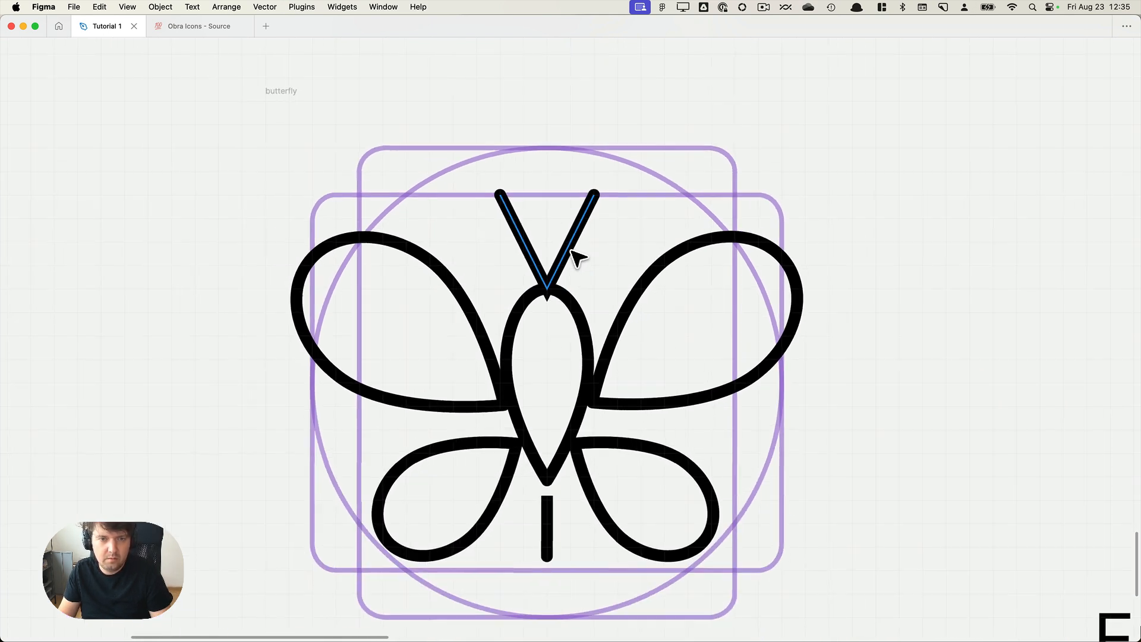
left_click(573, 254)
key("Return")
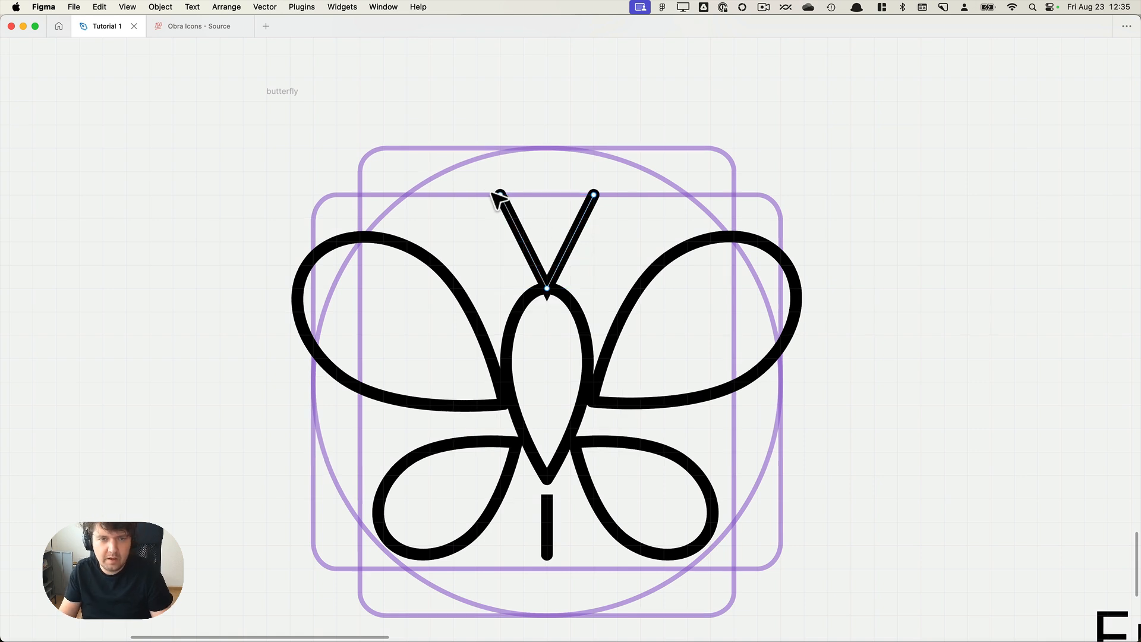
left_click_drag(487, 188, 630, 315)
Cut the separate tail line and paste its path inside the butterfly's body vector.
left_click(553, 512)
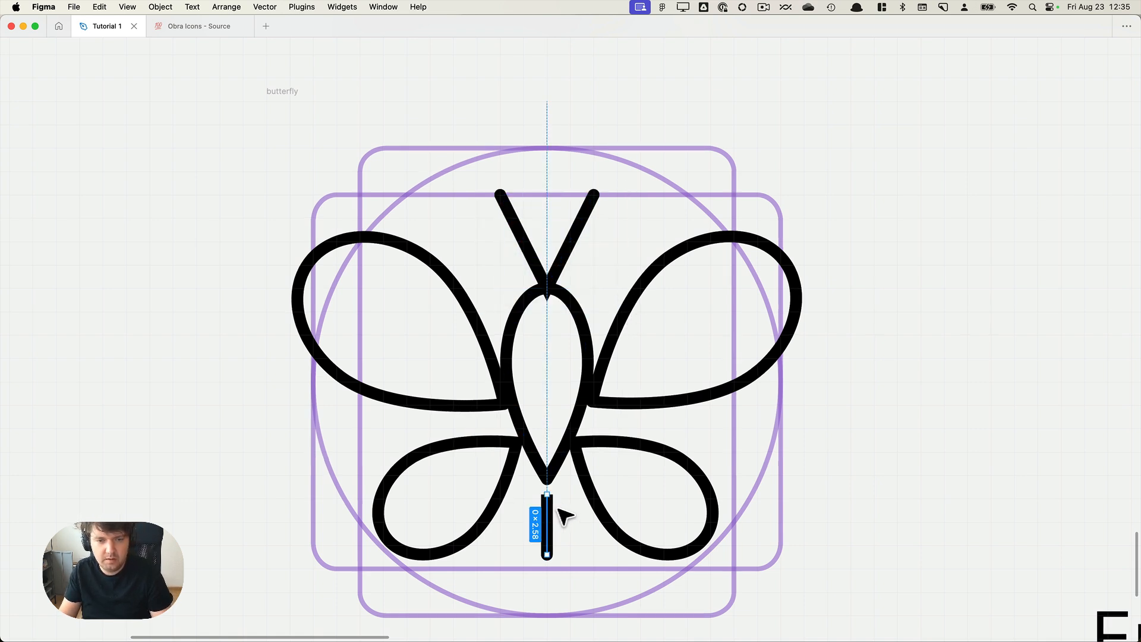
key("Delete")
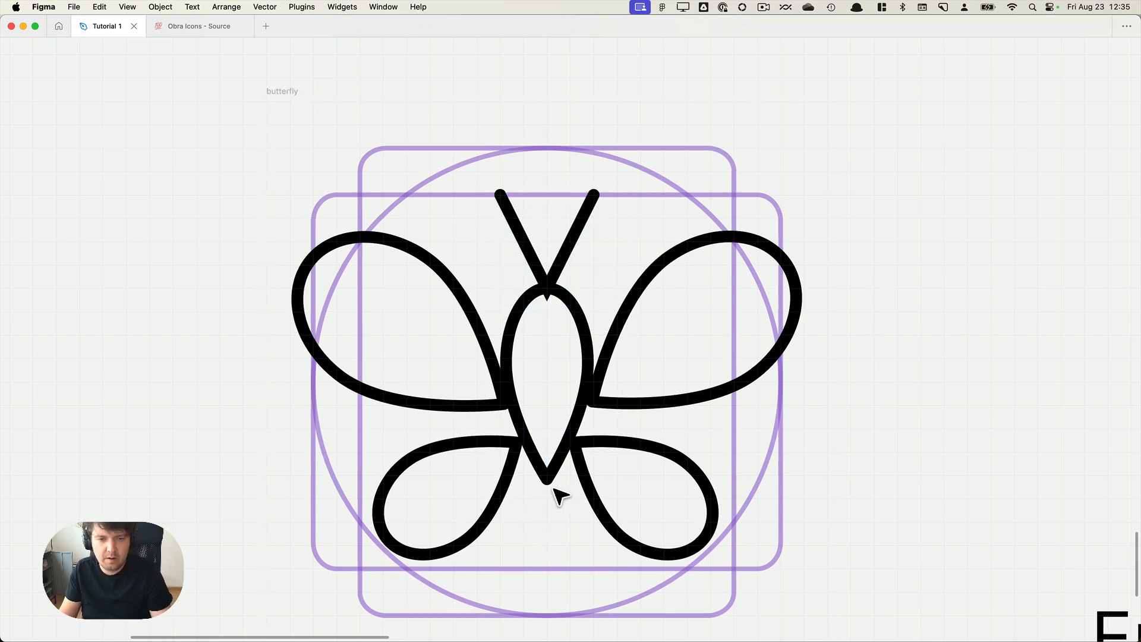
left_click(553, 483)
key("Return")
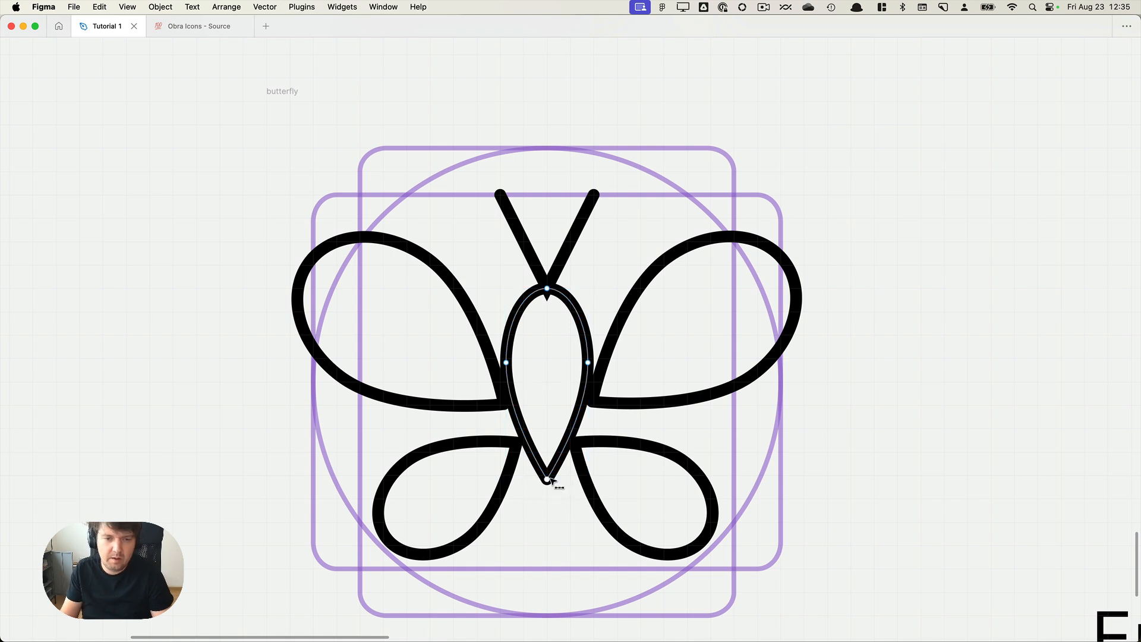
key("super+v")
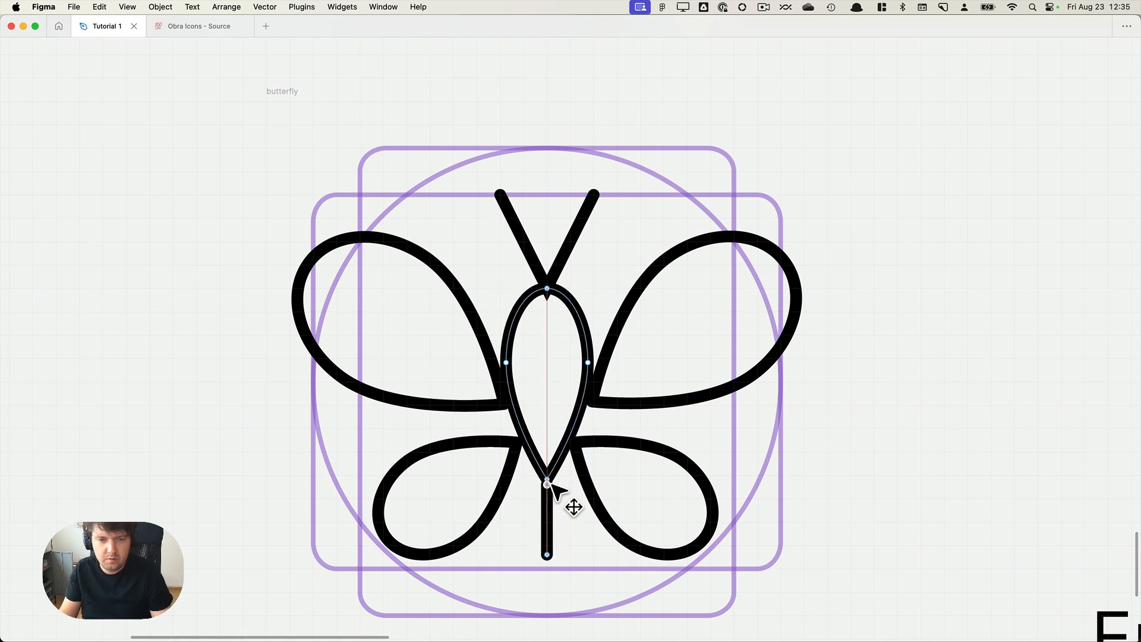
Move the tail's upper endpoint onto the body's lowest point to join the two paths.
scroll(550, 502, "up", 5)
scroll(550, 504, "up", 2)
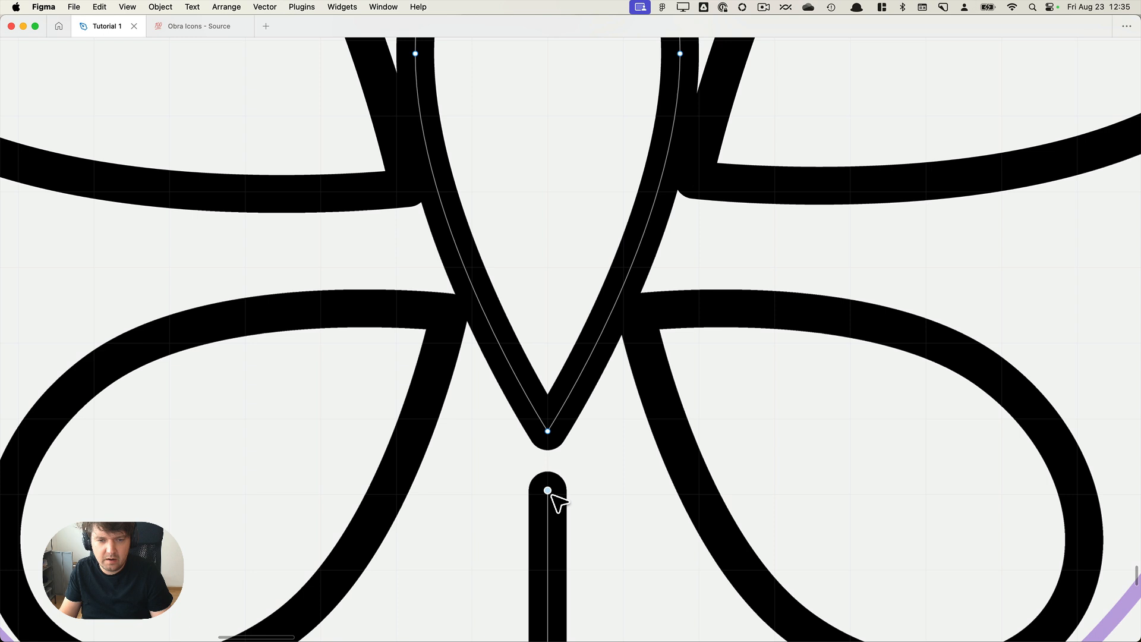
left_click_drag(548, 490, 548, 432)
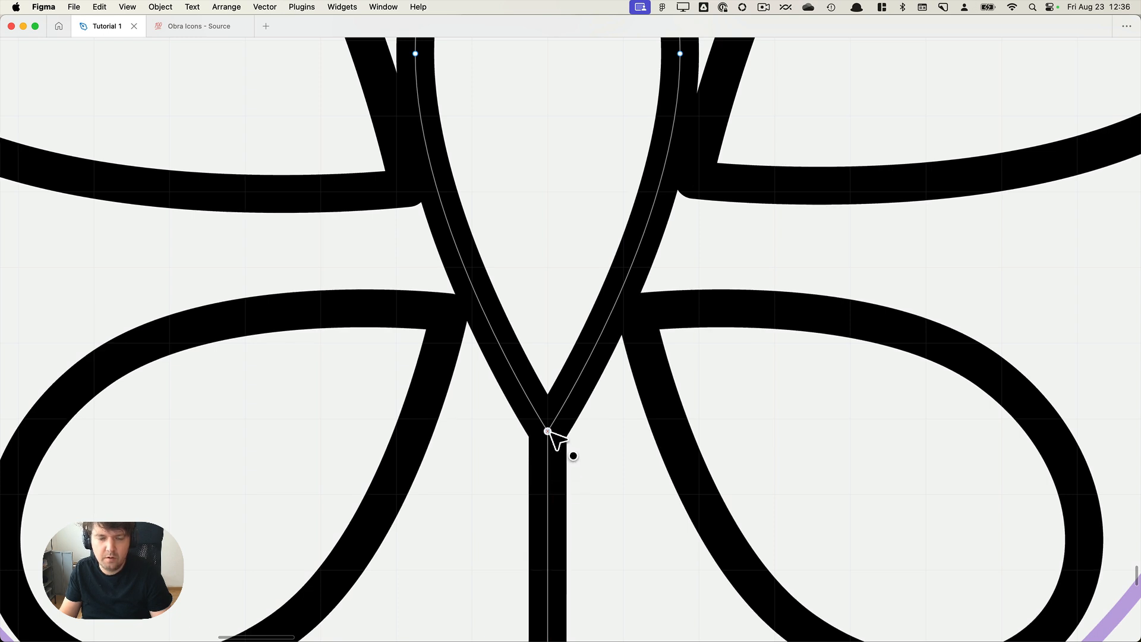
left_click(620, 444)
key("shift+1")
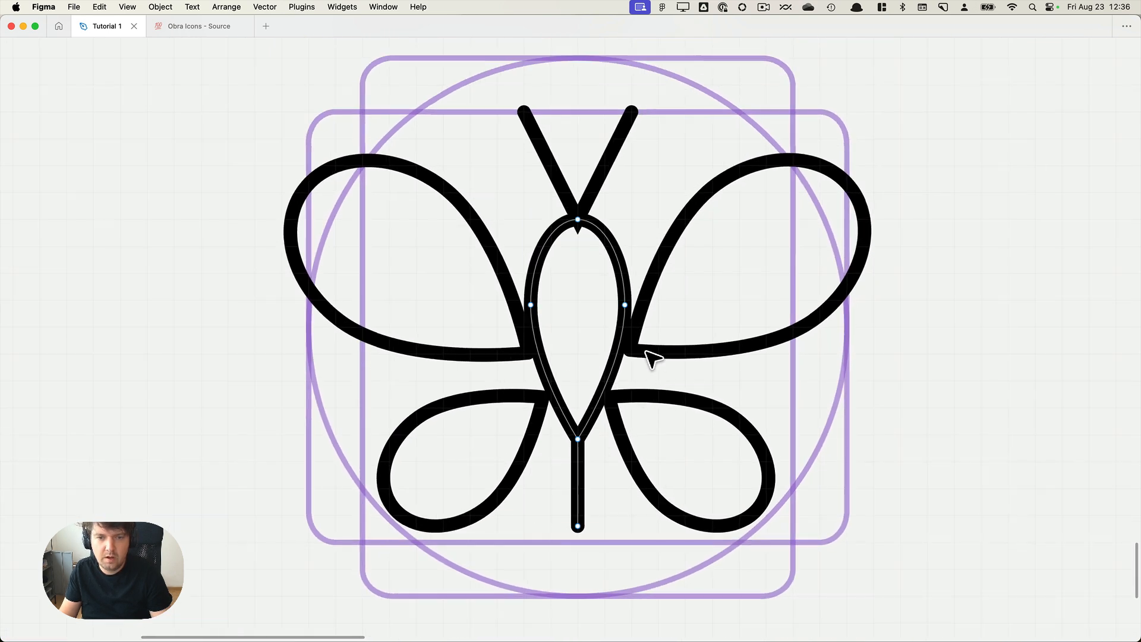
Move part of the joined body and tail to test the connection, and undo the move.
left_click(612, 385)
left_click_drag(621, 375, 612, 426)
key("super+z")
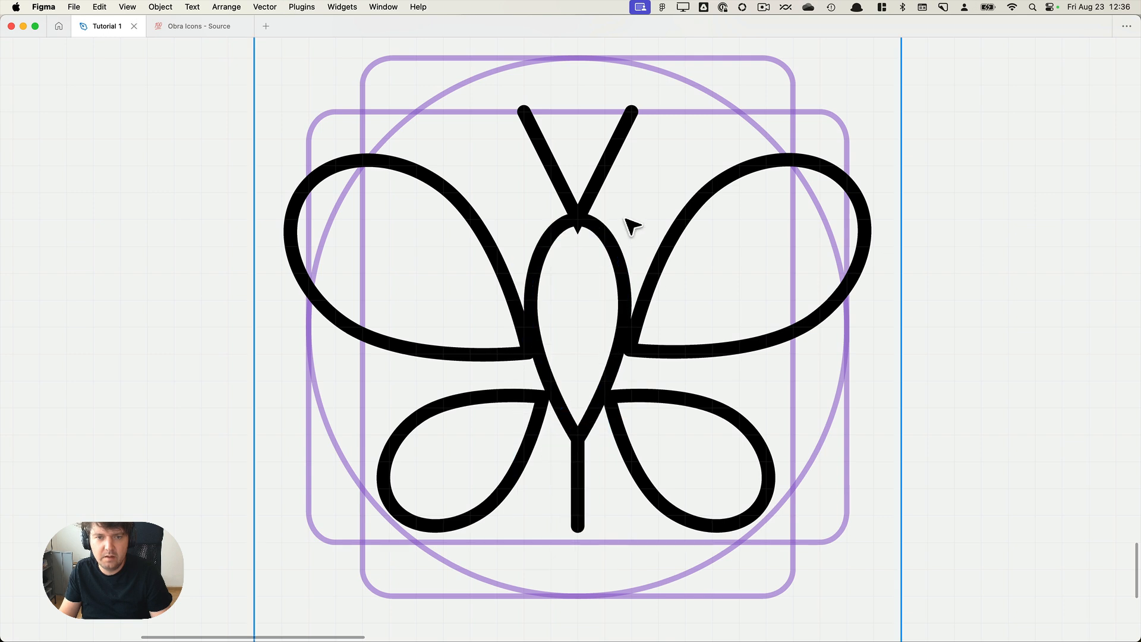
Try to cut the antennae path and paste it inside the body vector at its uppermost point.
left_click(596, 203)
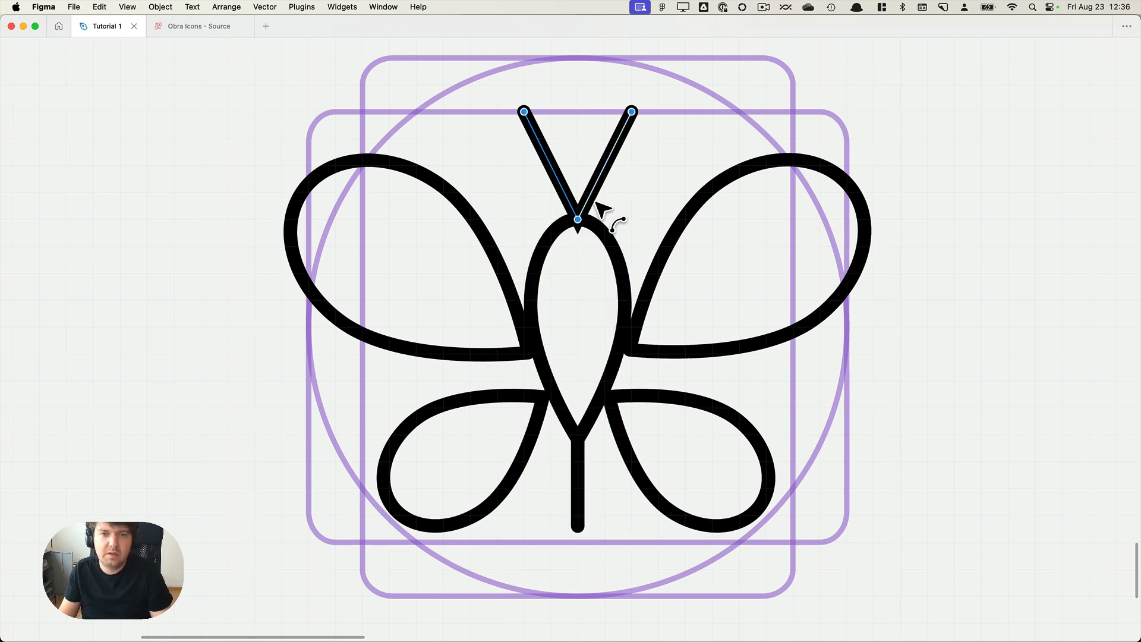
key("Delete")
left_click(591, 233)
double_click(579, 222)
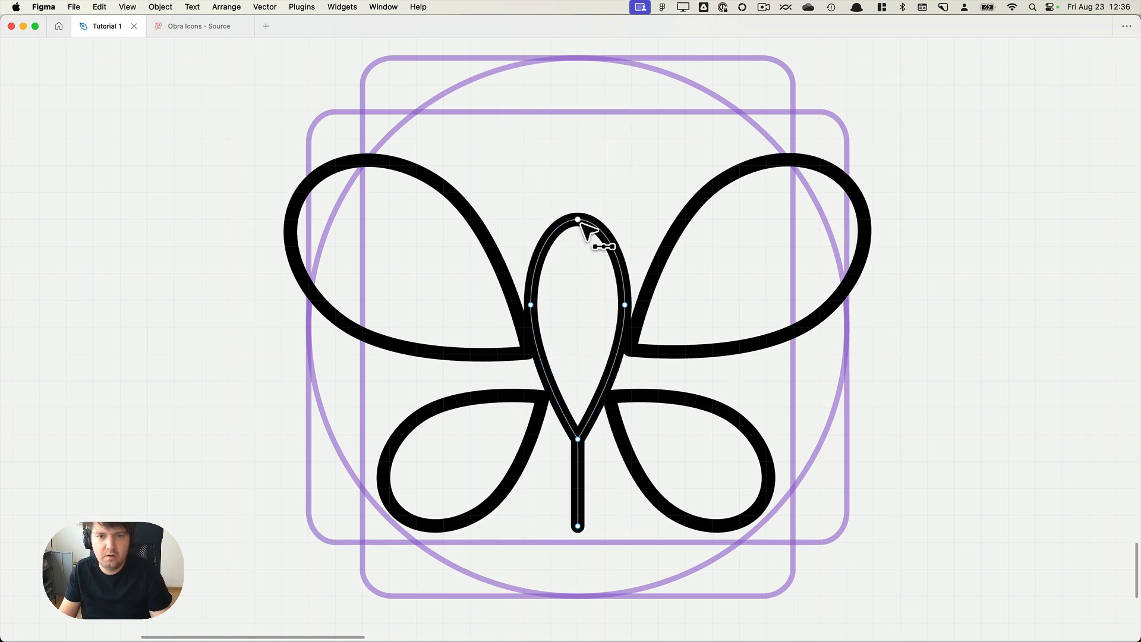
key("ctrl+v")
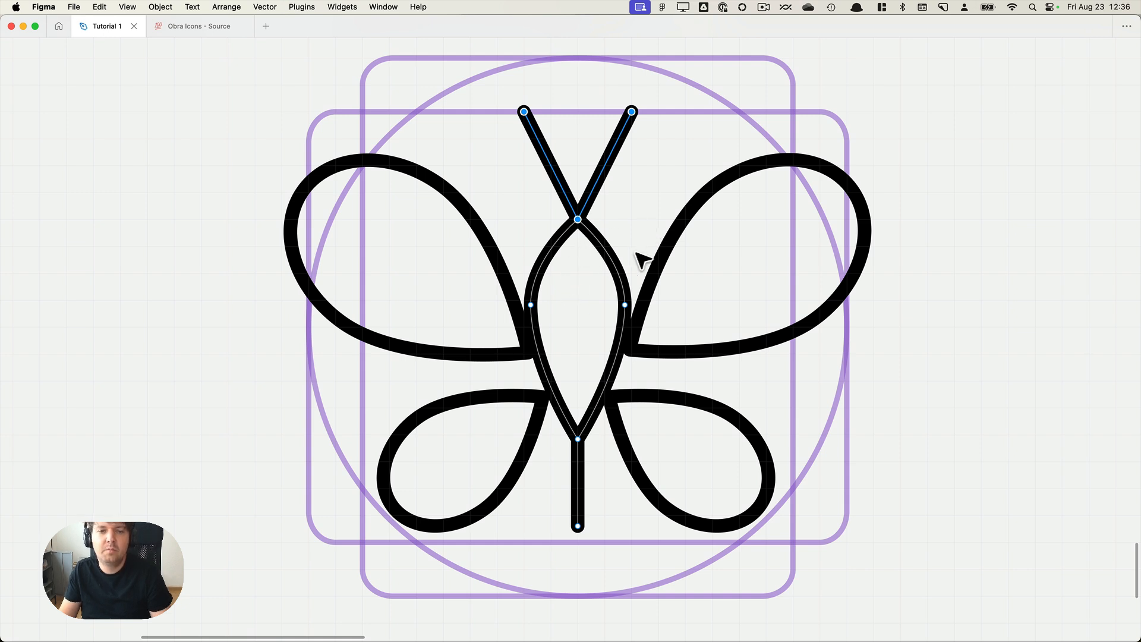
Undo the antennae paste inside the body vector and paste the antennae back as a separate vector.
key("ctrl+z")
key("ctrl+z")
key("Escape")
key("Escape")
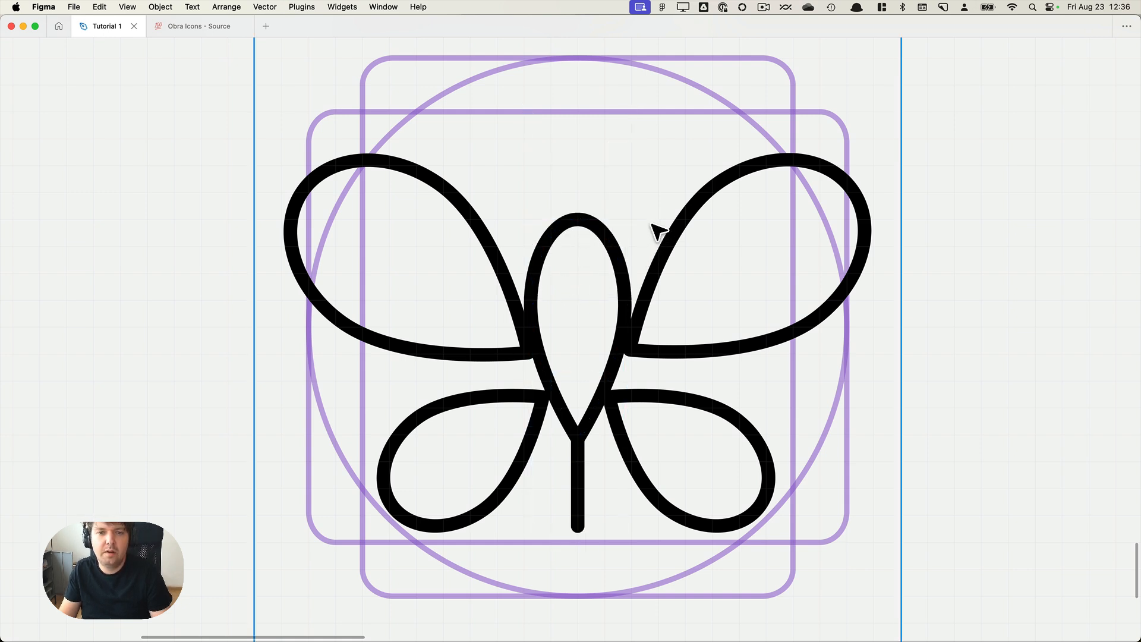
key("ctrl+v")
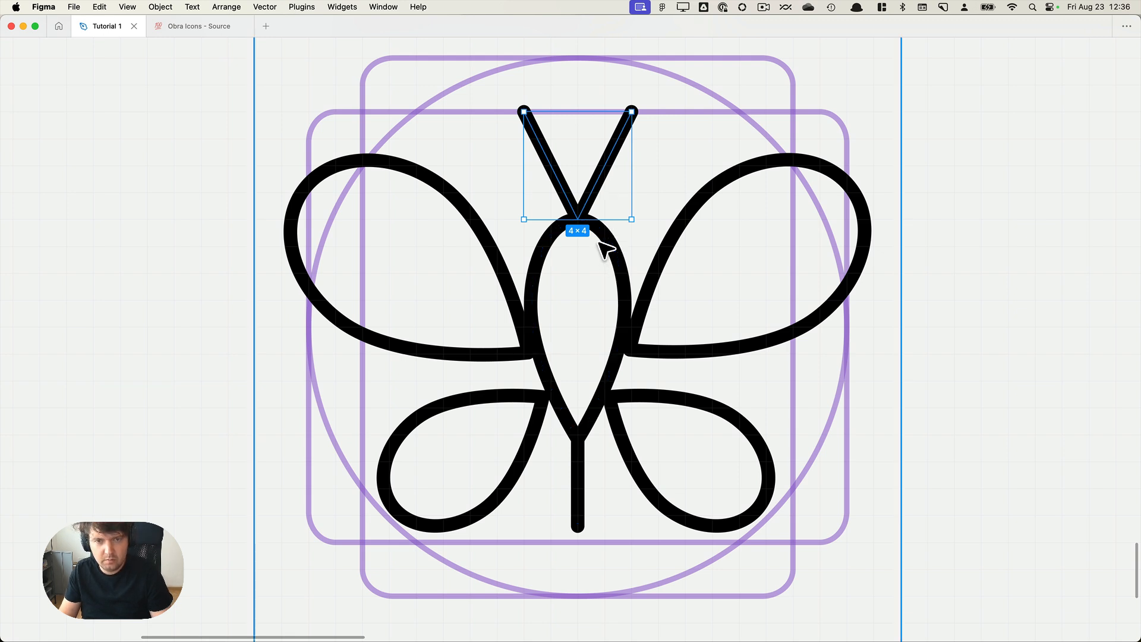
Show the hidden interface panels and flatten the antennae vector.
left_click(612, 250)
key("ctrl+backslash")
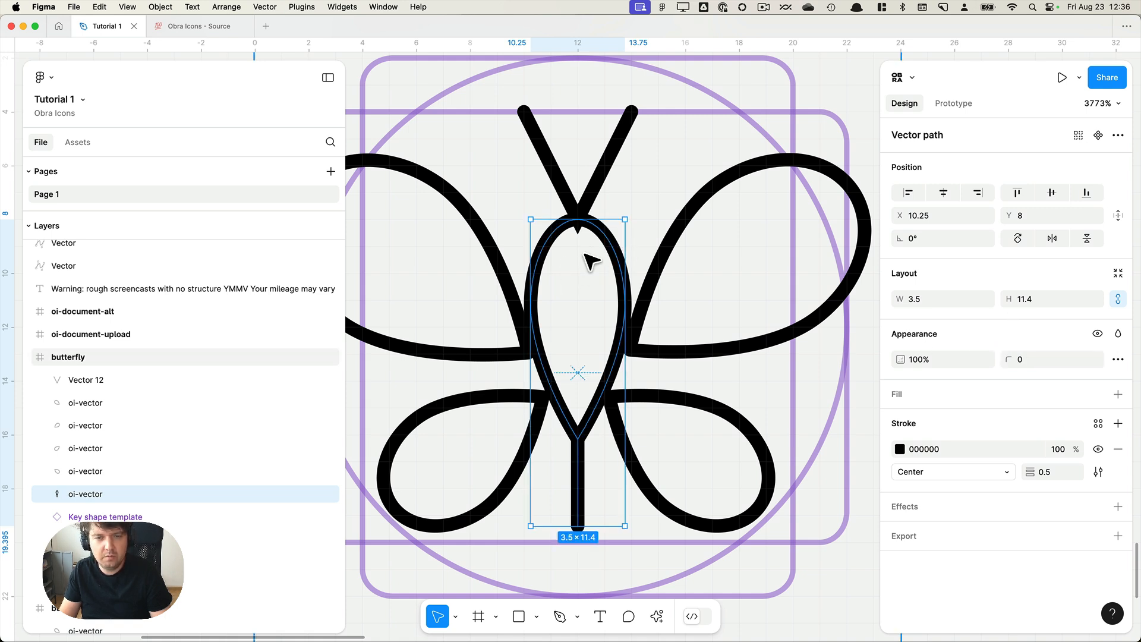
scroll(586, 256, "left", 2)
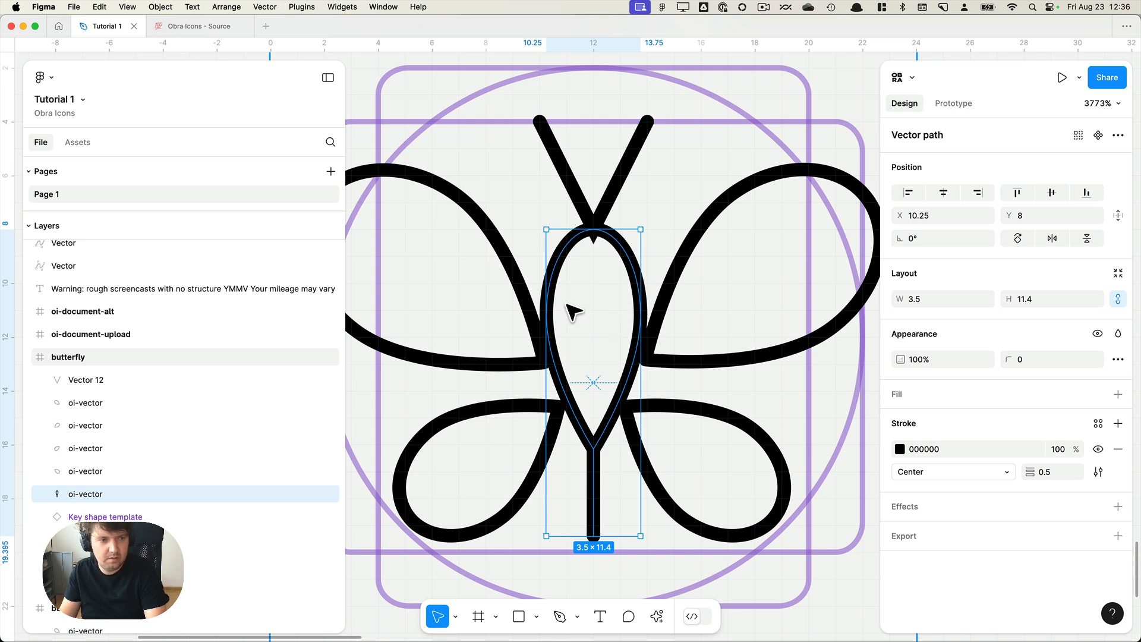
left_click(605, 204)
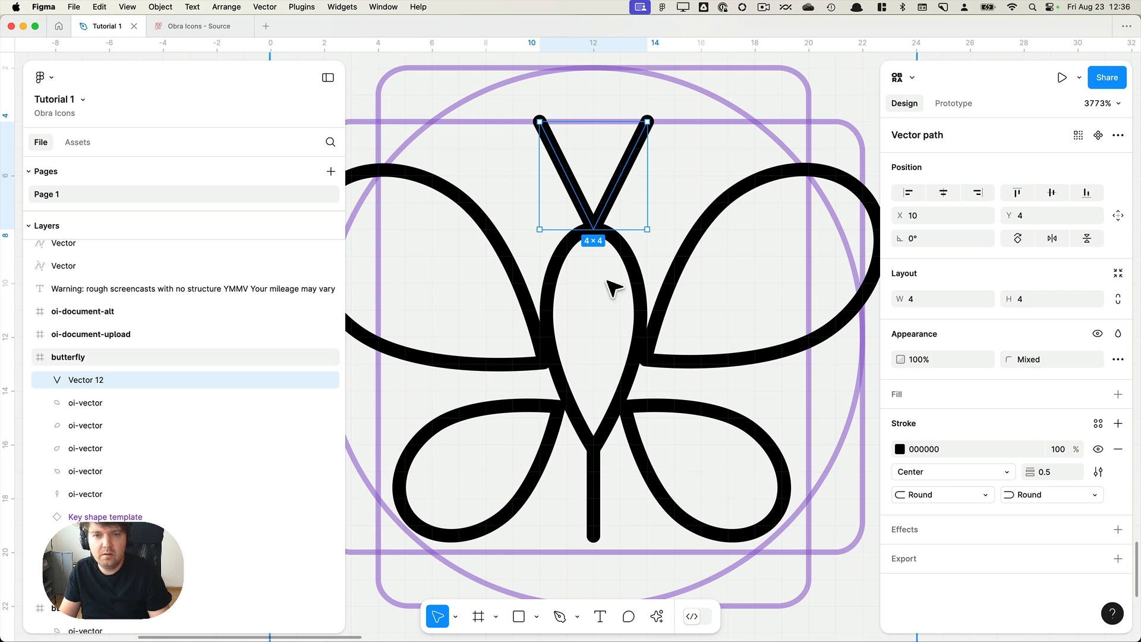
left_click(637, 275)
left_click(609, 209)
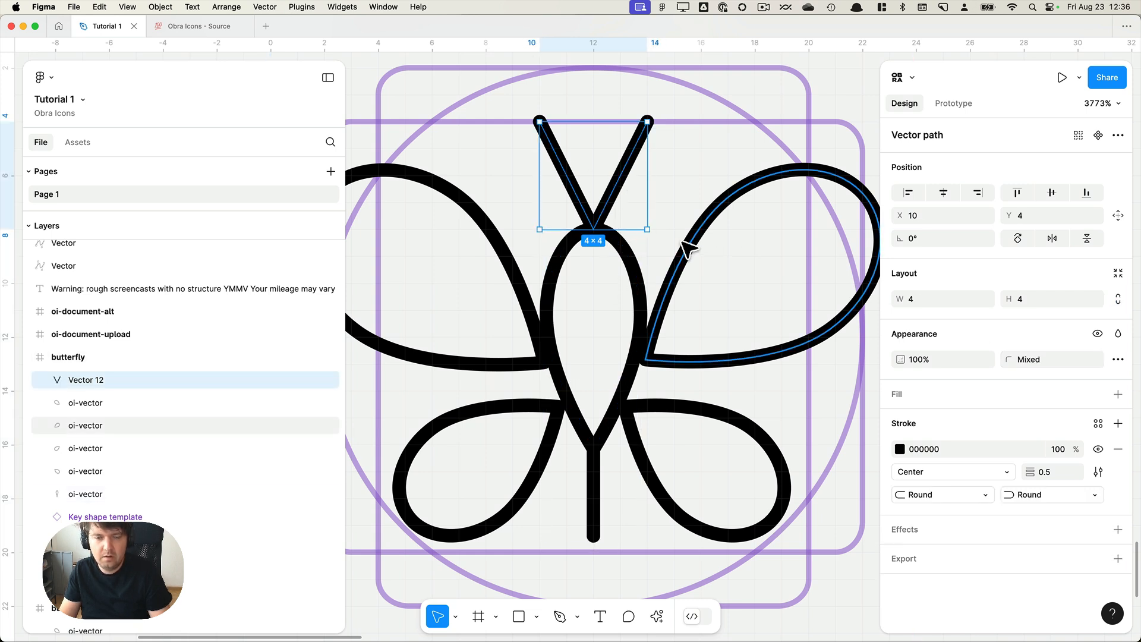
right_click(607, 203)
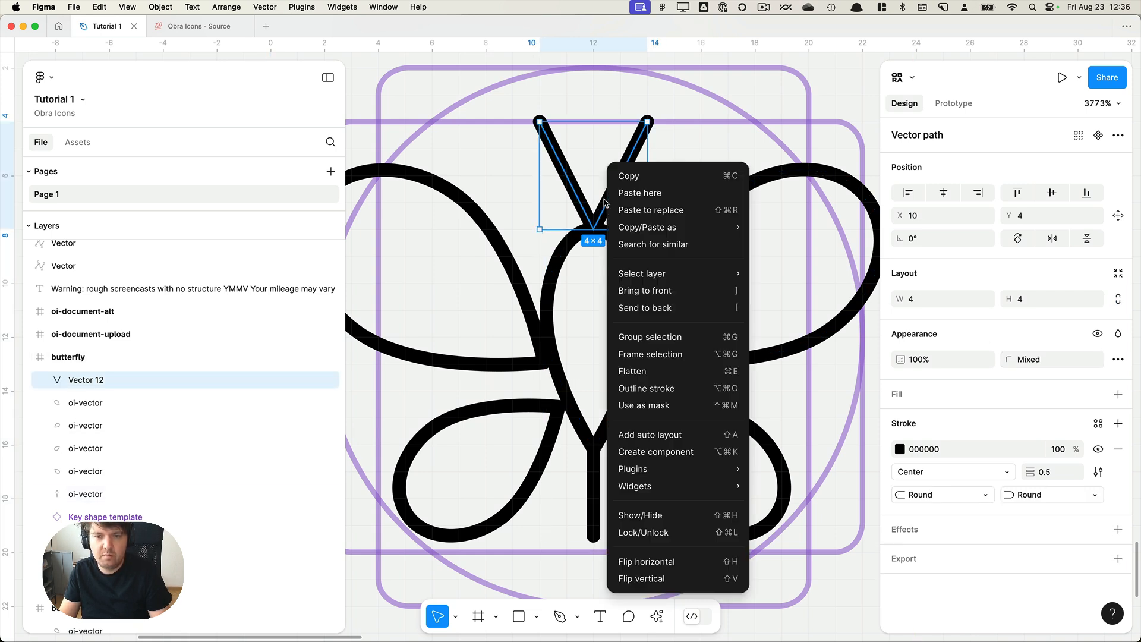
left_click(658, 371)
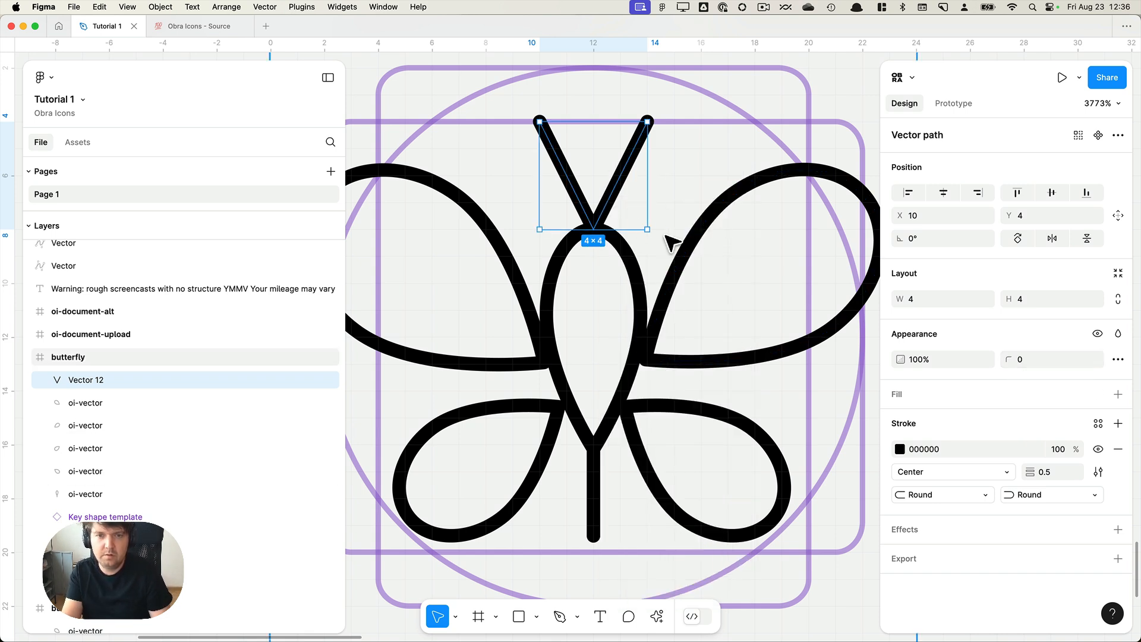
Cut the whole antennae path out of its layer and paste it inside the body vector.
key("Return")
key("super+a")
key("Delete")
left_click(618, 245)
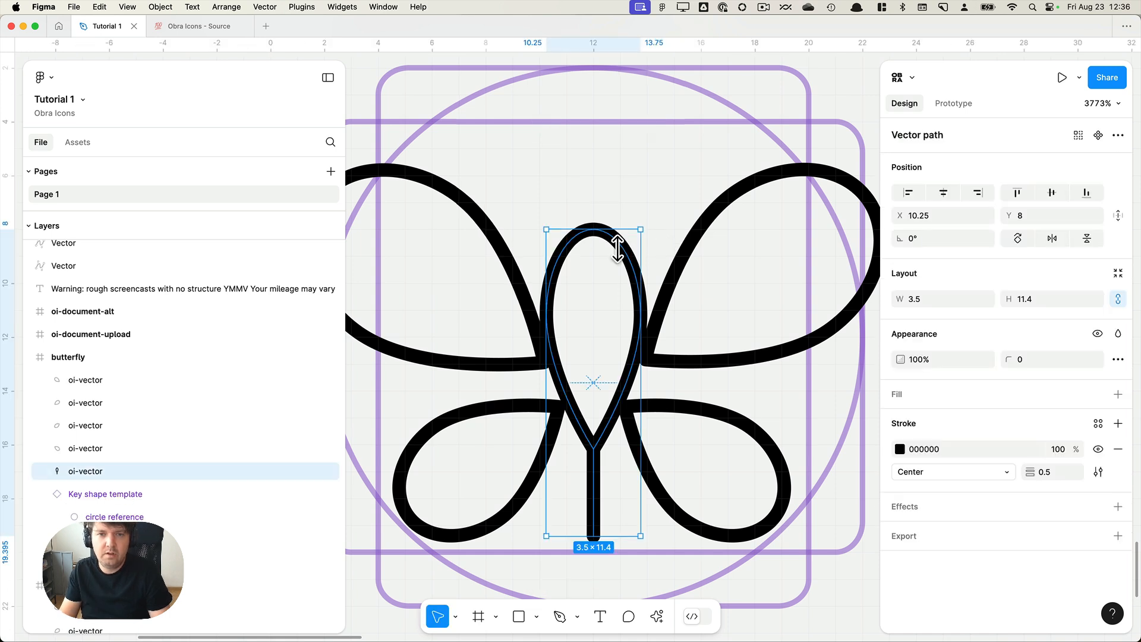
key("Return")
key("super+v")
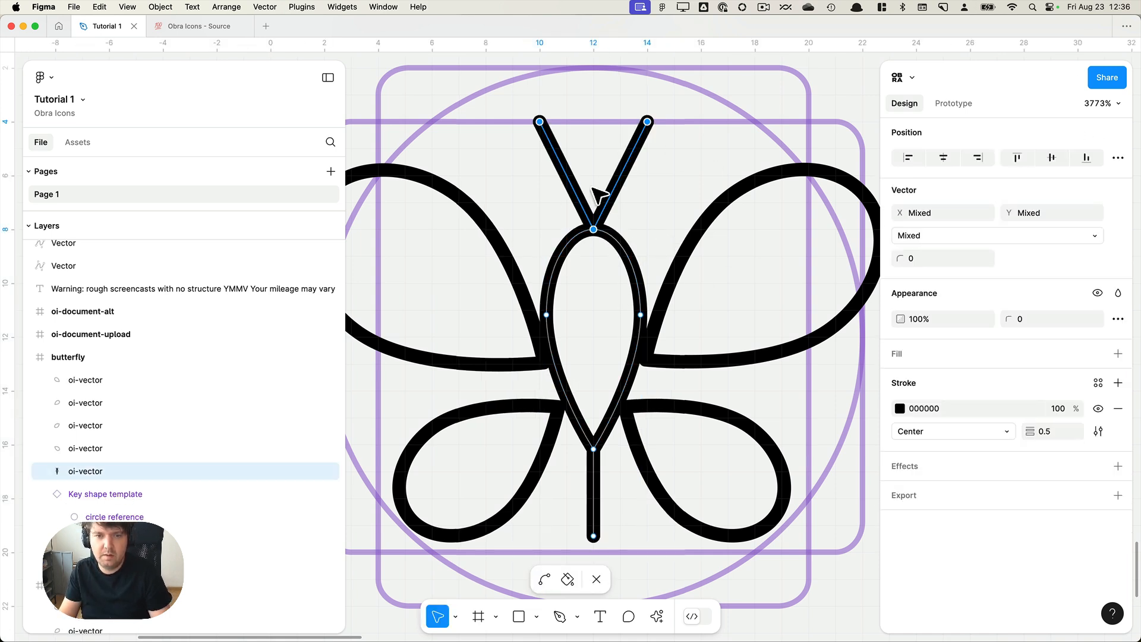
key("Escape")
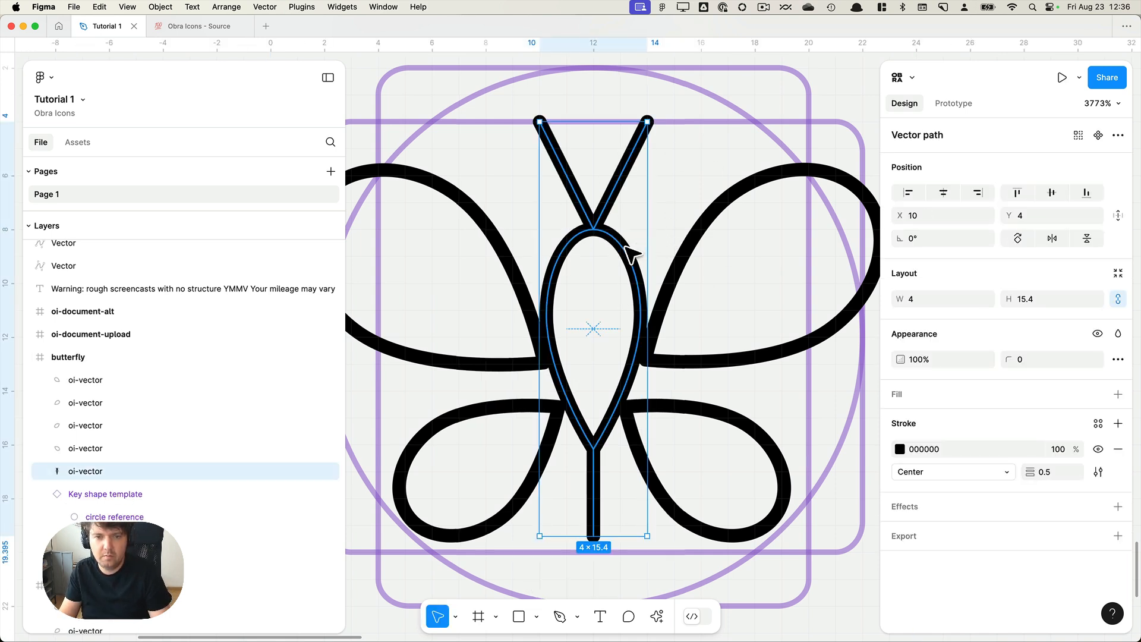
Place a copy of the combined antennae, body and tail vector below the butterfly frame.
scroll(629, 255, "down", 5)
left_click_drag(612, 300, 606, 527)
key("shift+2")
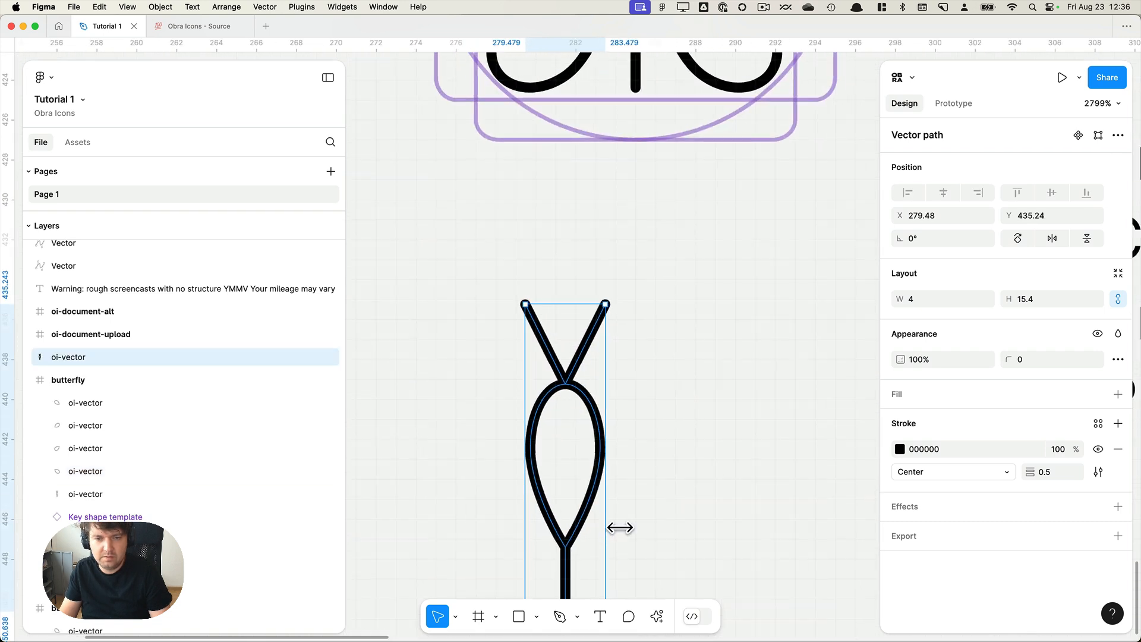
Set the stroke weight of the copied body vector to 2.
key("Return")
left_click(719, 377)
left_click(599, 302)
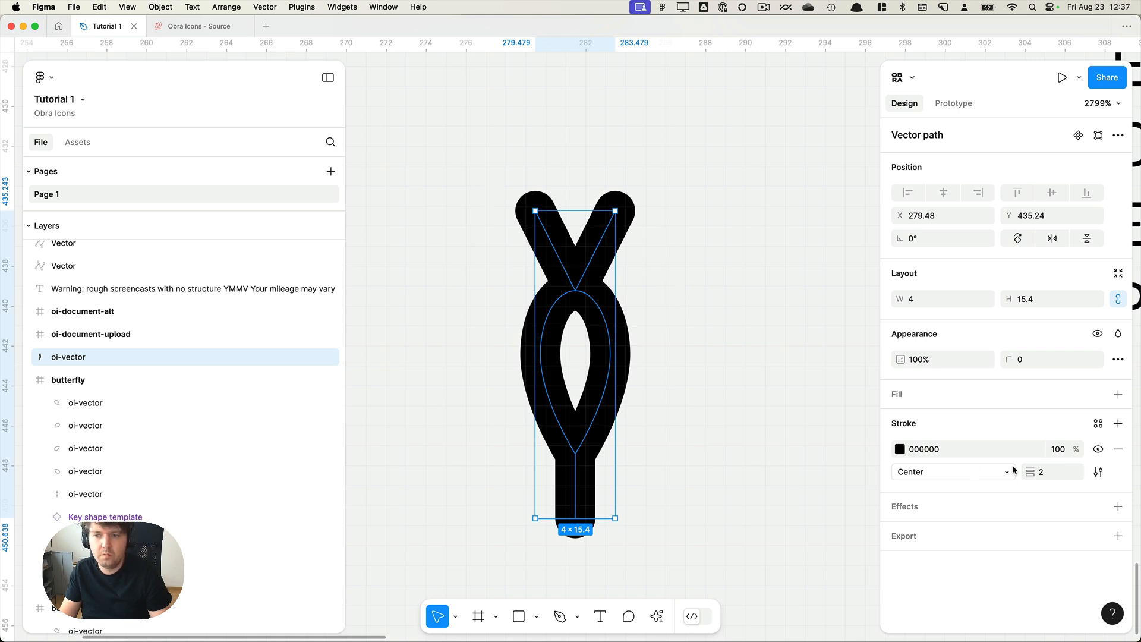
scroll(721, 292, "down", 5)
left_click(733, 261)
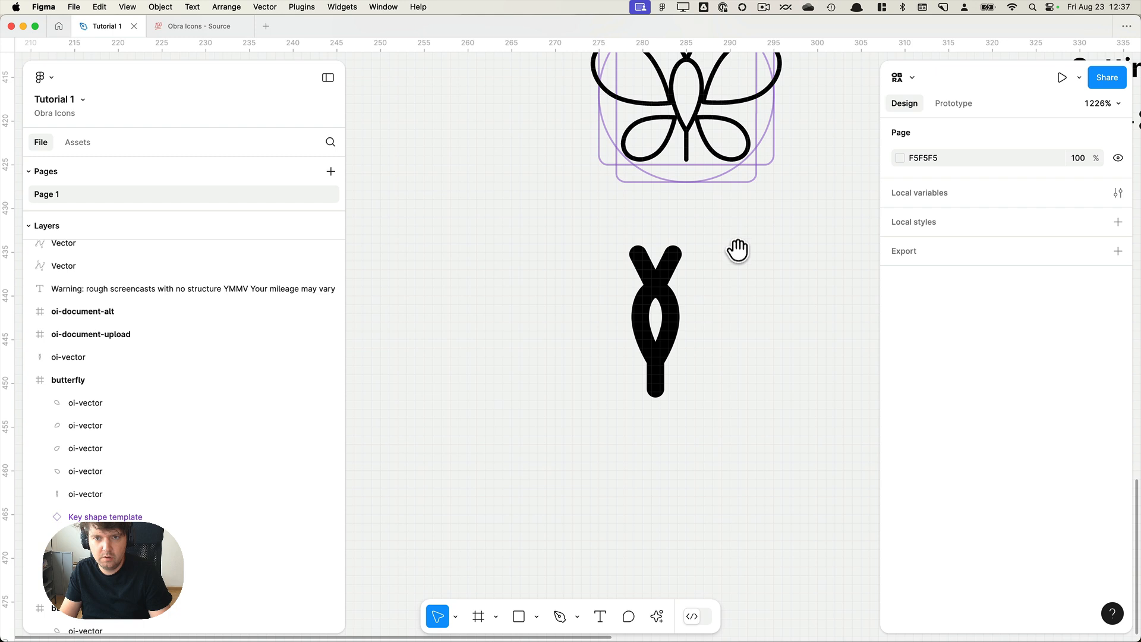
Return to the butterfly with the interface hidden and examine where the wings meet the body.
left_click_drag(739, 250, 694, 478)
left_click(642, 358)
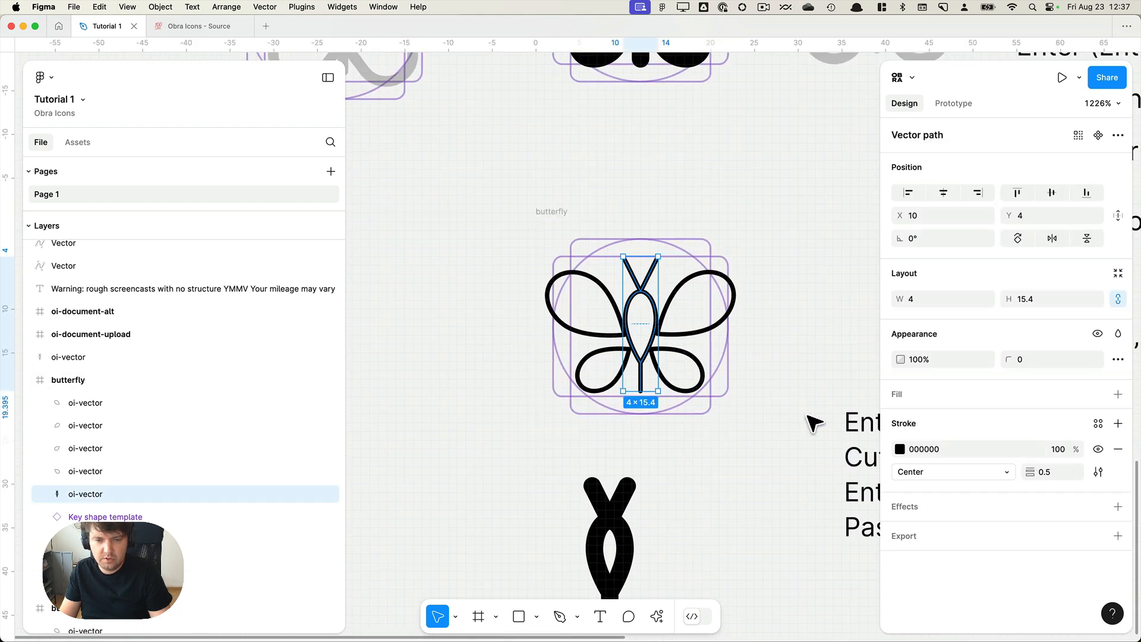
key("super+backslash")
scroll(658, 325, "up", 3)
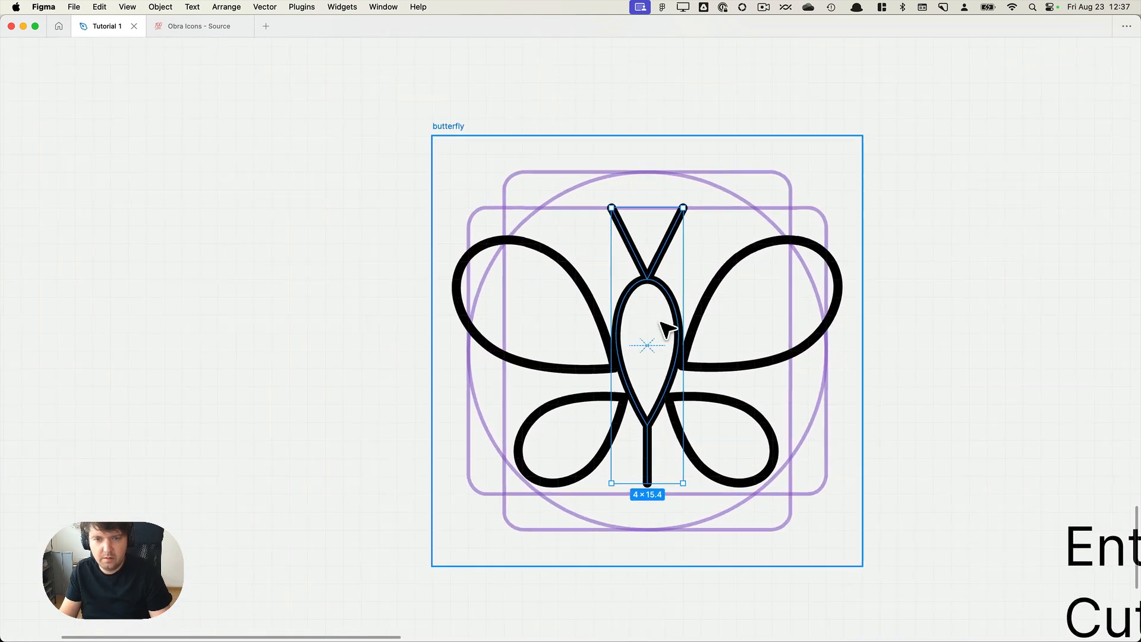
left_click(736, 369)
scroll(746, 383, "up", 3)
left_click_drag(717, 387, 657, 387)
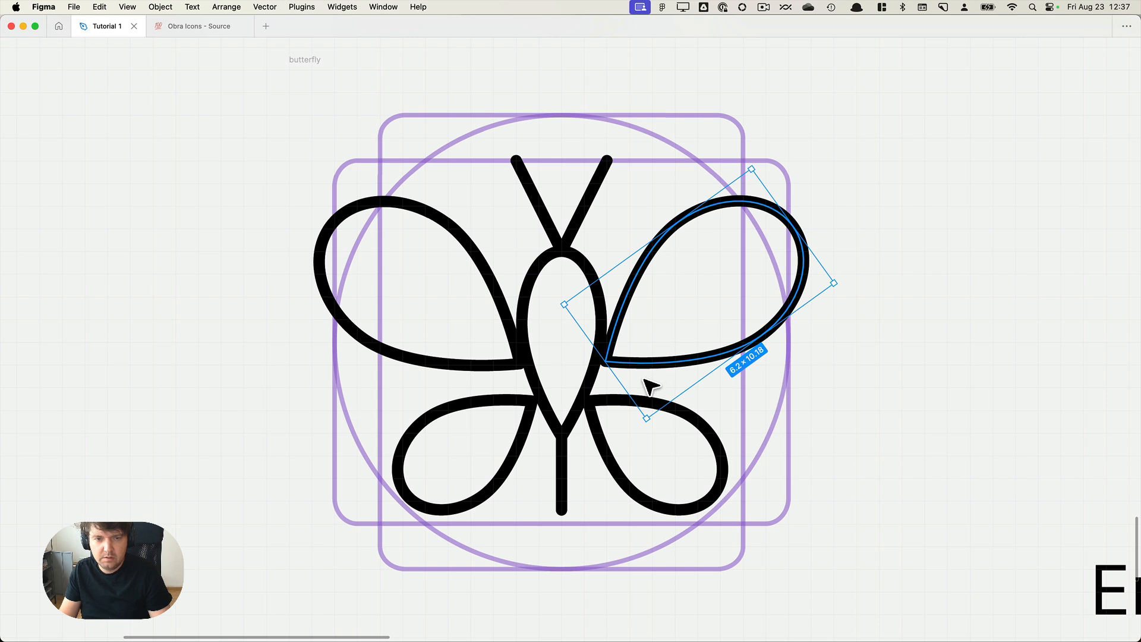
left_click(618, 412)
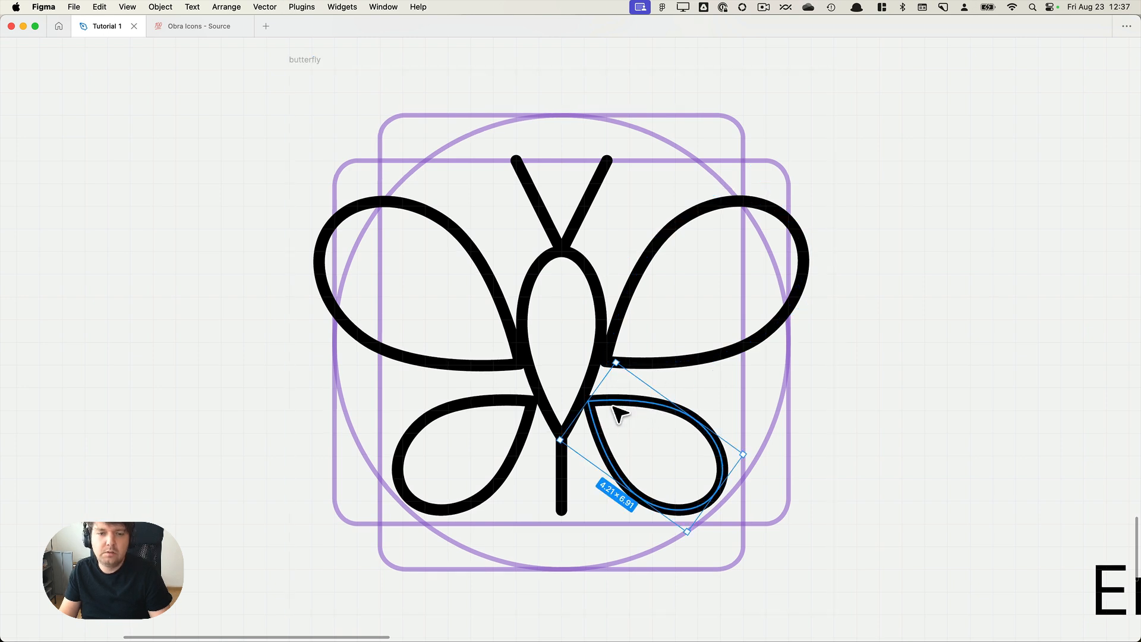
left_click(622, 345)
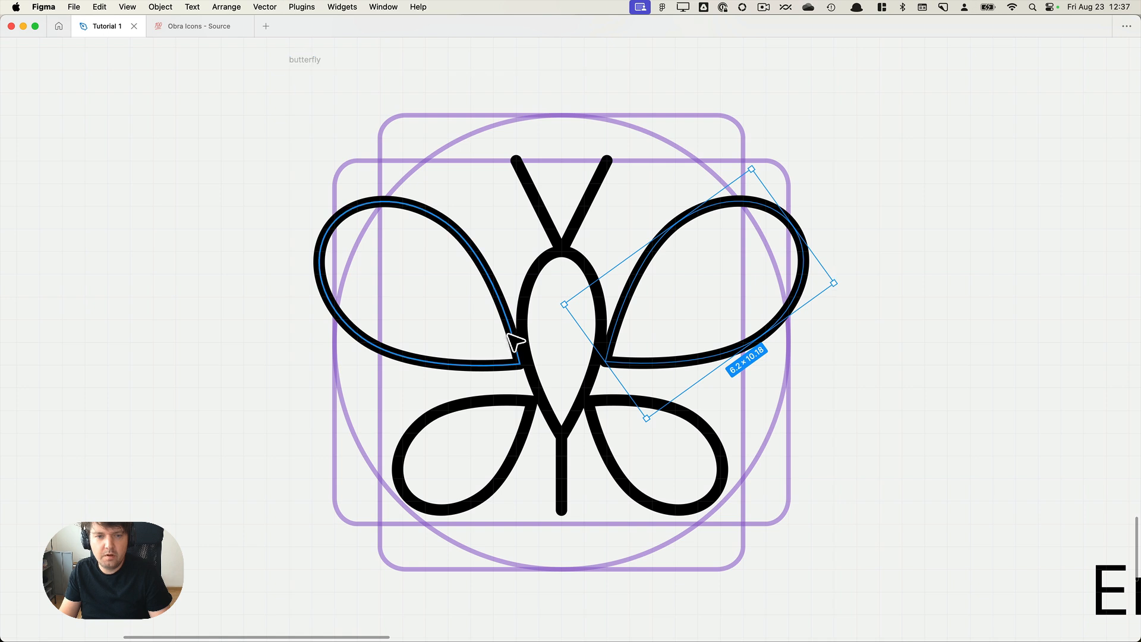
left_click(532, 326)
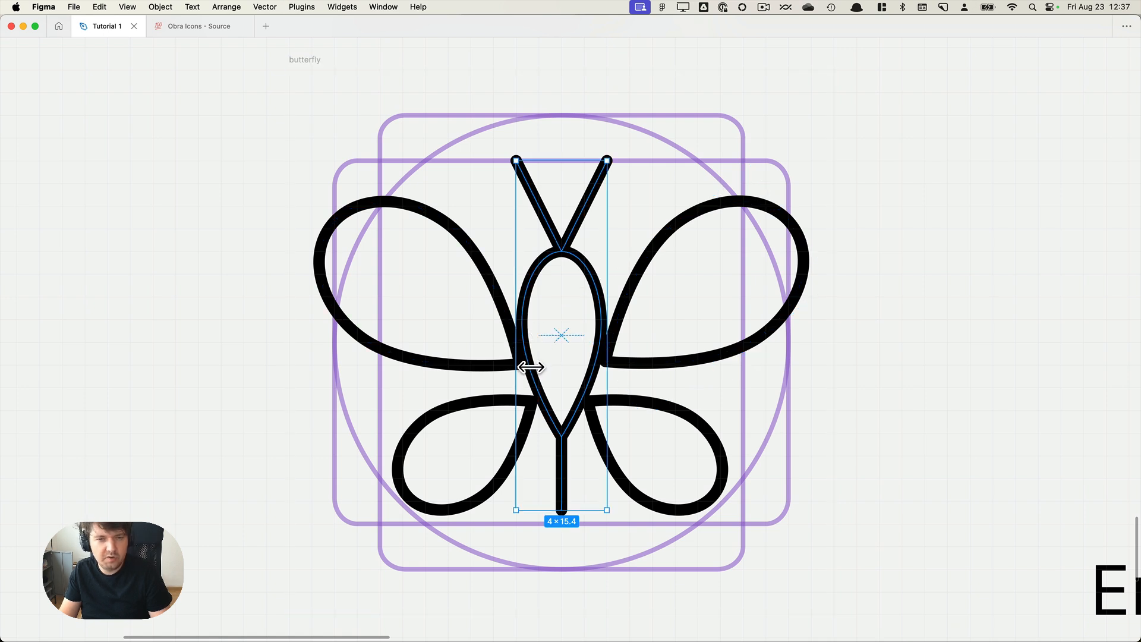
scroll(531, 367, "down", 3)
scroll(529, 364, "up", 5)
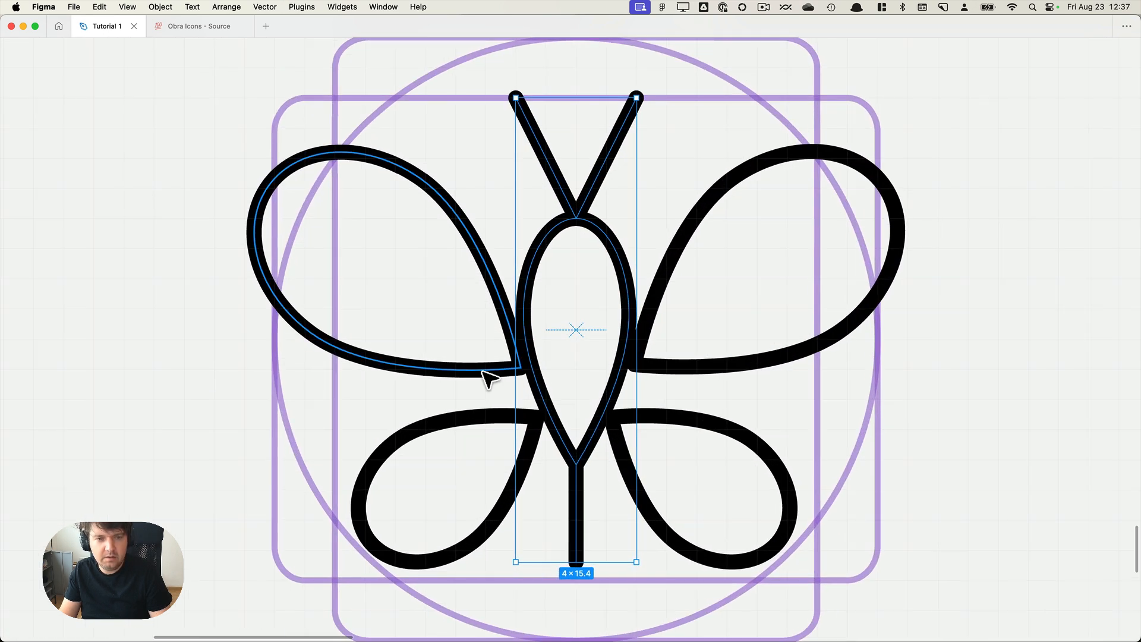
Select the upper left wing and turn on outline view to inspect its corner beside the body.
left_click(484, 371)
scroll(535, 367, "up", 3)
key("super+y")
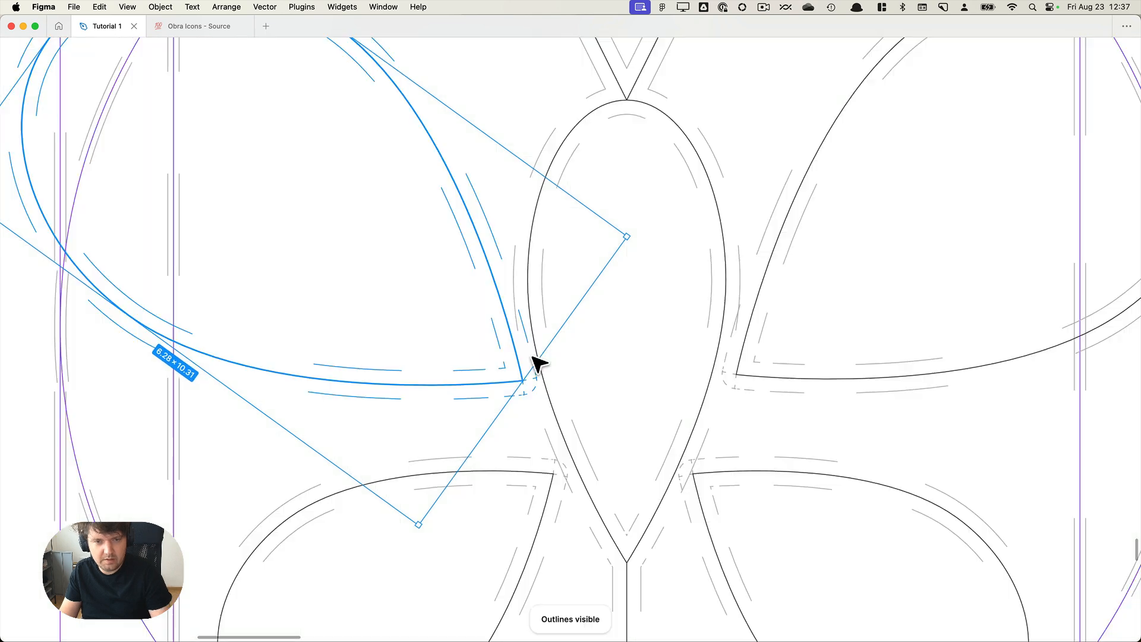
Move the upper left wing horizontally toward the body until its inner corner sits on the body's outline.
key("super+y")
scroll(571, 373, "up", 4)
key("super+y")
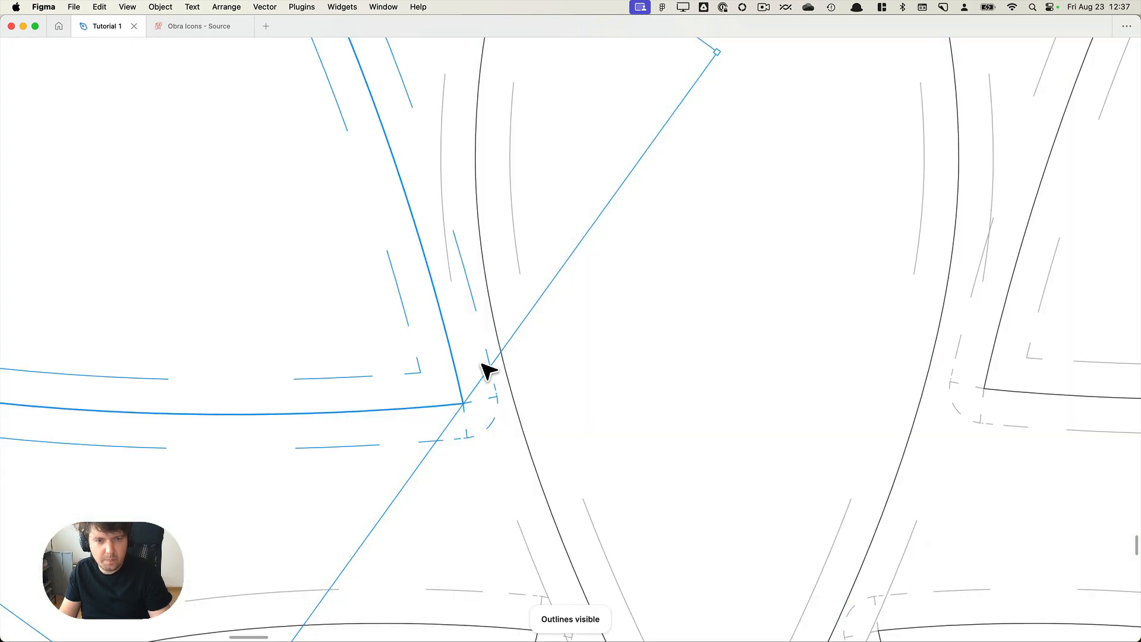
left_click_drag(499, 363, 512, 366)
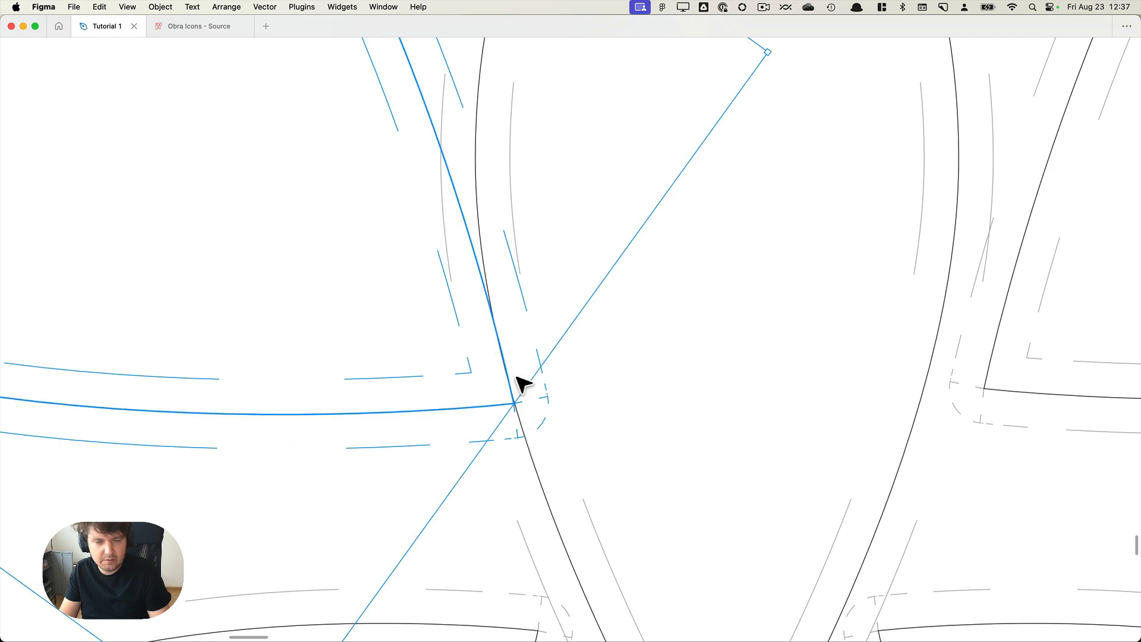
key("Escape")
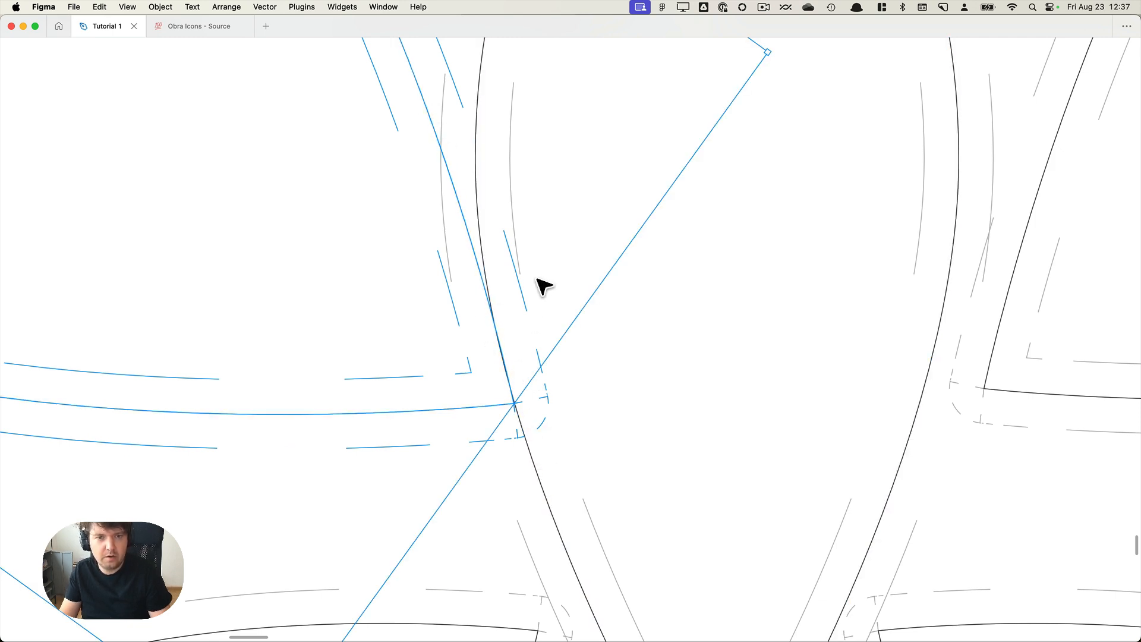
Move the upper right wing horizontally inward until its inner corner sits on the body's outline.
scroll(537, 288, "down", 10)
scroll(563, 290, "up", 5)
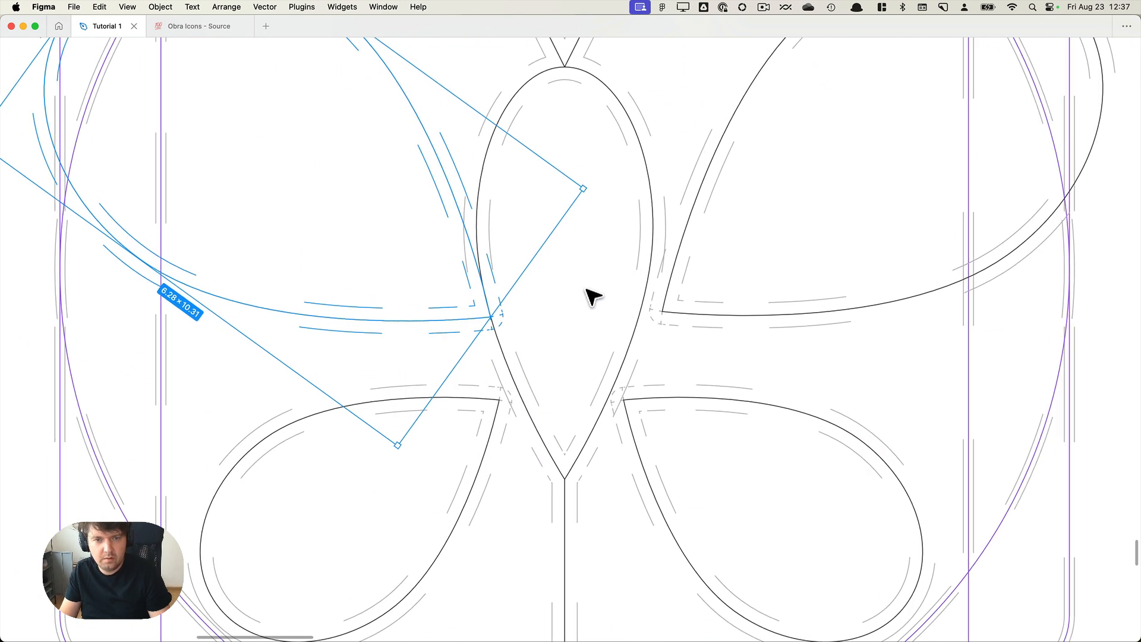
left_click(716, 326)
left_click_drag(708, 322, 666, 321)
scroll(706, 323, "up", 5)
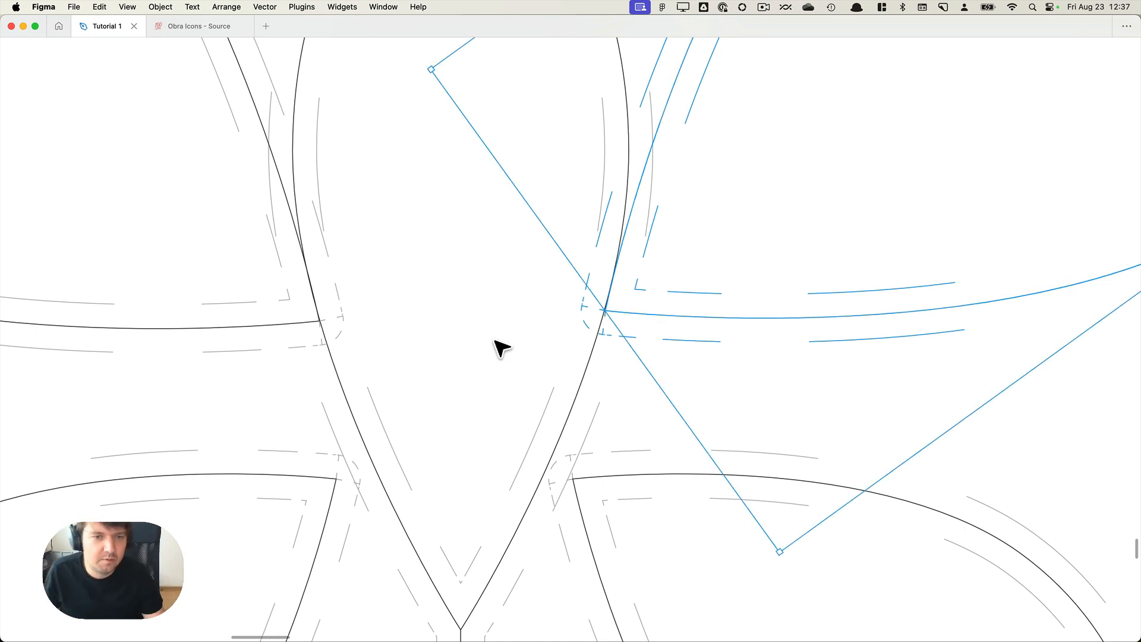
scroll(501, 348, "down", 10)
left_click(866, 323)
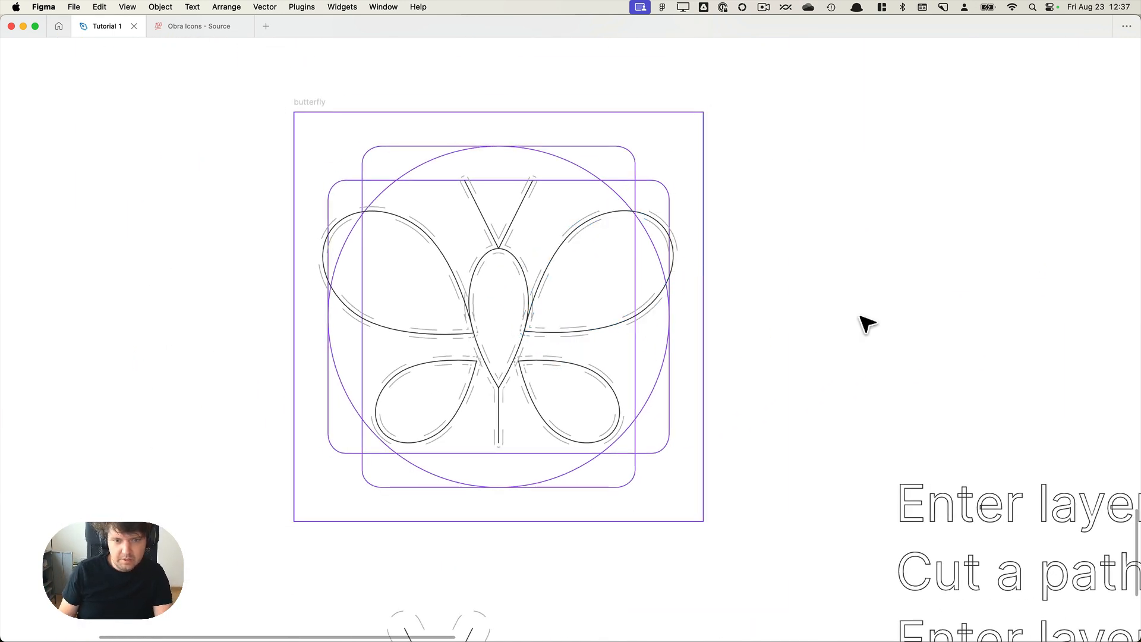
Leave outline view and move the Settings heading and its shortcut below the notes on cutting and pasting paths between layers.
scroll(866, 323, "down", 5)
key("super+y")
scroll(773, 332, "up", 4)
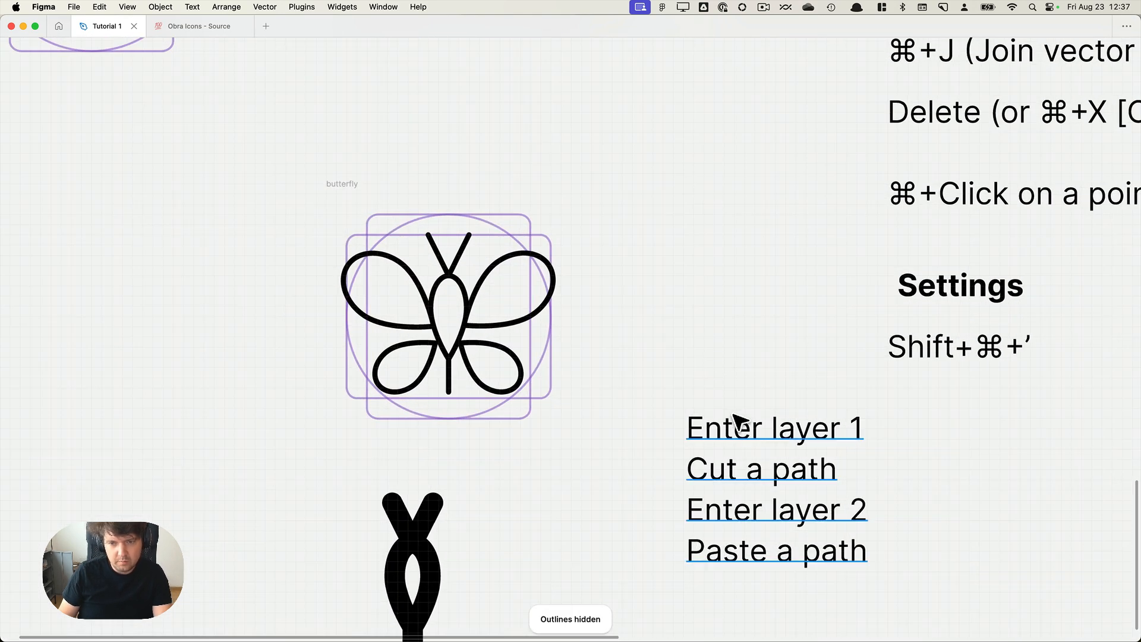
left_click_drag(770, 423, 806, 409)
scroll(773, 456, "down", 5)
left_click_drag(795, 353, 717, 247)
left_click(765, 297)
left_click(886, 368)
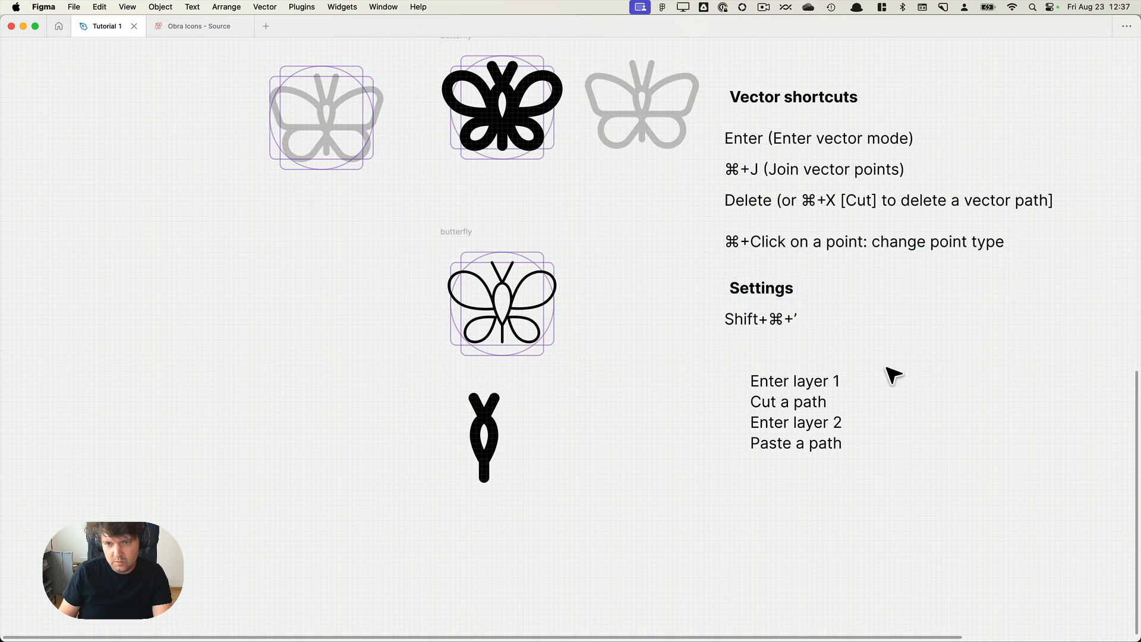
left_click_drag(751, 300, 797, 478)
Add the heading "Unifying vector layers:" above the indented layer cut-and-paste lines and align it with the other shortcut notes.
left_click_drag(810, 405, 785, 307)
double_click(785, 306)
type("Advanced lay")
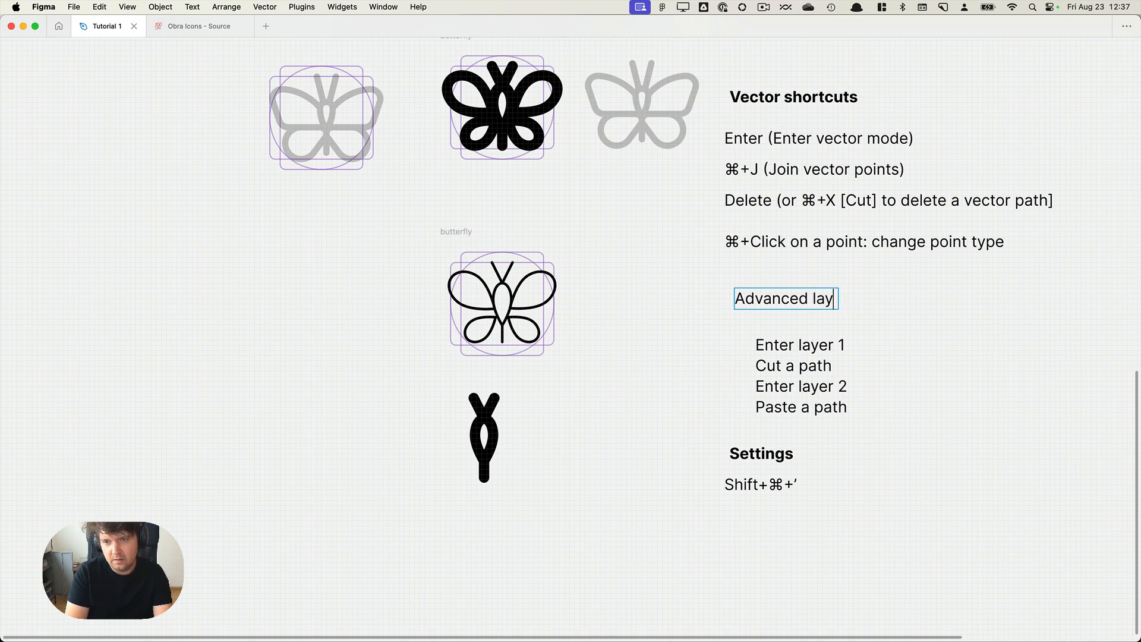
type("er op")
key("super+a")
type("U")
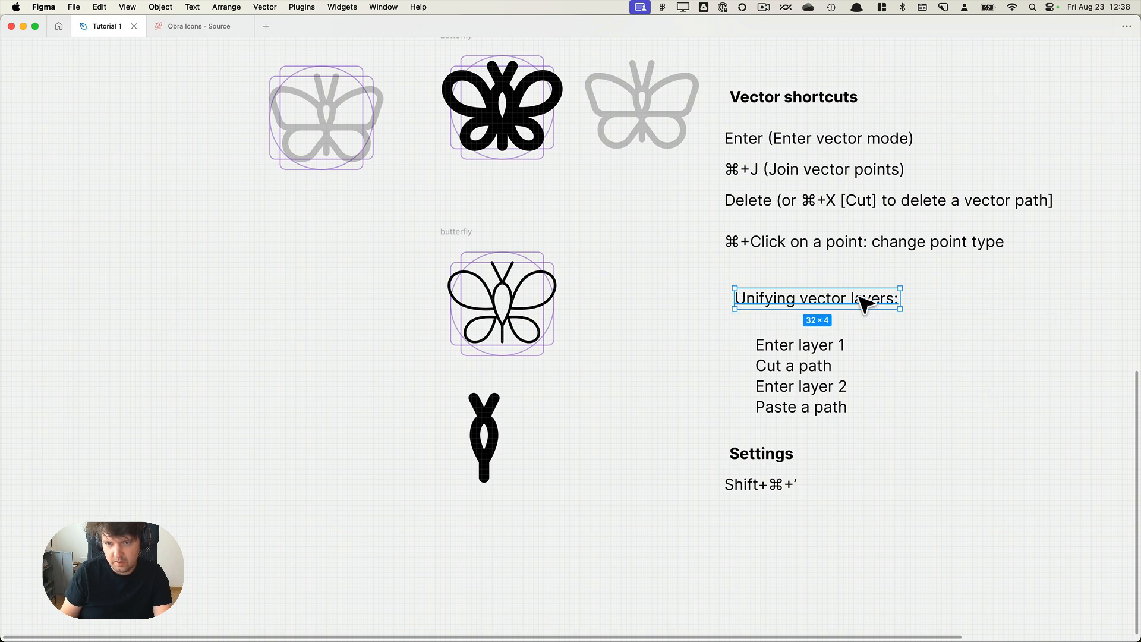
left_click_drag(859, 296, 848, 281)
left_click(840, 356)
Add the shortcut note "Outine mode ⌘+Y" between the vector layer notes and the Settings heading.
left_click_drag(801, 365, 796, 413)
key("Return")
type("Outine mode ⌘+Y")
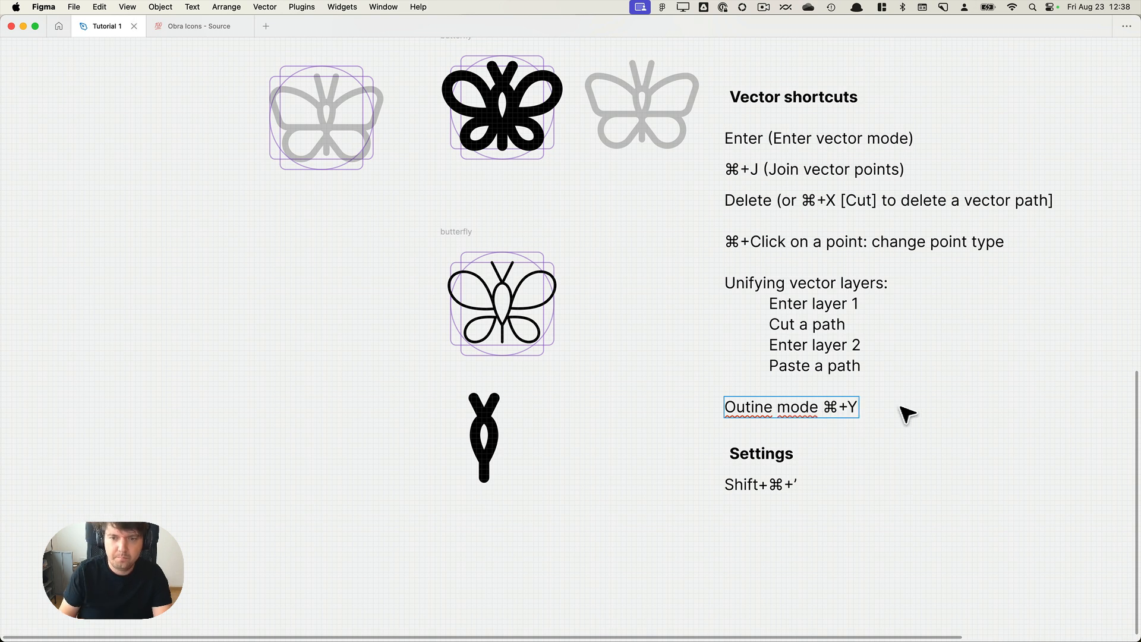
left_click(895, 408)
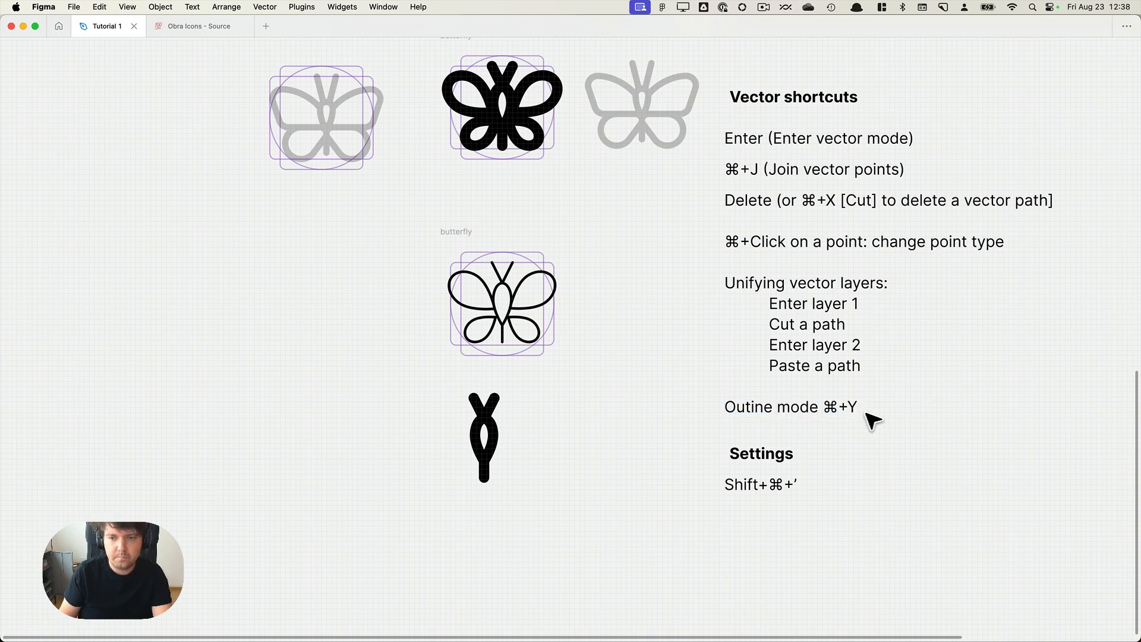
left_click_drag(839, 416, 837, 407)
In outline view, move the lower right wing horizontally until its inner corner sits on the body's outline.
scroll(522, 297, "up", 10)
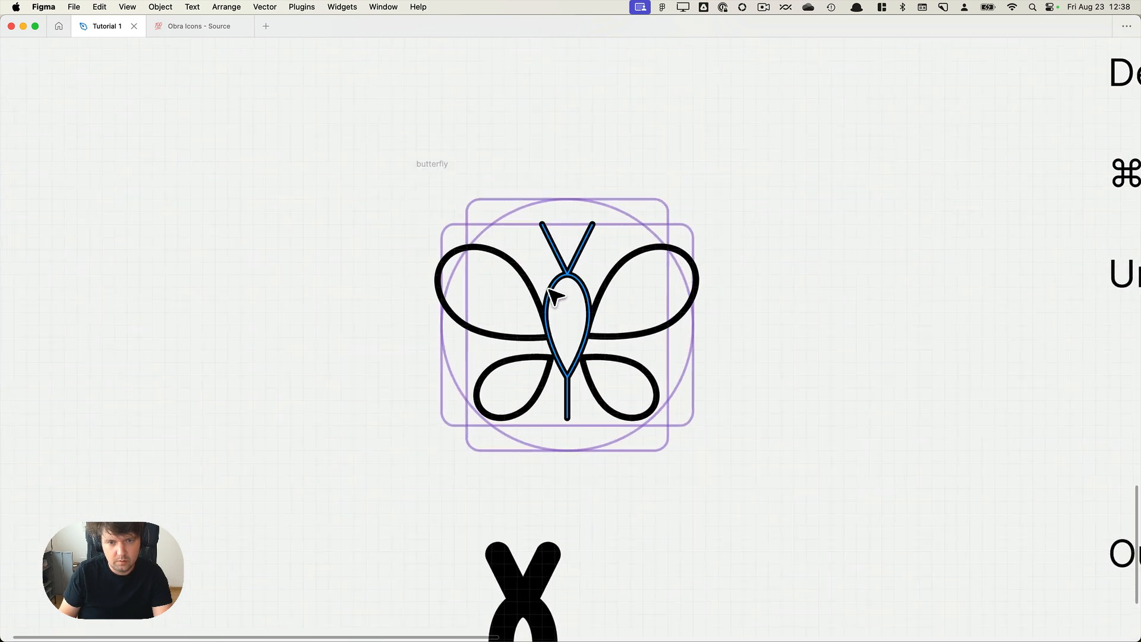
scroll(646, 378, "up", 5)
key("super+y")
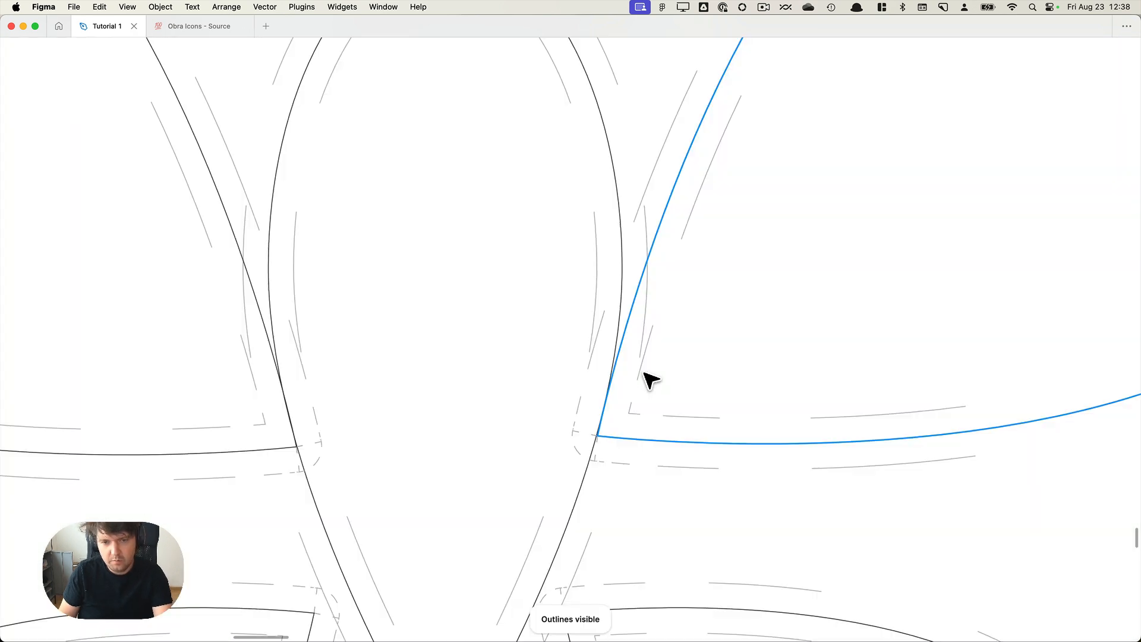
scroll(649, 400, "up", 3)
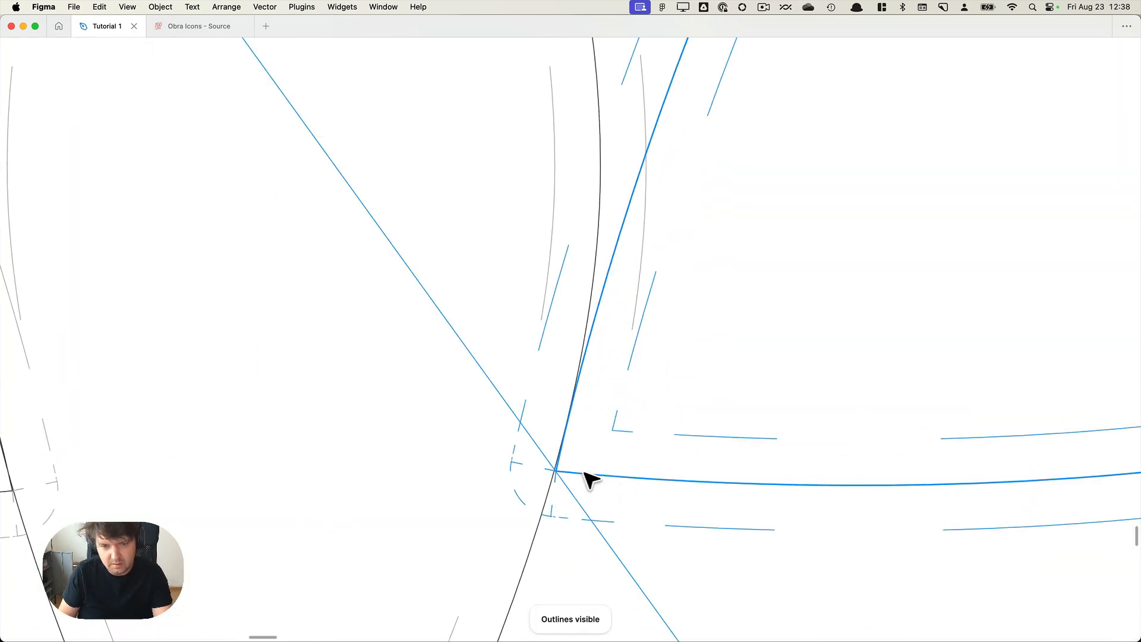
scroll(587, 475, "down", 10)
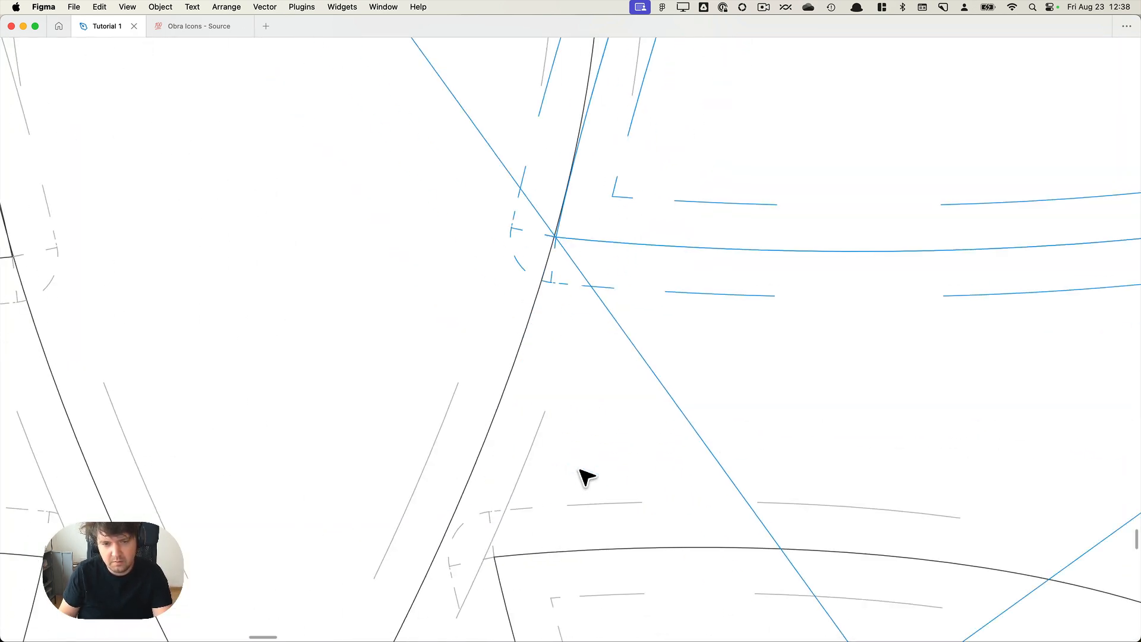
left_click_drag(553, 385, 496, 383)
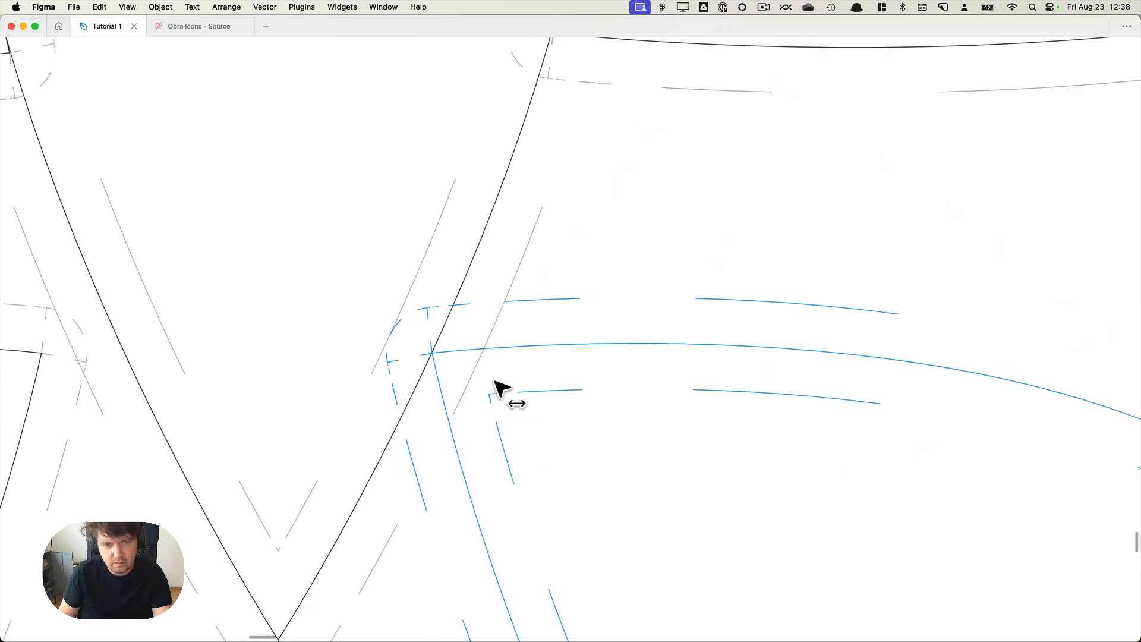
Move the lower left wing horizontally onto the body's outline and turn outline view off.
scroll(463, 357, "left", 8)
left_click_drag(421, 334, 531, 349)
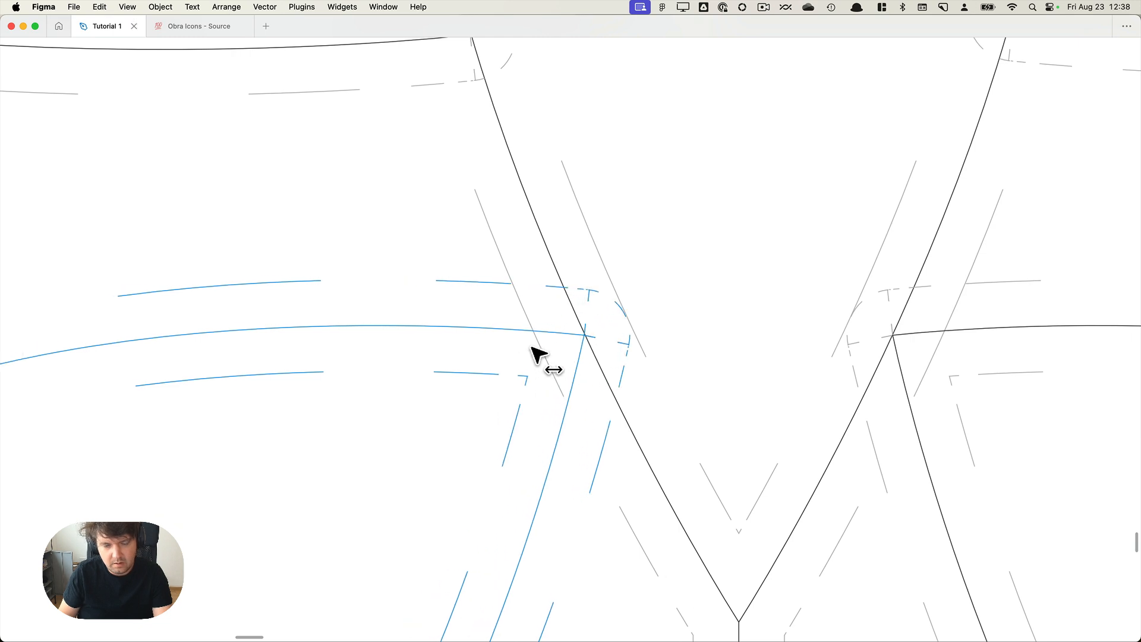
scroll(656, 359, "down", 3)
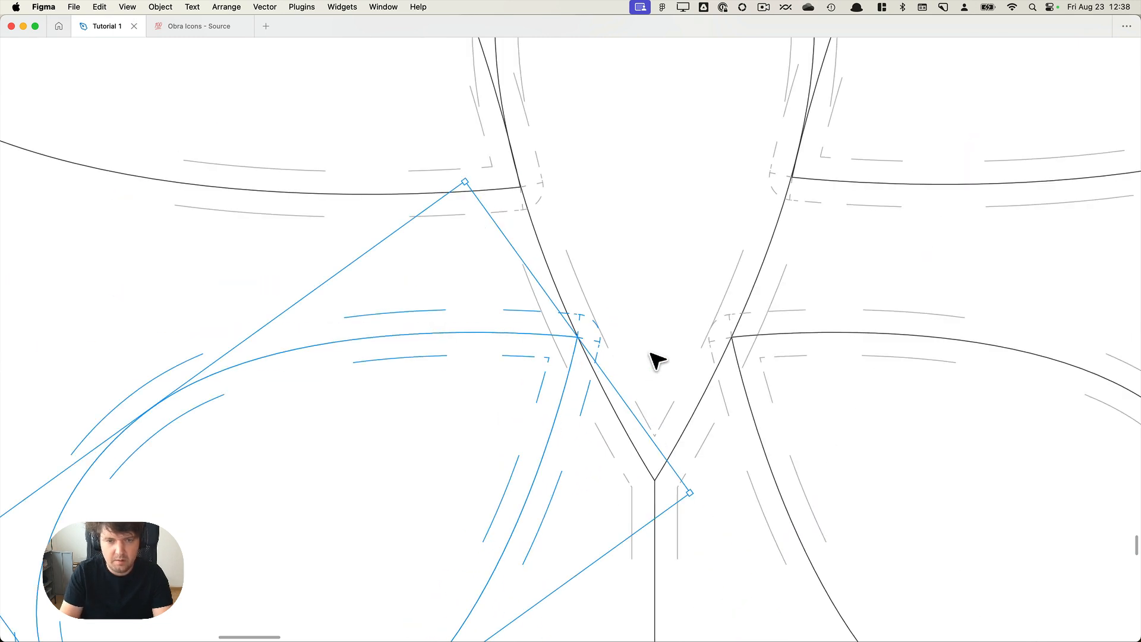
key("super+y")
key("super+backslash")
key("super+backslash")
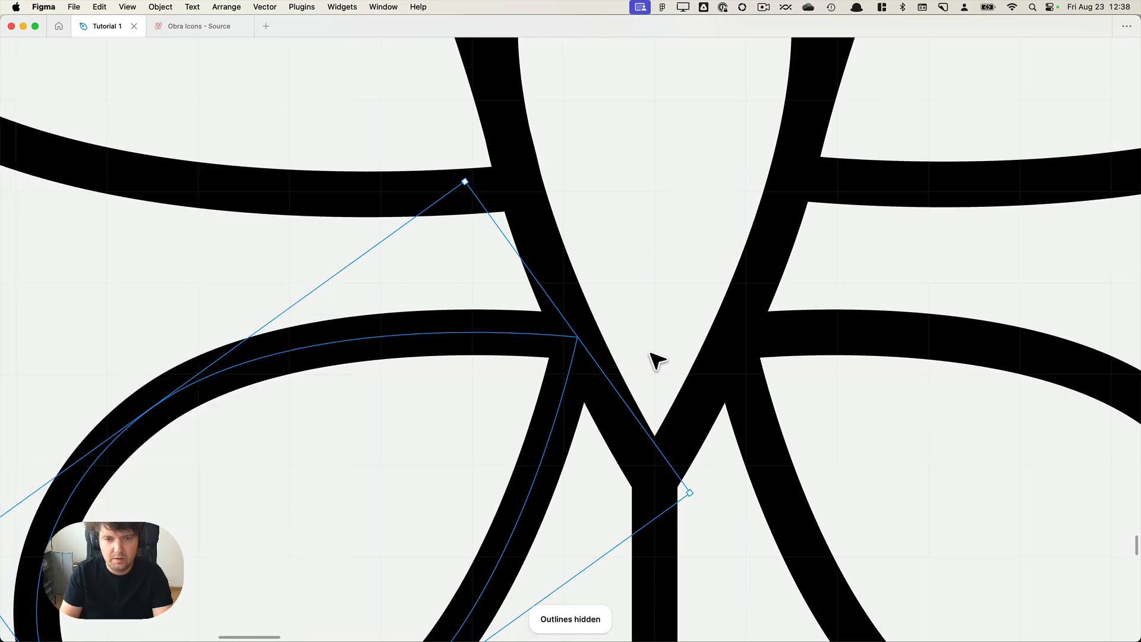
scroll(654, 362, "down", 5)
scroll(718, 346, "up", 2)
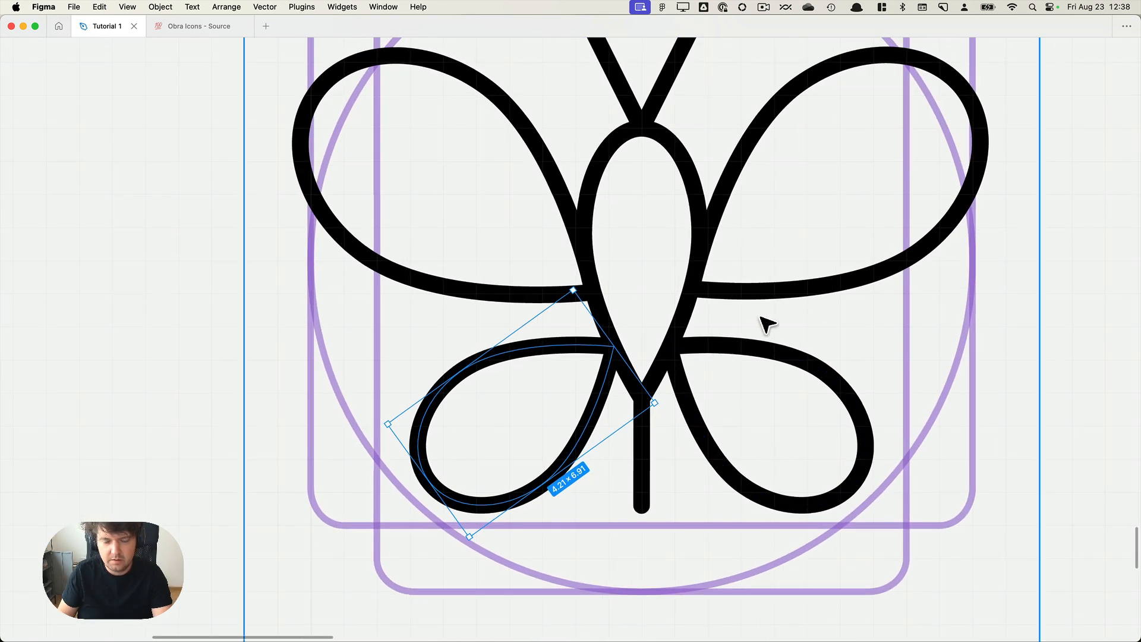
Move both lower wings up and outward so their inner corners meet the upper wings beside the body.
left_click(741, 351)
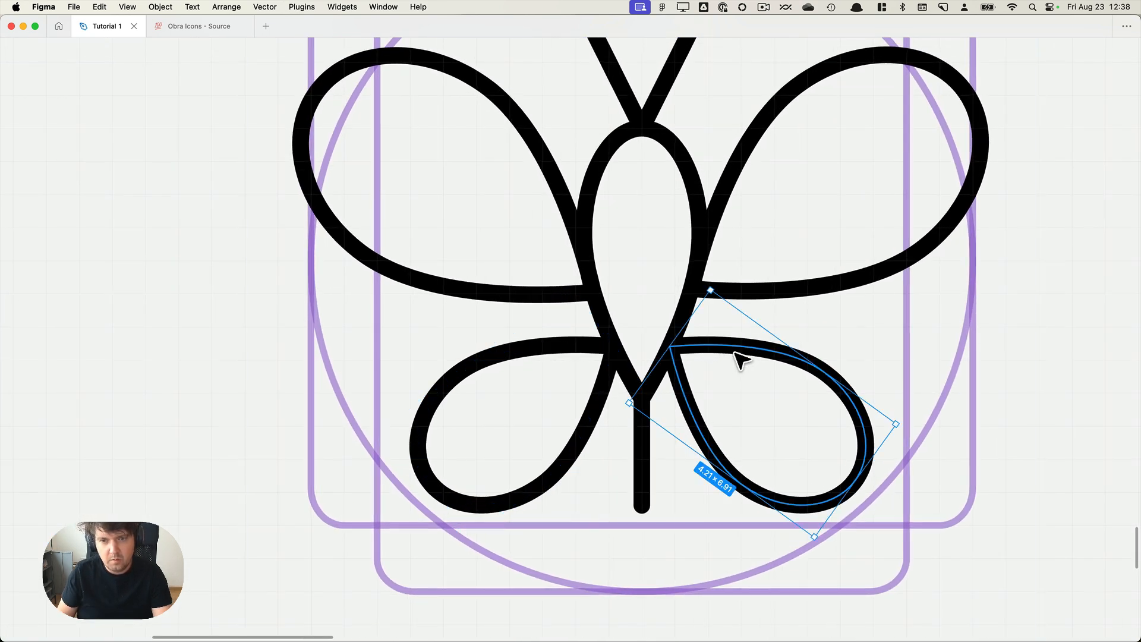
scroll(739, 321, "down", 3)
scroll(683, 407, "up", 2)
scroll(686, 401, "up", 2)
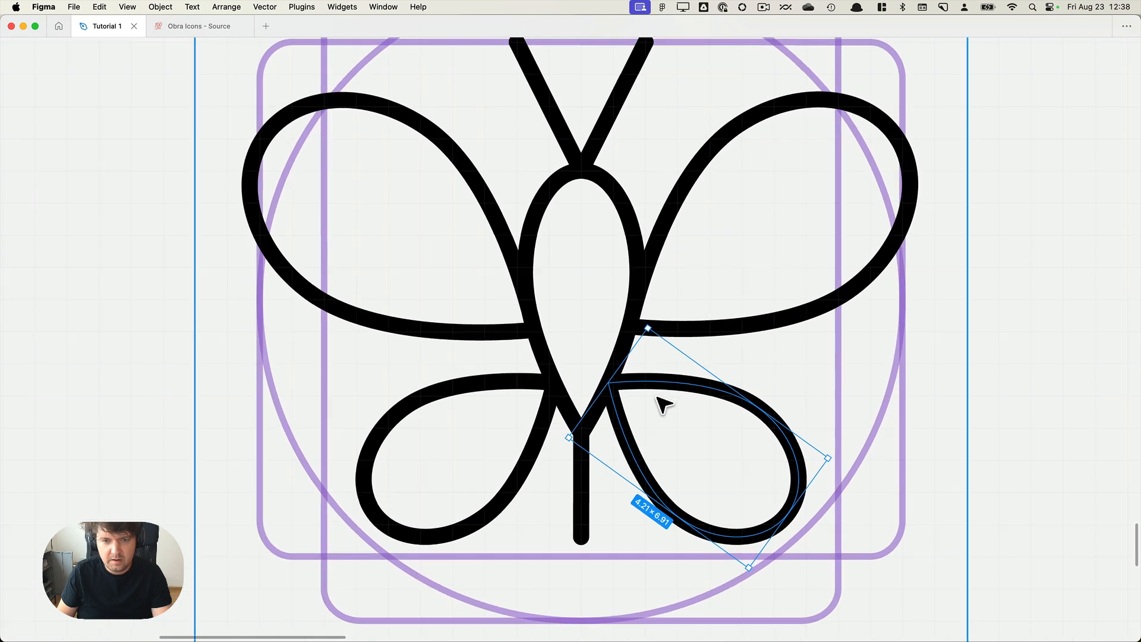
left_click_drag(657, 389, 682, 344)
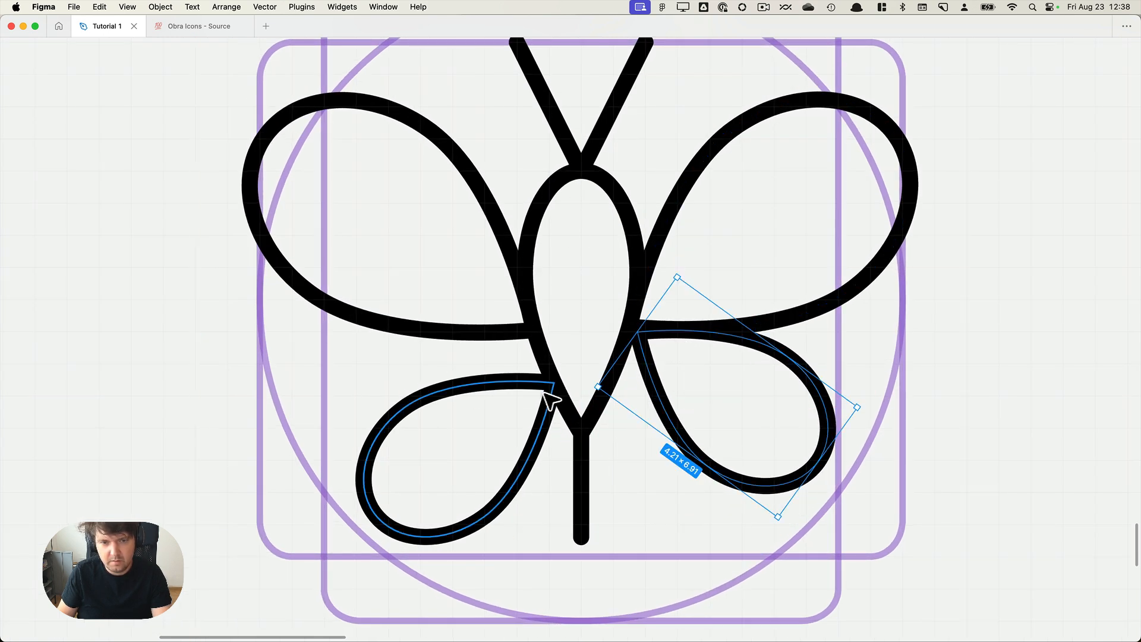
left_click_drag(551, 400, 517, 351)
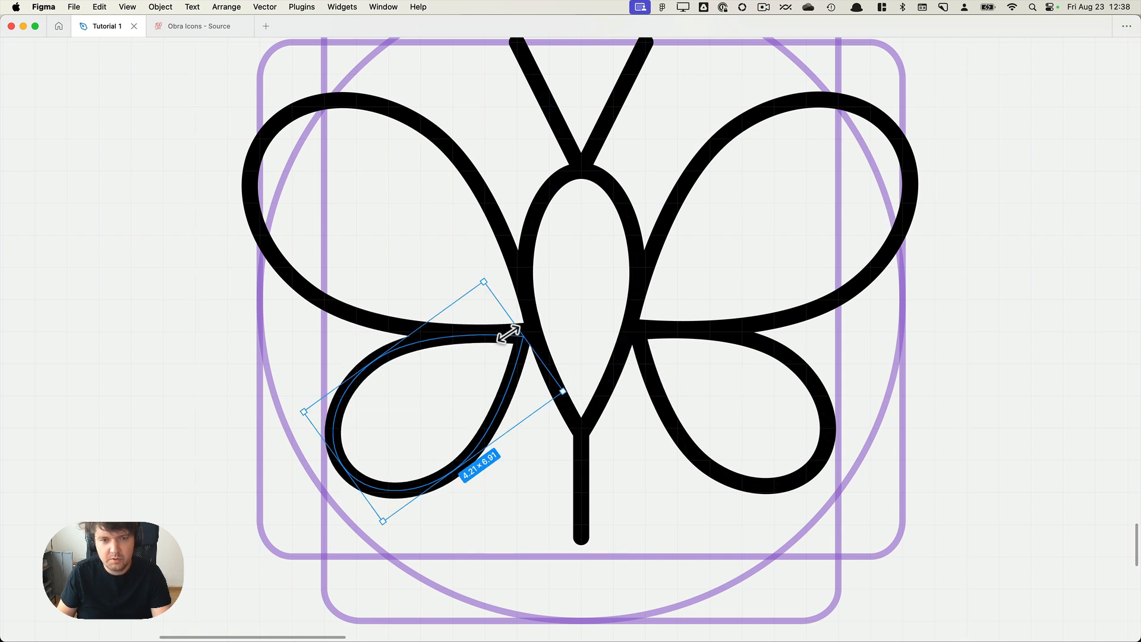
Try a straight horizontal pen line across the butterfly where the wings meet the body.
key("p")
left_click(242, 331)
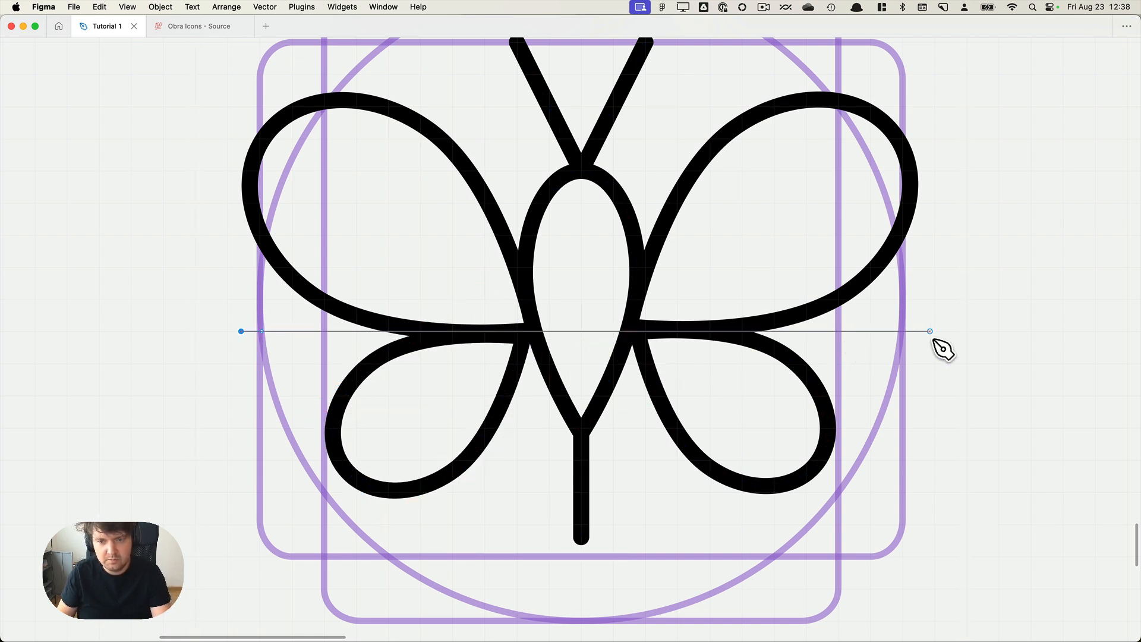
left_click(930, 331)
key("super+z")
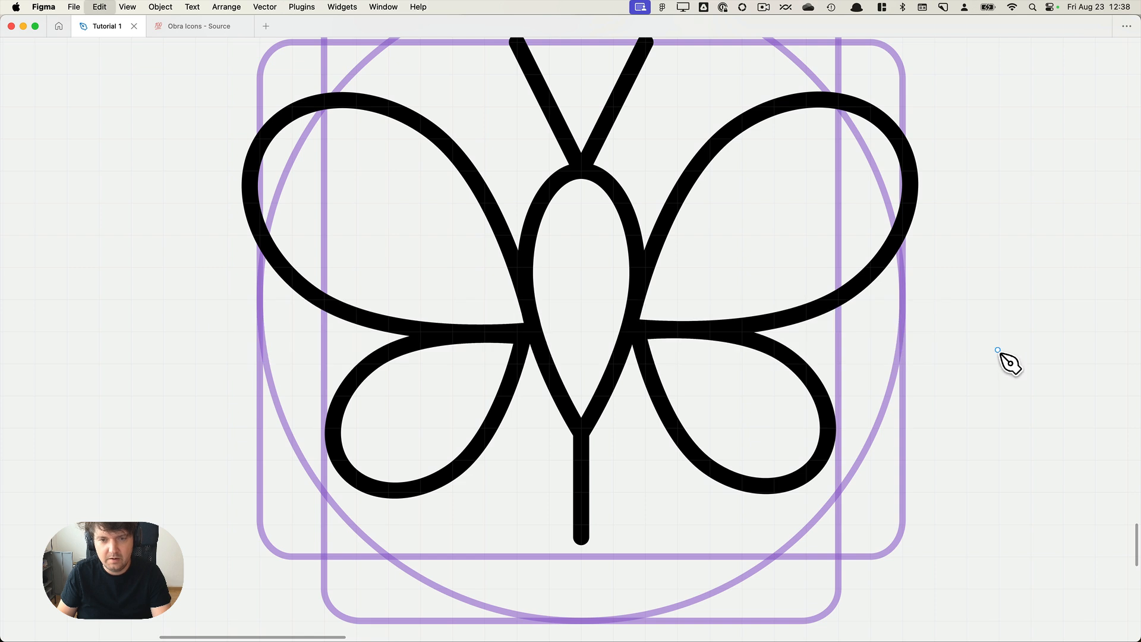
Select the lower wings and the upper right wing in turn to compare their alignment where they meet the body.
left_click(746, 352)
left_click(524, 363, "shift")
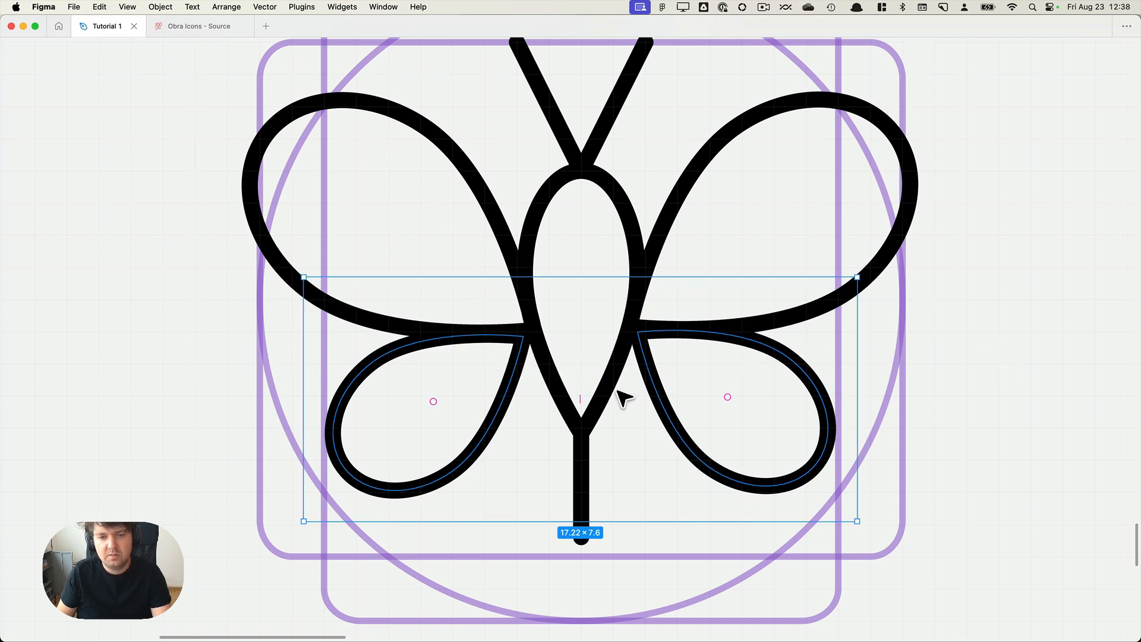
key("Escape")
left_click(741, 351)
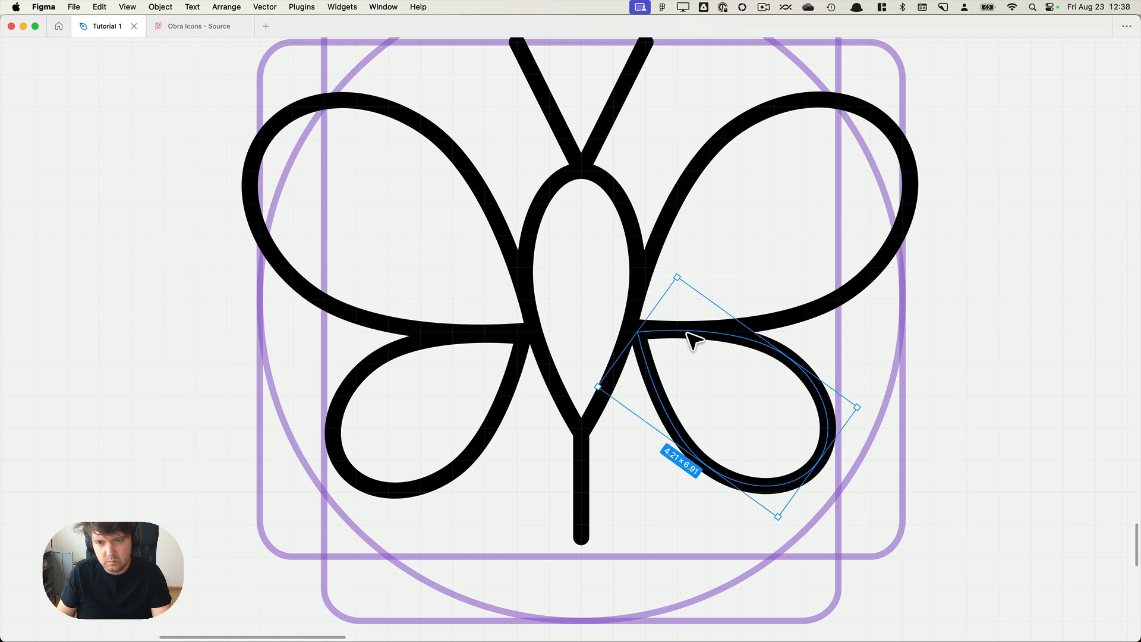
left_click(791, 326)
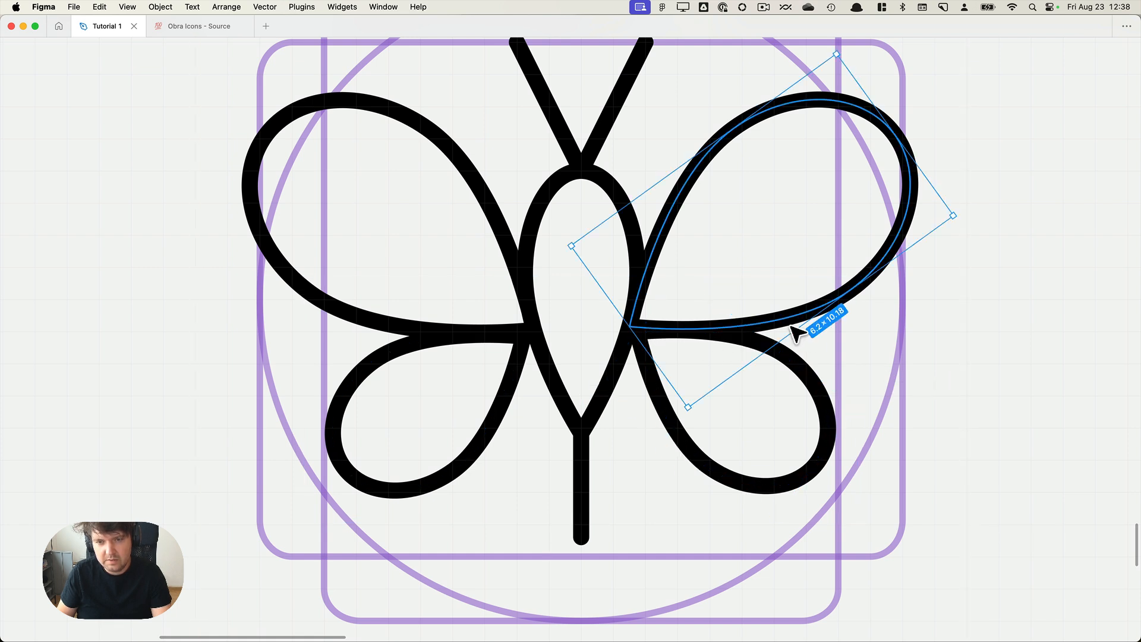
left_click(722, 340)
left_click(709, 334)
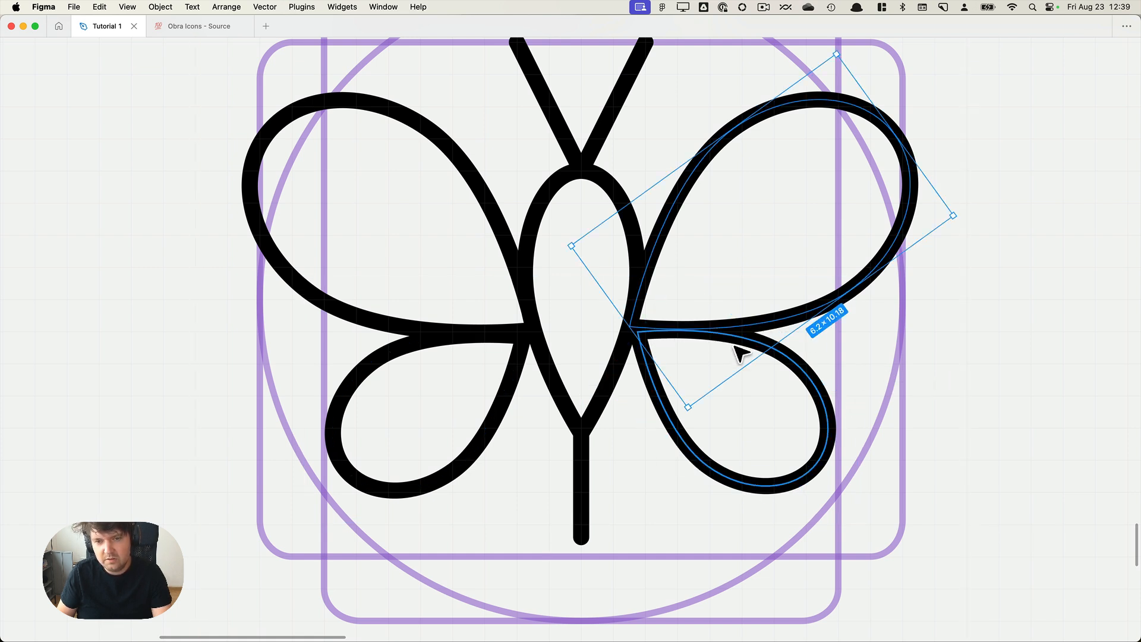
left_click(1049, 357)
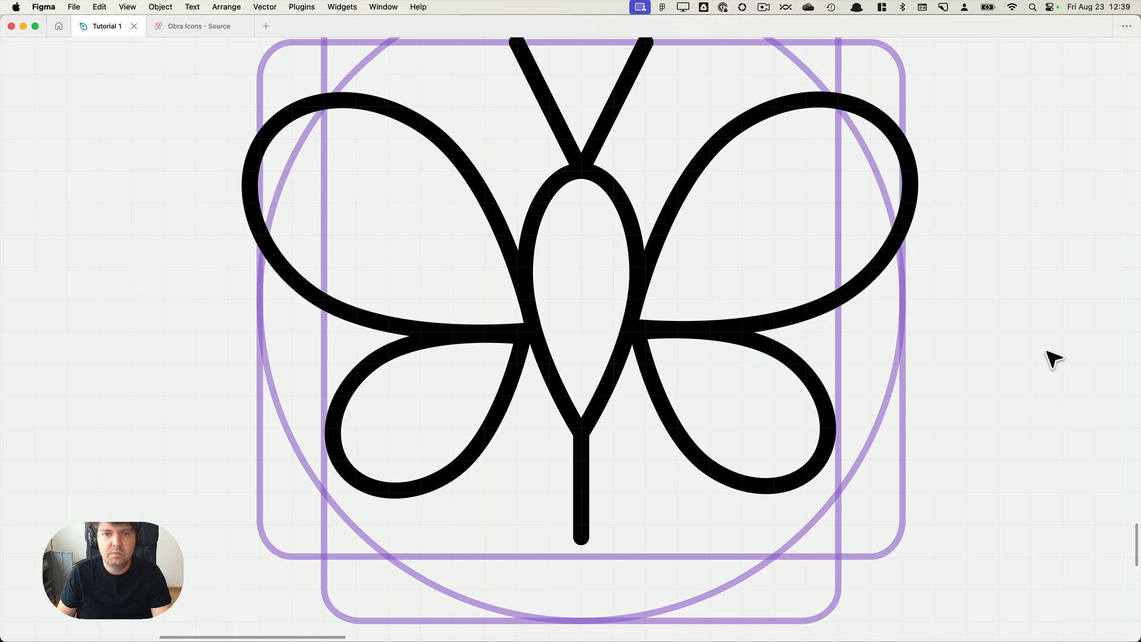
Check the lower right wing and both left wings by selecting them and viewing their corners beside the body up close.
left_click(520, 389)
left_click(672, 410)
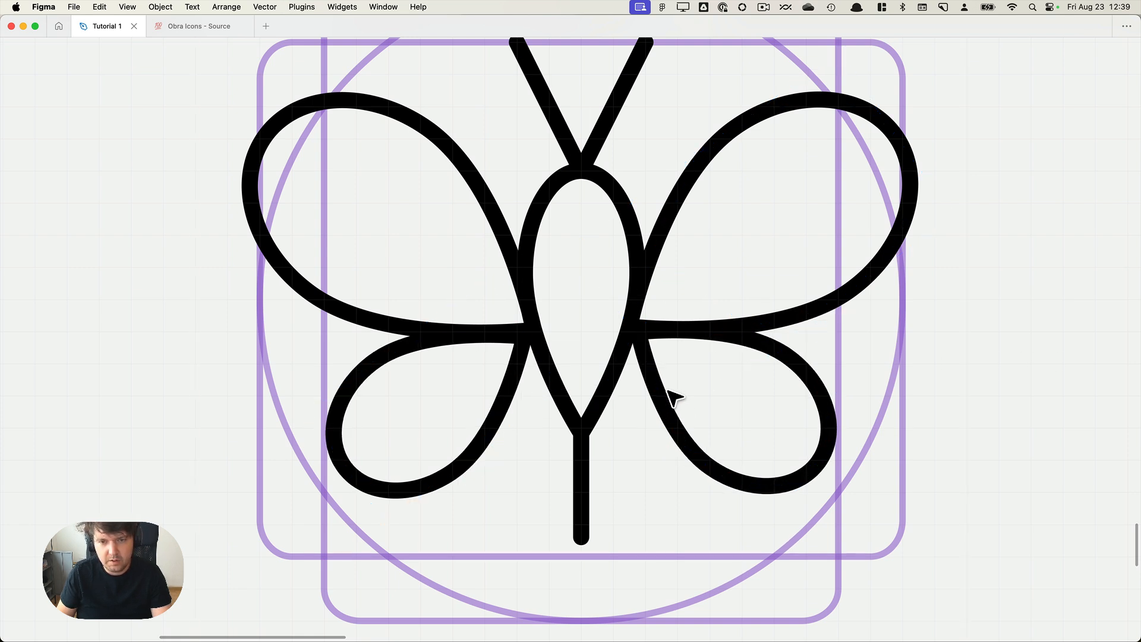
left_click(673, 394)
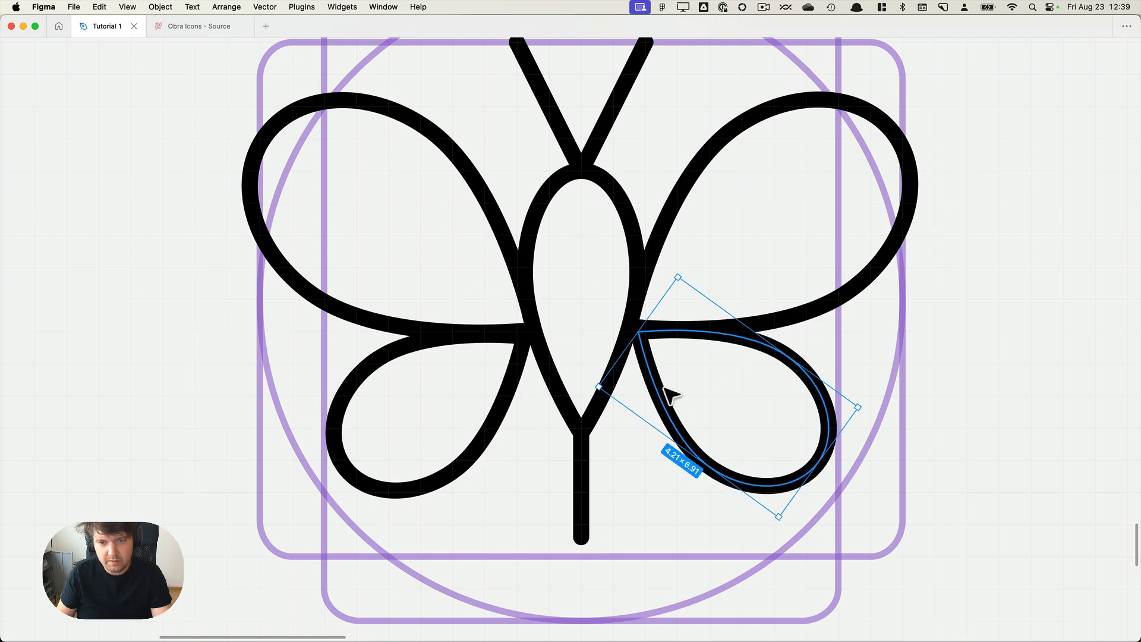
left_click(516, 371)
left_click(372, 315, "shift")
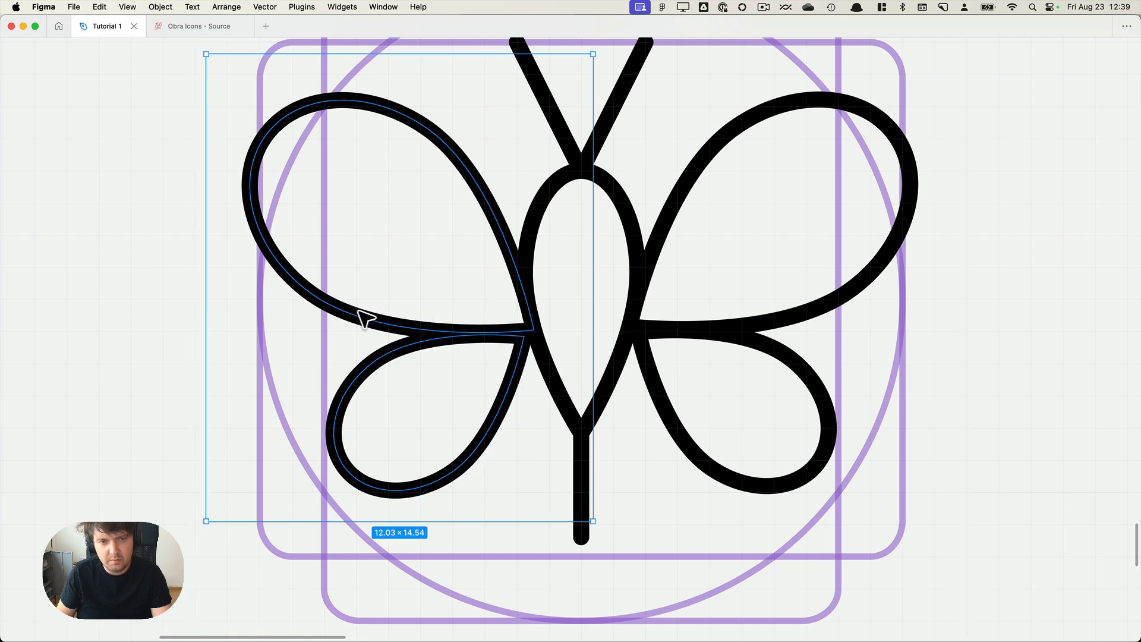
scroll(357, 318, "up", 5)
scroll(674, 446, "up", 3)
left_click(616, 399)
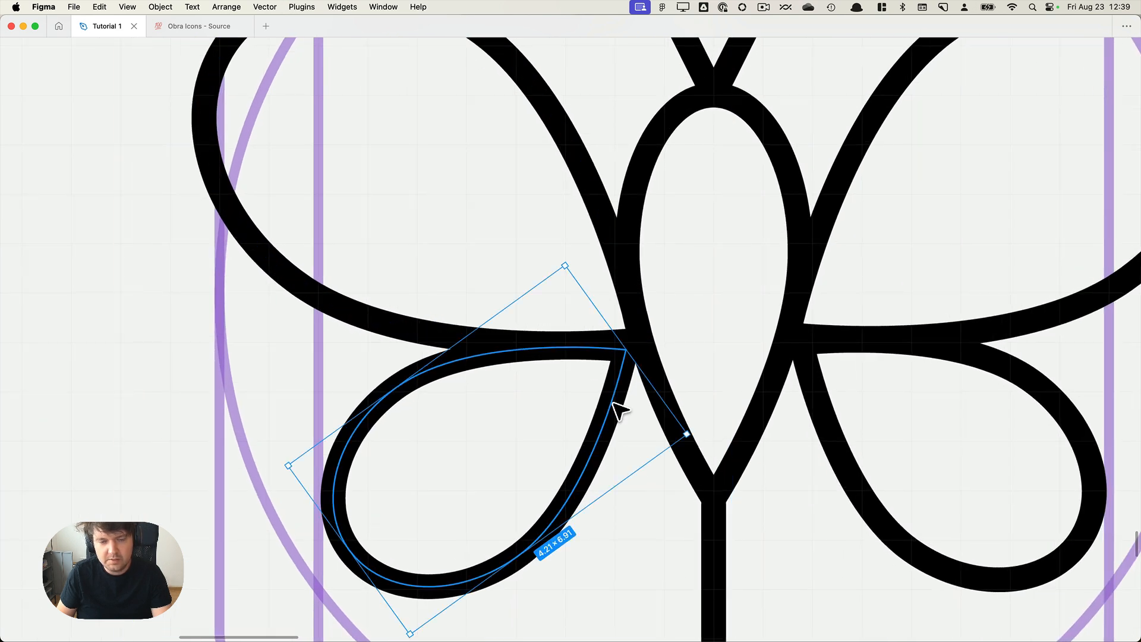
Move the upper and lower left wings together out of the butterfly frame onto the empty canvas on its left.
left_click(575, 347)
left_click_drag(573, 410, 710, 403)
scroll(711, 404, "down", 5)
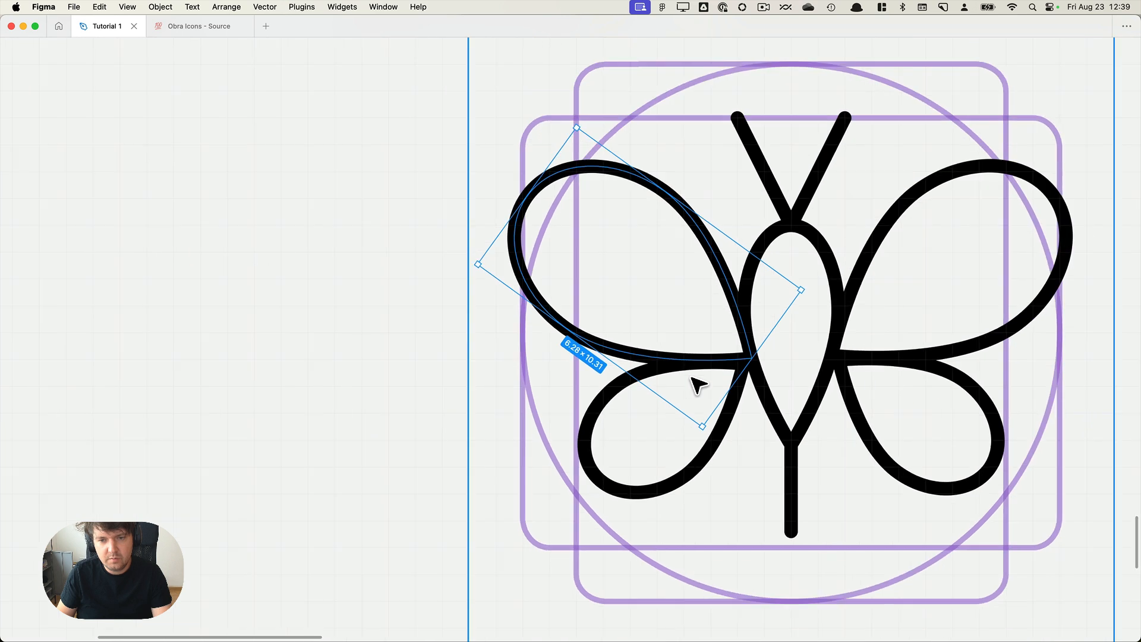
left_click(638, 410, "shift")
left_click_drag(639, 410, 229, 400)
scroll(590, 408, "up", 3)
scroll(552, 359, "up", 5)
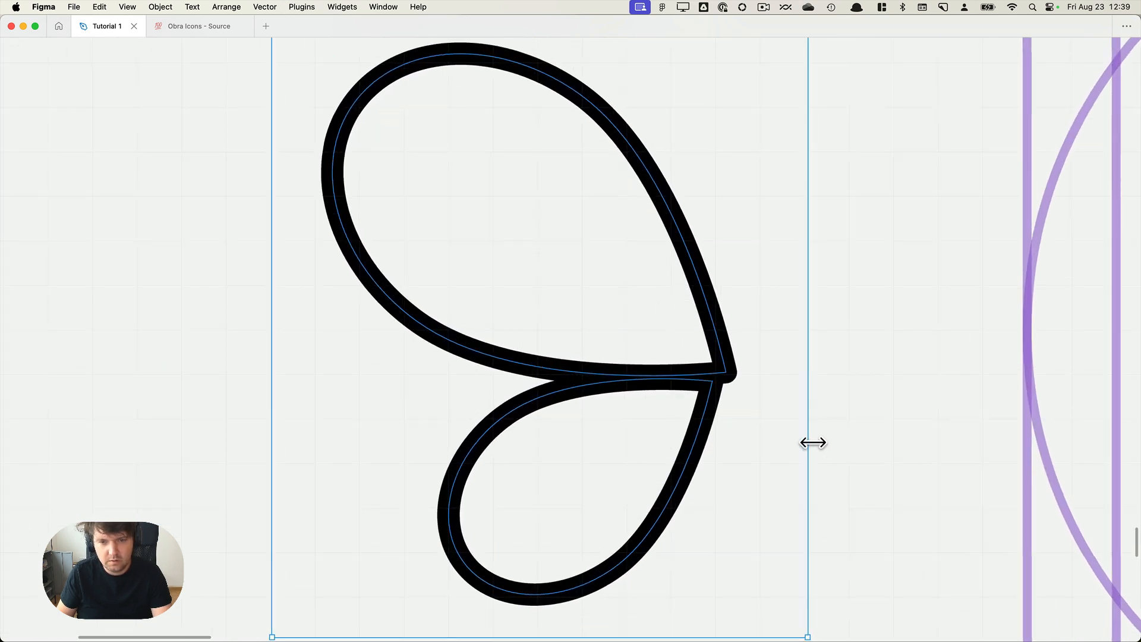
Combine the lower left wing's path with the upper left wing's path into a single vector path.
left_click(848, 440)
left_click(676, 384)
double_click(635, 354)
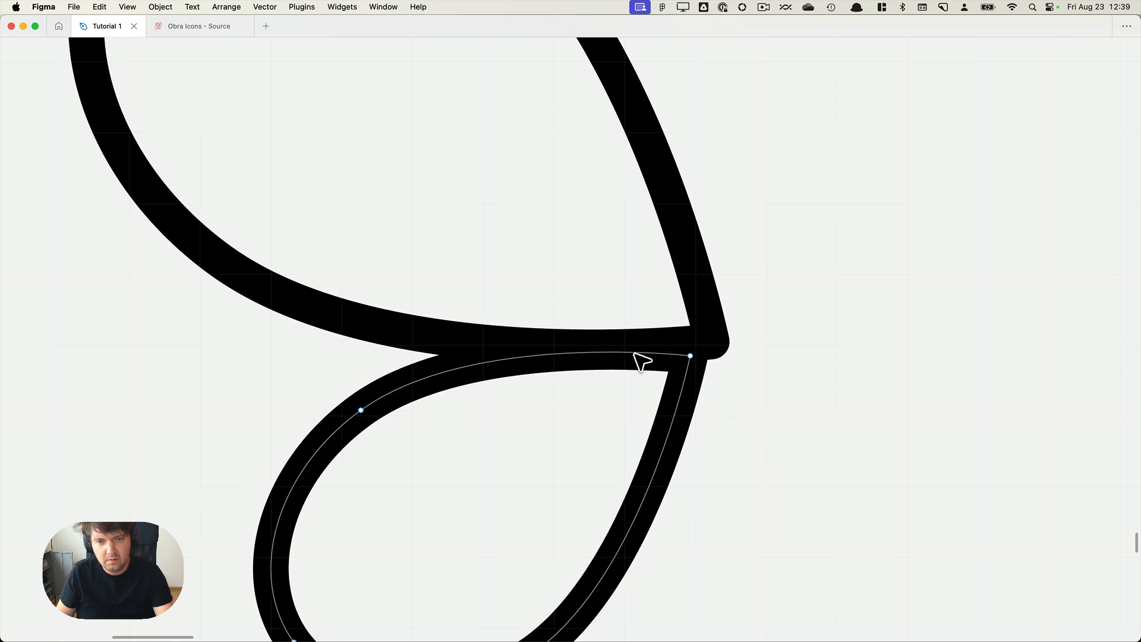
key("Delete")
left_click(706, 357)
key("Delete")
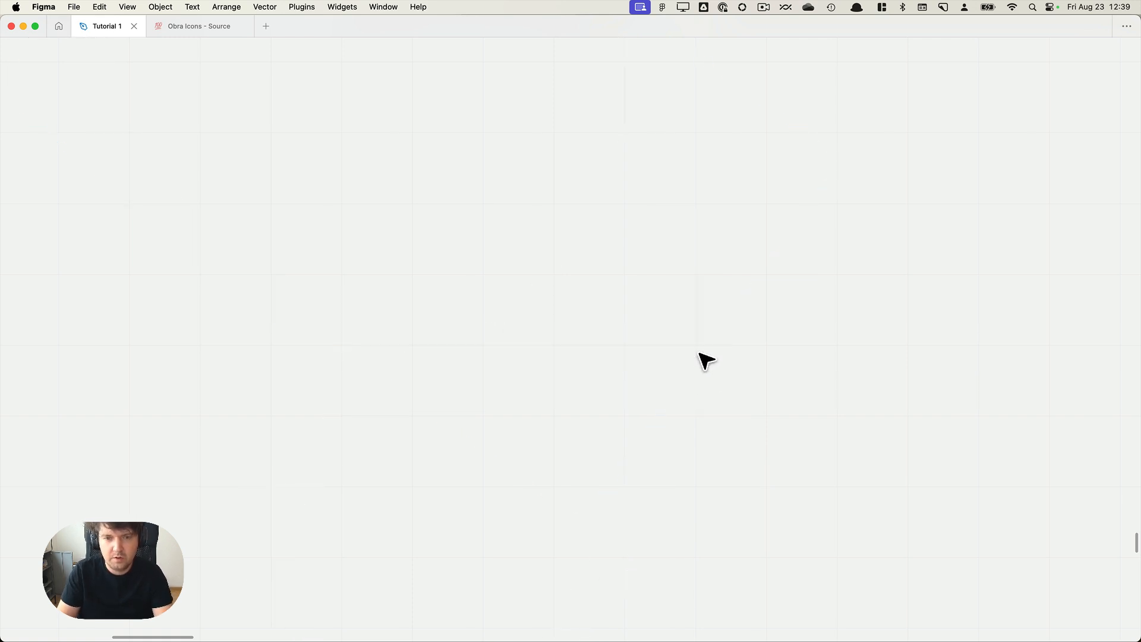
key("super+z")
key("super+z")
key("super+z")
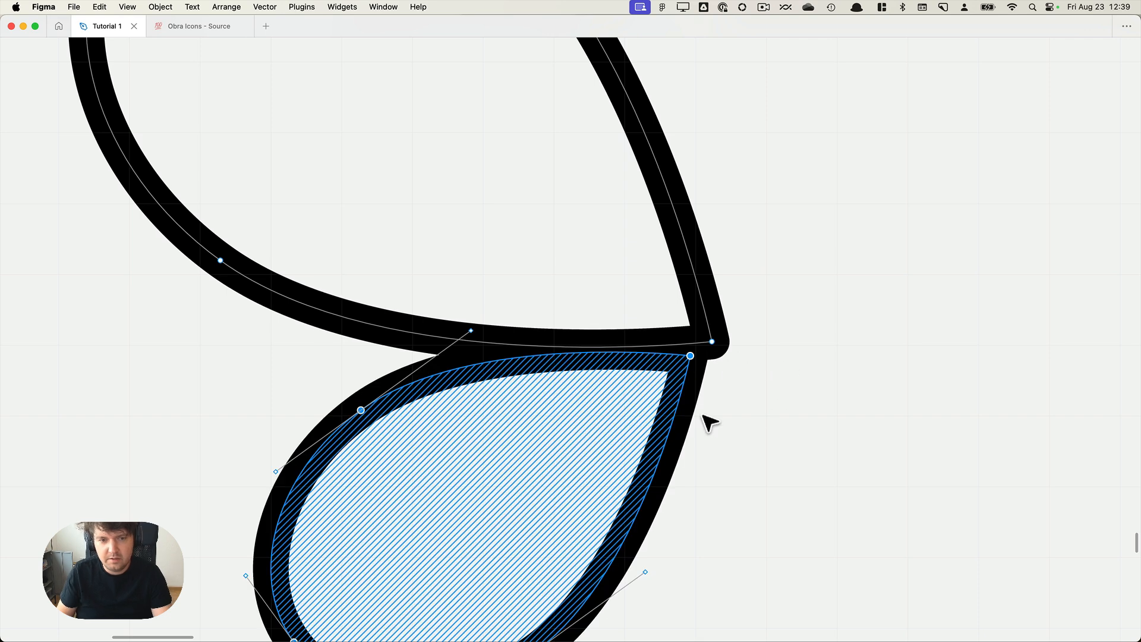
Examine the gap between the inner corner points of the combined wings and leave vector editing.
scroll(790, 353, "down", 3)
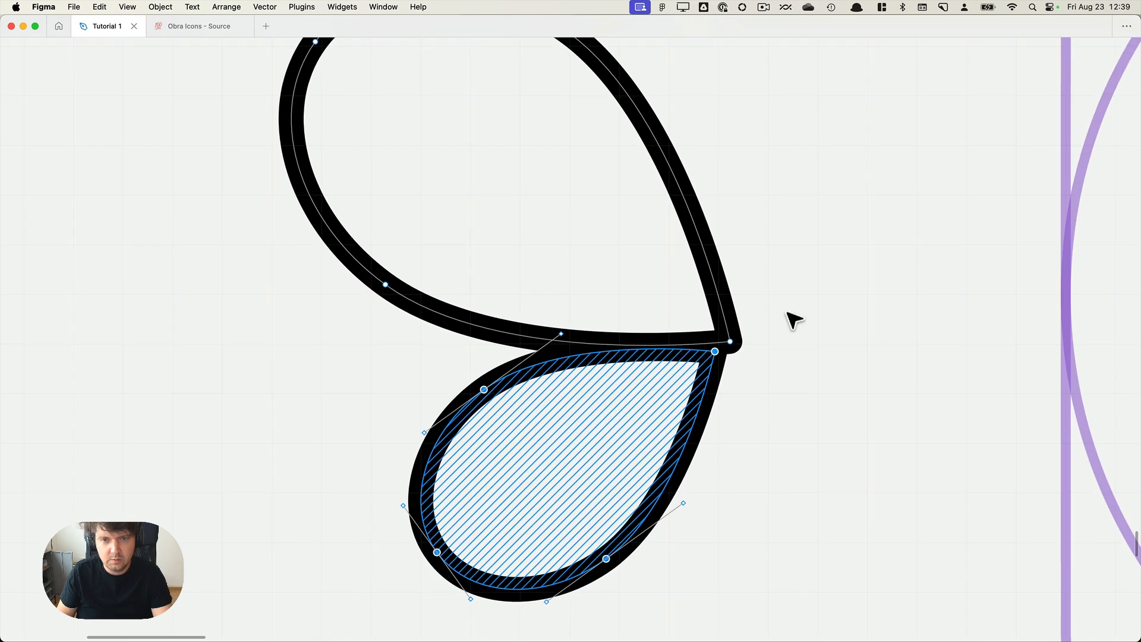
scroll(754, 245, "up", 1)
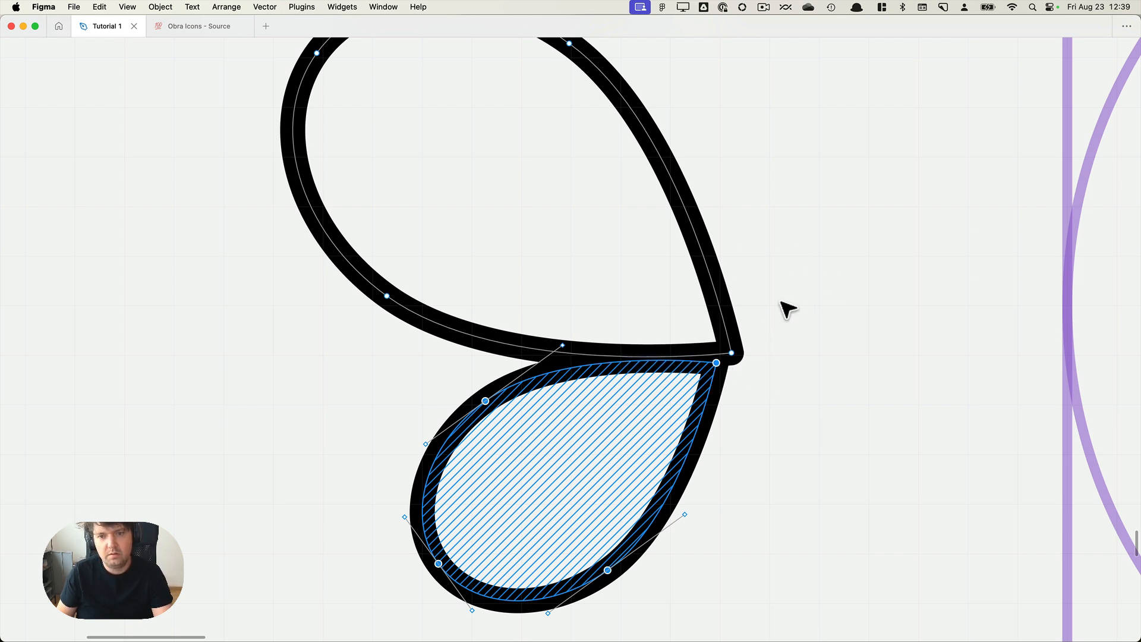
scroll(787, 308, "left", 2)
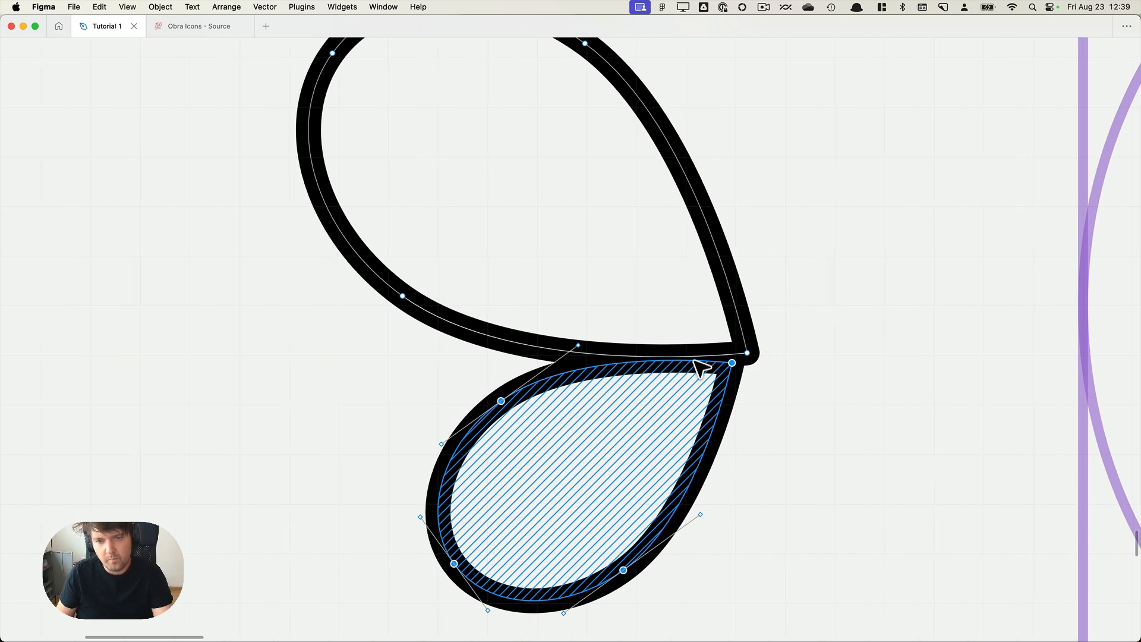
scroll(735, 364, "up", 5)
scroll(817, 344, "down", 5)
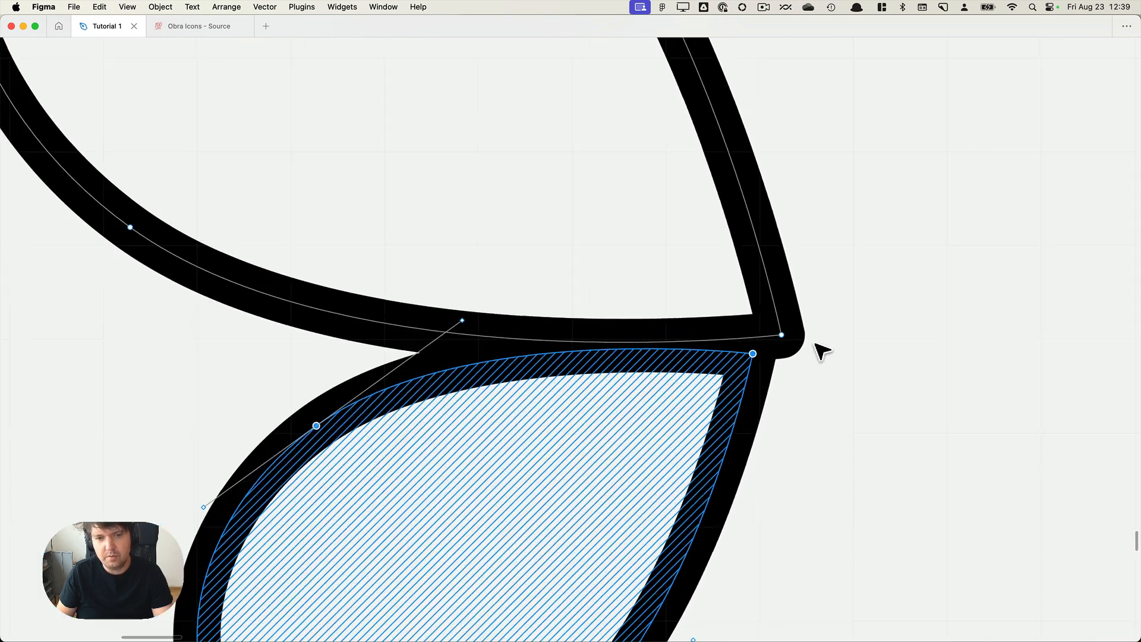
left_click(876, 347)
key("Escape")
key("Escape")
scroll(888, 363, "down", 2)
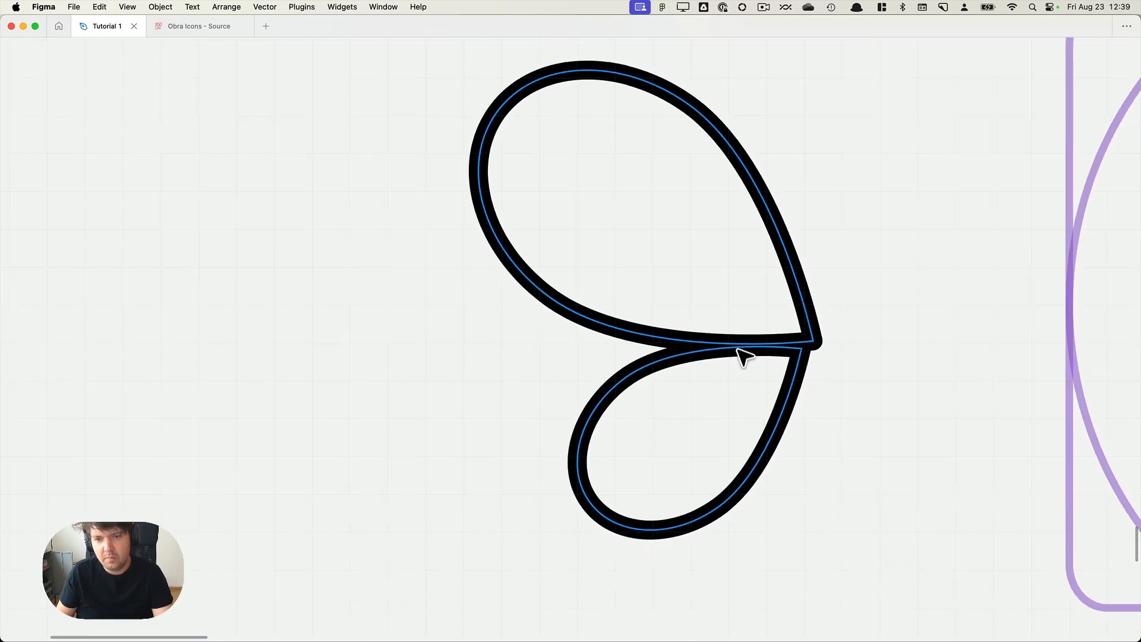
Move the combined left wings further away from the butterfly frame and bring back the hidden interface.
left_click_drag(760, 349, 552, 338)
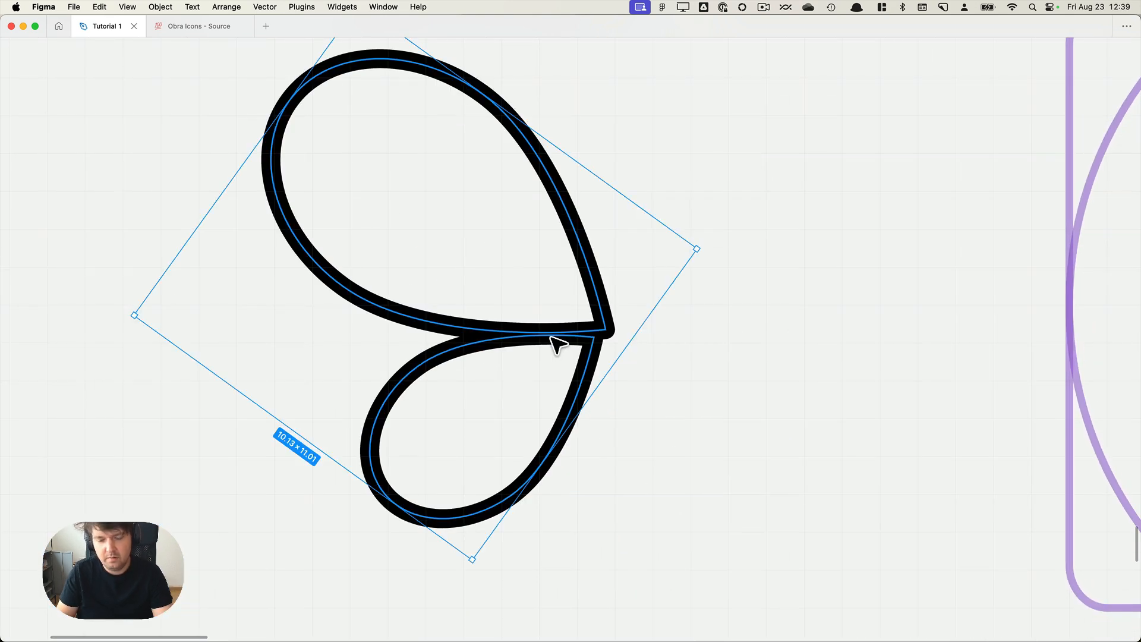
double_click(551, 337)
key("super+backslash")
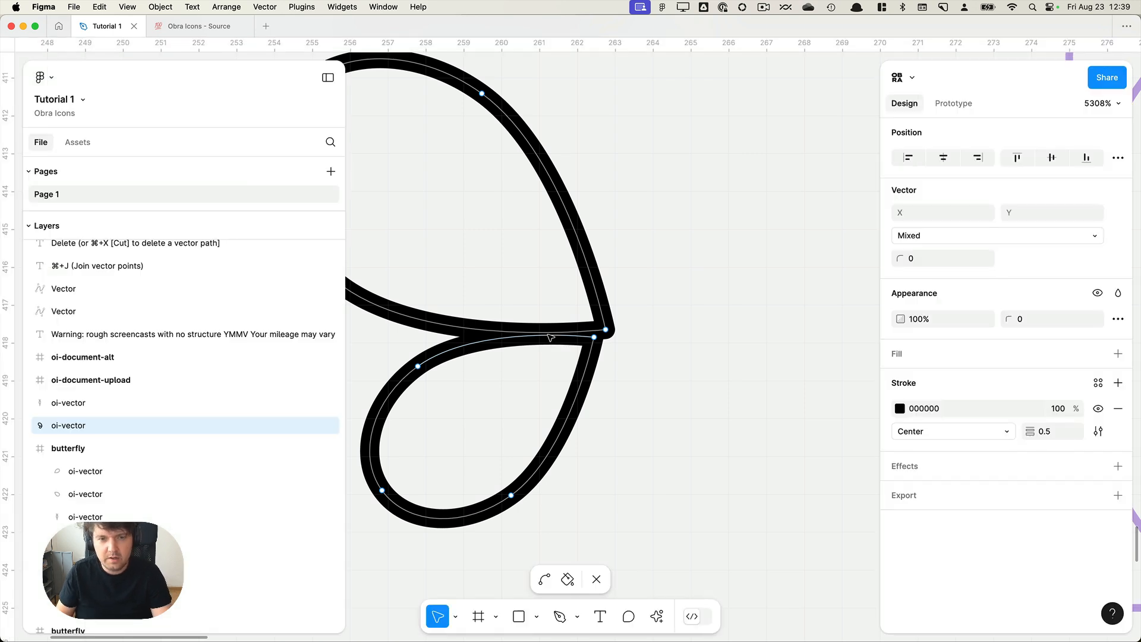
key("Escape")
Place a duplicate of the combined wings beside the original with a stroke weight of 0.1.
scroll(594, 330, "down", 5)
left_click_drag(504, 337, 671, 336)
left_click(1057, 471)
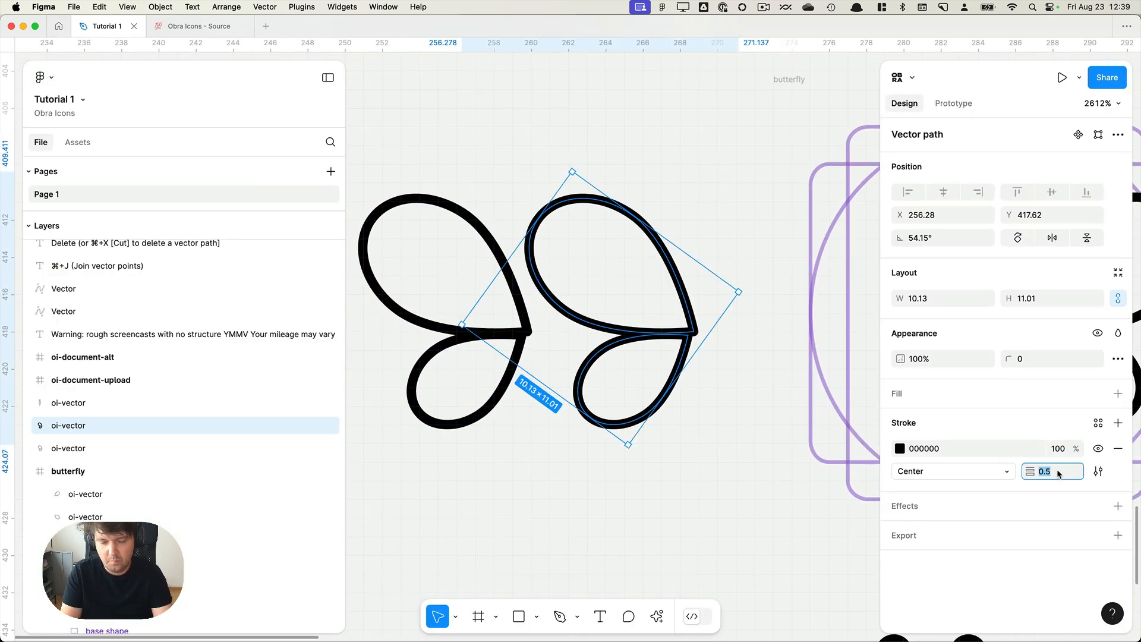
type("0.1")
key("Return")
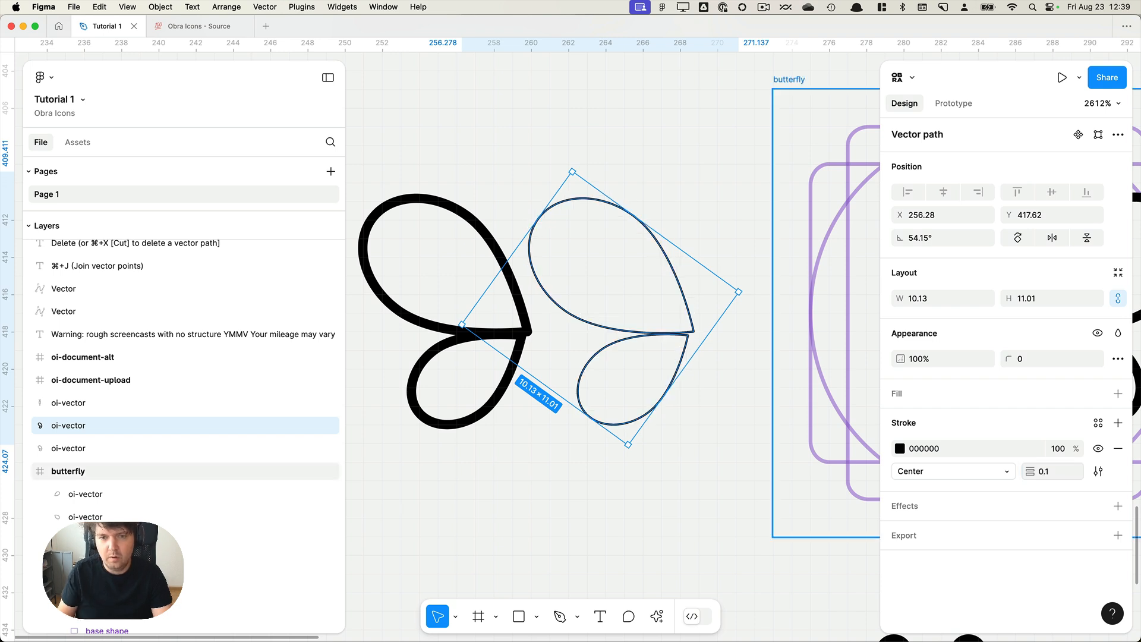
left_click(734, 439)
left_click_drag(693, 438, 766, 441)
left_click(745, 347)
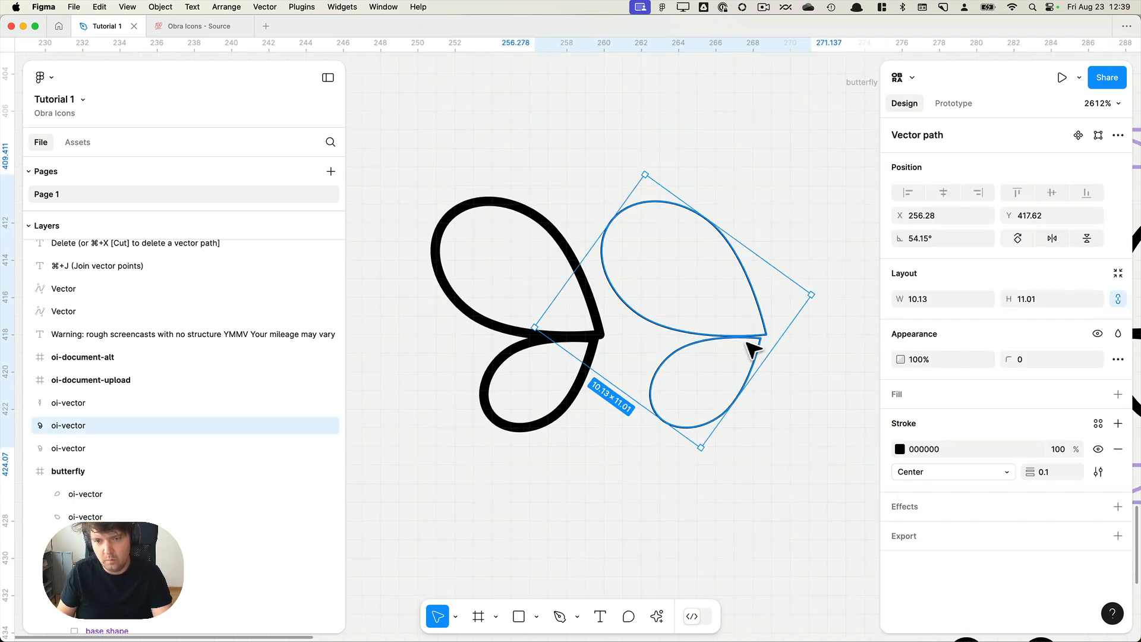
left_click_drag(736, 345, 759, 346)
Move the lower wing's inner corner point onto the upper wing's in the thick-stroked wings and inspect the overlapping curves.
left_click(615, 422)
left_click(591, 350)
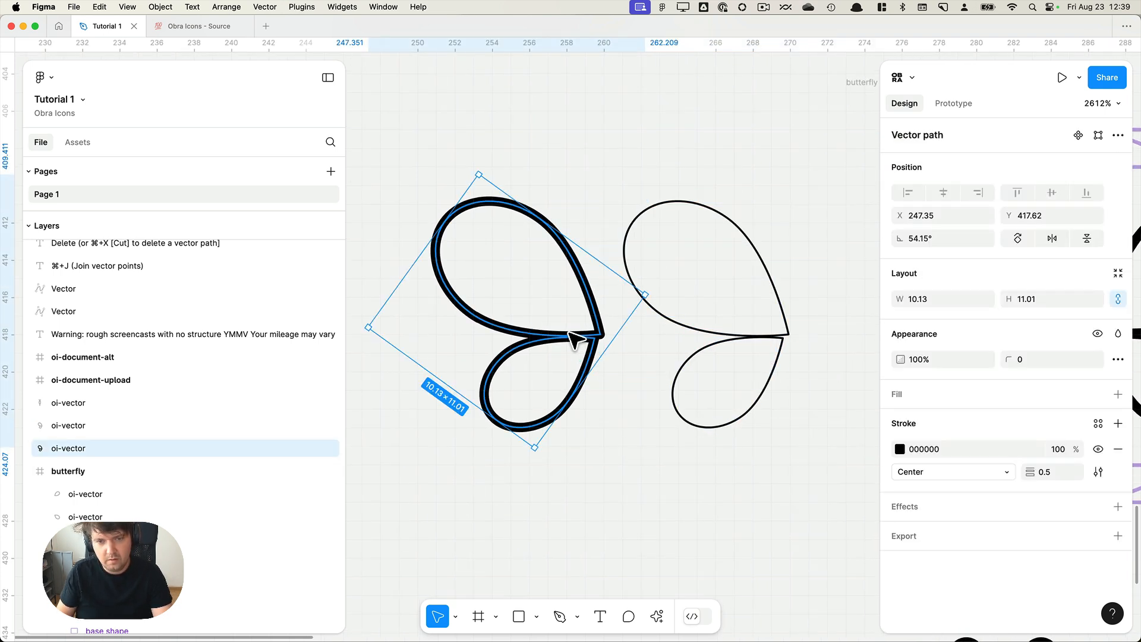
scroll(594, 351, "up", 5)
double_click(642, 355)
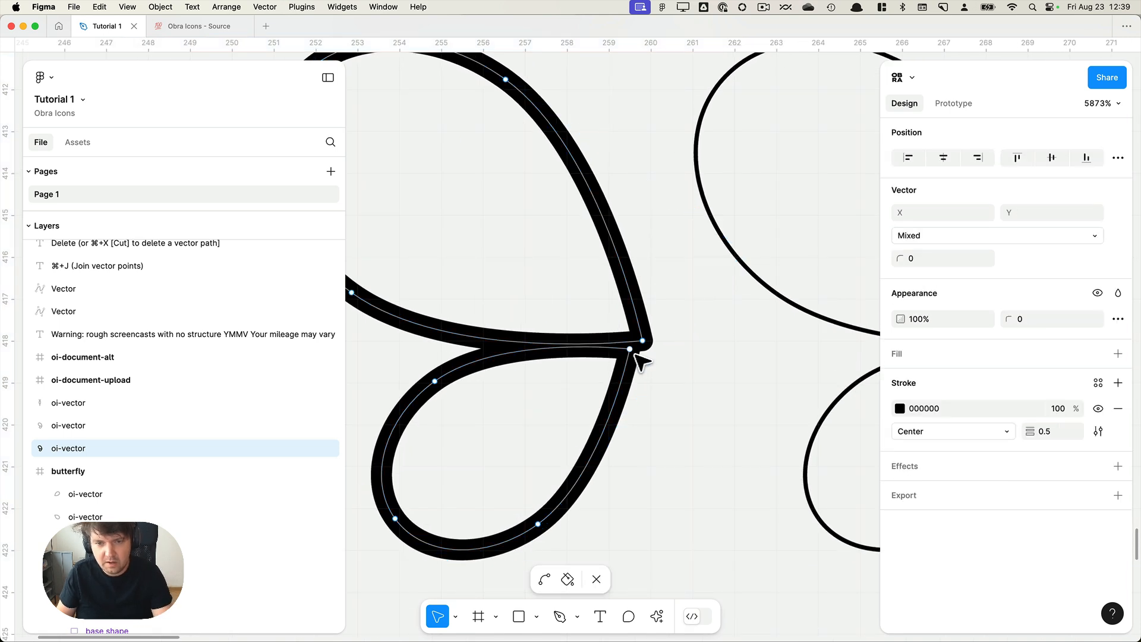
mouse_move(633, 352)
left_mouse_down()
mouse_move(667, 367)
mouse_move(645, 345)
left_mouse_up()
key("Escape")
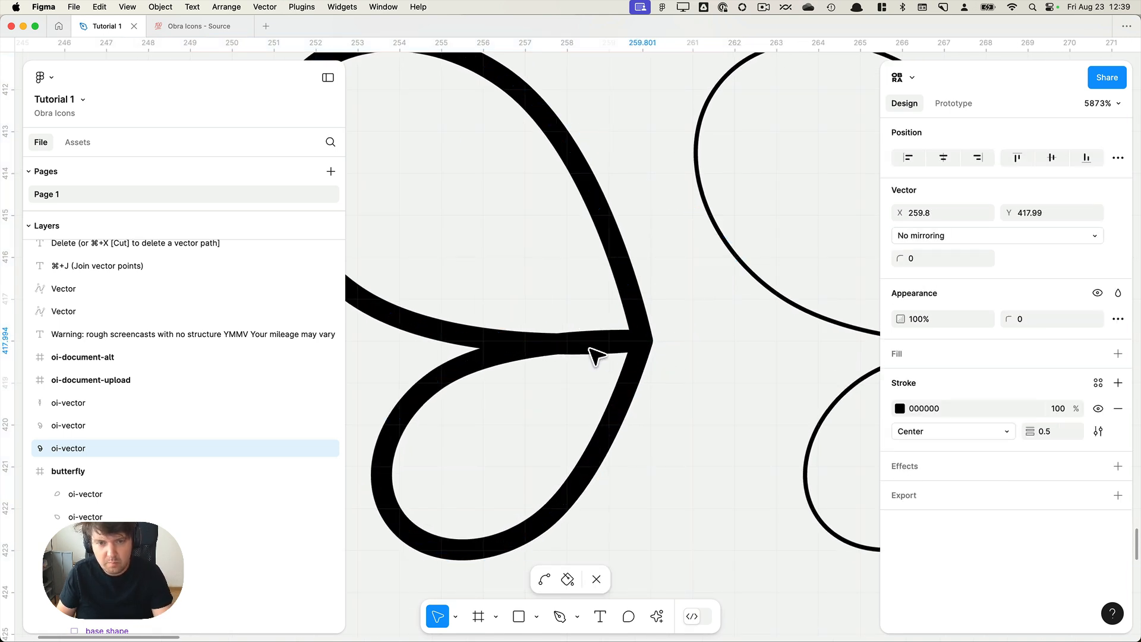
left_click(615, 354)
scroll(603, 352, "up", 5)
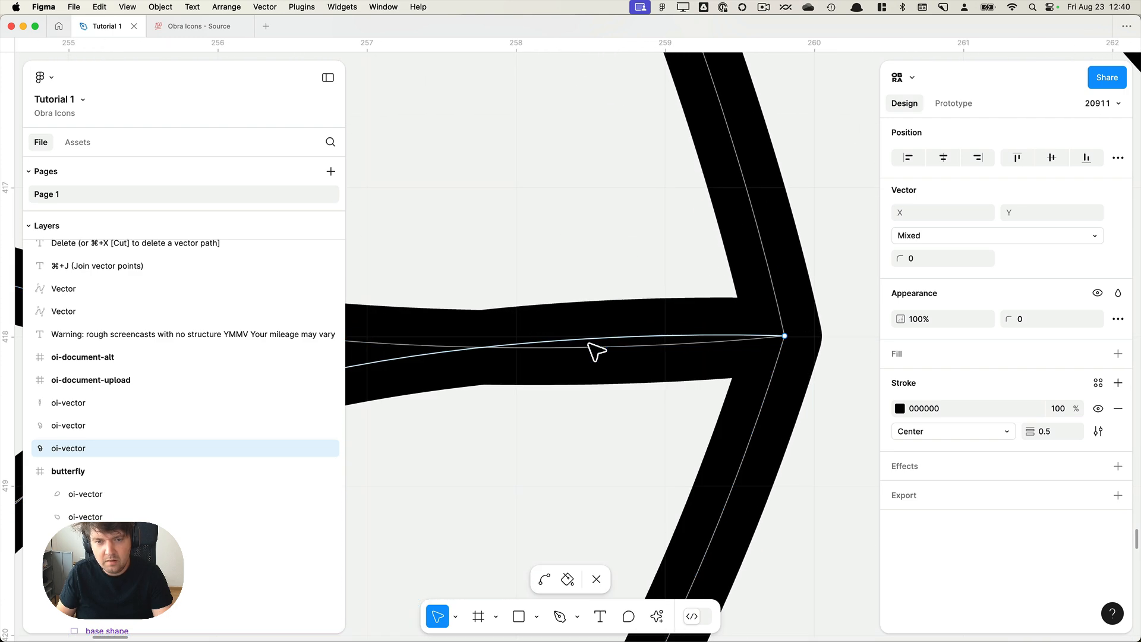
scroll(597, 350, "down", 3)
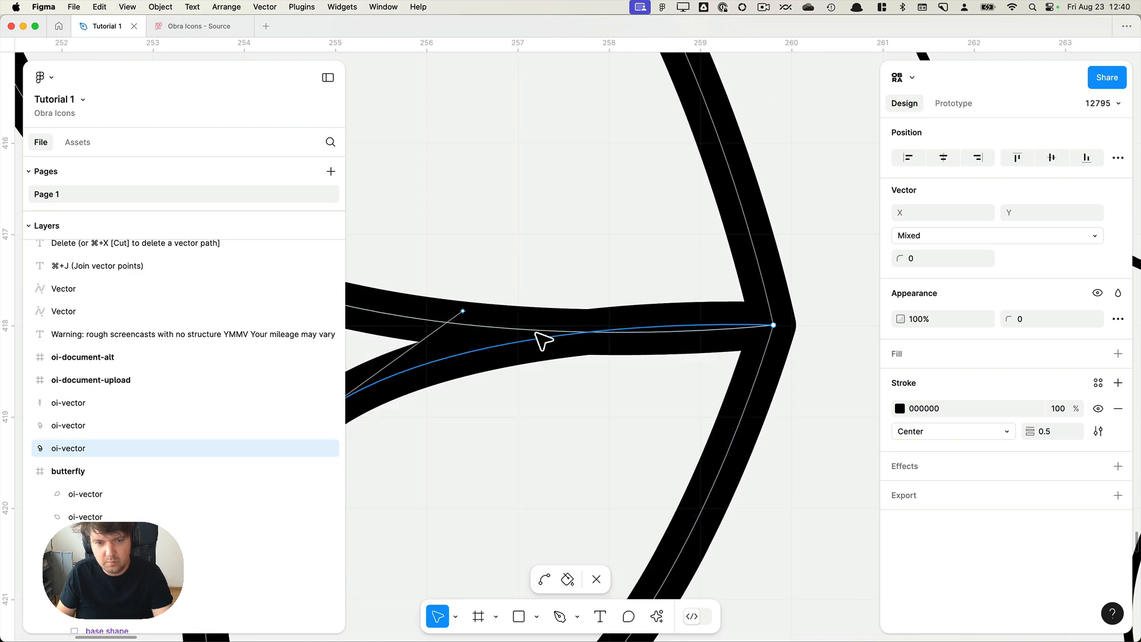
scroll(771, 371, "down", 8)
key("Escape")
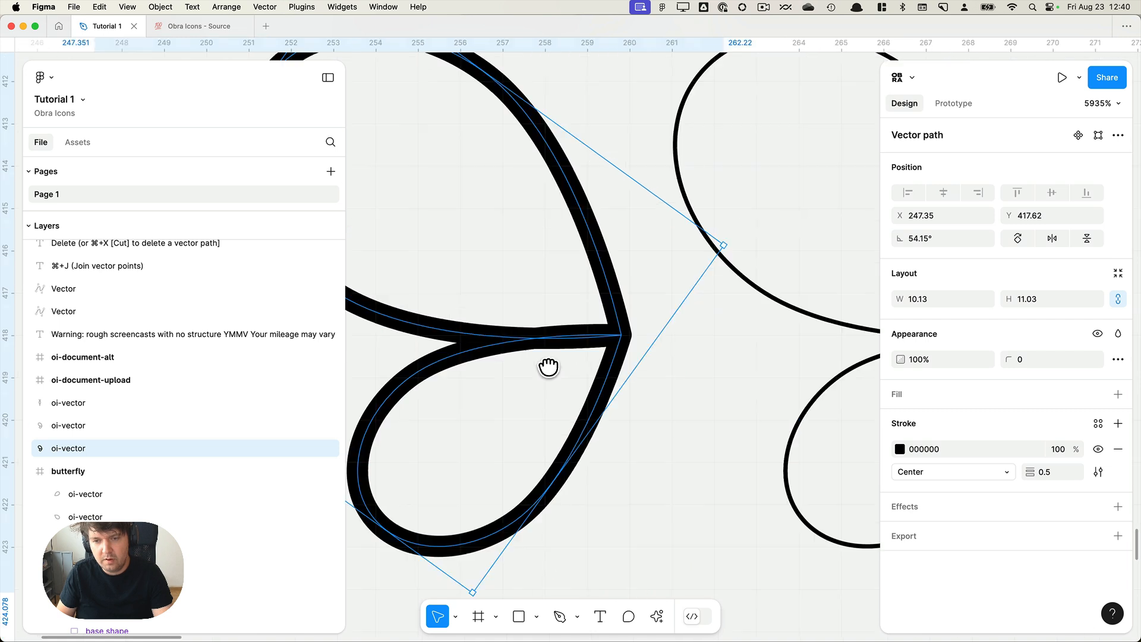
Delete the thin-stroked copy and duplicate the joined wings to the right of the original.
scroll(630, 340, "down", 1)
left_click(633, 334)
key("super+x")
left_click_drag(533, 349, 663, 344)
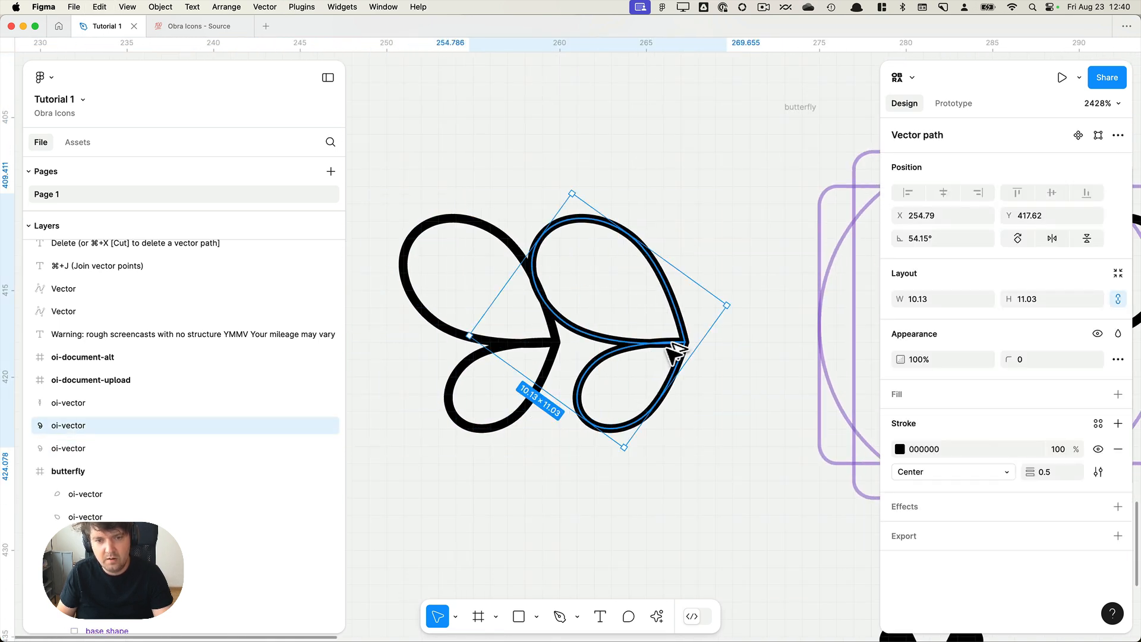
Set the duplicated wings' stroke weight to 0.01.
type("0.")
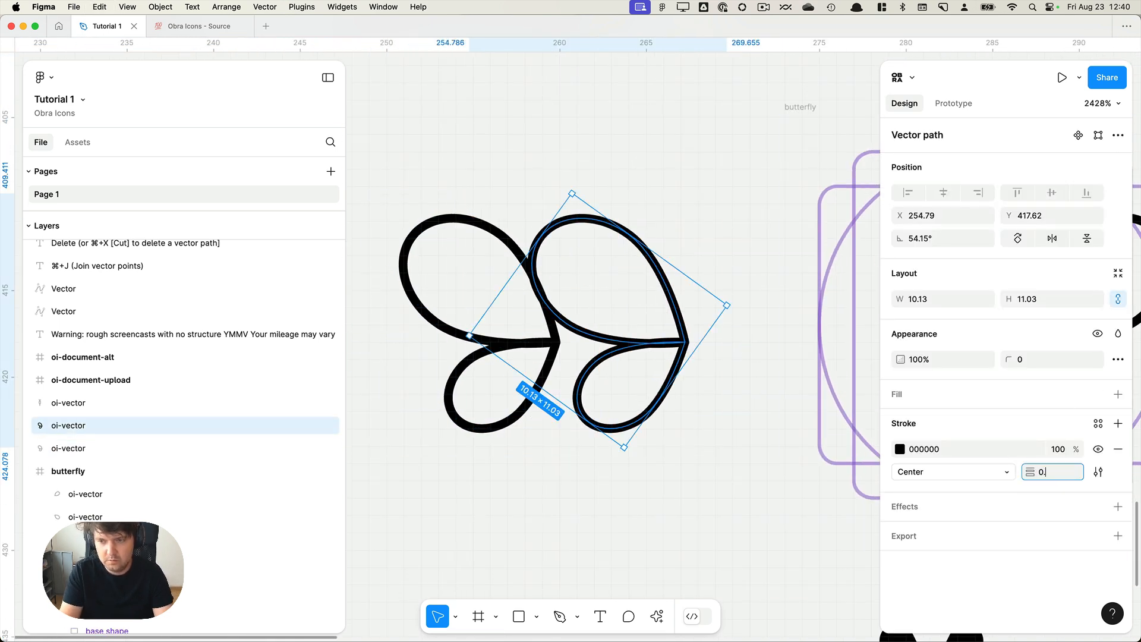
type("01")
key("Return")
left_click(739, 442)
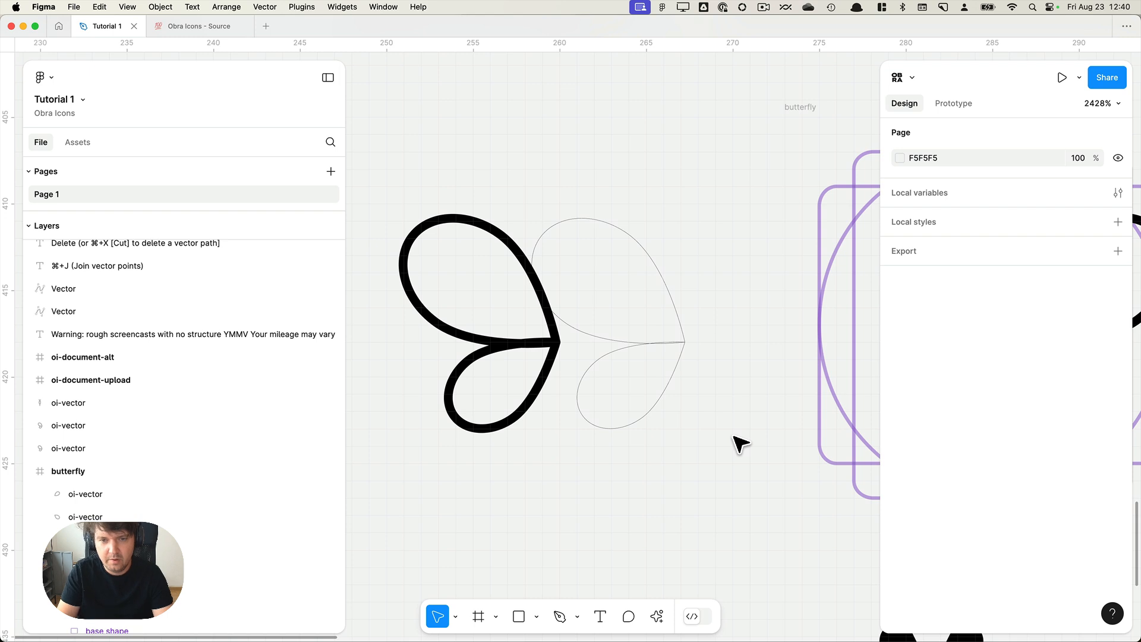
Reshape the lower wing's upper curve in the thin duplicate so it meets the upper wing only at the shared corner.
key("super+backslash")
scroll(675, 349, "up", 10)
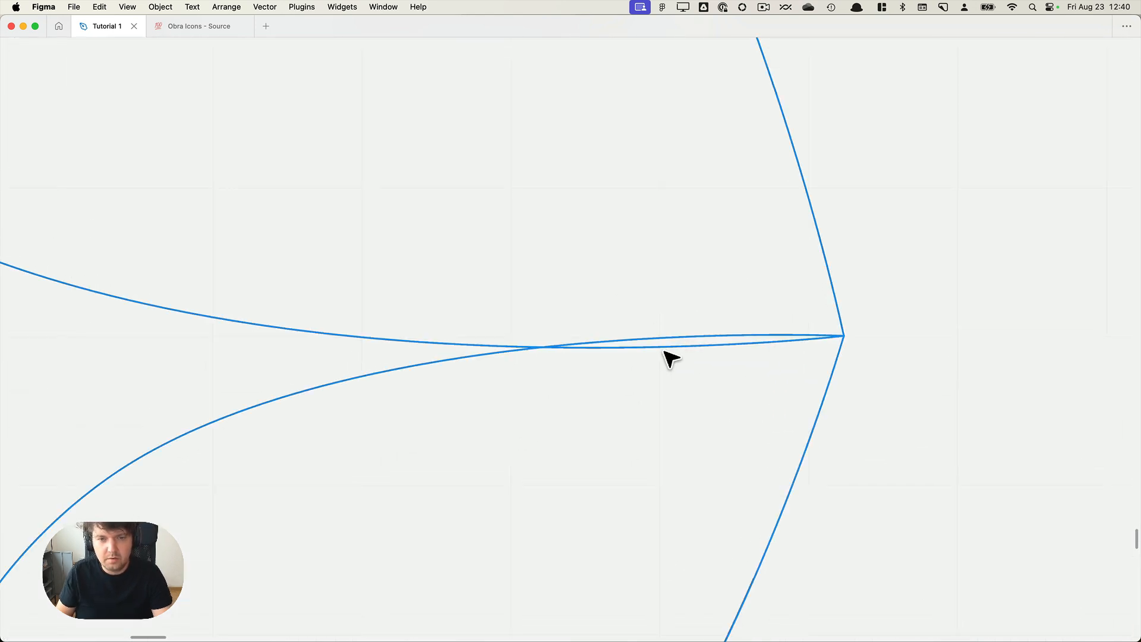
mouse_move(673, 350)
left_mouse_down()
mouse_move(719, 393)
mouse_move(716, 323)
mouse_move(799, 344)
left_mouse_up()
key("Return")
scroll(719, 351, "down", 5)
key("Escape")
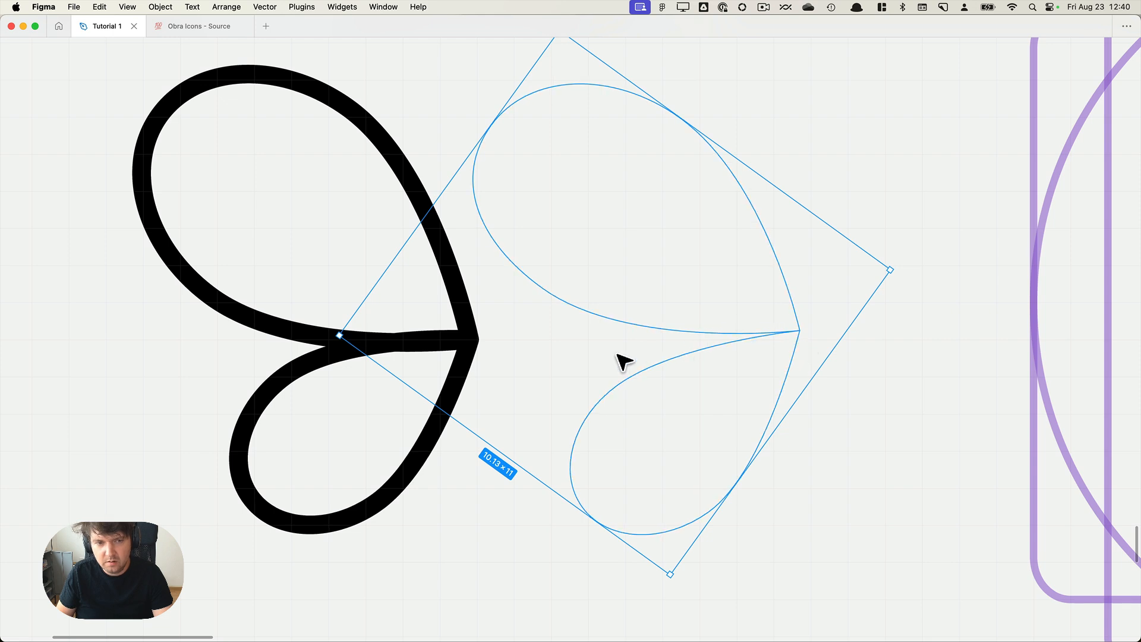
Copy the original thick wings' stroke properties and apply them to the reshaped duplicate.
left_click(543, 315)
left_click(470, 338)
key("alt+super+c")
left_click(619, 322)
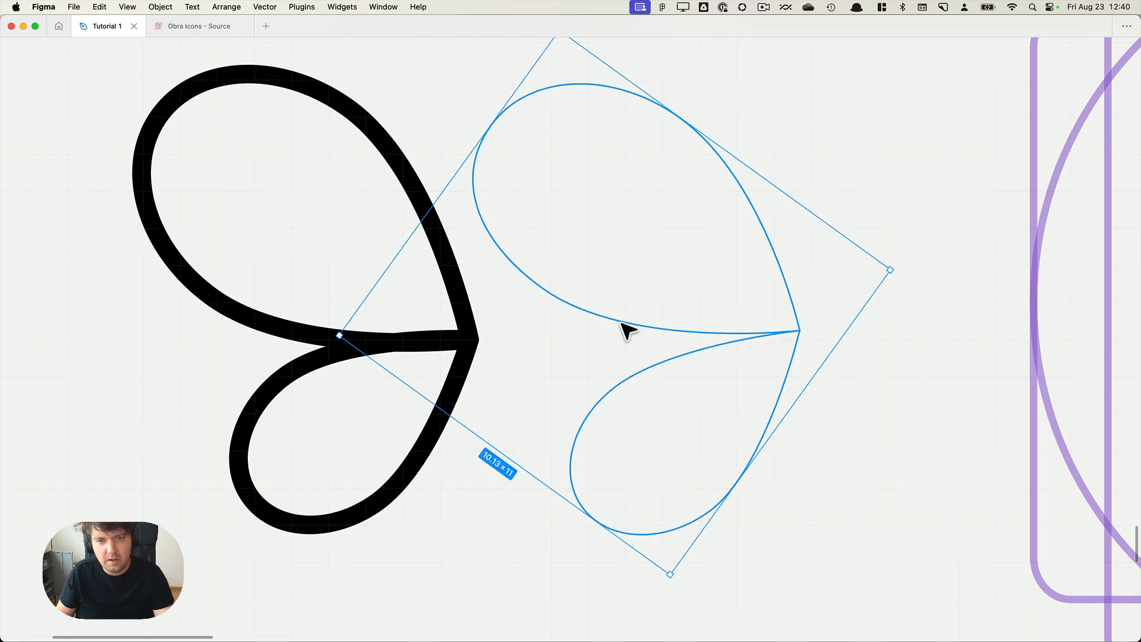
key("alt+super+v")
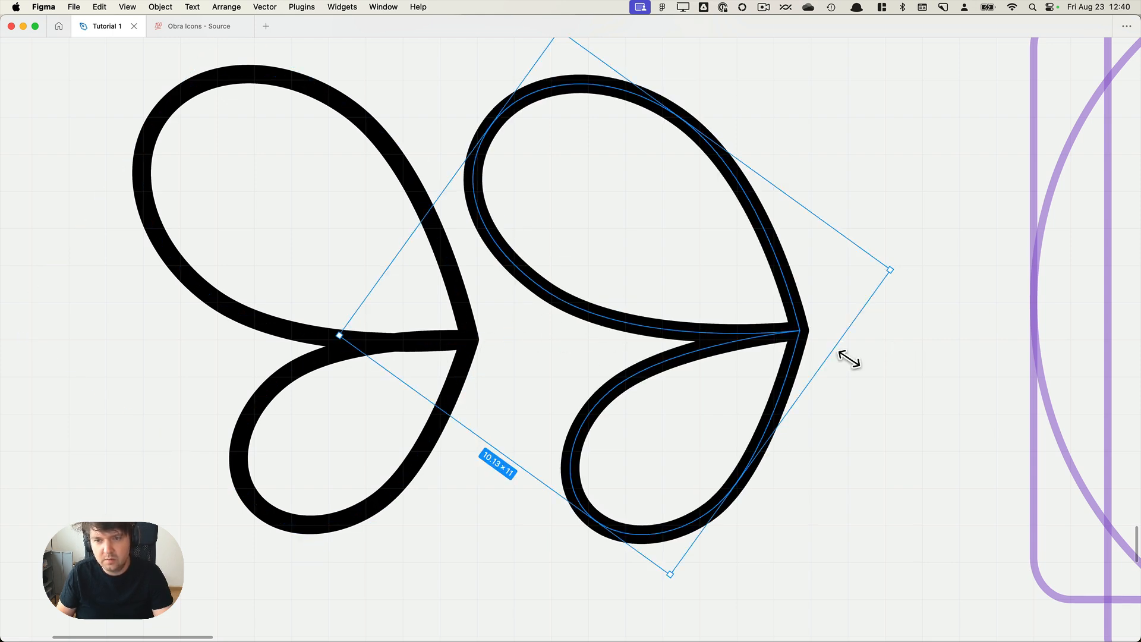
Shift the upper wing's lower curve and the shared inner corner slightly upward in the reshaped duplicate, and leave vector editing.
scroll(803, 339, "up", 5)
scroll(806, 342, "up", 2)
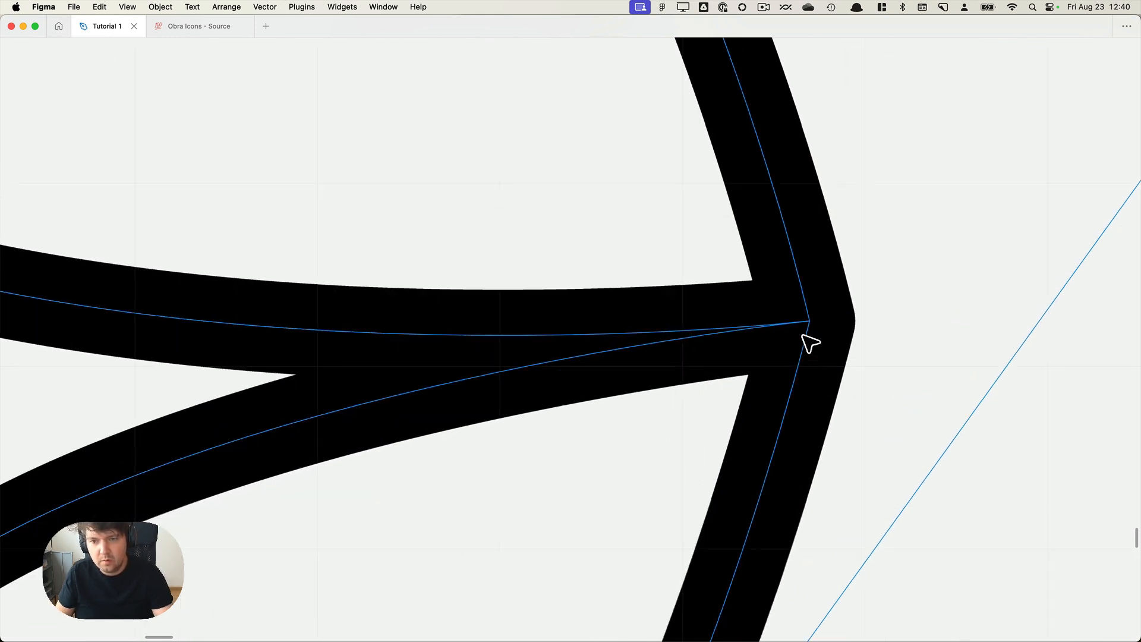
double_click(653, 341)
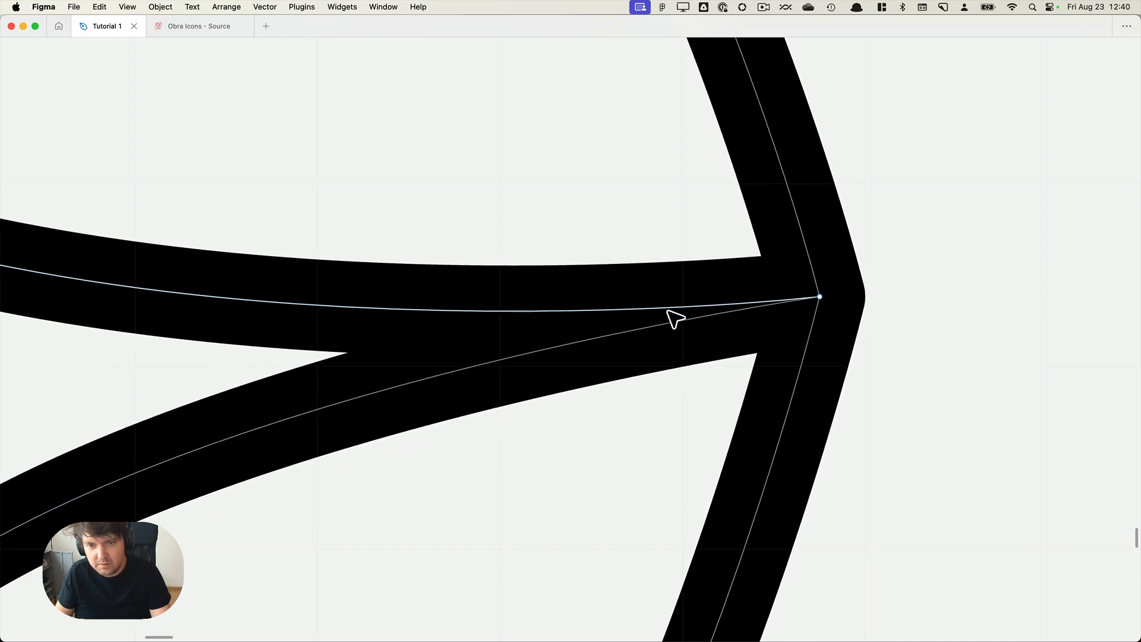
scroll(654, 336, "down", 6)
key("Escape")
key("Escape")
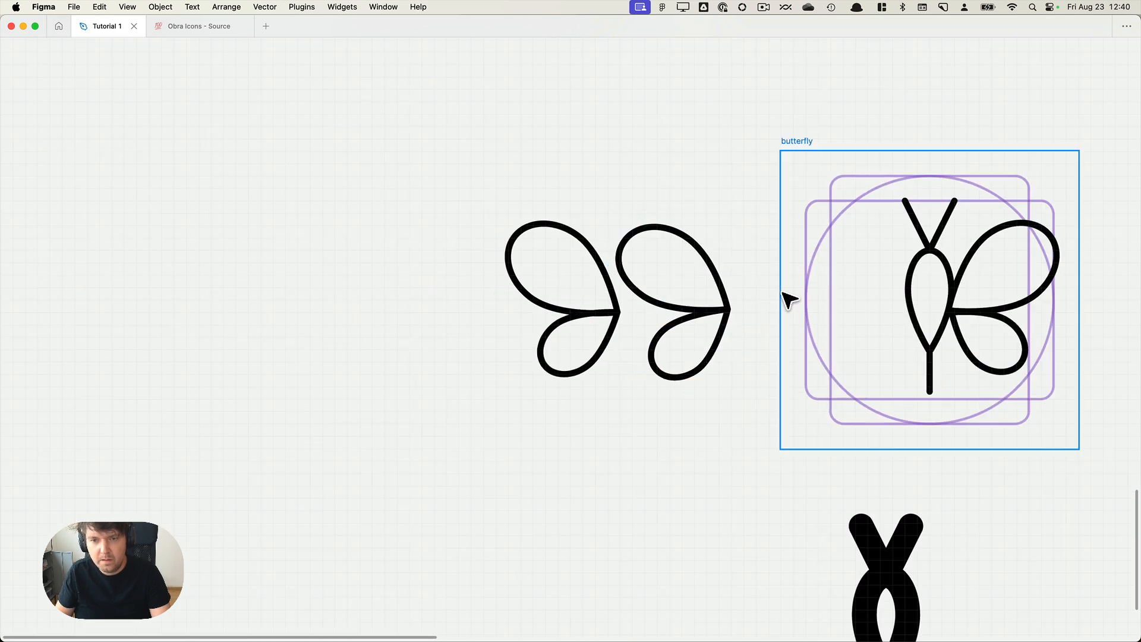
Move the reshaped wings from outside the frame onto the body's left side in the butterfly frame.
left_click_drag(781, 294, 635, 340)
left_click(398, 388)
left_click_drag(406, 392, 530, 373)
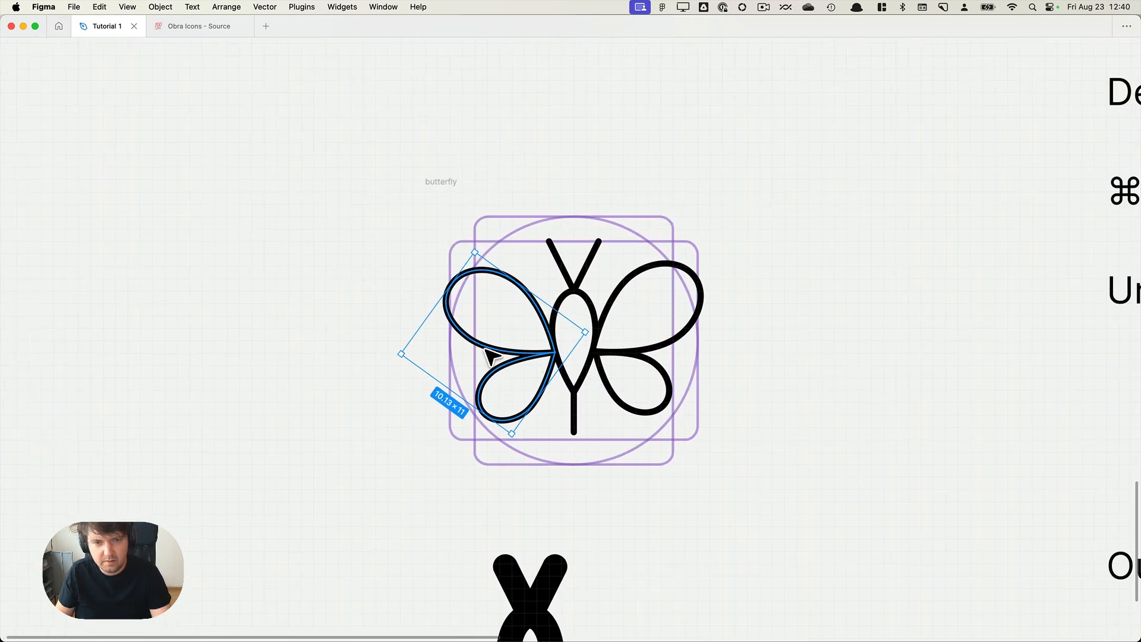
Delete the old wings on the right side of the butterfly's body.
scroll(485, 351, "up", 4)
left_click(773, 355)
key("BackSpace")
left_click(782, 373)
key("Delete")
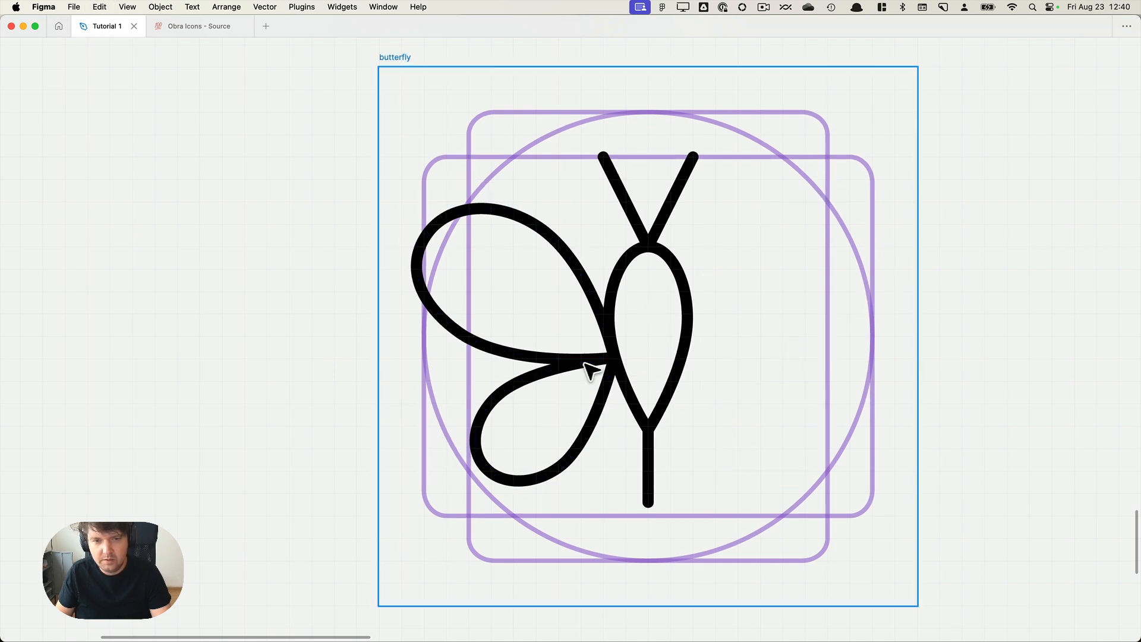
Duplicate the left wings, flip the copy horizontally, and place it against the body's right side.
left_click(590, 369)
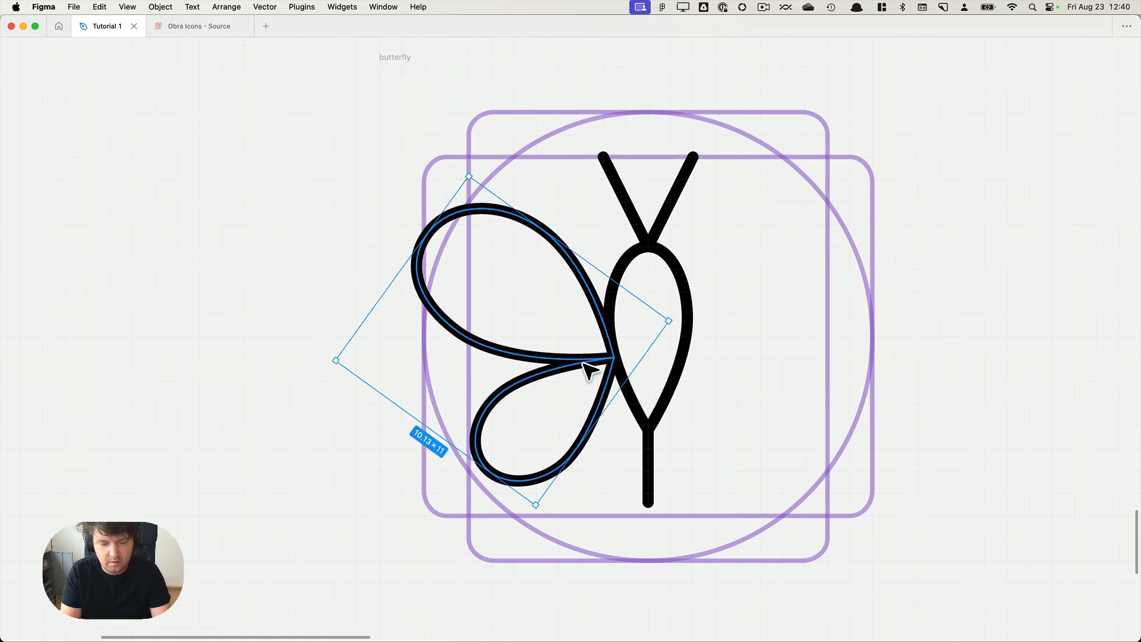
key("super+d")
key("shift+h")
left_click_drag(589, 372, 841, 366)
key("Escape")
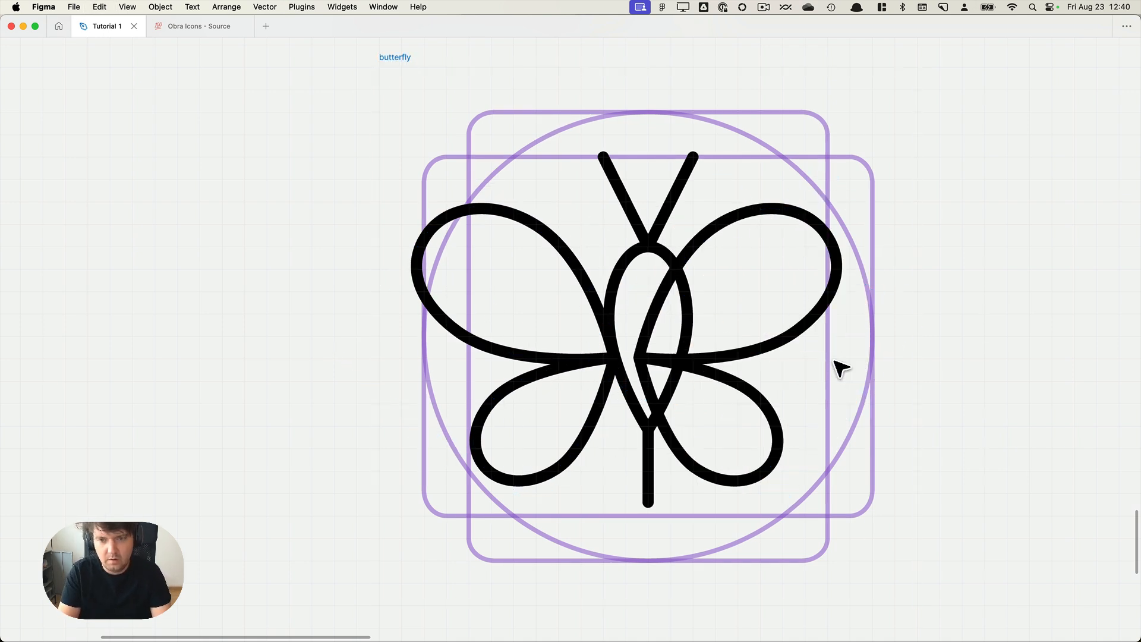
left_click_drag(721, 362, 765, 362)
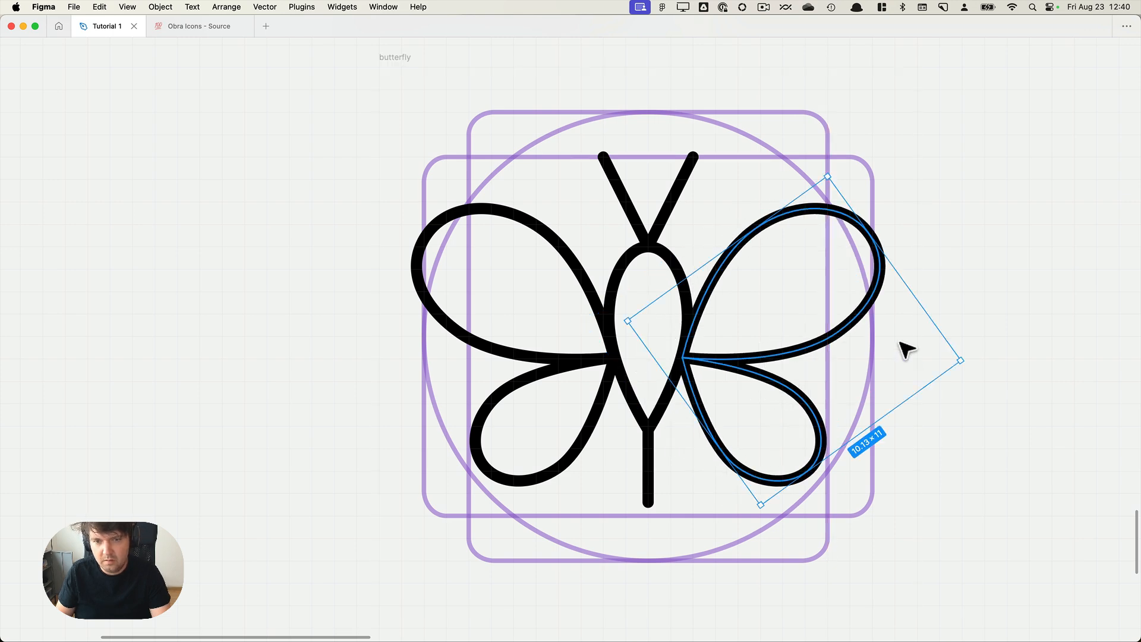
Duplicate the "Outine mode ⌘+Y" note directly below it and replace the copy's text with "⌘ + D Duplicate" and "Shift + H Flip".
left_click_drag(980, 335, 515, 329)
scroll(523, 336, "down", 5)
scroll(594, 351, "left", 4)
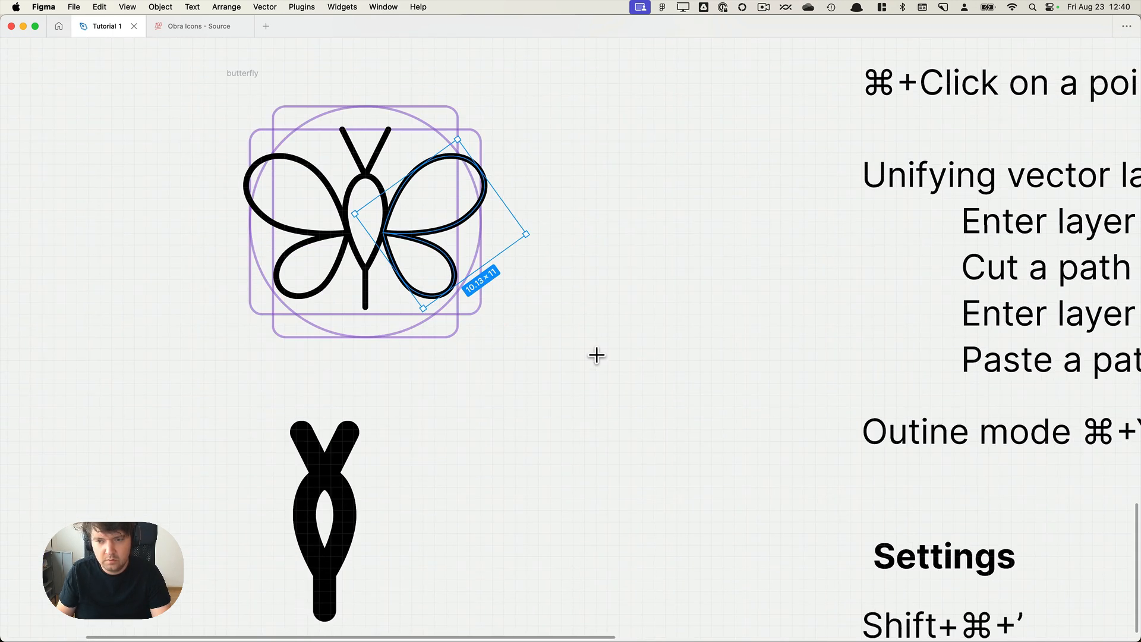
scroll(597, 355, "down", 2)
left_click_drag(686, 398, 801, 505)
left_click_drag(758, 456, 764, 510)
left_click_drag(775, 379, 777, 415, "alt")
double_click(768, 410)
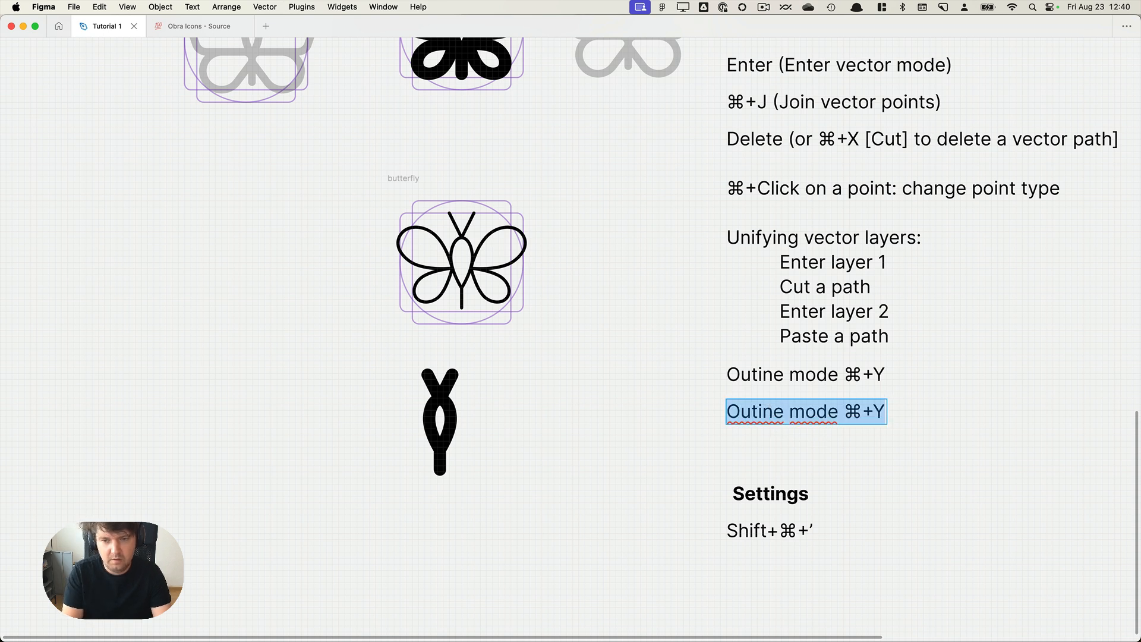
type("⌘ + D Du")
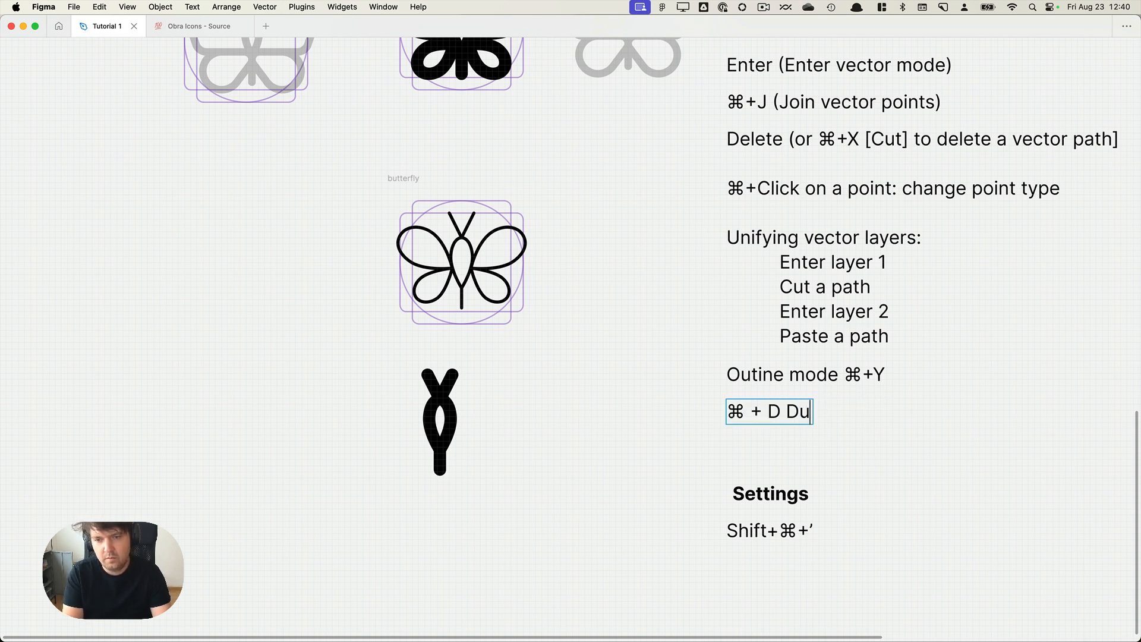
type("plicate")
key("Return")
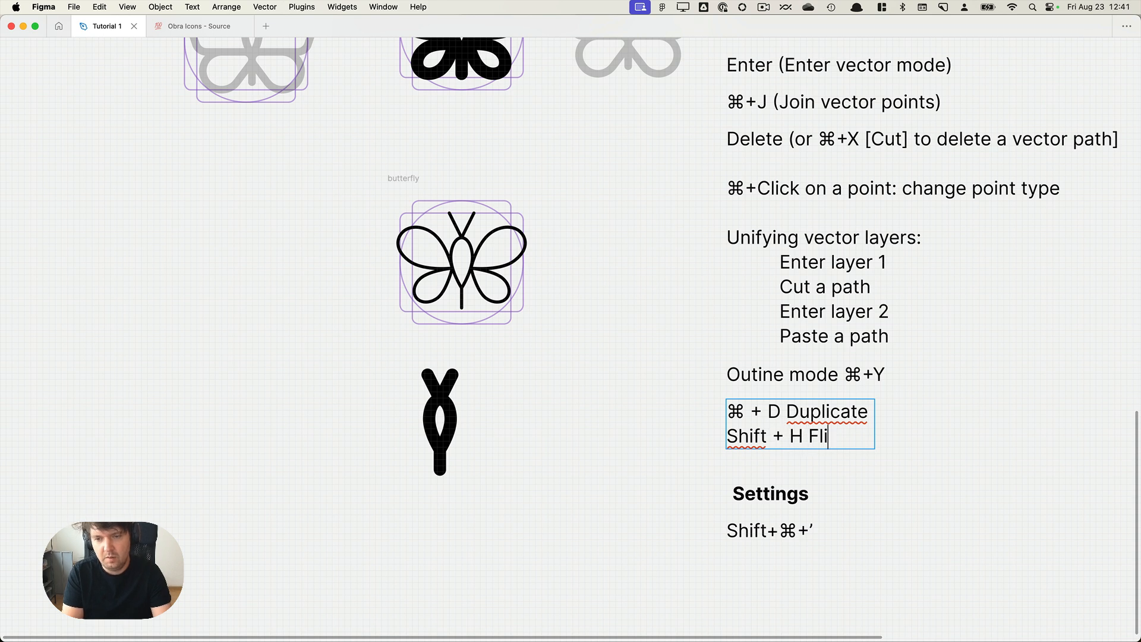
left_click(549, 285)
left_click(557, 284)
Try horizontal and vertical flips on the right wings and restore their mirrored orientation.
scroll(409, 240, "up", 5)
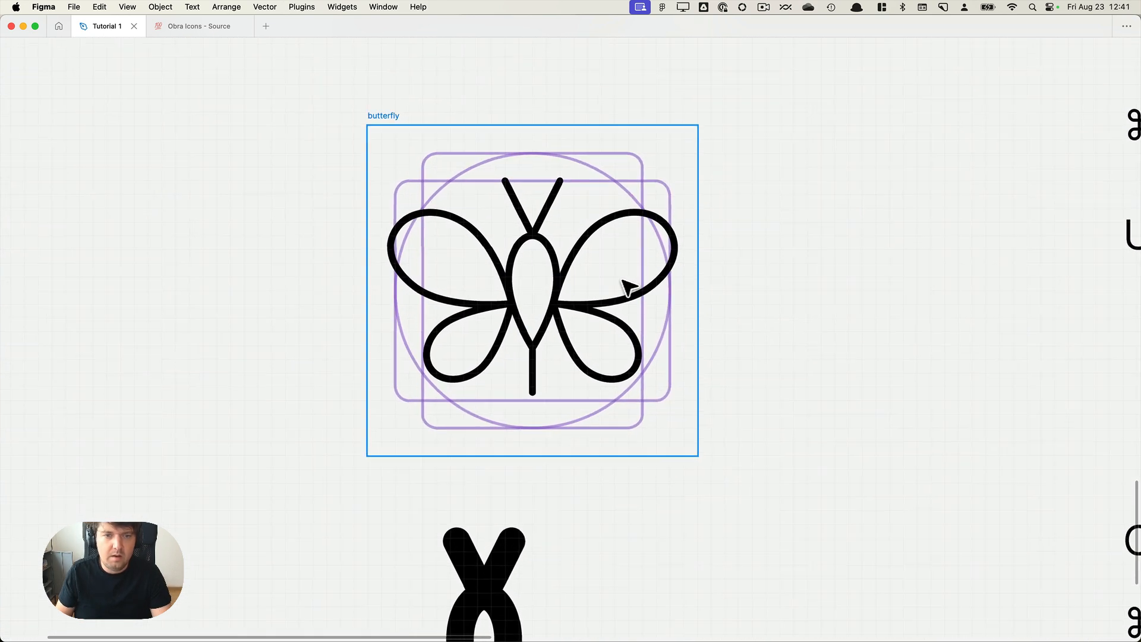
scroll(584, 279, "up", 3)
left_click(549, 295)
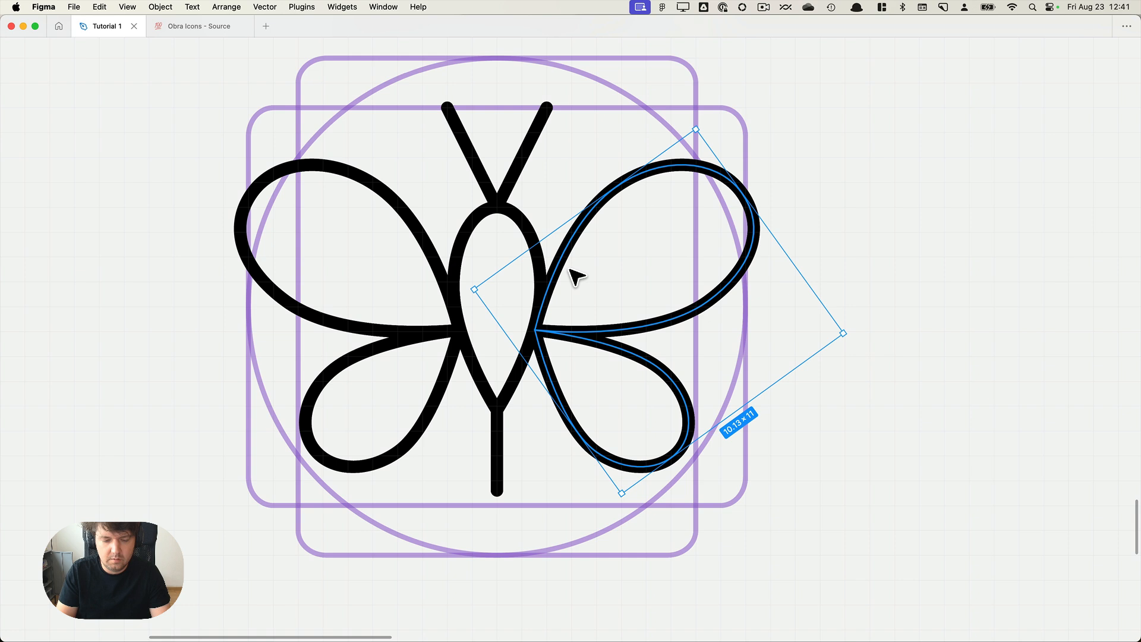
key("shift+h")
key("shift+h")
key("shift+h")
key("shift+v")
key("shift+v")
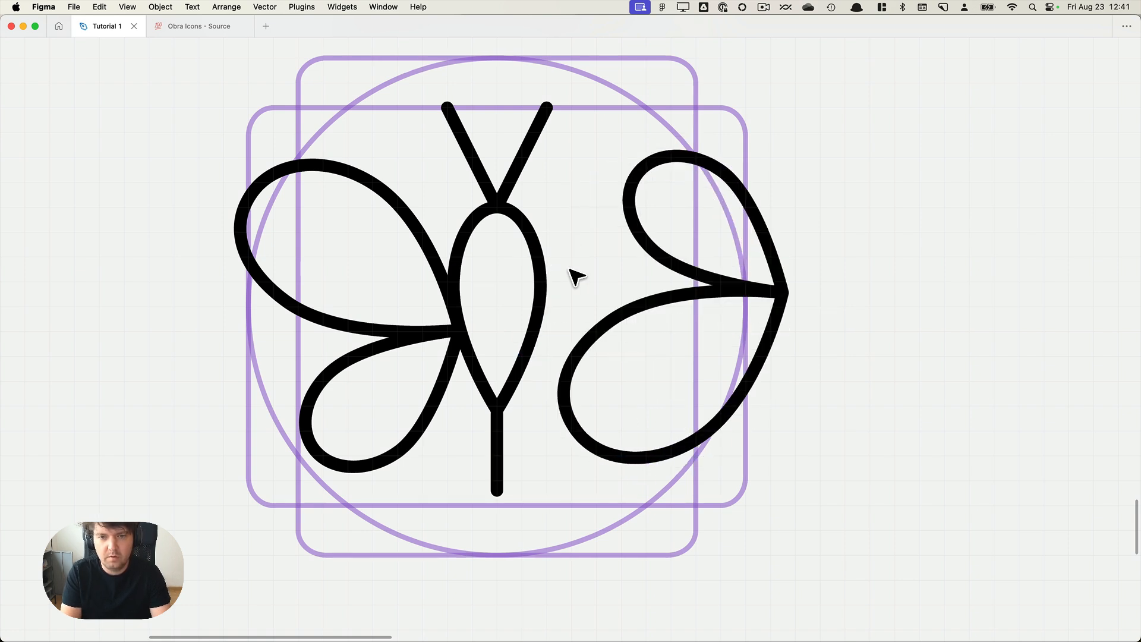
key("shift+h")
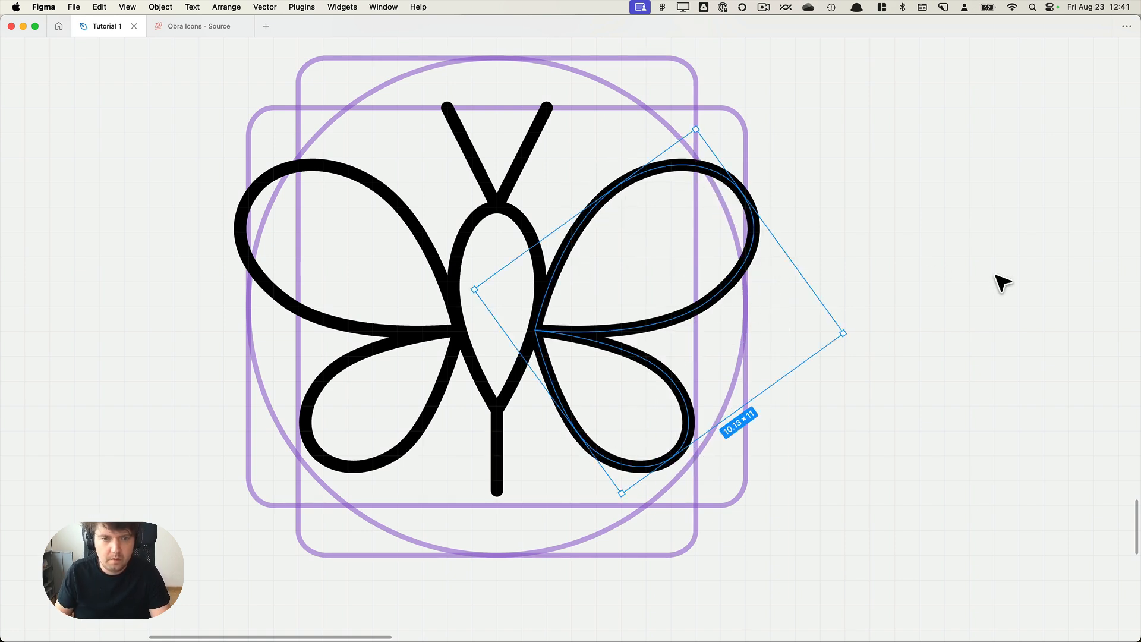
left_click(1000, 280)
Examine the right wings' points and shared inner corner in vector editing, and leave vector editing.
left_click(565, 261)
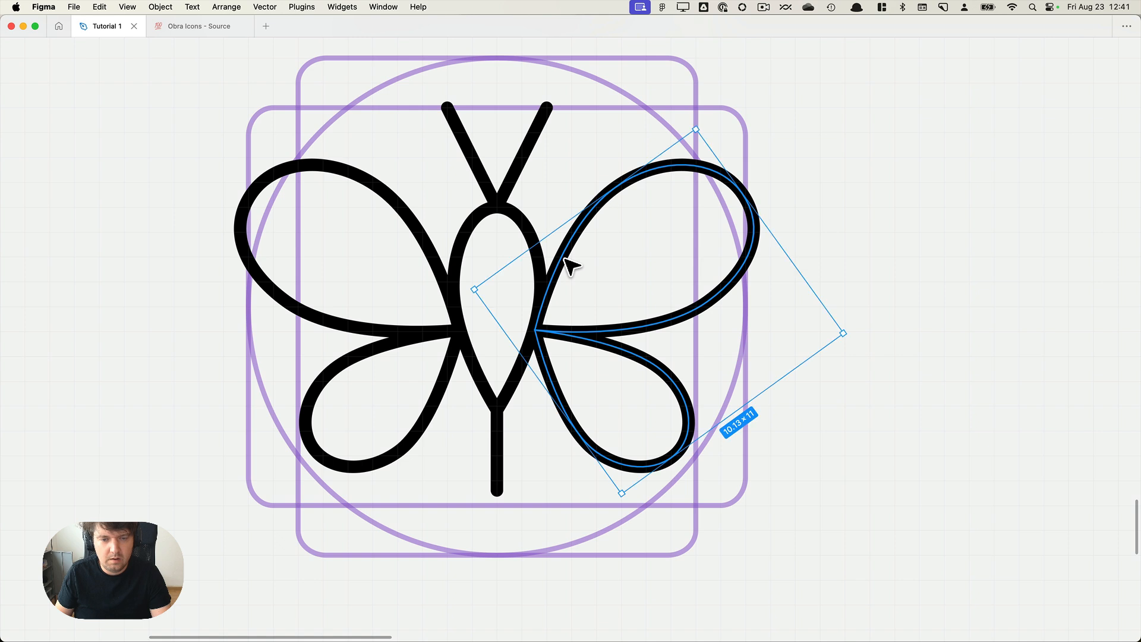
scroll(562, 344, "up", 3)
double_click(535, 331)
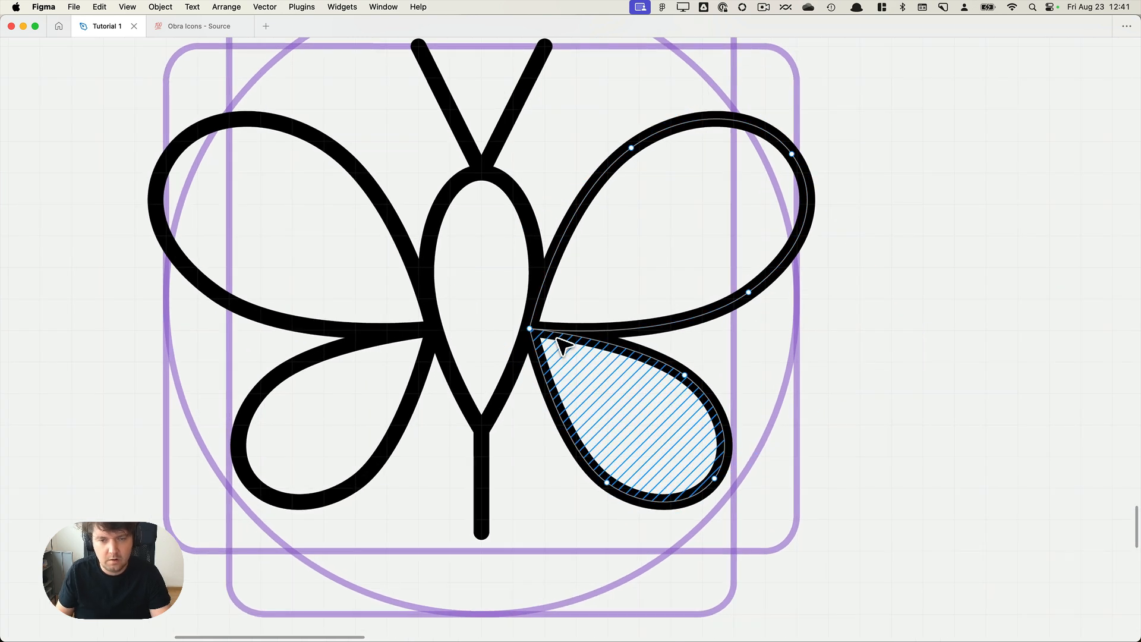
key("Escape")
scroll(535, 324, "down", 5)
key("Escape")
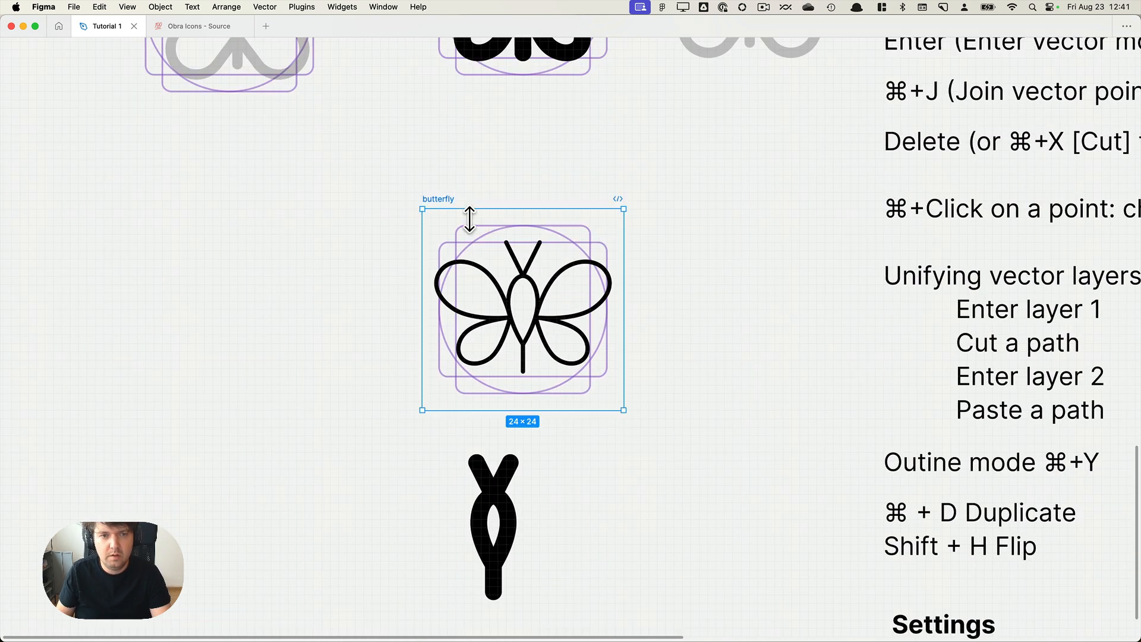
Move the butterfly frame to the left and rename it butterfly-1.
key("super+z")
left_click_drag(447, 199, 329, 183)
double_click(329, 183)
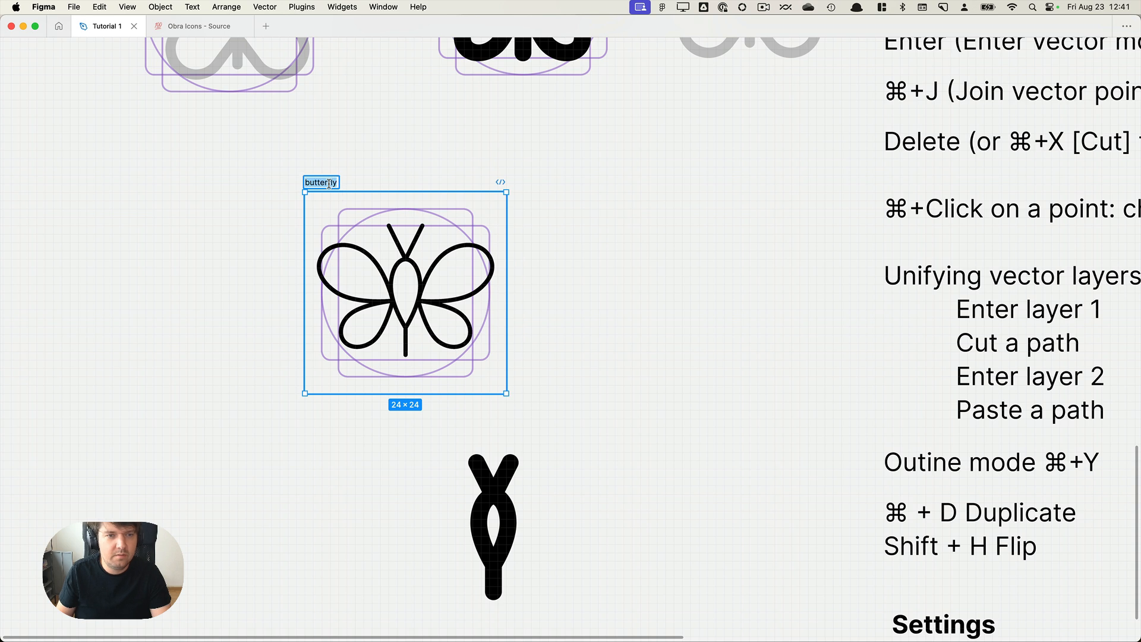
key("Return")
left_click(411, 156)
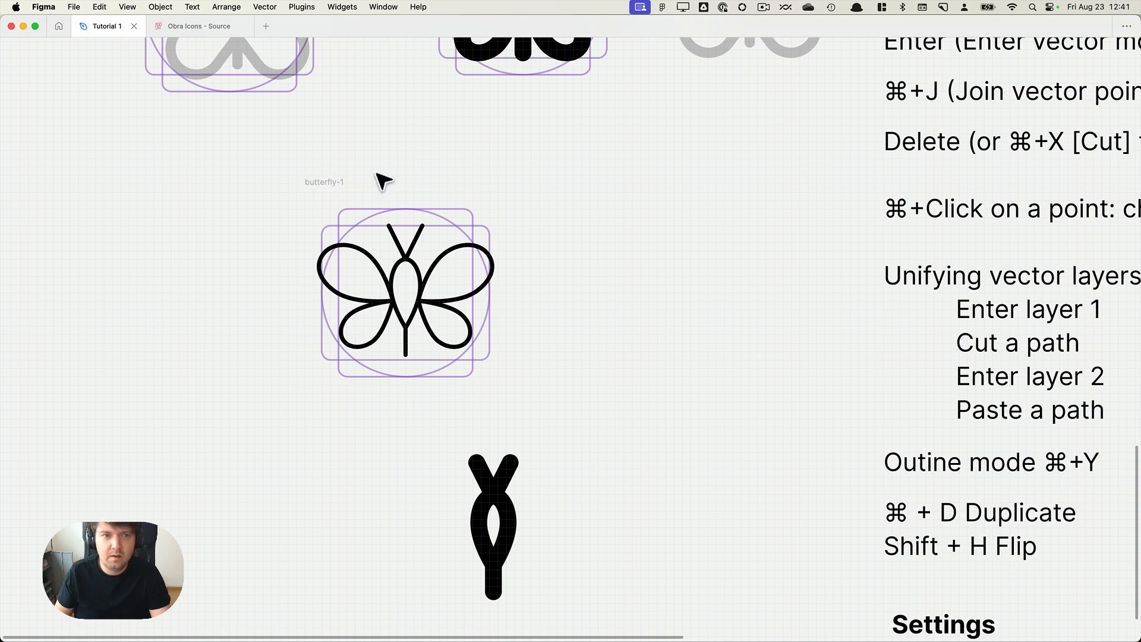
Duplicate the butterfly-1 frame to its right and examine the points of the copy's right wings in vector editing.
left_click_drag(346, 185, 596, 189)
scroll(768, 249, "up", 5)
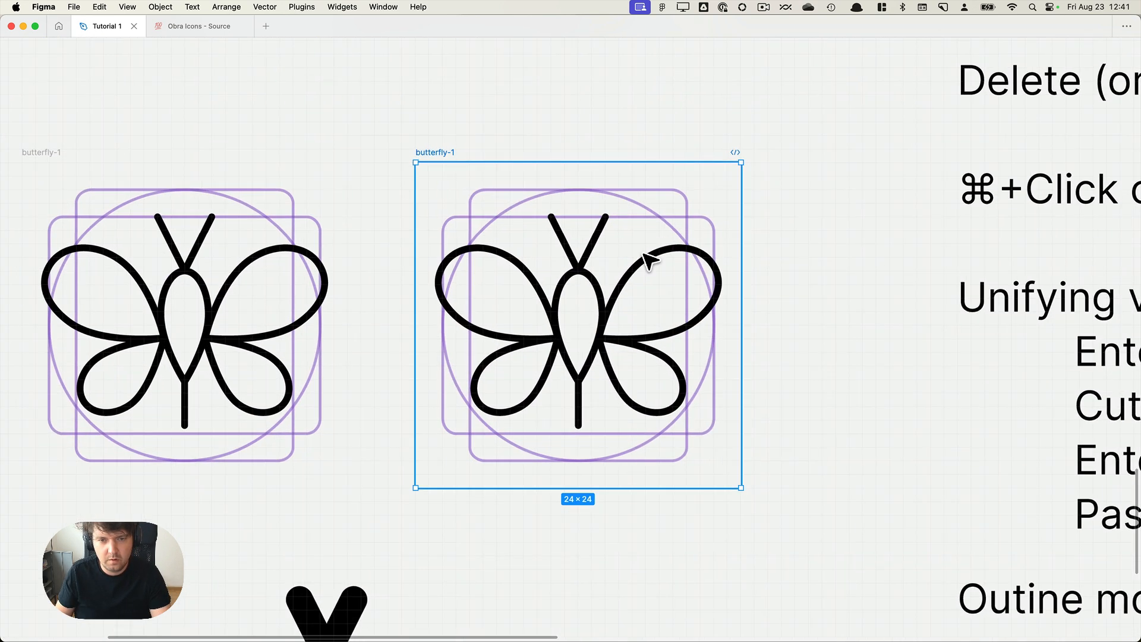
left_click(677, 385)
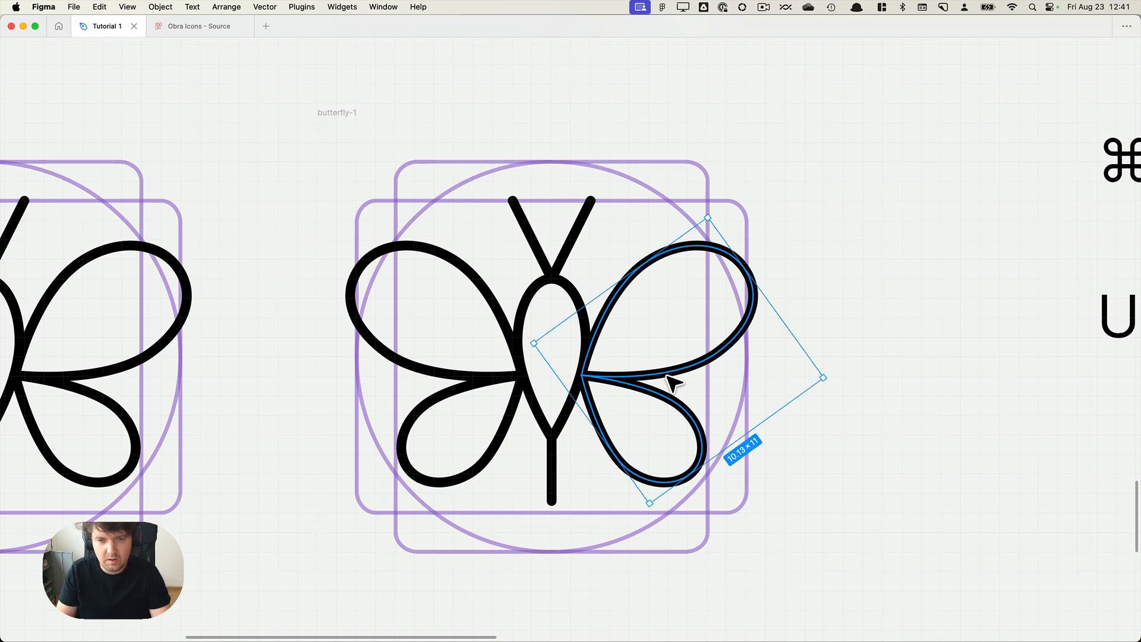
double_click(672, 383)
left_click_drag(771, 505, 594, 226)
key("Escape")
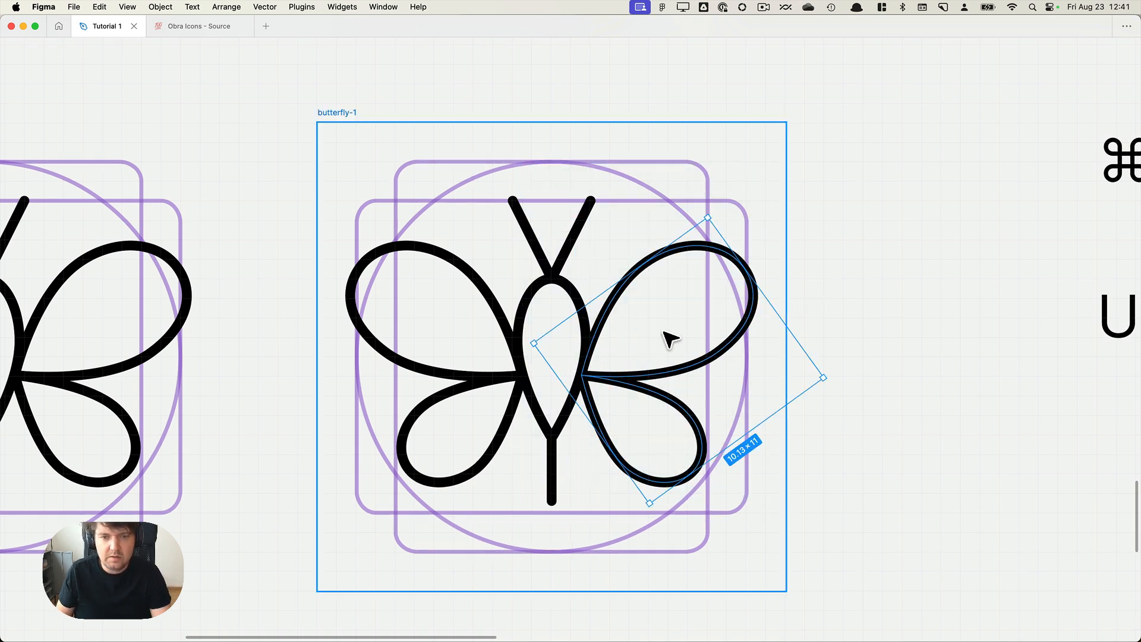
double_click(634, 379)
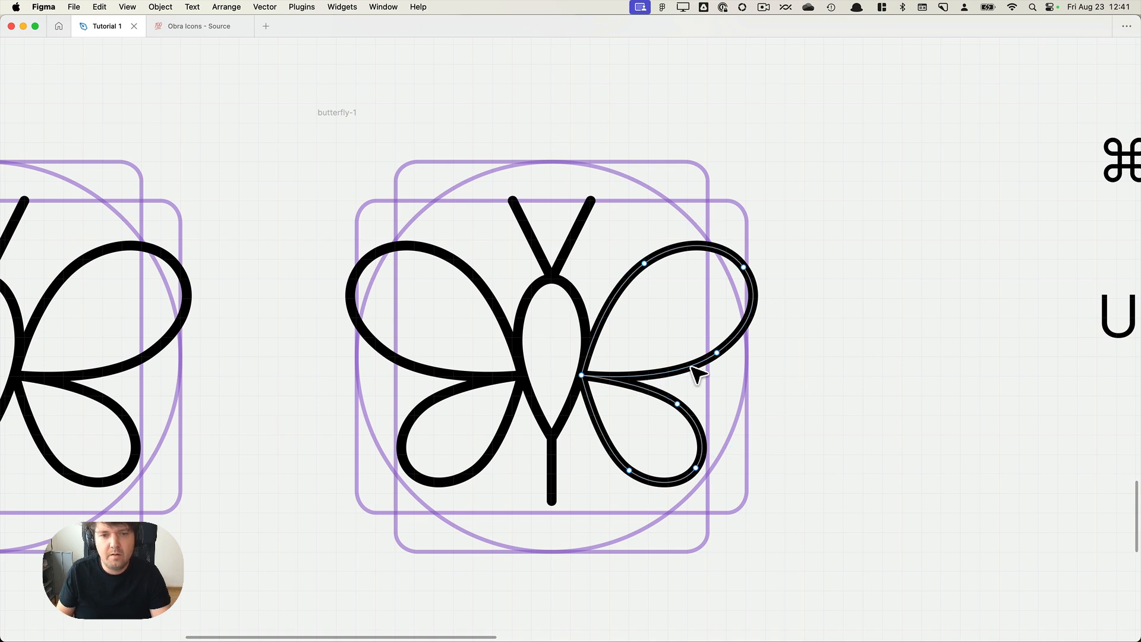
key("Escape")
key("Escape")
left_click(539, 296)
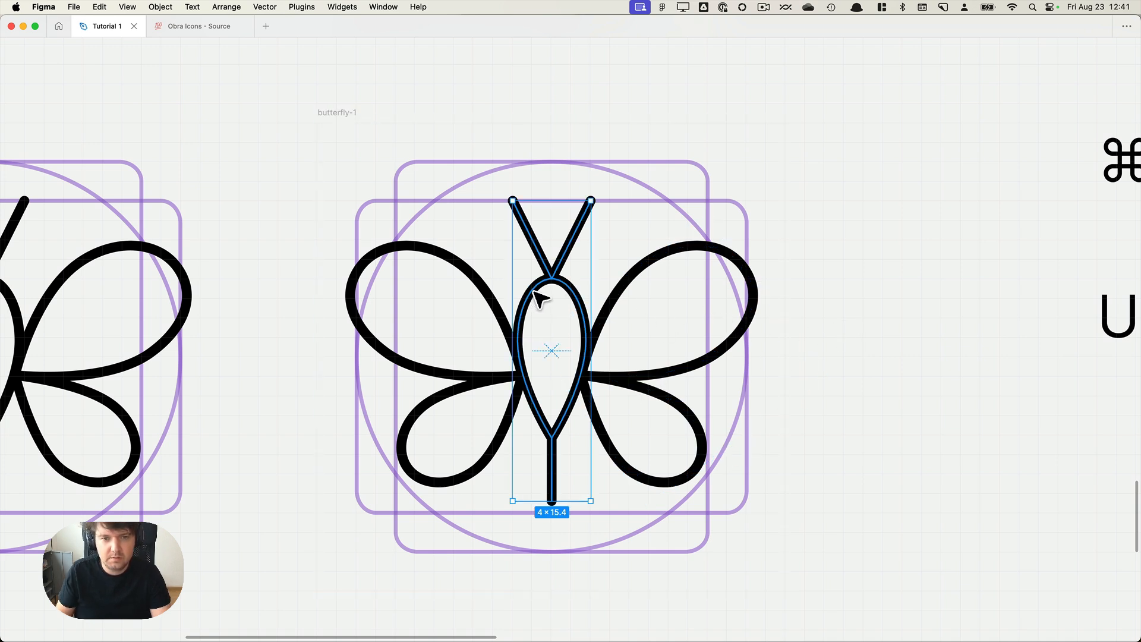
Set the stroke weight of the body and both wing pairs in the duplicate frame to 0.1.
key("super+backslash")
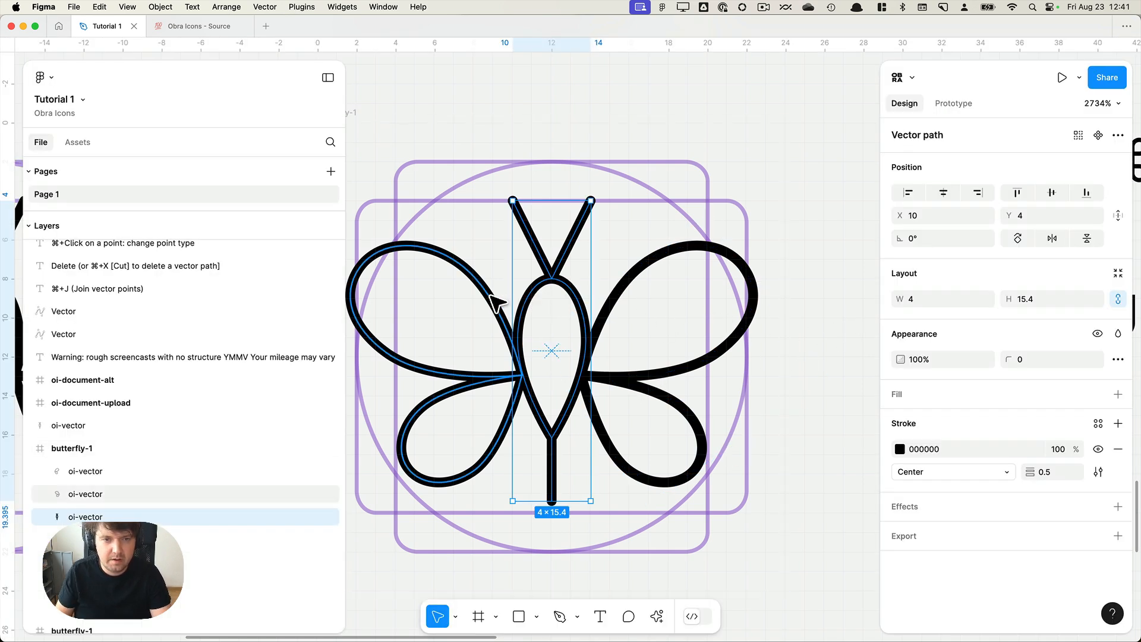
left_click(577, 303, "shift")
left_click(642, 293, "shift")
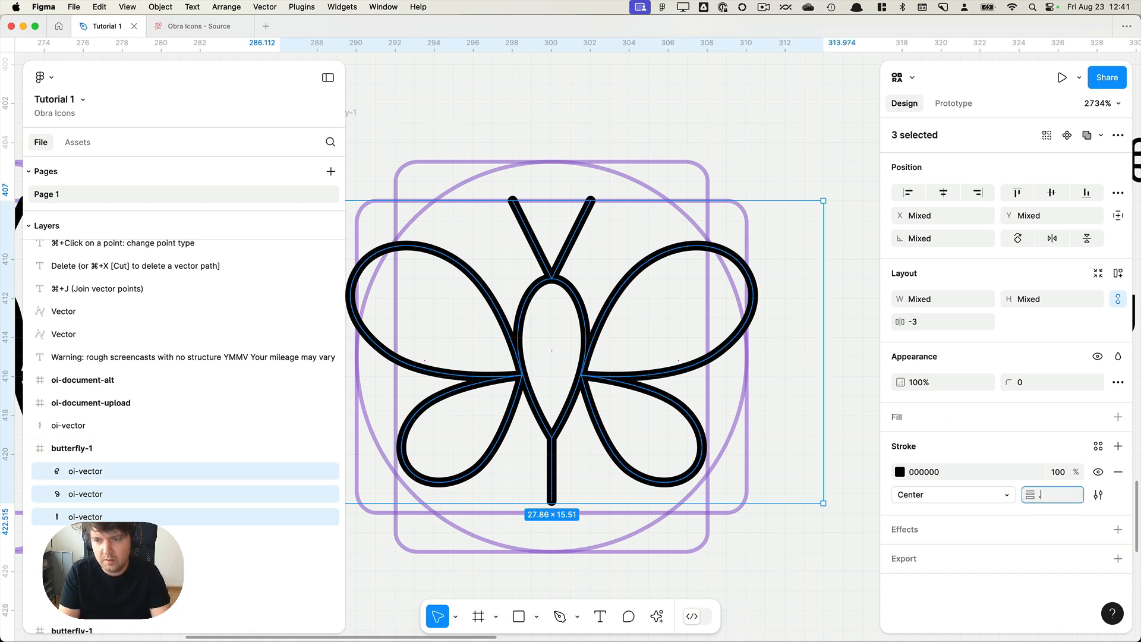
type("0.1")
key("Return")
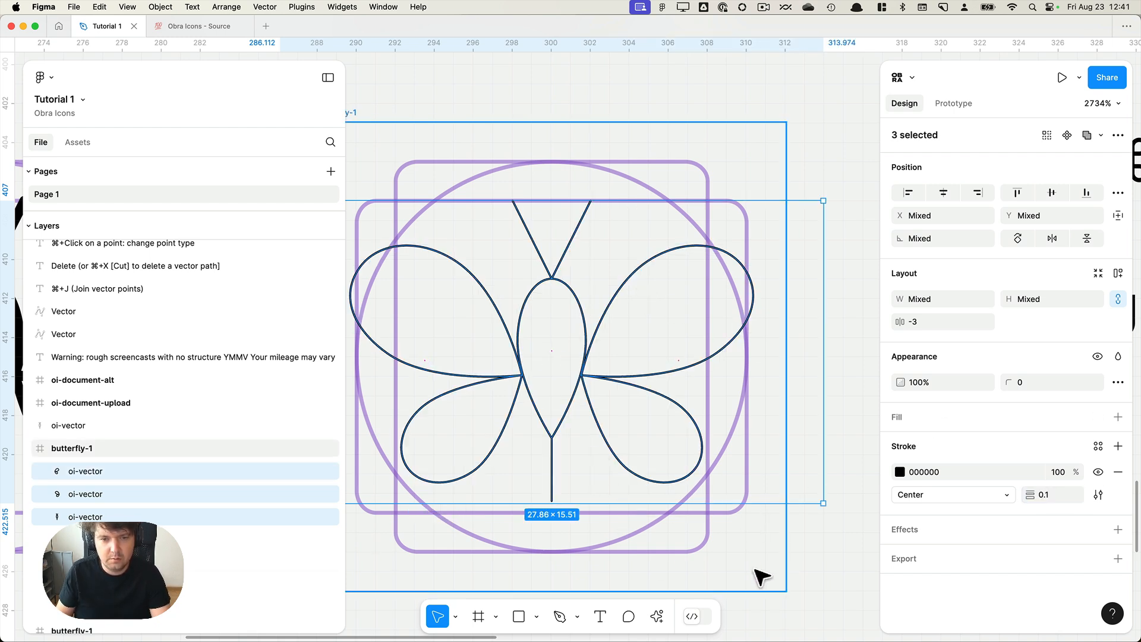
Inspect where the thin wings meet the body, and delete the thin-stroked duplicate frame.
key("Escape")
key("shift+2")
scroll(636, 395, "up", 5)
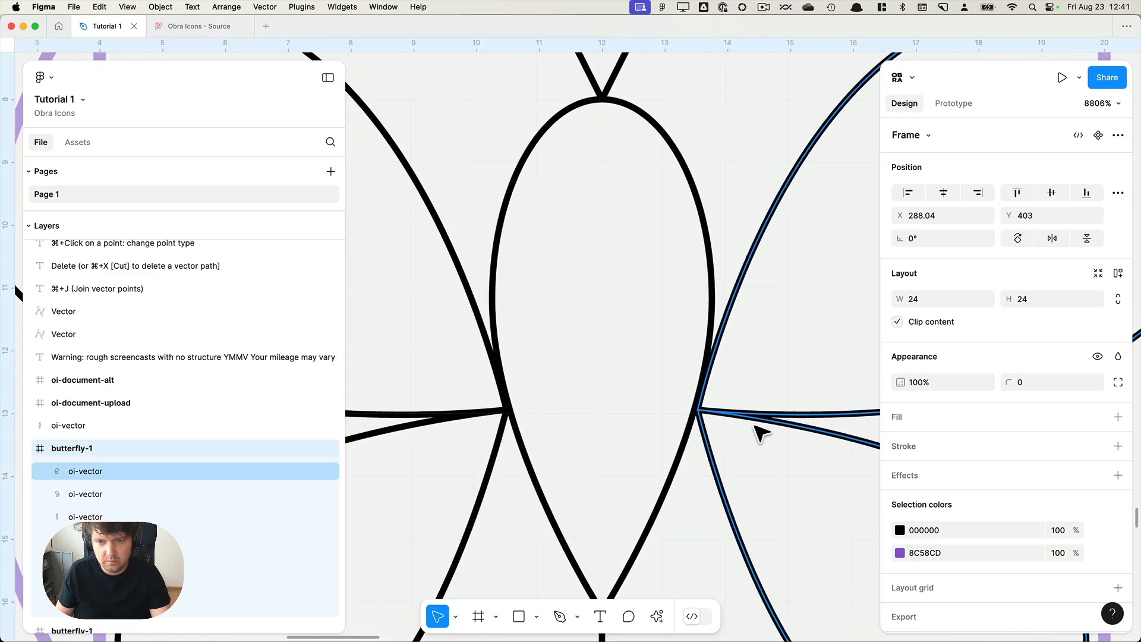
scroll(759, 433, "down", 10)
scroll(843, 443, "down", 2)
left_click(856, 436)
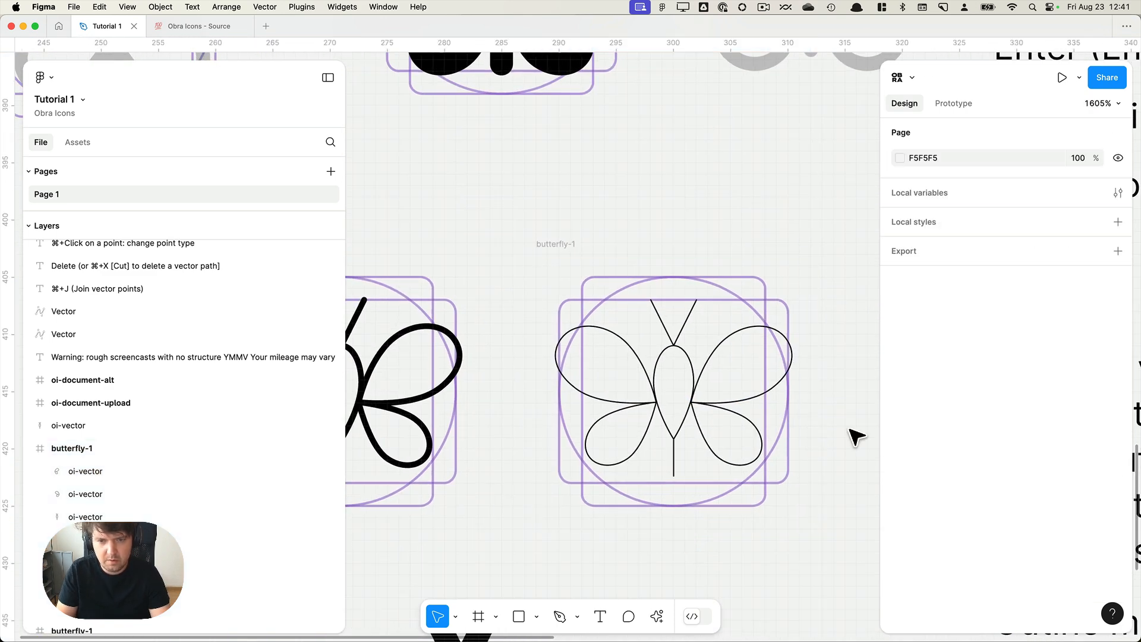
key("super+backslash")
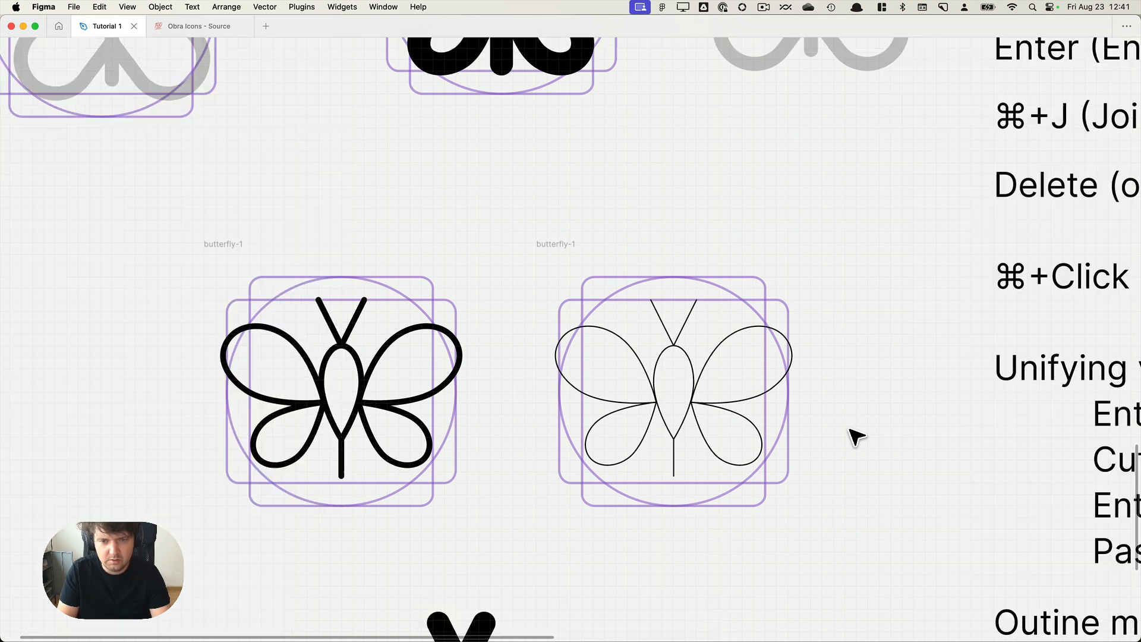
left_click(564, 255)
key("Delete")
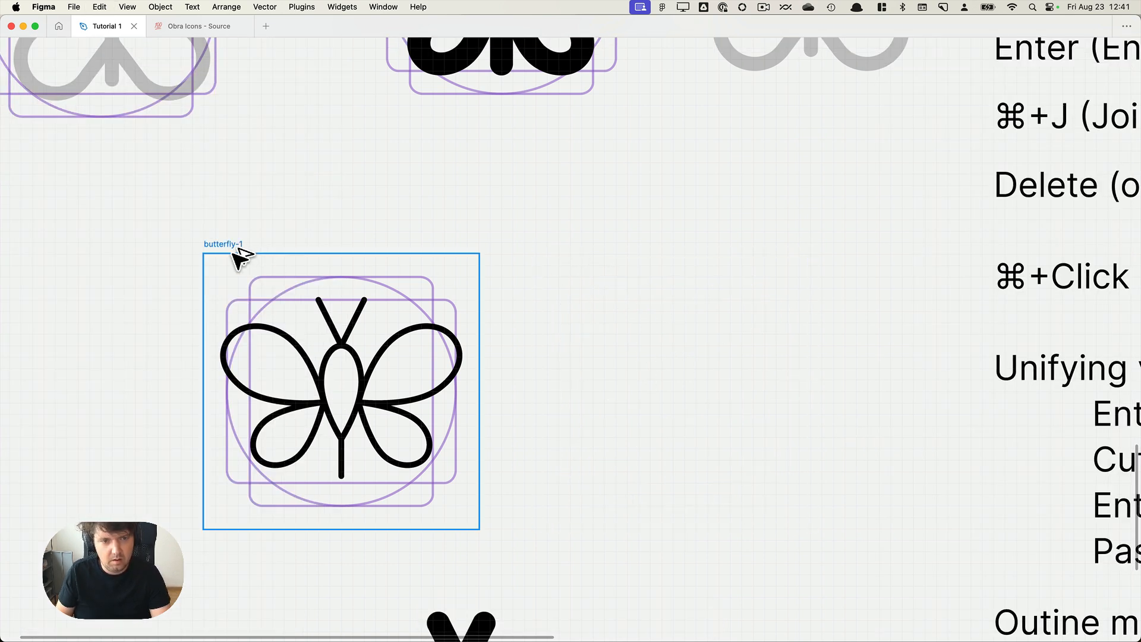
Duplicate the thick-stroked butterfly-1 frame again to its right and select the right wings in the copy.
left_click_drag(237, 254, 665, 260)
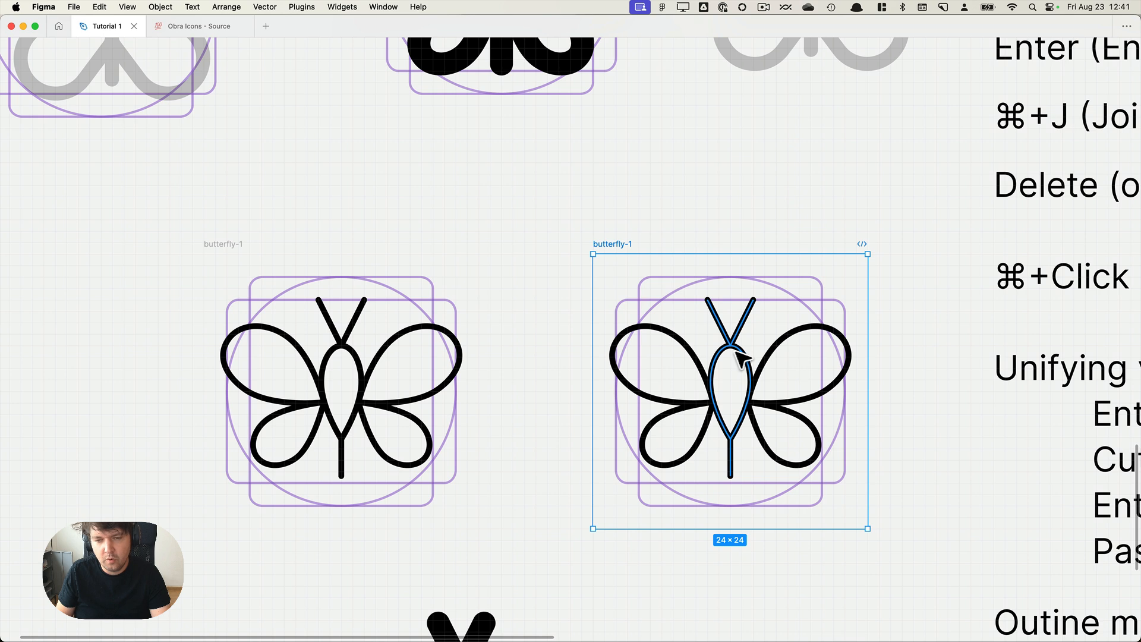
left_click(785, 357)
key("super+backslash")
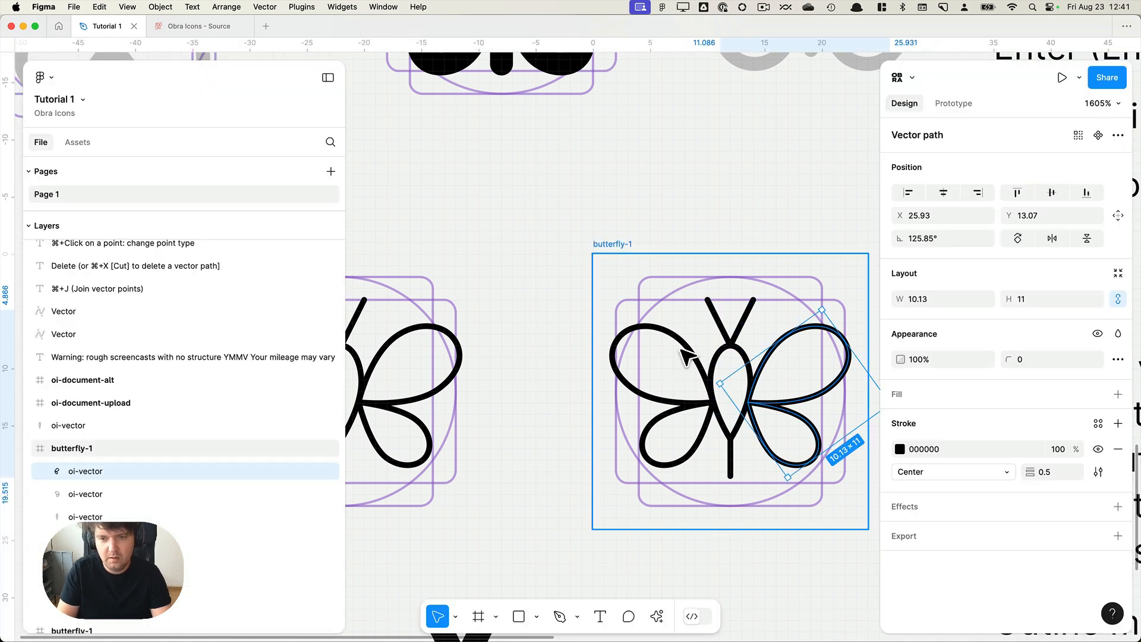
left_click_drag(692, 359, 535, 349)
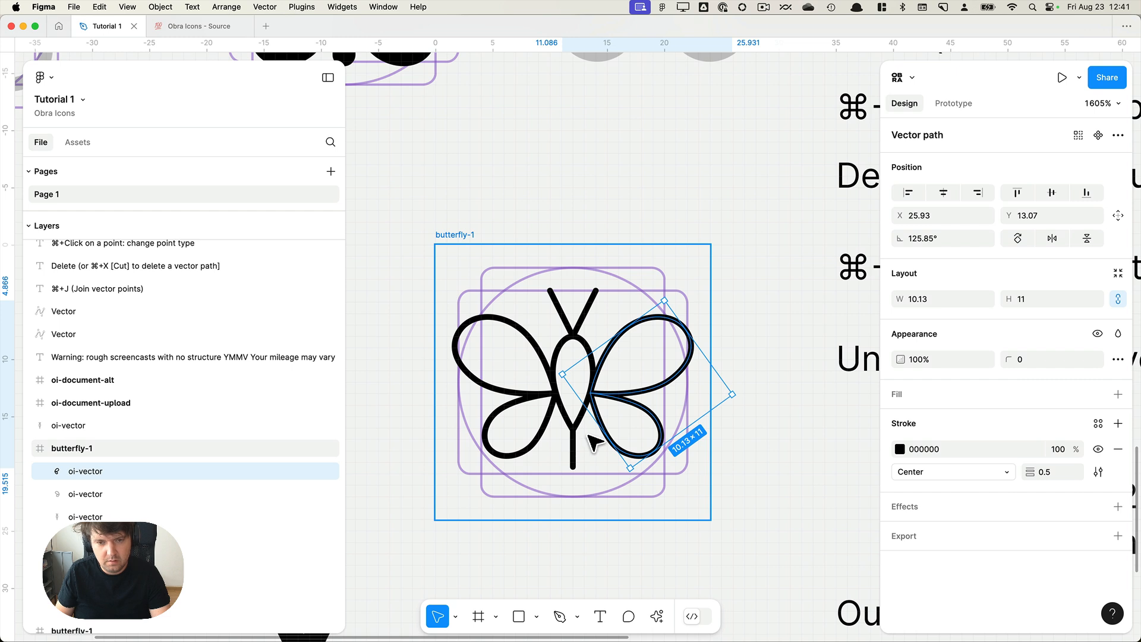
Deselect the wings, place the two Tutorial 1 windows side by side, and hide the editing window's interface.
left_click(772, 431)
key("ctrl+alt+Left")
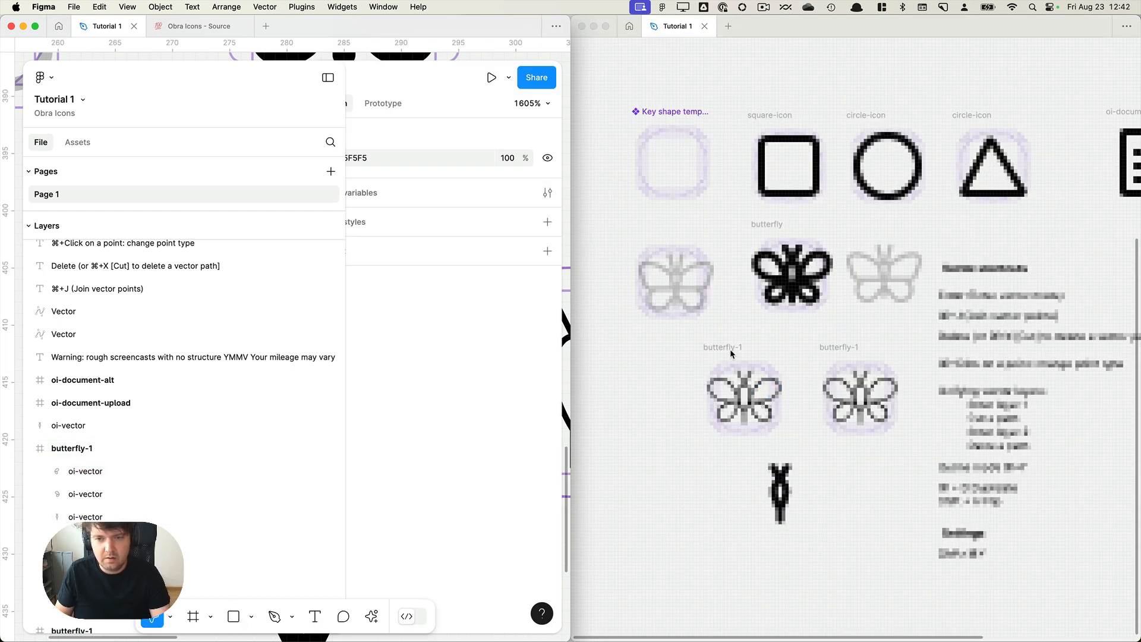
key("super+backslash")
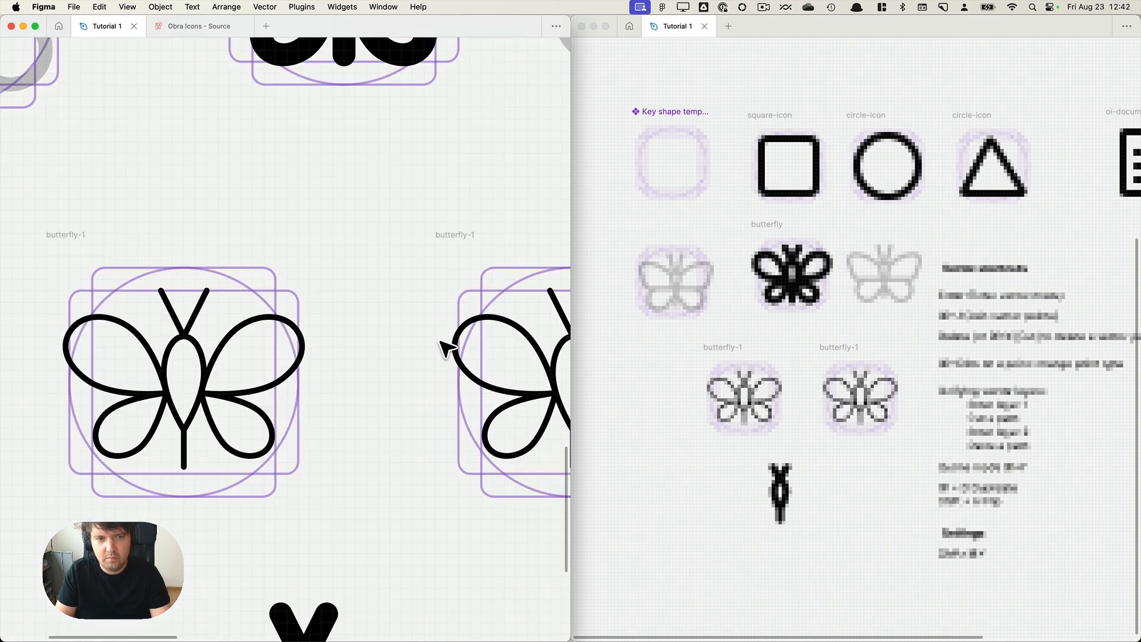
Show the interface with narrower side panels and set the stroke weight of the body and both wing pairs in the right butterfly-1 frame to 2.
left_click_drag(456, 350, 302, 327)
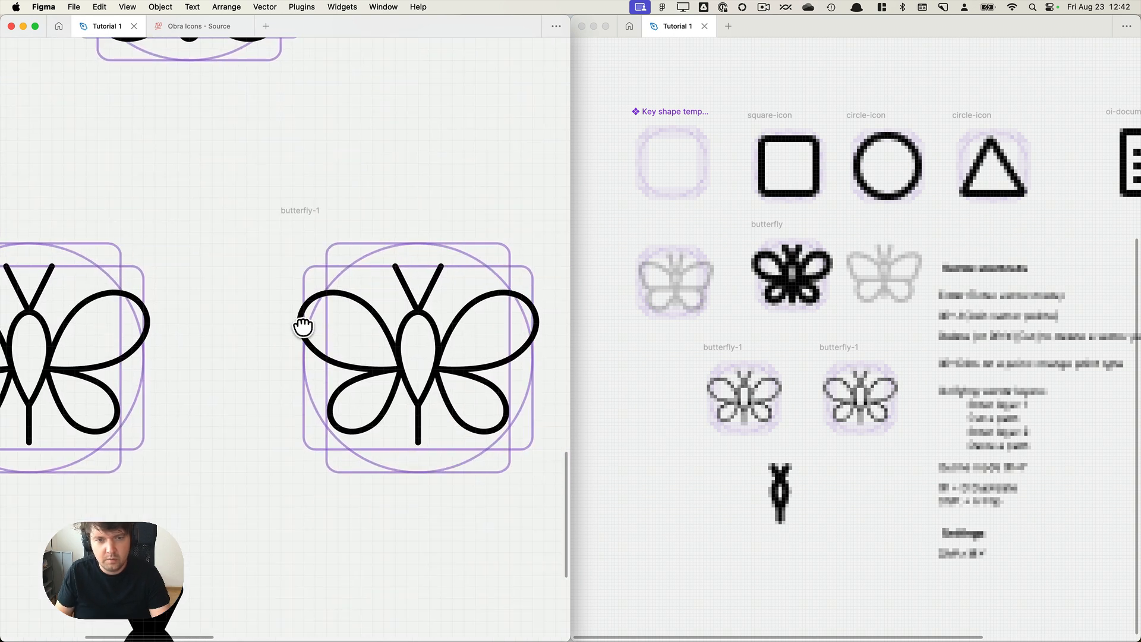
left_click(704, 417)
left_click(424, 345)
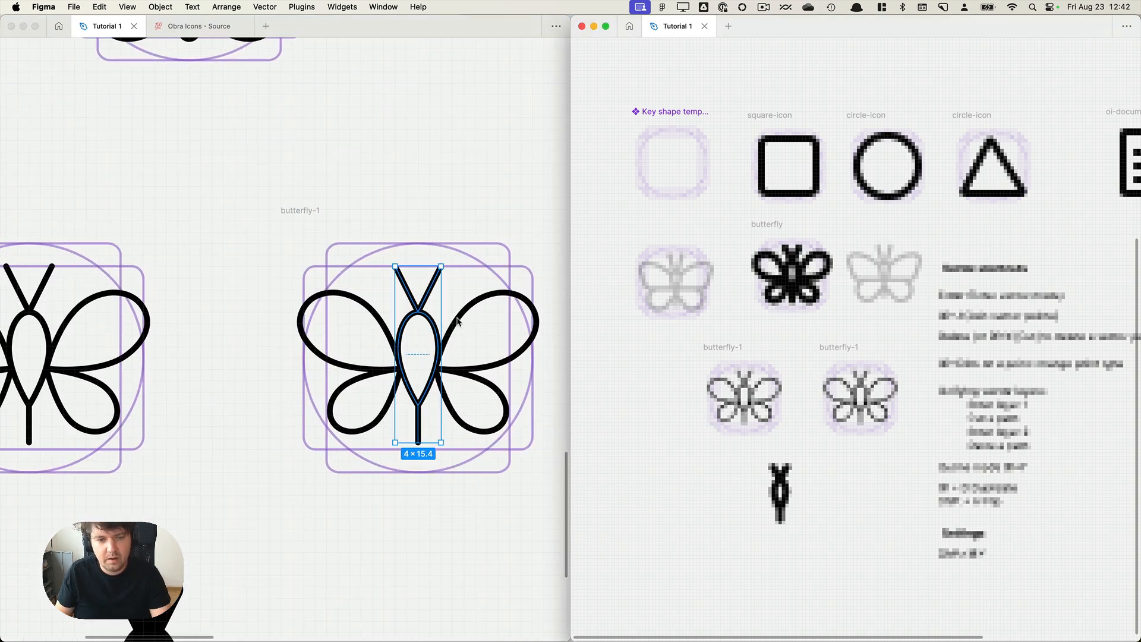
left_click(467, 331, "shift")
left_click(385, 325, "shift")
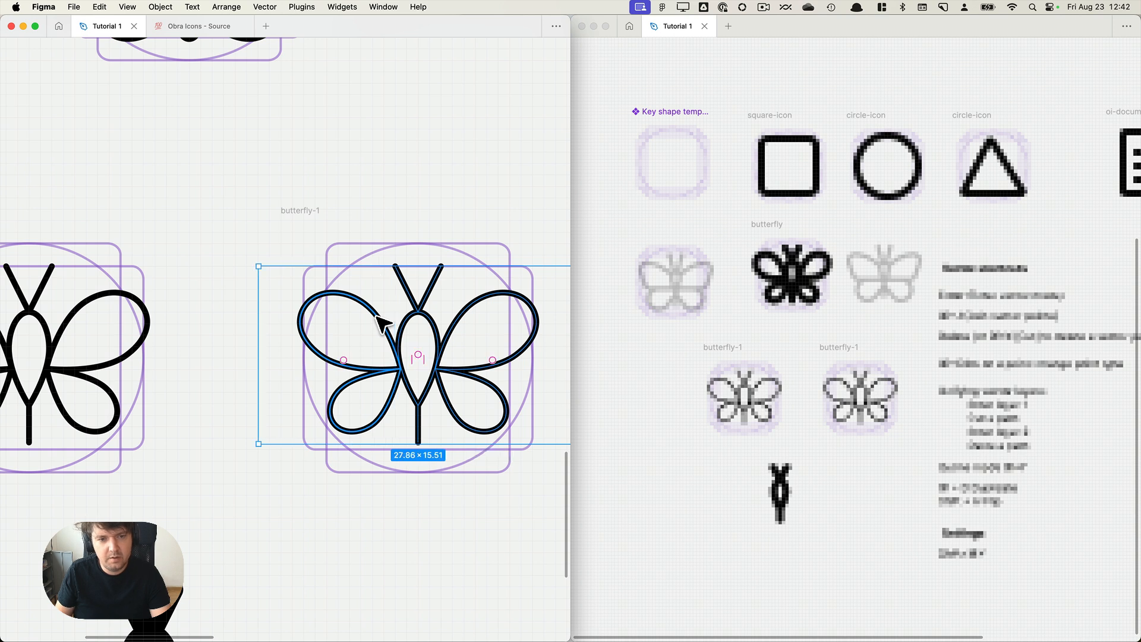
key("super+backslash")
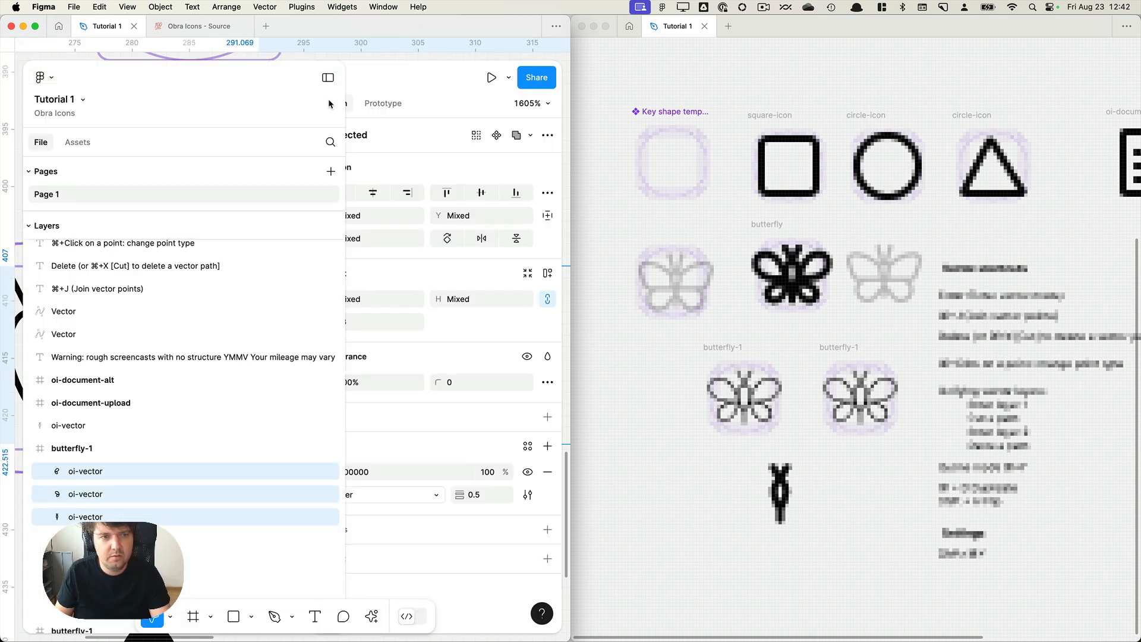
left_click_drag(346, 81, 194, 83)
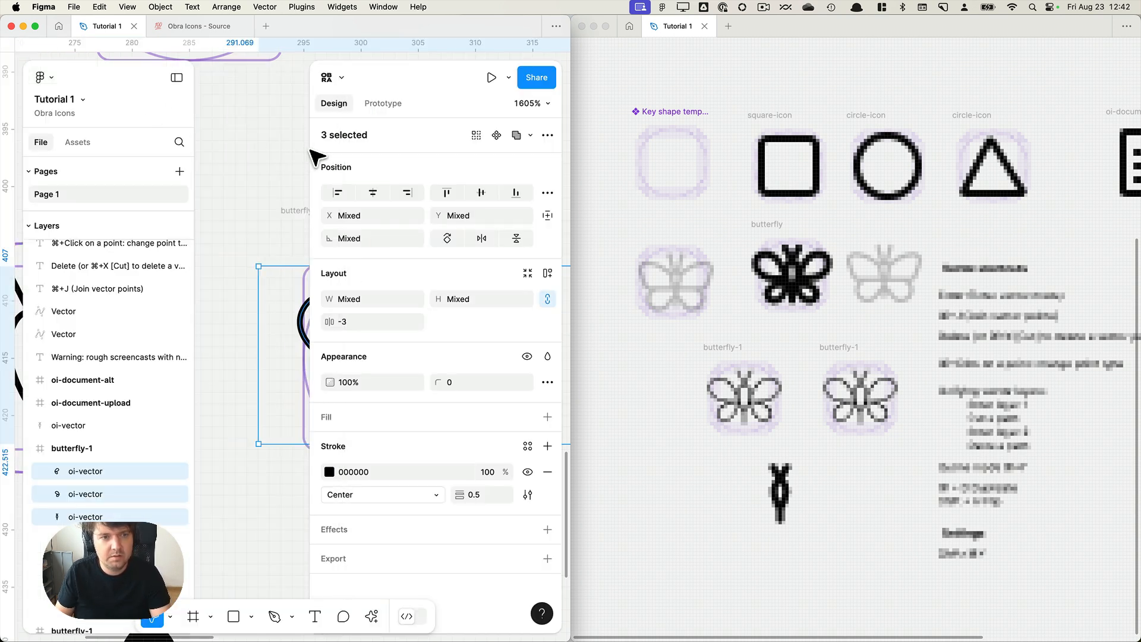
left_click_drag(313, 158, 391, 159)
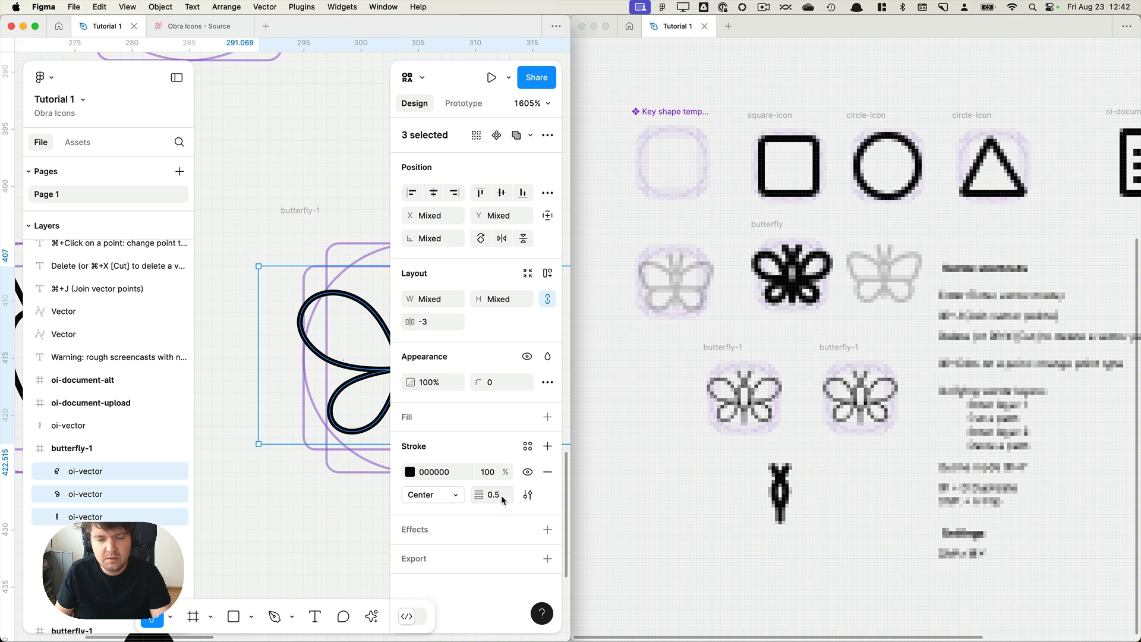
type("2")
key("Return")
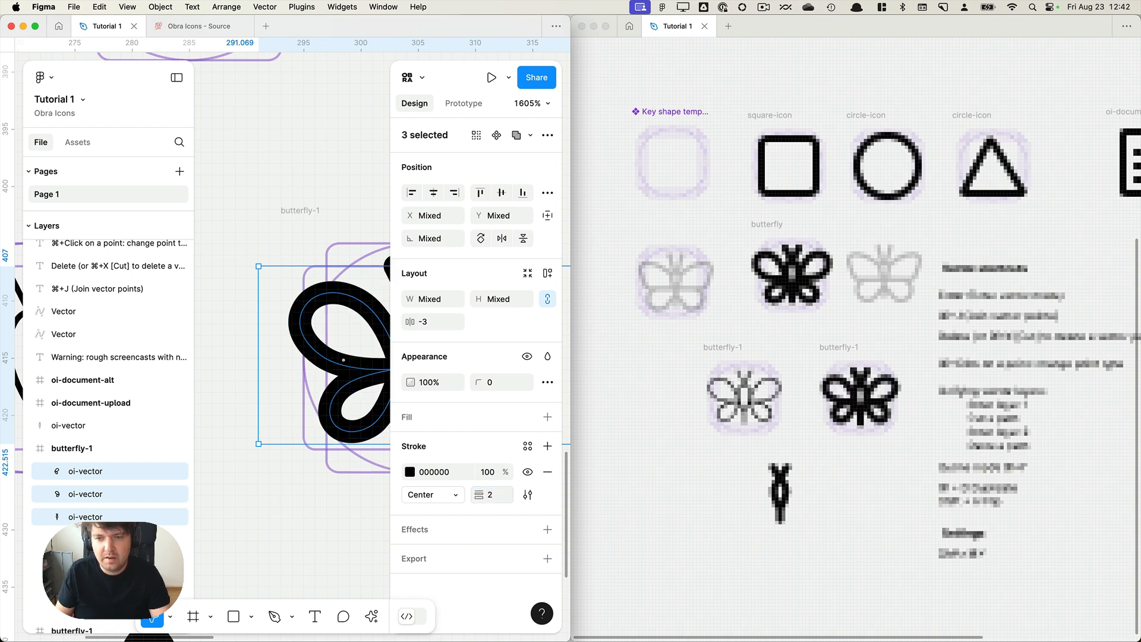
Delete the loose body vector below the butterfly-1 frames and view the thickened butterfly at small size in the preview window.
left_click(885, 348)
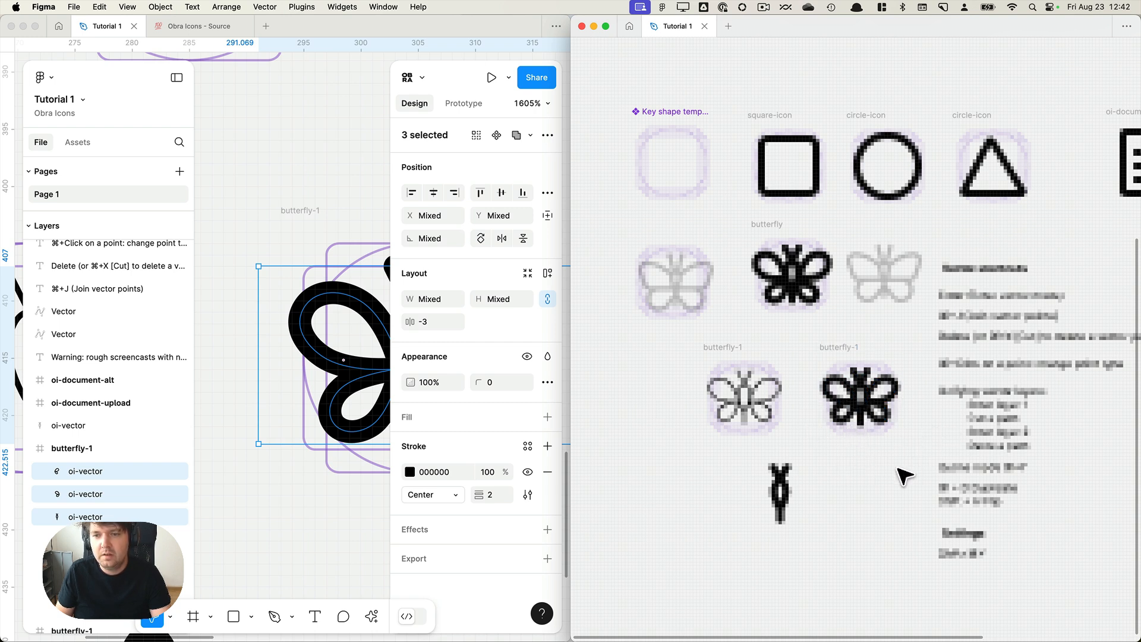
left_click(872, 372)
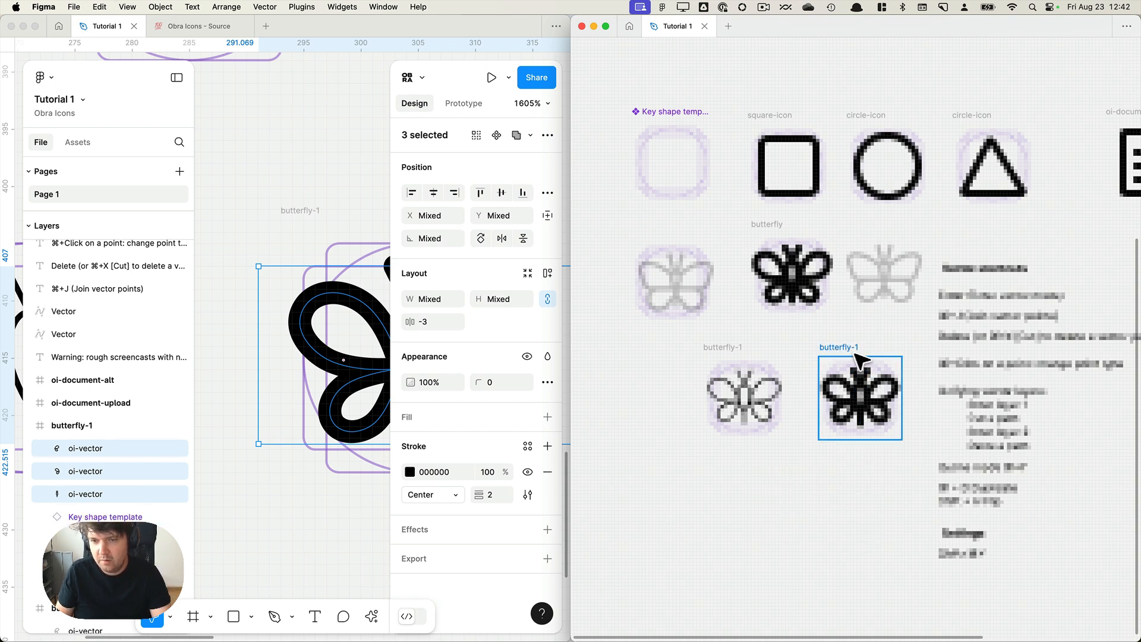
scroll(873, 484, "down", 3)
scroll(872, 480, "down", 3)
left_click(881, 484)
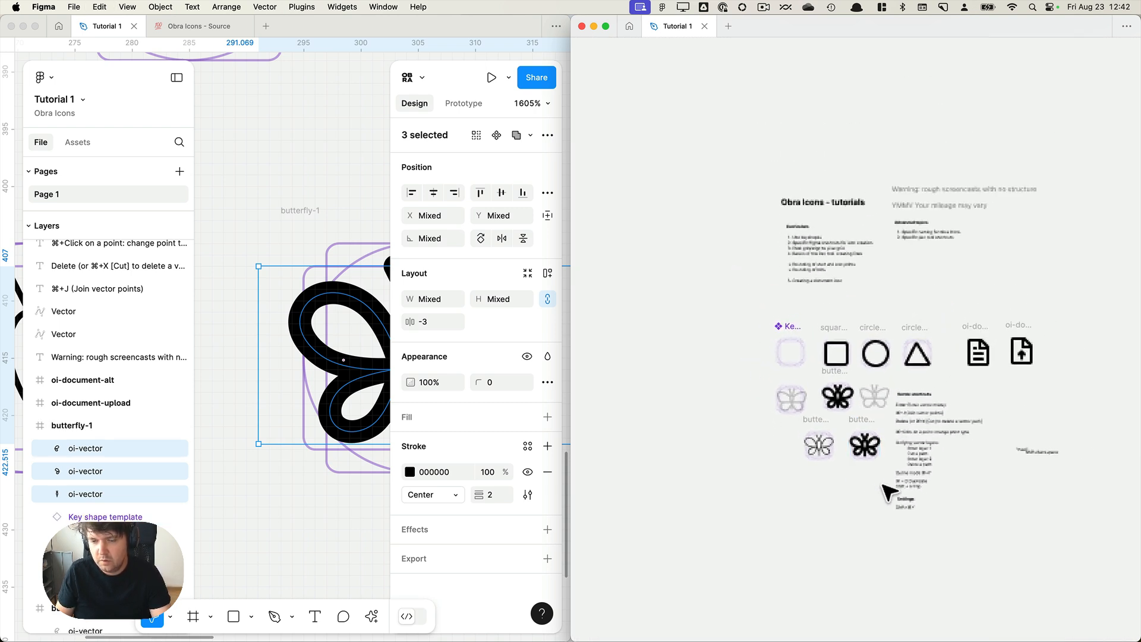
scroll(878, 479, "up", 6)
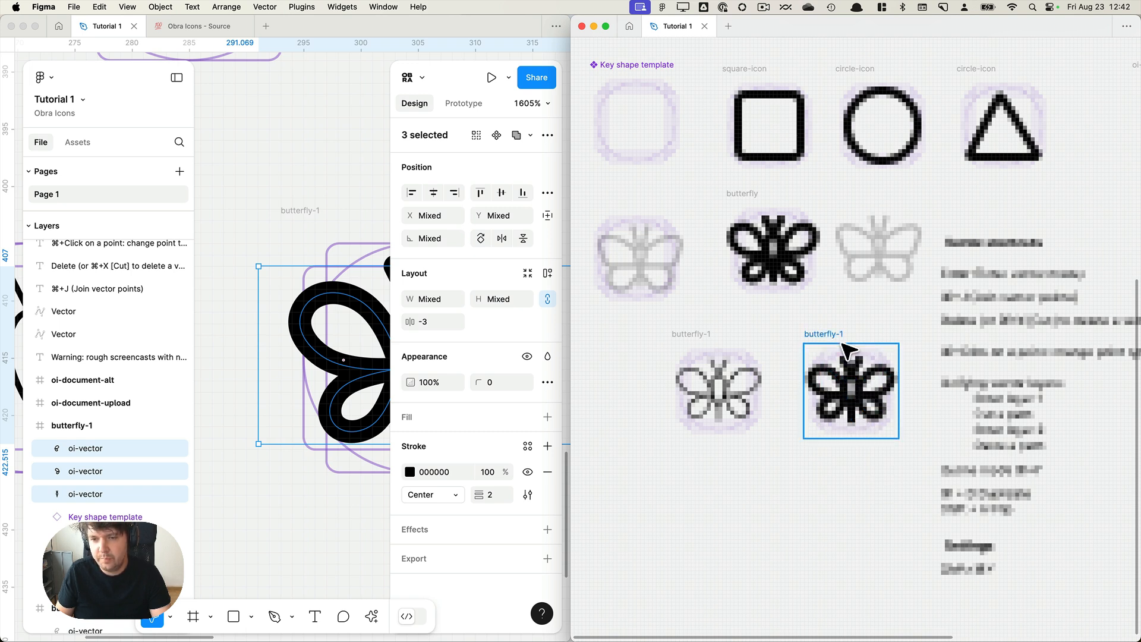
Return to the editing window, deselect the butterfly shapes, and hide the interface.
left_click(368, 215)
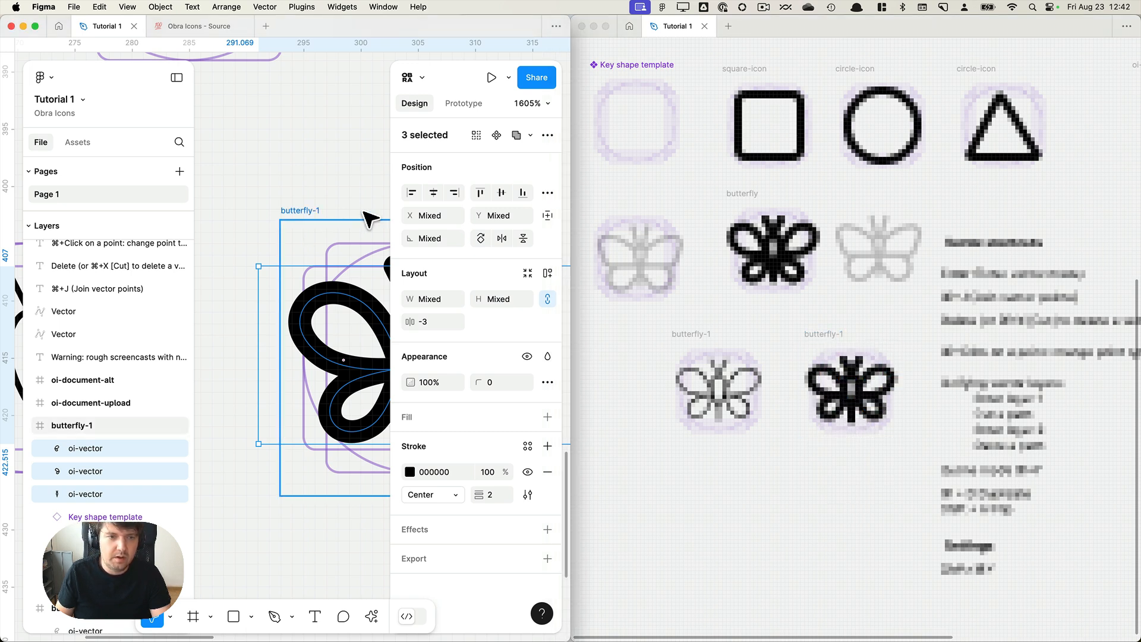
left_click(367, 197)
key("super+backslash")
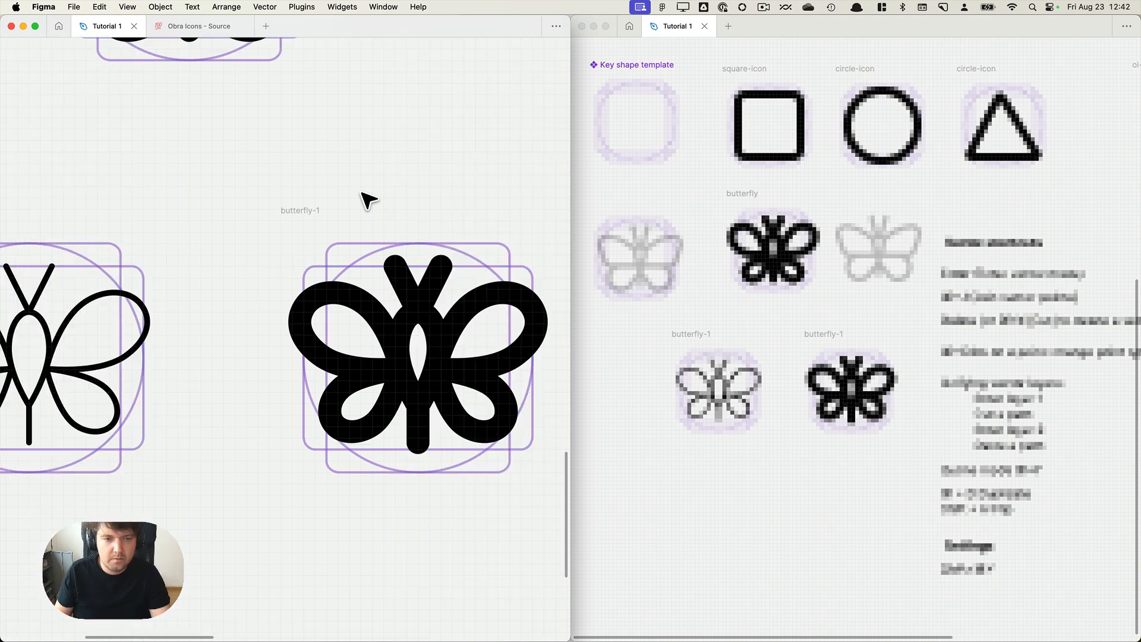
Move the Vector shortcuts and Settings notes from beside the butterflies up to the right of the warning text.
scroll(369, 200, "down", 5)
scroll(350, 265, "up", 3)
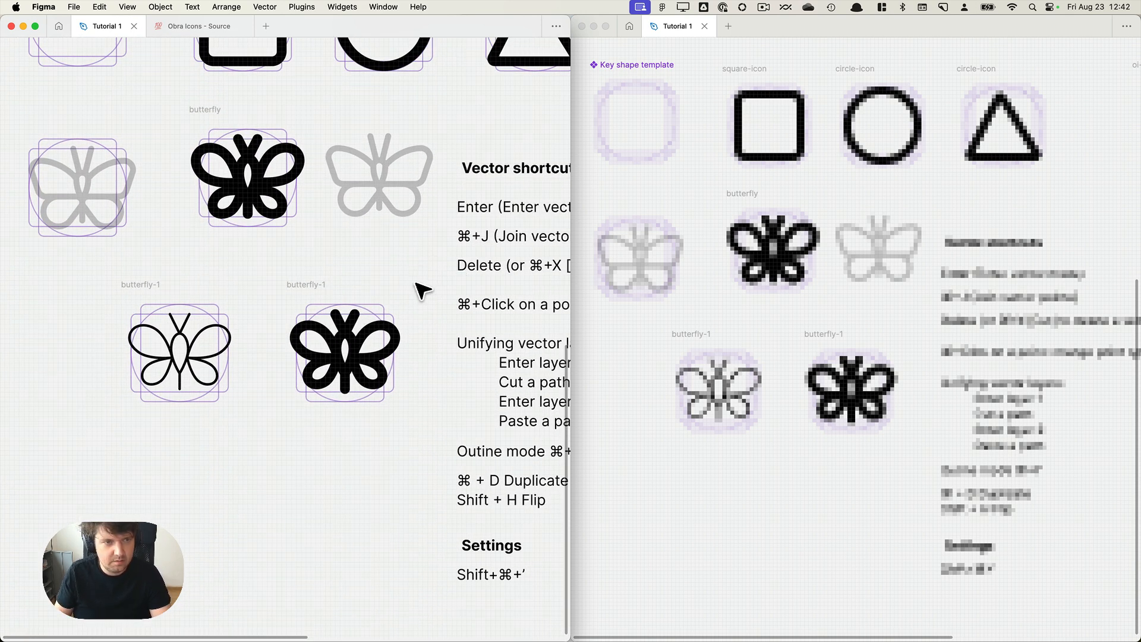
scroll(423, 292, "down", 5)
scroll(416, 290, "up", 2)
left_click_drag(408, 226, 482, 510)
left_click_drag(447, 382, 333, 474)
scroll(489, 419, "down", 5)
left_click_drag(377, 449, 501, 206)
left_click(375, 394)
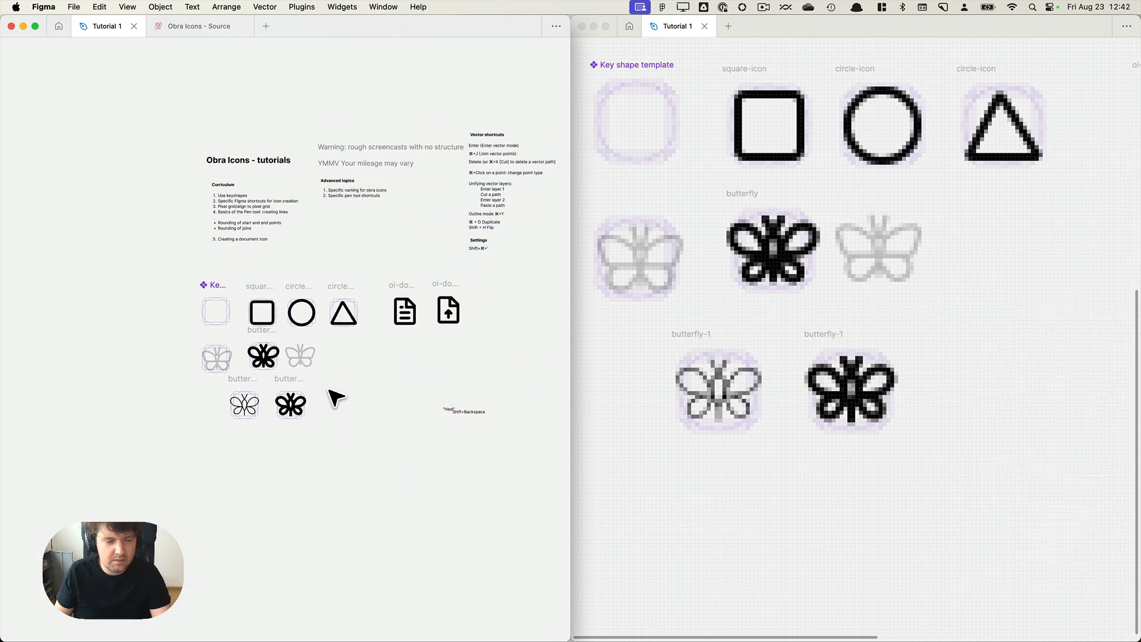
Rename the frame of the thick-stroked butterfly from the lower row as butterfly-2.
scroll(331, 398, "up", 1)
scroll(297, 416, "up", 5)
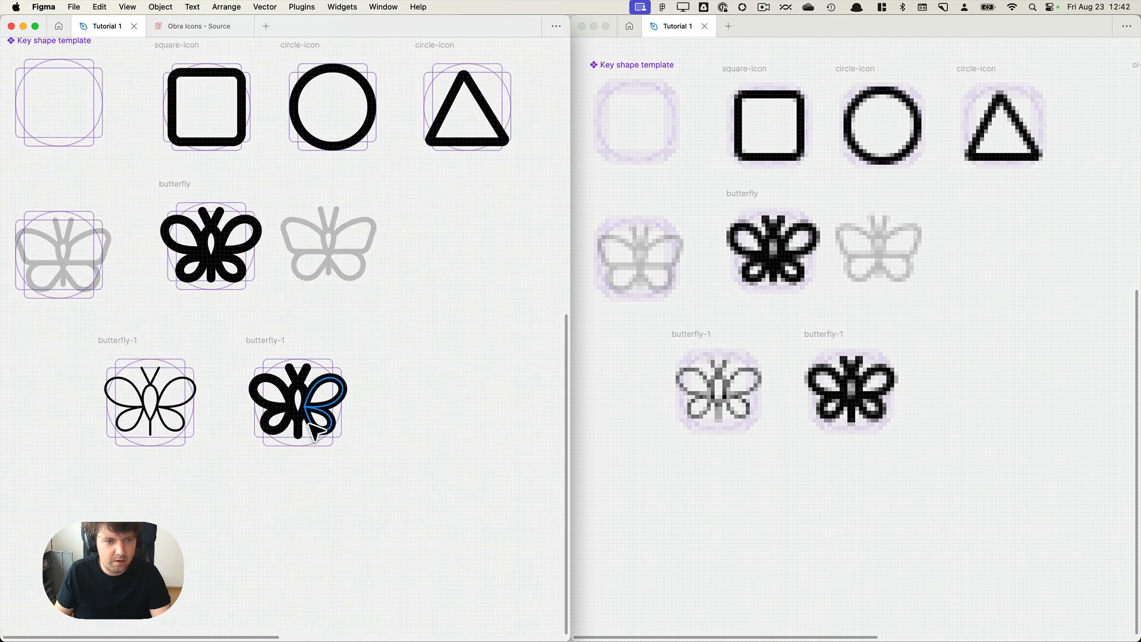
scroll(309, 440, "up", 5)
left_click(297, 433)
scroll(300, 434, "up", 2)
scroll(300, 434, "up", 2)
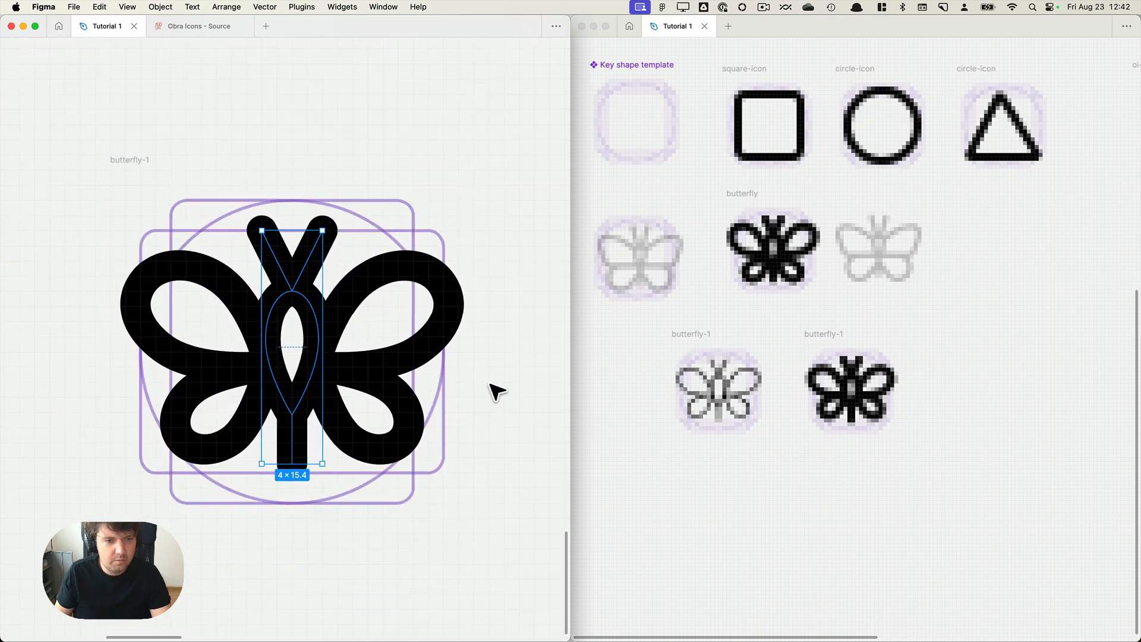
left_click(496, 389)
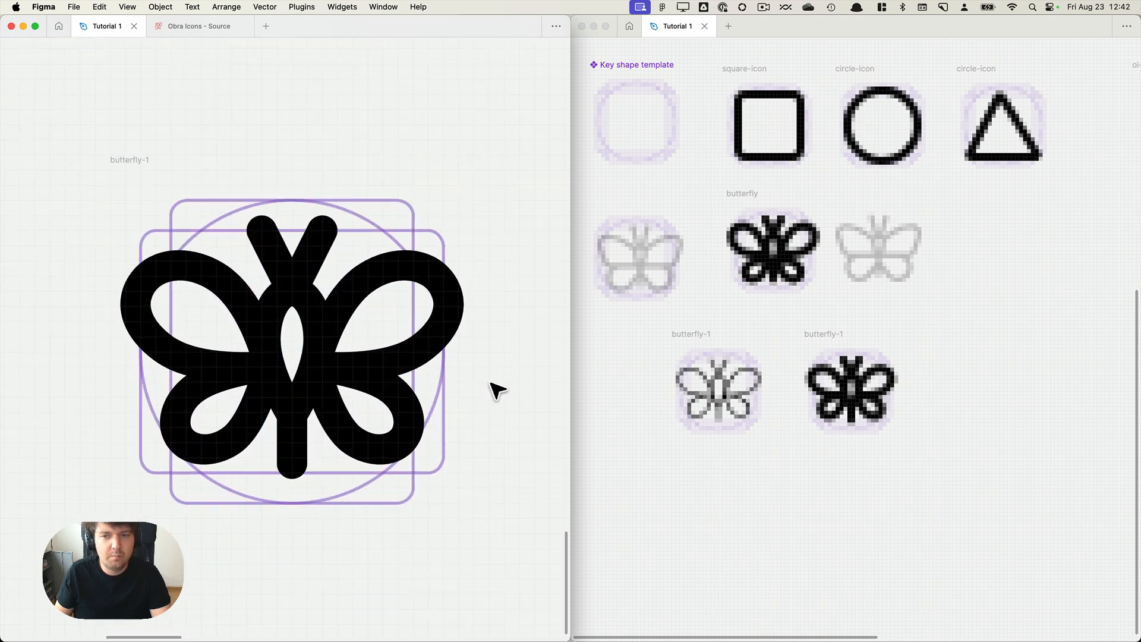
left_click(830, 335)
left_click(141, 156)
double_click(141, 158)
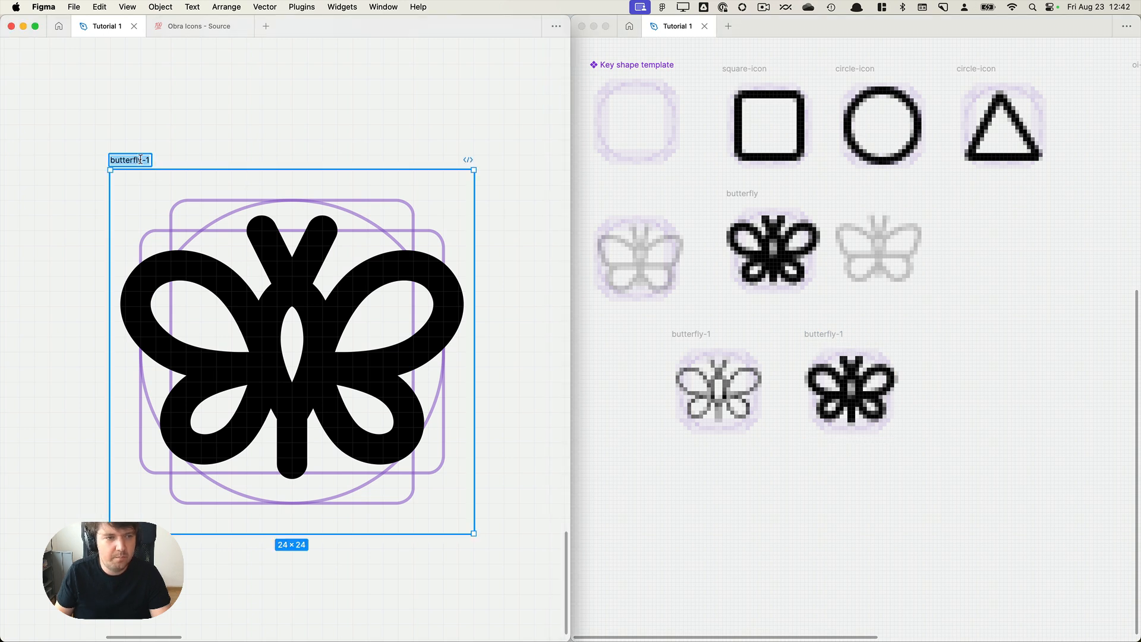
key("Return")
Move the butterfly-2 frame beneath the triangle icon, to the right of the gray butterfly, and deselect it.
scroll(158, 171, "down", 3)
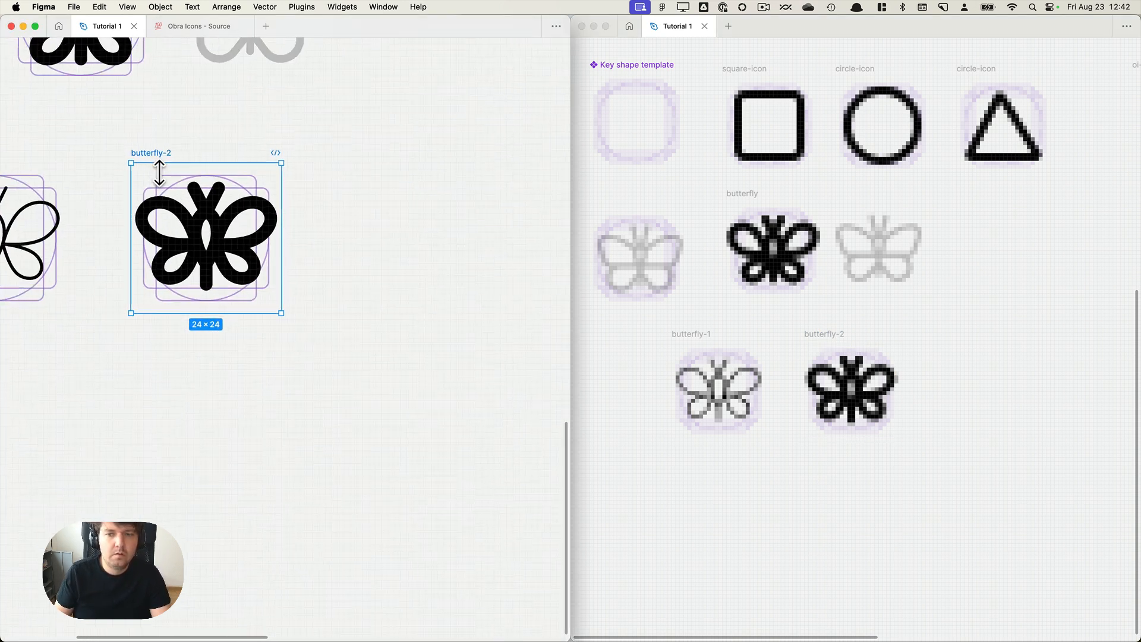
left_click_drag(224, 132, 348, 351)
scroll(363, 331, "down", 5)
scroll(356, 357, "up", 2)
left_click(355, 367)
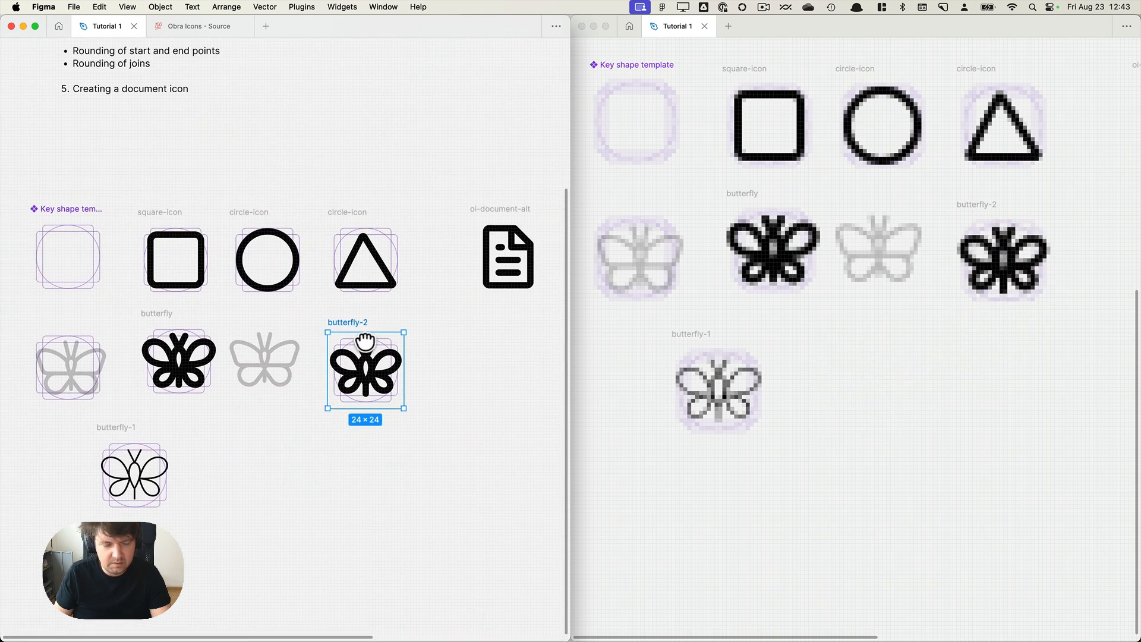
left_click(459, 324)
Move the warning text and the Advanced topics block above the Obra Icons - tutorials title.
scroll(362, 357, "down", 5)
scroll(363, 236, "up", 3)
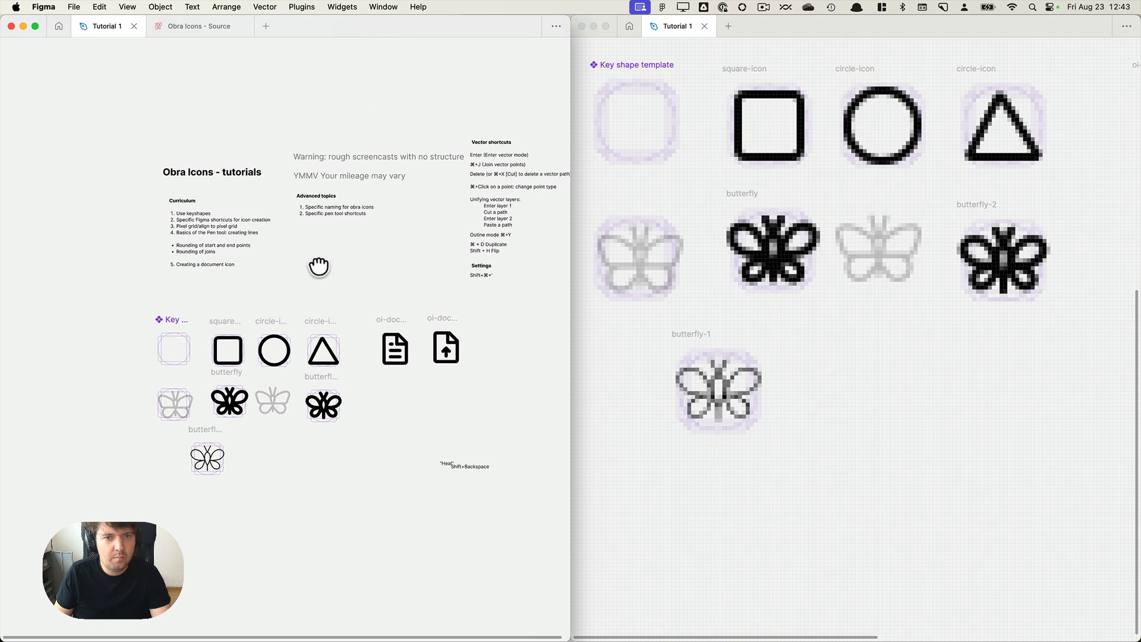
left_click_drag(355, 273, 276, 147)
left_click_drag(335, 212, 217, 134)
left_click(306, 197)
Move the Advanced topics heading and list down to the right of the Curriculum list.
left_click(171, 161)
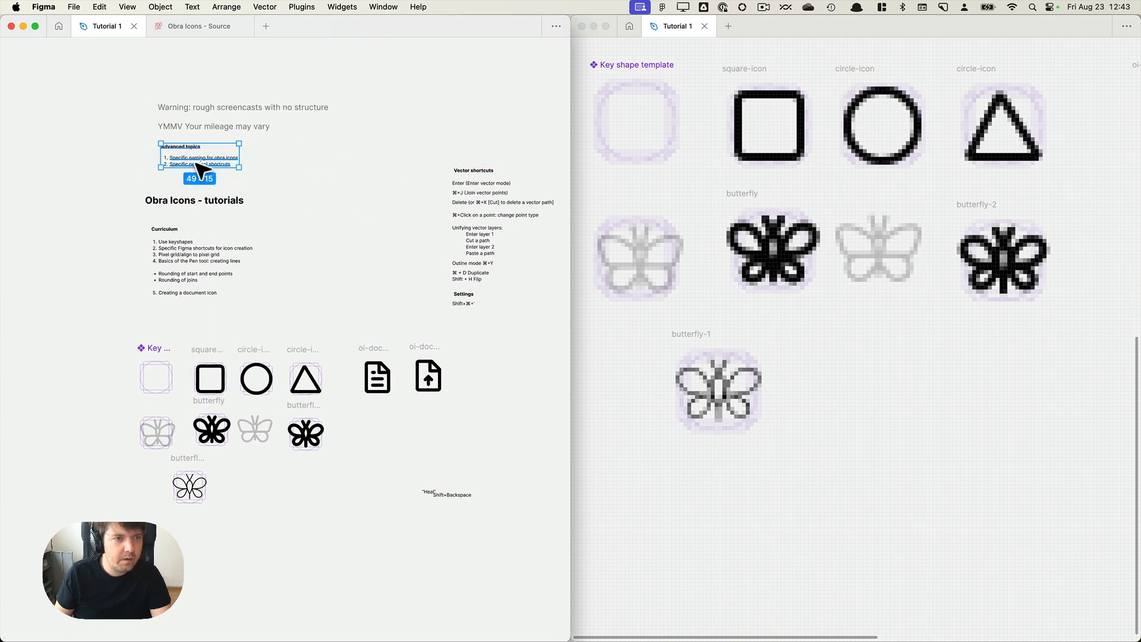
left_click_drag(196, 170, 314, 256)
scroll(315, 255, "up", 5)
left_click(349, 278)
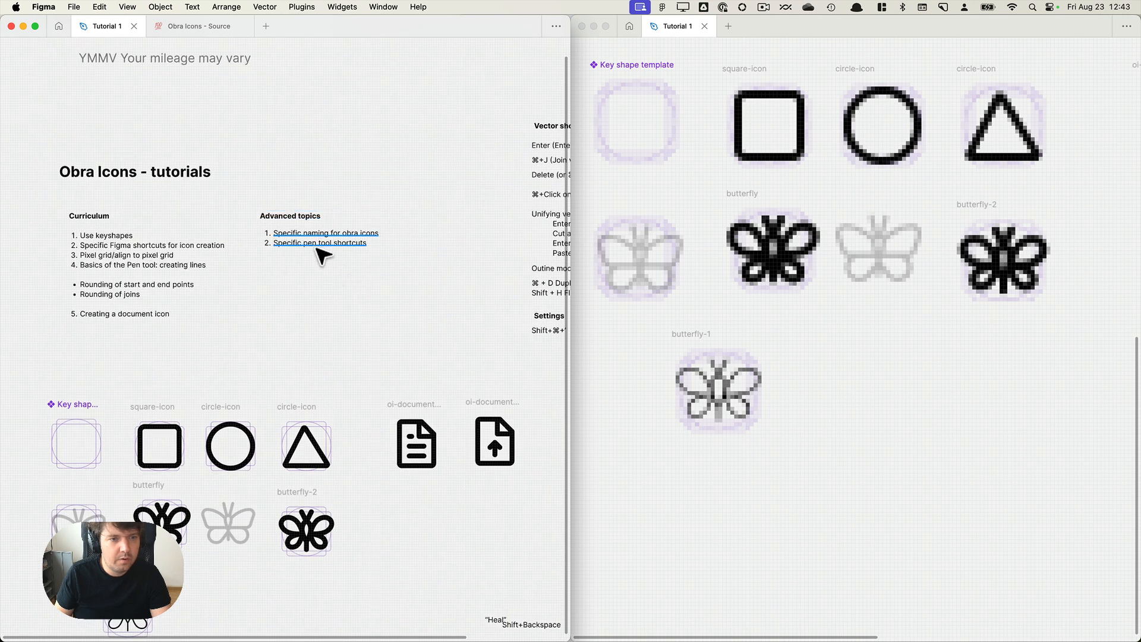
Make the second Advanced topics item, Specific pen tool shortcuts, bold.
double_click(316, 246)
left_click(377, 243)
triple_click(356, 242)
key("super+b")
left_click(372, 262)
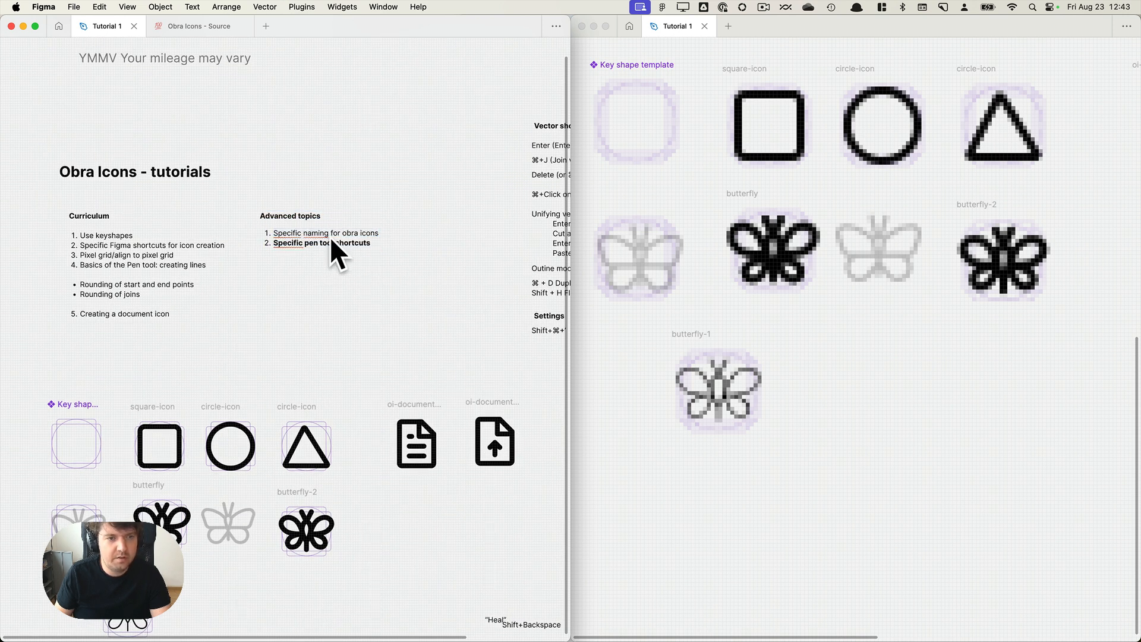
Delete the Specific pen tool shortcuts item and its empty numbered line from the Advanced topics list.
triple_click(376, 243)
key("BackSpace")
key("Escape")
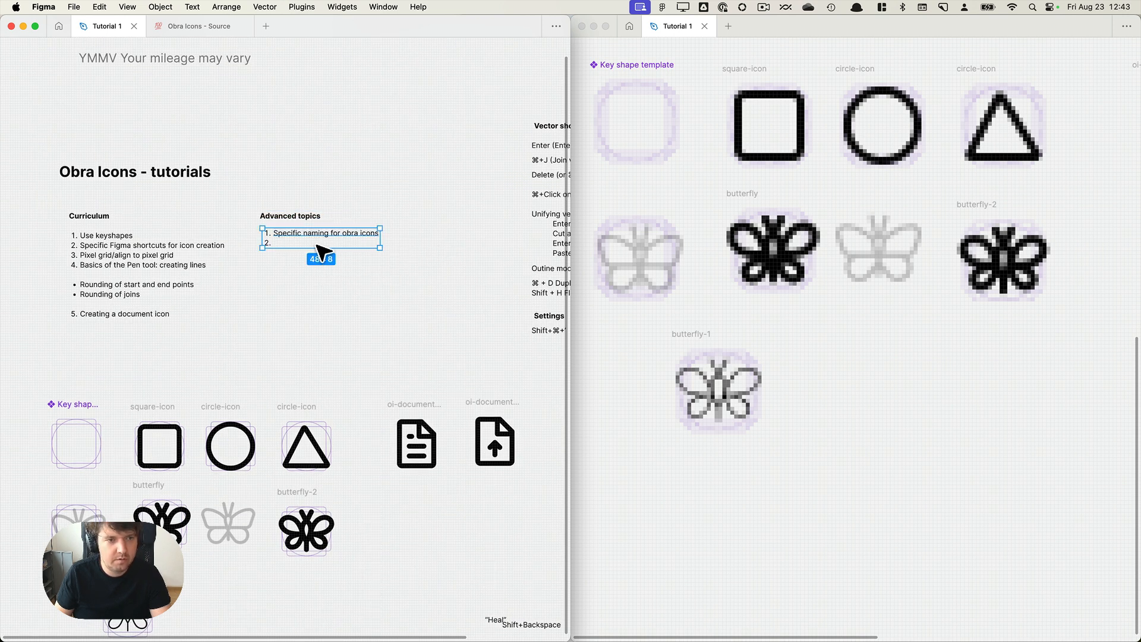
key("Escape")
double_click(285, 244)
left_click(291, 243)
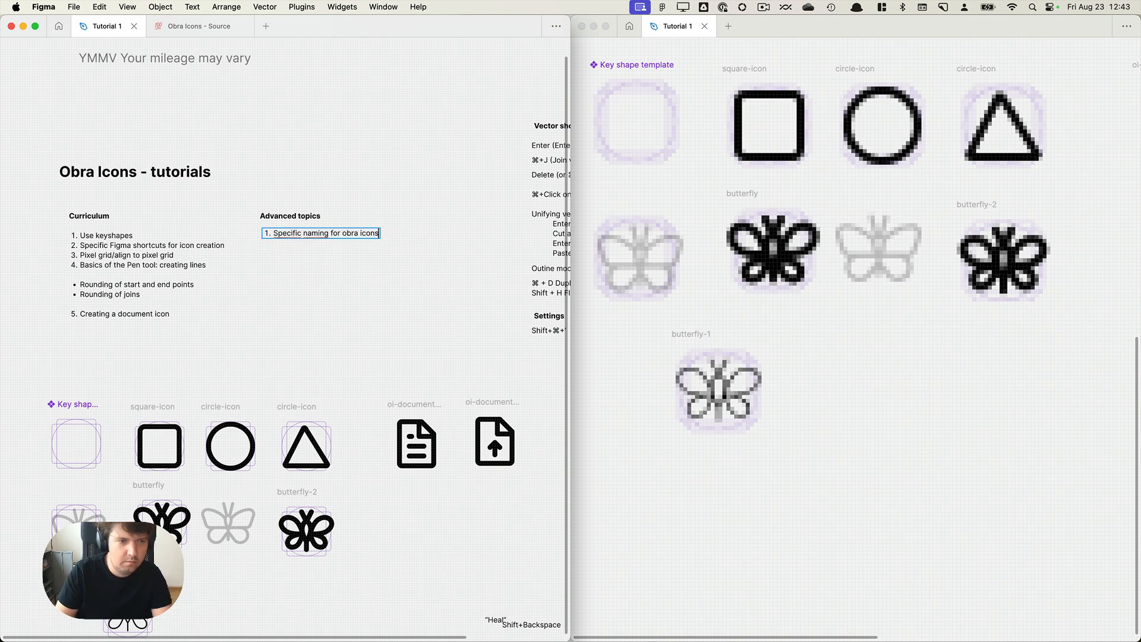
key("Escape")
Move all the icon frames and the small Heal note lower on the canvas to open space beneath the Curriculum text.
scroll(394, 285, "down", 5)
scroll(386, 295, "down", 1)
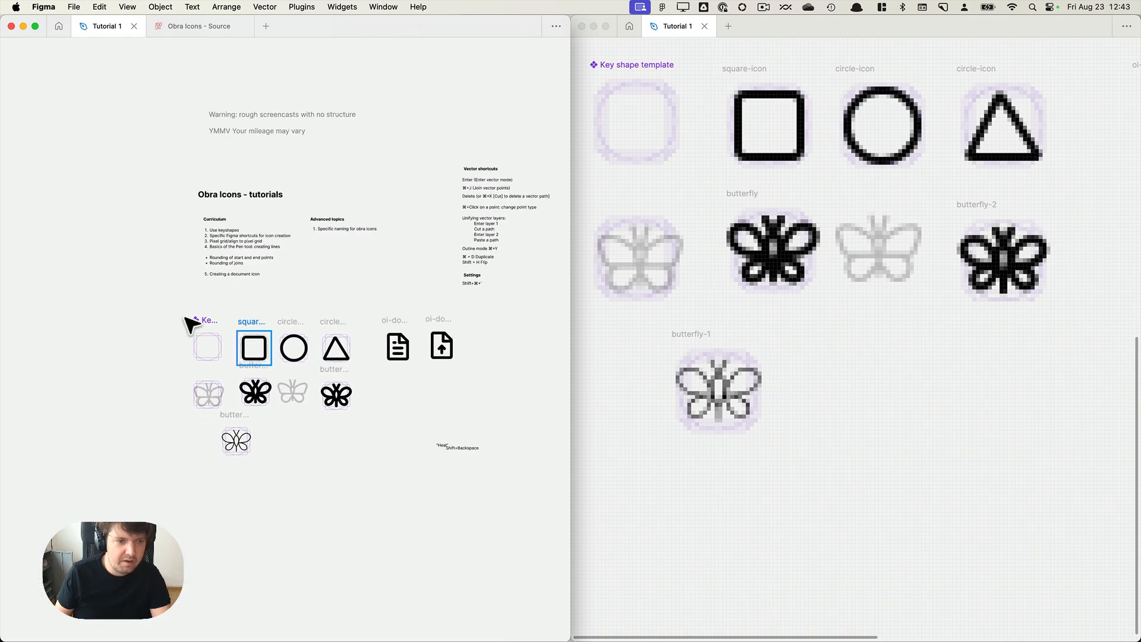
left_click_drag(138, 307, 554, 548)
left_click_drag(376, 465, 377, 533)
left_click(383, 321)
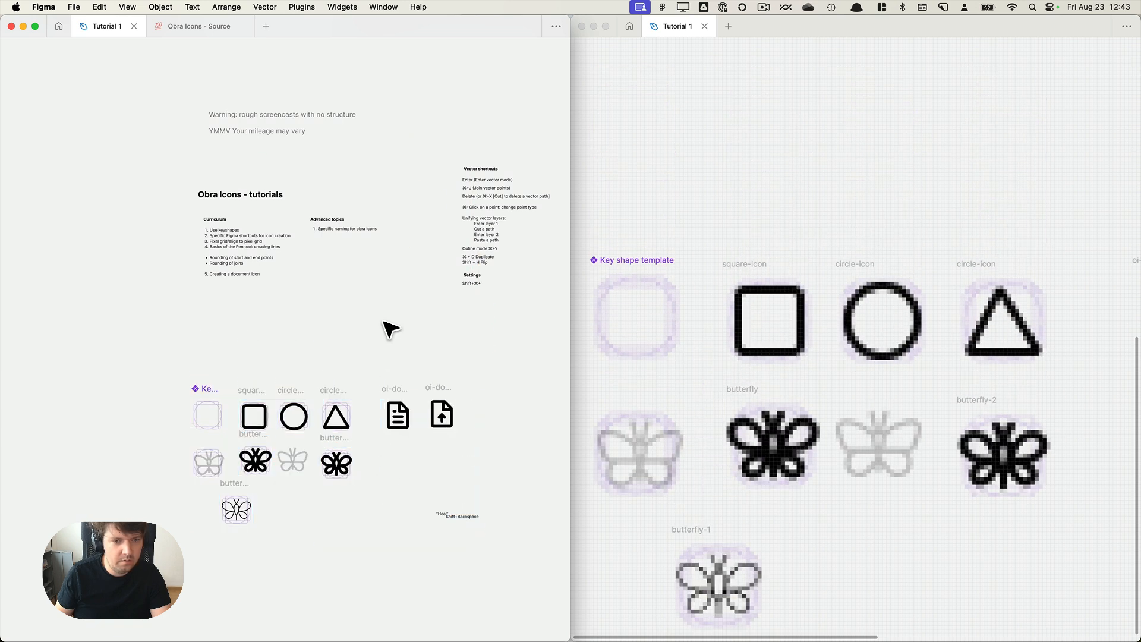
Move the Vector shortcuts and Settings notes beside the Curriculum list, and shift the Advanced topics block up and to the right of them.
left_click_drag(533, 340, 446, 179)
left_click_drag(479, 218, 331, 288)
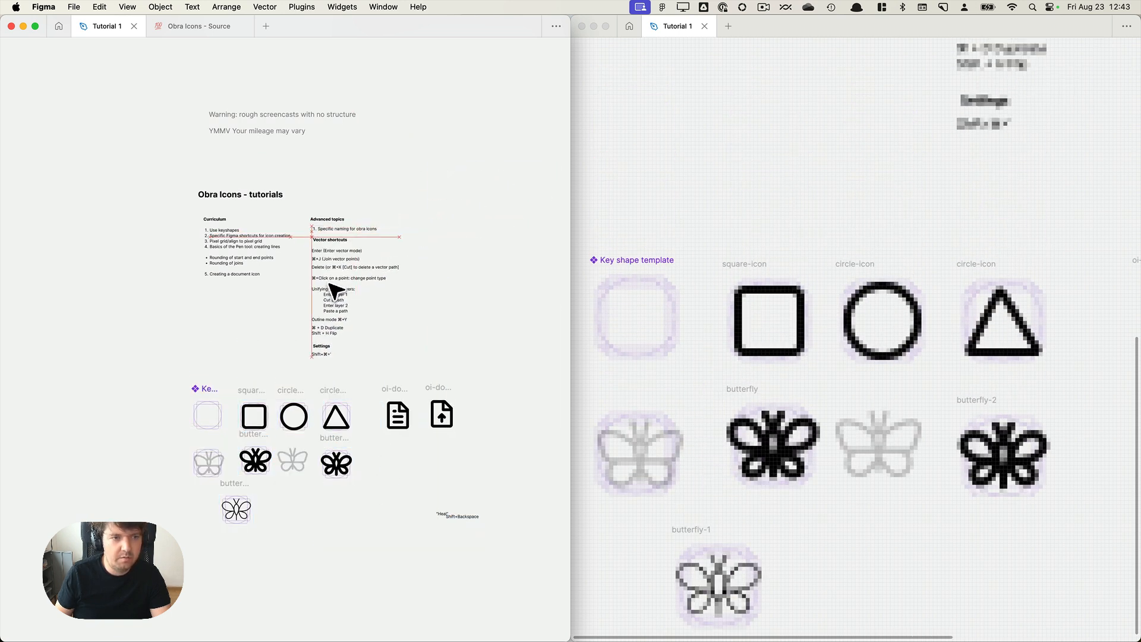
scroll(310, 240, "up", 3)
left_click_drag(310, 236, 426, 195)
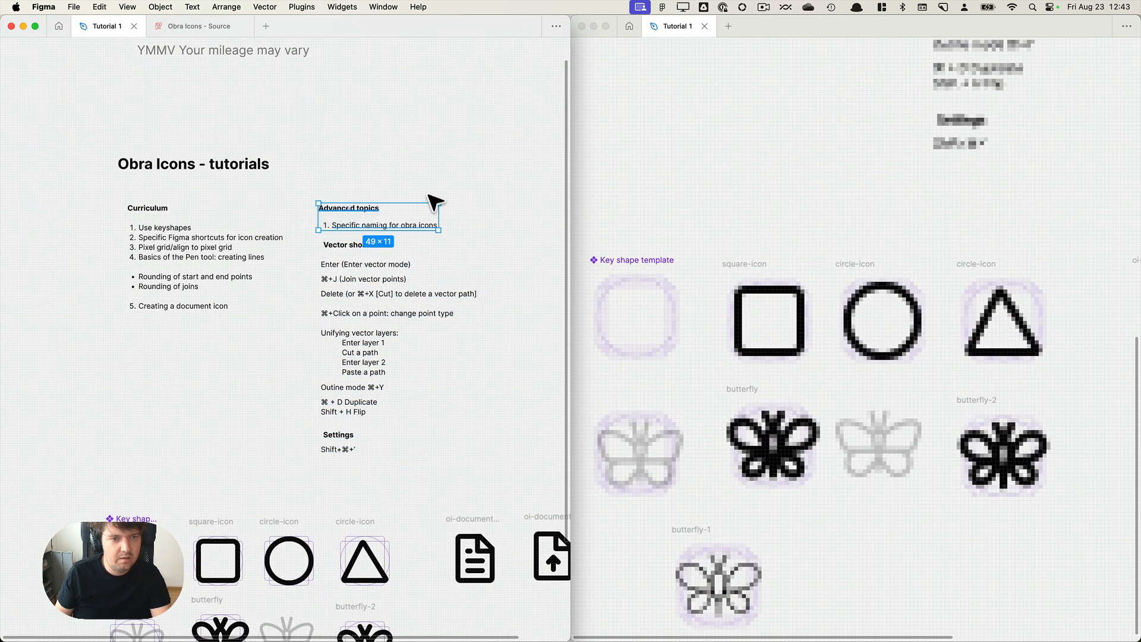
left_click(397, 200)
Insert the bold line "Tutorial 1: Creating a basic icon" between the Curriculum heading and its numbered list.
left_click_drag(212, 348, 132, 234)
double_click(153, 229)
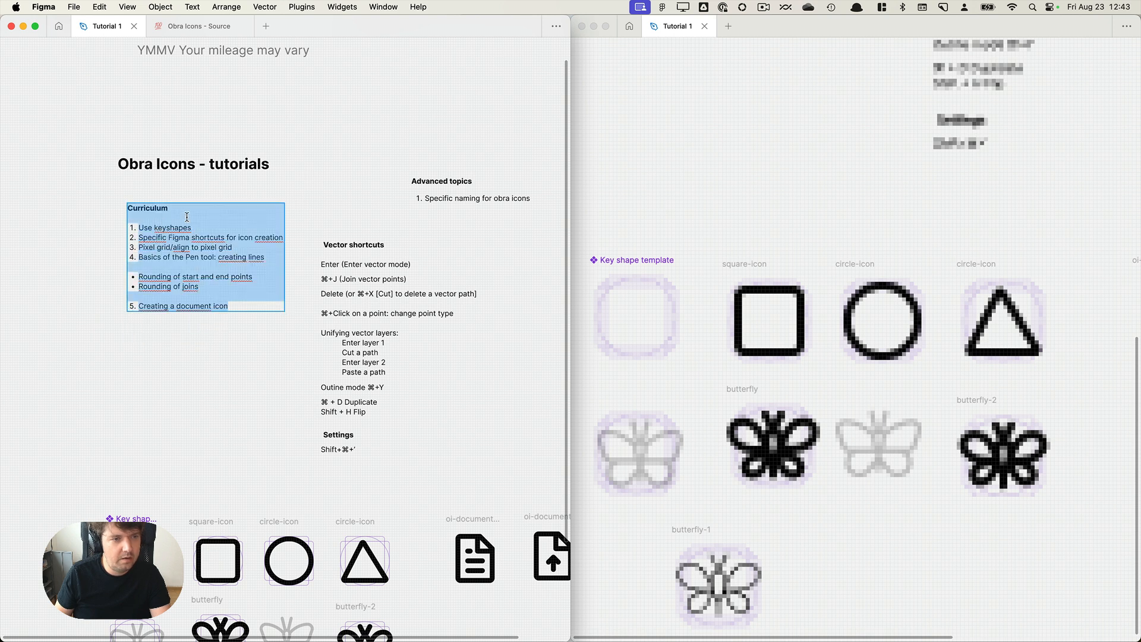
left_click(211, 213)
key("Return")
key("Return")
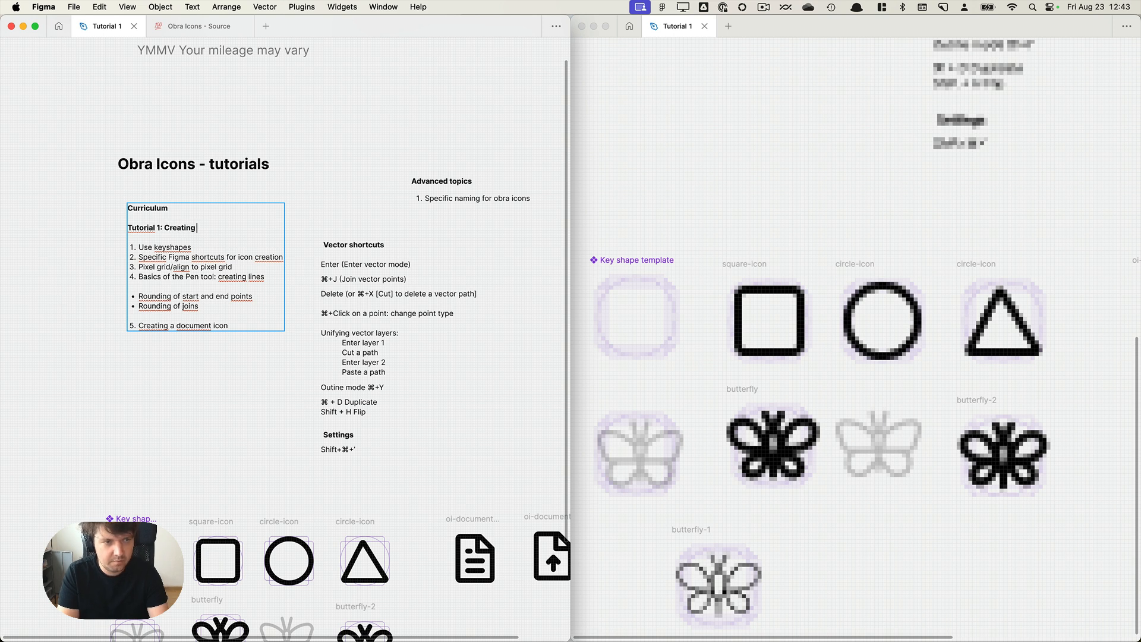
Copy the "Tutorial 1: Creating a basic icon" line and paste it after the last Curriculum item, followed by a new line.
key("super+shift+Left")
key("super+c")
key("super+Down")
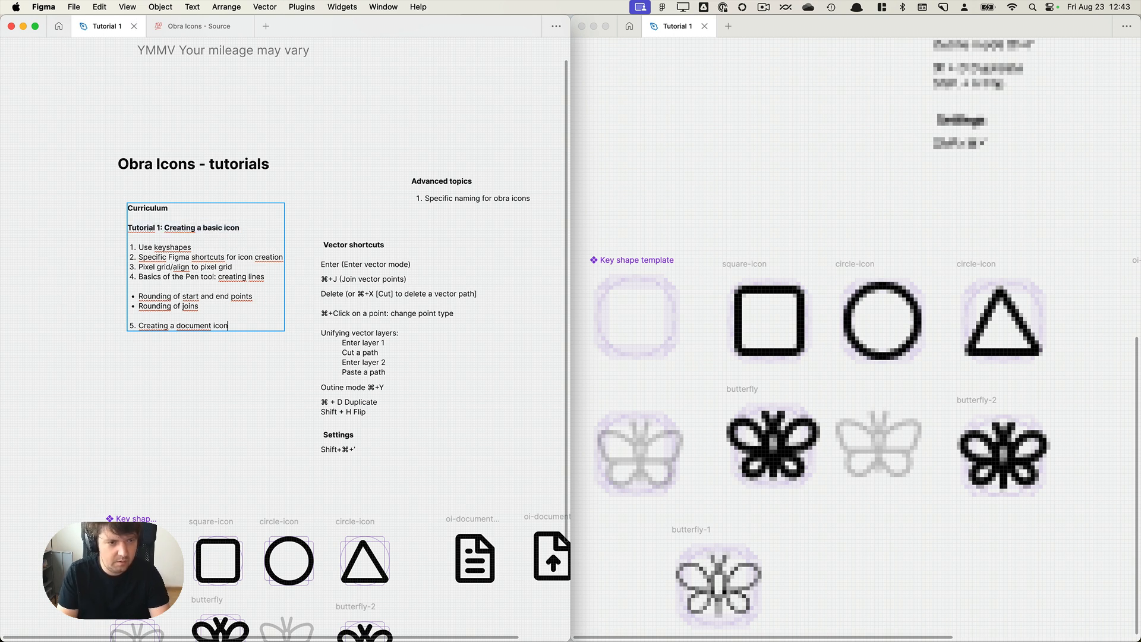
key("Return")
key("Return")
key("super+v")
key("Return")
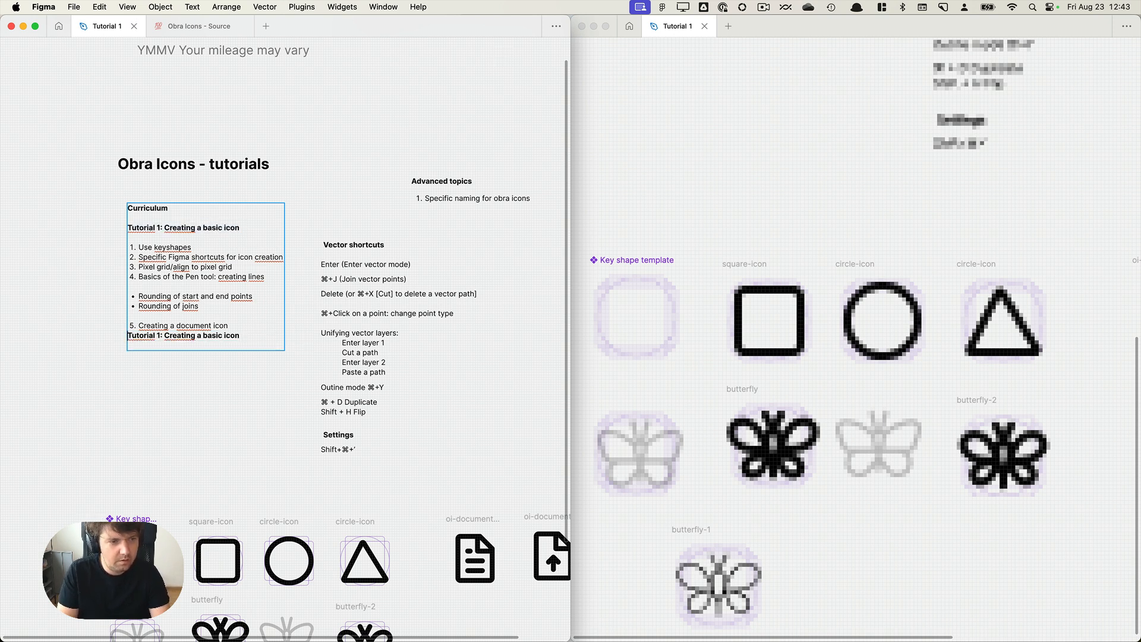
Separate the pasted heading with a blank line and reword it as "Tutorial 2: Creating an advanced icon".
key("Return")
key("alt+shift+Right")
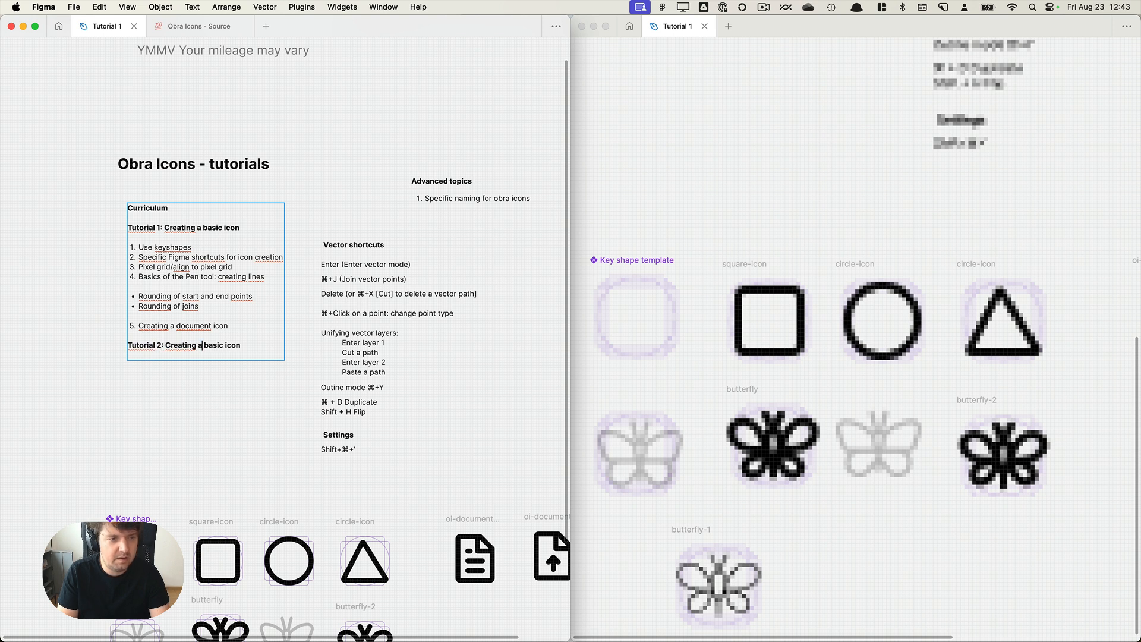
type("icon")
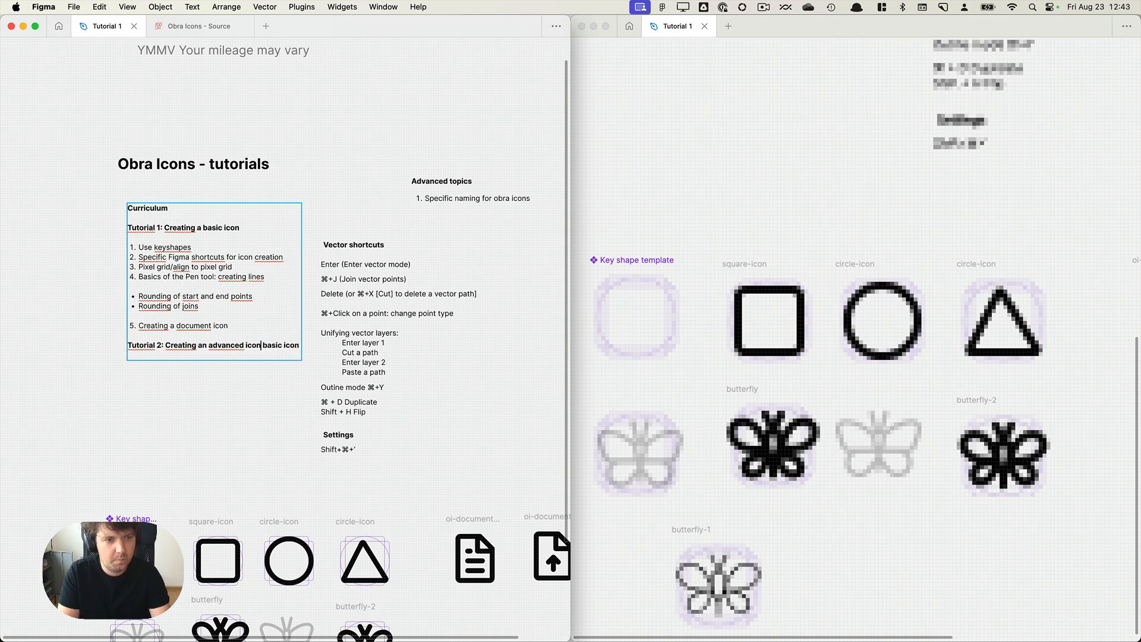
key("BackSpace")
key("Escape")
key("Escape")
Move the "Obra Icons - tutorials" title and the Curriculum text together to the right of the screencast warning notes.
scroll(339, 224, "down", 5)
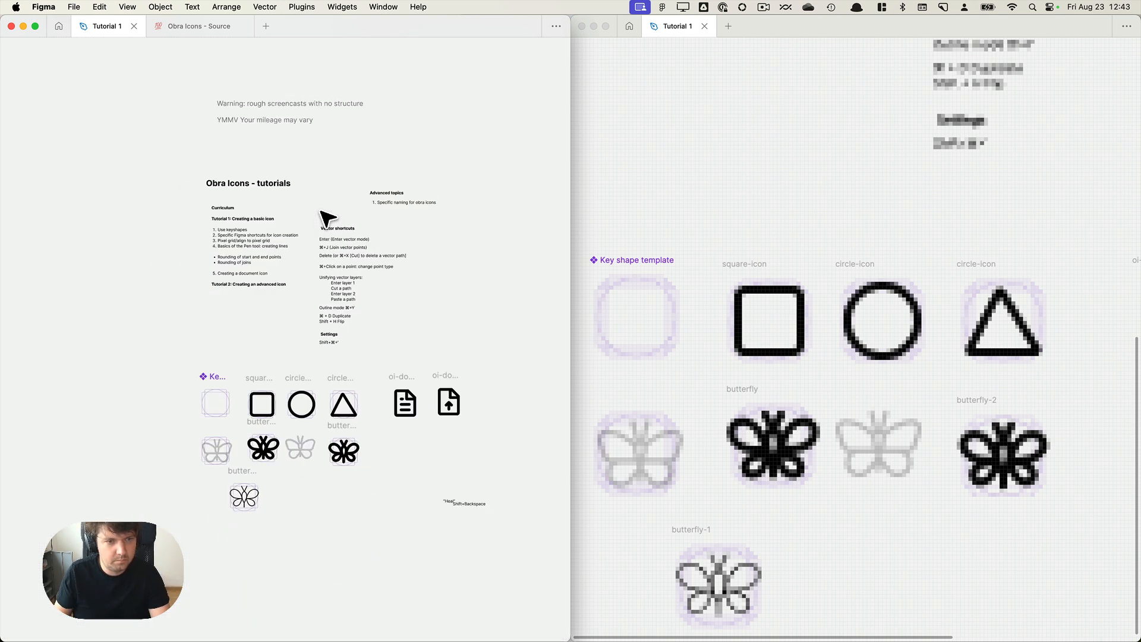
left_click(228, 186)
left_click(273, 278, "shift")
left_click_drag(263, 268, 480, 191)
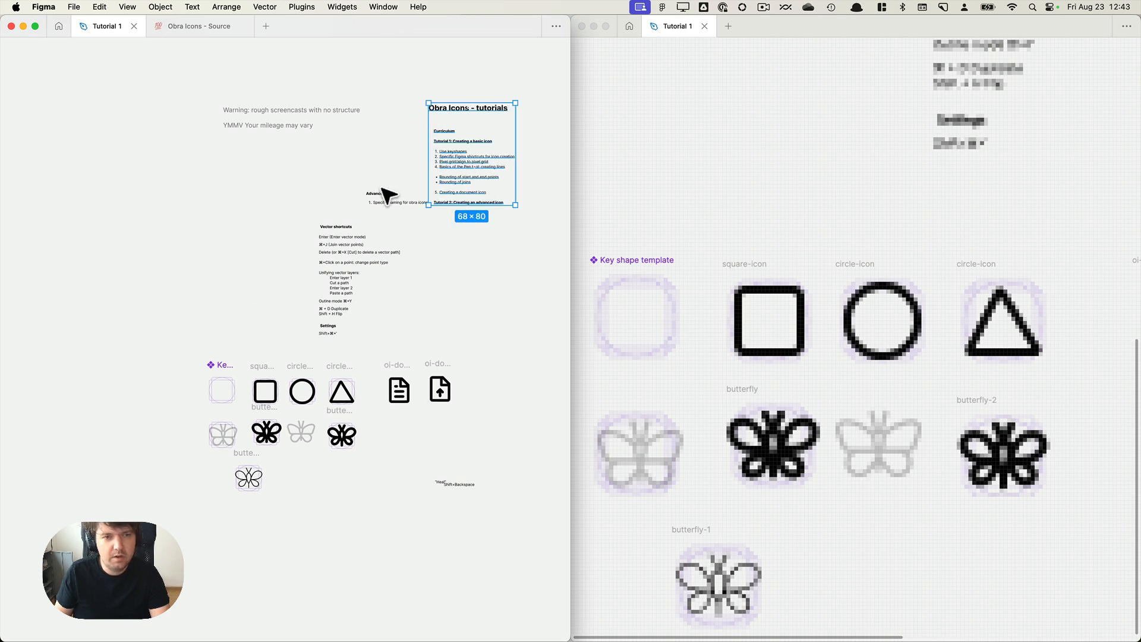
Move the Advanced topics heading and its list item to the left, beneath the YMMV note.
left_click(382, 194)
left_click(397, 204, "shift")
left_click_drag(369, 202, 241, 194)
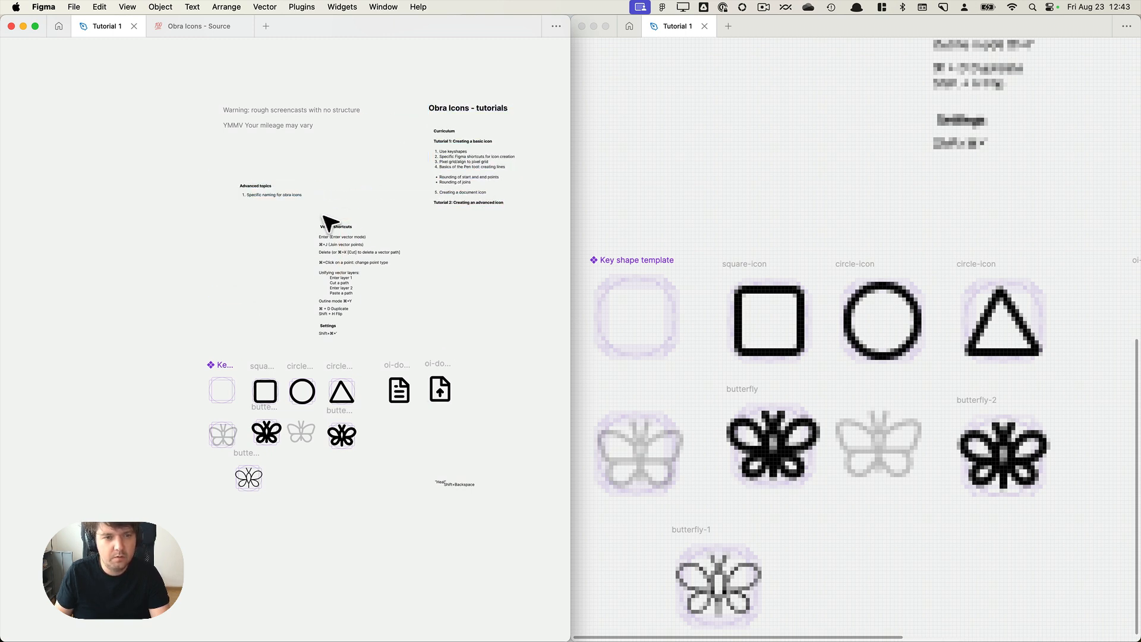
Place the shortcut and Settings notes beneath the Tutorial 2 heading, aligned with the Curriculum text, and pull the "Vector shortcuts" heading out to the left.
left_click_drag(301, 213, 480, 300)
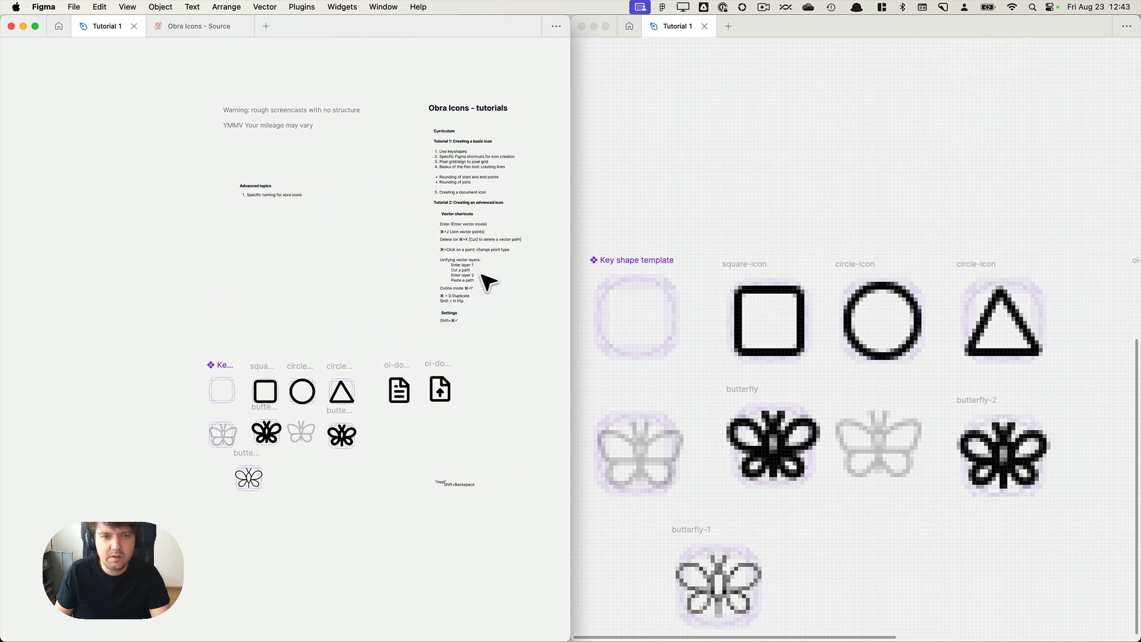
scroll(420, 319, "up", 5)
left_click_drag(392, 316, 230, 287)
left_click(73, 307)
left_click(356, 284)
left_click_drag(307, 290, 375, 438)
left_click(372, 526)
Duplicate the Shift+⌘+' note to its right and change the copy's text to "Snap to pixel".
left_click_drag(345, 484, 439, 467)
double_click(450, 464)
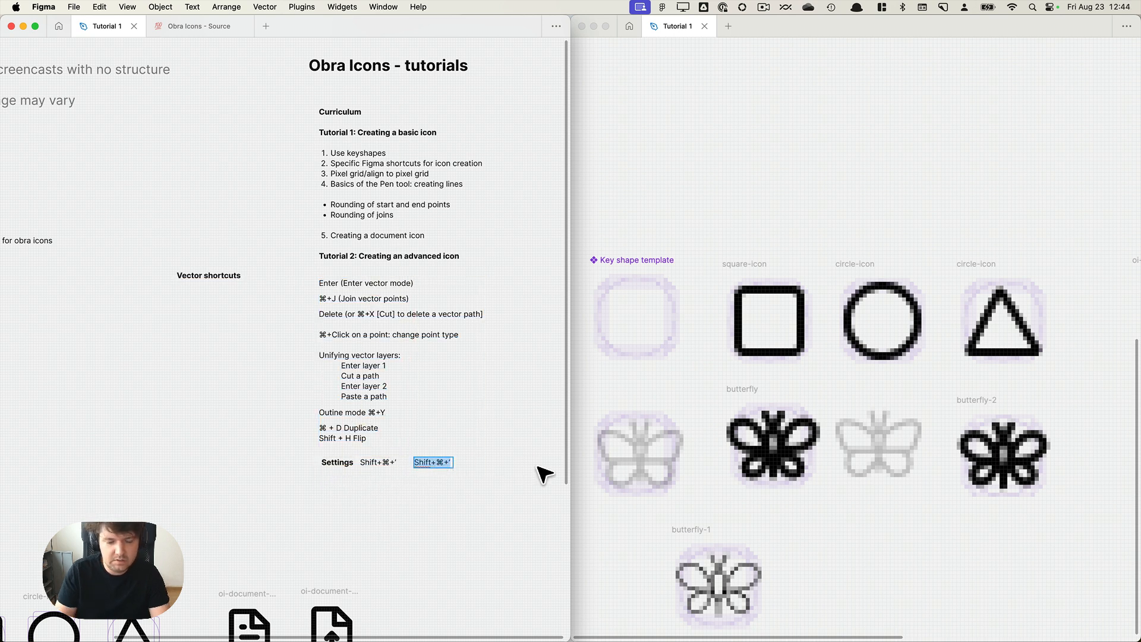
type("Pix")
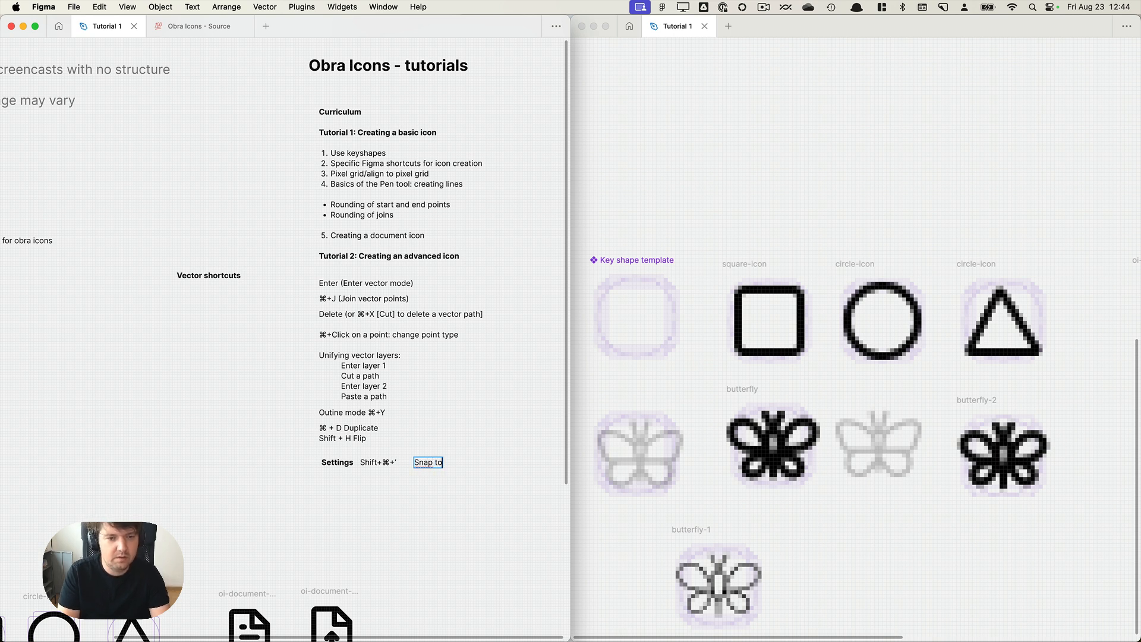
left_click(421, 512)
Delete the Settings heading and stack the Shift+⌘+' and "Snap to pixel" notes beneath the shortcut list.
left_click_drag(325, 466, 297, 466)
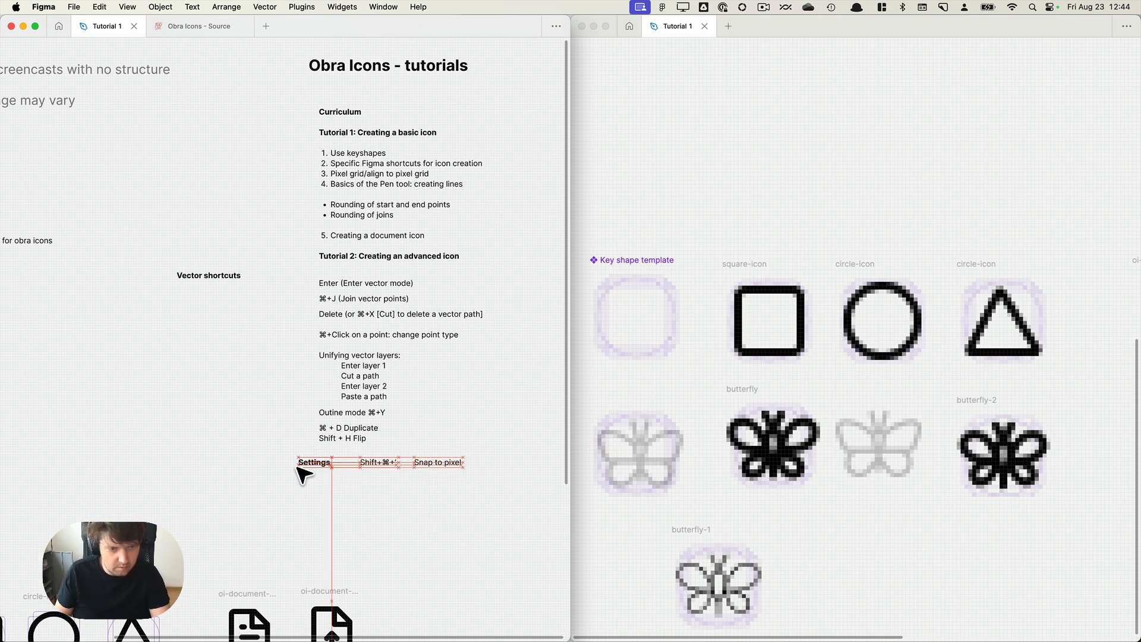
key("Delete")
left_click_drag(381, 467, 336, 467)
left_click_drag(442, 465, 342, 481)
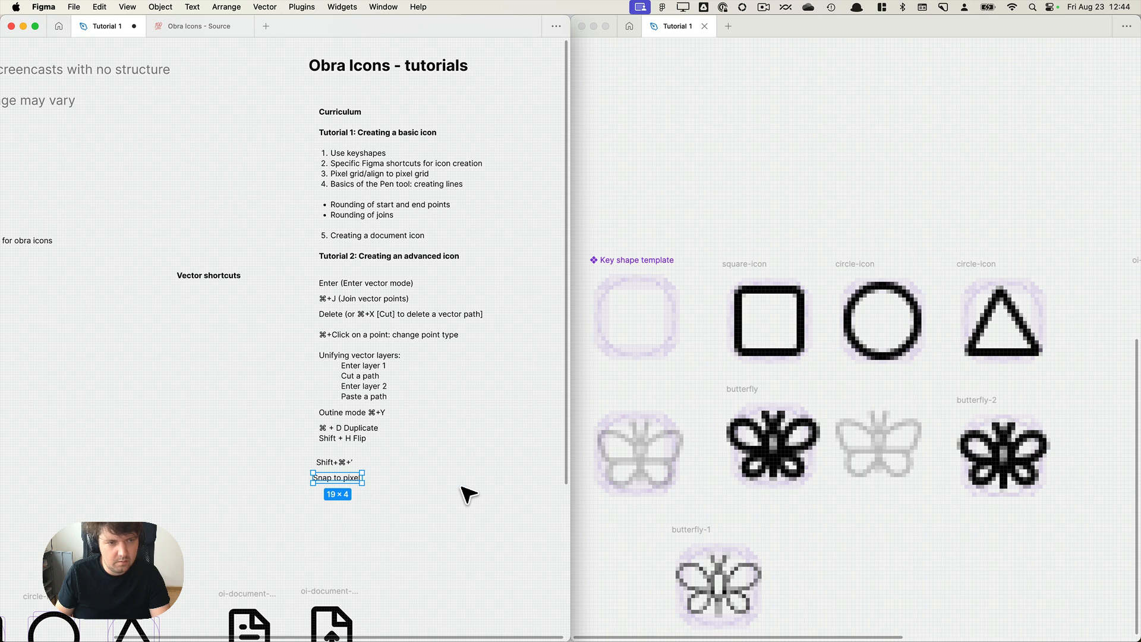
left_click(461, 487)
Delete the leftover "Vector shortcuts" heading beside the curriculum notes.
scroll(551, 461, "down", 5)
left_click(371, 353)
key("Delete")
scroll(367, 361, "down", 6)
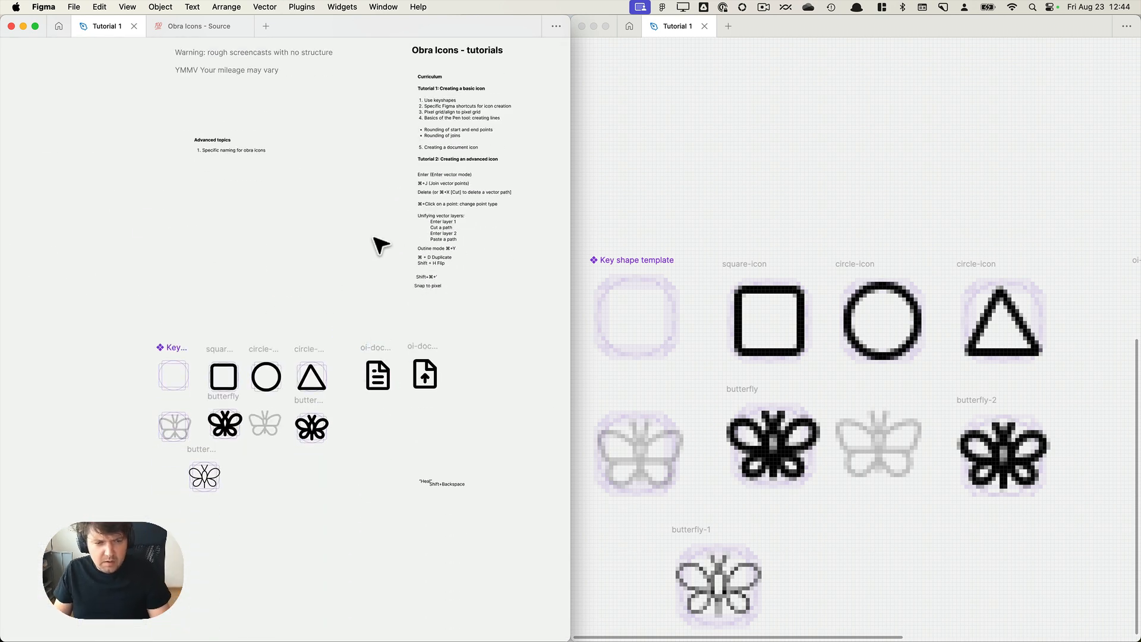
Move the butterfly-2 icon frame up to the end of the top row, right of the two document icons.
left_click(751, 447)
left_click(392, 447)
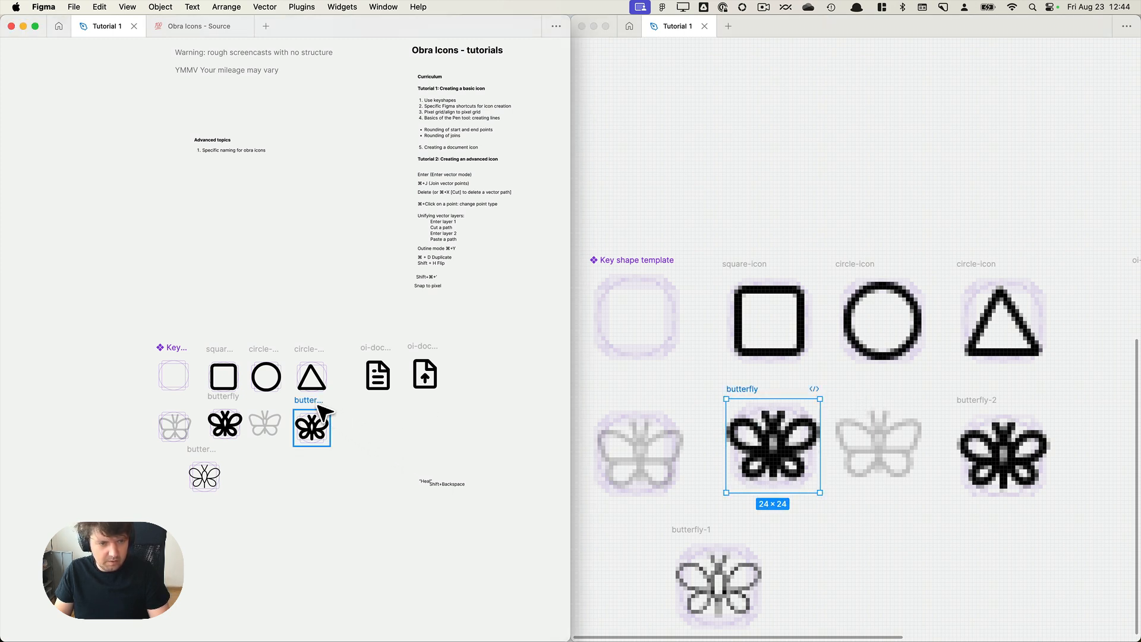
left_click_drag(324, 412, 480, 359)
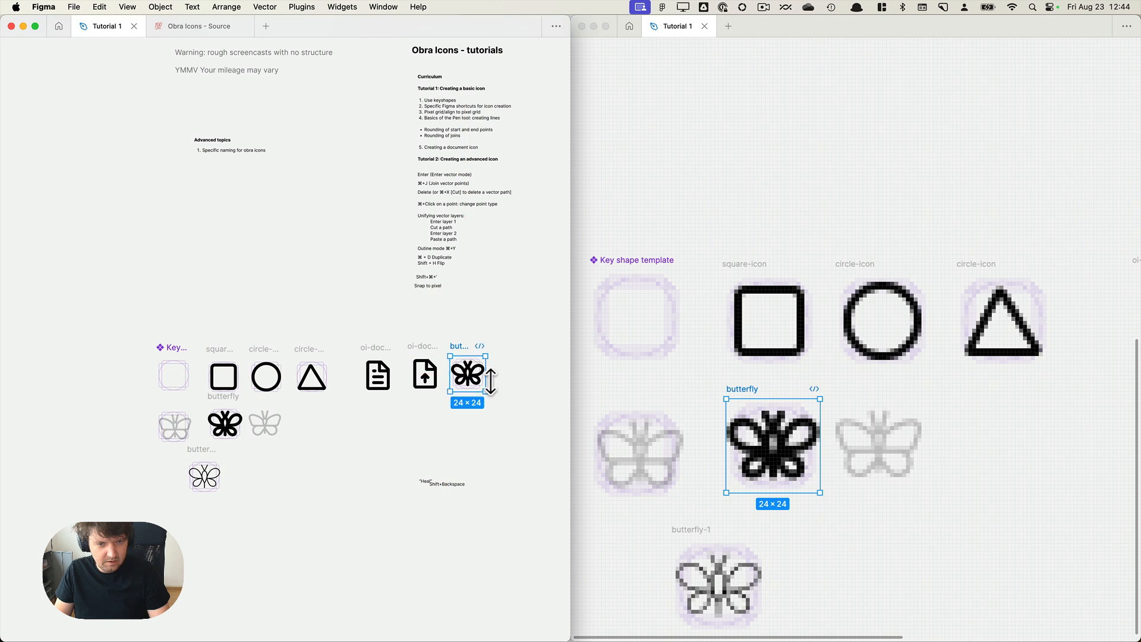
left_click(505, 437)
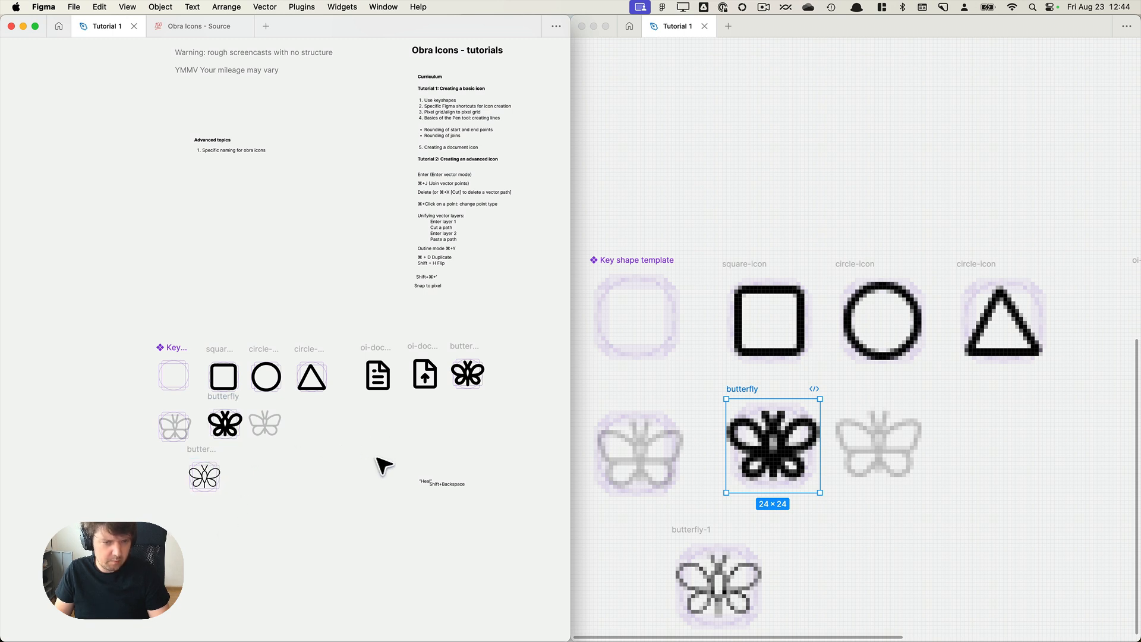
Move the "Heal" and Shift+Backspace notes up beneath the "Snap to pixel" note.
left_click_drag(376, 456, 499, 517)
left_click(494, 507)
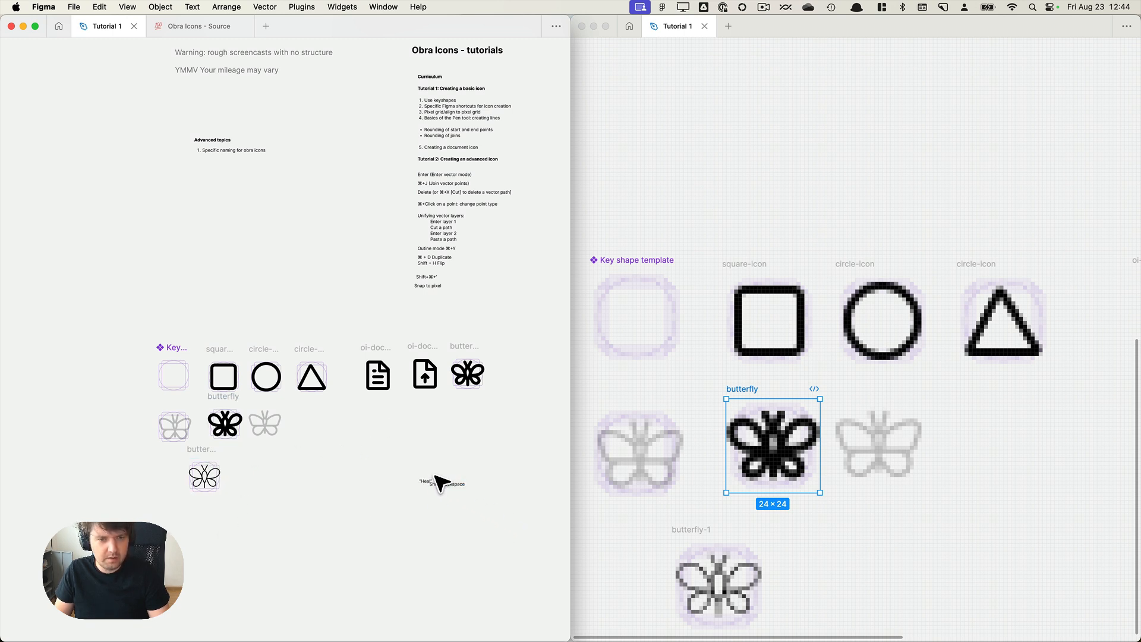
mouse_move(434, 485)
left_mouse_down()
mouse_move(461, 482)
mouse_move(406, 467)
mouse_move(459, 296)
left_mouse_up()
left_click(322, 292)
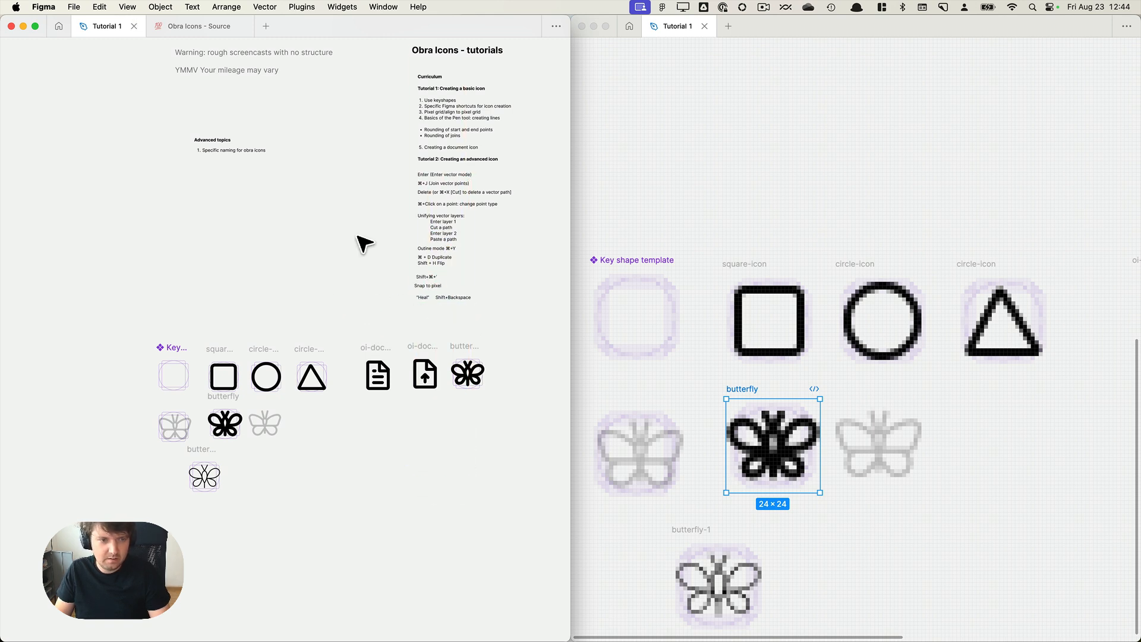